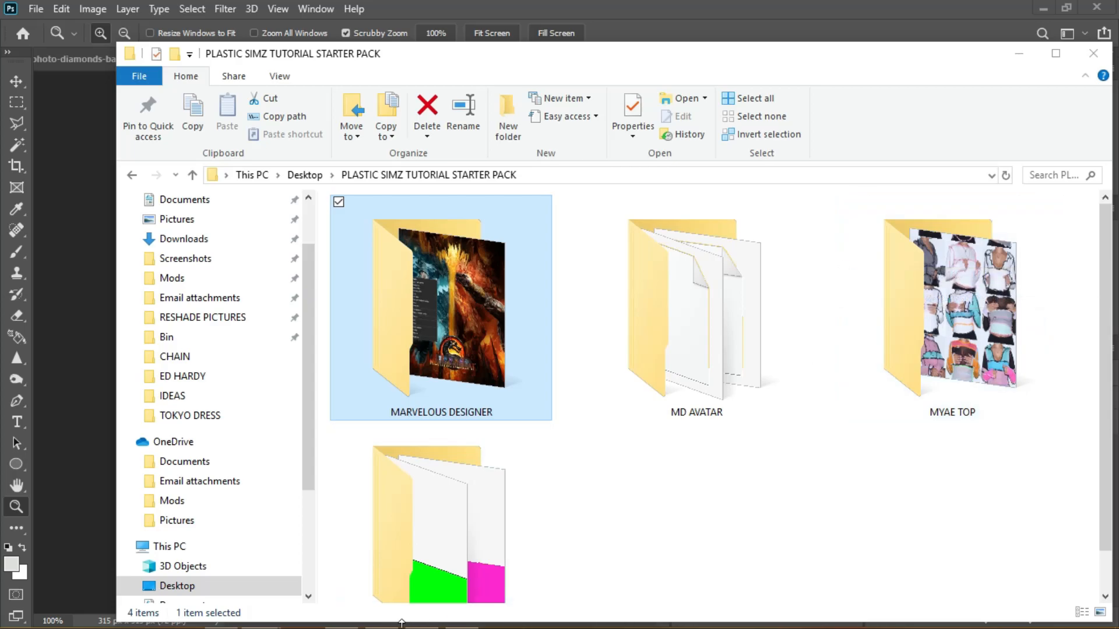
- Examine the folders inside the PLASTIC SIMZ TUTORIAL STARTER PACK, shown in a single row of icons
key(super)
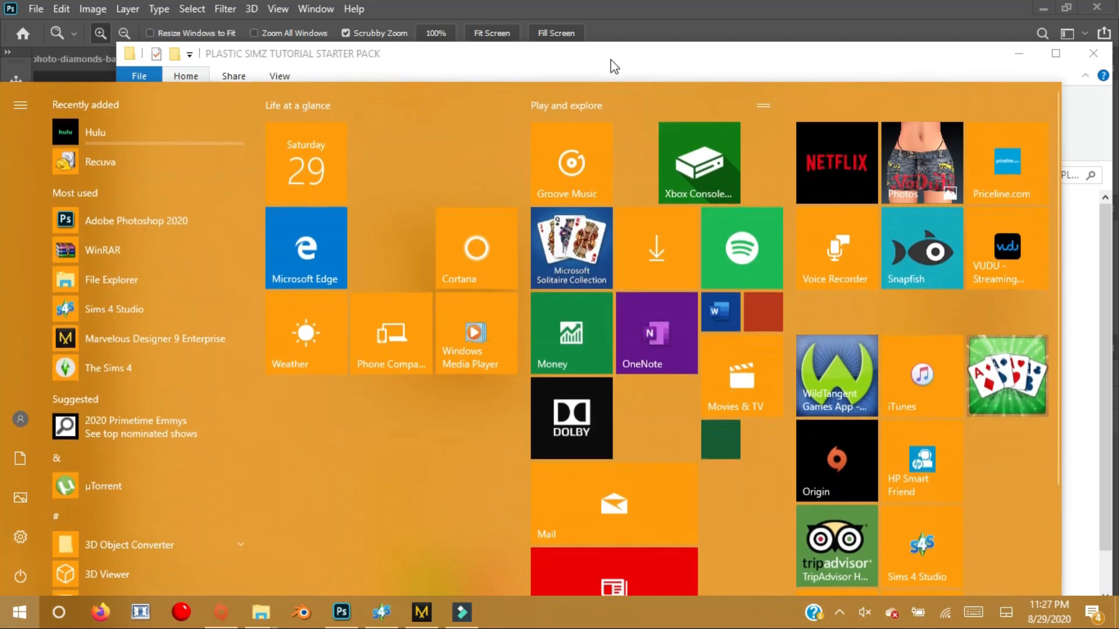
click(585, 57)
drag(509, 53, 441, 36)
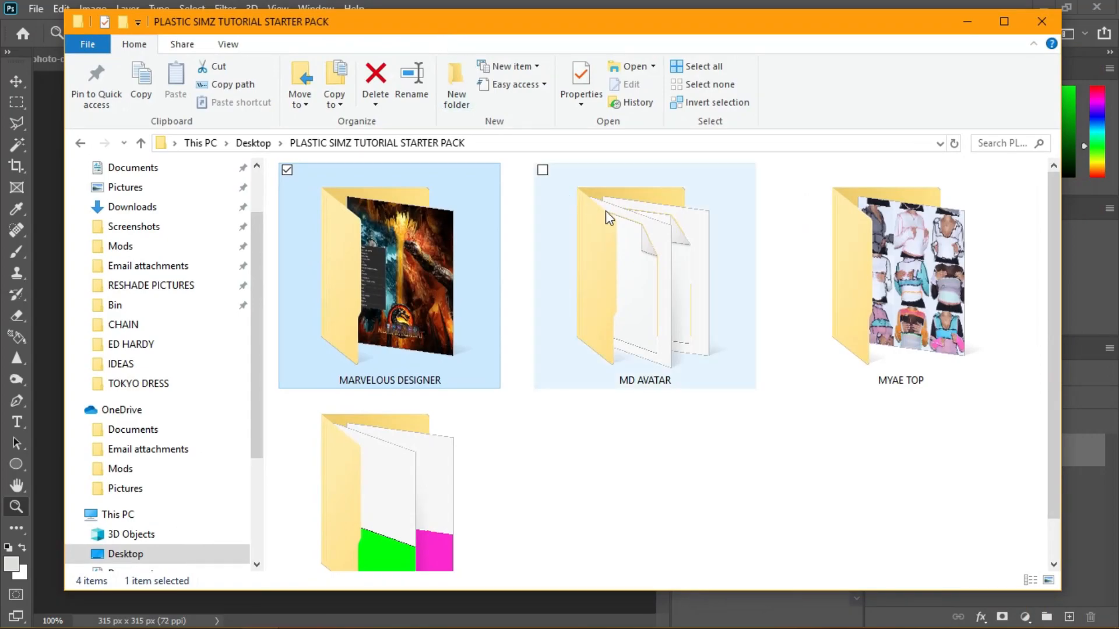
mouse_move(597, 274)
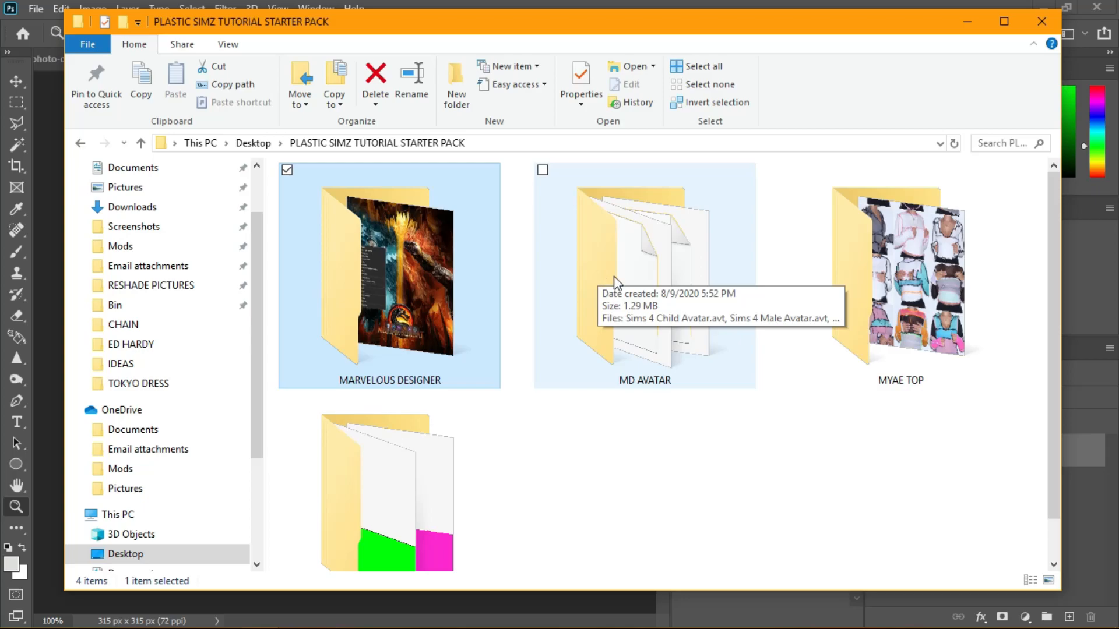
ctrl+scroll(671, 322, down, 1)
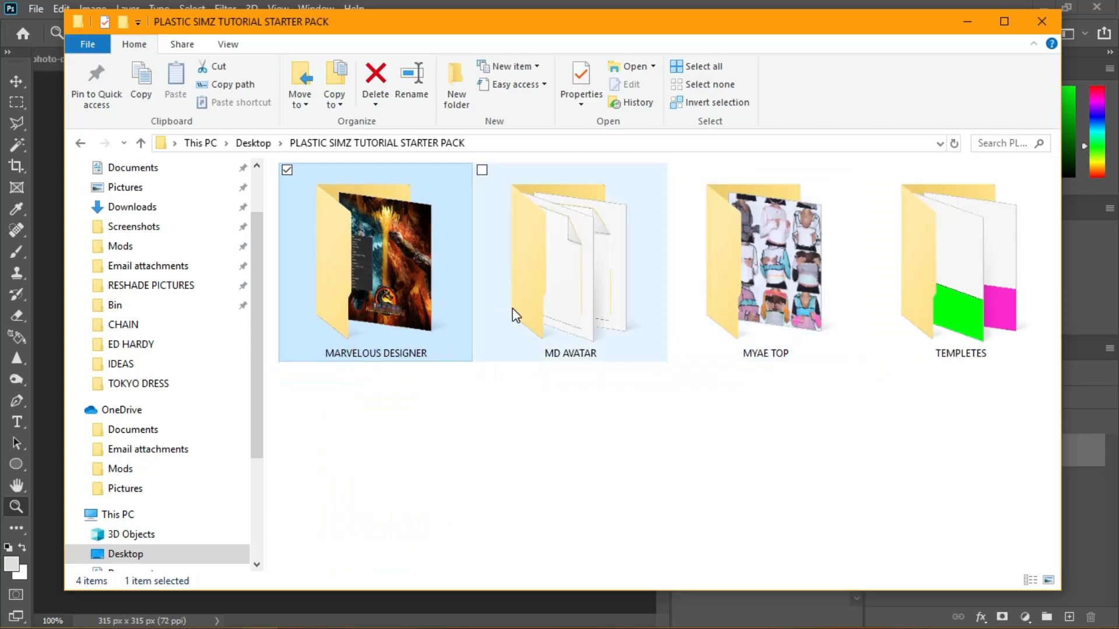
drag(391, 377, 647, 175)
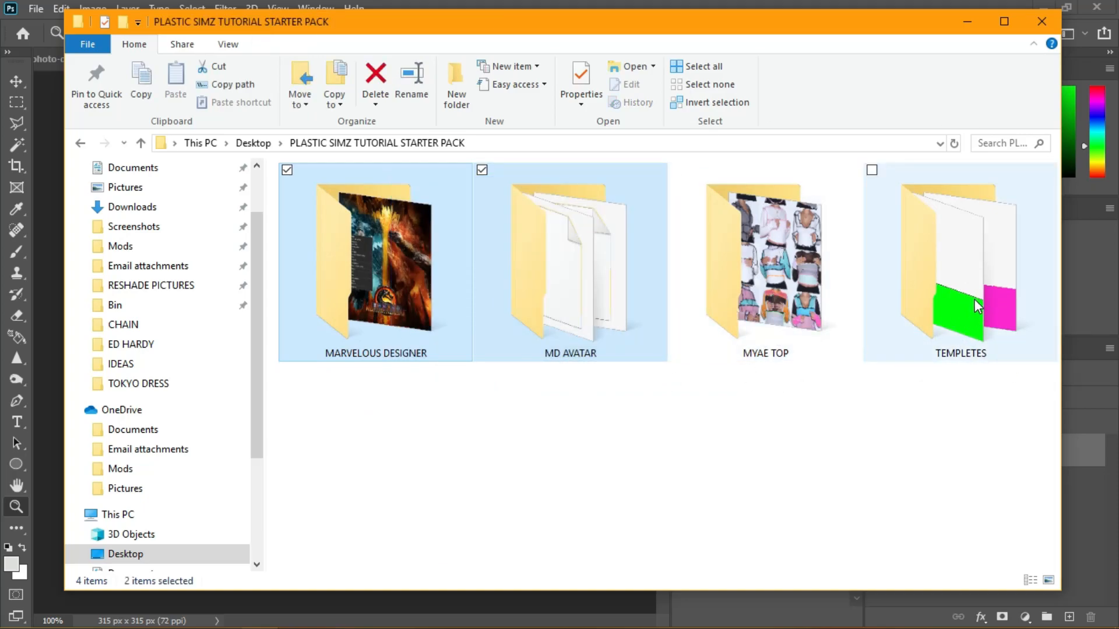
click(583, 467)
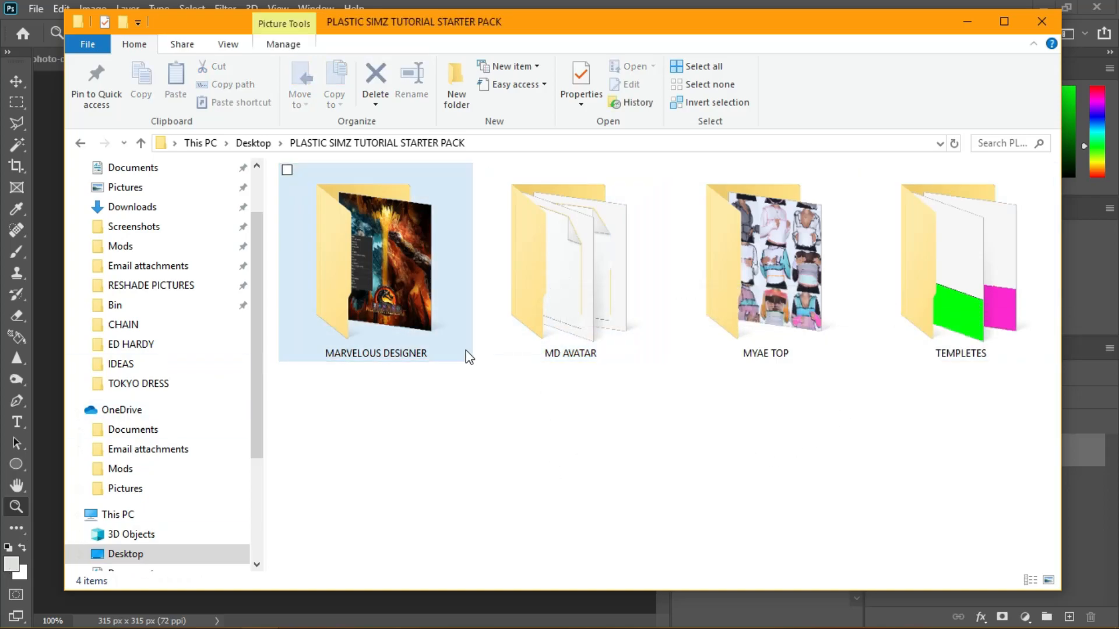
- Open the MARVELOUS DESIGNER folder and its Marvelous Designer 9 subfolder to view the installation files
double_click(405, 236)
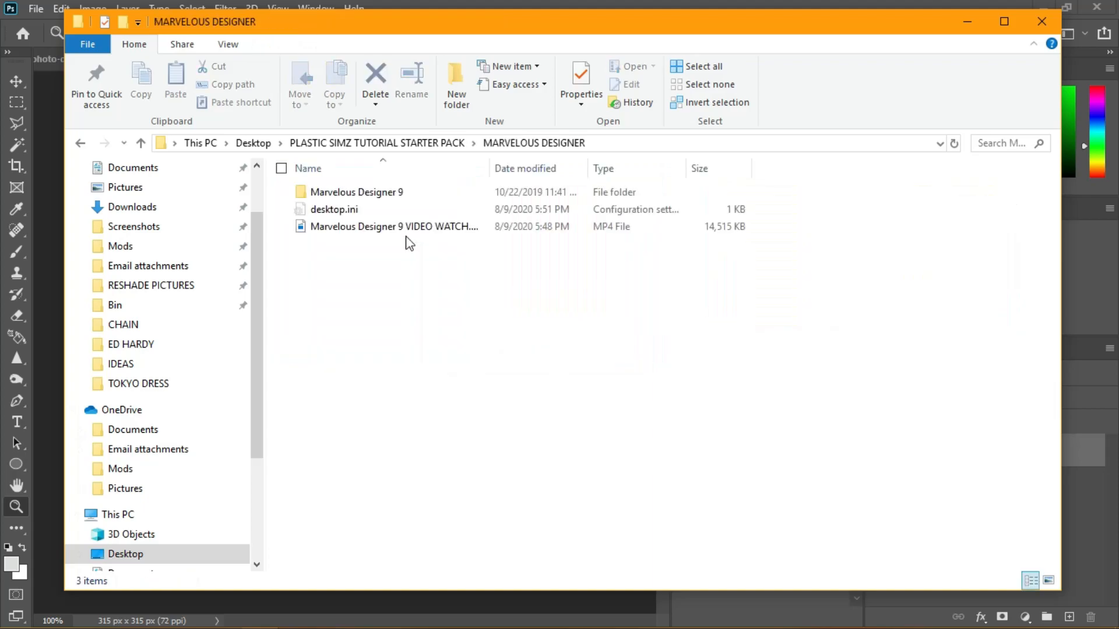
ctrl+scroll(376, 233, up, 5)
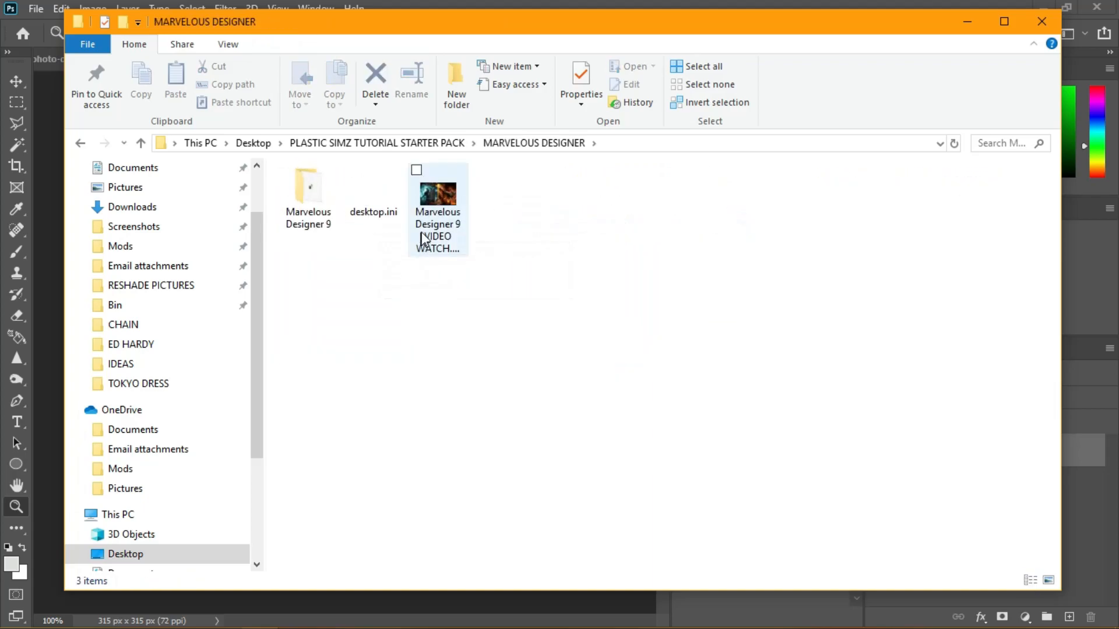
double_click(350, 242)
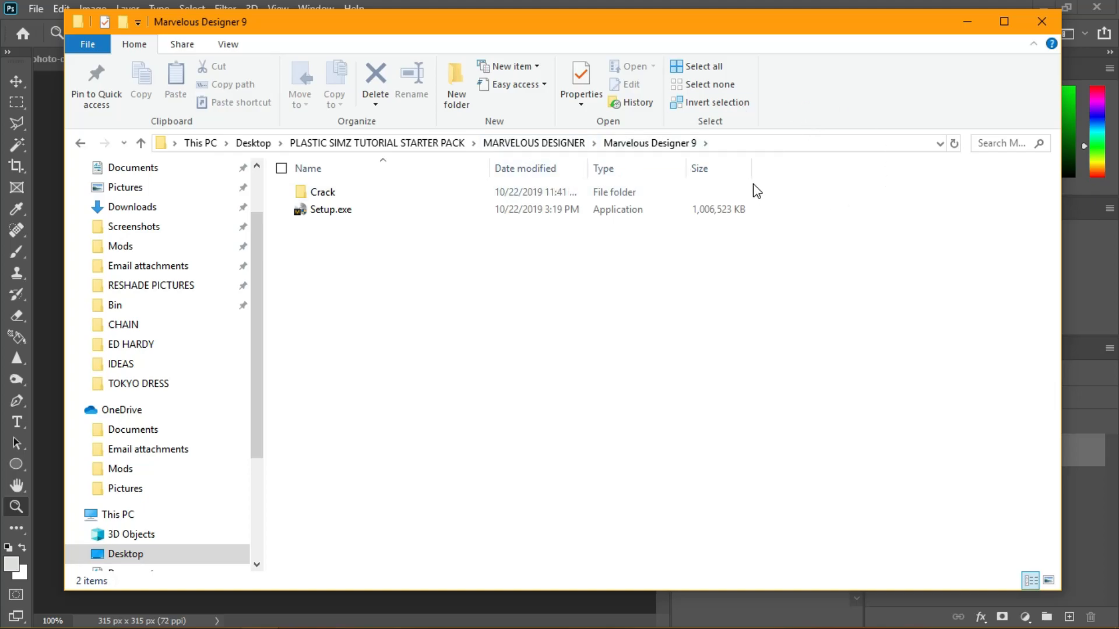
- Bring up the File Explorer window showing the CHAIN folder and close it
click(11, 8)
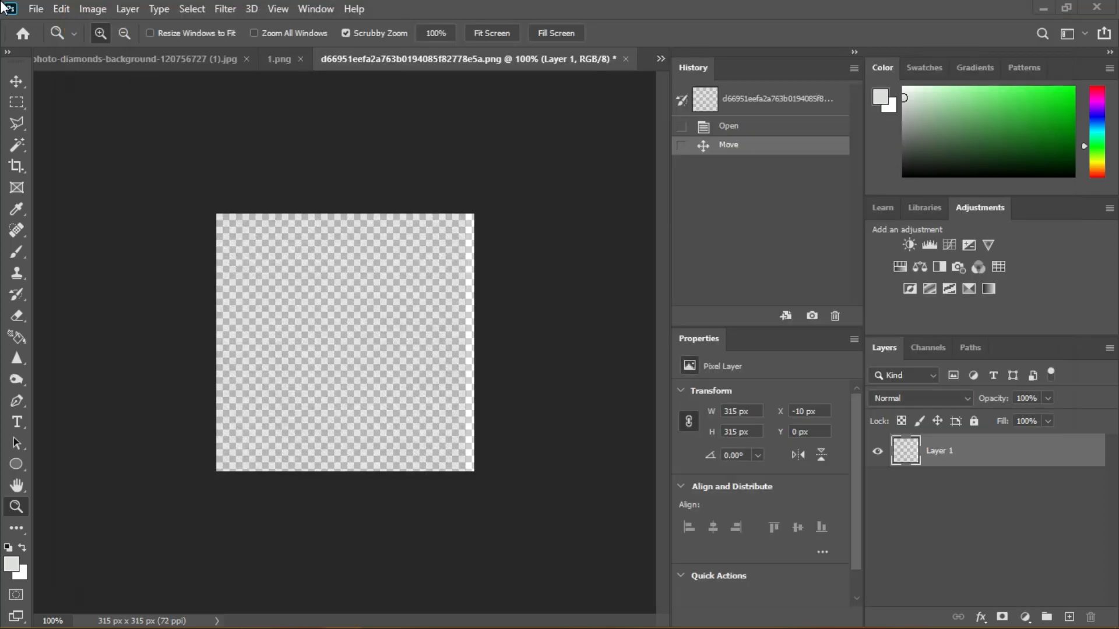
click(232, 149)
key(super)
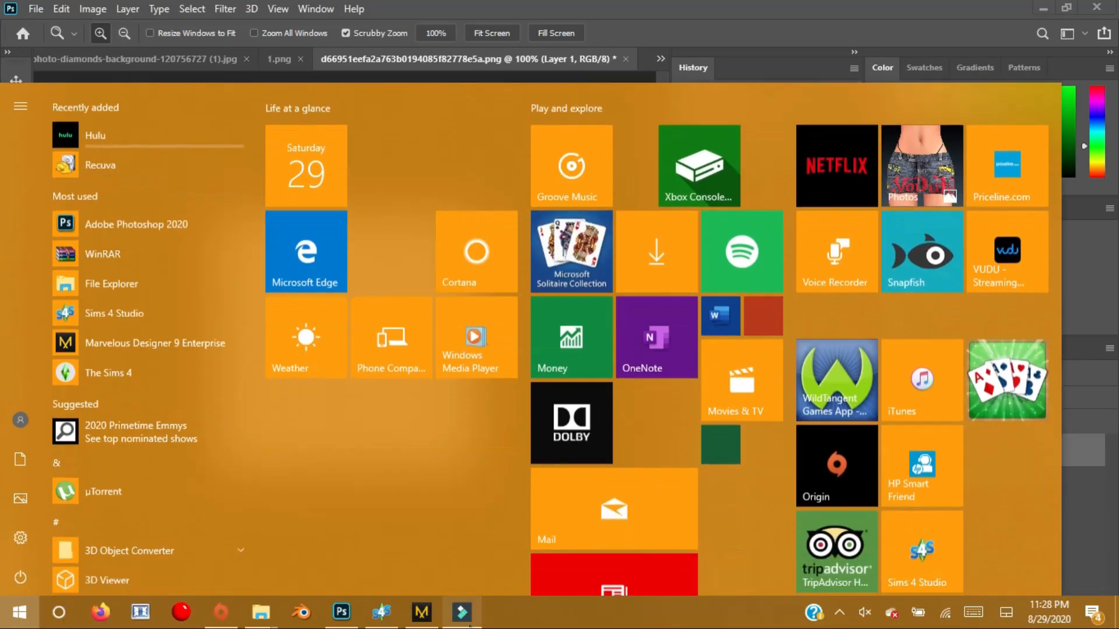
mouse_move(261, 613)
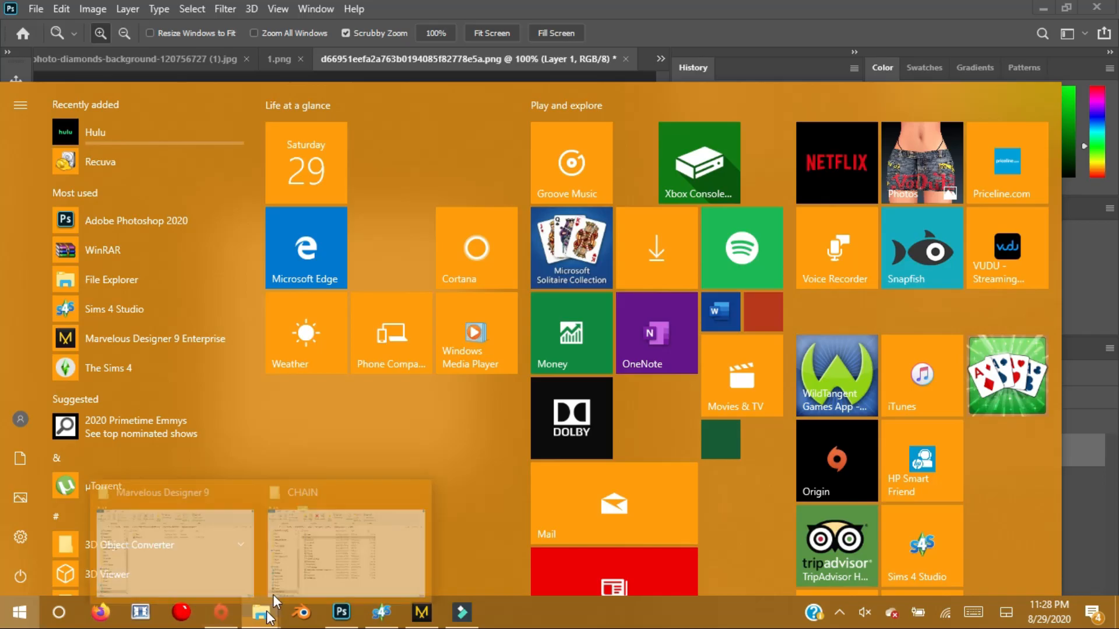
click(347, 514)
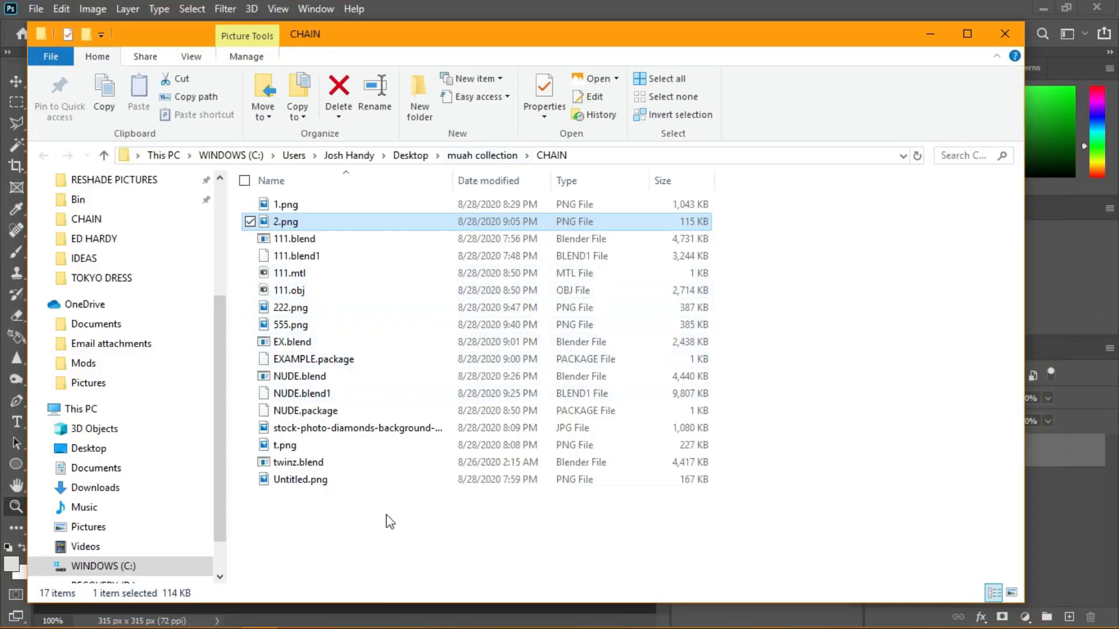
click(349, 568)
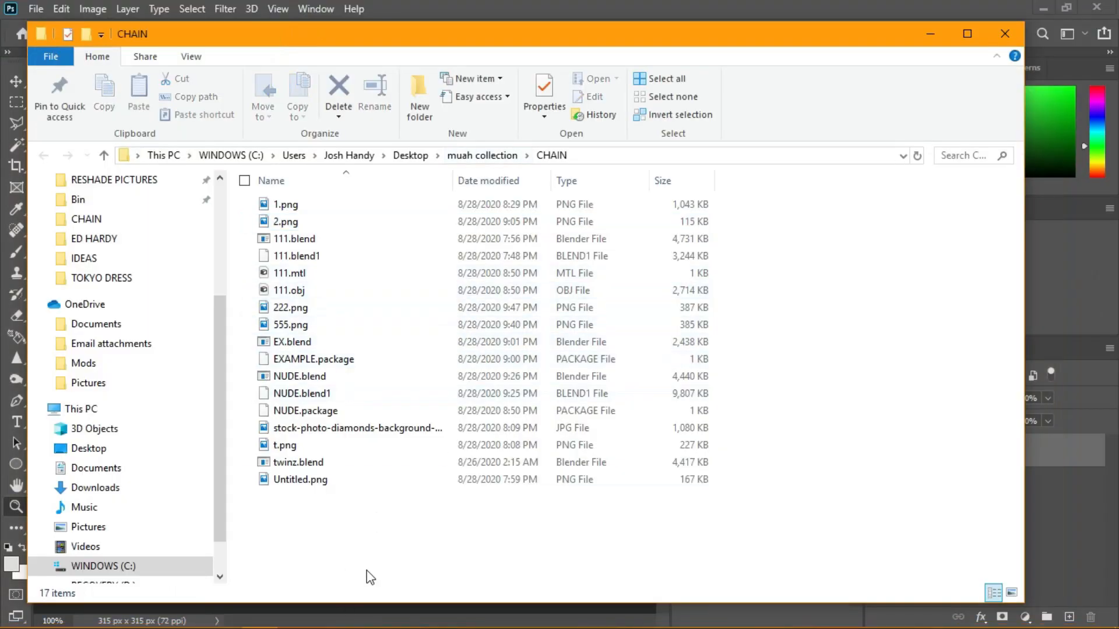
click(1004, 33)
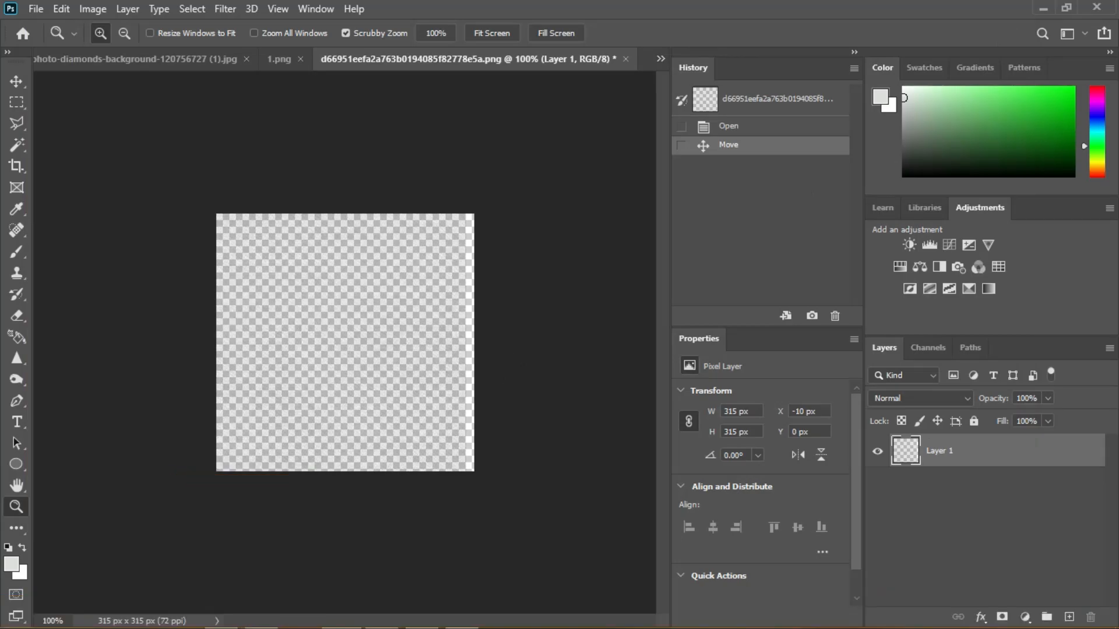
- Switch to Marvelous Designer 9 and start a new project without saving the current one
key(super)
mouse_move(405, 624)
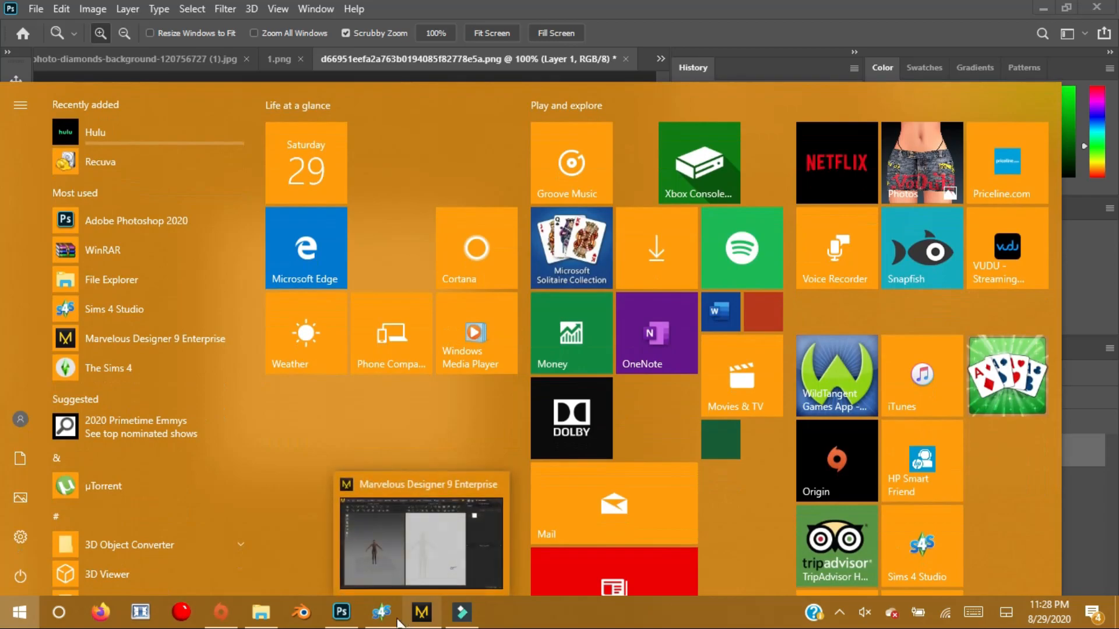
click(387, 560)
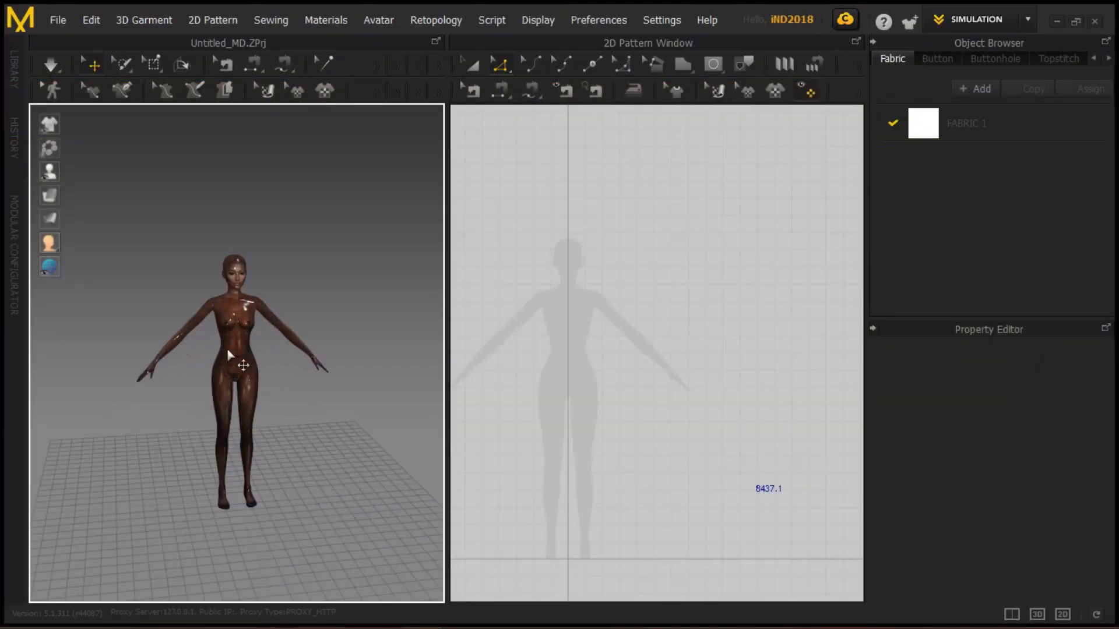
click(58, 20)
click(72, 38)
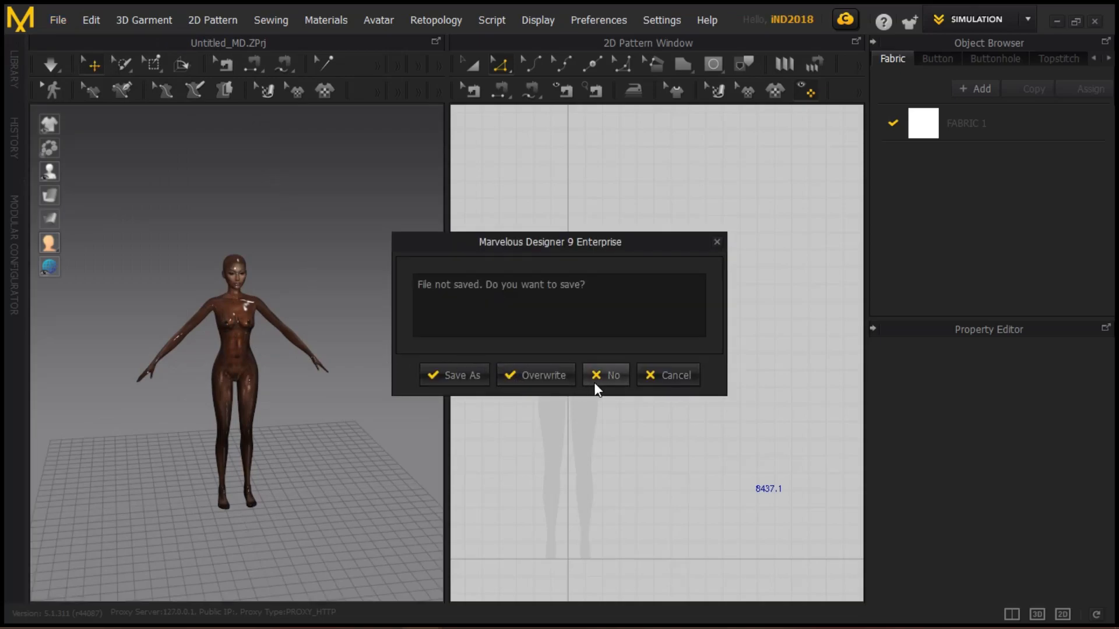
click(596, 377)
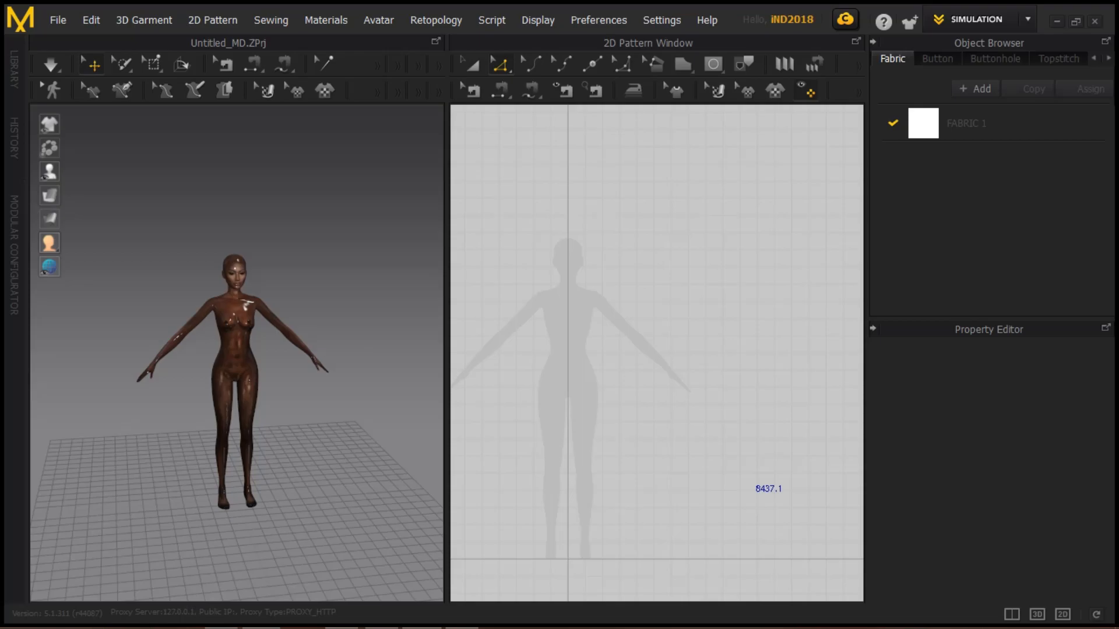
key(super)
click(279, 621)
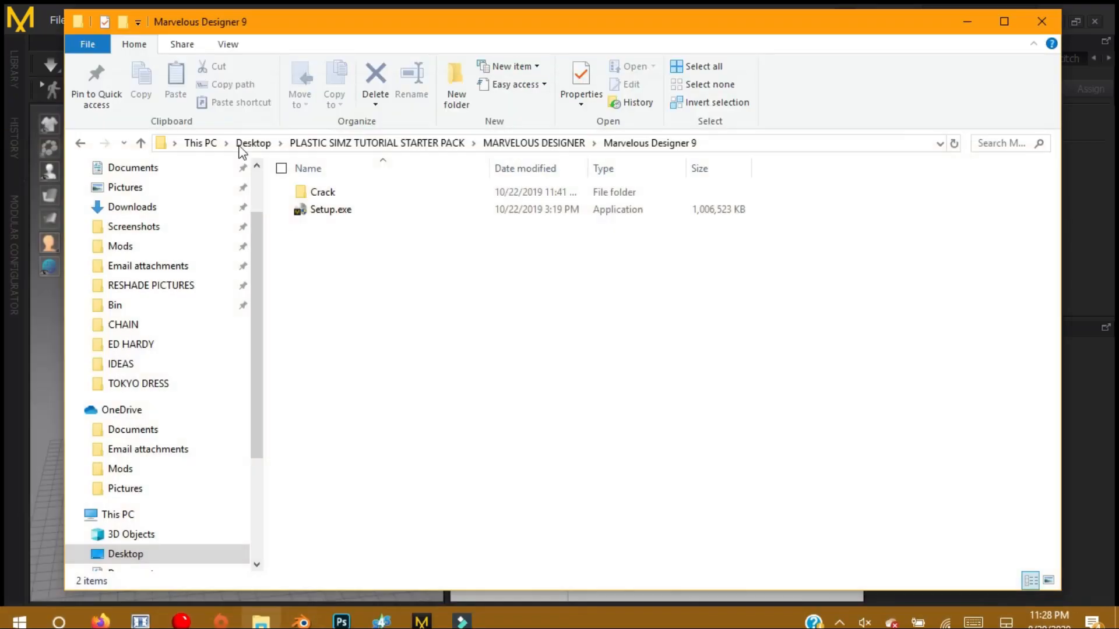
key(super)
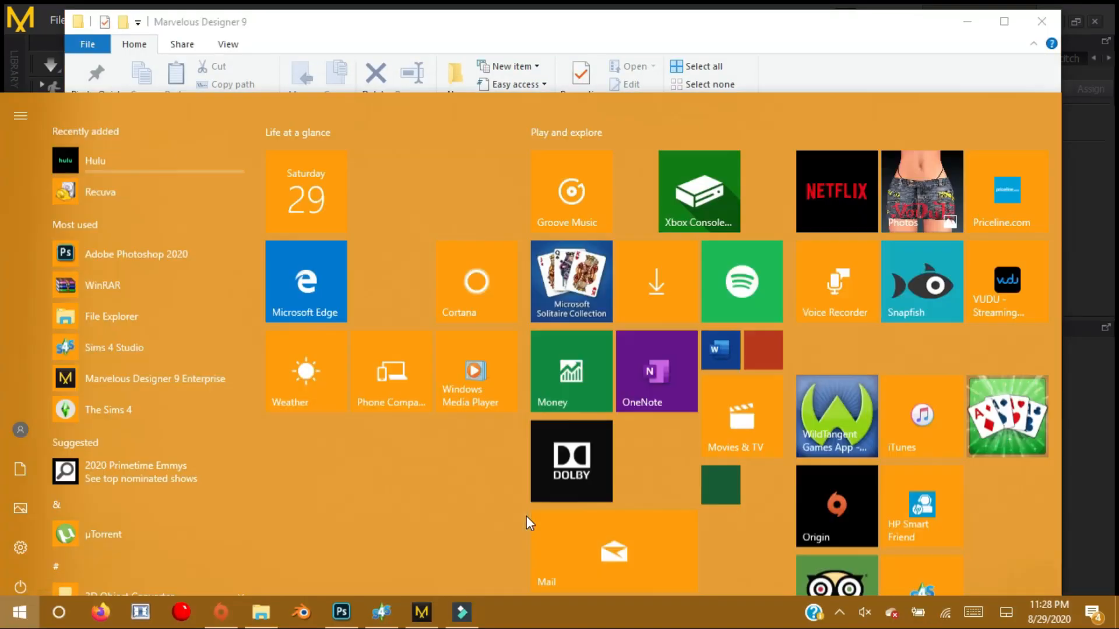
click(292, 40)
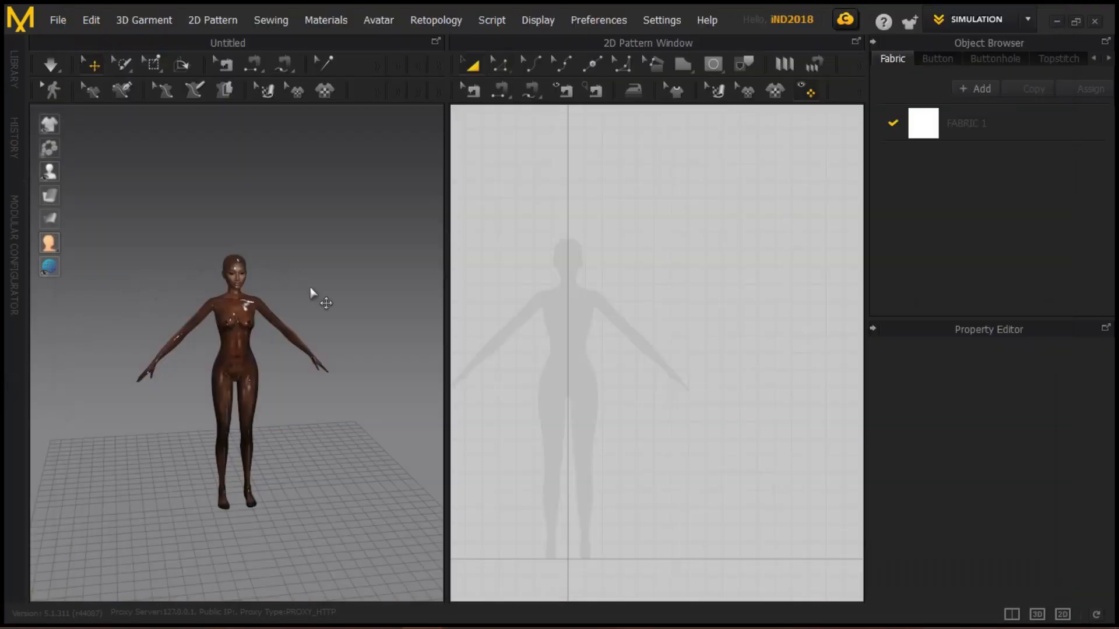
- Switch to Sims 4 Studio and browse the adult female clothing tops available for a CAS 3D mesh
key(super)
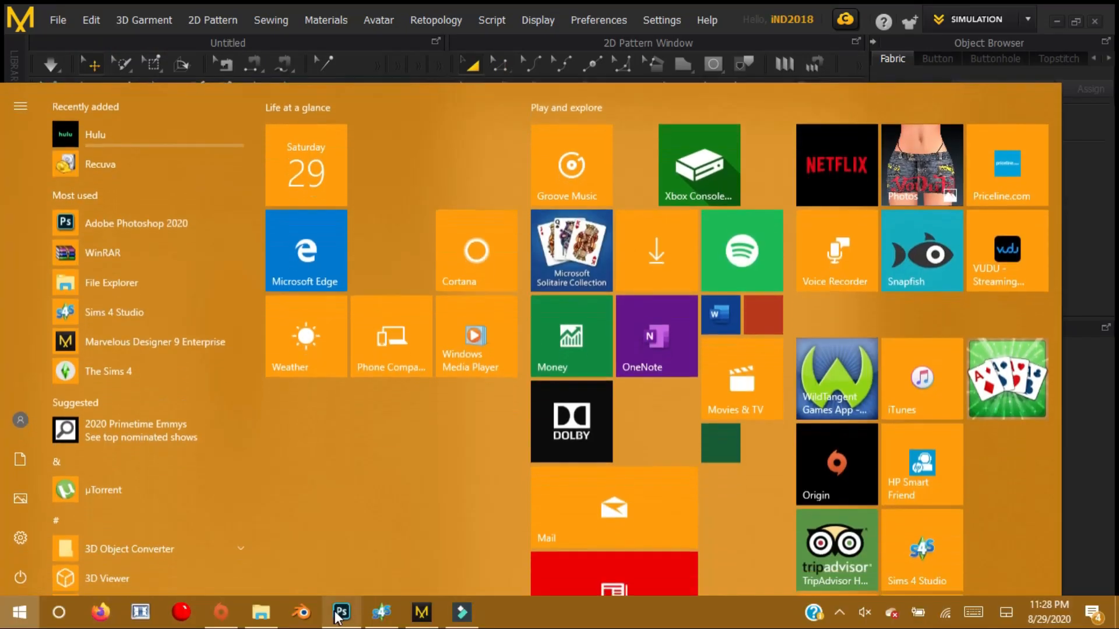
click(115, 309)
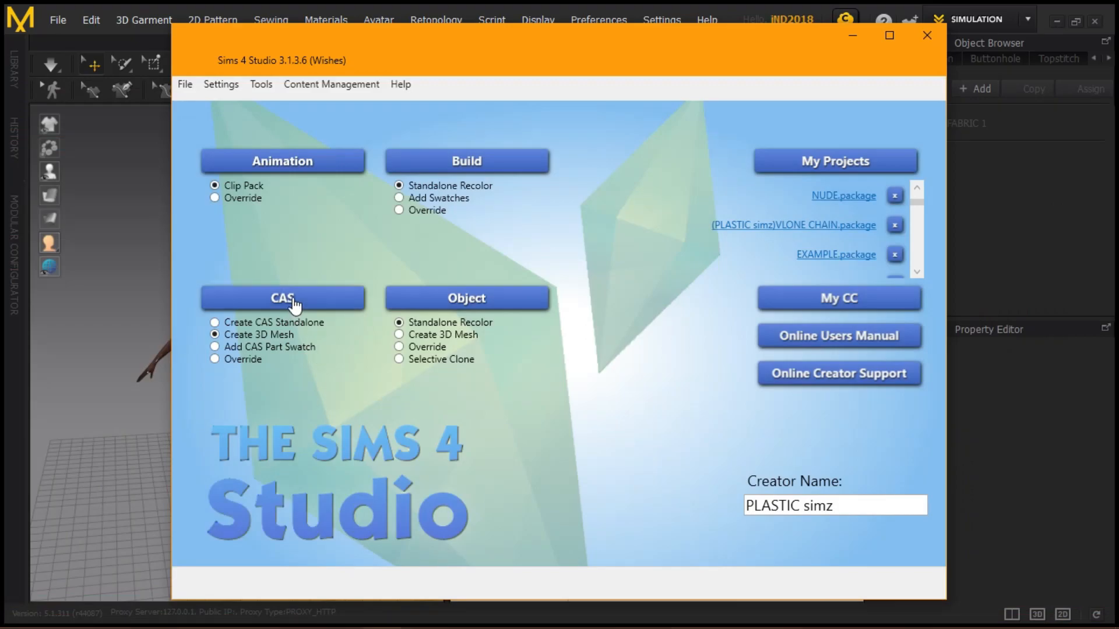
click(294, 304)
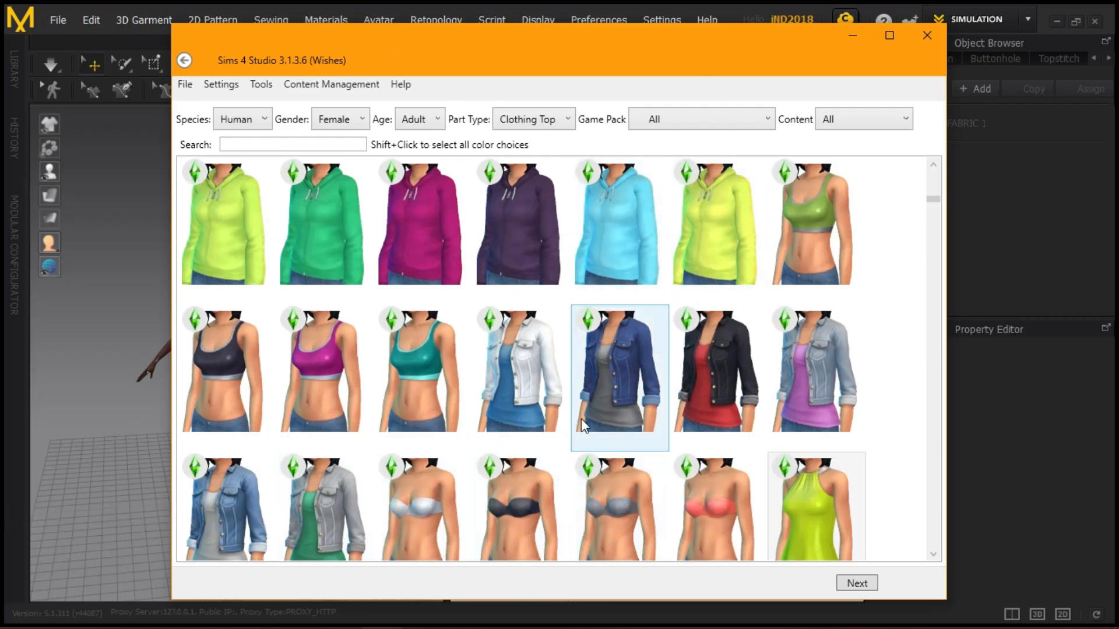
scroll(641, 420, down, 3)
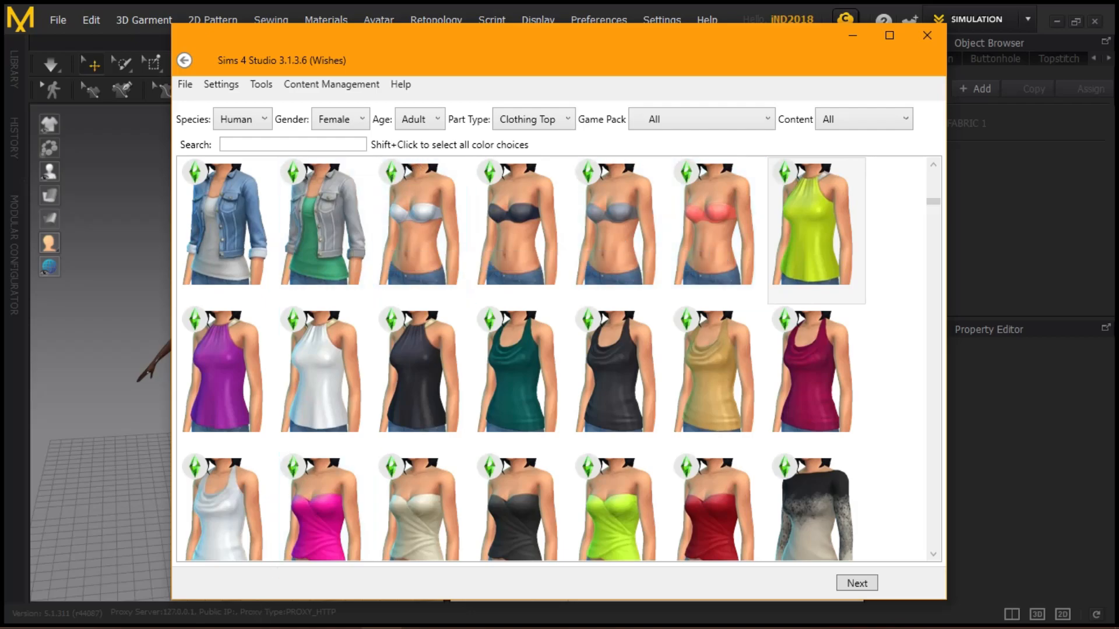
- Switch to File Explorer, look through the Desktop files and open the PLASTIC SIMZ TUTORIAL STARTER PACK folder
click(262, 627)
key(super)
click(240, 618)
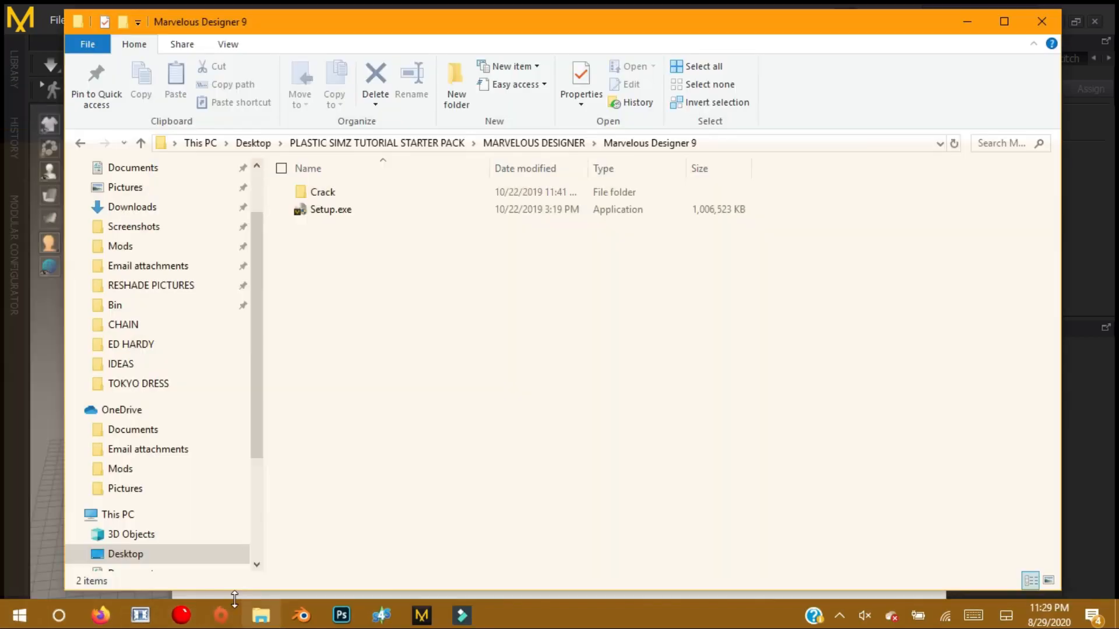
scroll(135, 234, up, 2)
click(129, 200)
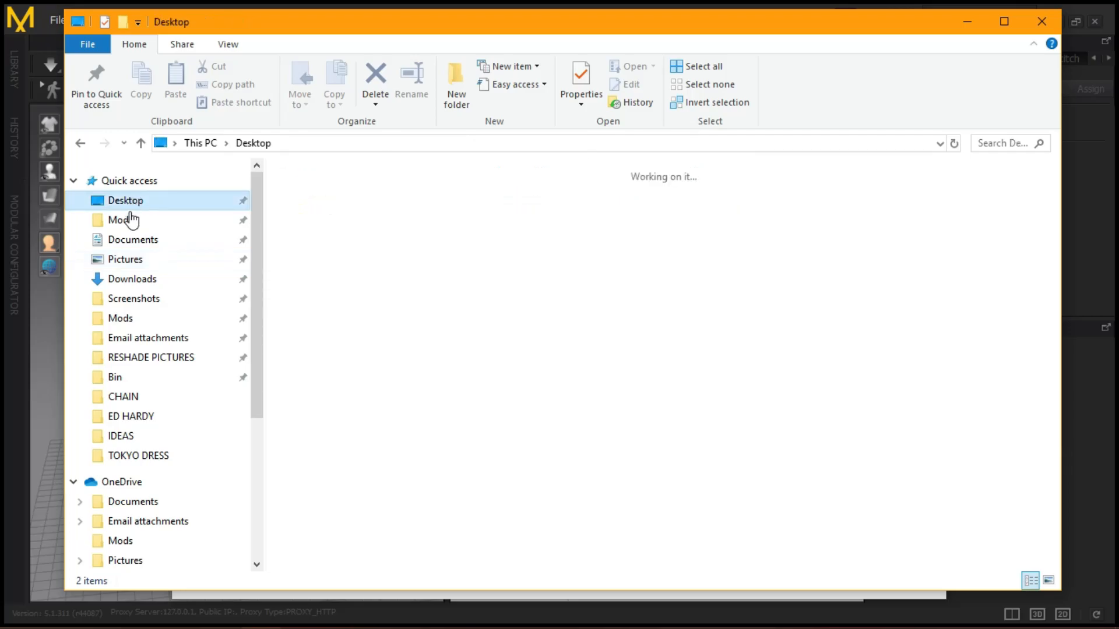
click(122, 220)
click(124, 200)
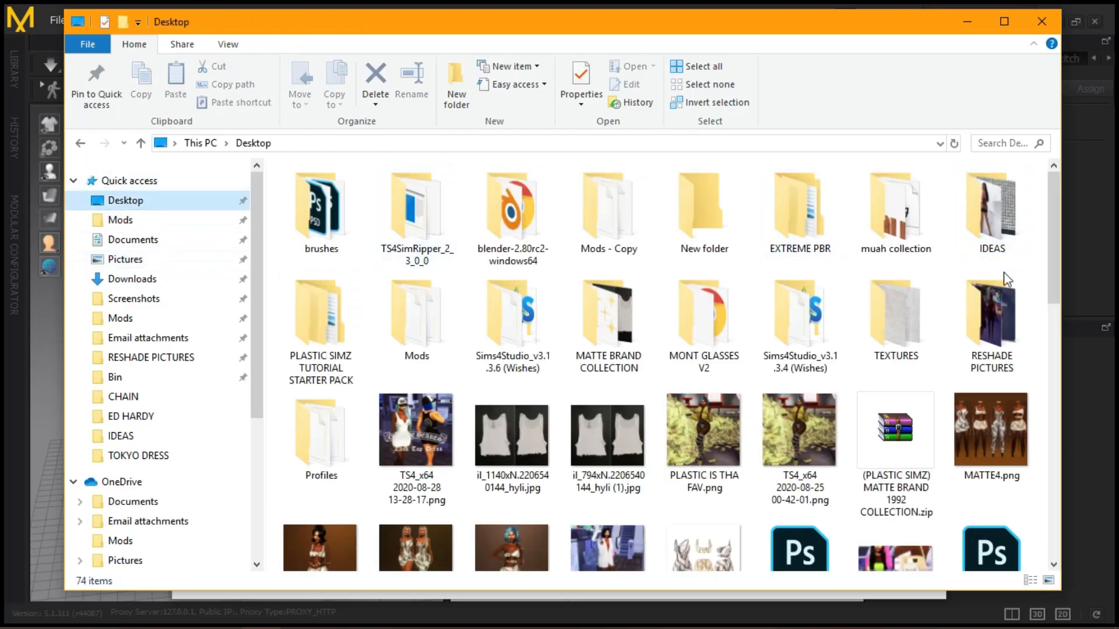
scroll(896, 204, down, 6)
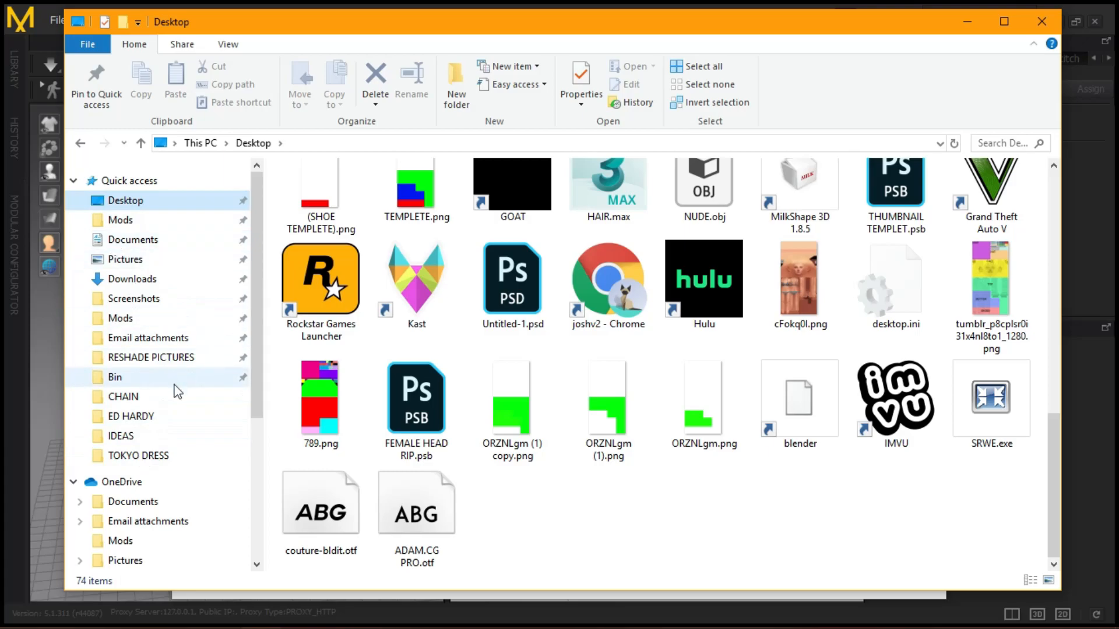
scroll(591, 272, up, 10)
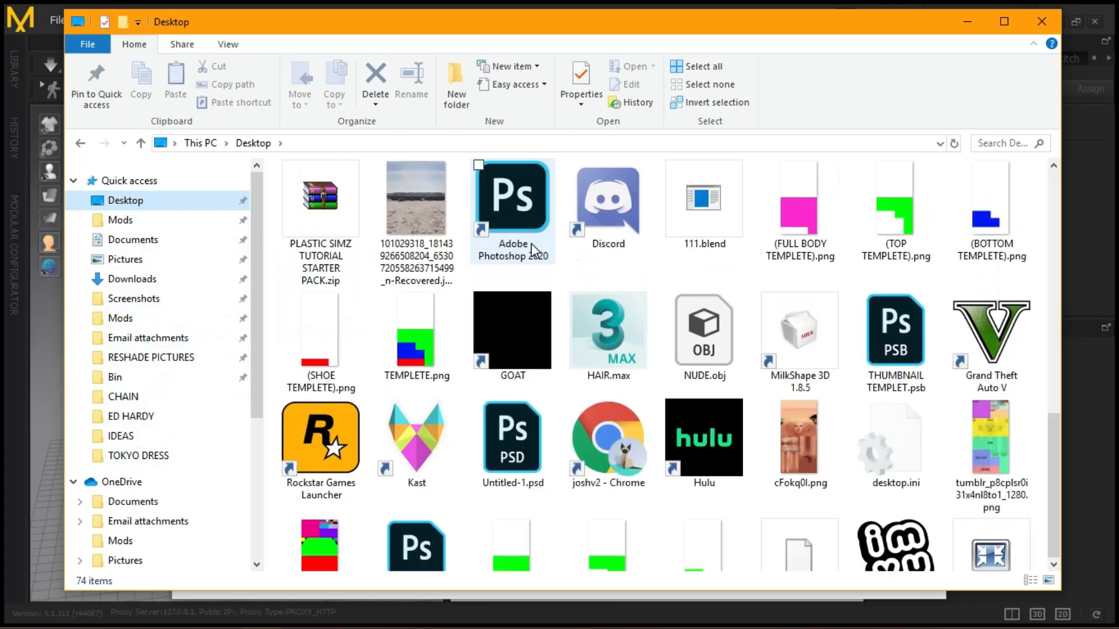
double_click(320, 318)
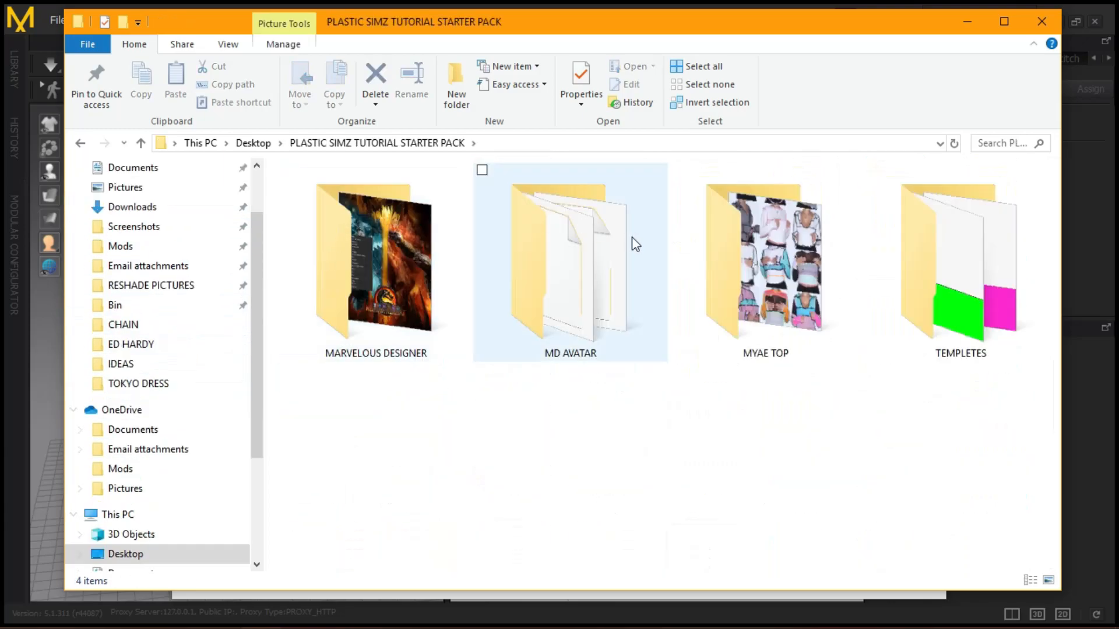
- Open the reference picture in the MYAE TOP folder and reposition its viewer window
click(716, 270)
double_click(717, 269)
double_click(353, 234)
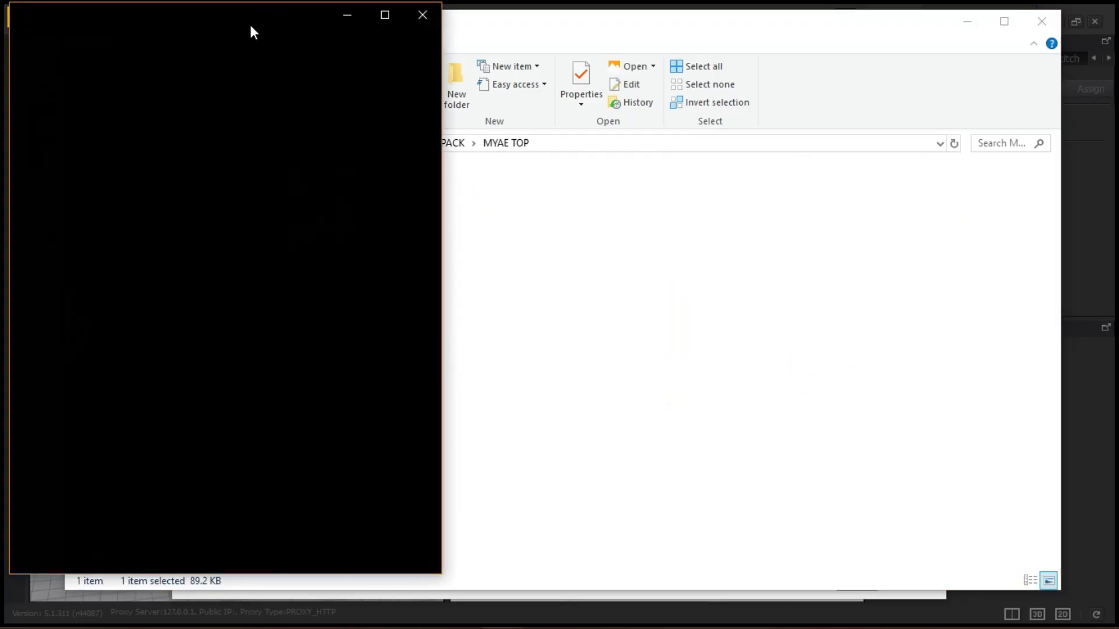
drag(250, 24, 280, 32)
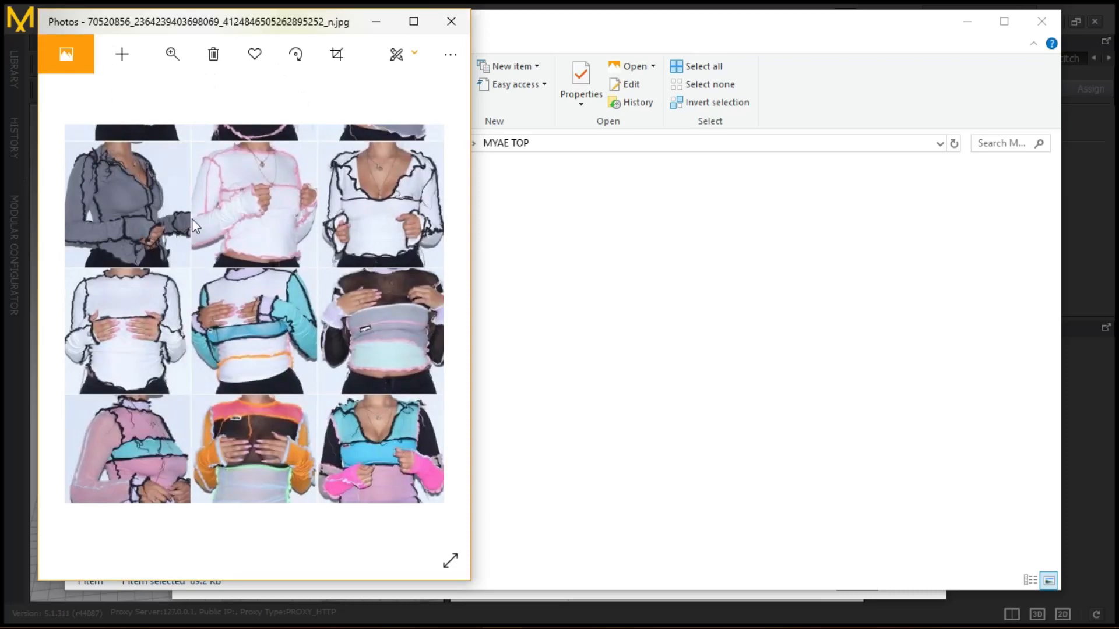
- Examine the white long-sleeved top with pink ruffled seams up close in the reference picture
click(185, 55)
scroll(247, 242, up, 5)
scroll(309, 320, down, 3)
scroll(347, 265, up, 5)
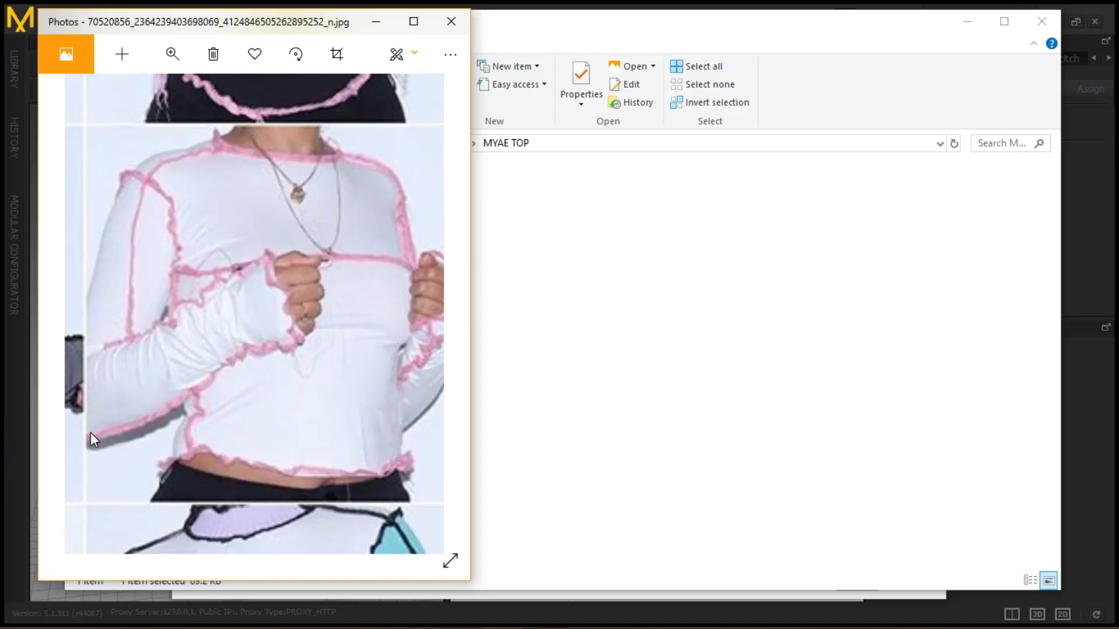
- Switch back to Marvelous Designer and delete the dark-skinned avatar from the 3D scene
click(26, 393)
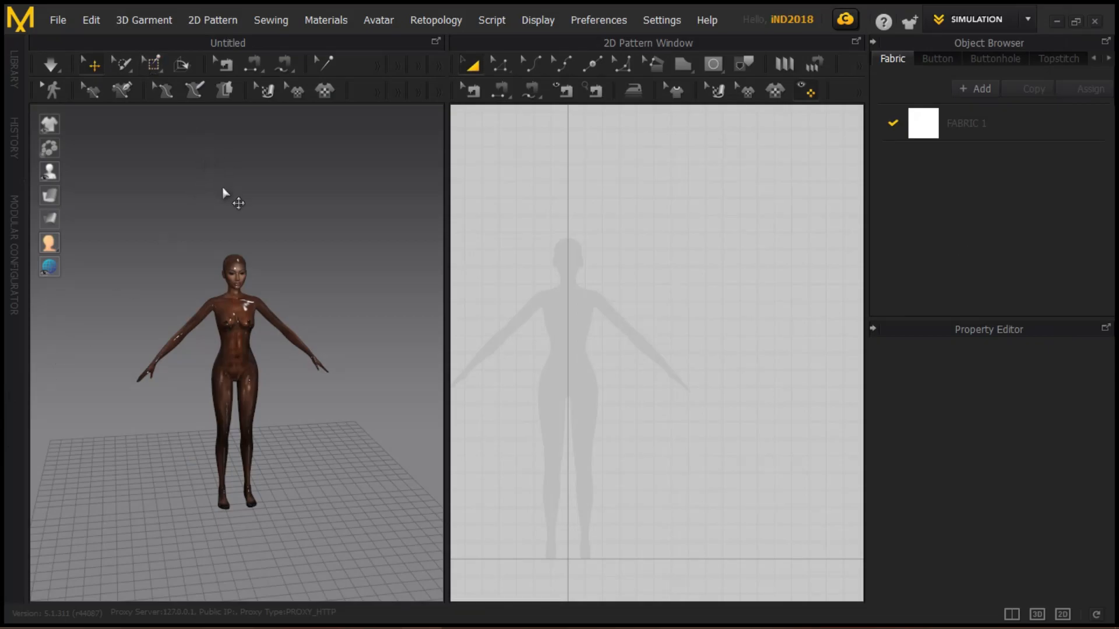
right_click(247, 333)
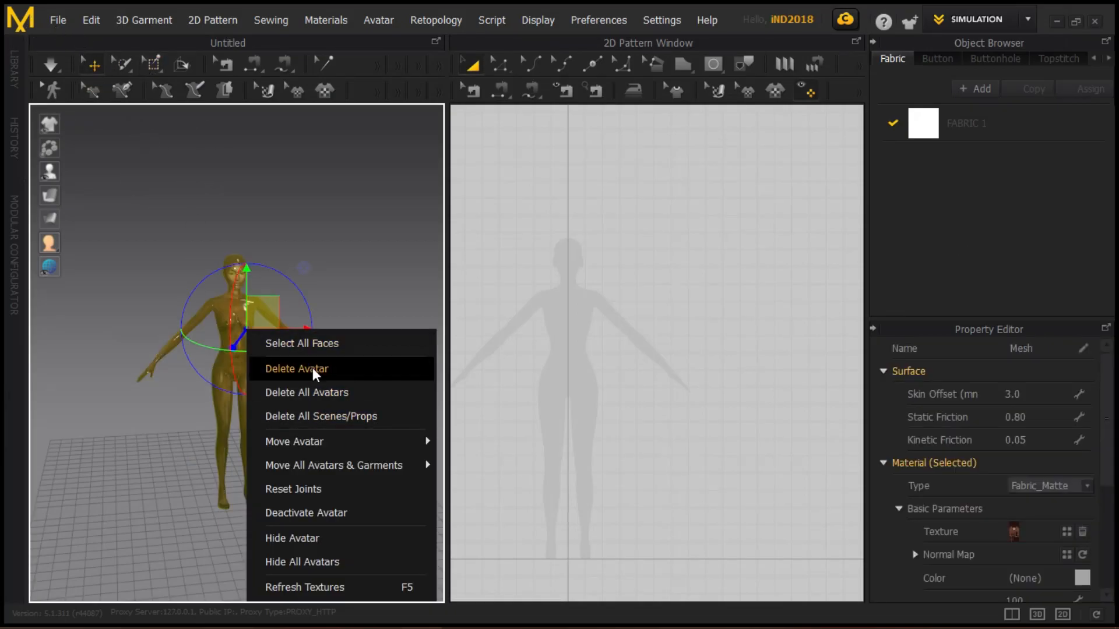
click(314, 372)
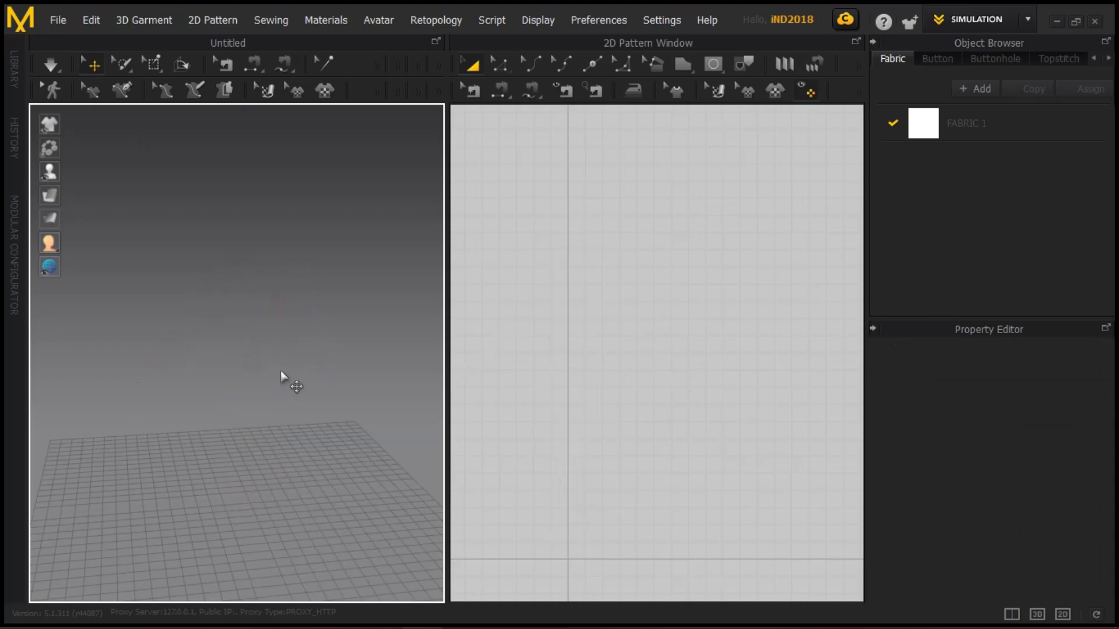
- Load the Sims4Female.avt avatar from the MD AVATAR folder of the starter pack
click(57, 19)
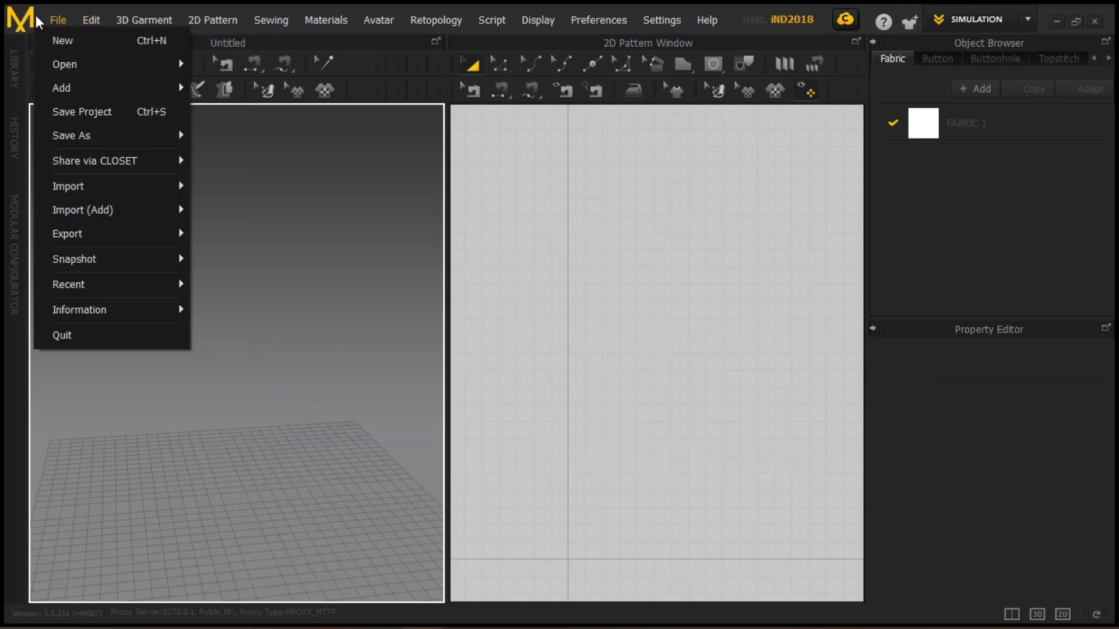
mouse_move(81, 70)
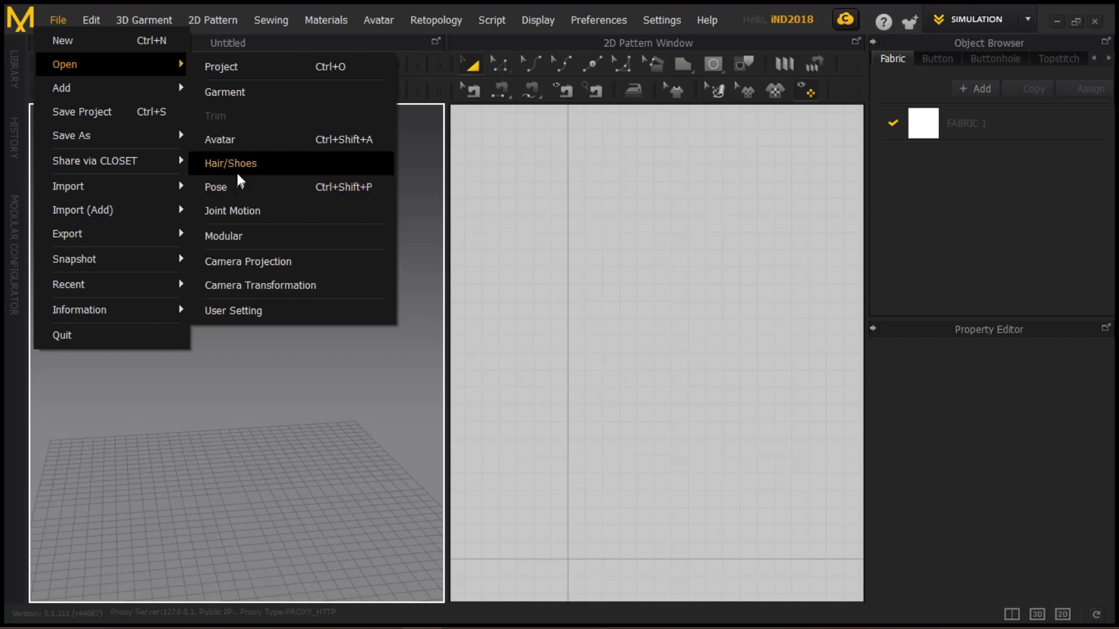
click(246, 144)
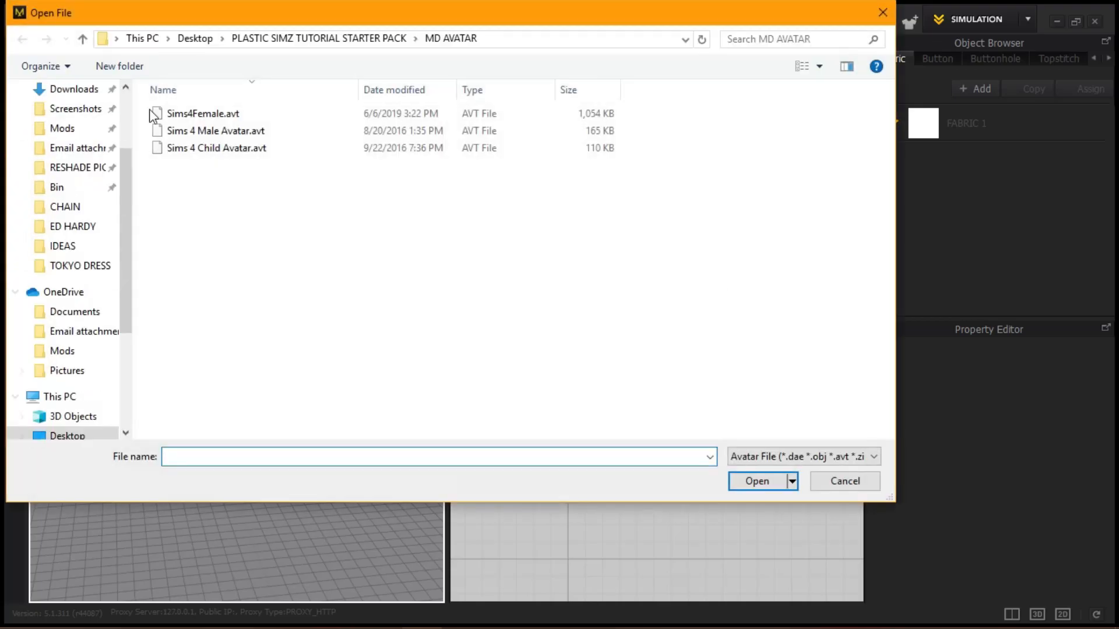
click(254, 118)
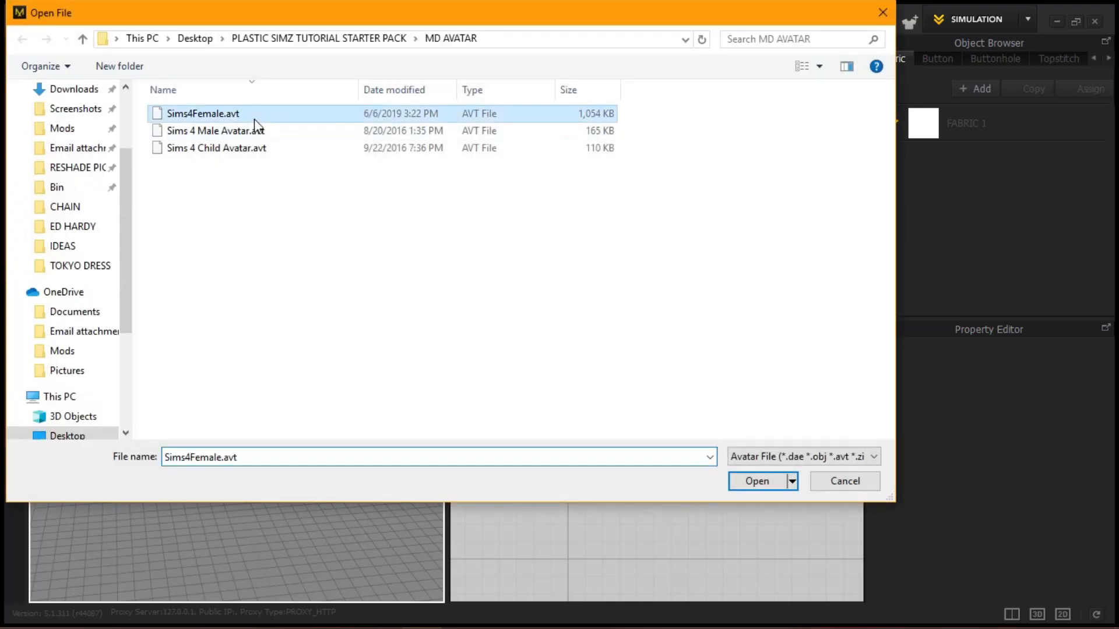
click(753, 484)
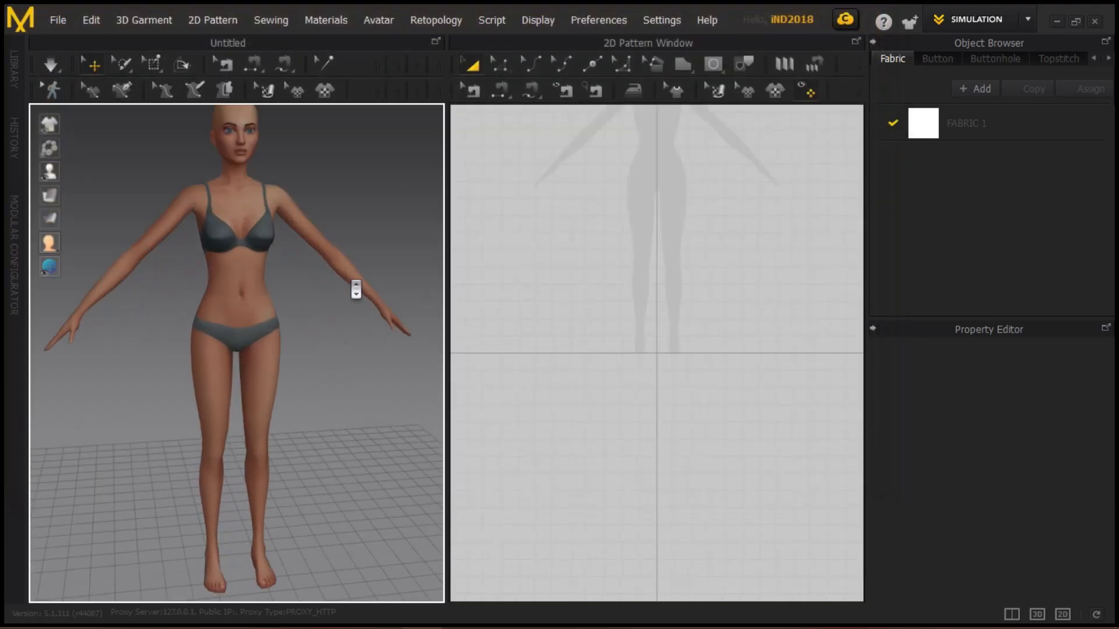
- Look over the loaded female avatar in the 3D view and its silhouette in the 2D pattern view
scroll(263, 233, down, 3)
scroll(292, 250, up, 5)
mouse_move(307, 249)
right_down()
mouse_move(228, 257)
mouse_move(302, 231)
right_up()
scroll(329, 236, up, 3)
scroll(332, 241, down, 5)
scroll(767, 165, up, 2)
scroll(769, 334, down, 3)
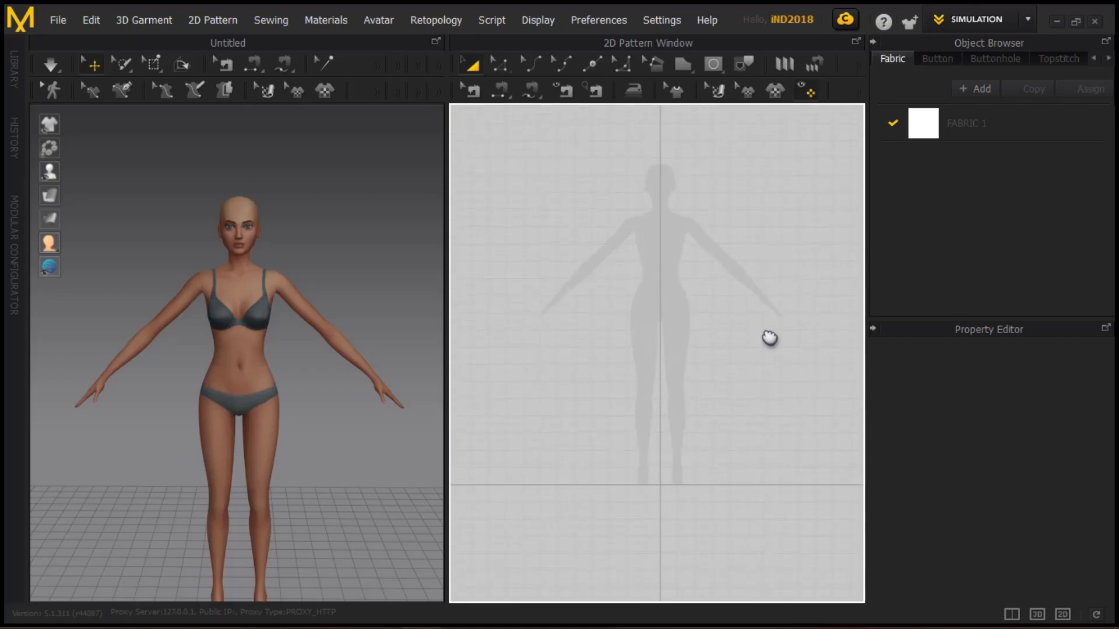
scroll(780, 295, up, 5)
scroll(740, 290, down, 4)
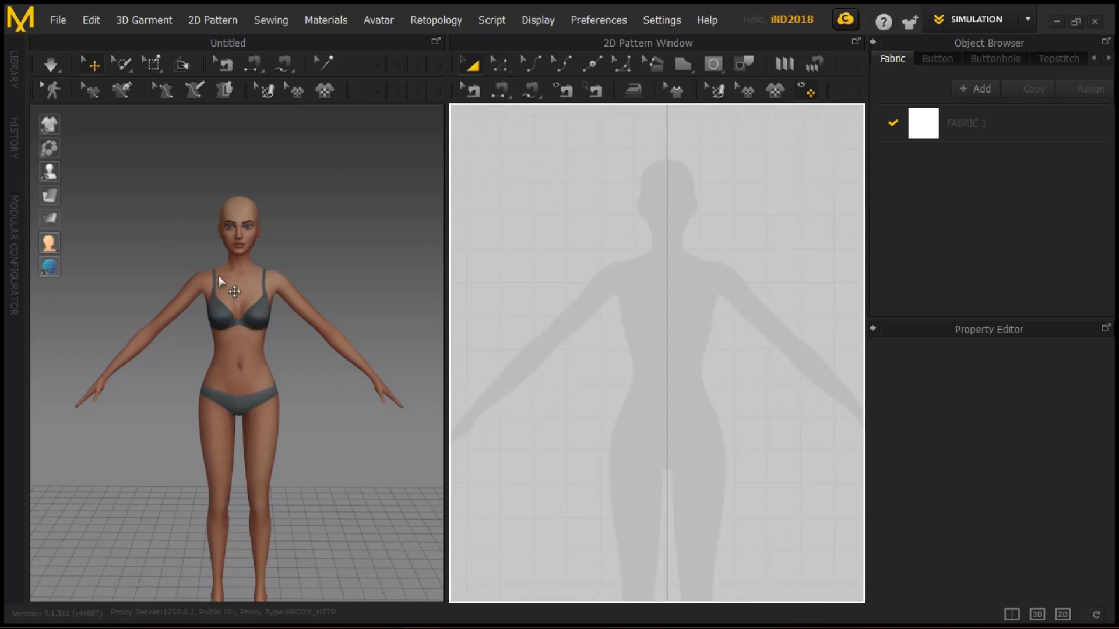
- Select the avatar and view the image file used for its skin texture without replacing it
right_click(245, 356)
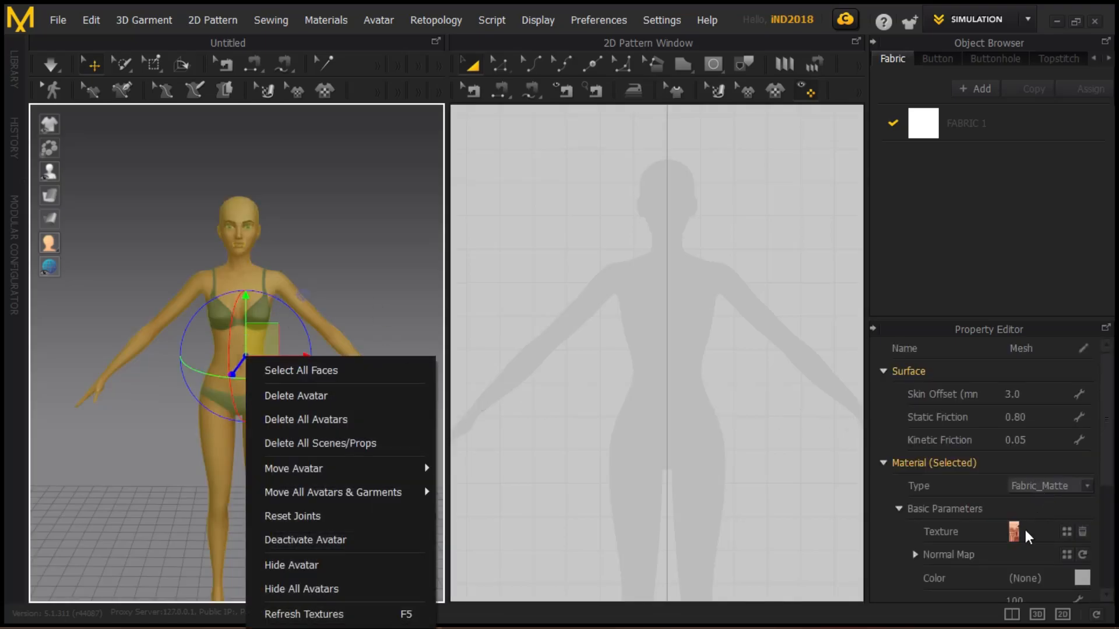
click(1070, 529)
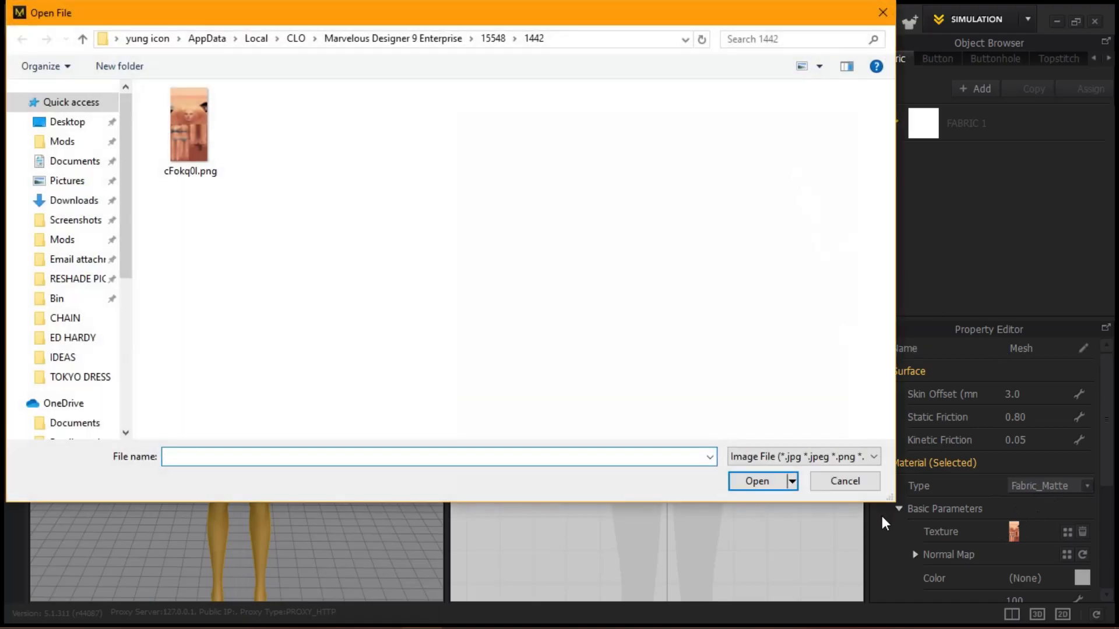
click(833, 484)
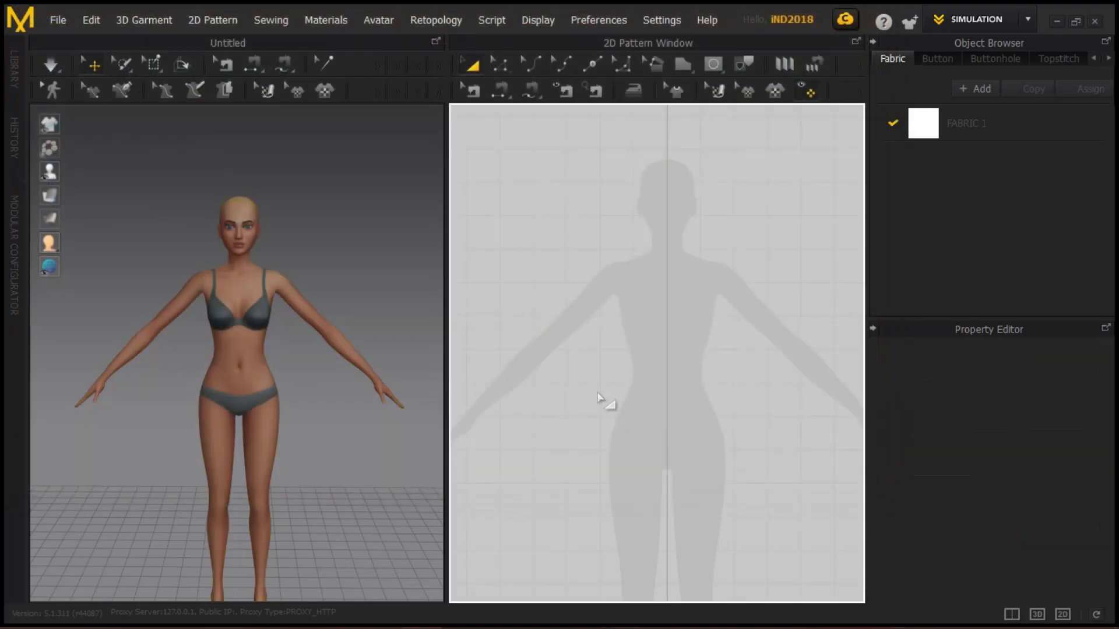
- Start a half-bodice polygon at the centre line, outlining a neckline of about 77 mm, a 66 mm shoulder and armhole segments of 60 and 63 mm
scroll(676, 269, up, 5)
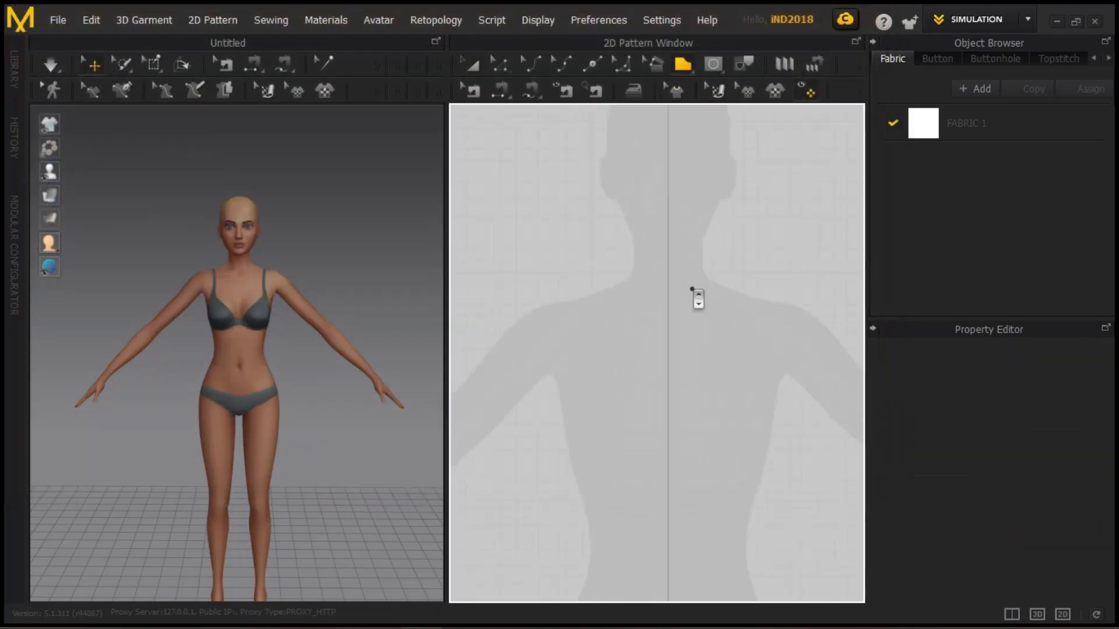
click(668, 316)
scroll(595, 261, down, 2)
scroll(606, 274, up, 2)
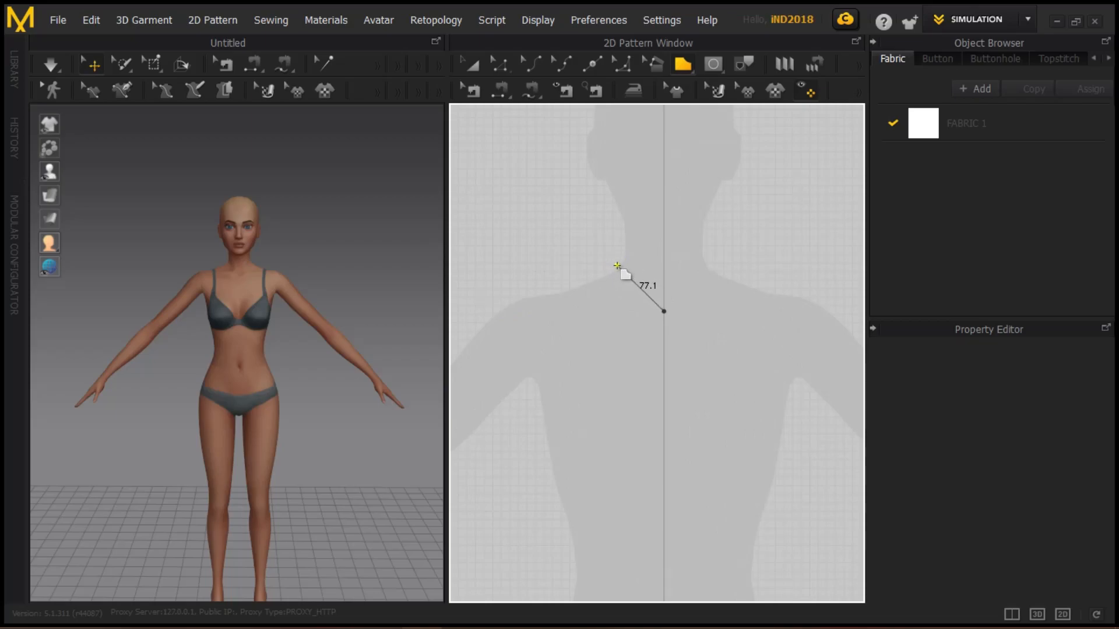
scroll(616, 268, up, 2)
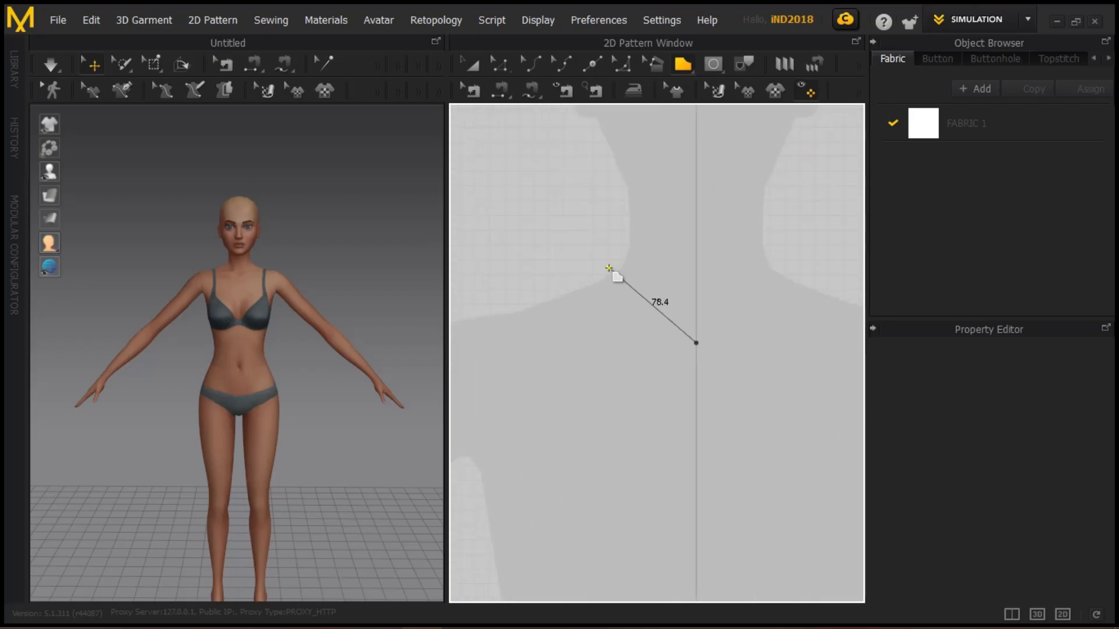
click(609, 271)
middle_drag(539, 284, 629, 245)
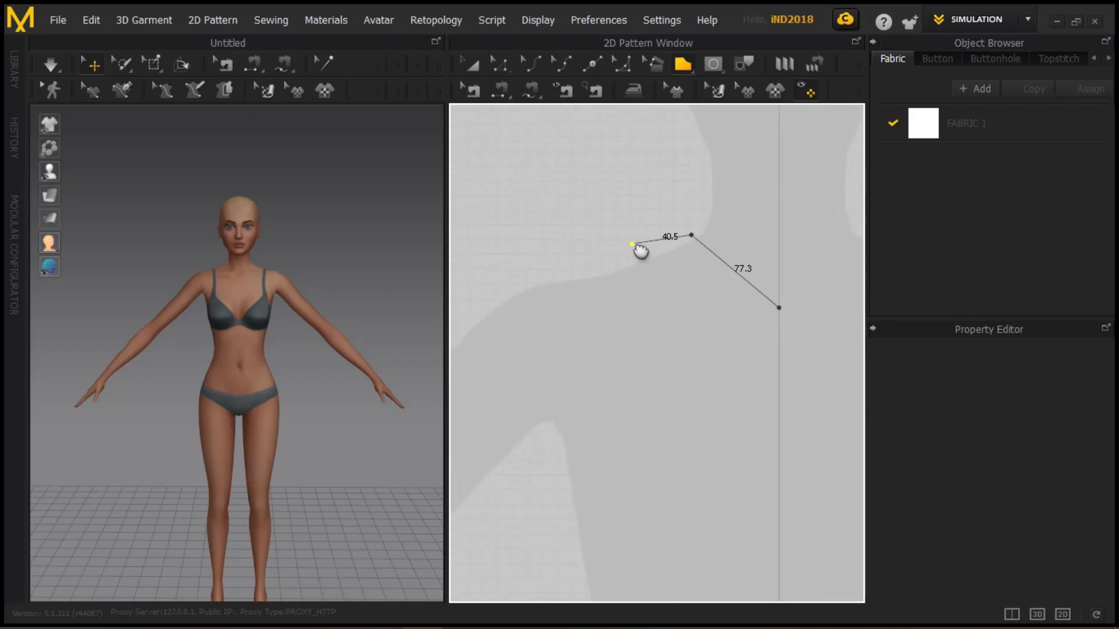
click(600, 271)
click(590, 359)
click(543, 438)
- Finish the half-bodice with side segments of about 168, 77 and 102 mm and a 160 mm hem, closing it along the centre line
middle_drag(554, 444, 592, 230)
scroll(592, 229, down, 5)
middle_drag(620, 475, 632, 408)
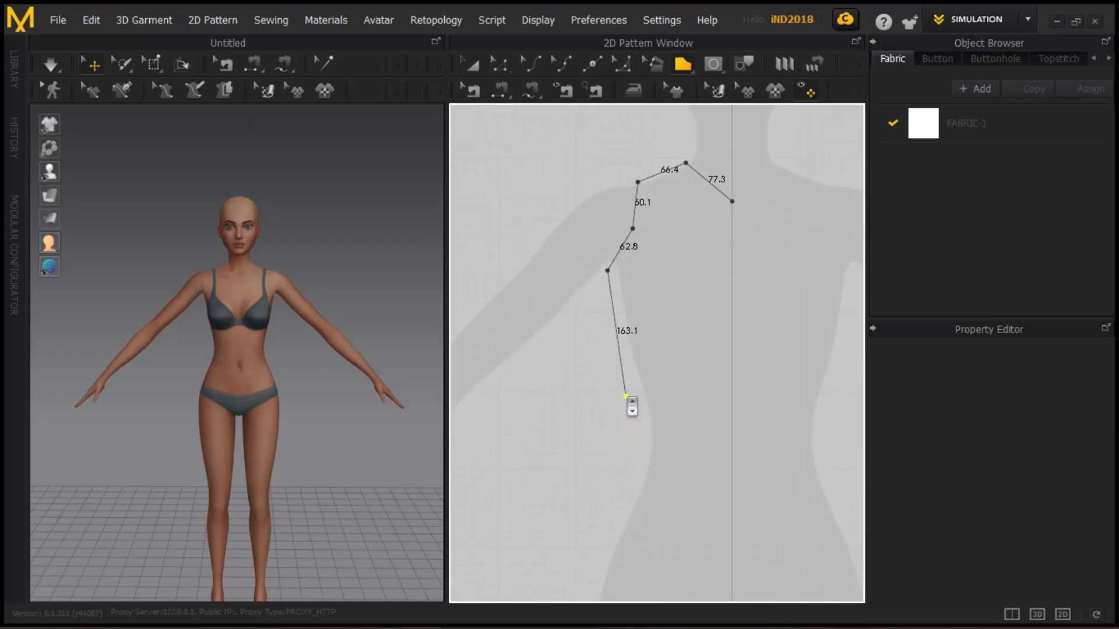
scroll(640, 399, up, 3)
click(639, 400)
click(642, 478)
middle_drag(635, 501, 629, 404)
click(593, 477)
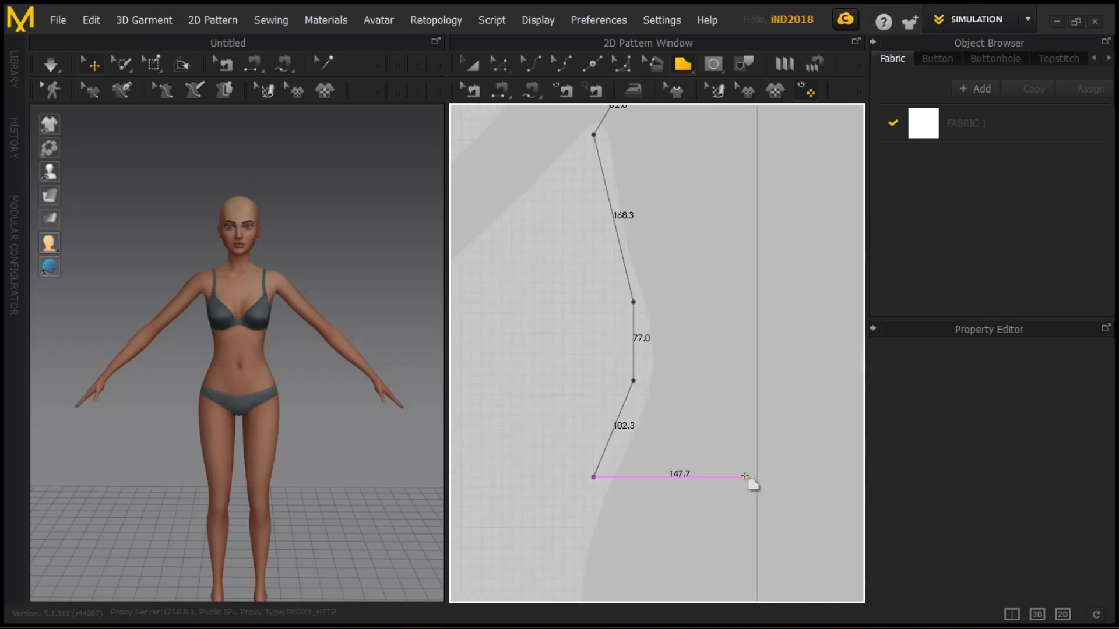
click(757, 477)
middle_drag(762, 250, 762, 335)
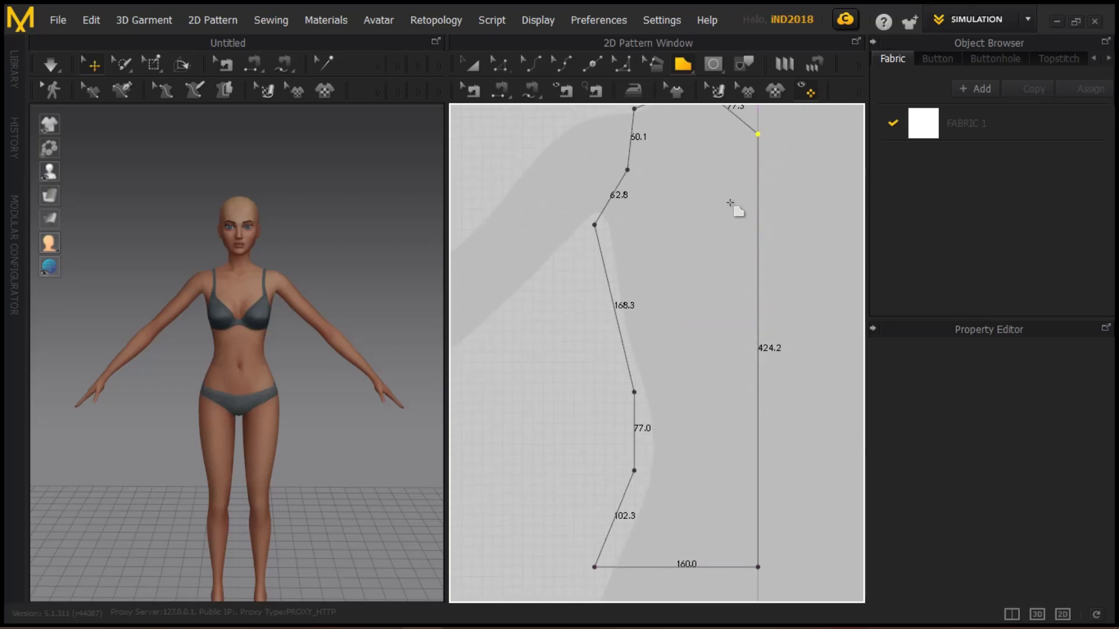
- Move the upper waist point on the half-bodice's side edge outward by about 12 mm
click(505, 69)
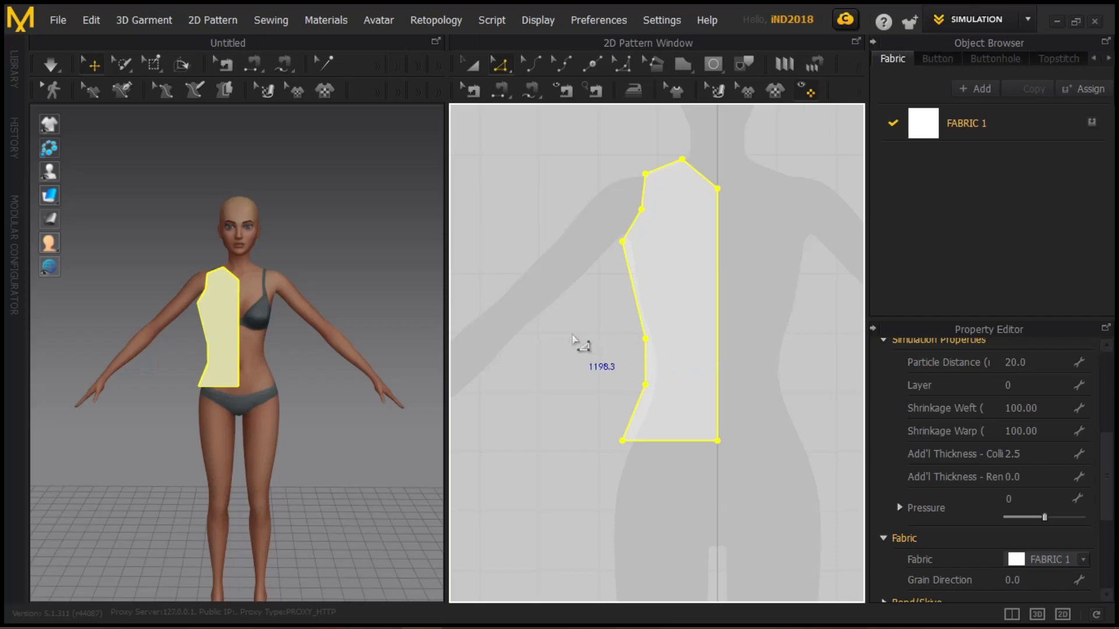
click(612, 313)
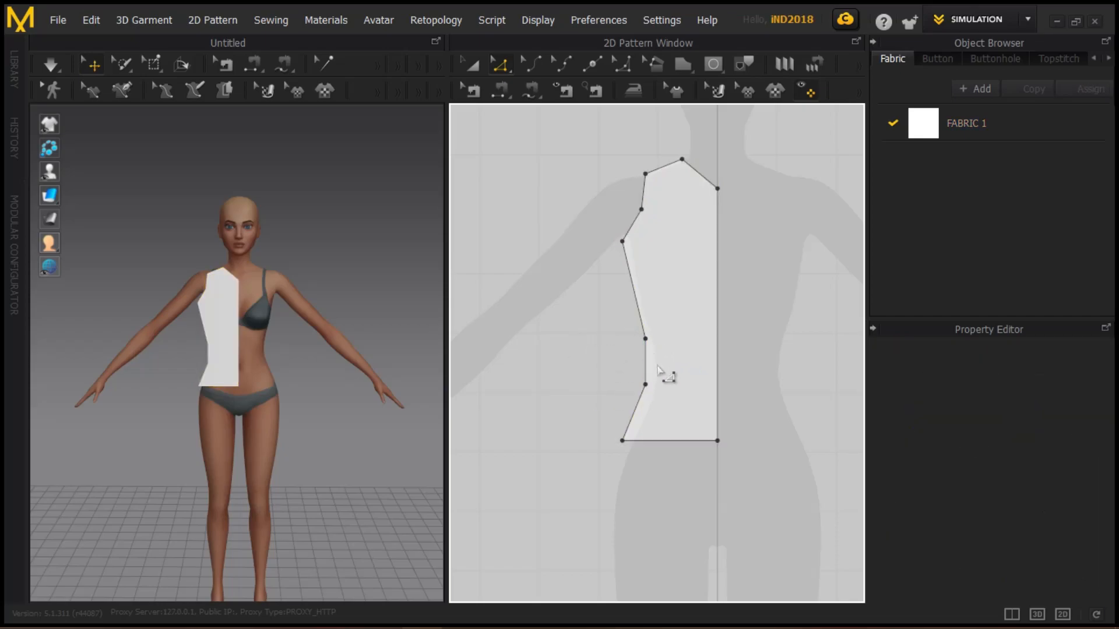
click(644, 339)
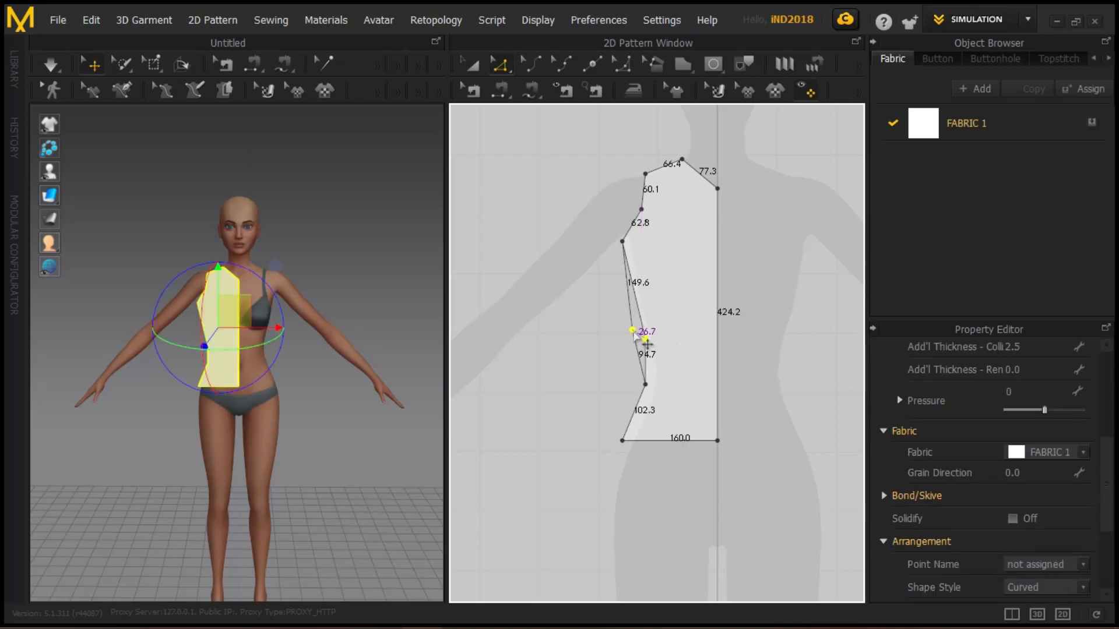
scroll(644, 337, up, 3)
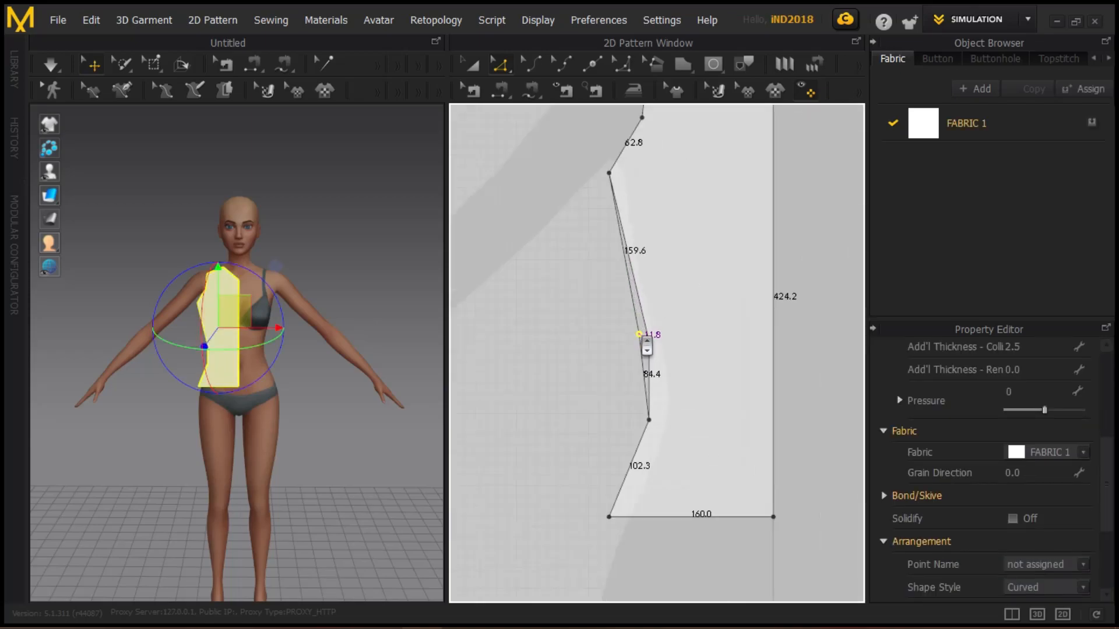
drag(585, 282, 663, 358)
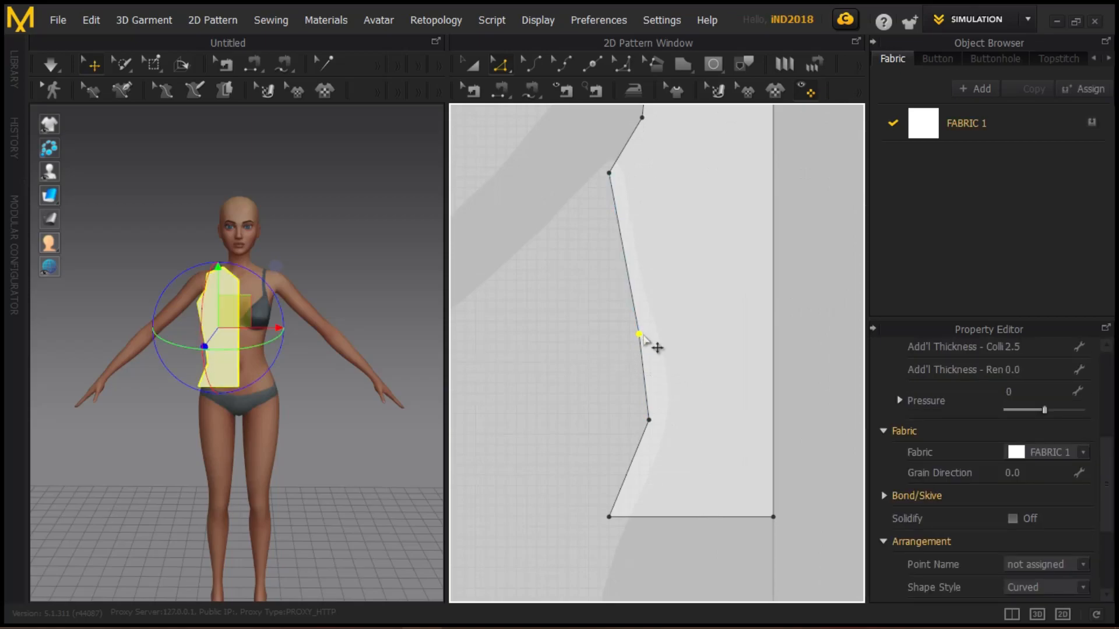
right_click(643, 335)
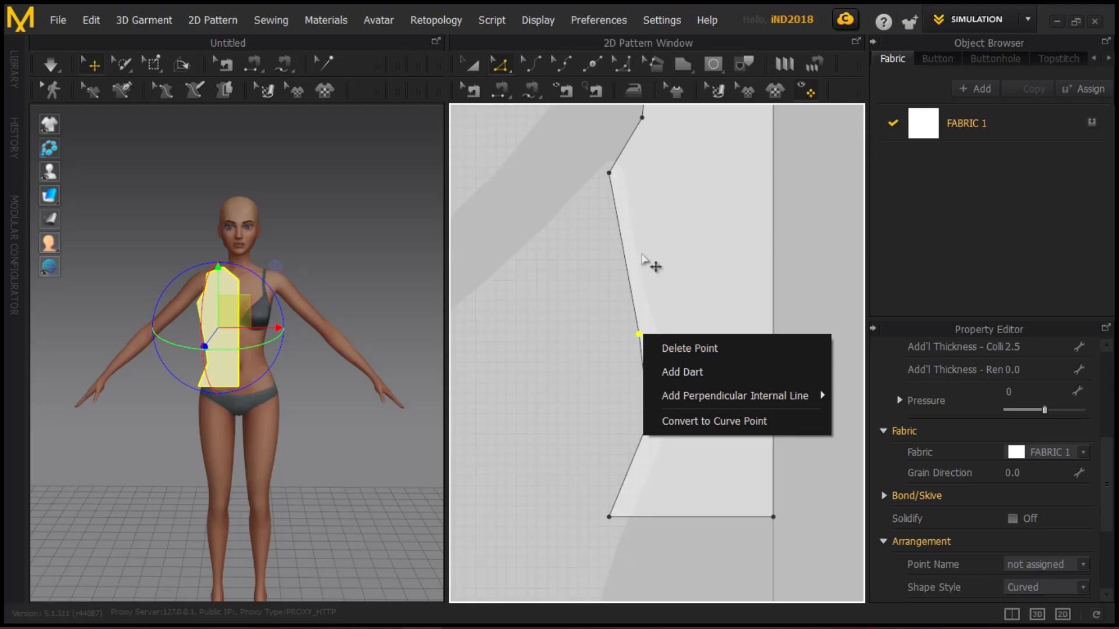
middle_drag(650, 262, 614, 282)
click(711, 65)
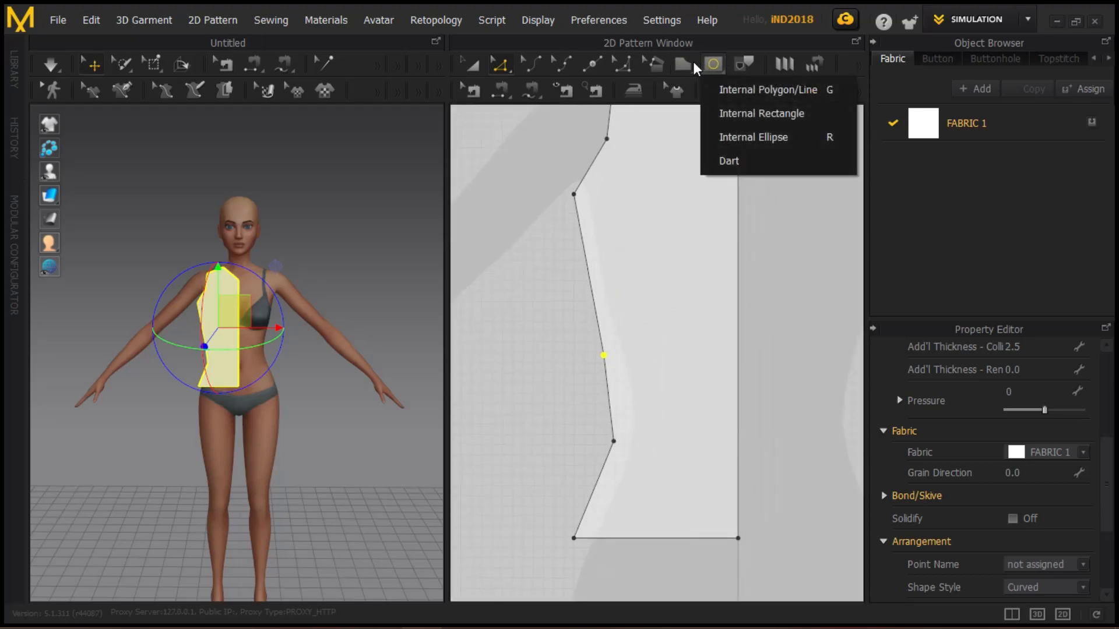
click(685, 64)
click(692, 83)
click(712, 121)
scroll(718, 144, down, 3)
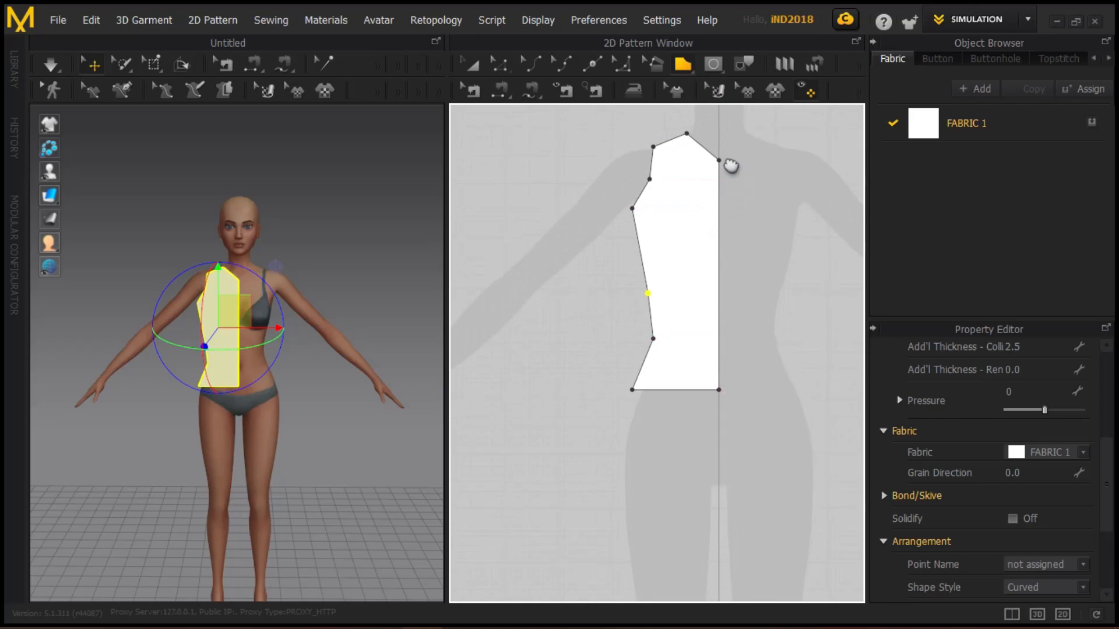
middle_drag(732, 162, 737, 187)
click(719, 401)
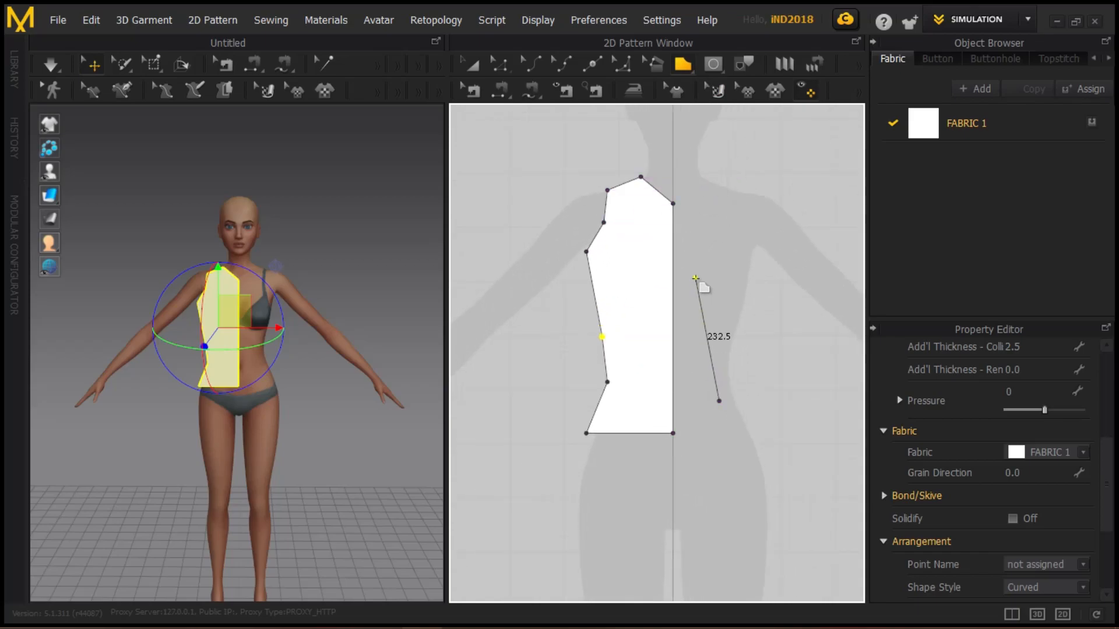
key(Escape)
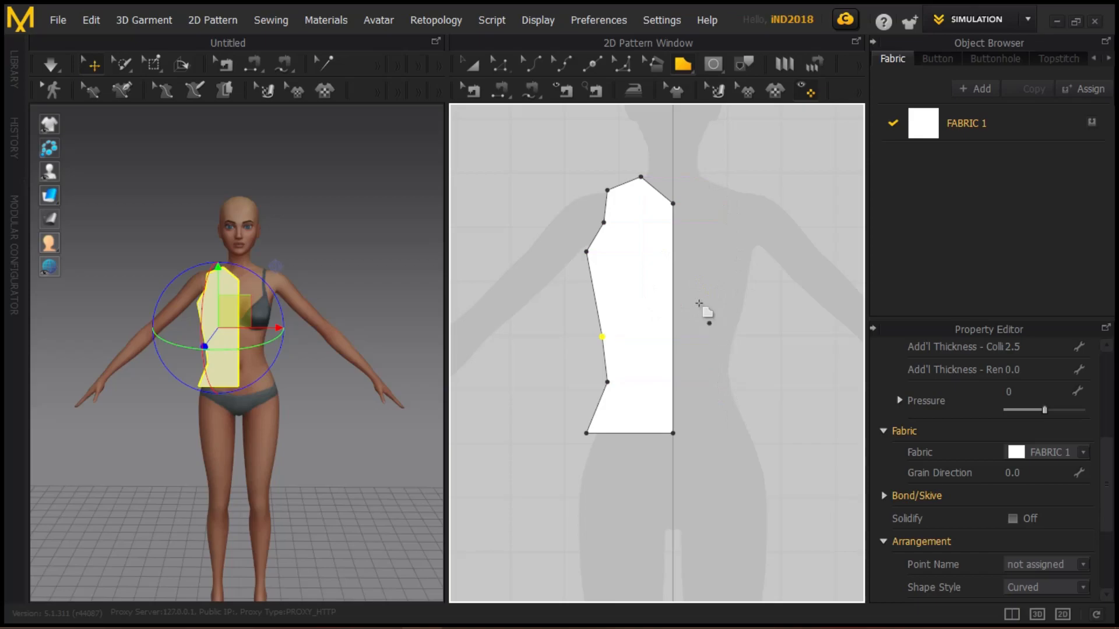
middle_drag(612, 490, 608, 447)
scroll(530, 550, up, 2)
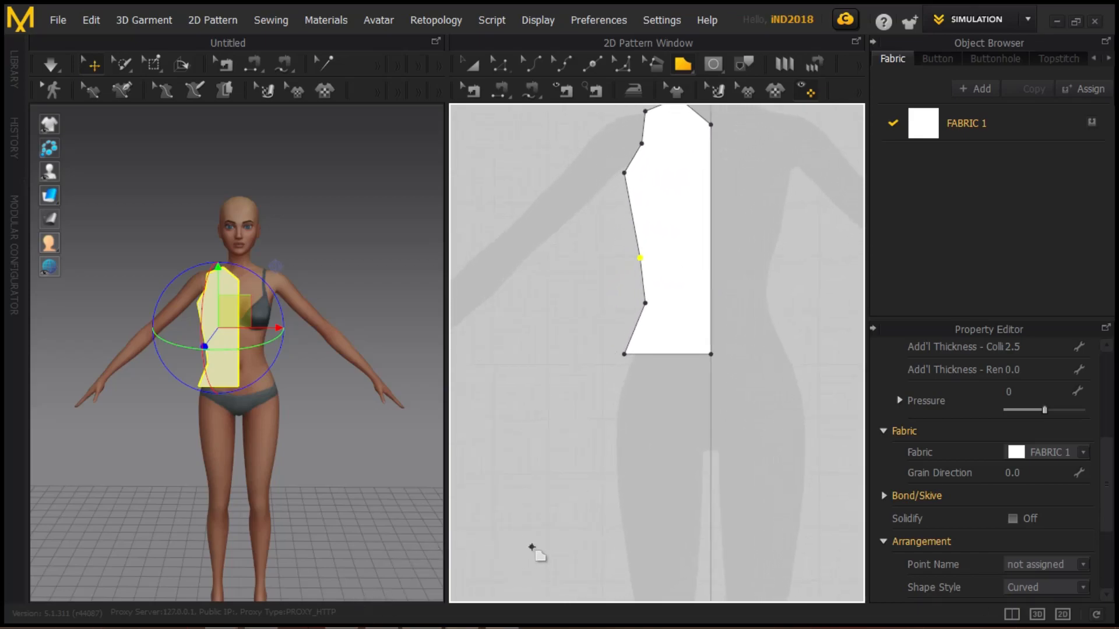
middle_drag(644, 245, 631, 349)
scroll(706, 390, down, 2)
scroll(705, 388, down, 2)
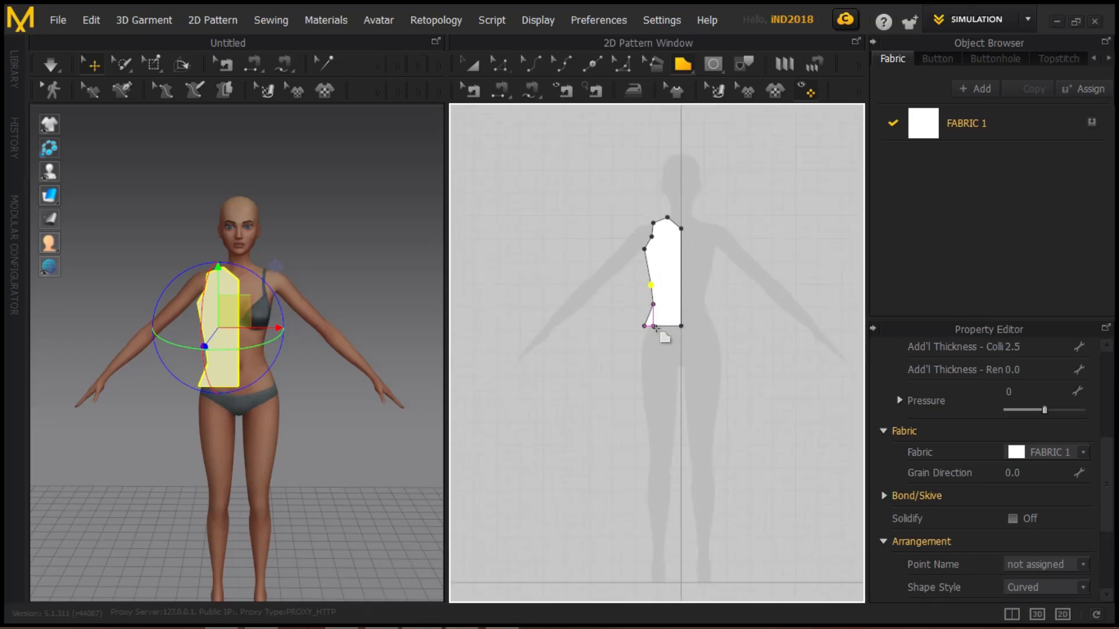
click(682, 229)
right_click(630, 236)
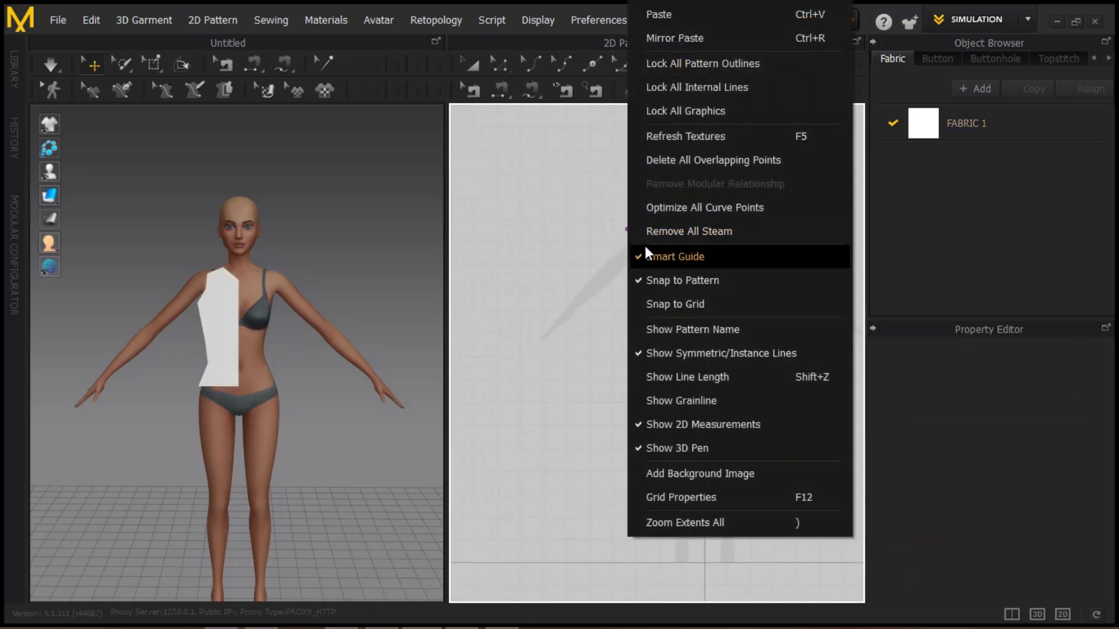
key(super)
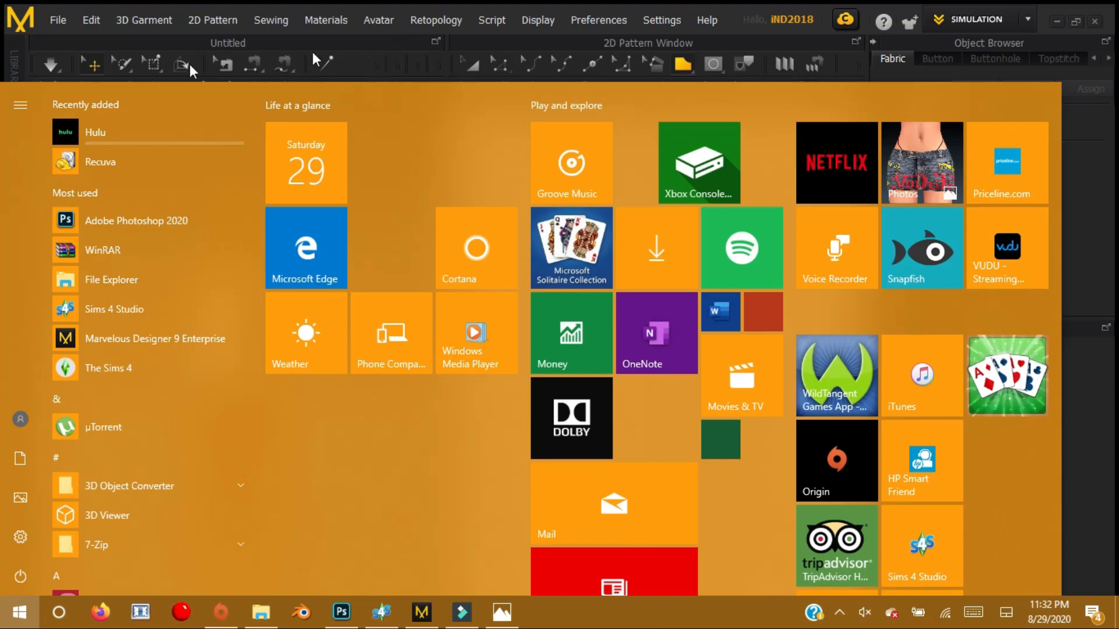
click(394, 44)
scroll(572, 297, down, 2)
scroll(667, 272, up, 5)
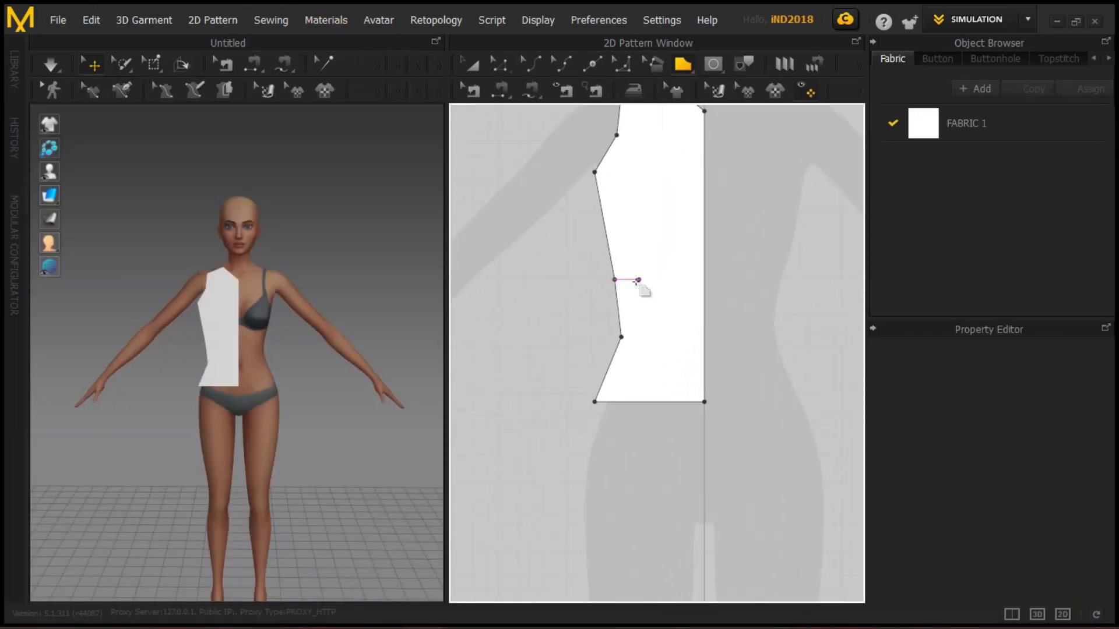
middle_drag(600, 276, 580, 262)
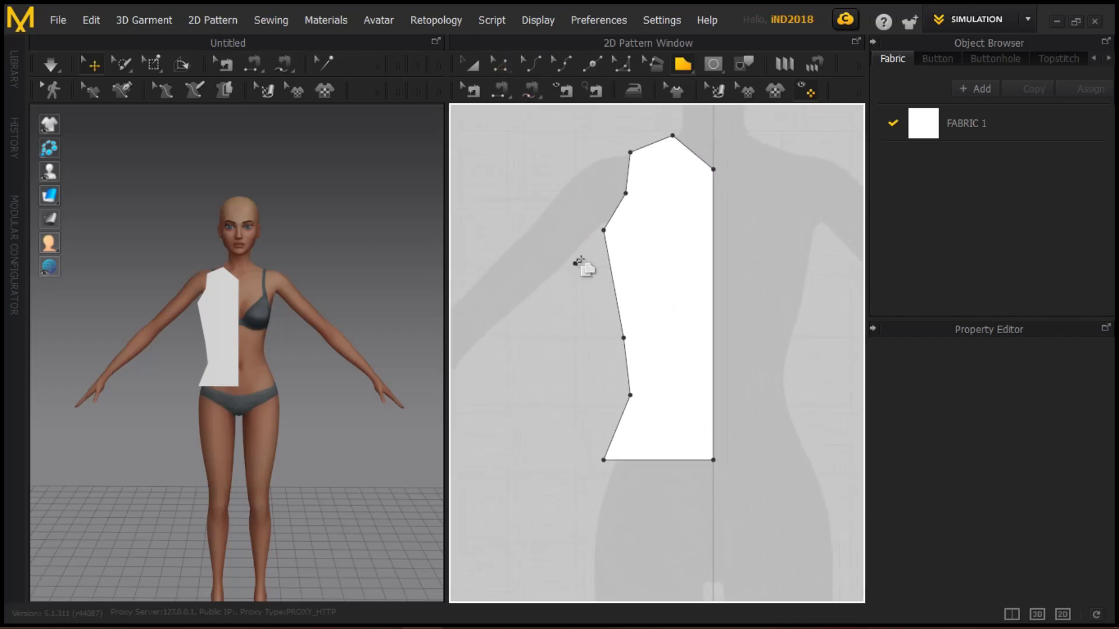
click(623, 339)
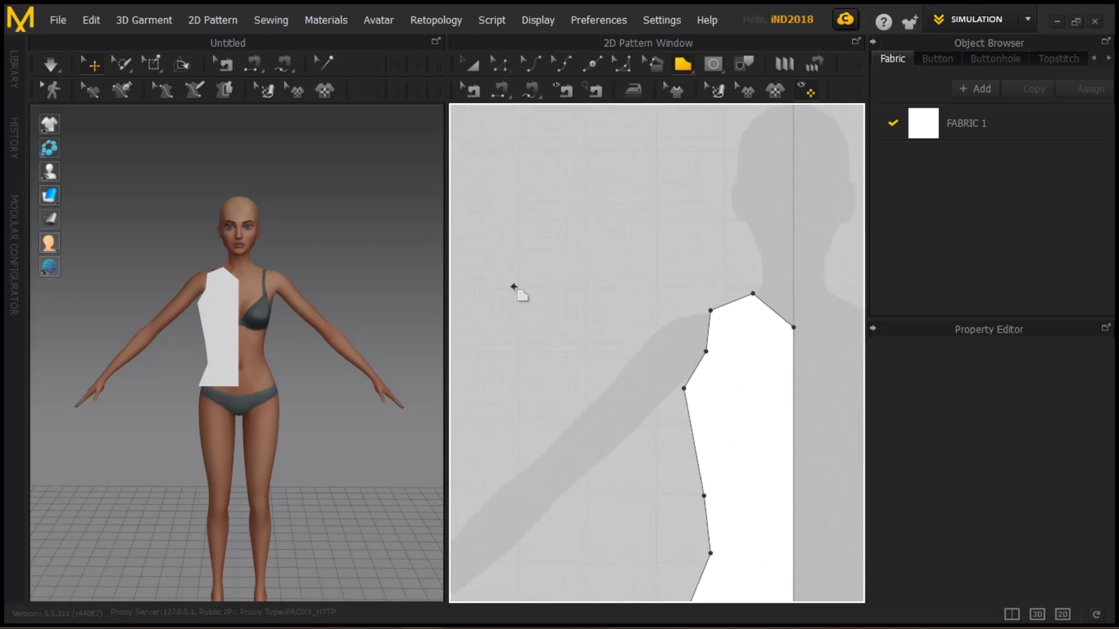
middle_drag(517, 292, 482, 167)
middle_drag(624, 259, 462, 307)
middle_drag(577, 216, 612, 286)
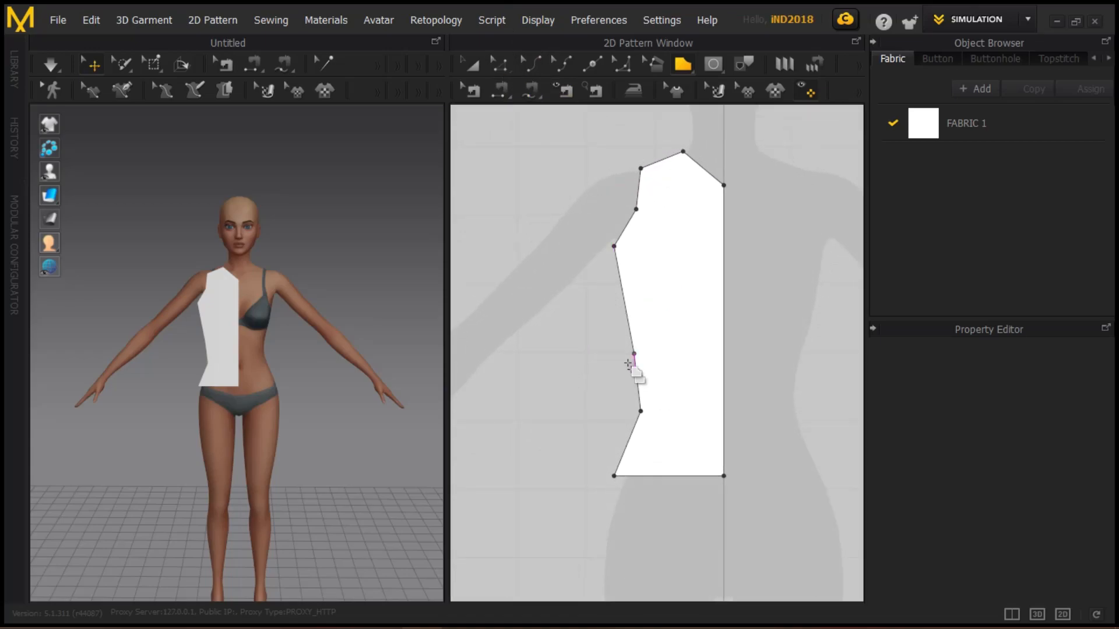
- Convert the two waist points on the half-bodice's side edge to curve points and bend the edge slightly outward, to about 339 mm long
click(504, 66)
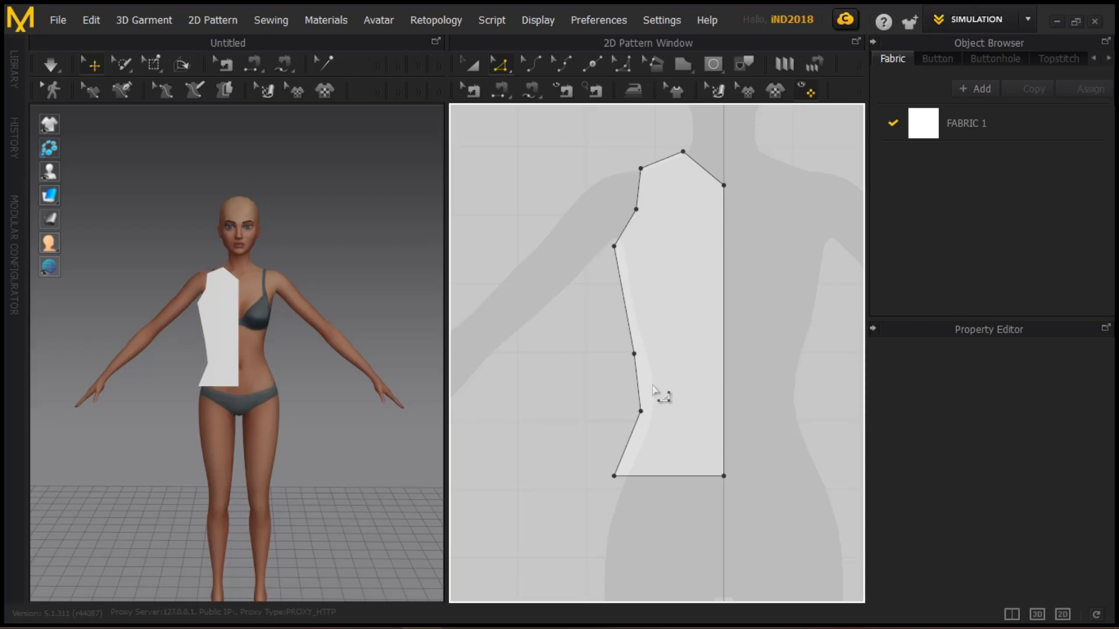
scroll(653, 391, up, 2)
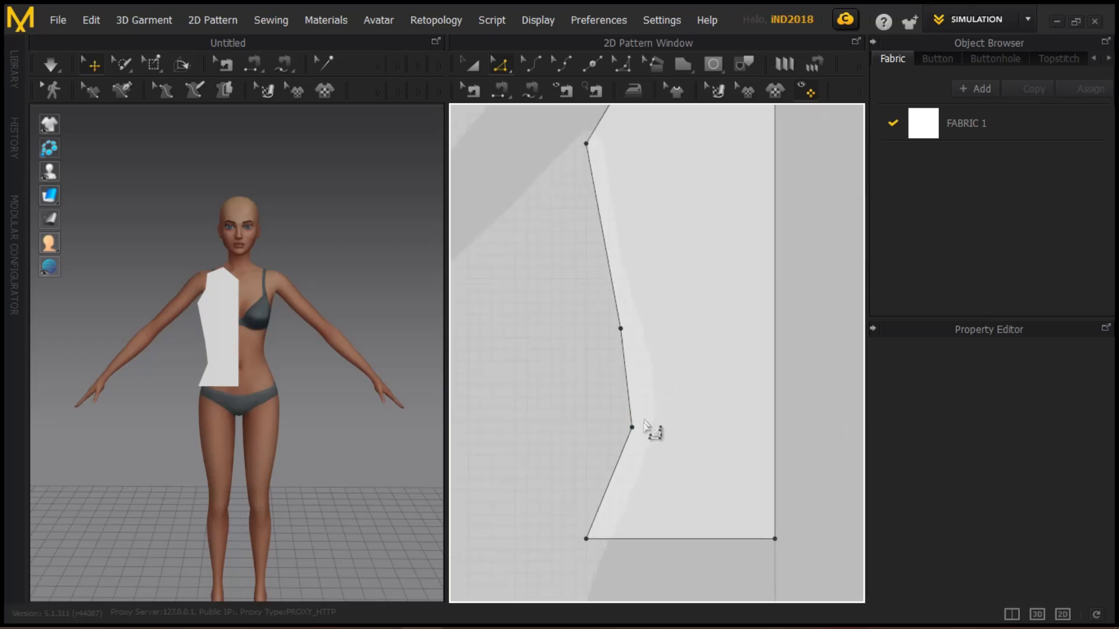
right_click(632, 429)
click(670, 510)
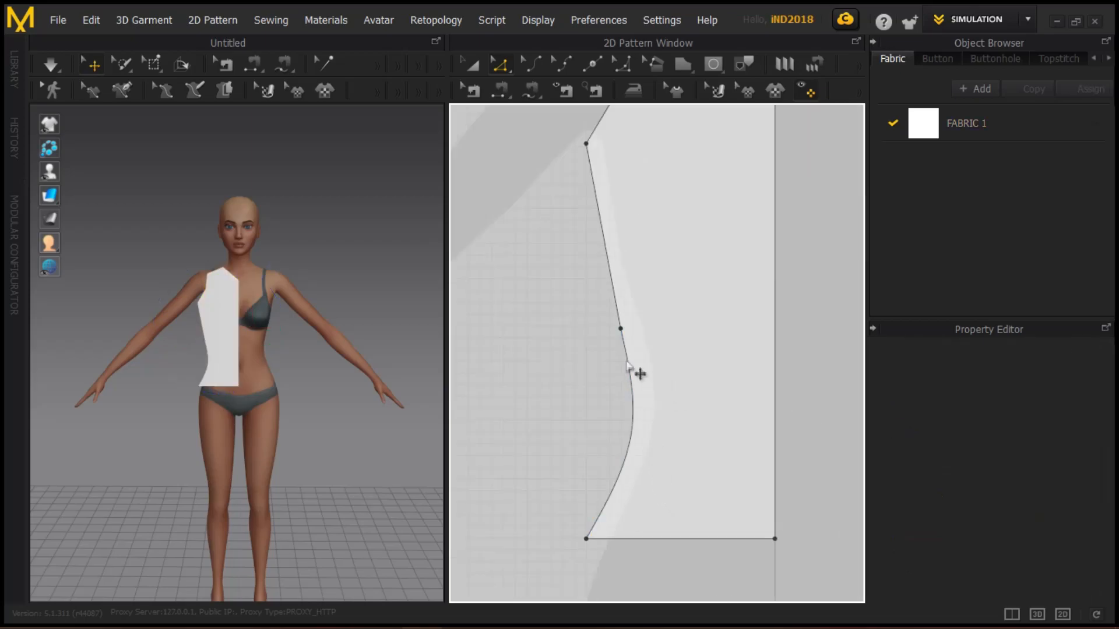
right_click(621, 330)
click(701, 418)
scroll(632, 376, down, 1)
scroll(641, 381, down, 2)
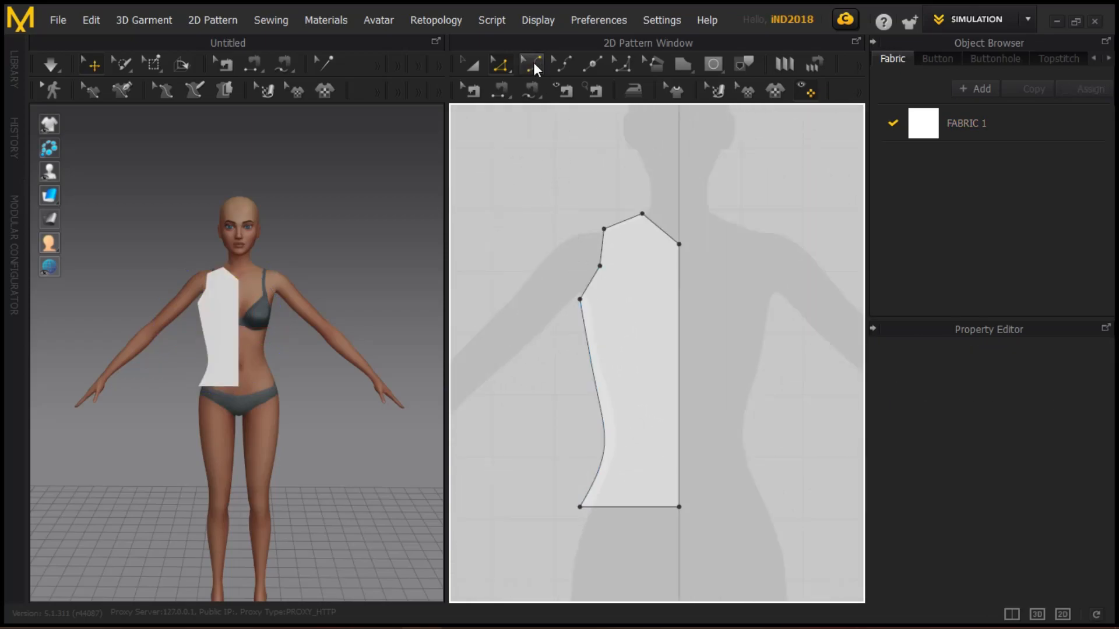
click(533, 62)
click(600, 444)
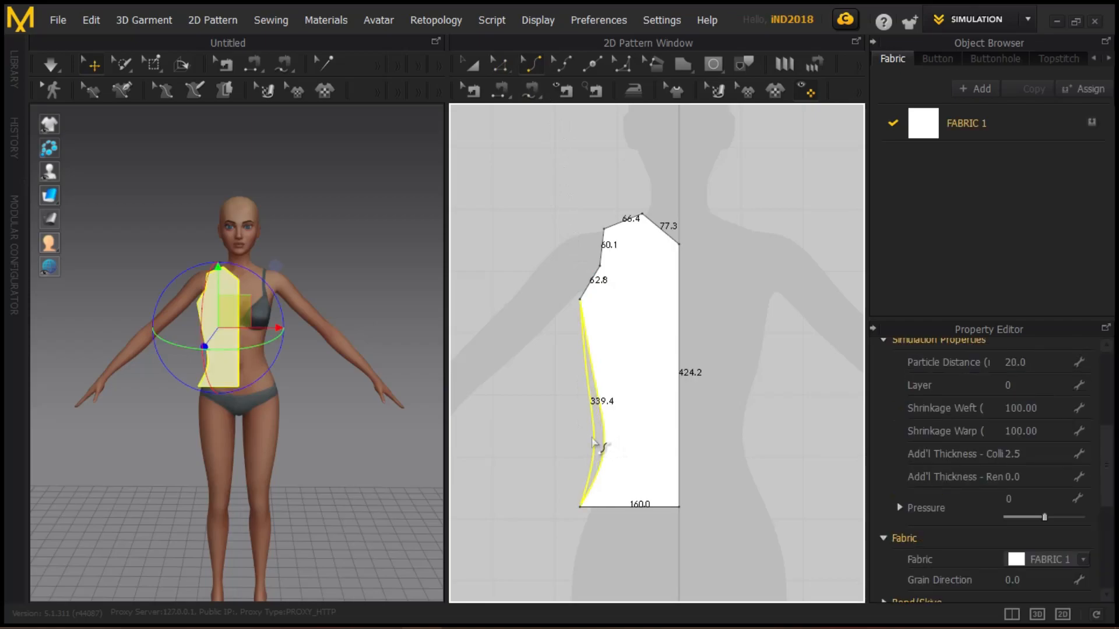
- Delete all curve points from the half-bodice's side edge so it runs straight from underarm to hem
click(494, 68)
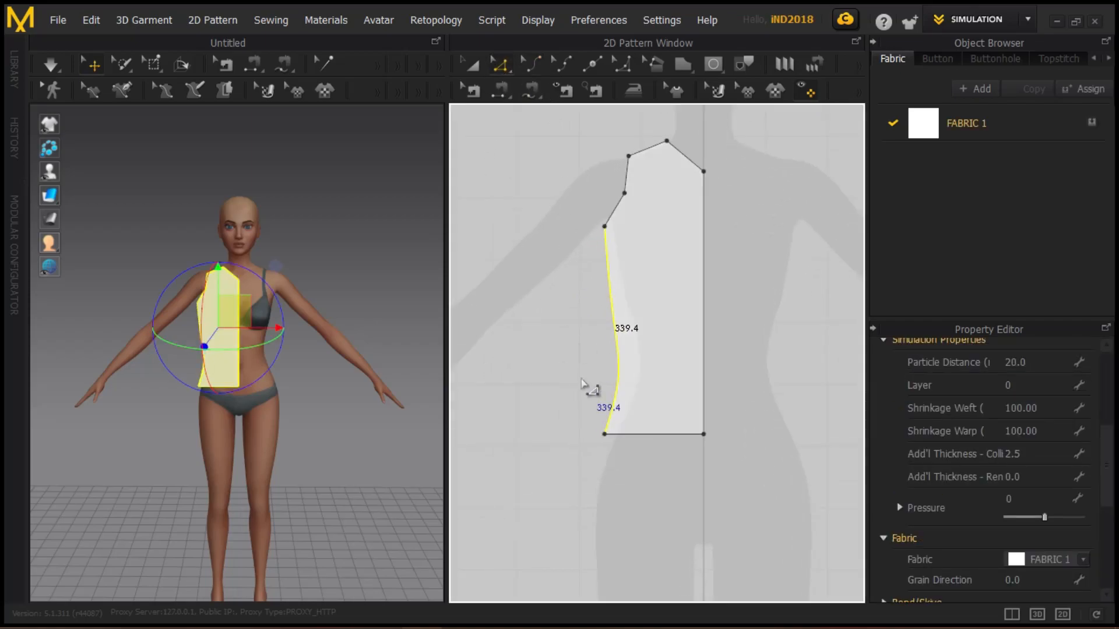
right_click(612, 408)
mouse_move(658, 264)
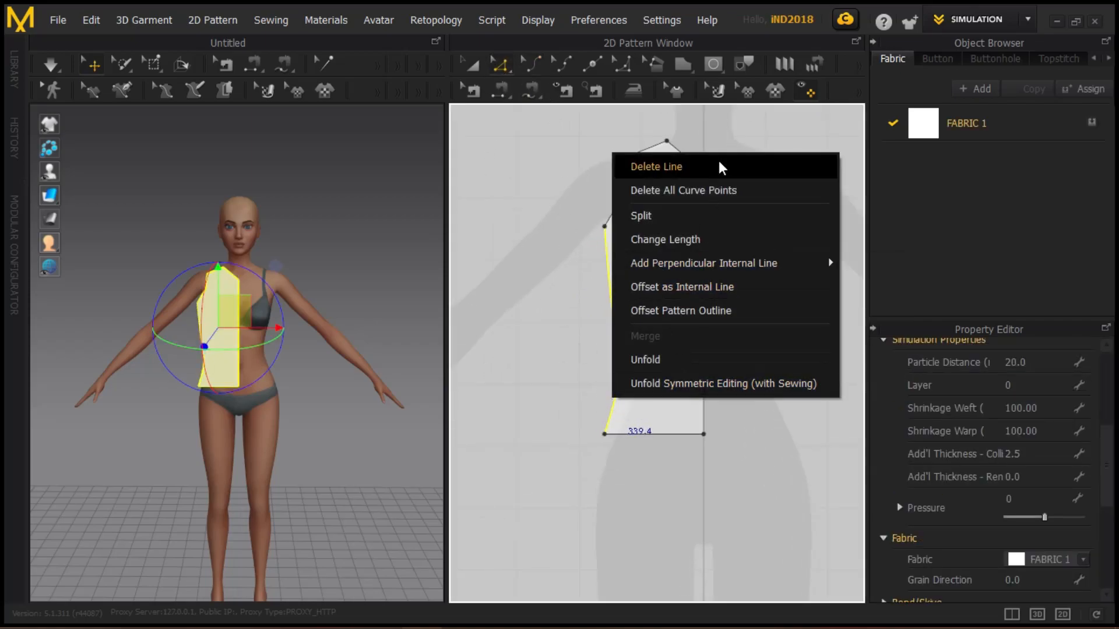
click(704, 193)
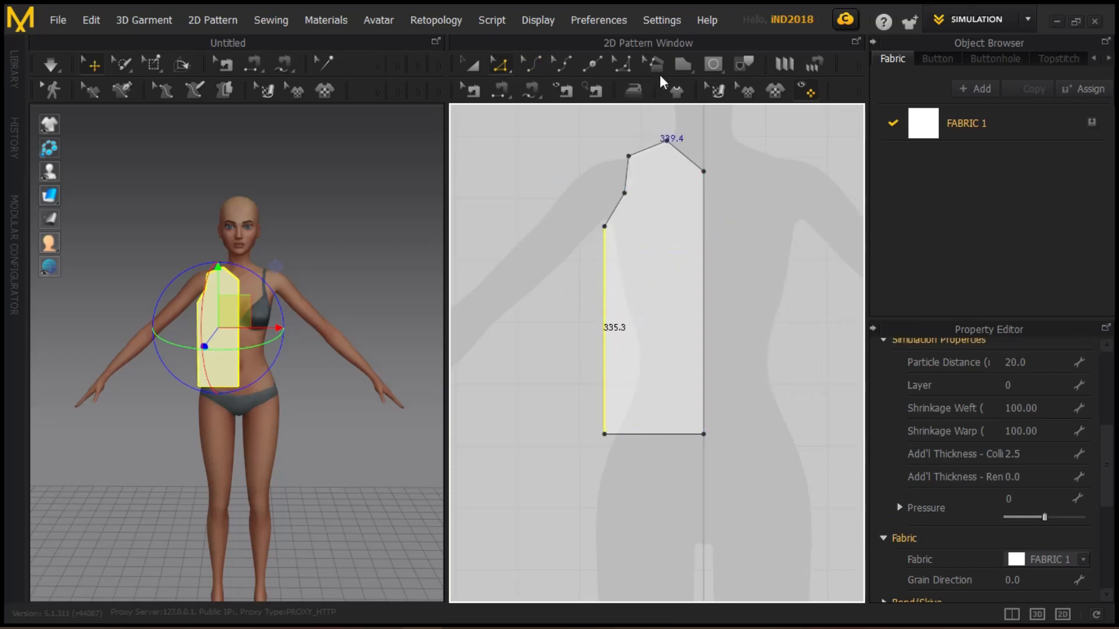
- Add one point at waist level on the straight side edge and move it inward toward the avatar's waist
click(683, 64)
click(592, 64)
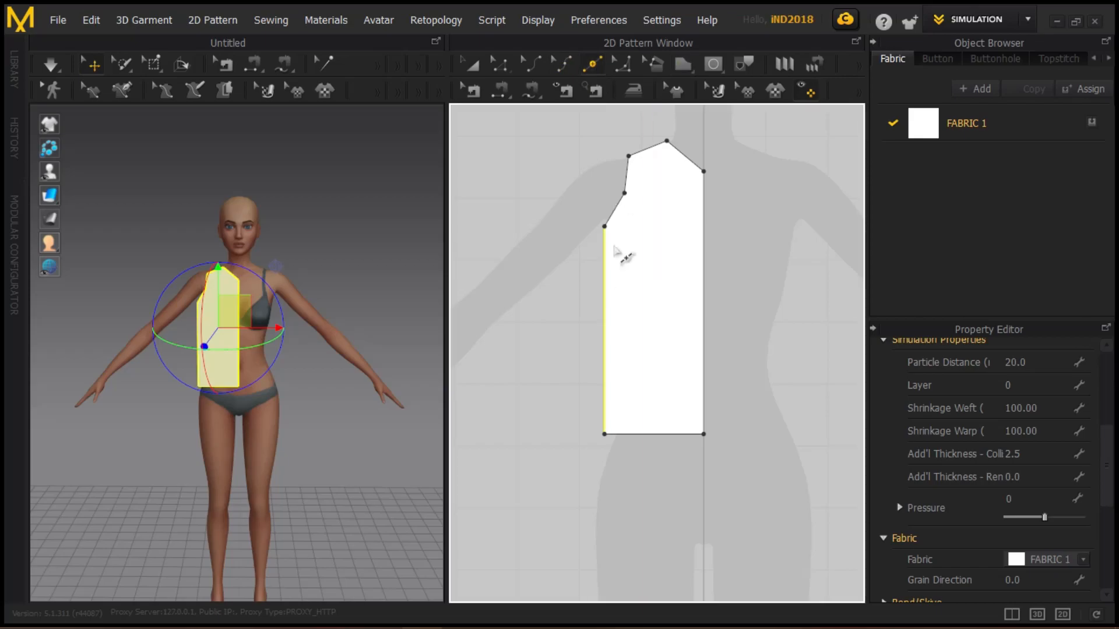
click(604, 356)
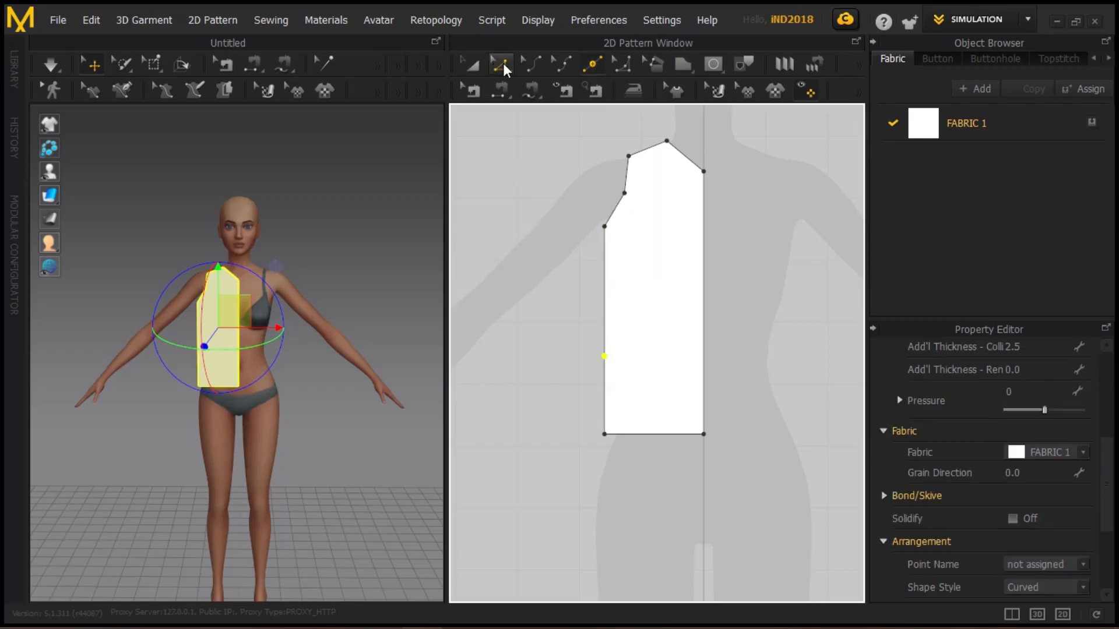
click(499, 64)
click(592, 379)
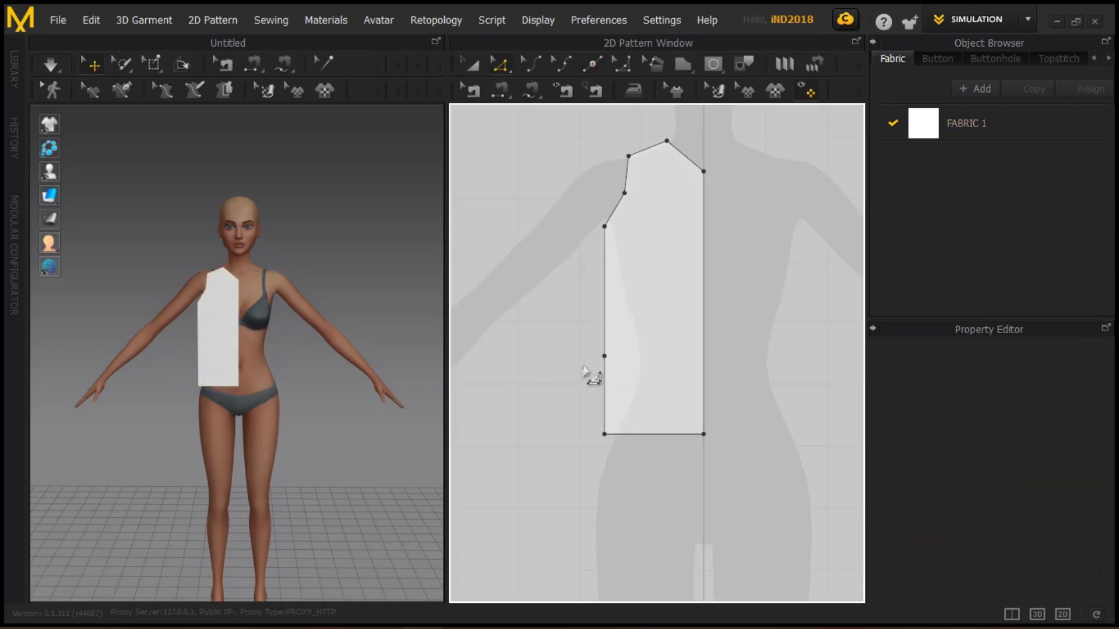
drag(606, 357, 638, 360)
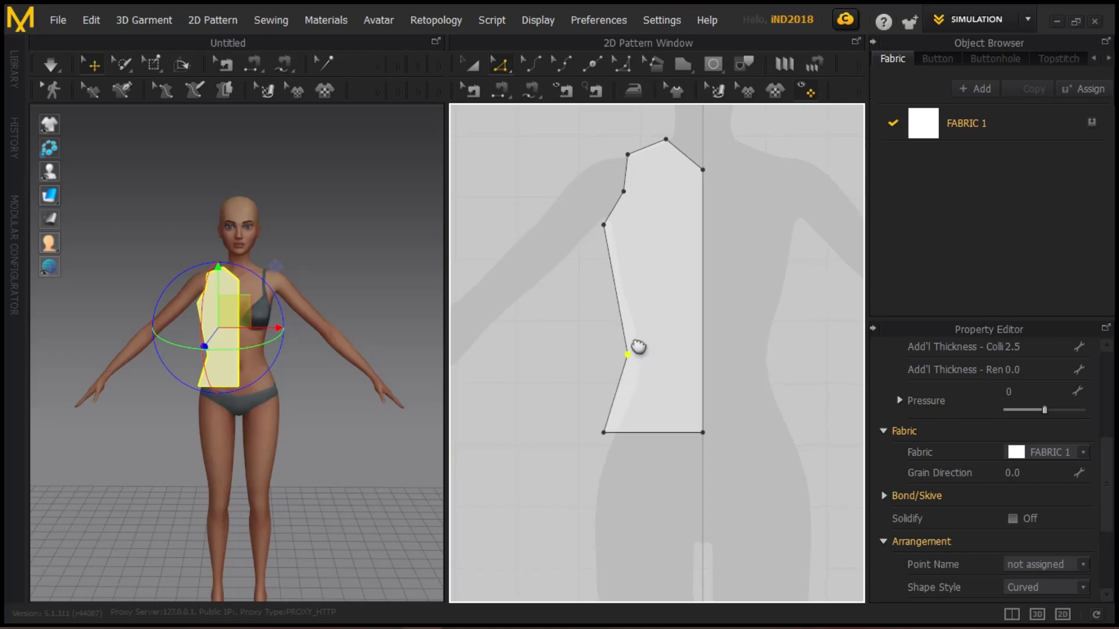
middle_drag(642, 352, 616, 336)
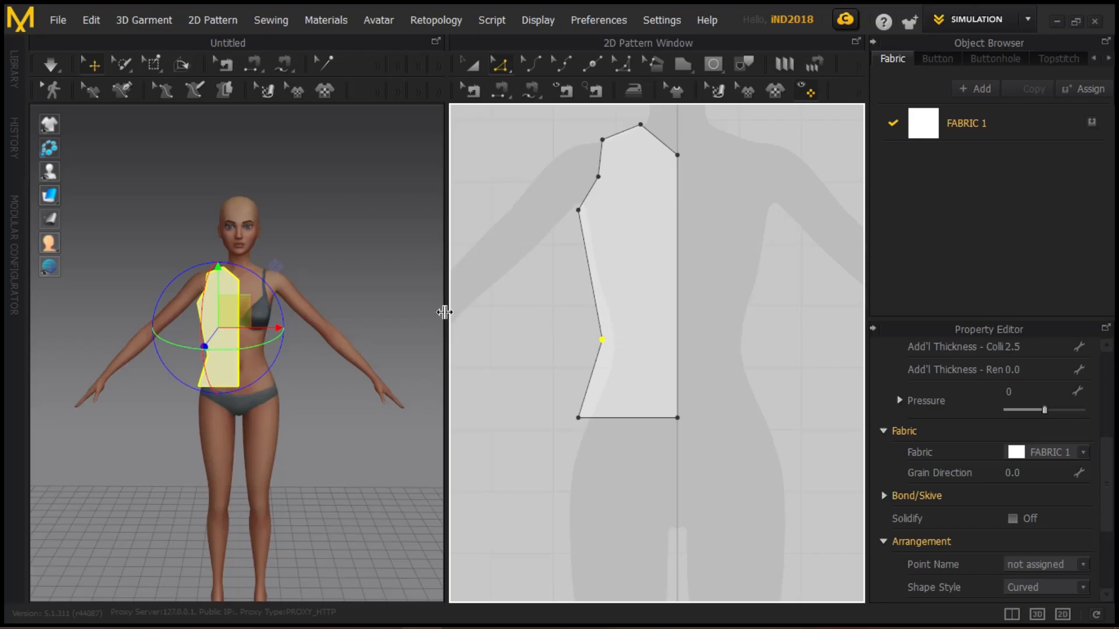
- Convert the new waist point on the side edge to a curve point
scroll(197, 387, up, 3)
scroll(276, 326, down, 1)
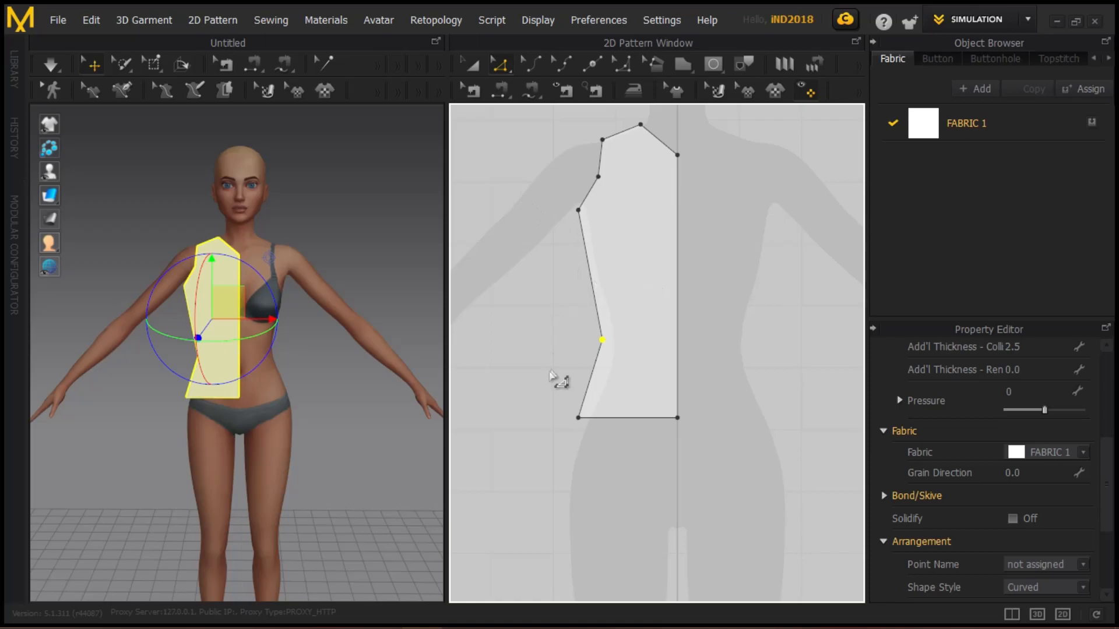
right_click(607, 348)
key(Escape)
right_click(603, 339)
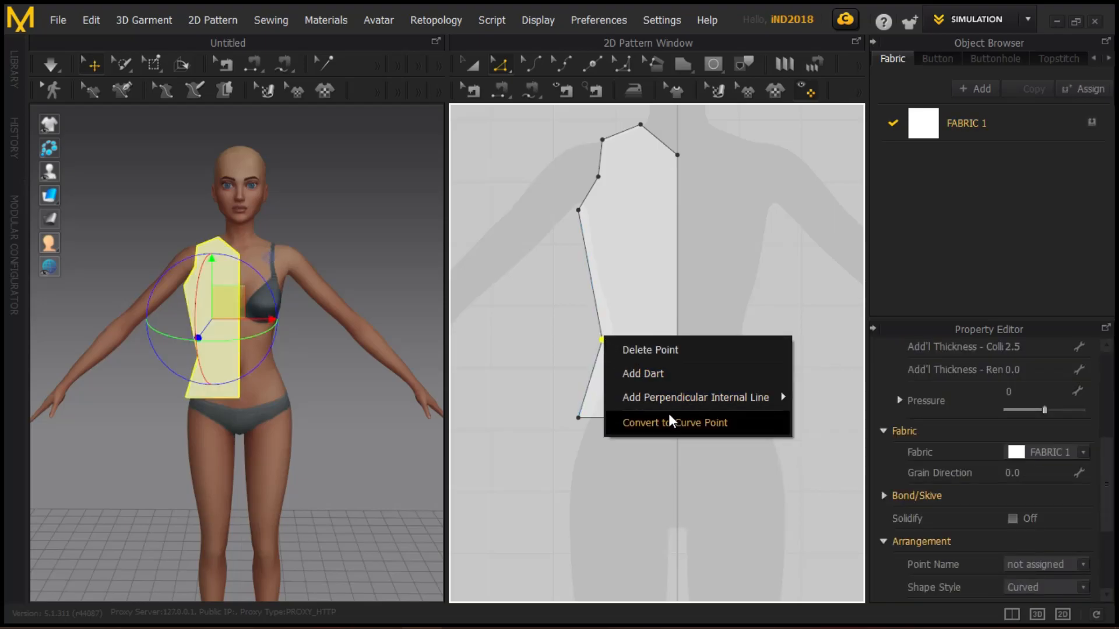
click(657, 421)
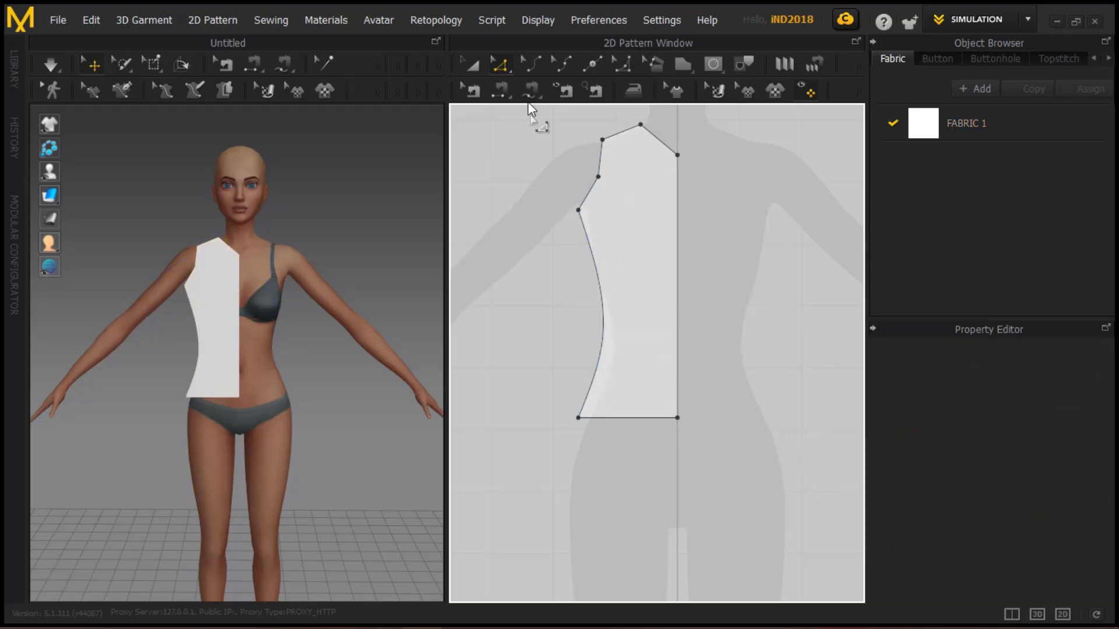
- Flatten the side edge's curve slightly to about 343 mm long and move the hem's side corner slightly inward
click(535, 72)
scroll(606, 231, up, 3)
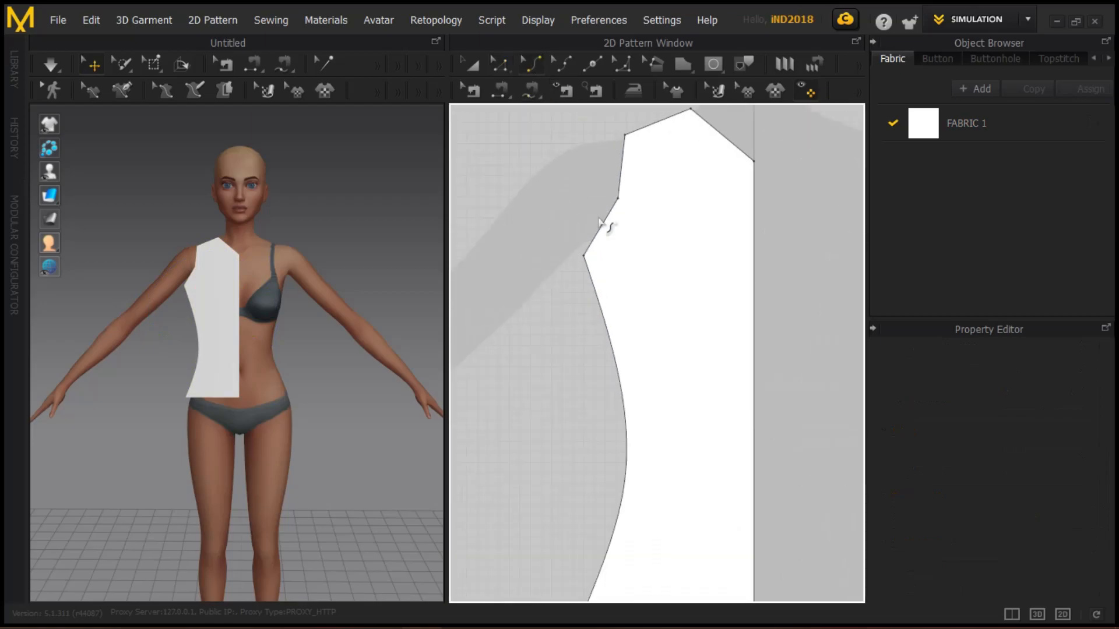
click(628, 429)
middle_drag(630, 430, 625, 233)
key(z)
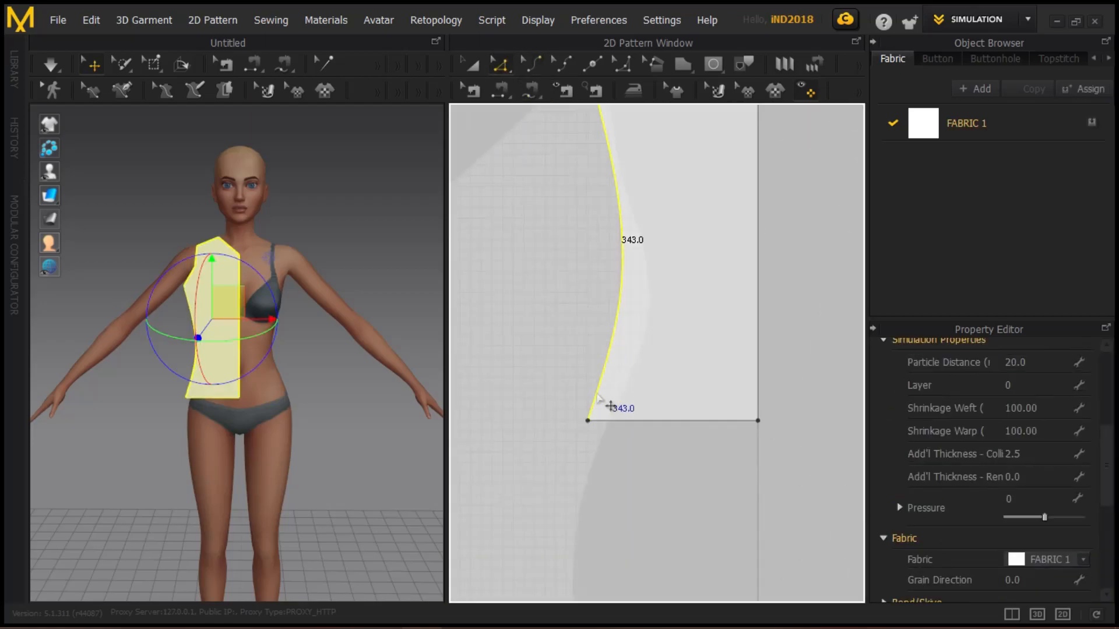
click(590, 424)
middle_drag(654, 375, 592, 430)
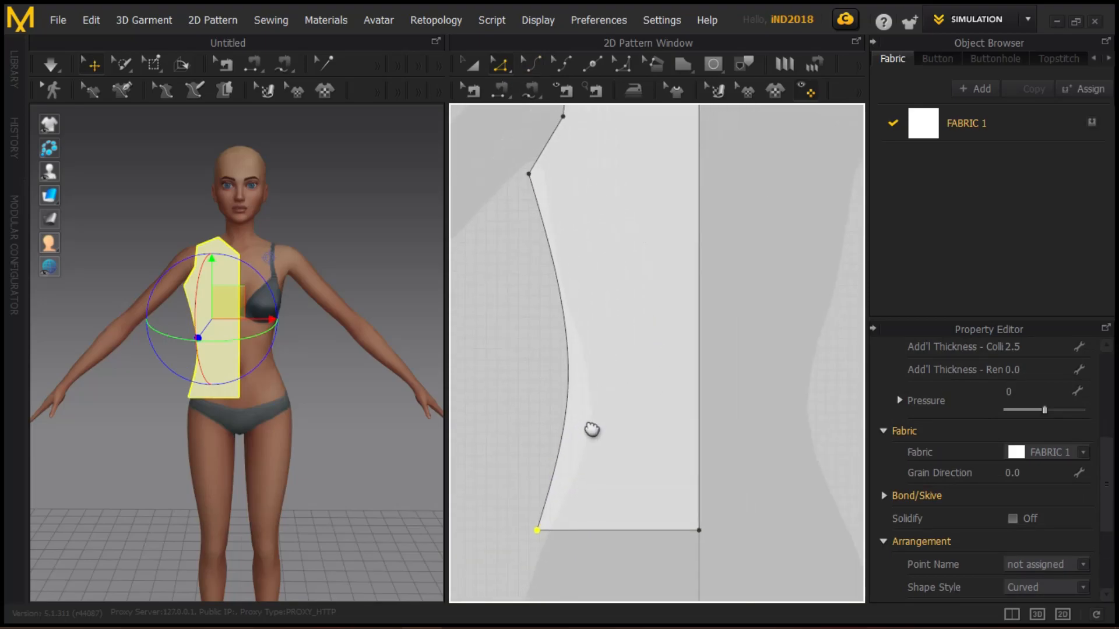
scroll(652, 325, down, 3)
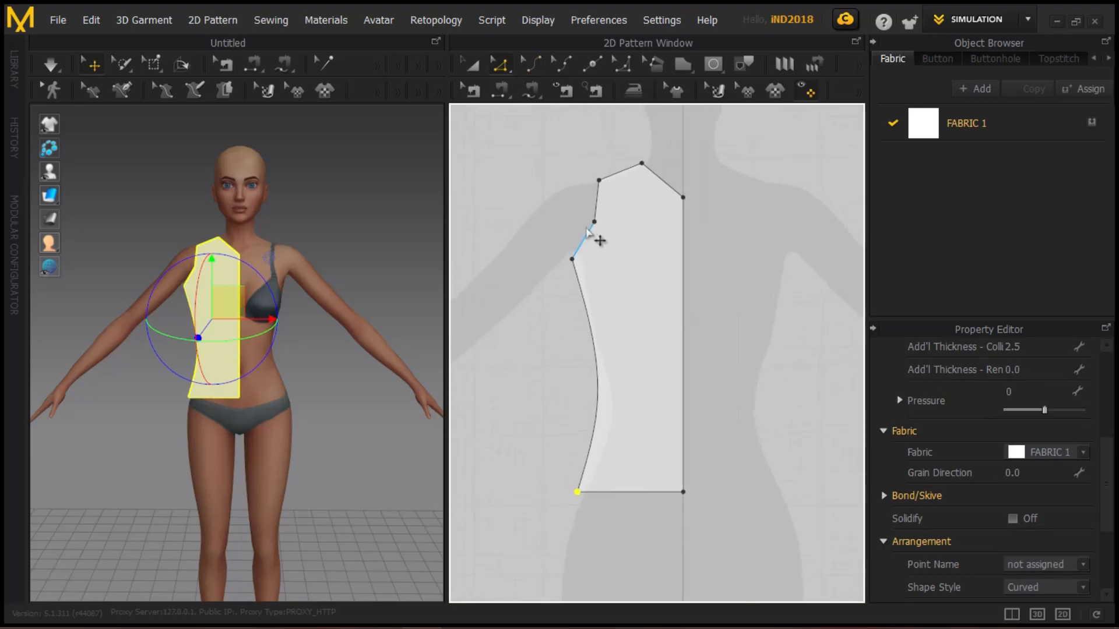
- Convert the middle armhole point to a curve point to round the armhole
right_click(598, 228)
click(594, 222)
right_click(594, 222)
click(664, 307)
- Bend the straight neckline edge inward into a rounded scoop about 83 mm long
click(531, 66)
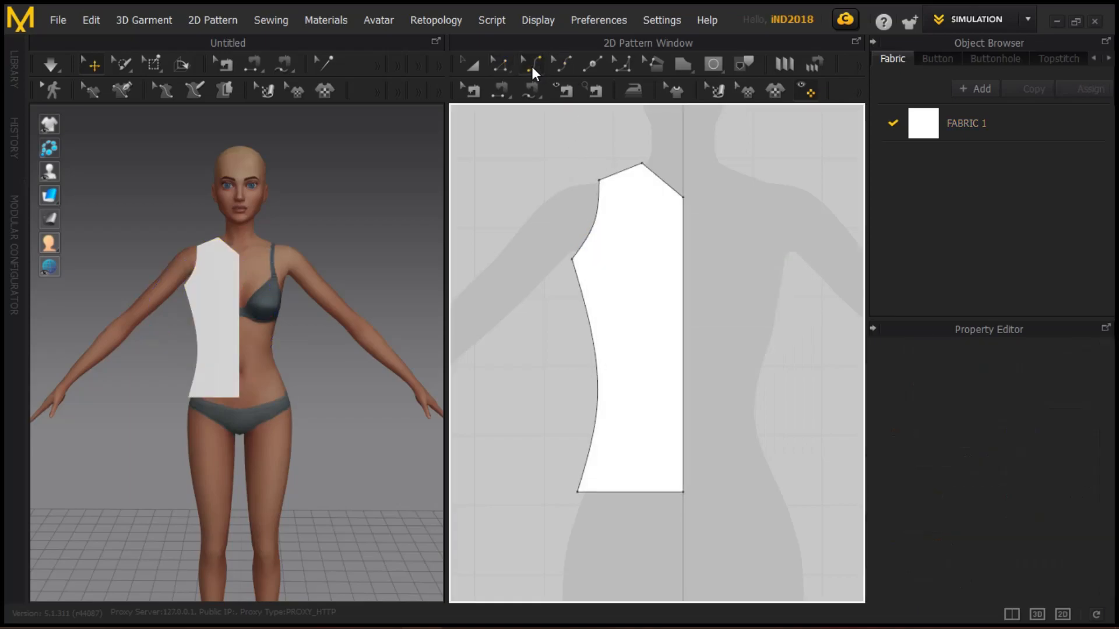
drag(448, 151, 497, 162)
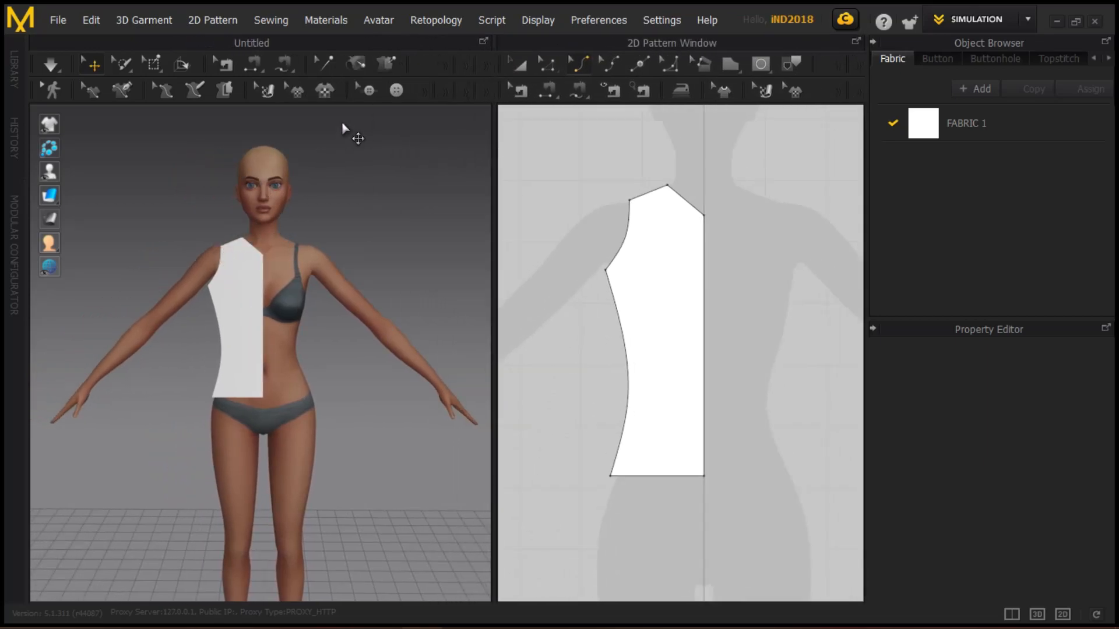
scroll(373, 154, down, 1)
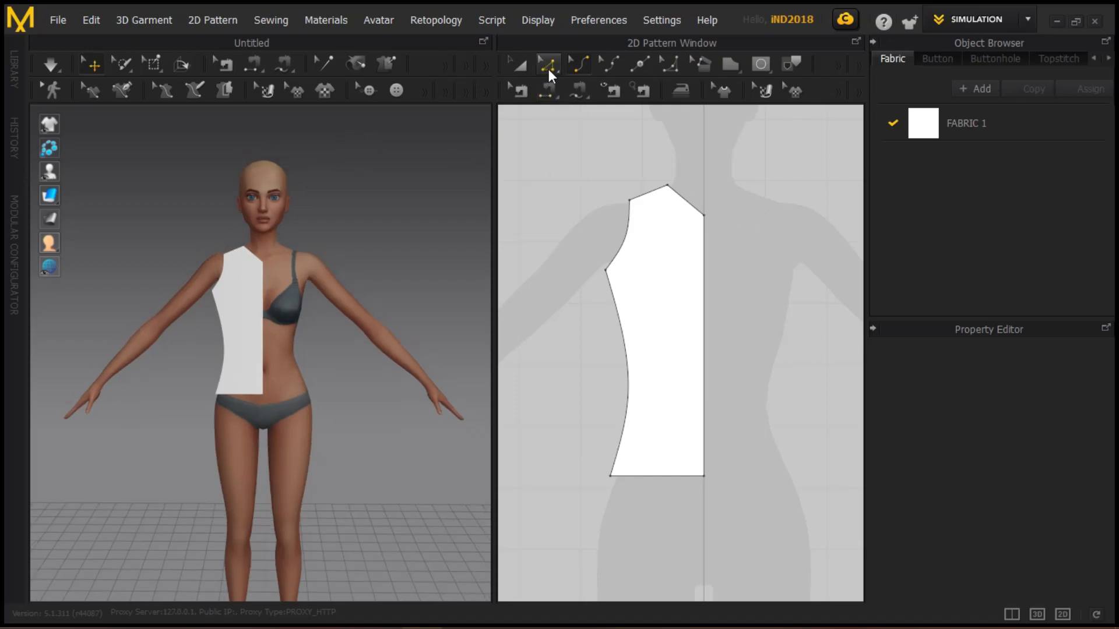
scroll(696, 233, up, 5)
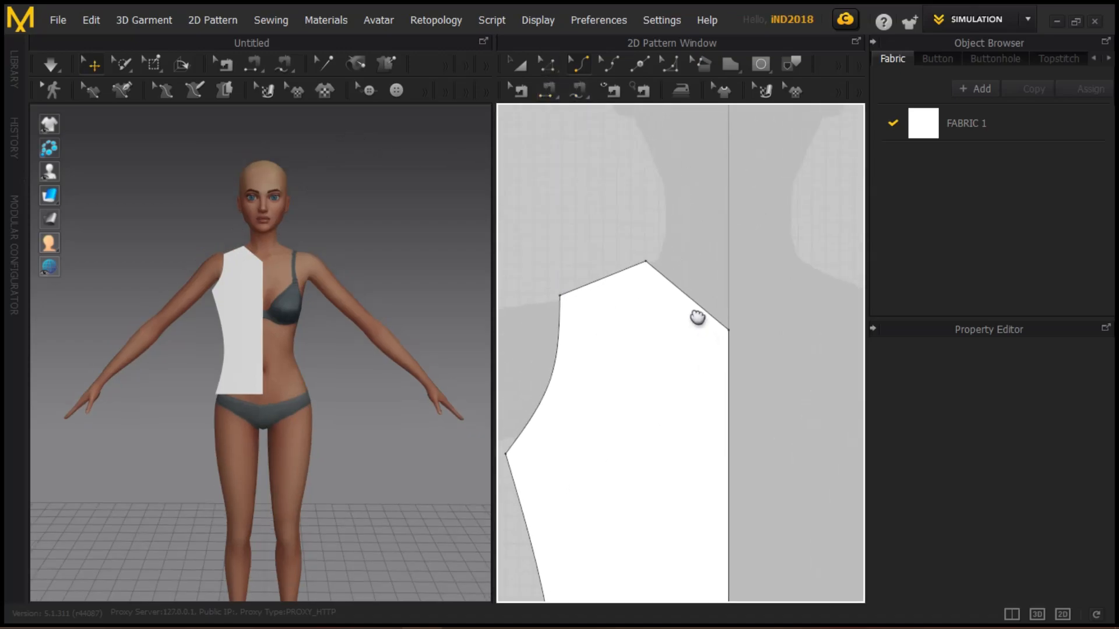
click(688, 317)
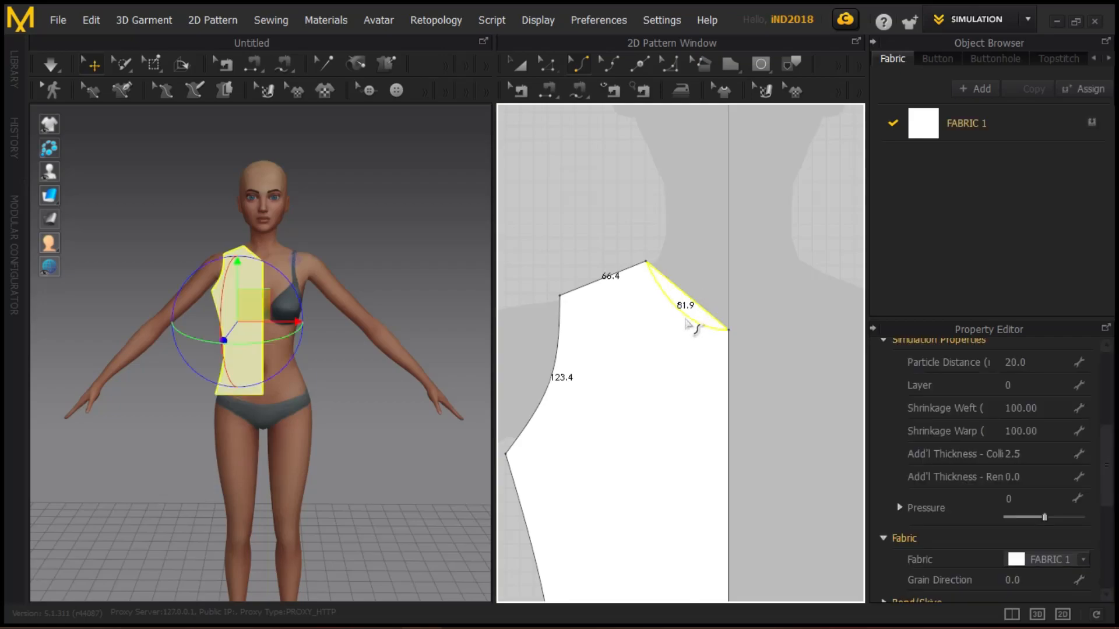
drag(686, 319, 685, 320)
drag(684, 324, 686, 323)
- Refine the neckline curve by moving its handle near the centre front slightly outward and up
click(547, 64)
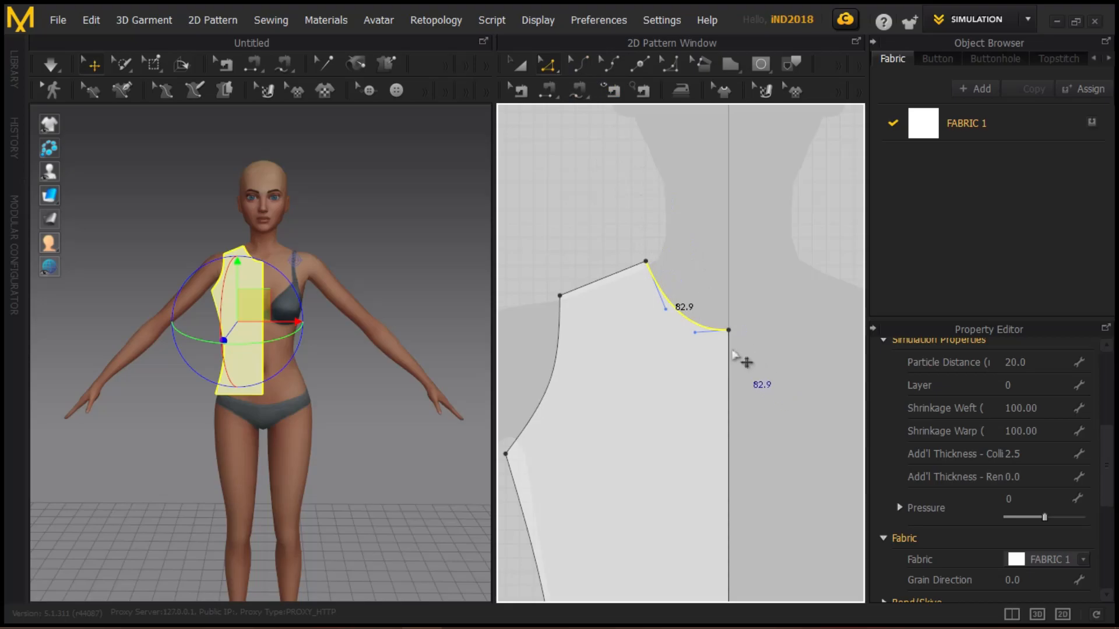
scroll(743, 365, up, 3)
drag(625, 302, 620, 295)
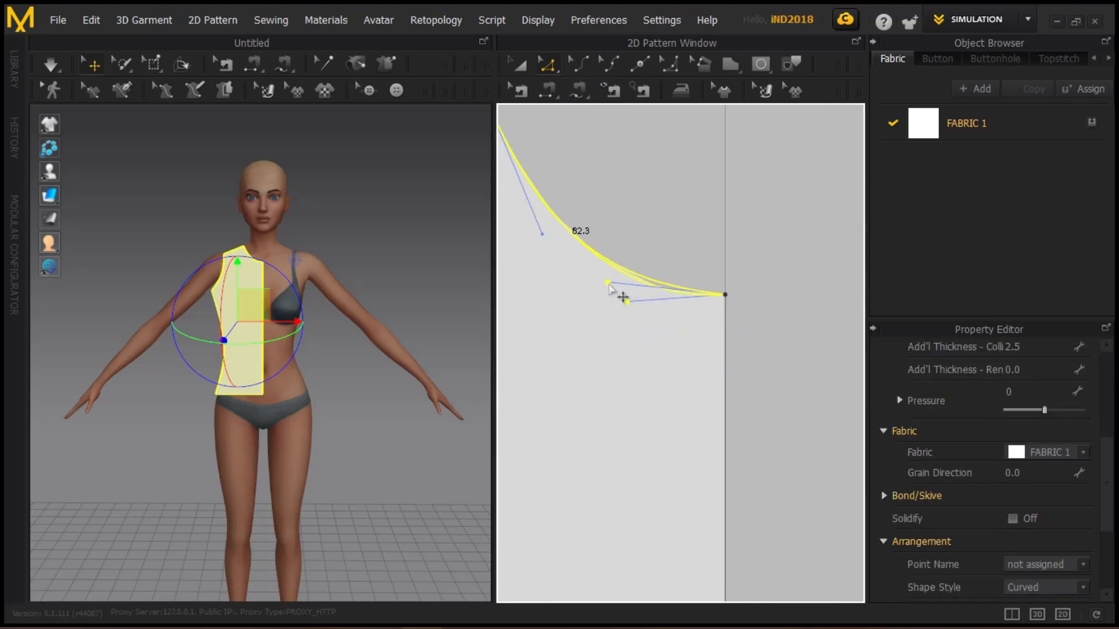
scroll(655, 319, down, 2)
- Unfold the half-bodice along its centre line and convert the centre neckline and centre hem points to curve points
right_click(690, 331)
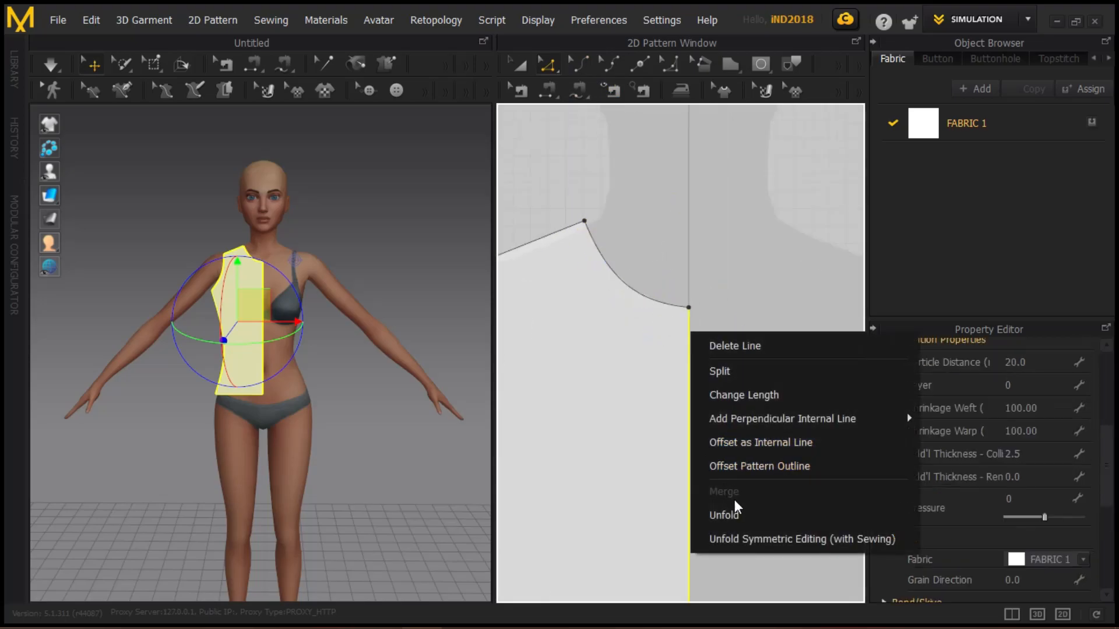
click(744, 514)
click(690, 308)
right_click(691, 308)
click(731, 400)
scroll(707, 295, down, 4)
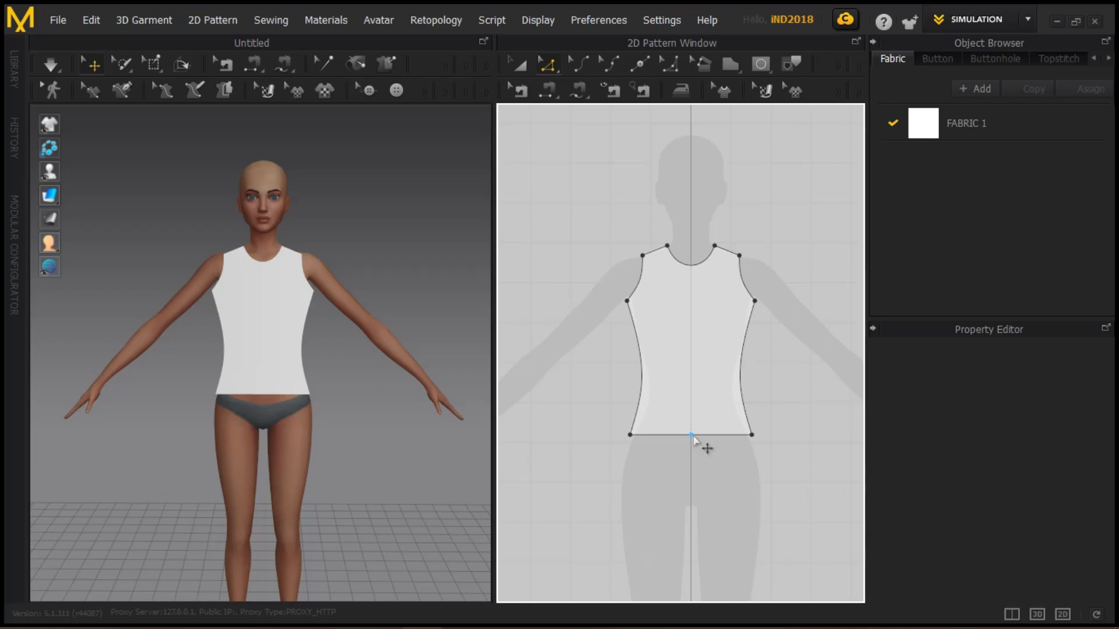
right_click(692, 436)
click(722, 526)
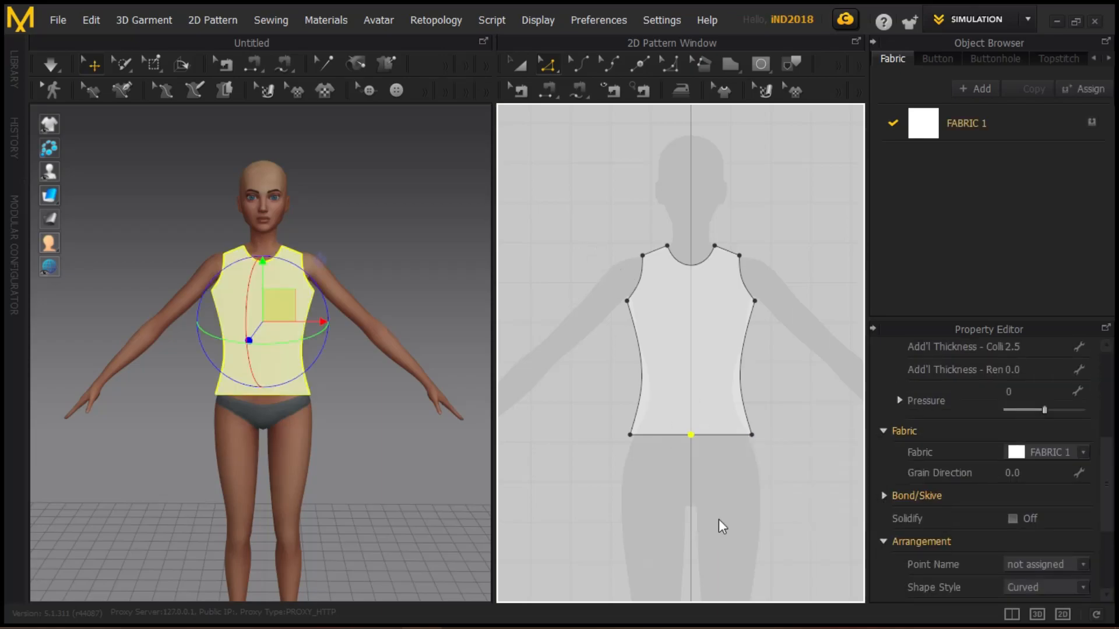
- Switch to the reference photo to examine the seam across the top's chest, and return to the pattern in Marvelous Designer
click(520, 67)
click(685, 382)
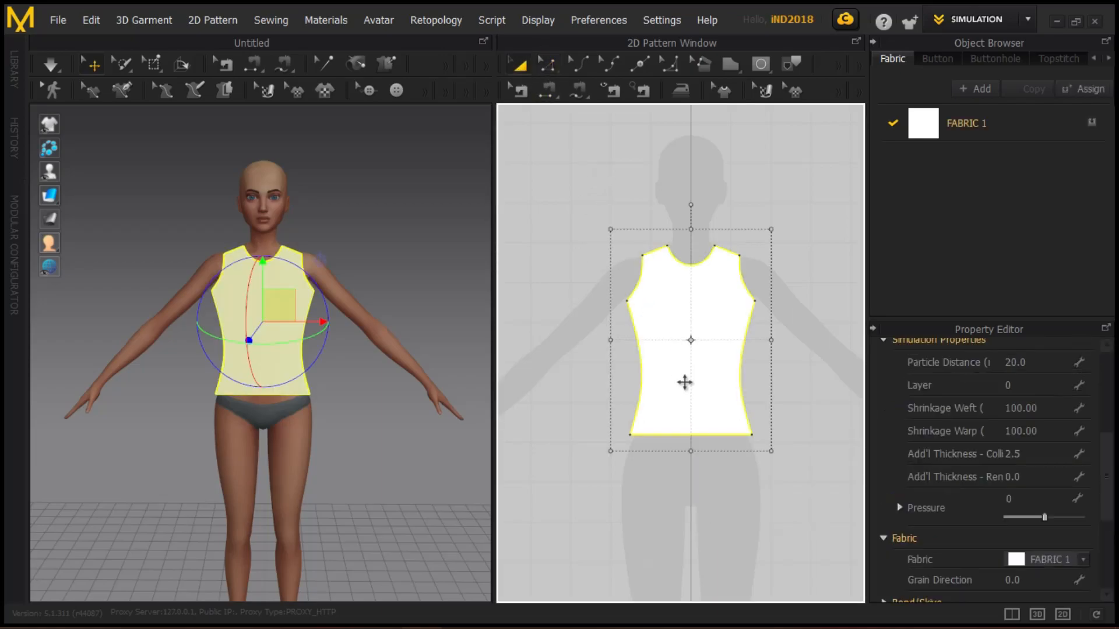
click(555, 378)
right_drag(580, 316, 615, 217)
right_click(563, 339)
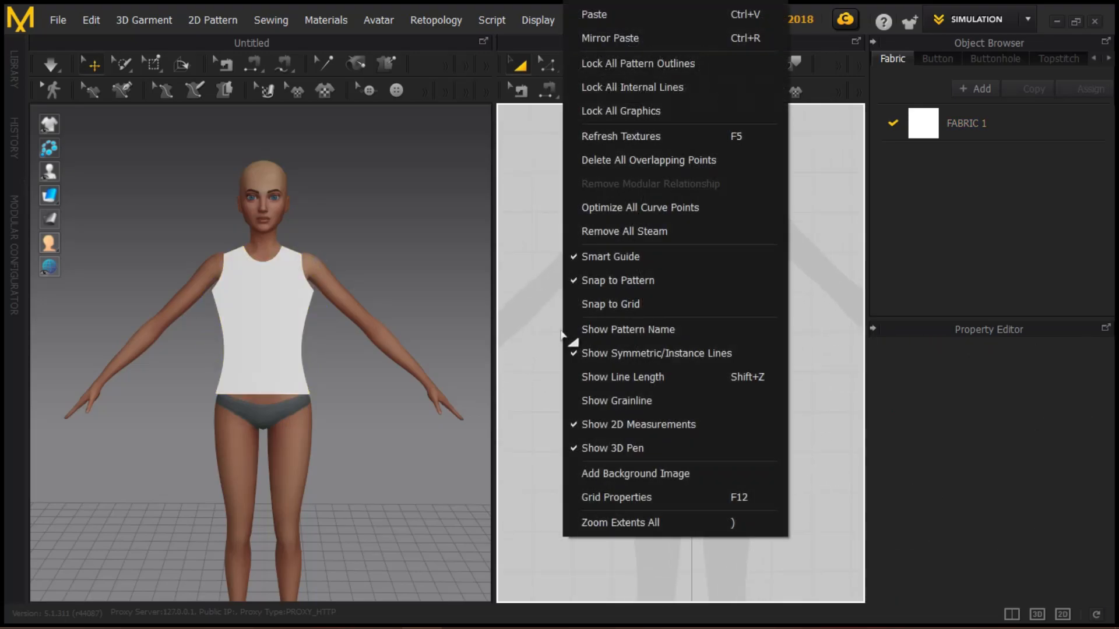
key(alt+Tab)
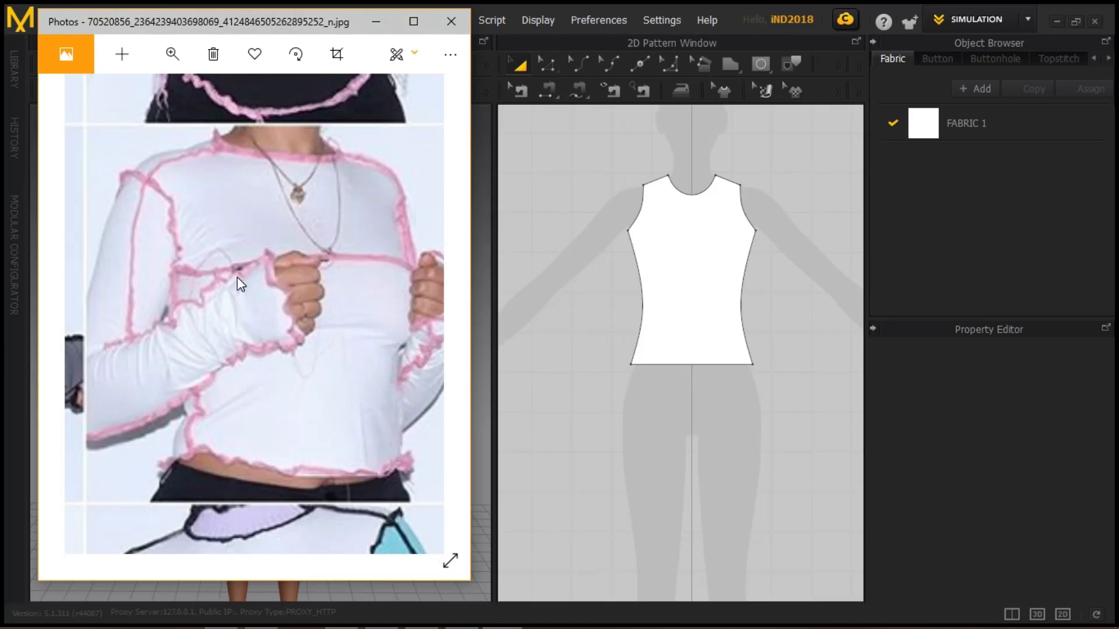
click(740, 44)
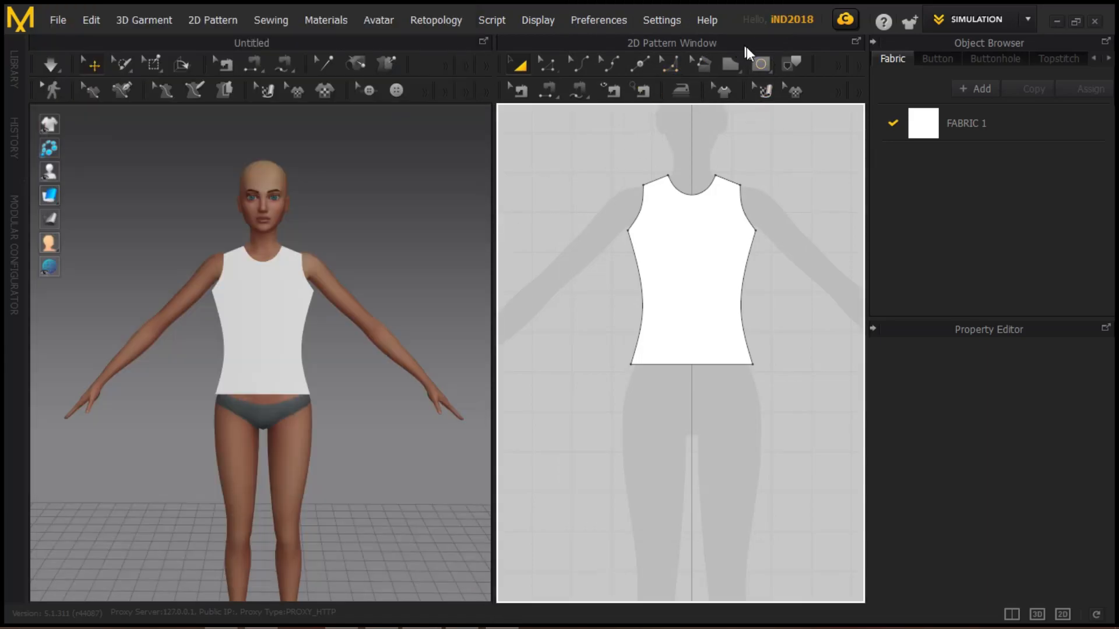
click(761, 63)
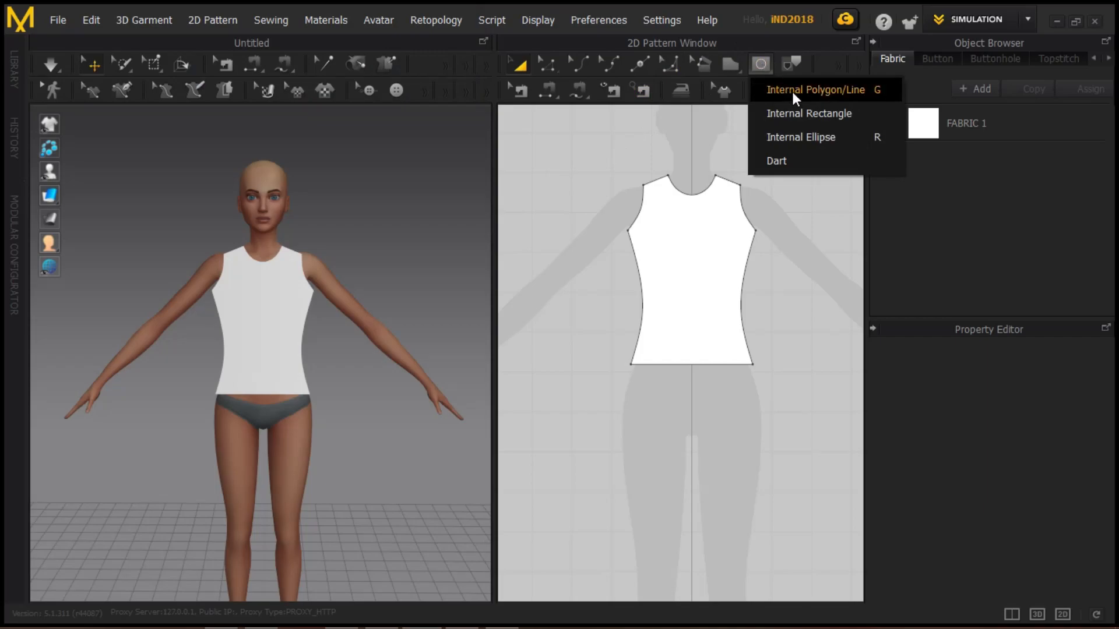
click(791, 89)
scroll(670, 267, up, 5)
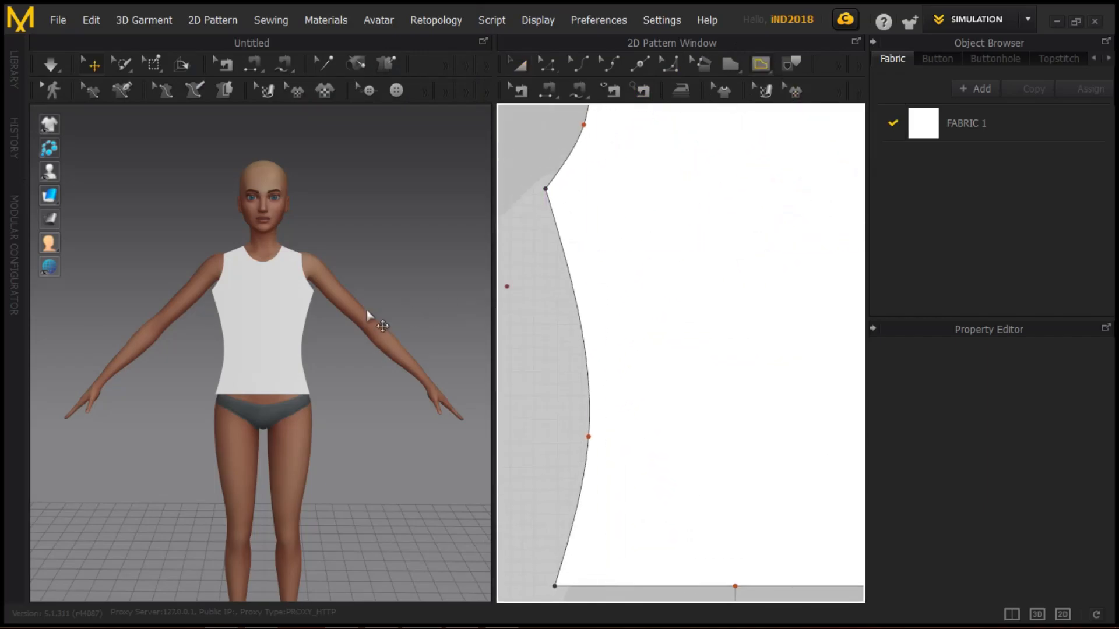
scroll(215, 317, up, 5)
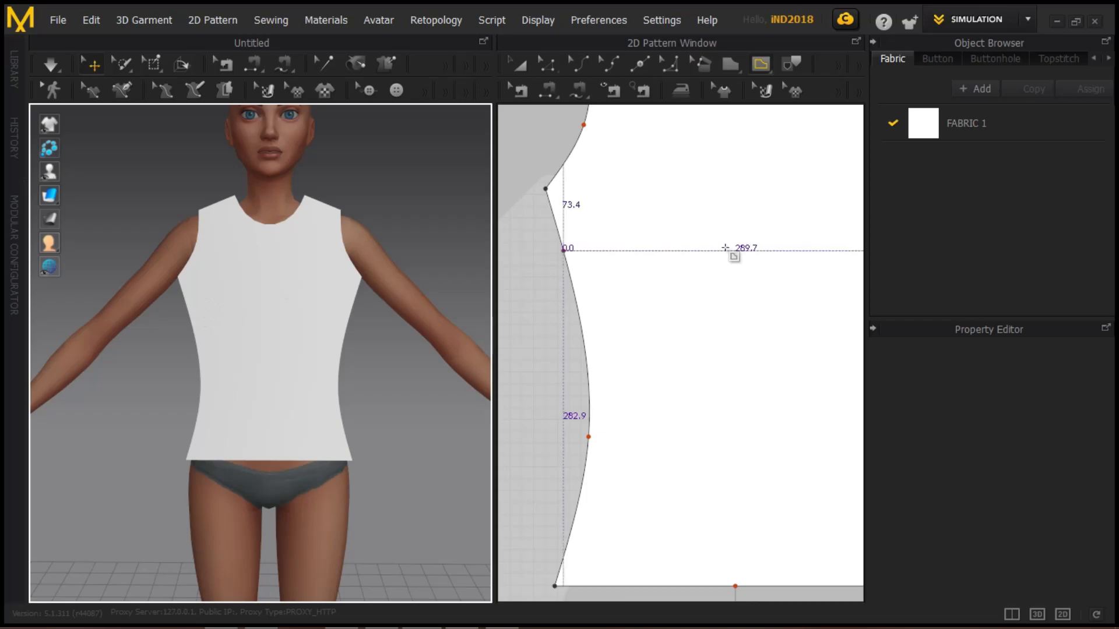
scroll(722, 285, down, 10)
click(669, 315)
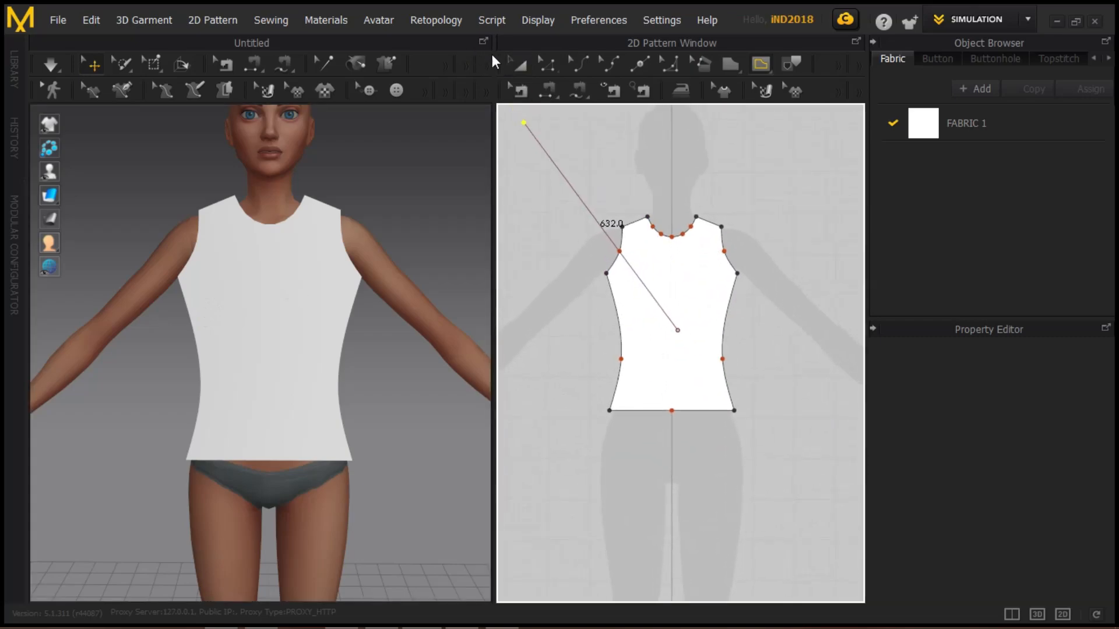
key(Escape)
- Copy the front bodice pattern, paste the duplicate level beside the original, and switch to editing pattern points and edges
click(510, 65)
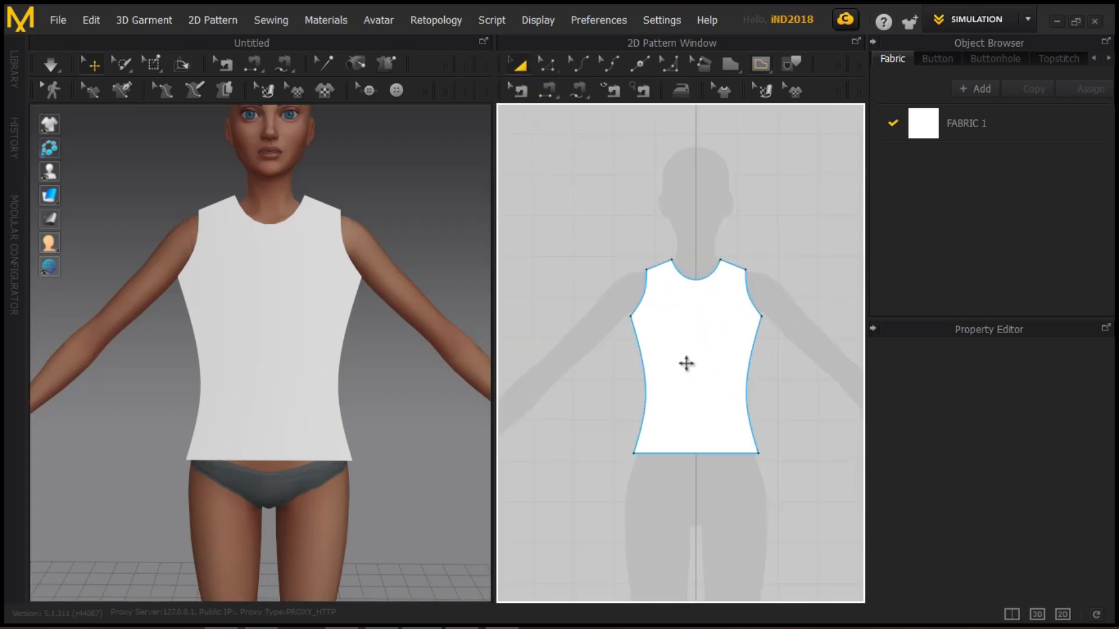
click(687, 363)
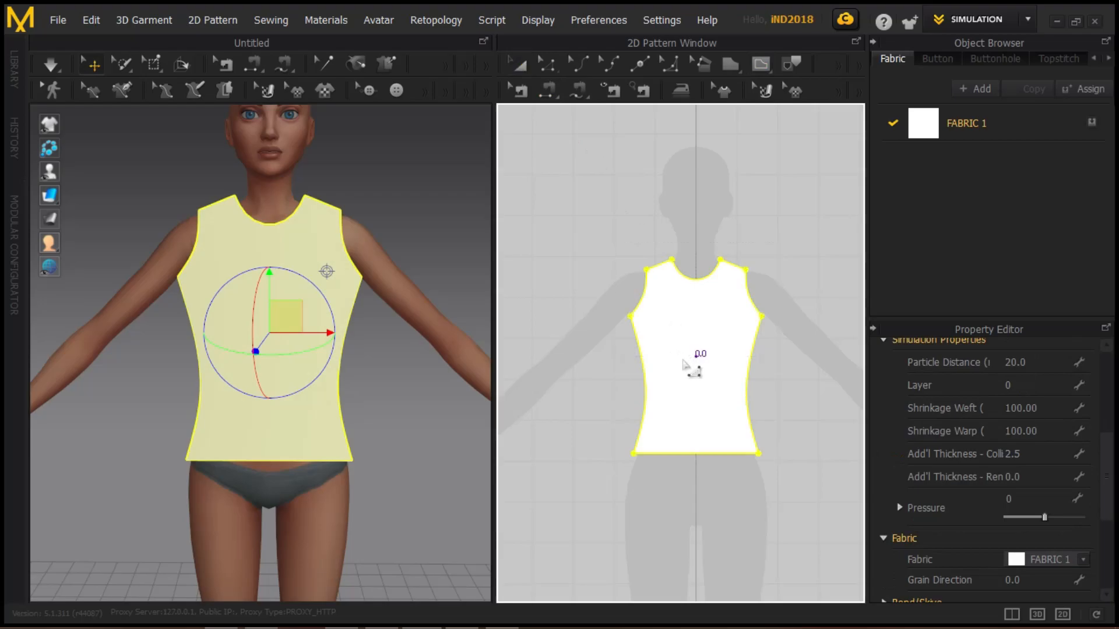
key(ctrl+c)
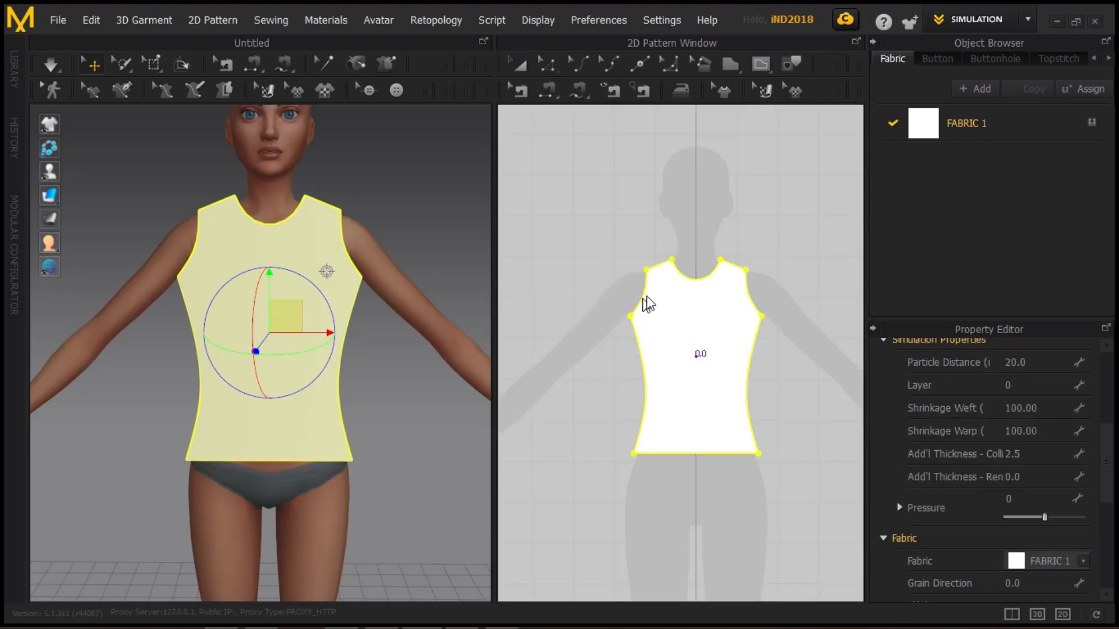
click(742, 321)
middle_drag(731, 333, 665, 316)
scroll(661, 314, up, 1)
drag(623, 314, 754, 315)
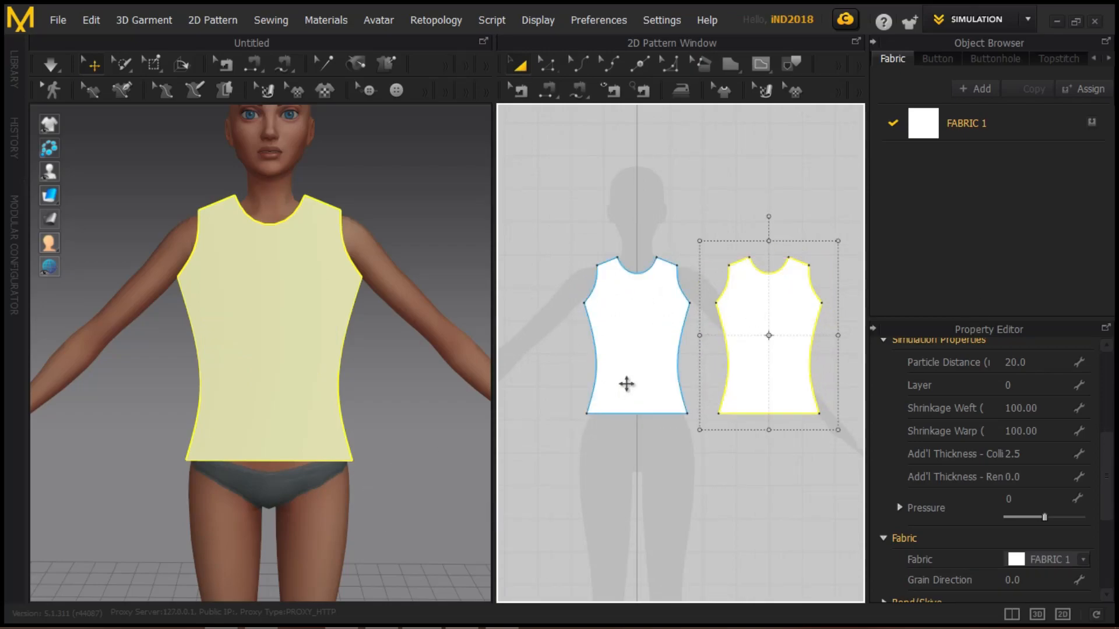
middle_drag(583, 192, 557, 190)
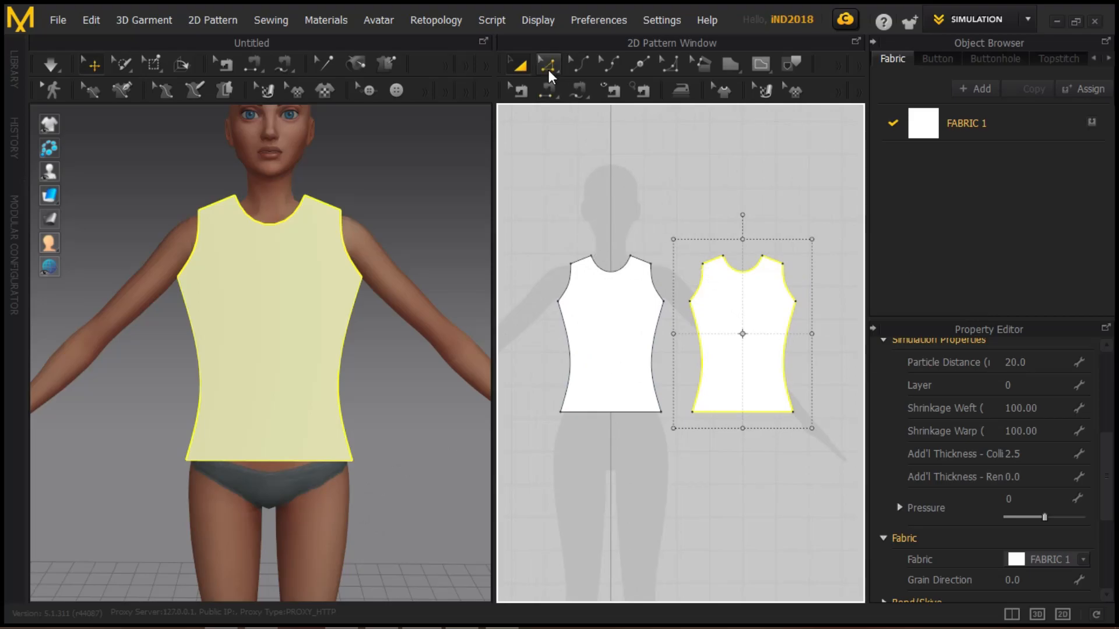
click(769, 257)
click(548, 66)
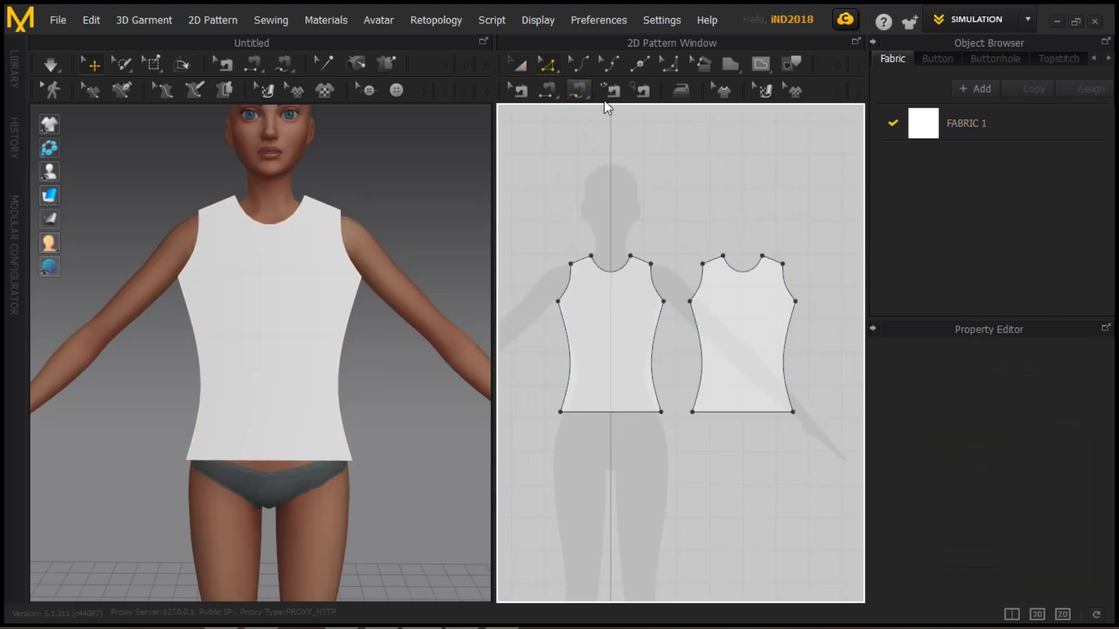
click(743, 270)
key(Delete)
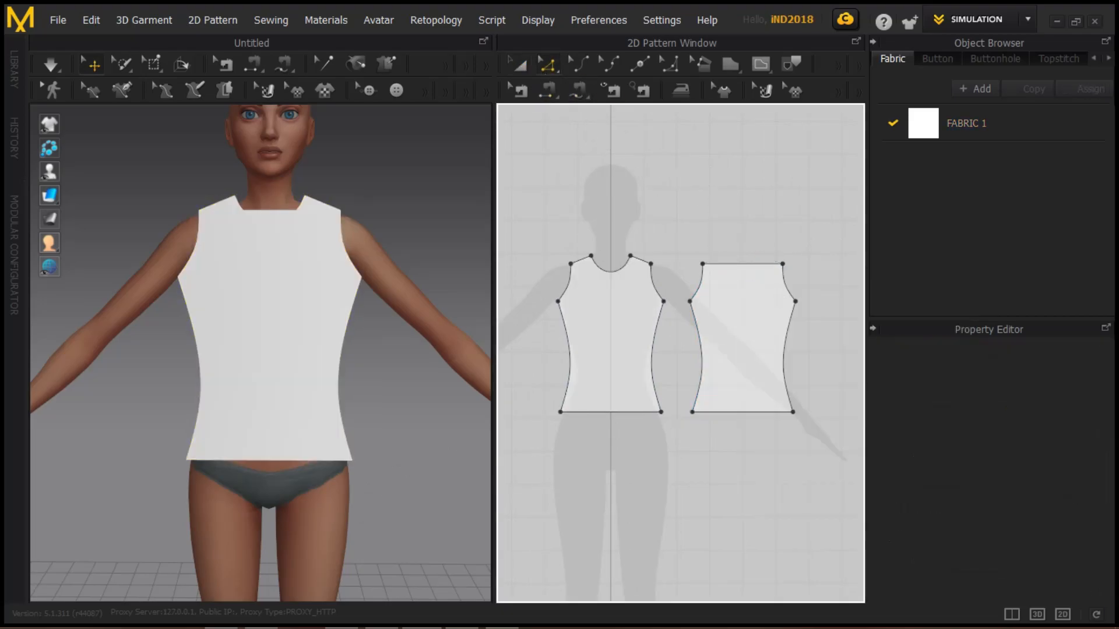
key(ctrl+z)
right_click(737, 269)
key(Escape)
- Delete all curve points from the duplicate bodice's neckline and bend the edge into a shallow scoop about 125 mm long
right_click(746, 272)
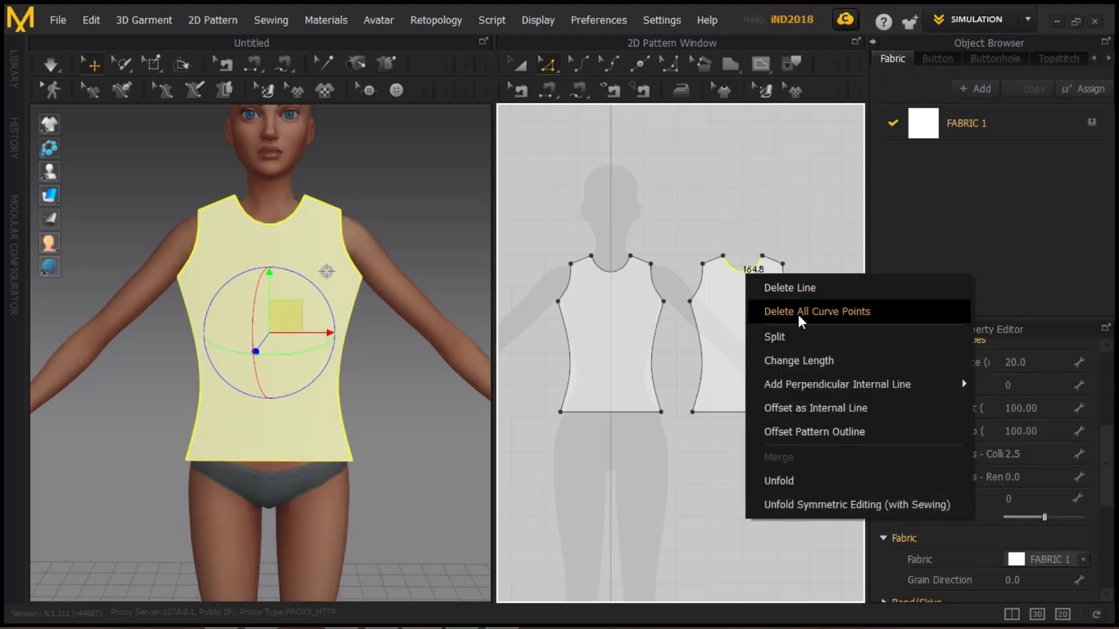
click(798, 312)
scroll(775, 265, up, 6)
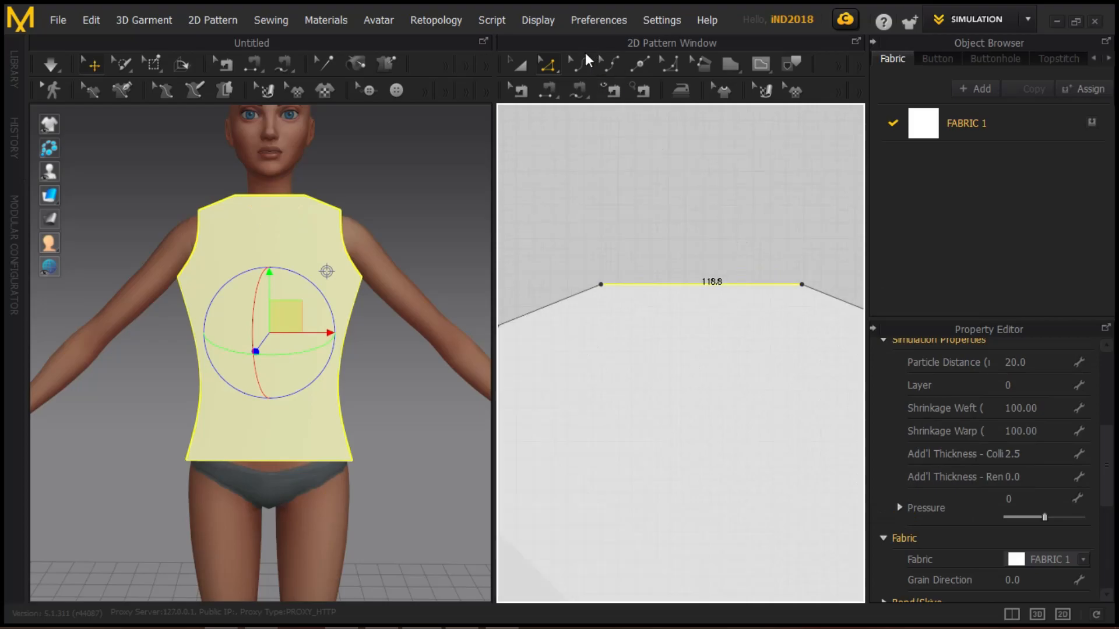
click(590, 65)
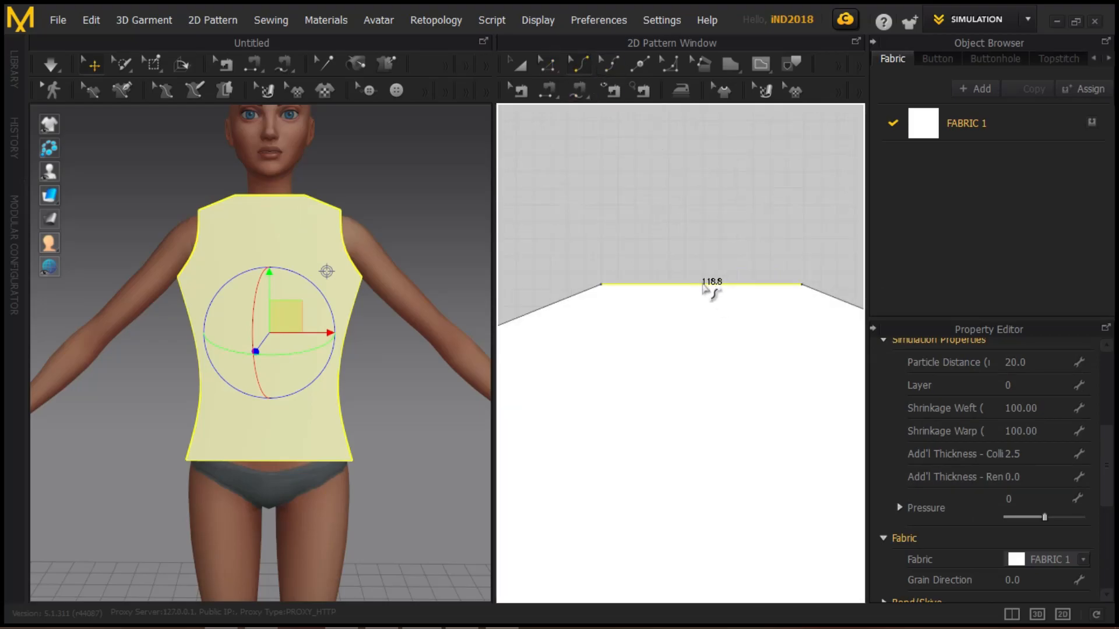
drag(701, 303, 704, 314)
scroll(718, 389, down, 5)
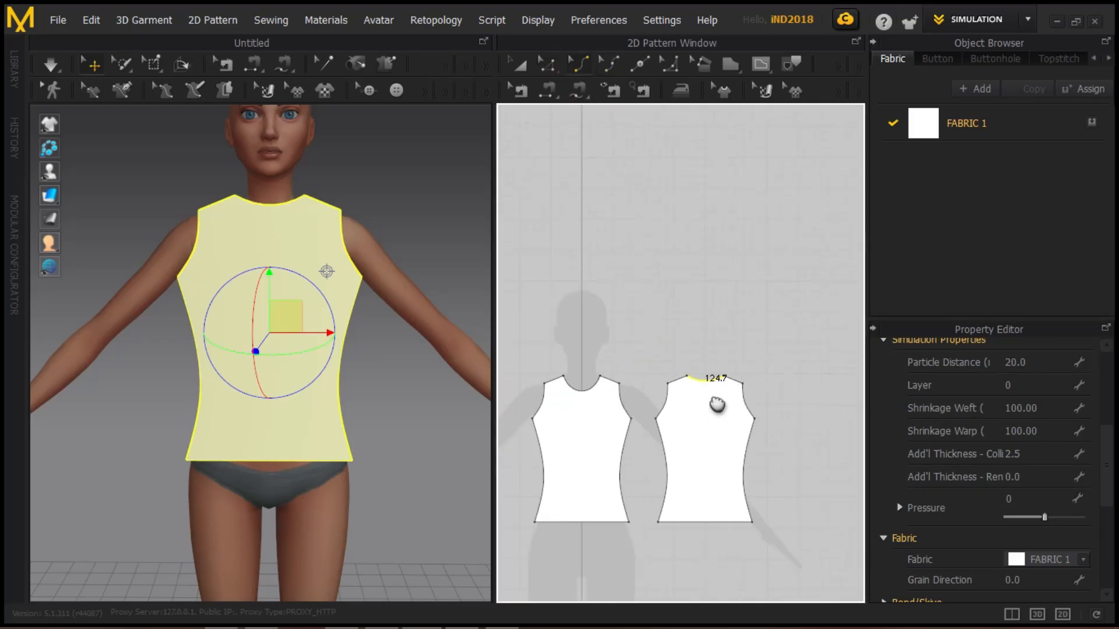
- Select both bodice patterns and display the garment as a mesh in the 3D view
key(a)
drag(582, 163, 838, 394)
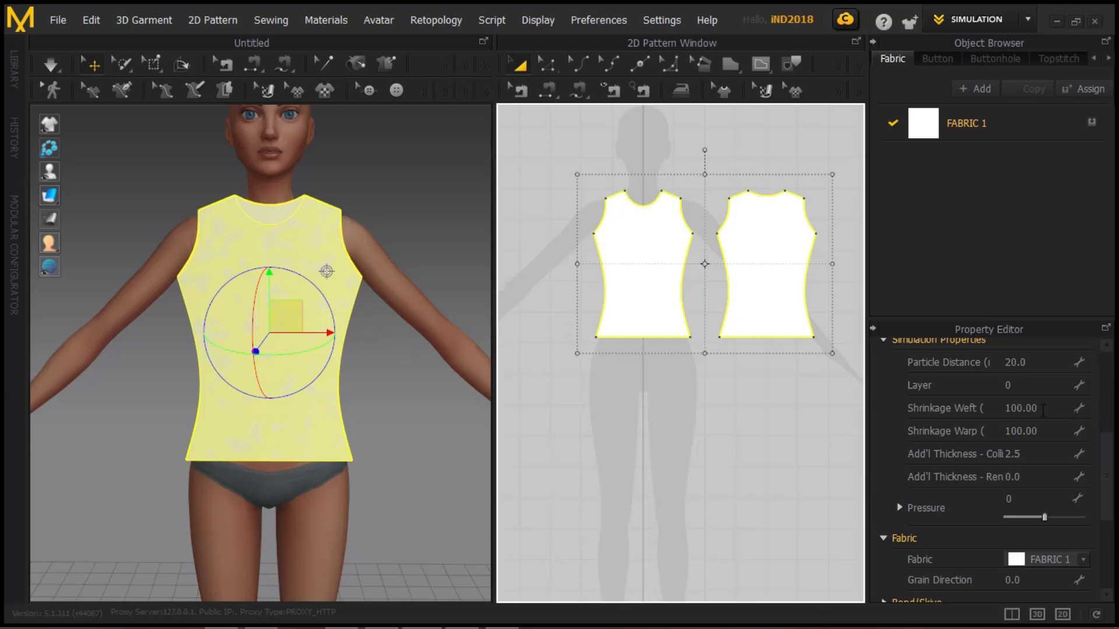
scroll(928, 391, up, 3)
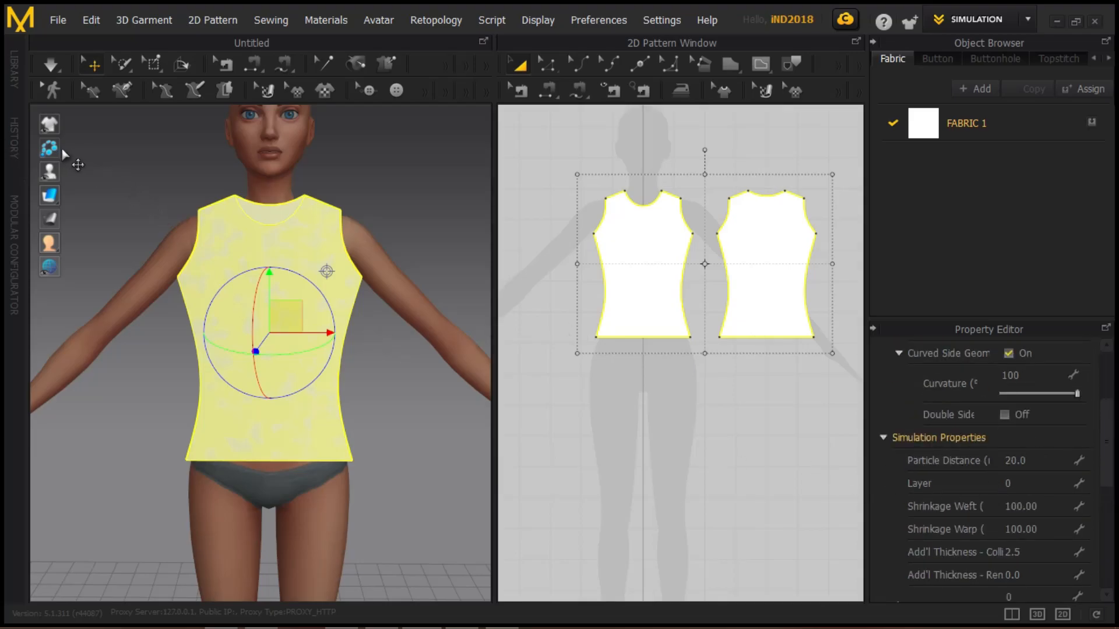
mouse_move(130, 137)
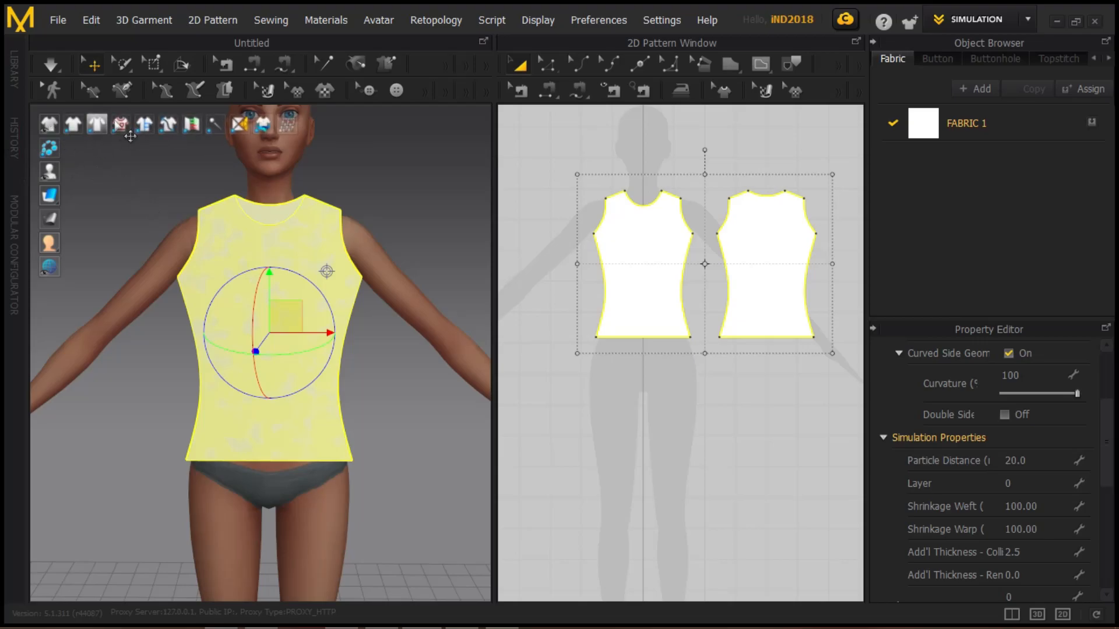
mouse_move(50, 175)
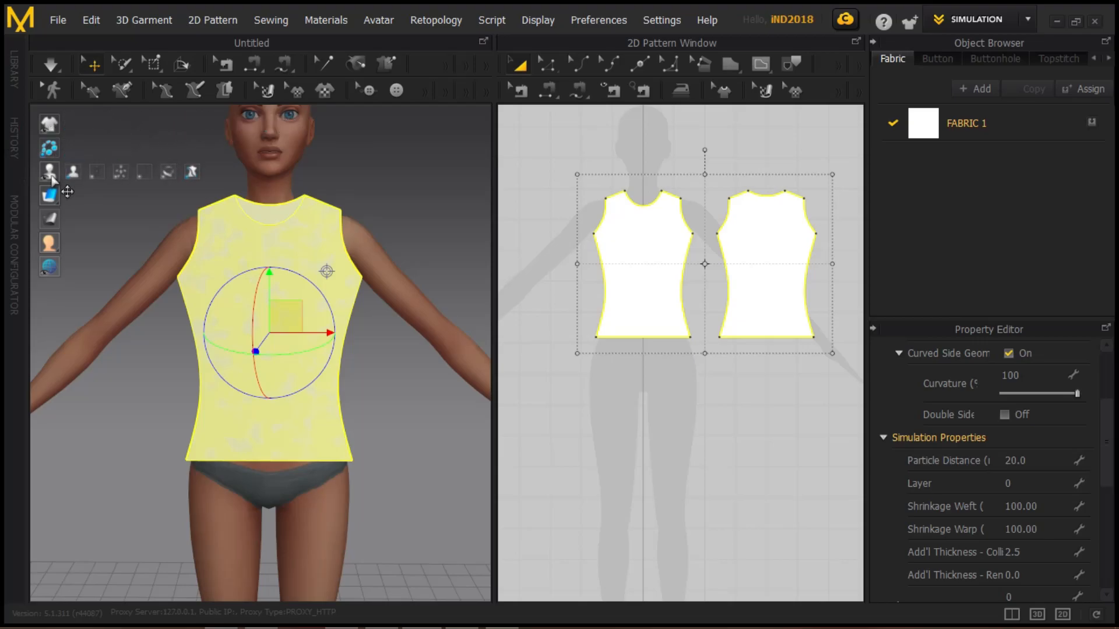
click(141, 196)
scroll(246, 273, down, 3)
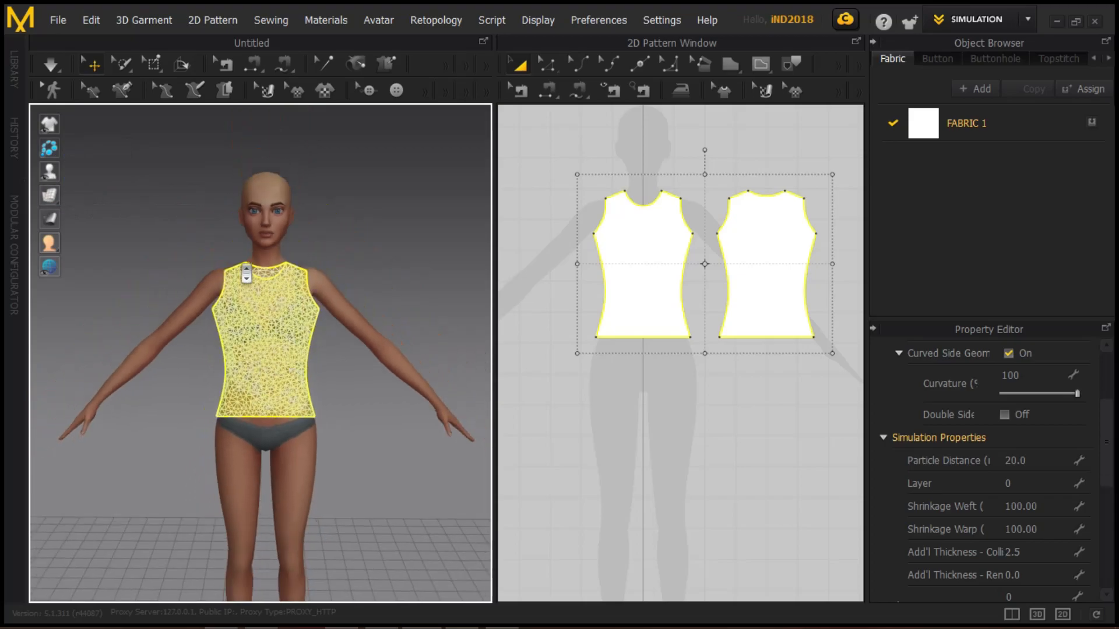
scroll(246, 273, up, 6)
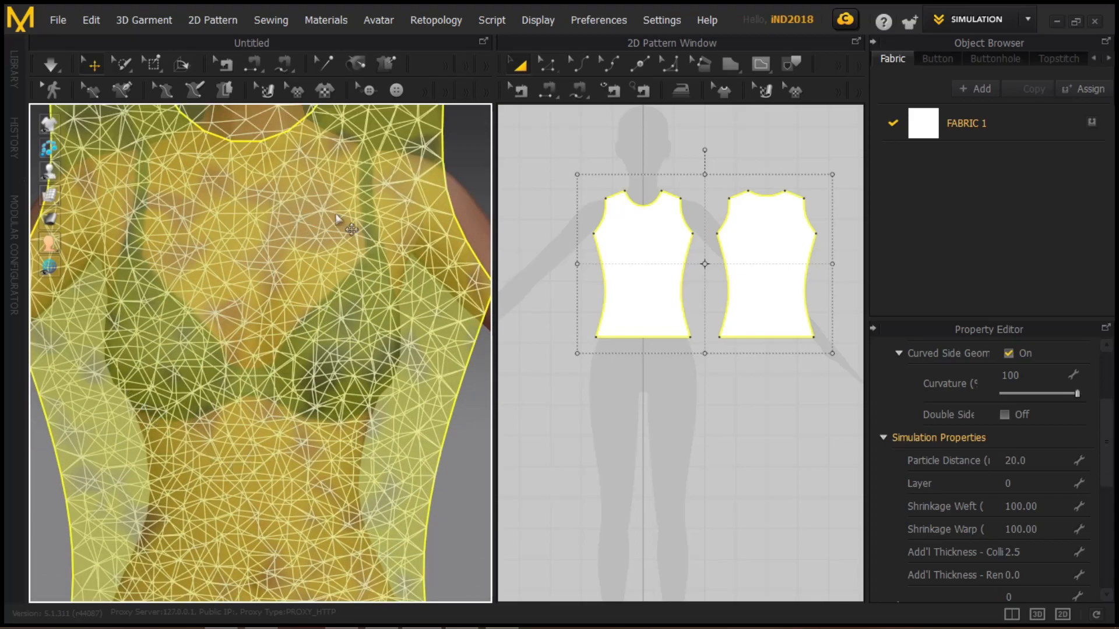
scroll(268, 347, down, 2)
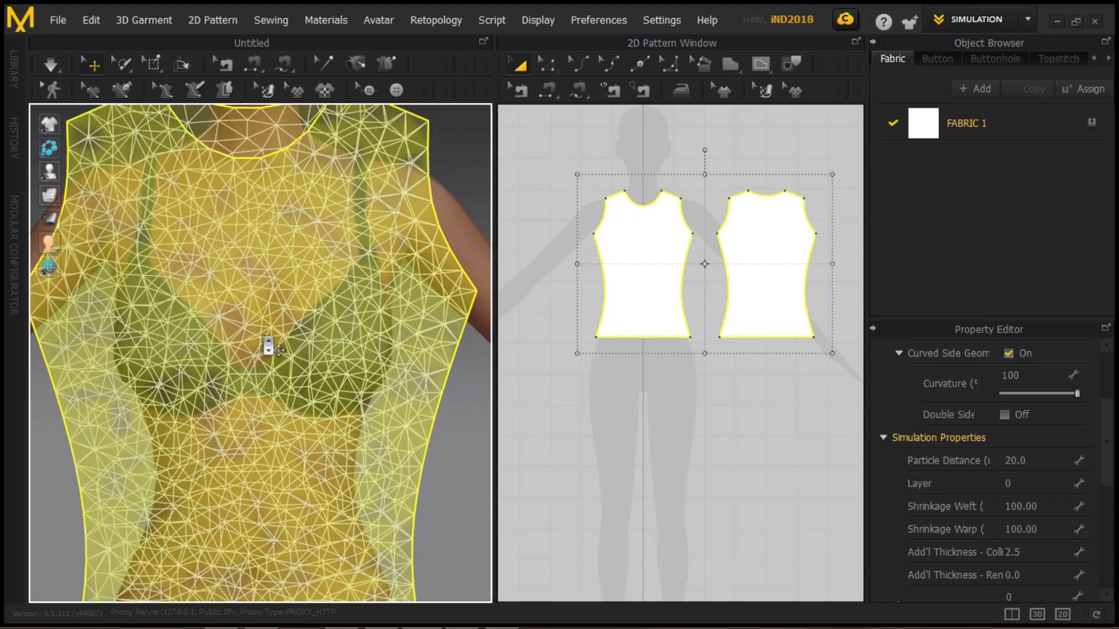
scroll(268, 348, down, 2)
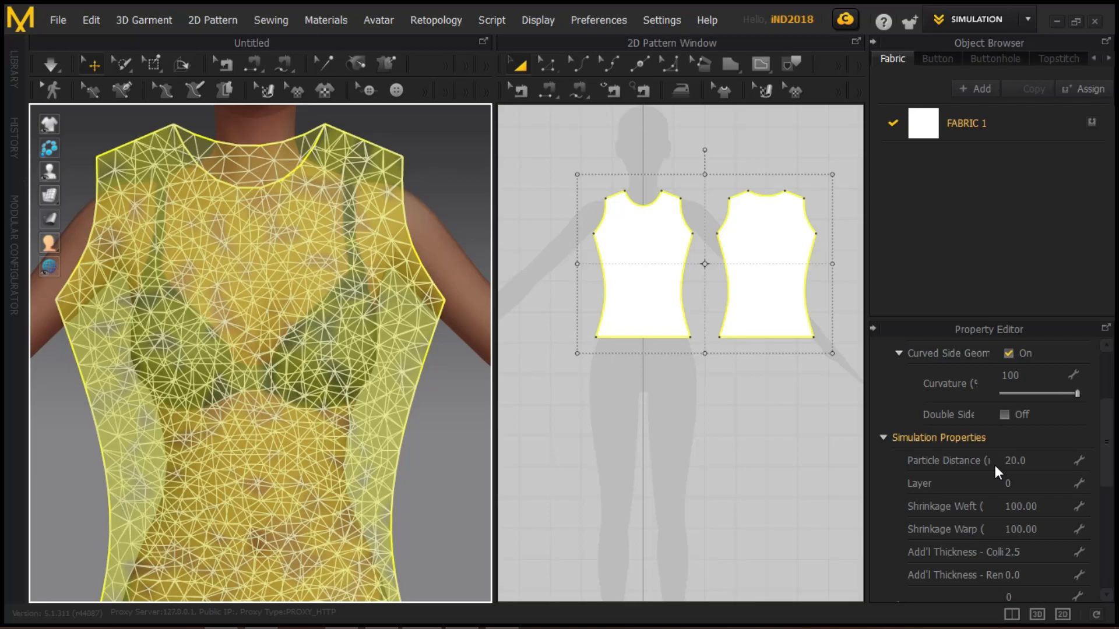
- Try particle distances of 10, 30 and 5 on both bodice patterns to compare the mesh density
click(1044, 462)
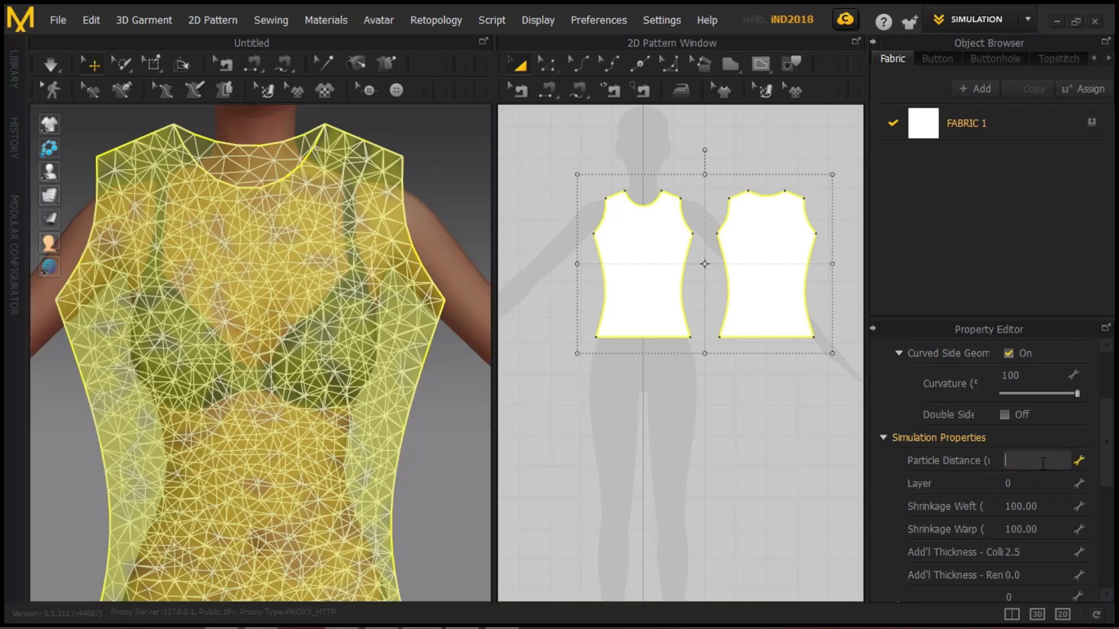
key(Return)
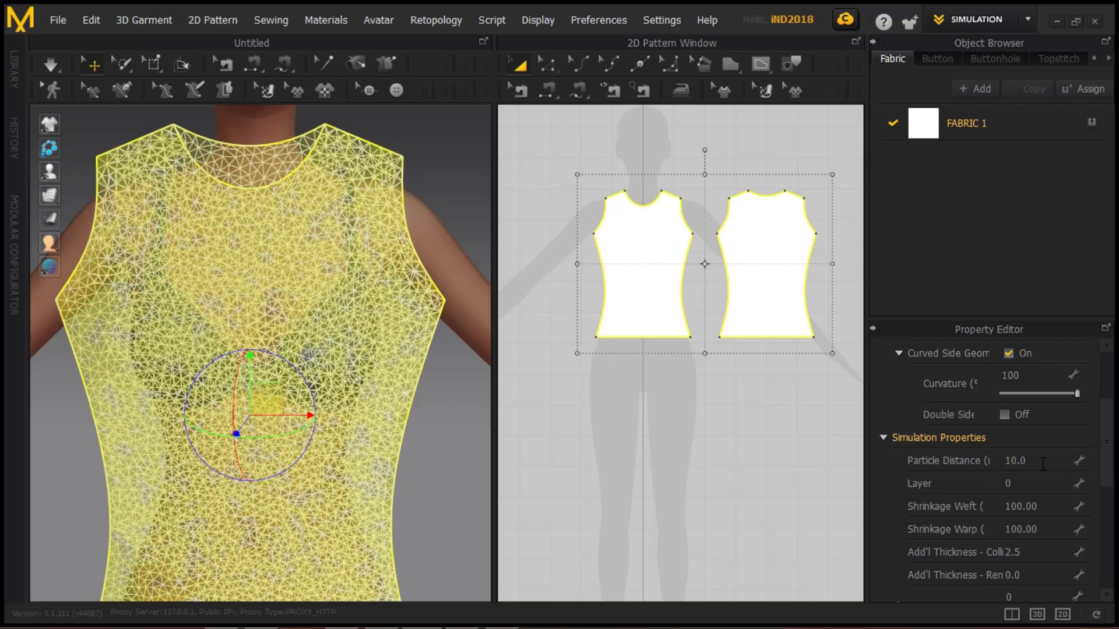
click(1030, 463)
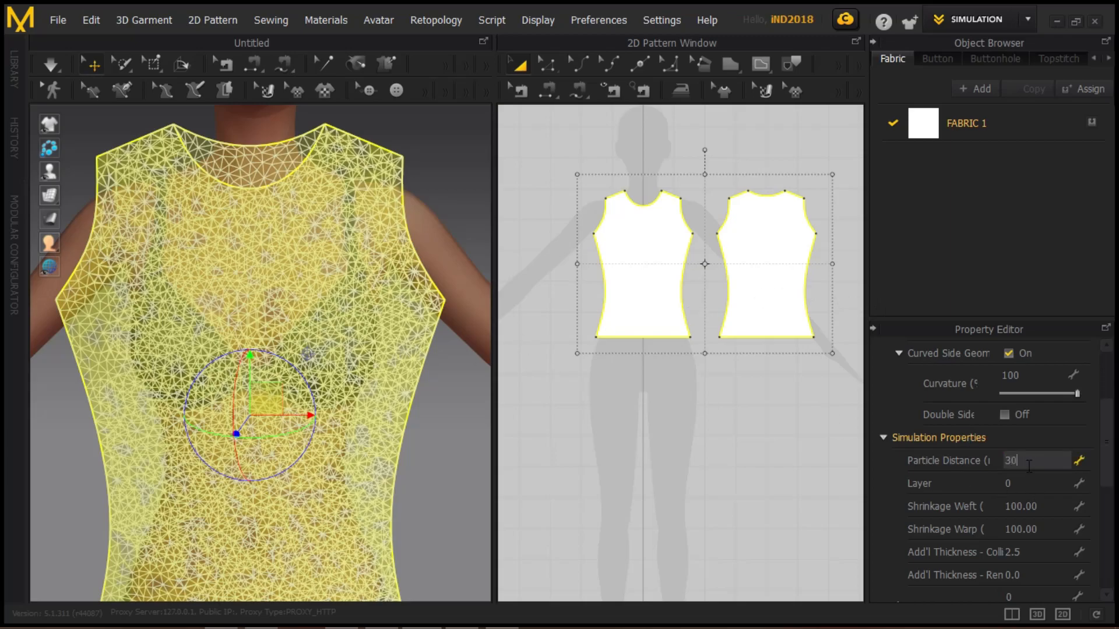
key(Return)
click(1028, 460)
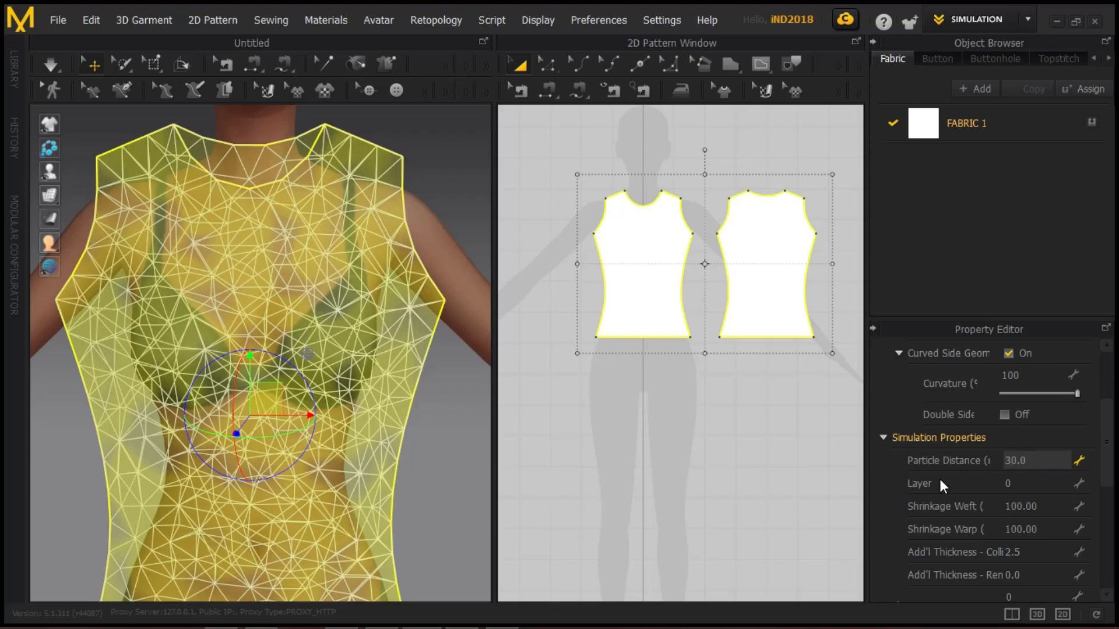
click(1034, 462)
text(5)
key(Return)
- Set the particle distance of both bodice patterns to 10 and change their mesh type to Quad
click(1033, 460)
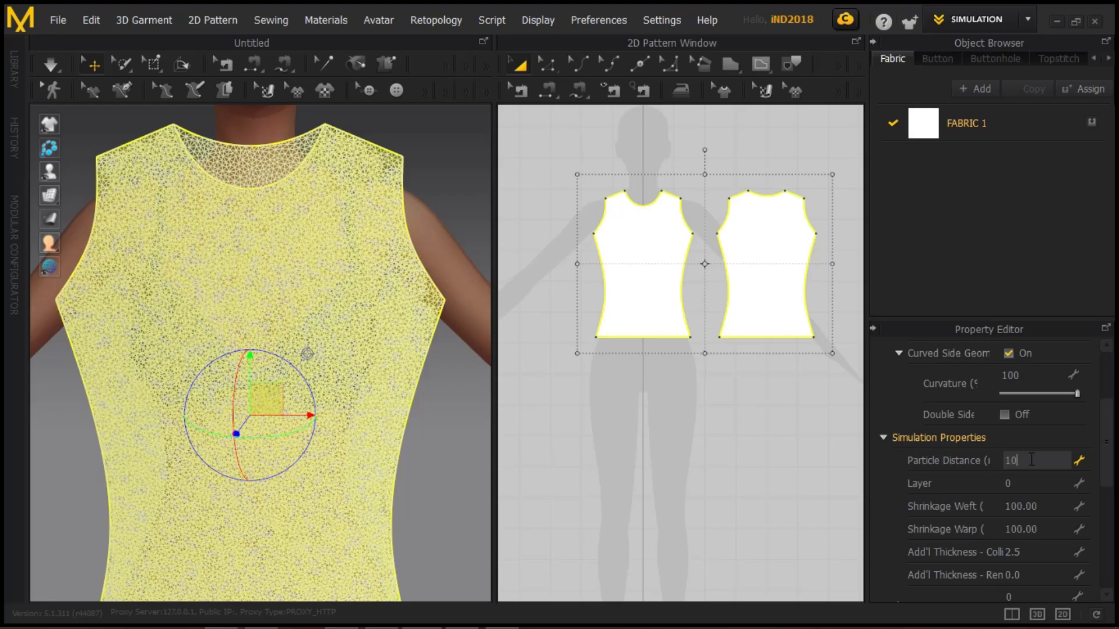
key(Return)
scroll(1072, 506, down, 3)
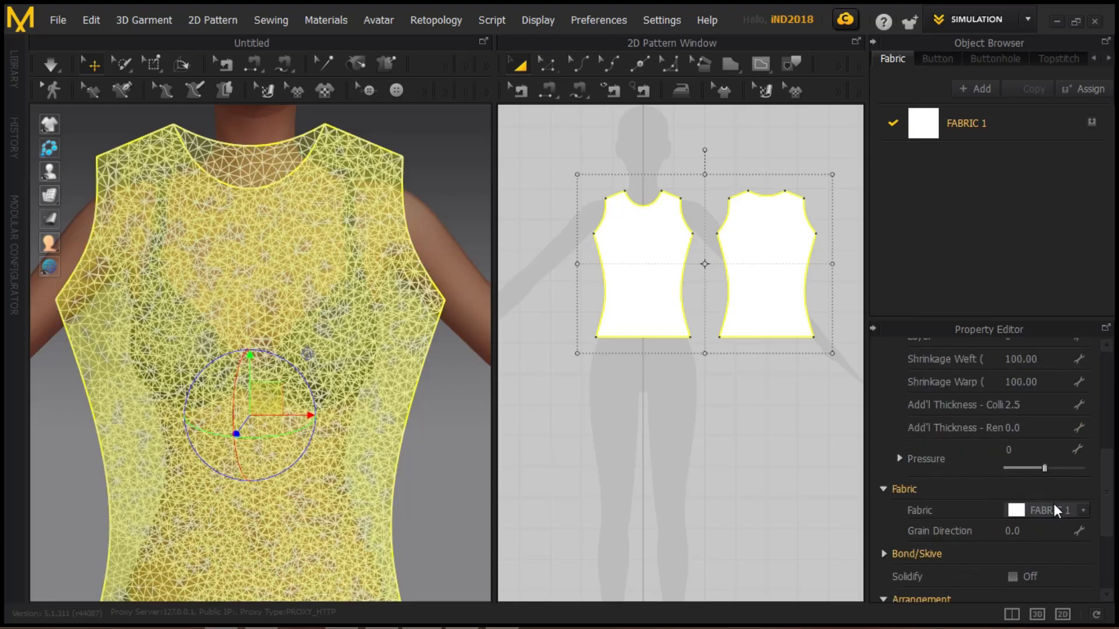
scroll(894, 585, down, 3)
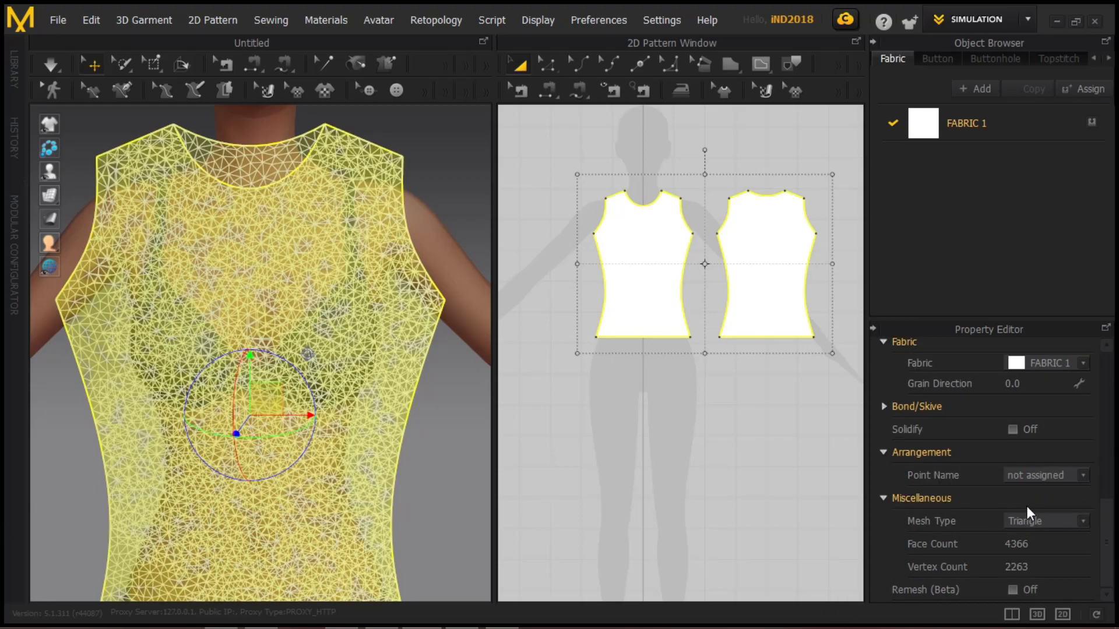
click(1083, 516)
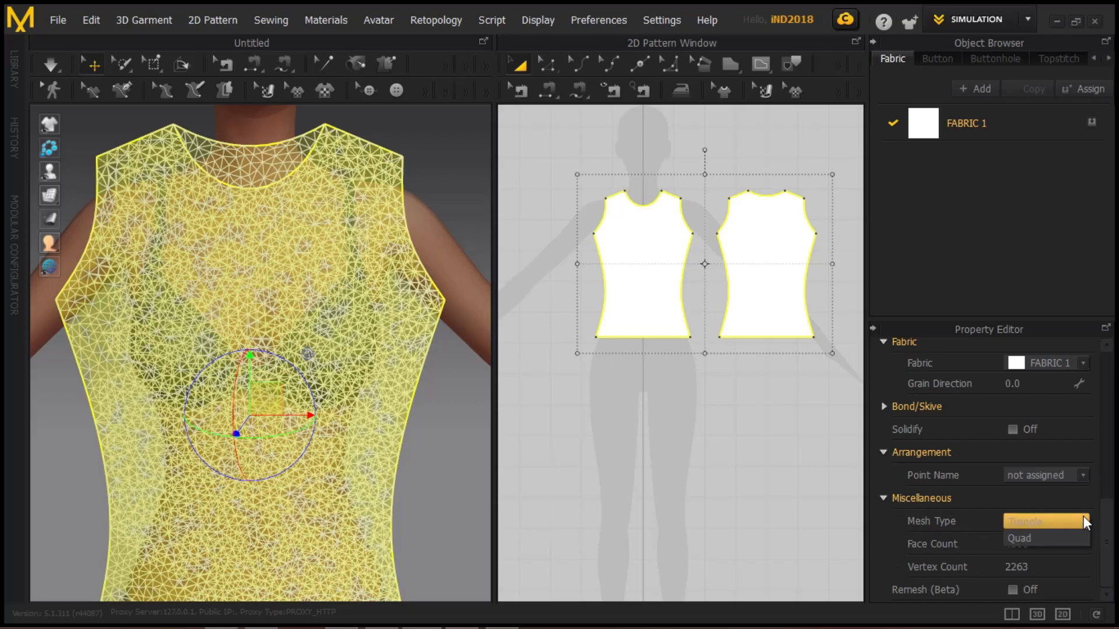
click(1047, 537)
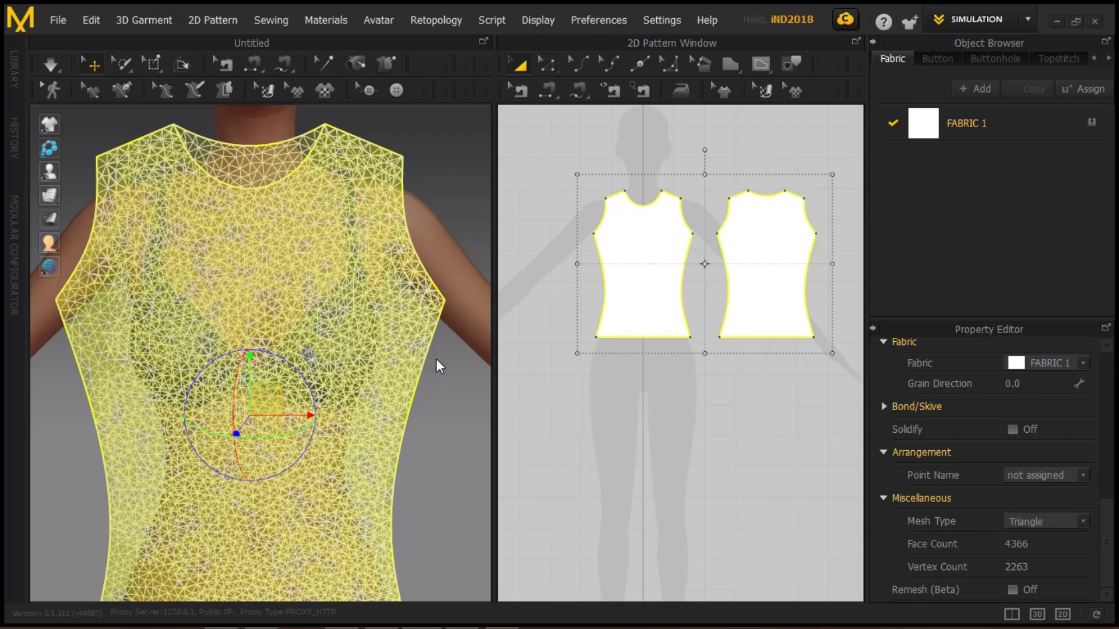
- Select only the back bodice pattern and return the 3D garment display from mesh to a solid surface
scroll(436, 358, down, 3)
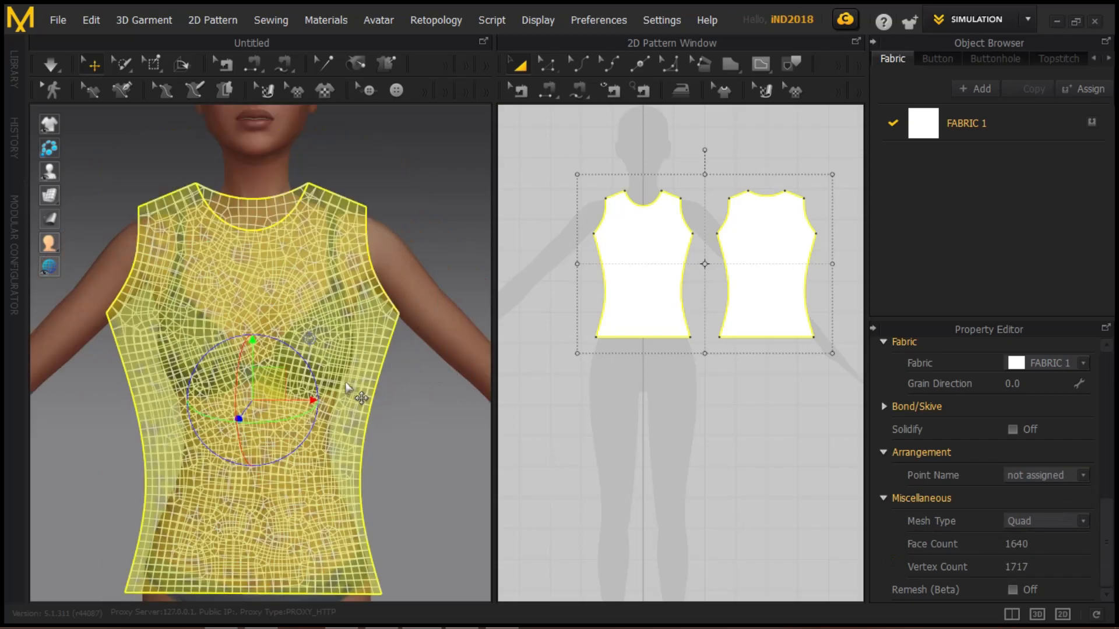
click(448, 195)
click(752, 272)
key(4)
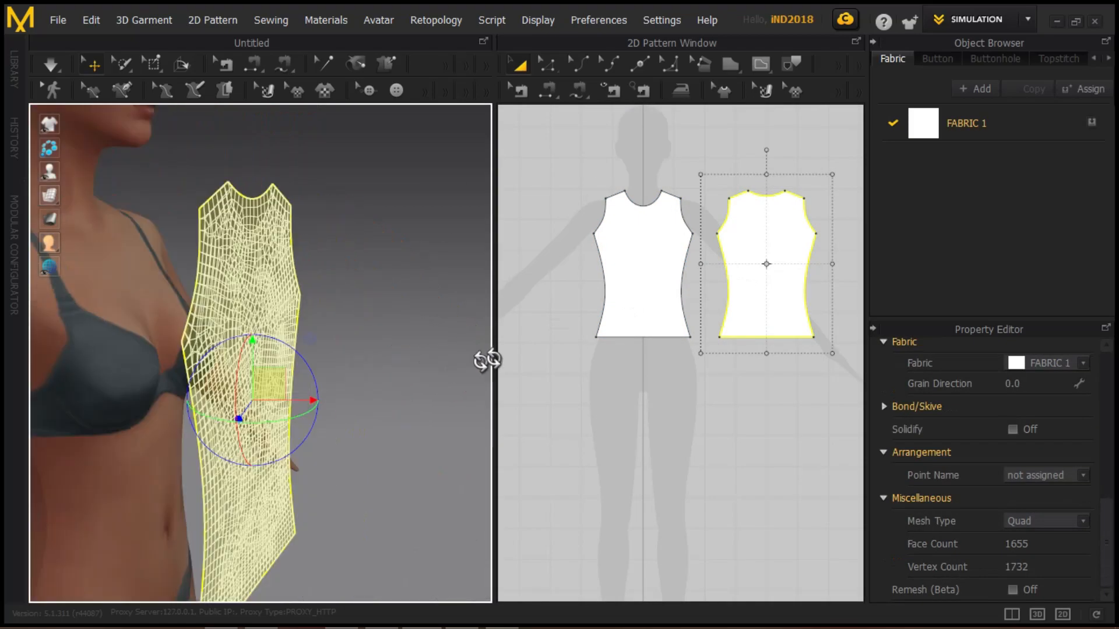
right_drag(239, 457, 225, 332)
mouse_move(50, 195)
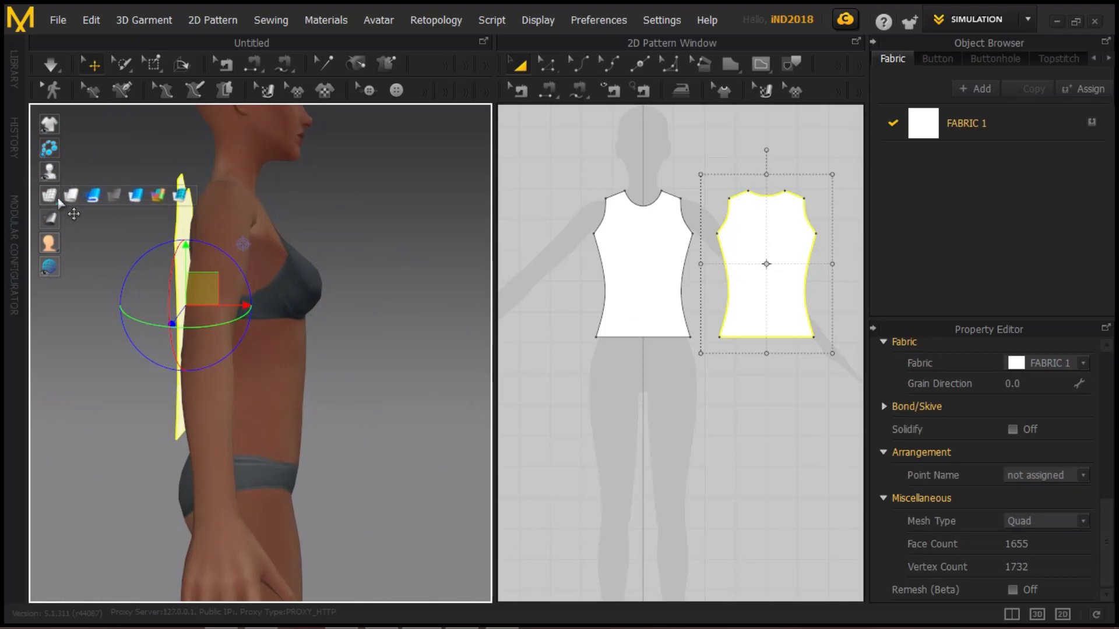
- Flip the back bodice pattern in the 3D view so its outer face points away from the avatar
right_drag(373, 313, 247, 282)
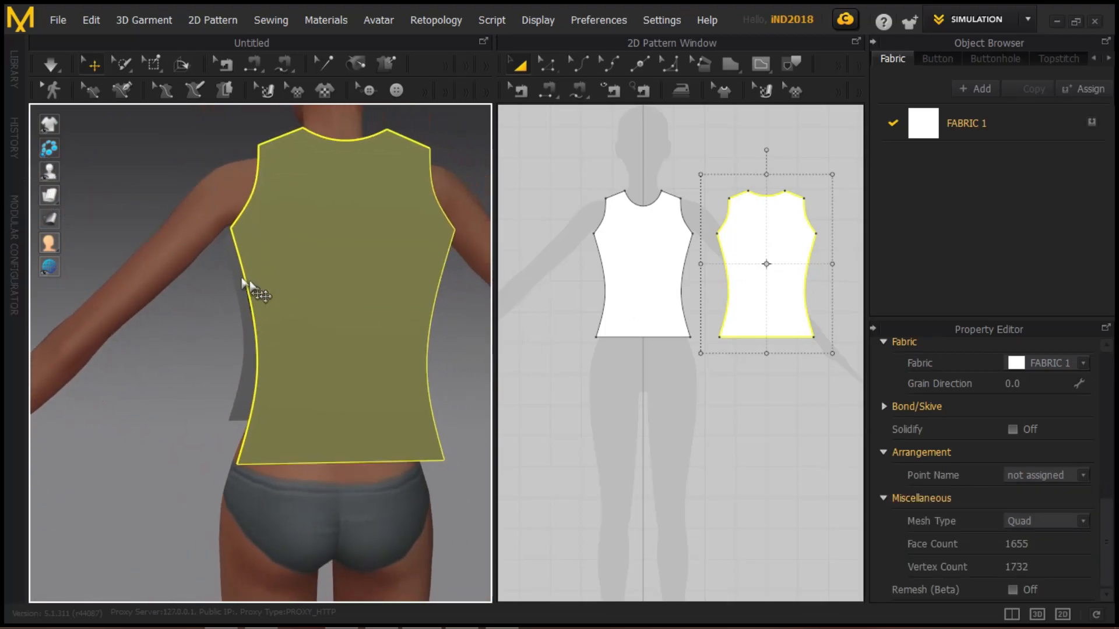
right_click(274, 299)
click(363, 474)
- Select the front bodice pattern in the 3D view and show the avatar's arrangement points
right_drag(242, 494, 410, 418)
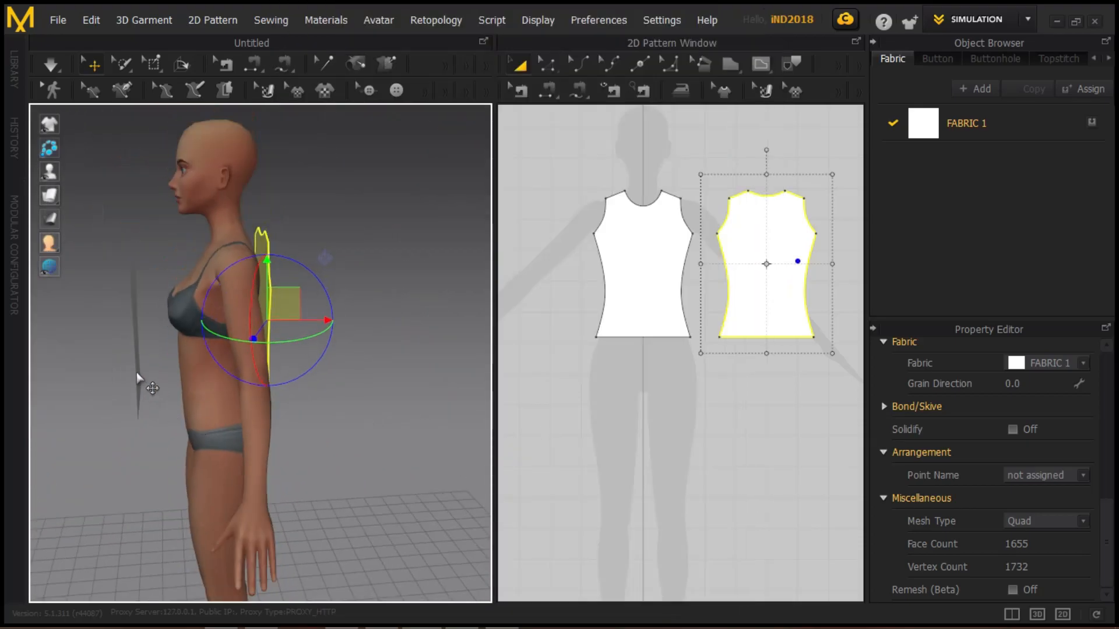
click(163, 371)
mouse_move(60, 182)
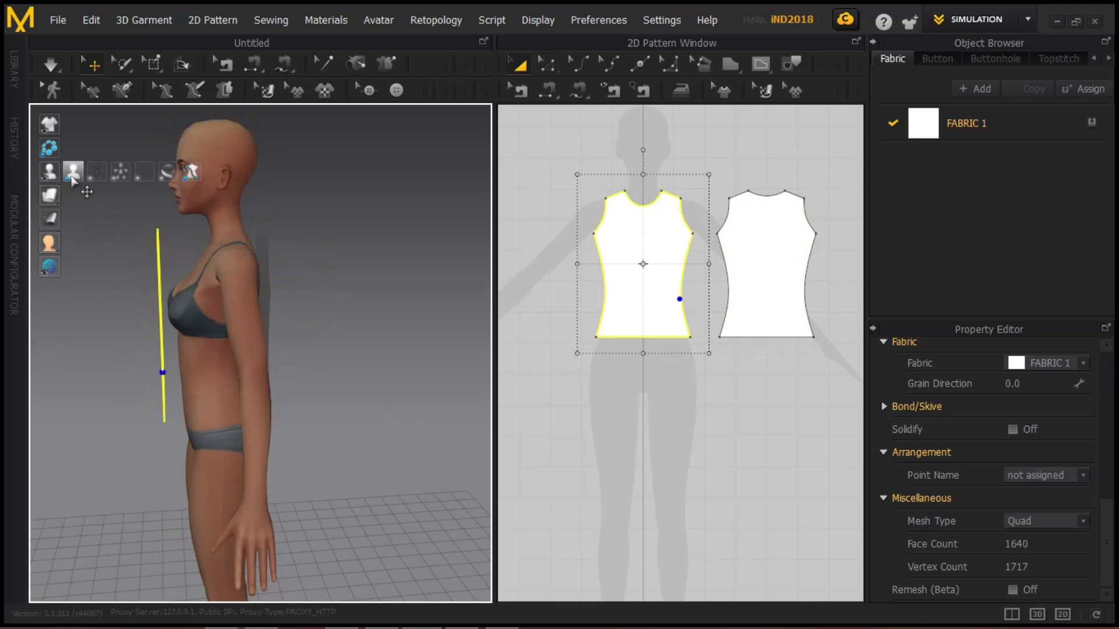
click(94, 172)
right_drag(262, 279, 285, 355)
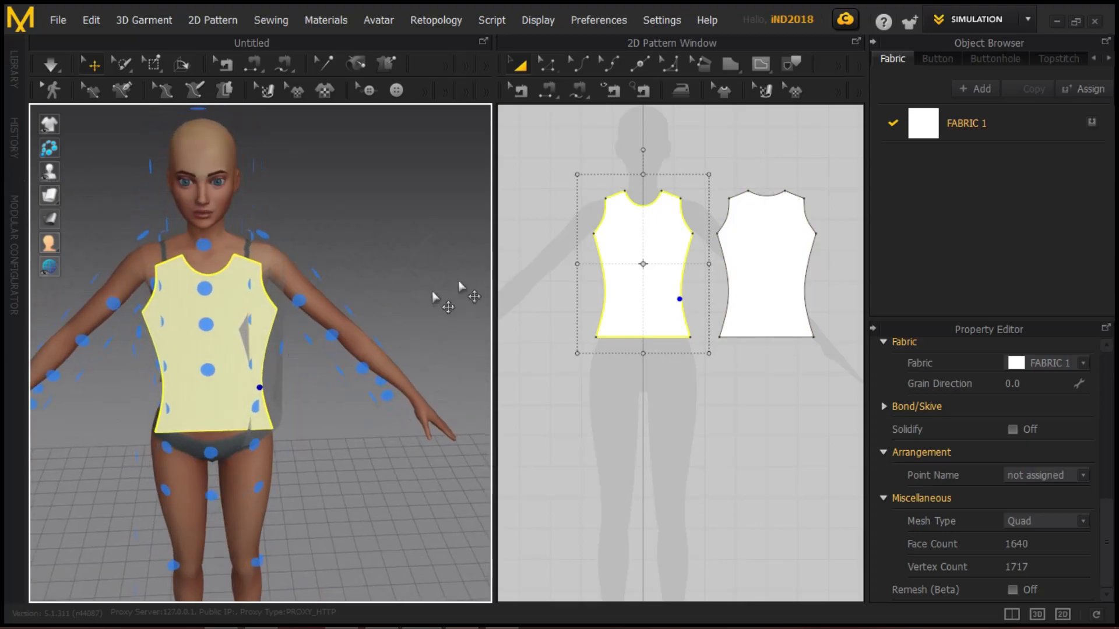
- Draw a straight-edged sleeve polygon along the avatar's arm, with sides about 548 and 679 mm, an 89 mm wrist edge and a 120 mm armhole edge
right_drag(634, 219, 745, 270)
click(725, 62)
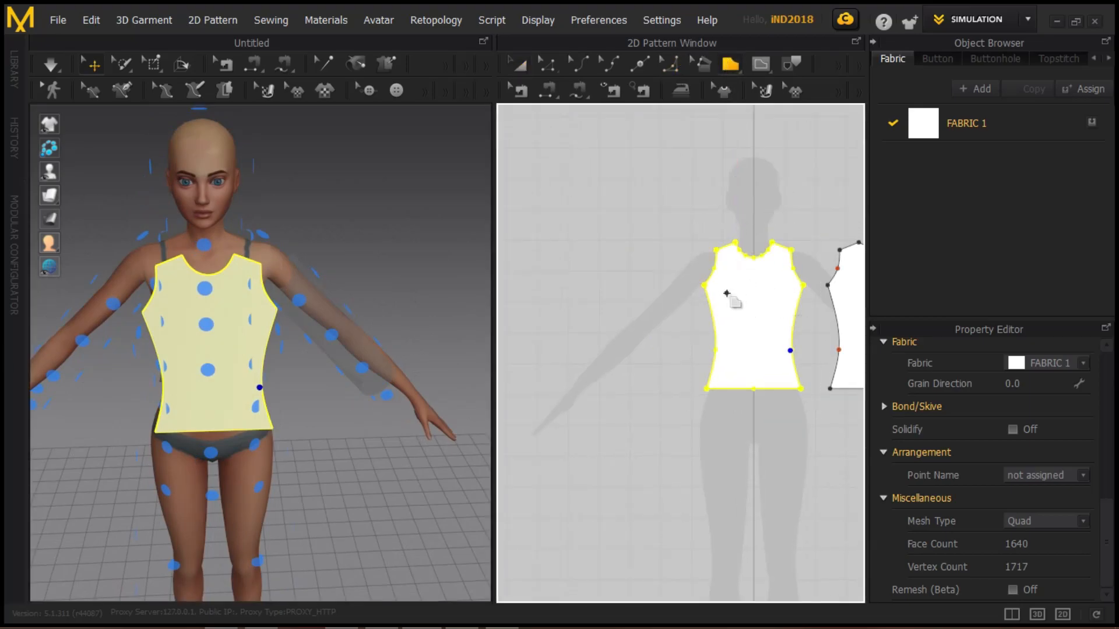
click(705, 285)
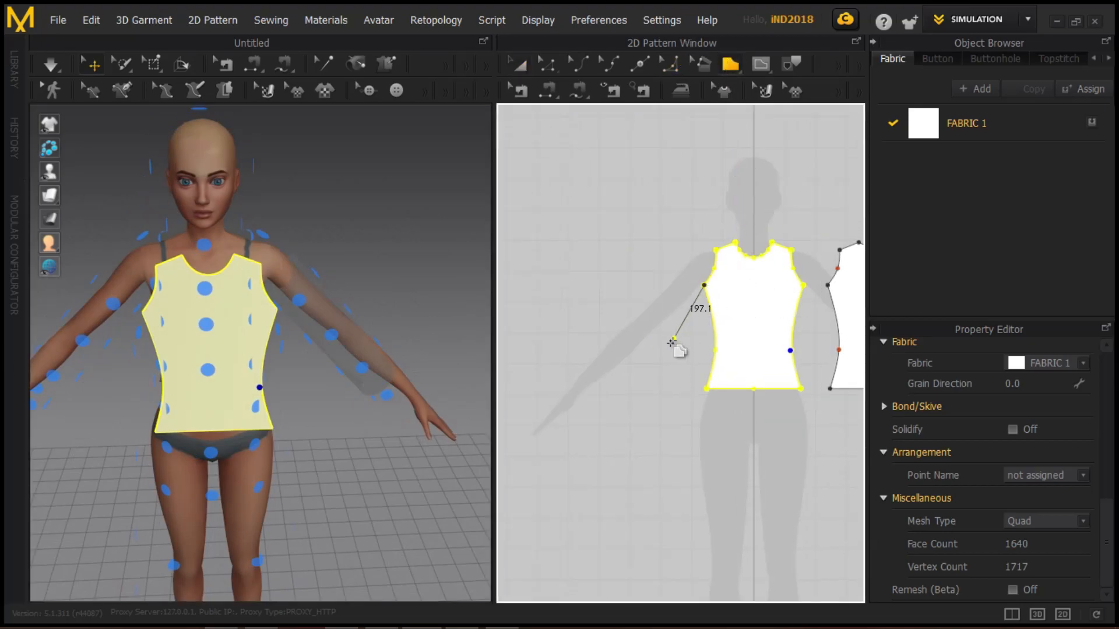
click(583, 403)
click(559, 388)
click(716, 250)
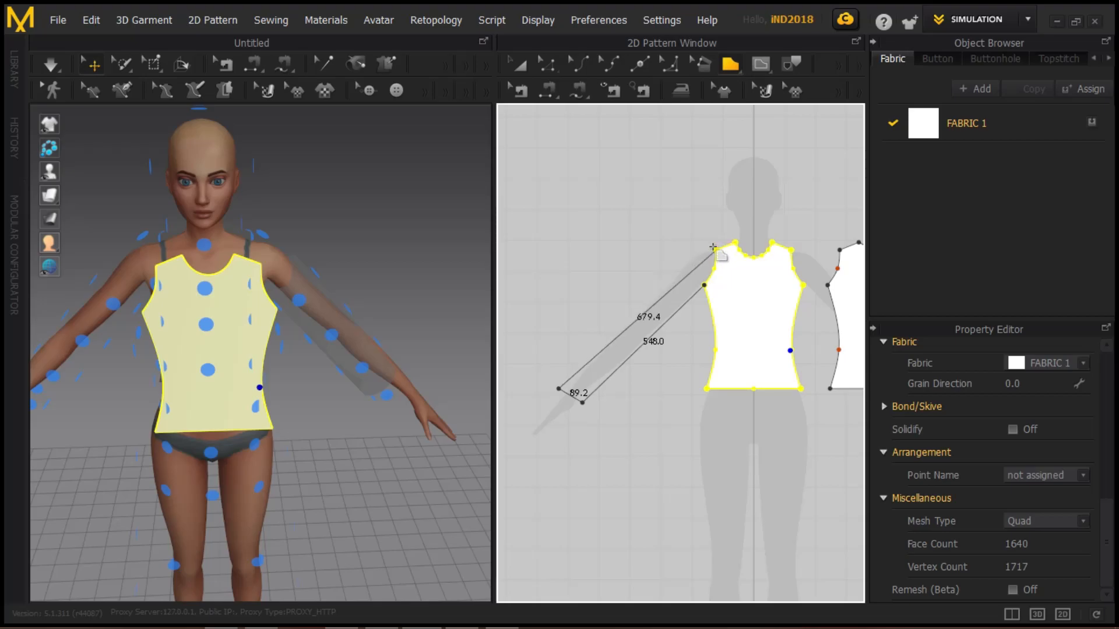
drag(704, 287, 702, 277)
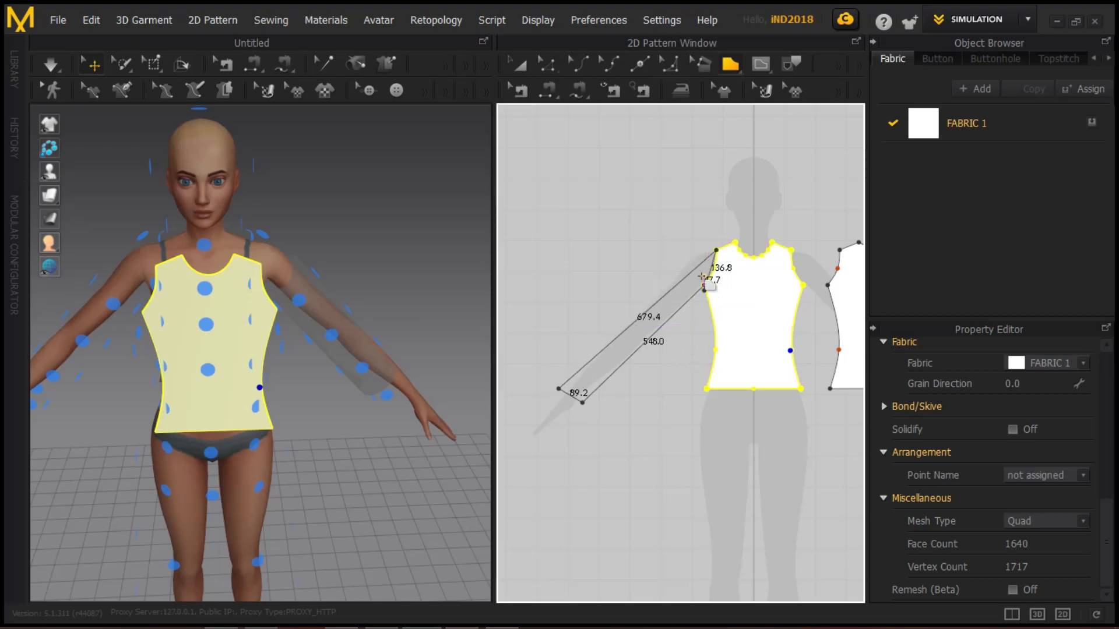
scroll(703, 275, up, 3)
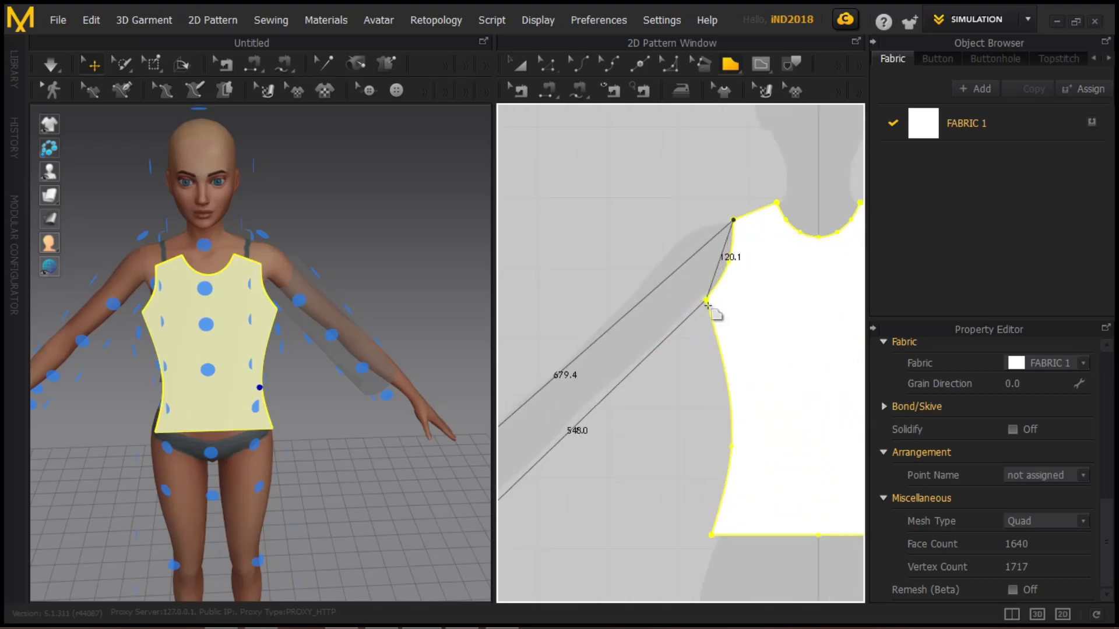
drag(707, 303, 708, 300)
scroll(711, 308, down, 2)
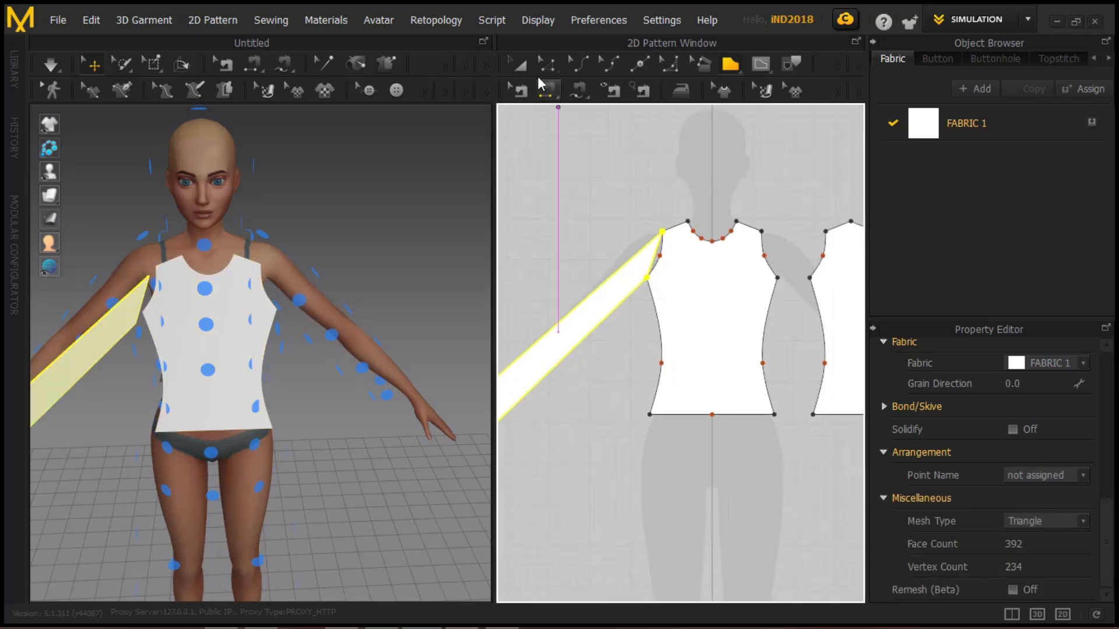
- Rotate the sleeve pattern to a nearly upright position beside the front bodice and deselect it
click(507, 66)
right_drag(583, 143, 722, 136)
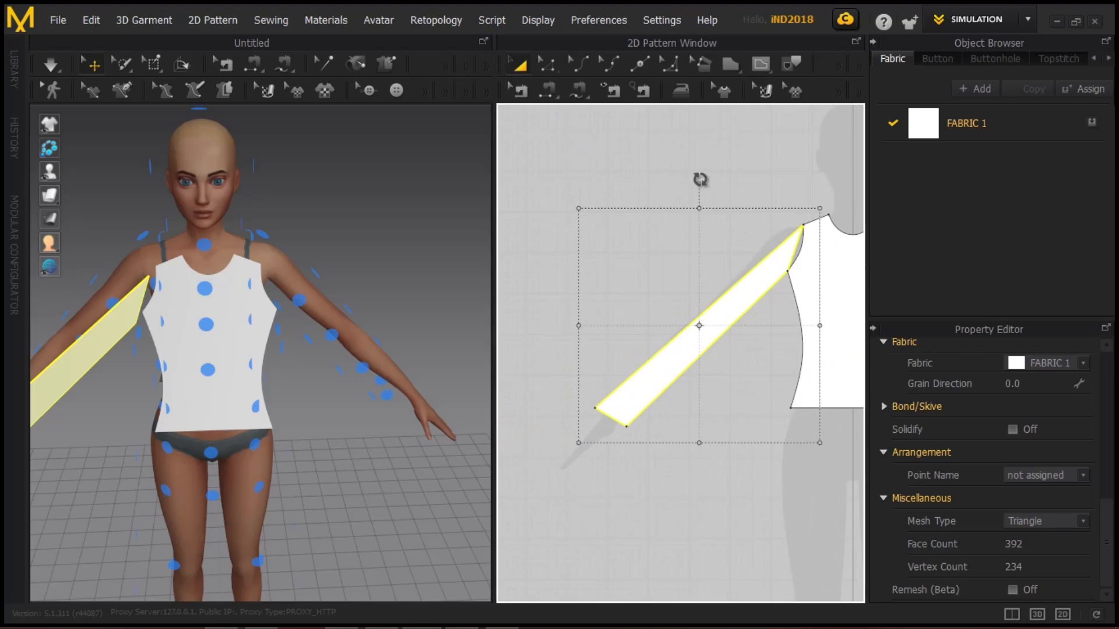
drag(700, 180, 588, 233)
scroll(729, 282, down, 2)
right_drag(729, 282, 629, 279)
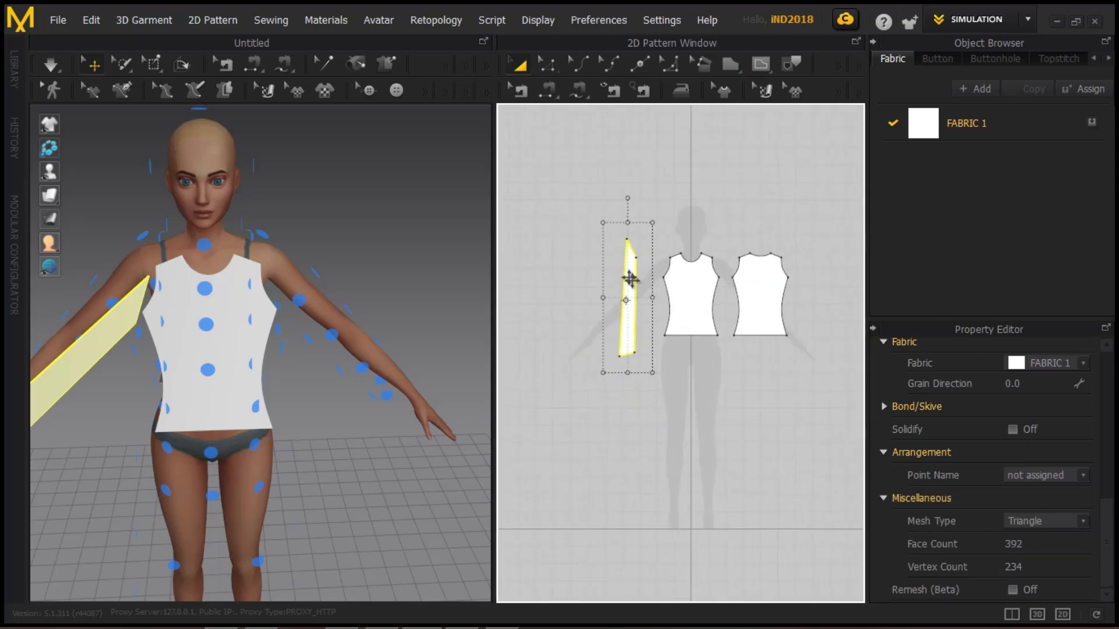
click(674, 366)
- Move the sleeve's inner wrist corner down and outward so the wrist edge runs level
scroll(676, 367, up, 5)
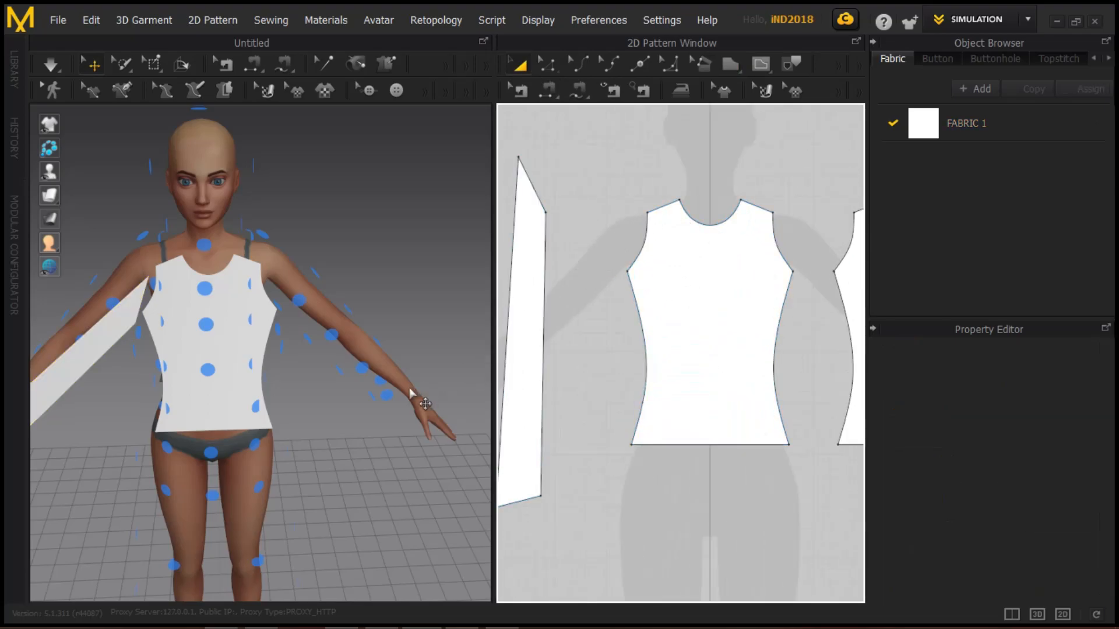
scroll(653, 332, down, 4)
right_drag(653, 332, 734, 300)
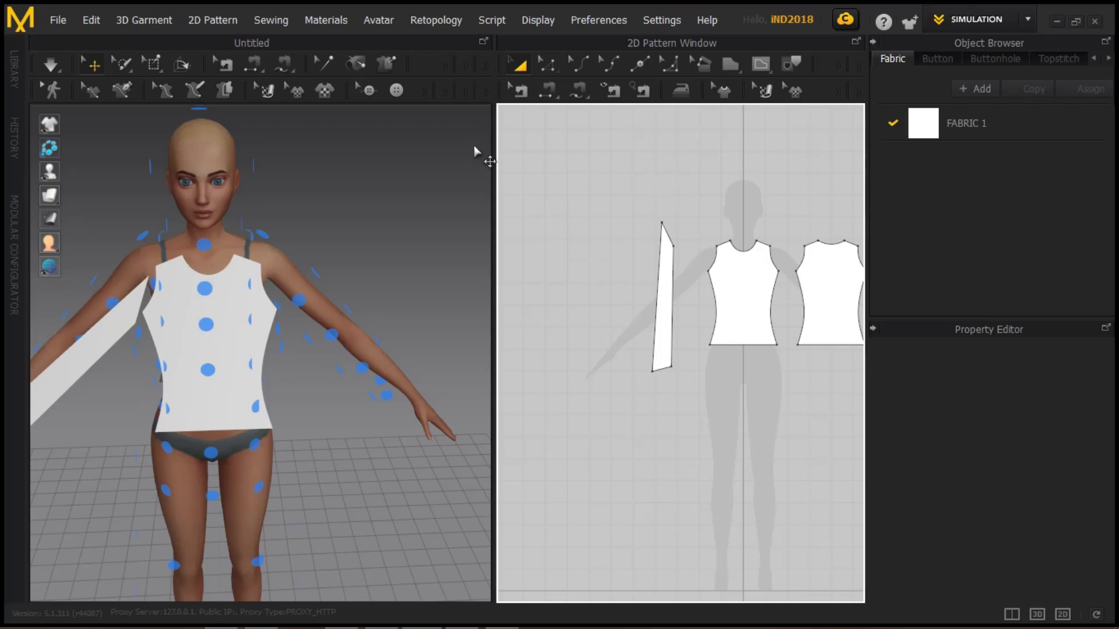
click(730, 64)
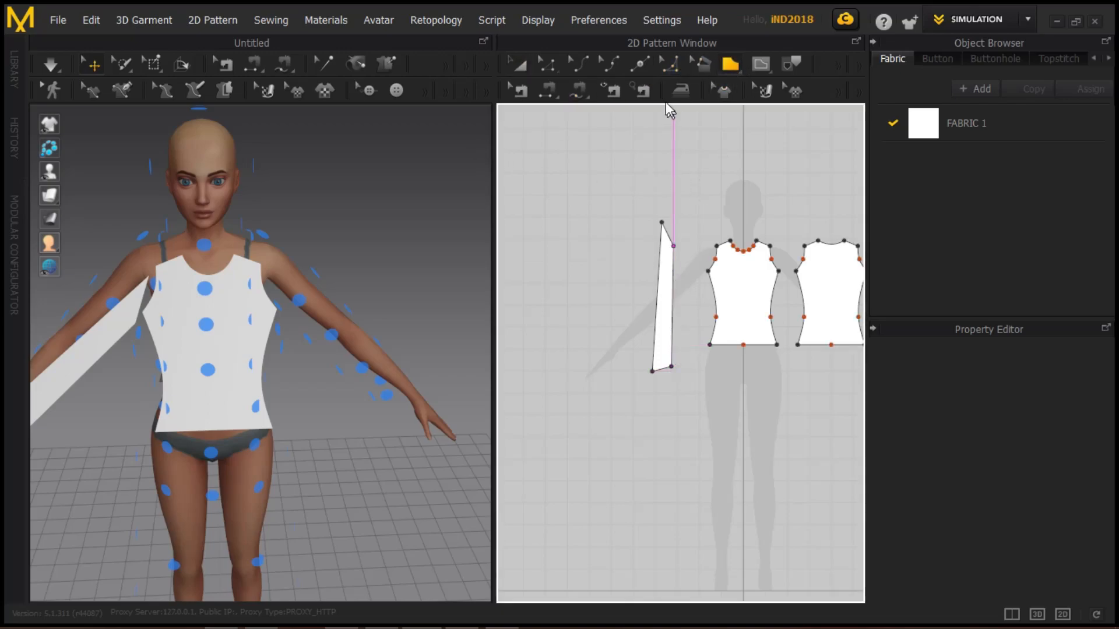
click(552, 67)
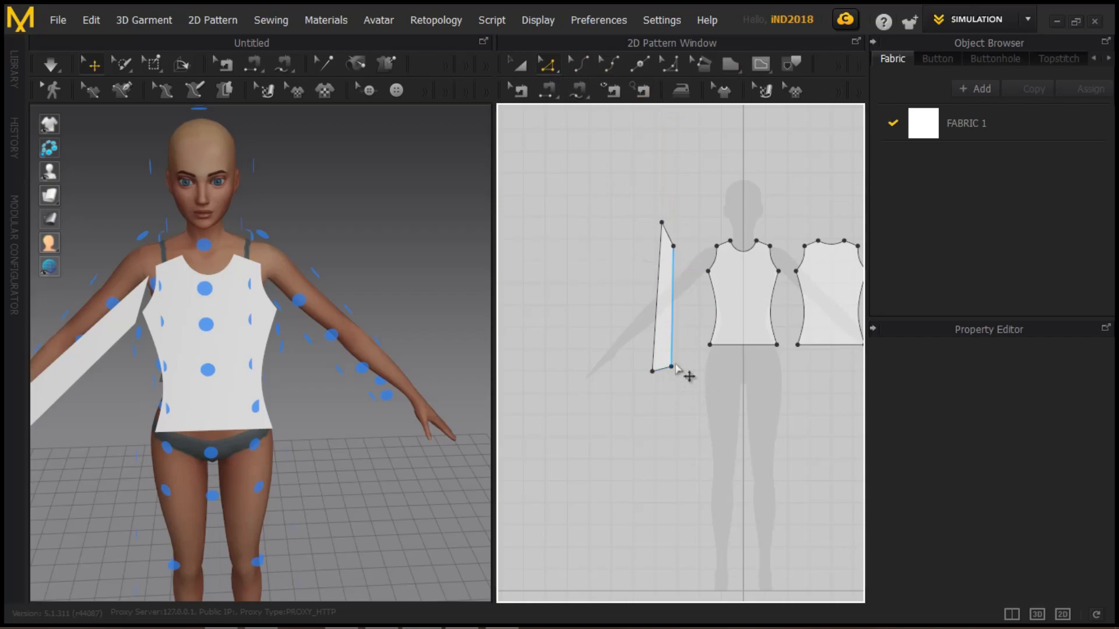
scroll(673, 369, up, 5)
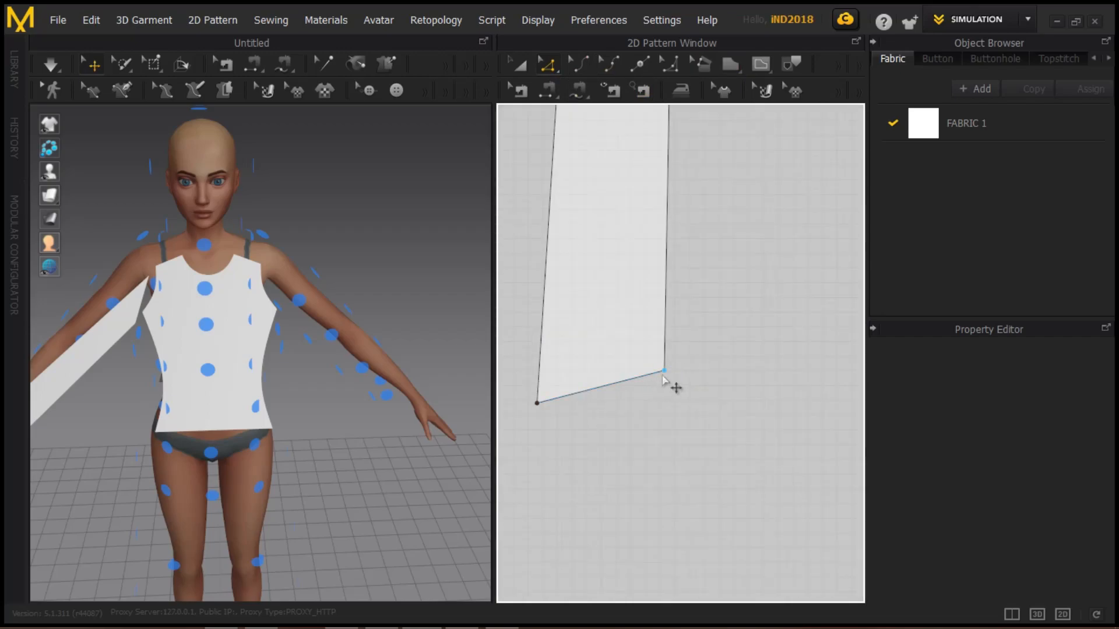
drag(665, 371, 700, 404)
scroll(701, 407, down, 5)
right_click(689, 478)
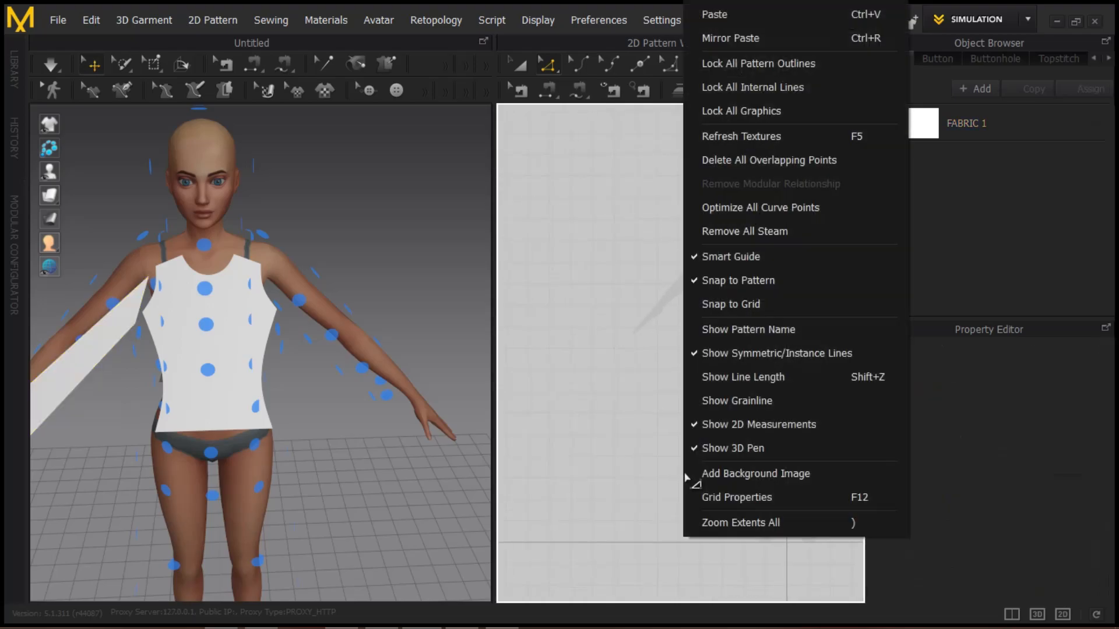
click(717, 473)
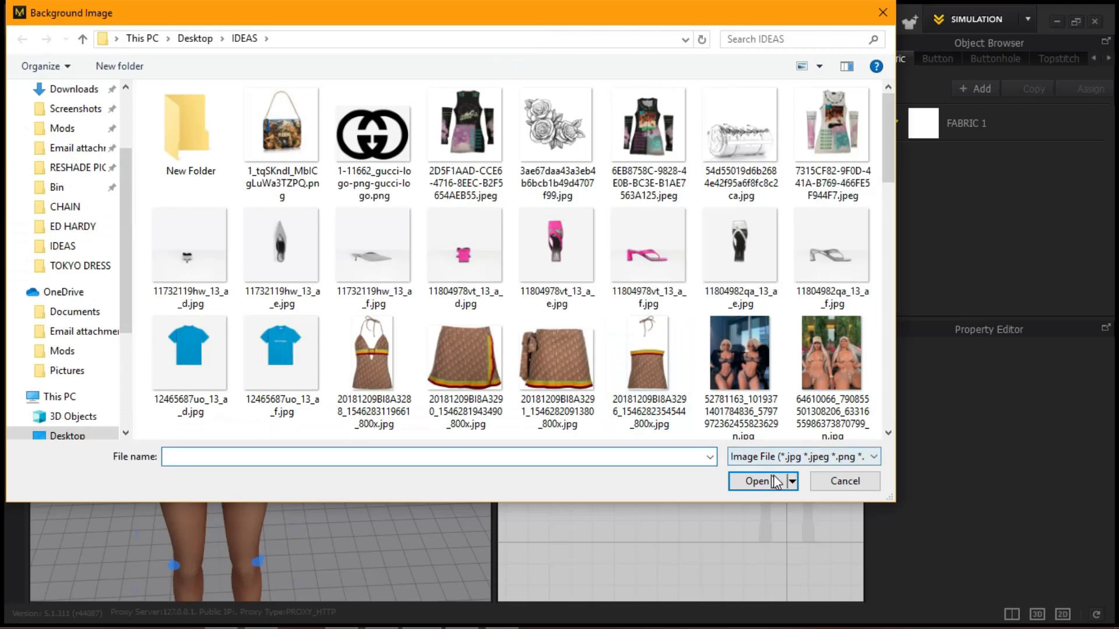
click(847, 480)
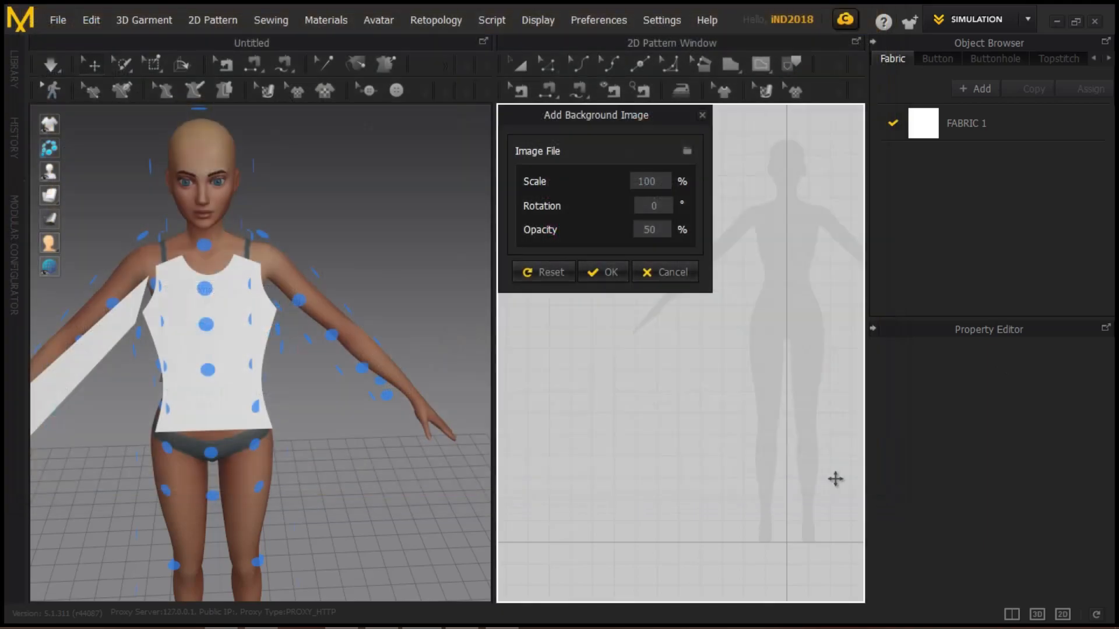
click(666, 273)
- Move the sleeve's outer wrist corner inward so the long outer edge runs straight down from the sleeve's top point
scroll(729, 295, up, 5)
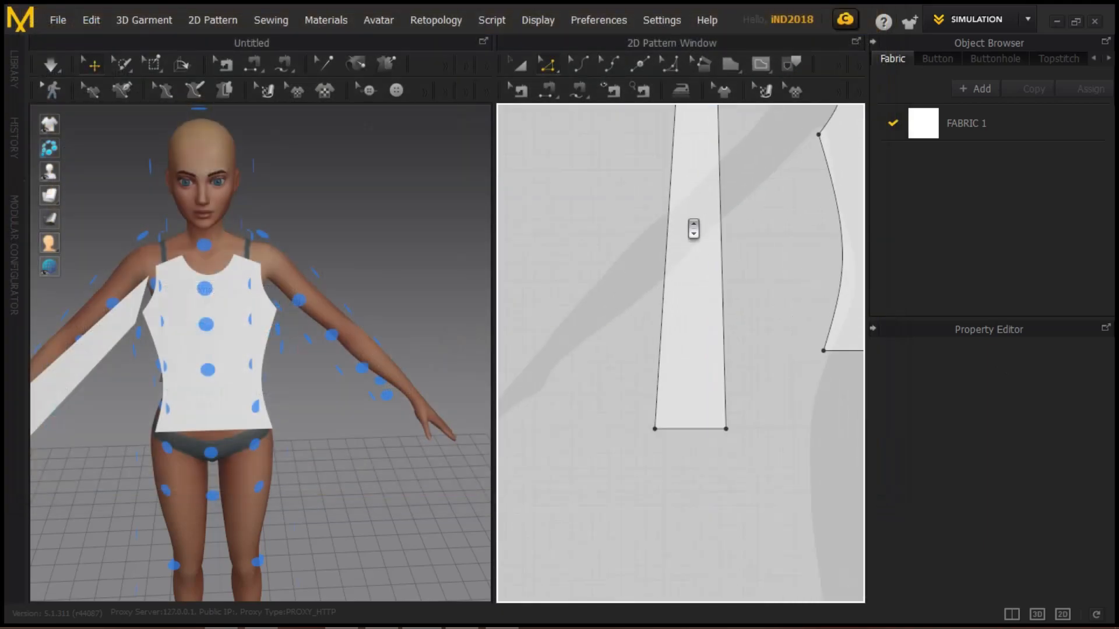
click(656, 496)
scroll(727, 279, down, 4)
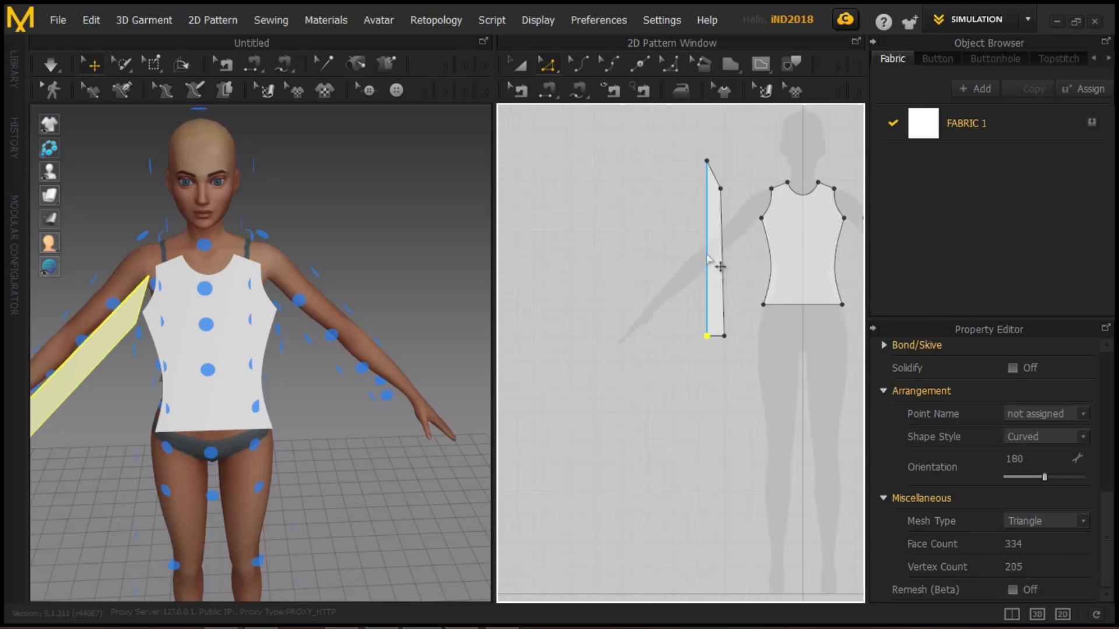
- Compare the length of the front bodice's armhole edge with the slanted top edge of the sleeve
scroll(720, 285, up, 3)
scroll(723, 279, down, 2)
scroll(724, 262, up, 3)
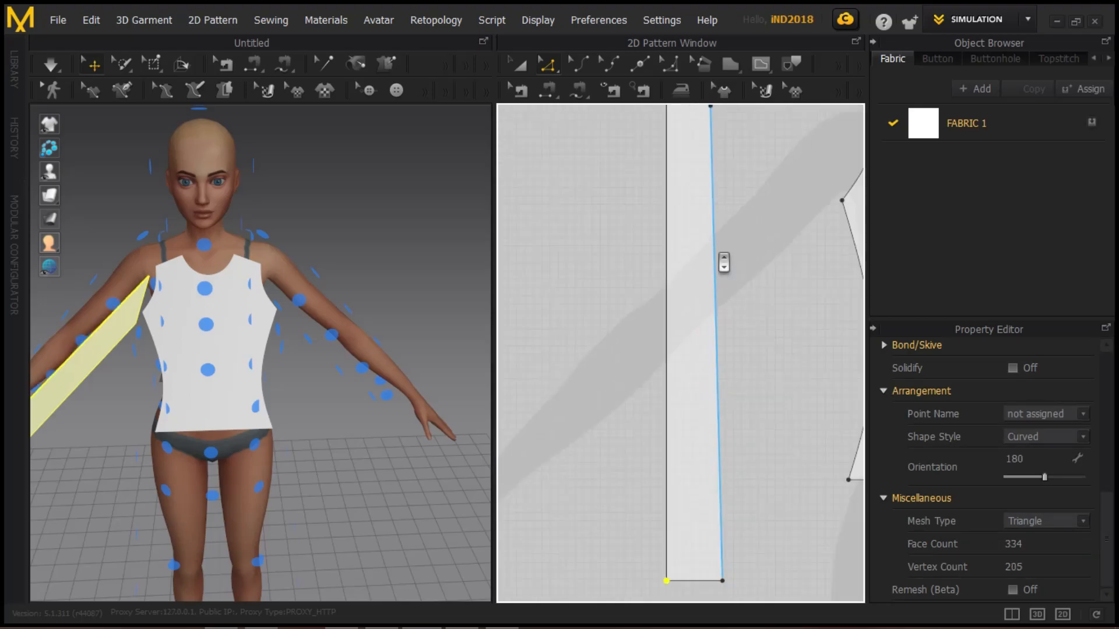
scroll(720, 292, down, 1)
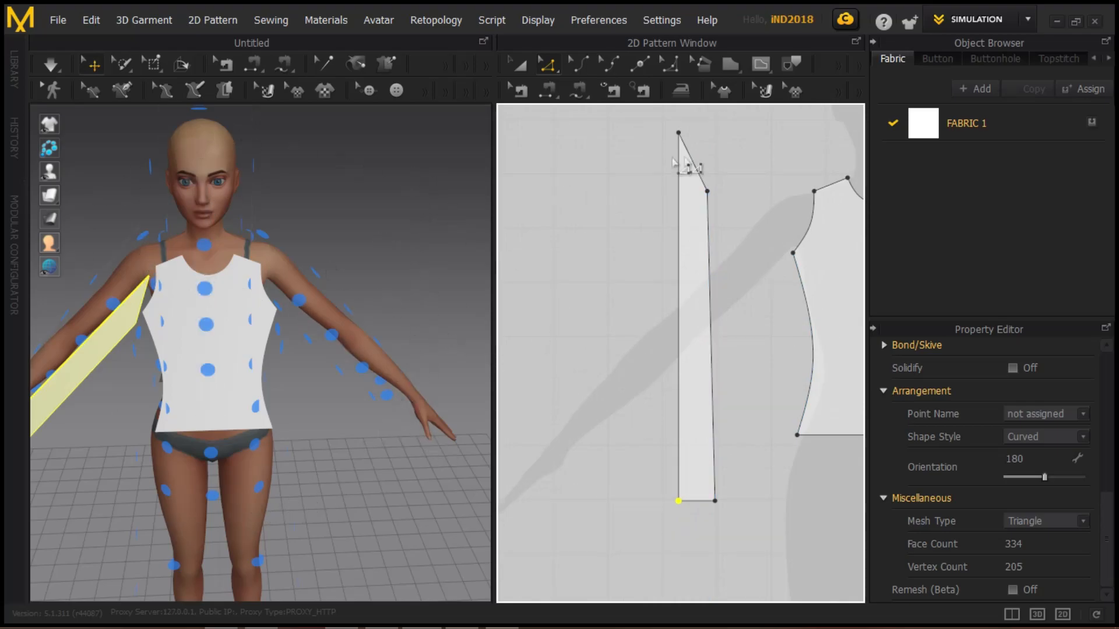
right_drag(691, 217, 646, 196)
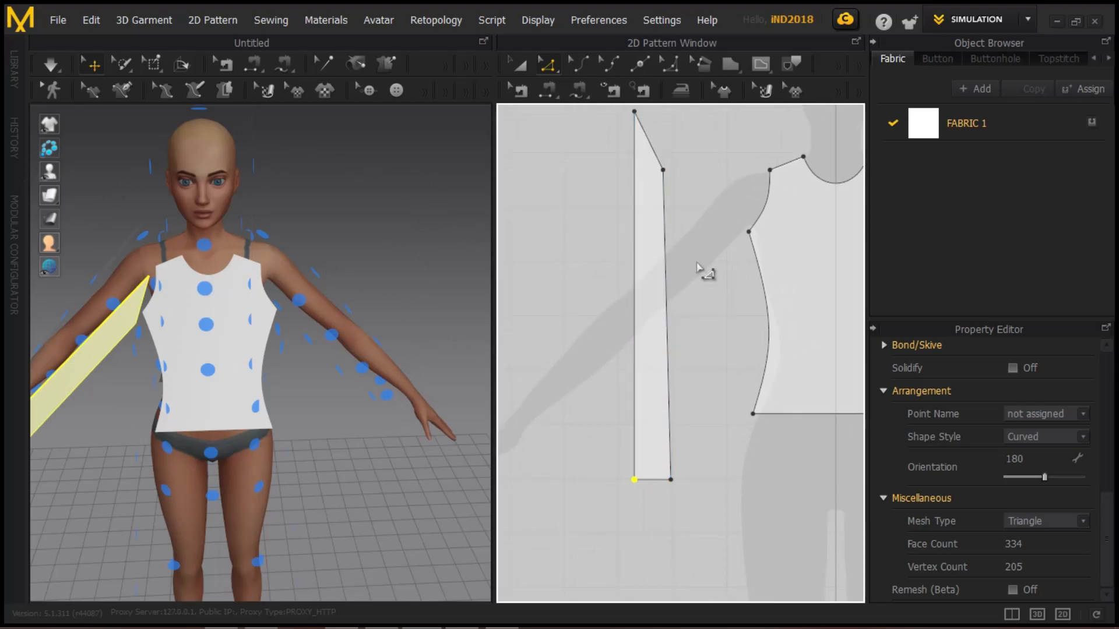
click(760, 220)
click(652, 147)
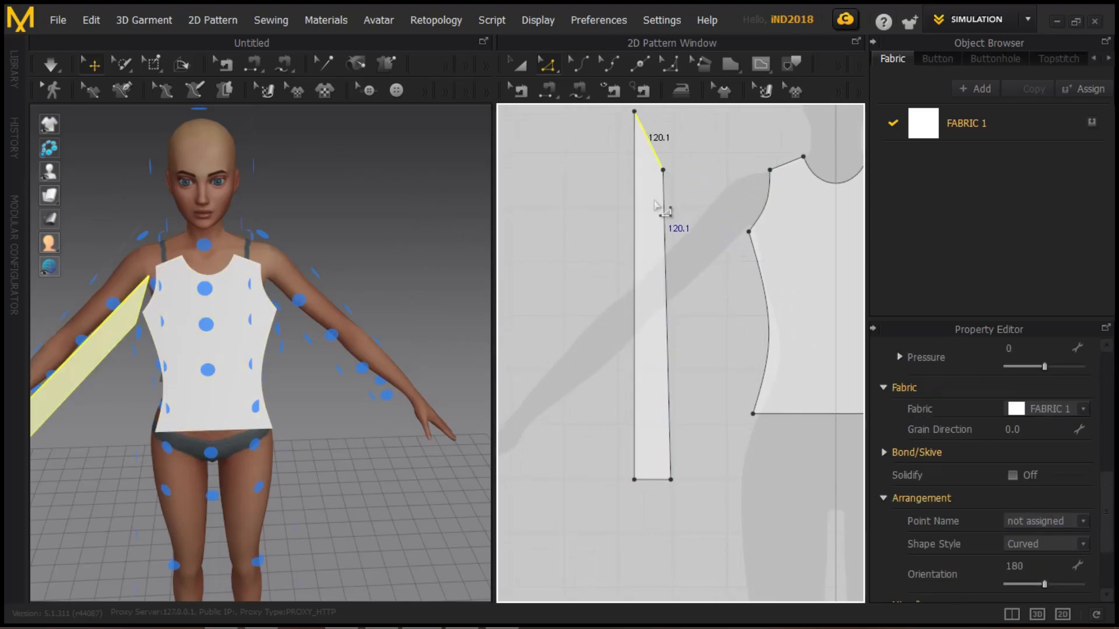
scroll(660, 208, up, 2)
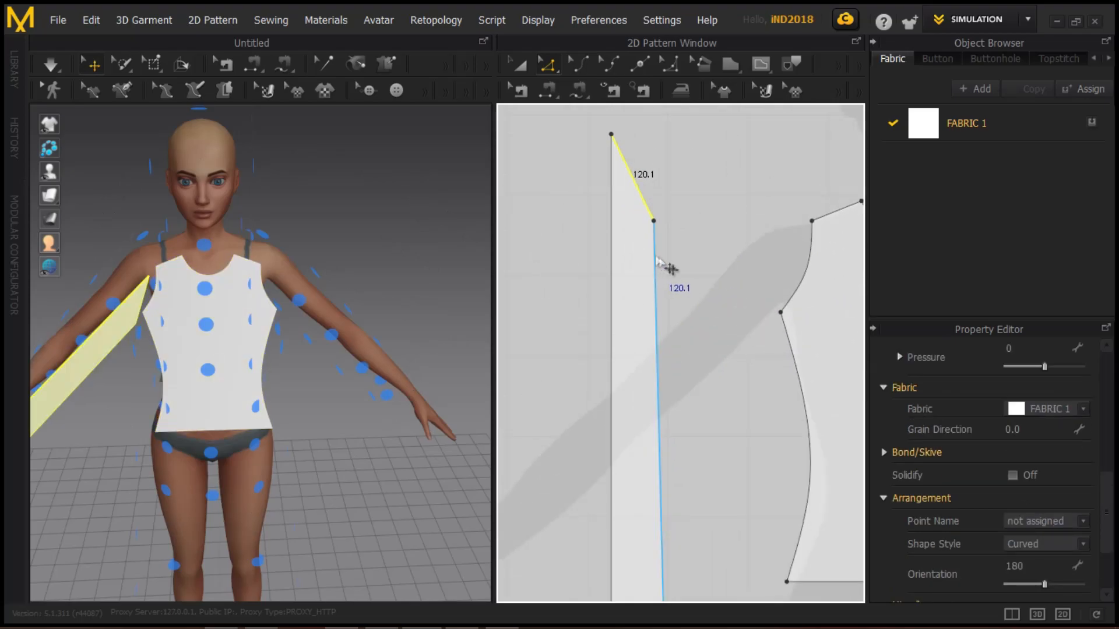
- Widen the sleeve by moving its inner long edge toward the front bodice, lengthening the slanted top edge
drag(660, 266, 680, 264)
scroll(697, 234, down, 3)
scroll(697, 209, up, 5)
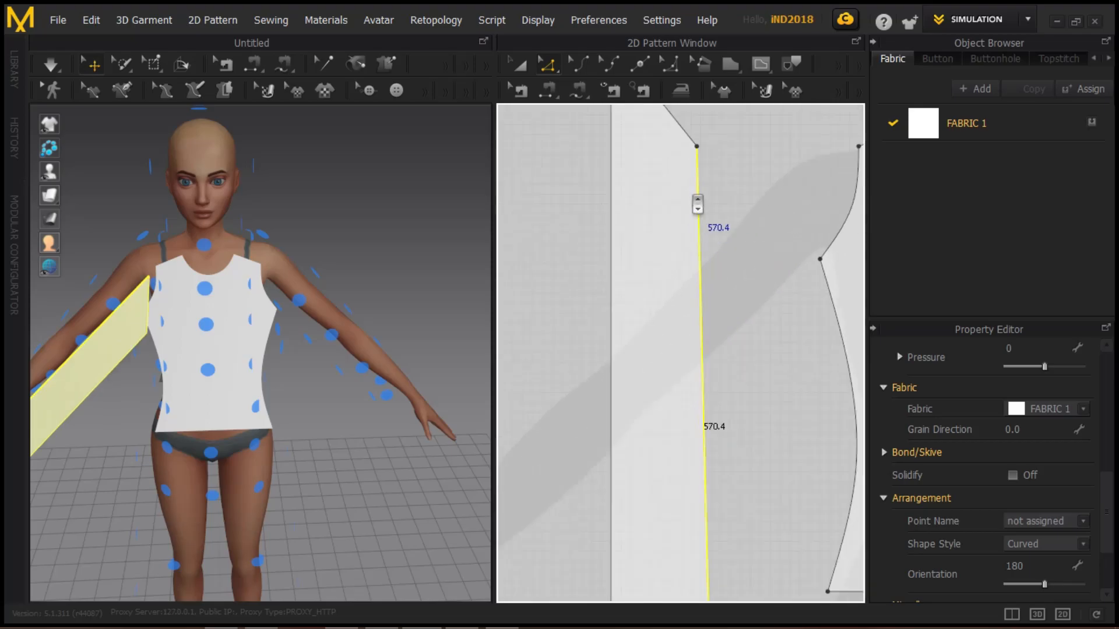
- Check the length of the sleeve's slanted top edge against the front bodice's armhole edge
drag(581, 127, 591, 169)
scroll(642, 195, down, 3)
click(607, 208)
click(715, 264)
scroll(609, 207, down, 3)
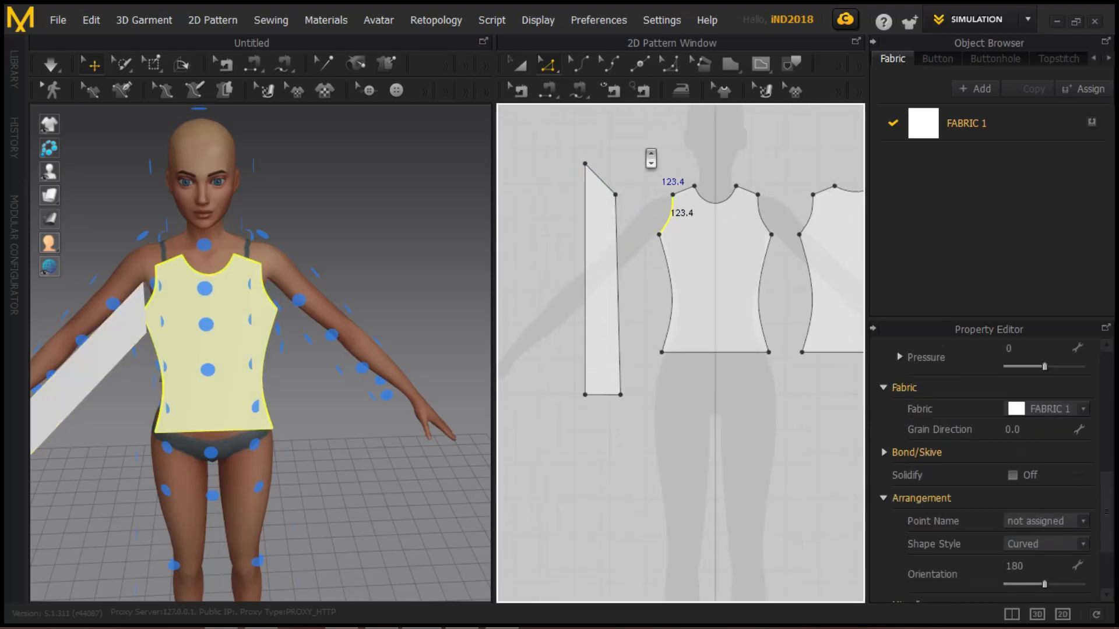
scroll(506, 297, down, 3)
- Unfold the half sleeve across its straight outer long edge into a full symmetric sleeve
right_drag(583, 266, 644, 280)
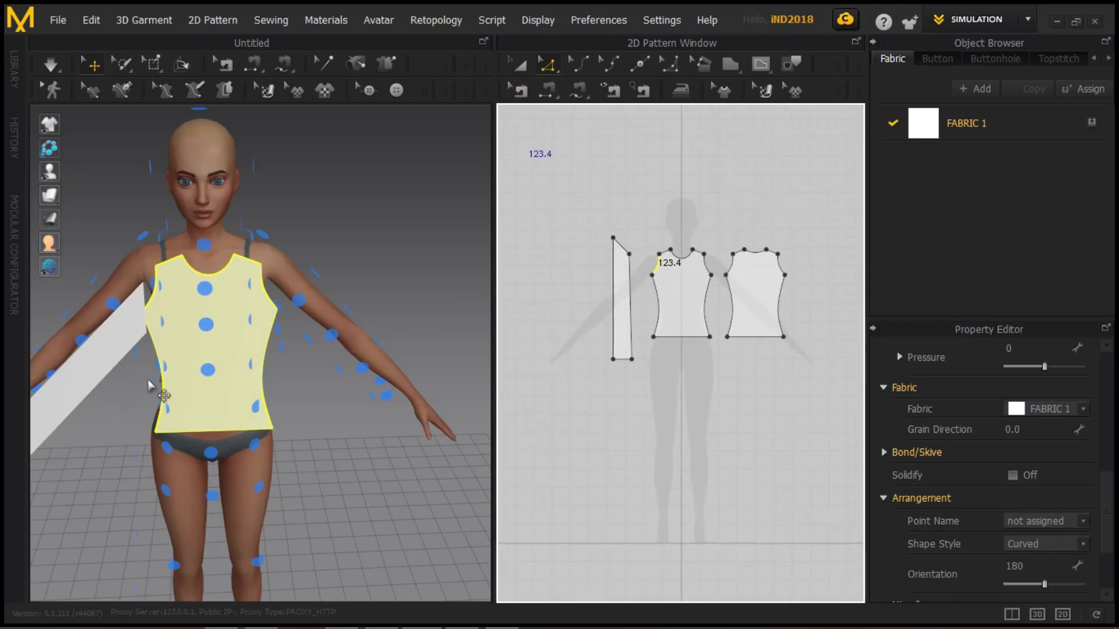
scroll(145, 387, up, 3)
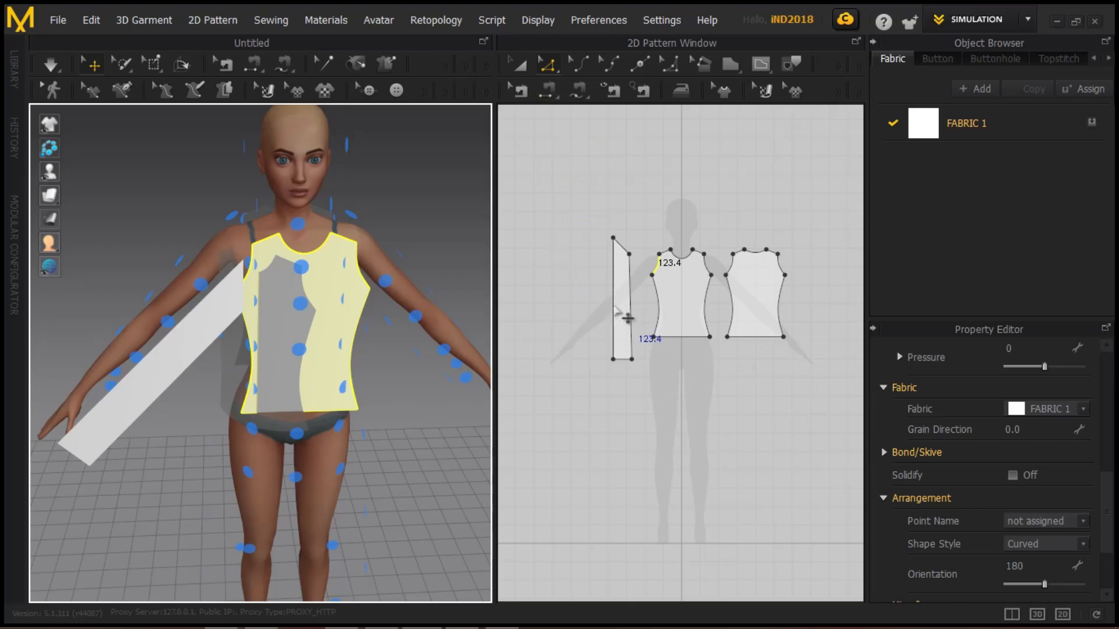
right_click(613, 304)
click(668, 488)
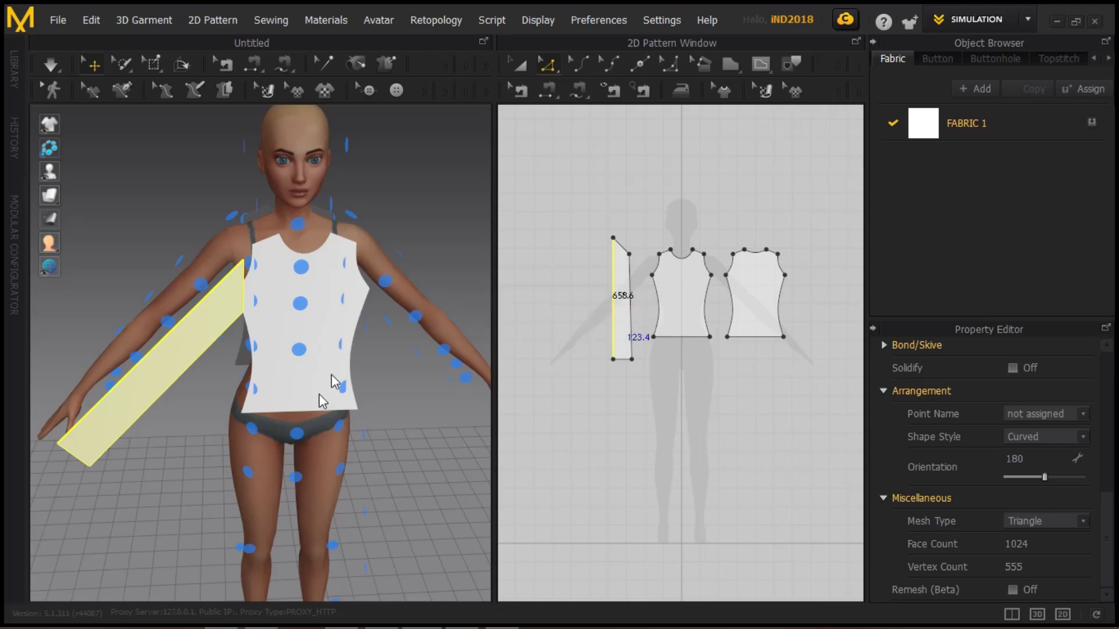
- Arrange the unfolded sleeve around the avatar's right arm at the outer right-arm arrangement point
right_drag(243, 414, 350, 335)
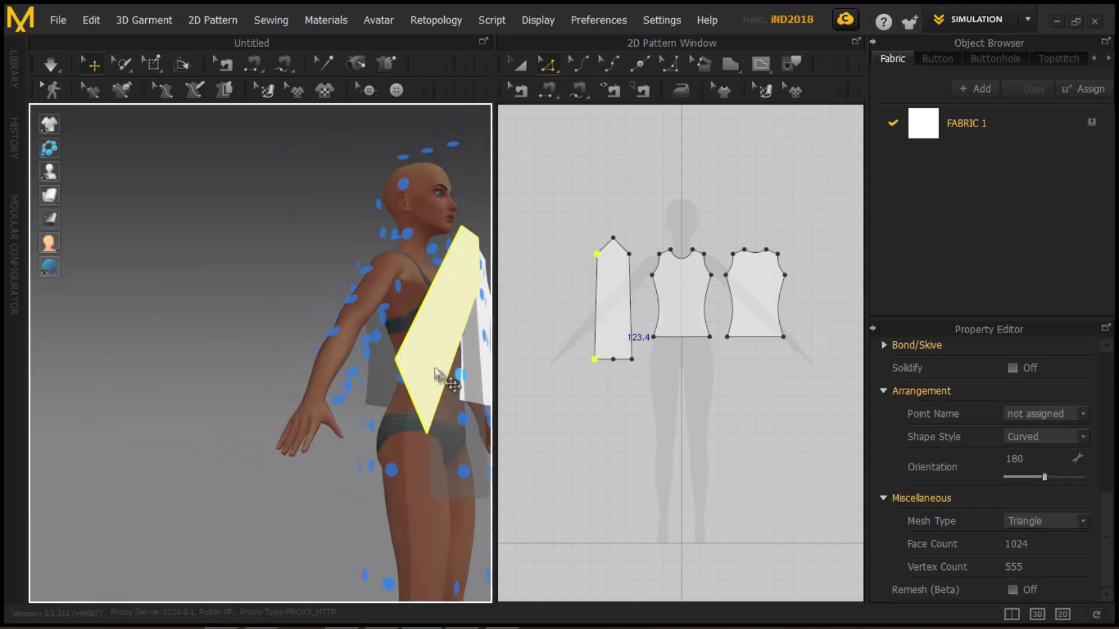
drag(362, 343, 332, 339)
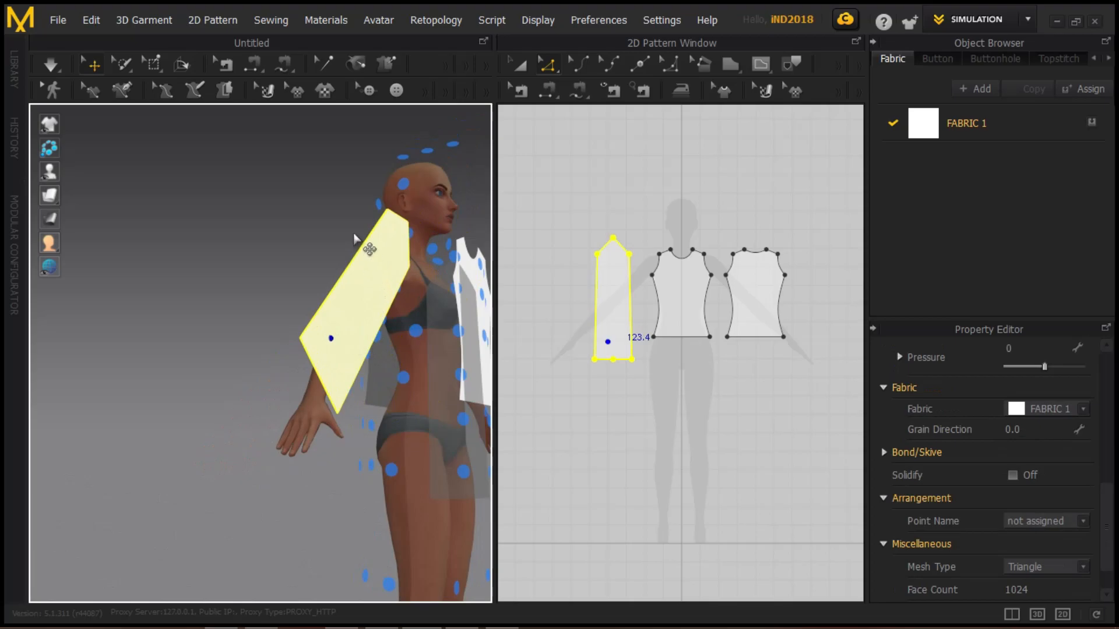
right_drag(354, 236, 242, 367)
click(446, 440)
scroll(355, 278, up, 2)
middle_drag(333, 271, 132, 331)
right_drag(290, 327, 298, 328)
- Move and rotate the sleeve in 3D so it follows the avatar's right arm from shoulder to wrist
click(268, 286)
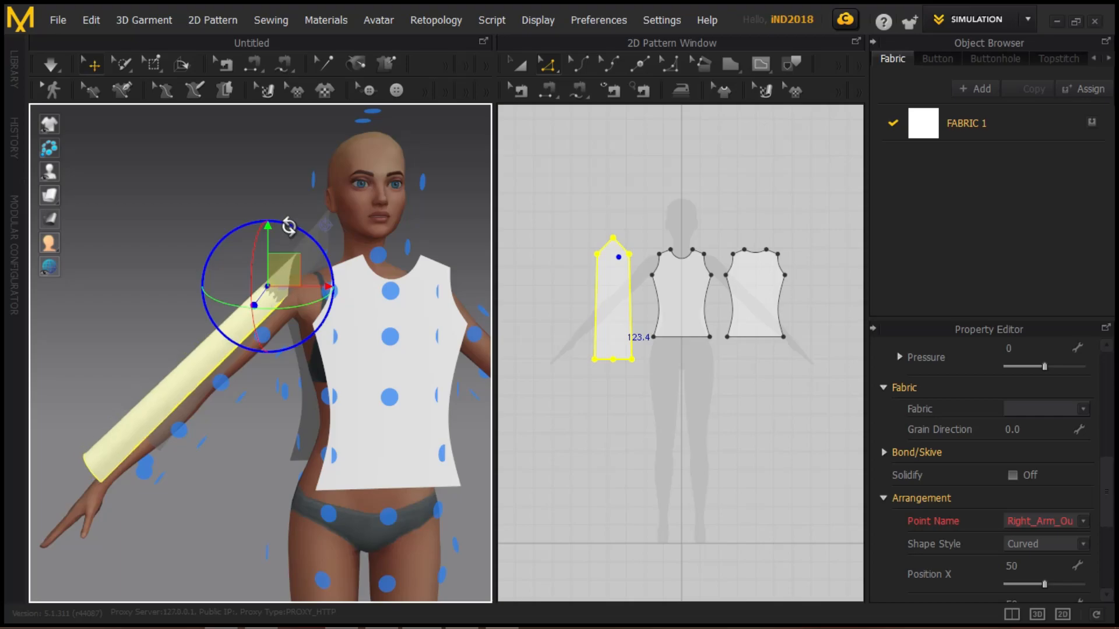
drag(285, 276, 290, 289)
drag(309, 247, 312, 248)
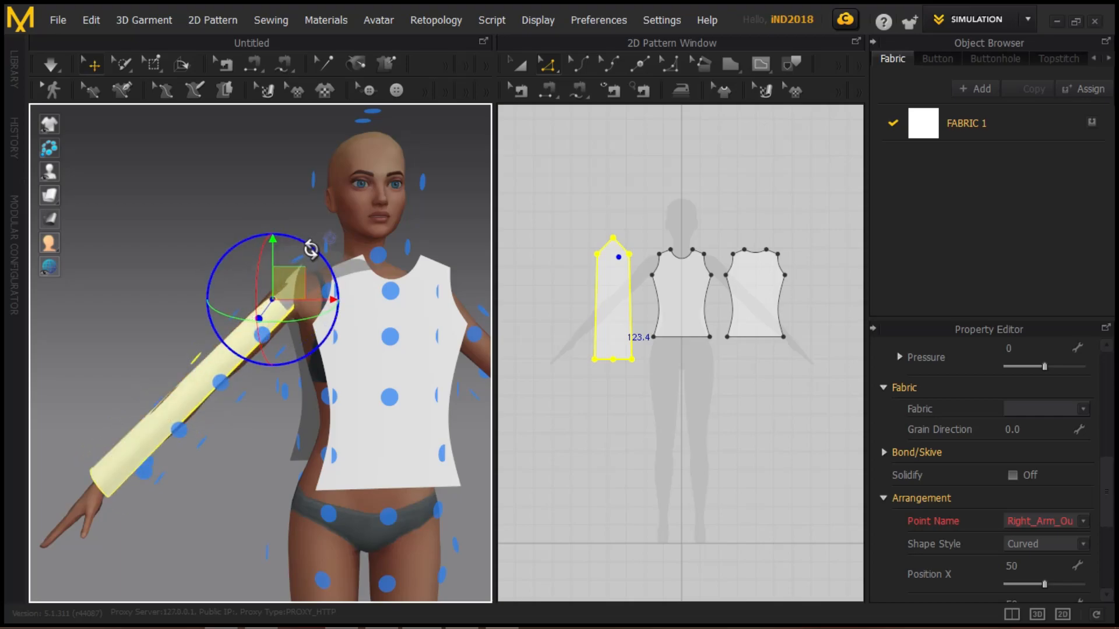
mouse_move(307, 243)
mouse_down()
mouse_move(286, 250)
mouse_move(316, 243)
mouse_up()
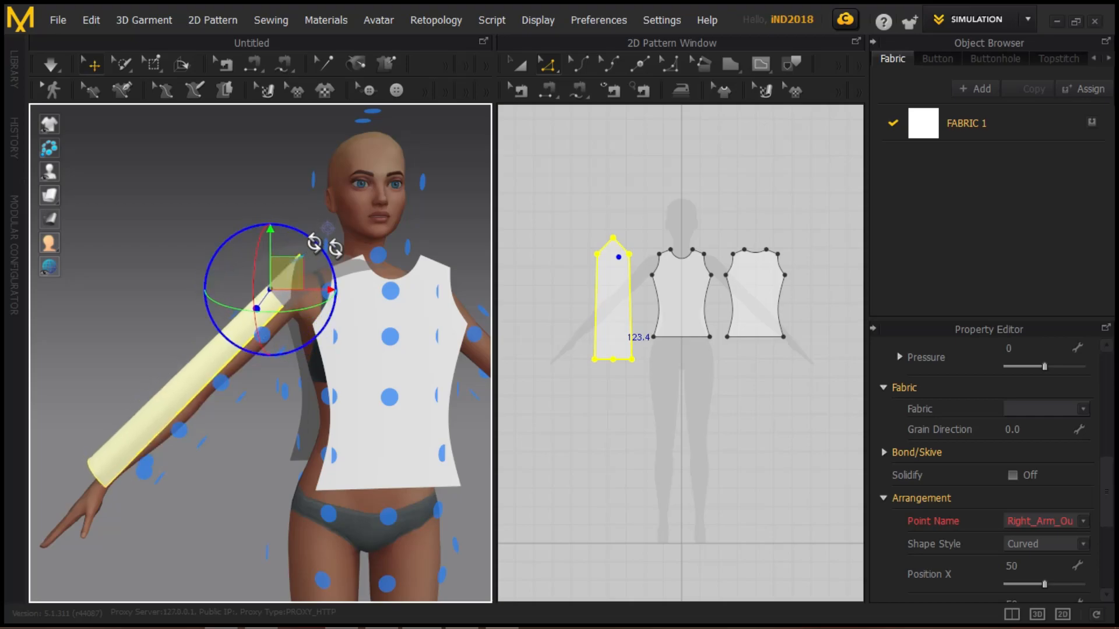
- Move the back bodice pattern farther away from the front bodice to make room for a second sleeve
middle_drag(554, 227, 528, 210)
click(514, 71)
drag(718, 273, 763, 271)
- Paste a mirrored copy of the sleeve pattern between the front and back bodices, clear of both
drag(593, 295, 708, 284)
click(648, 319)
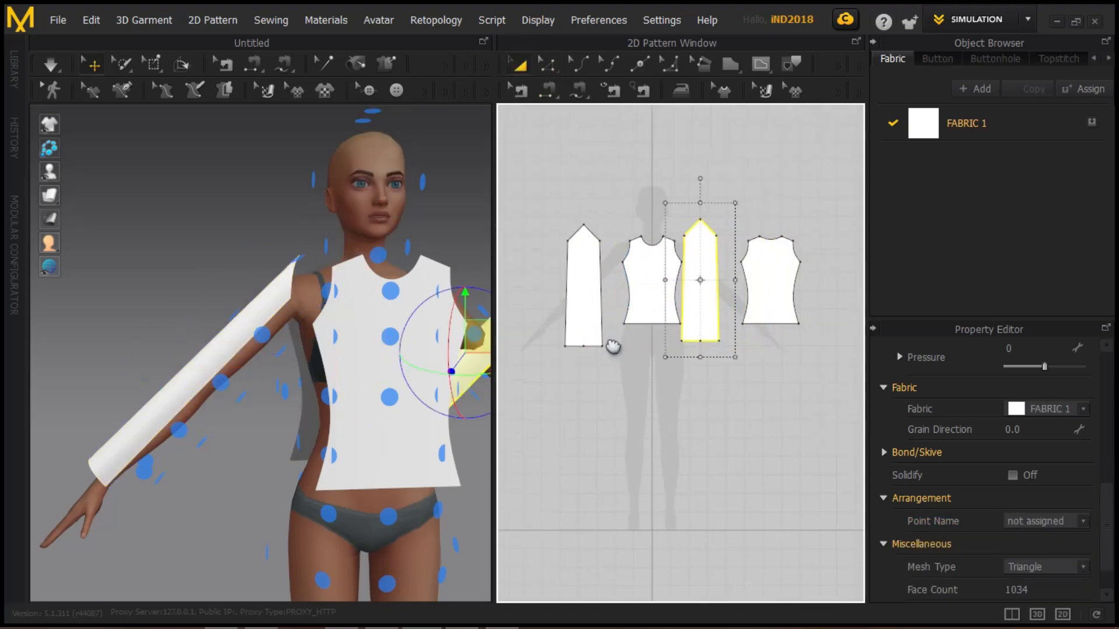
scroll(697, 292, up, 4)
scroll(717, 350, down, 2)
drag(704, 349, 725, 350)
- Flip the copied sleeve horizontally in 3D and position it around the avatar's left arm
right_drag(484, 420, 338, 374)
right_click(347, 274)
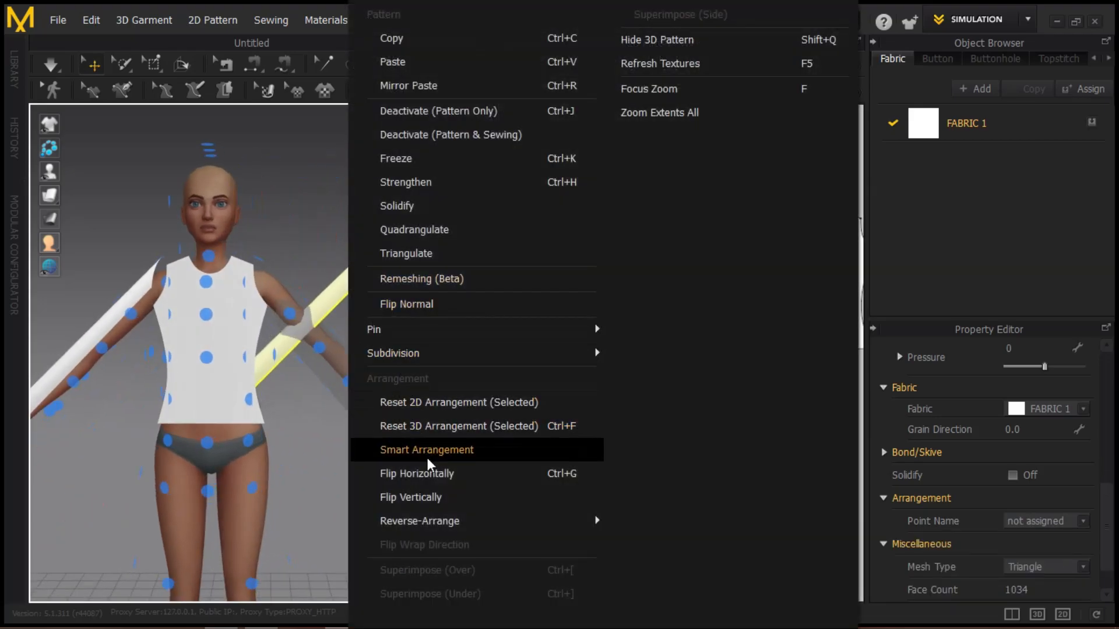
click(426, 454)
right_drag(425, 454, 298, 318)
drag(298, 317, 336, 374)
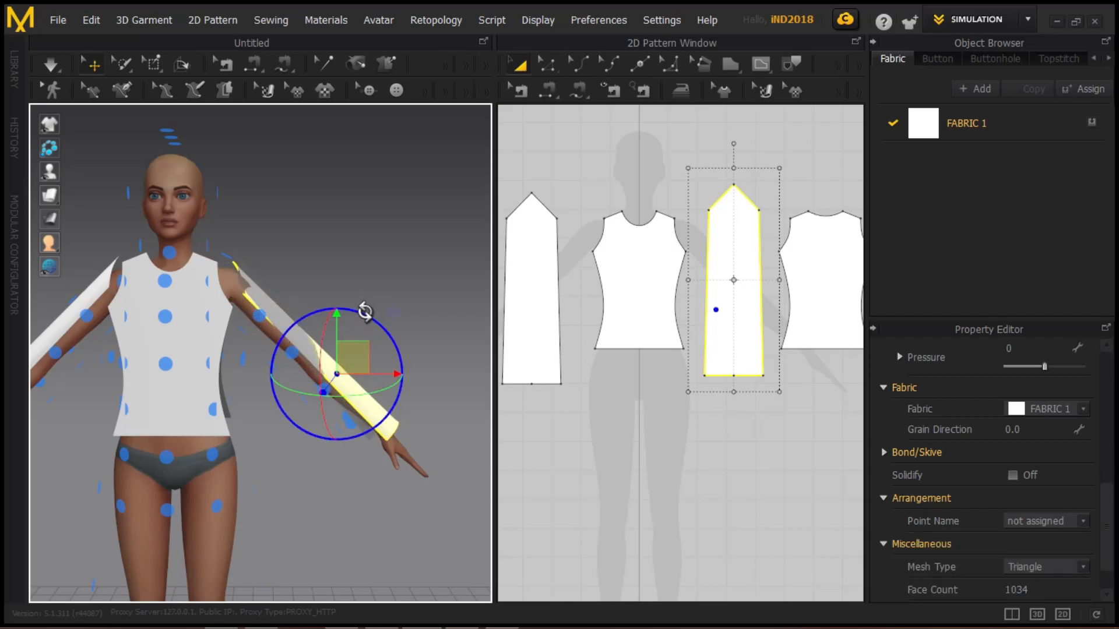
- Check the left sleeve's placement from the side and hide the avatar's arrangement points
right_drag(369, 310, 107, 206)
mouse_move(49, 171)
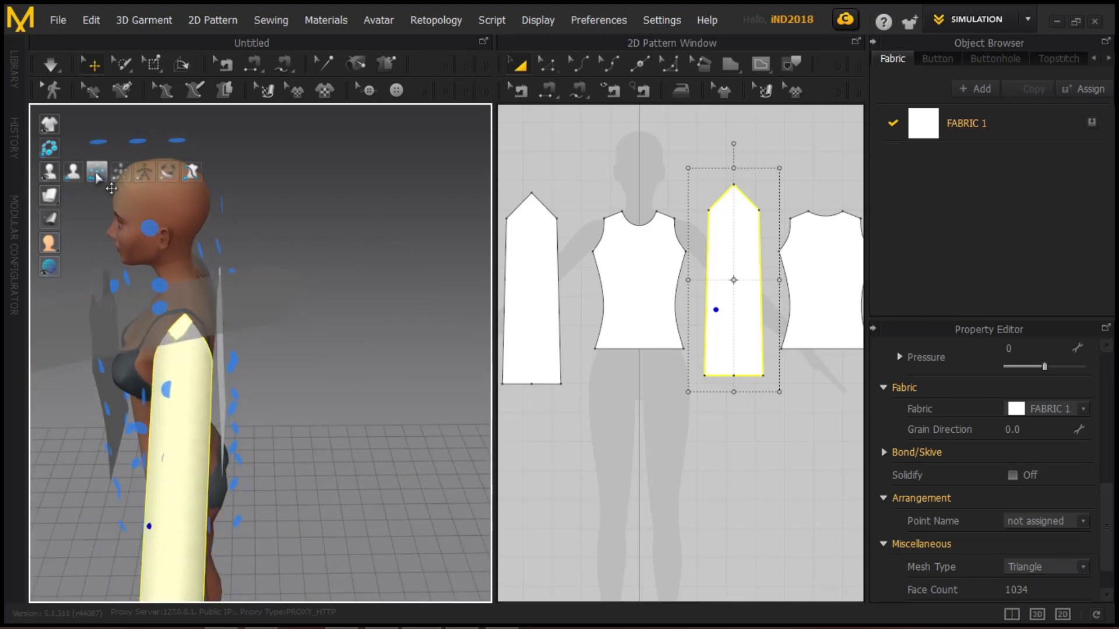
click(100, 172)
- Sew the front bodice's left side edge to the matching side edge of the back bodice using Segment Sewing
key(2)
key(n)
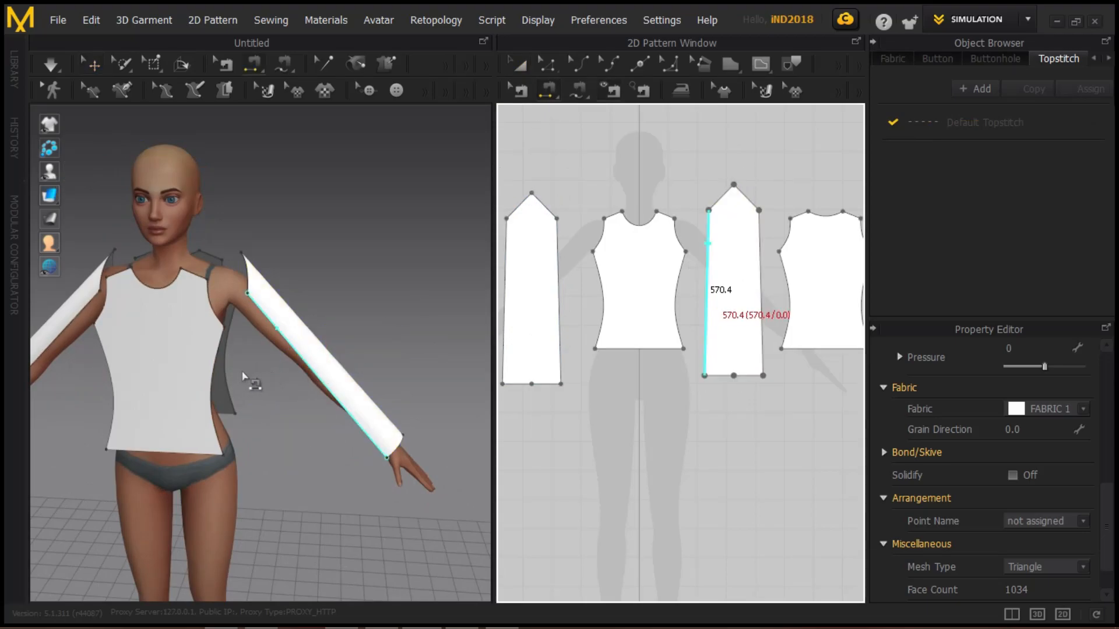
scroll(244, 376, up, 5)
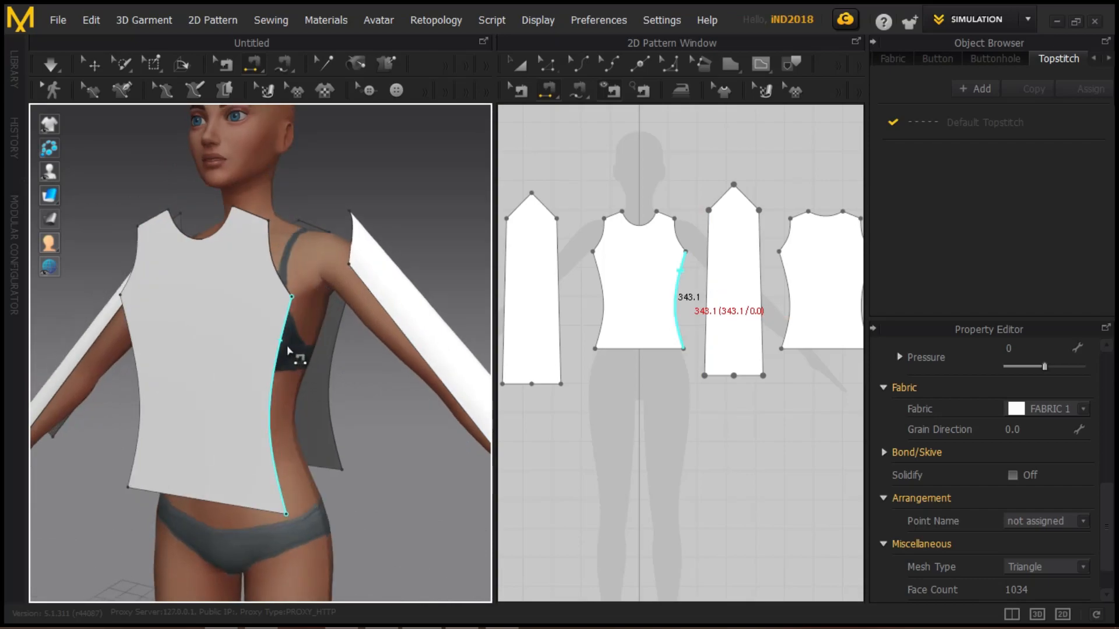
click(277, 339)
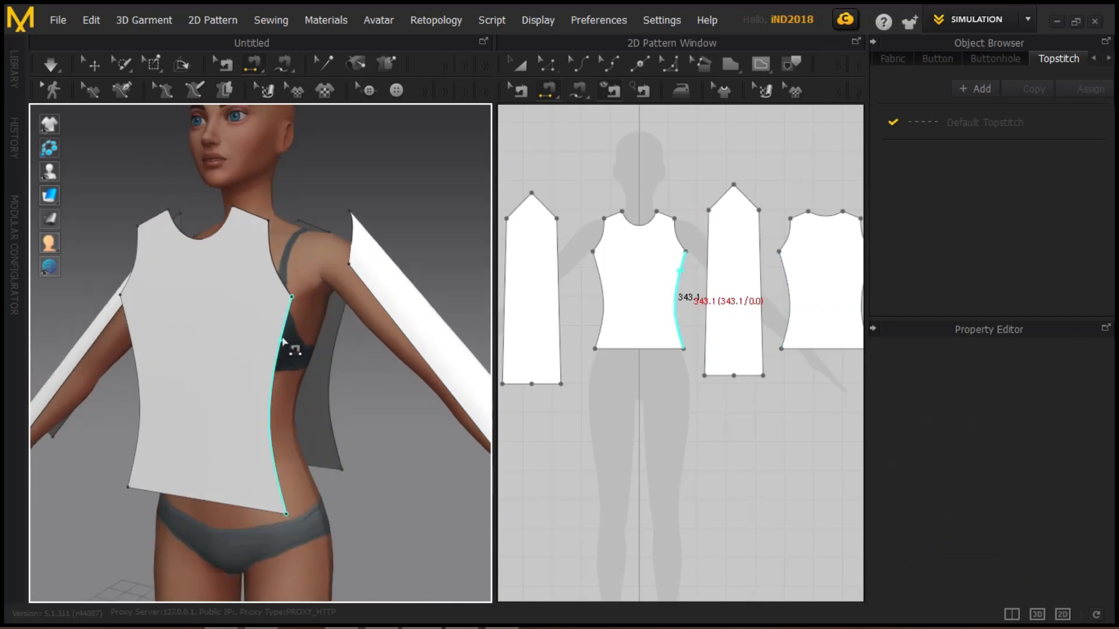
scroll(394, 311, up, 3)
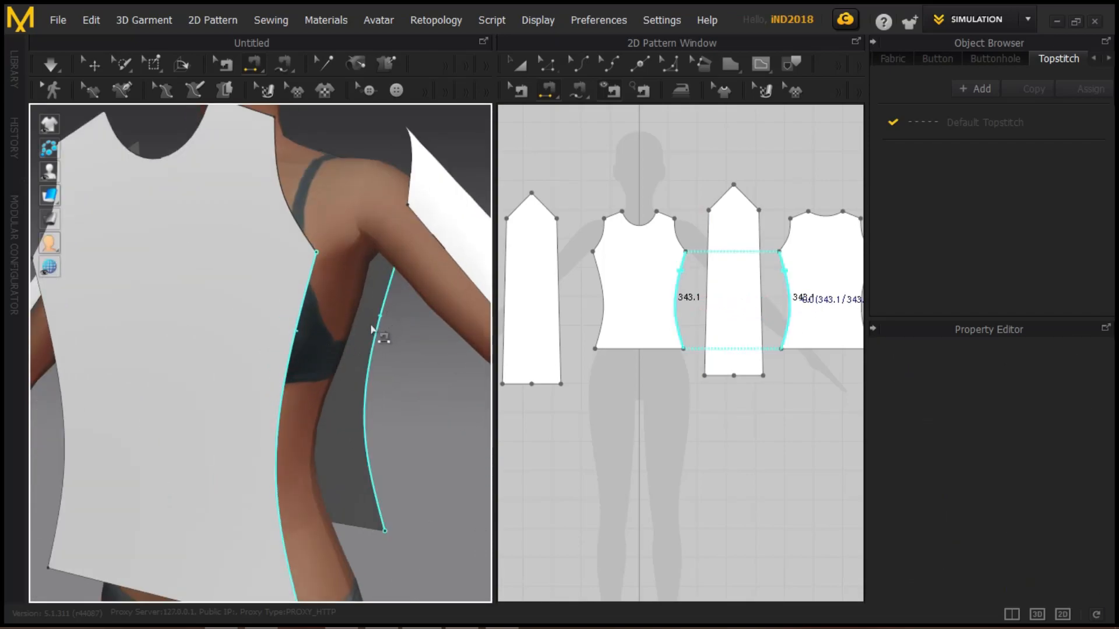
click(301, 365)
scroll(307, 367, down, 3)
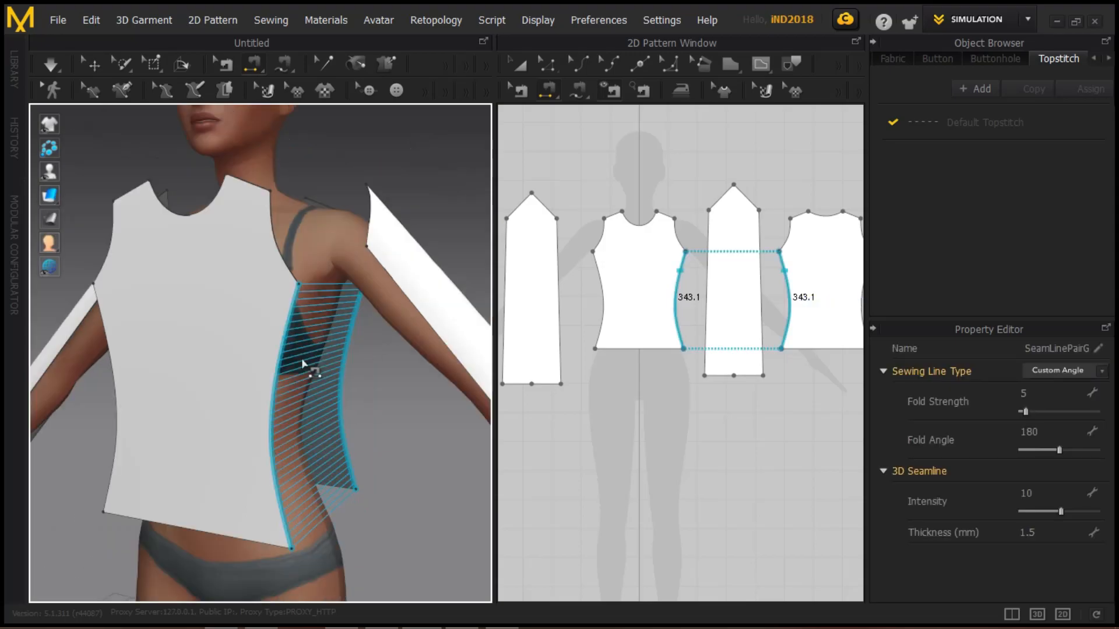
- Sew the left sleeve's front slanted edge to the front bodice's left armhole, and its two long edges together
right_drag(307, 367, 279, 305)
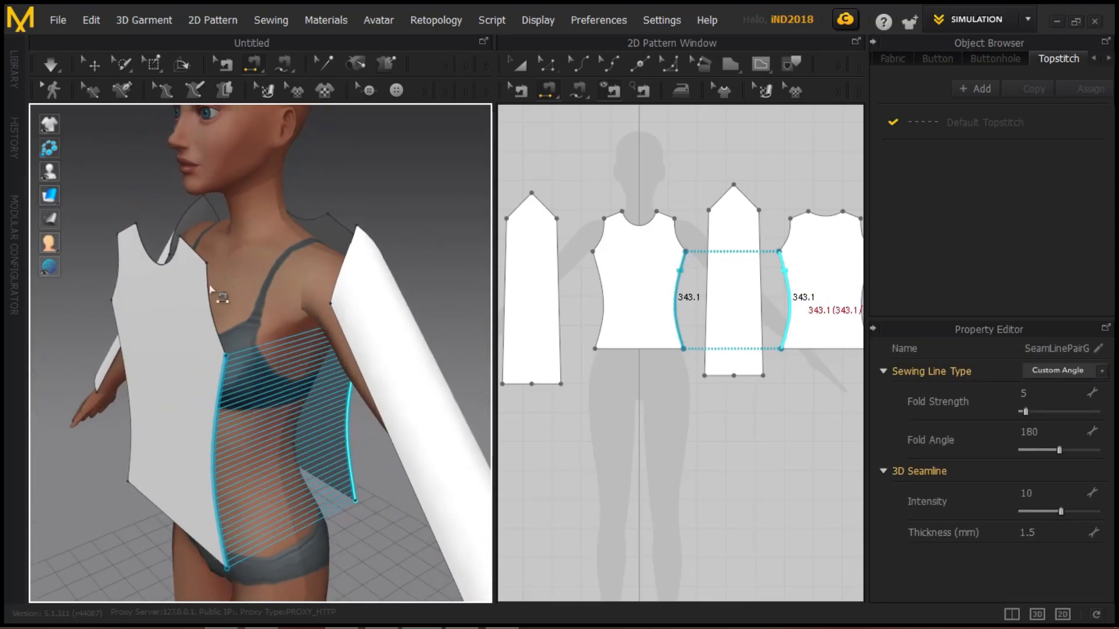
click(213, 289)
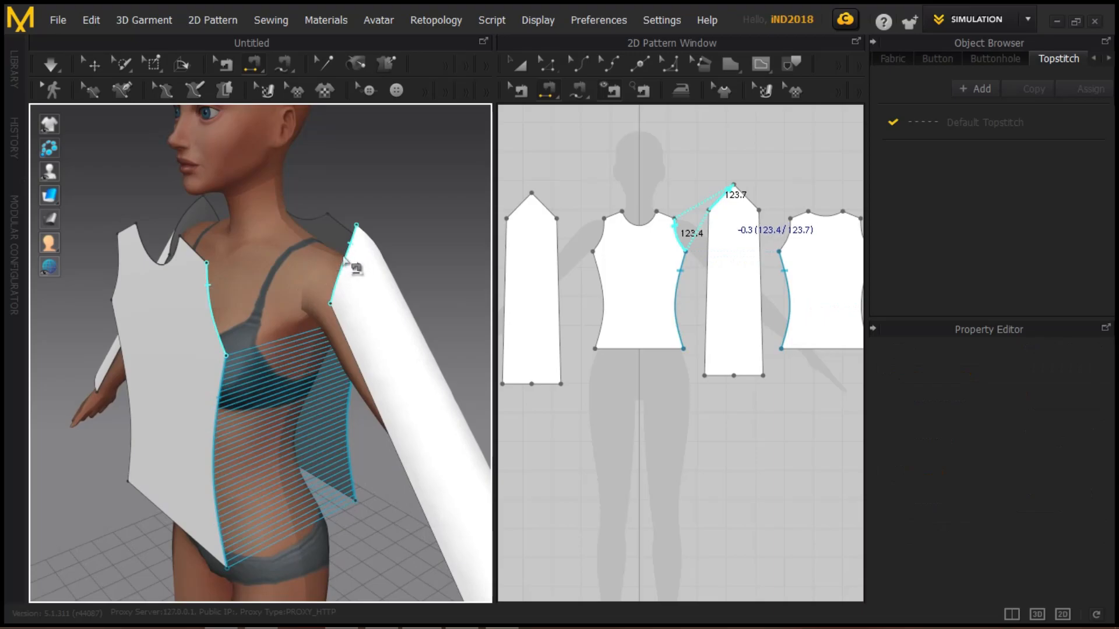
click(151, 398)
right_drag(150, 398, 406, 341)
click(105, 299)
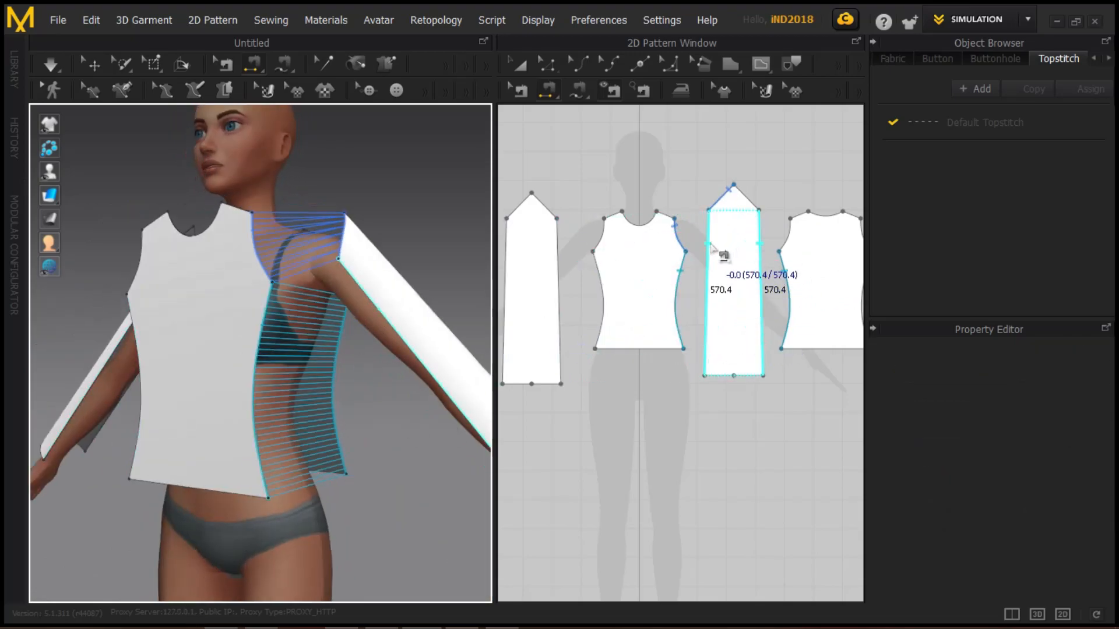
click(367, 295)
- Sew the right sleeve's two long edges together, and its front slanted edge to the front bodice's right armhole
right_drag(220, 342, 262, 344)
click(615, 298)
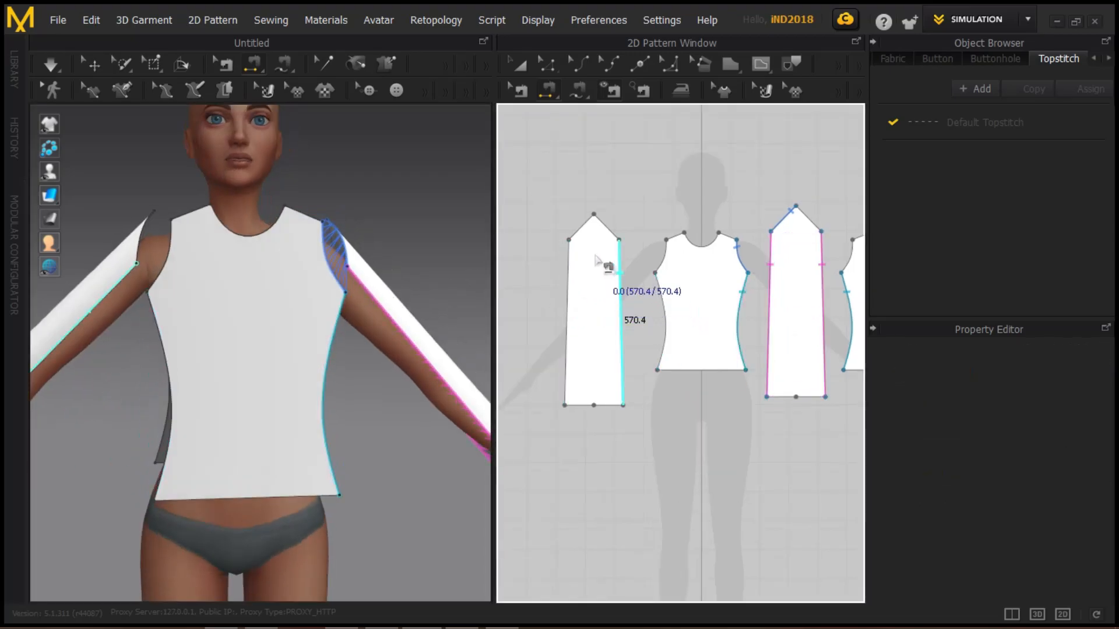
click(570, 291)
click(604, 244)
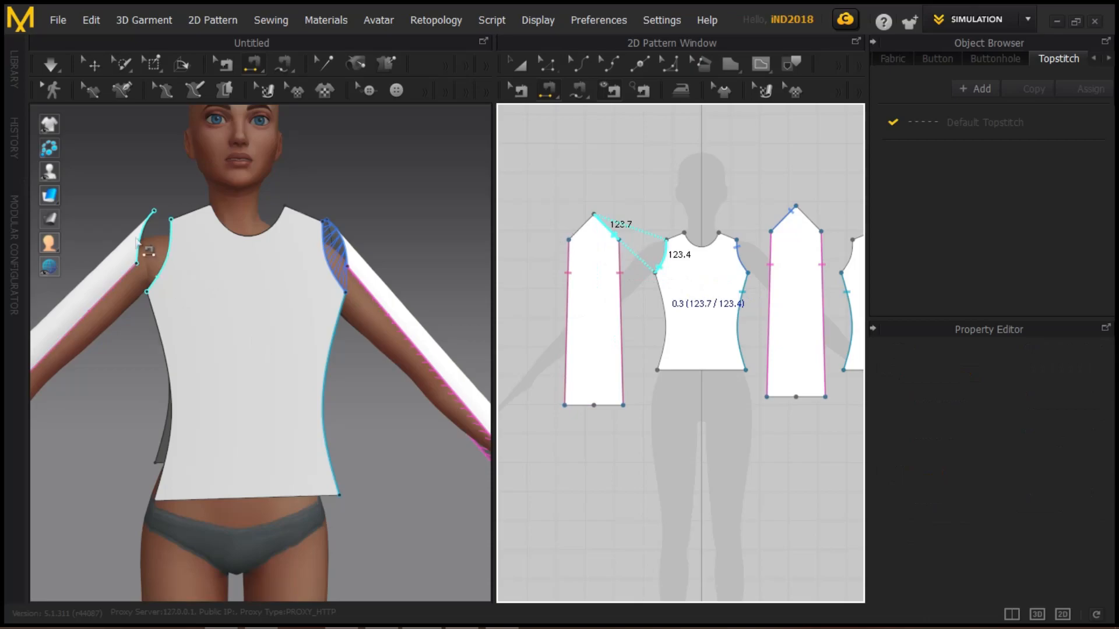
click(149, 252)
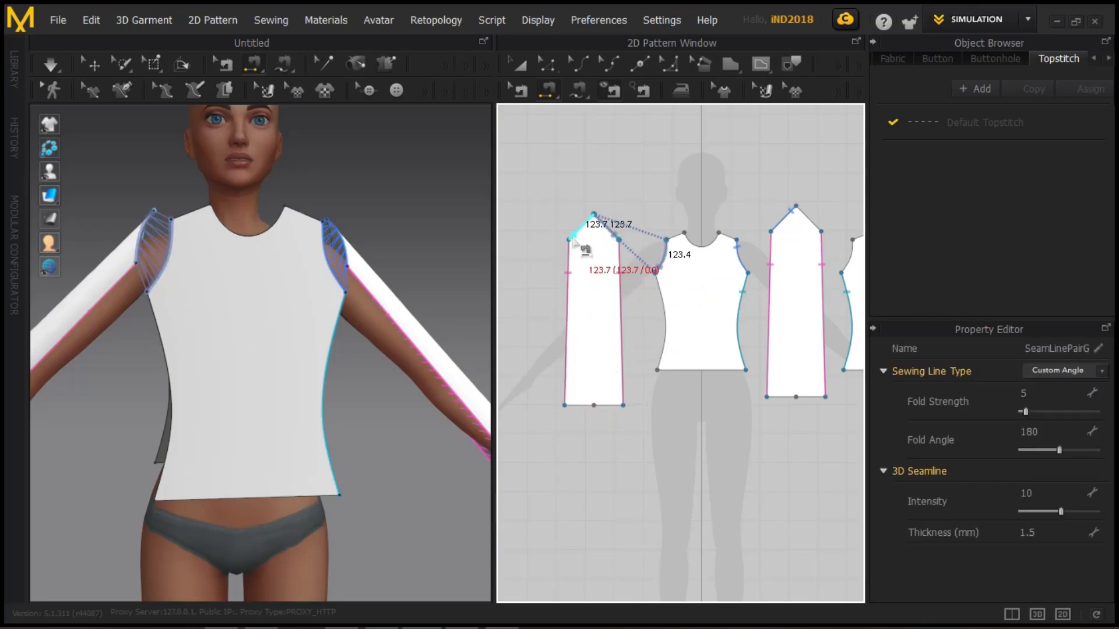
- Try to sew the right sleeve's back slanted edge to the left sleeve's back slanted edge
click(575, 241)
middle_drag(729, 251, 692, 247)
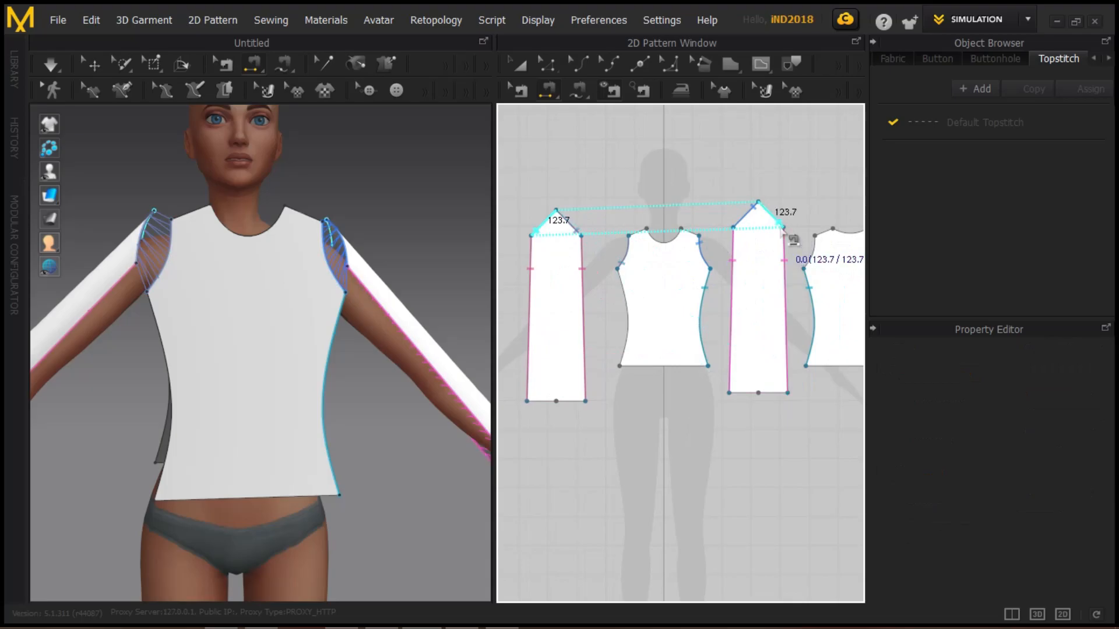
click(796, 231)
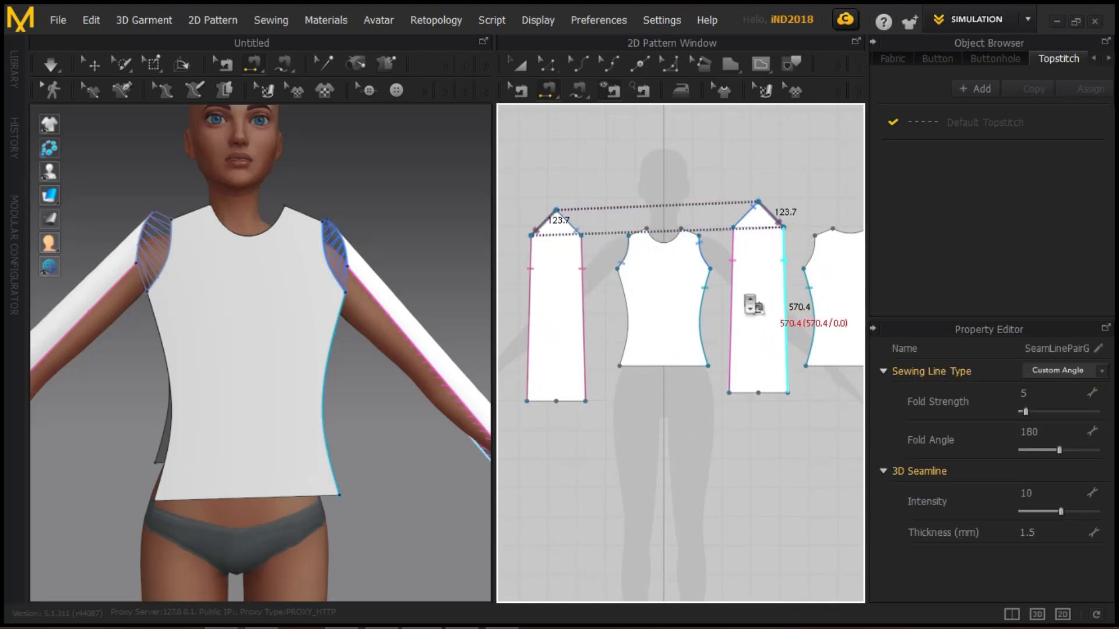
- Sew the back slanted edges of the right and left sleeves to the matching armholes of the back bodice
scroll(750, 305, down, 2)
right_drag(349, 332, 8, 375)
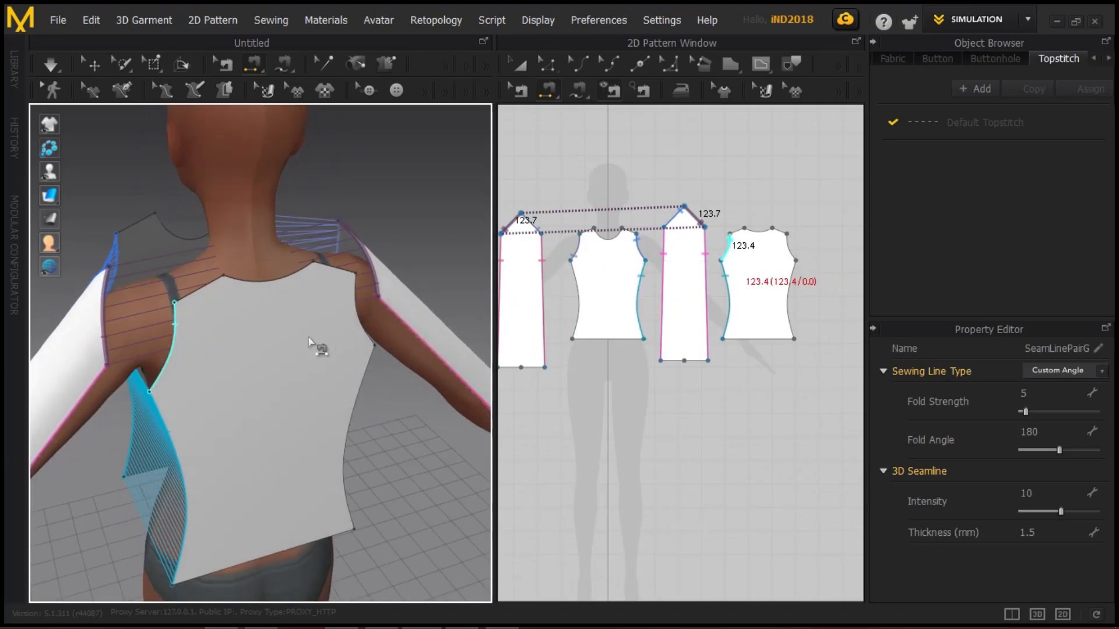
middle_drag(575, 254, 622, 265)
click(561, 233)
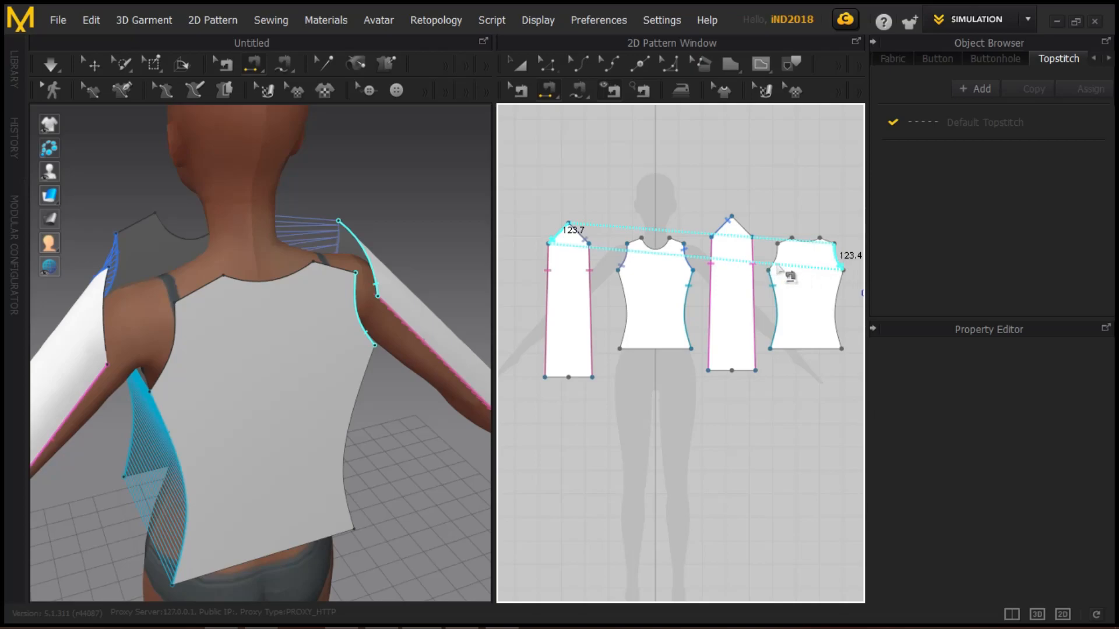
click(778, 268)
click(745, 230)
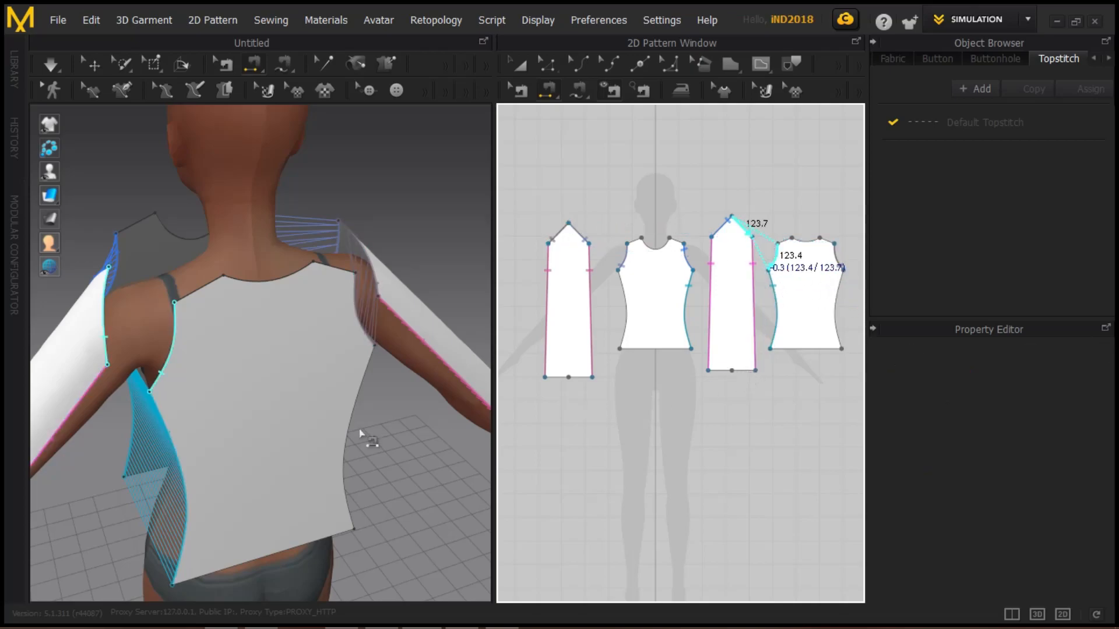
click(163, 350)
- Sew the left shoulder edge of the front bodice to the left shoulder edge of the back bodice
right_drag(187, 439, 425, 412)
scroll(598, 265, up, 6)
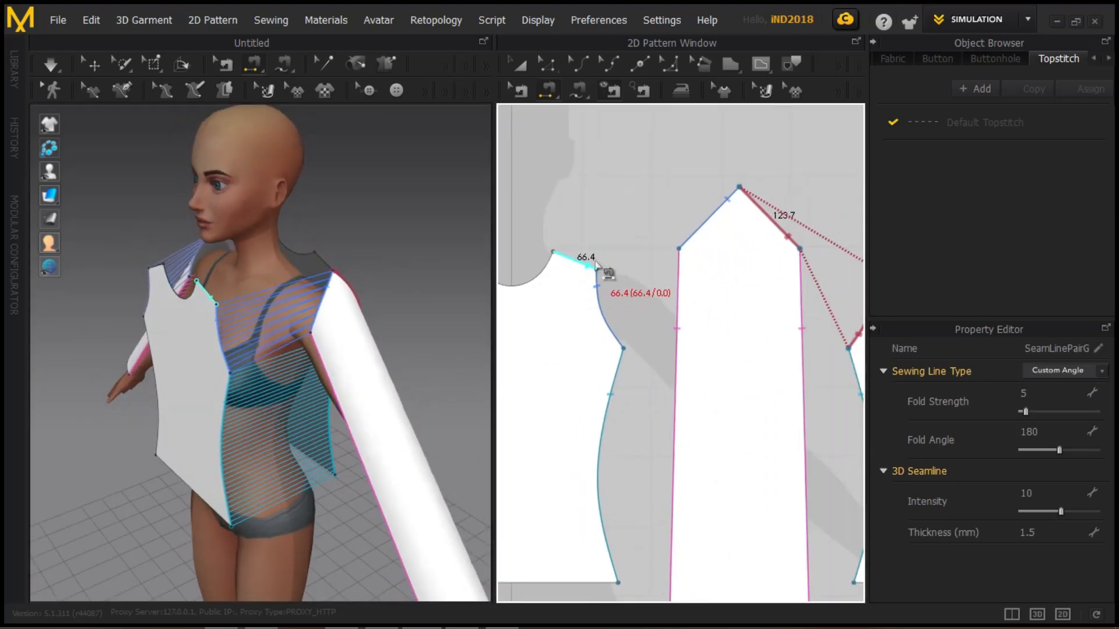
click(596, 265)
right_drag(675, 258, 550, 229)
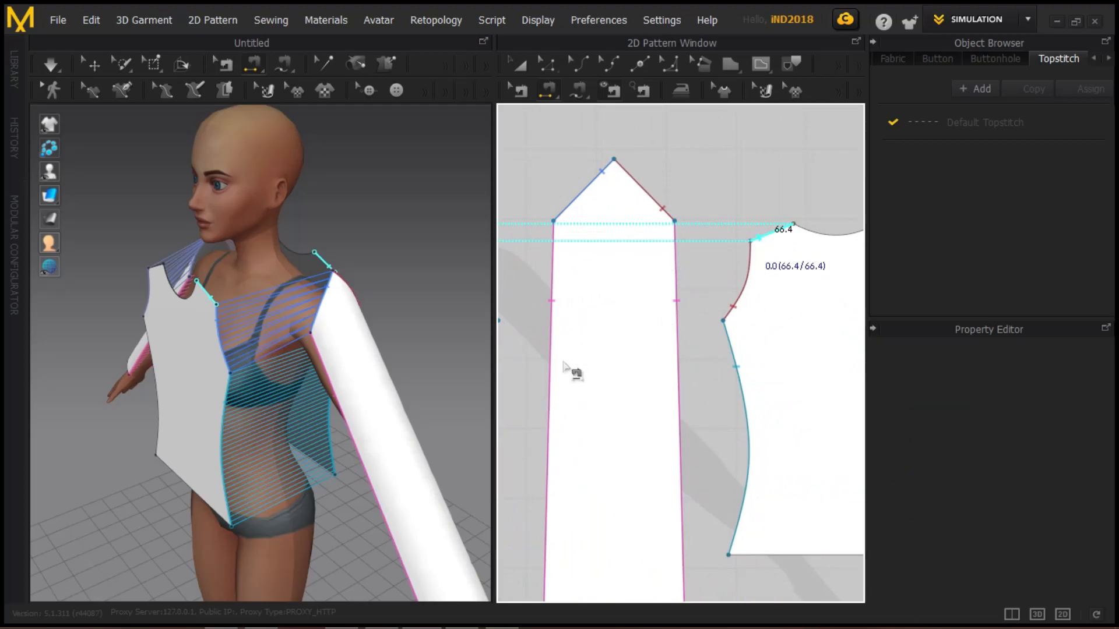
click(564, 367)
- Sew the front and back bodices together along the right shoulder edges and the right side edges
scroll(564, 367, down, 5)
scroll(711, 250, up, 4)
scroll(664, 262, down, 4)
scroll(665, 262, up, 6)
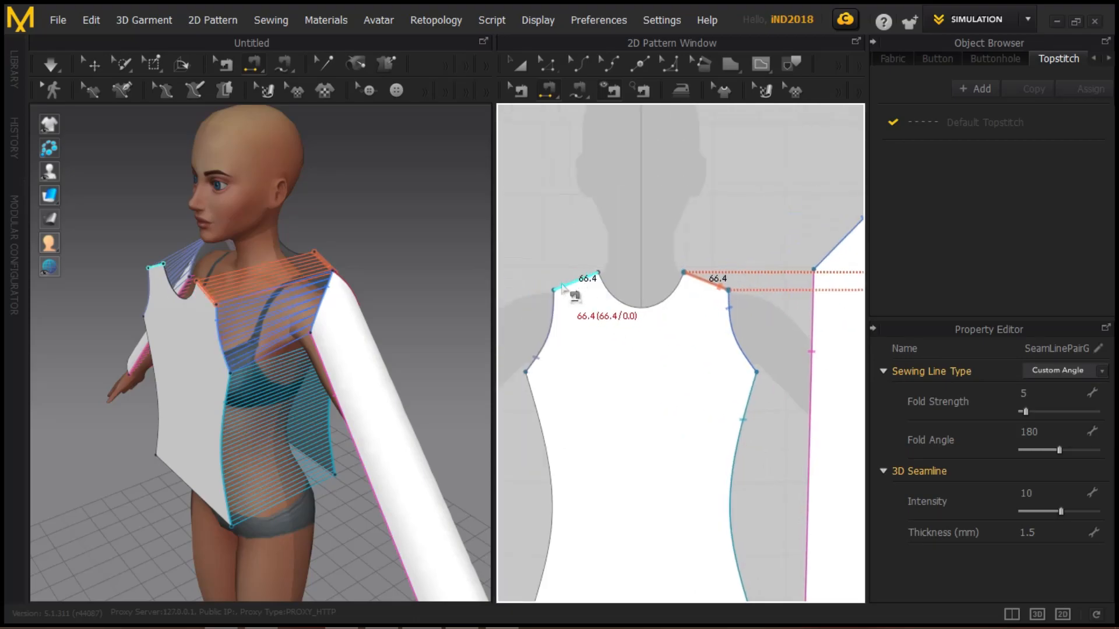
click(562, 286)
scroll(563, 287, down, 3)
middle_drag(609, 294, 510, 294)
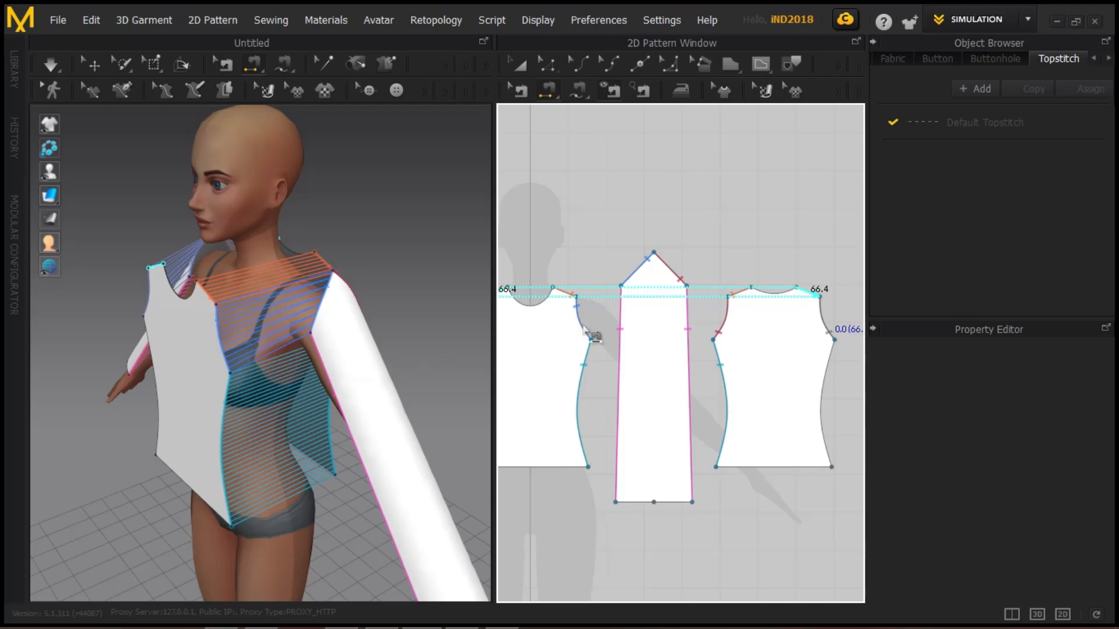
click(585, 330)
right_drag(495, 326, 169, 303)
click(158, 296)
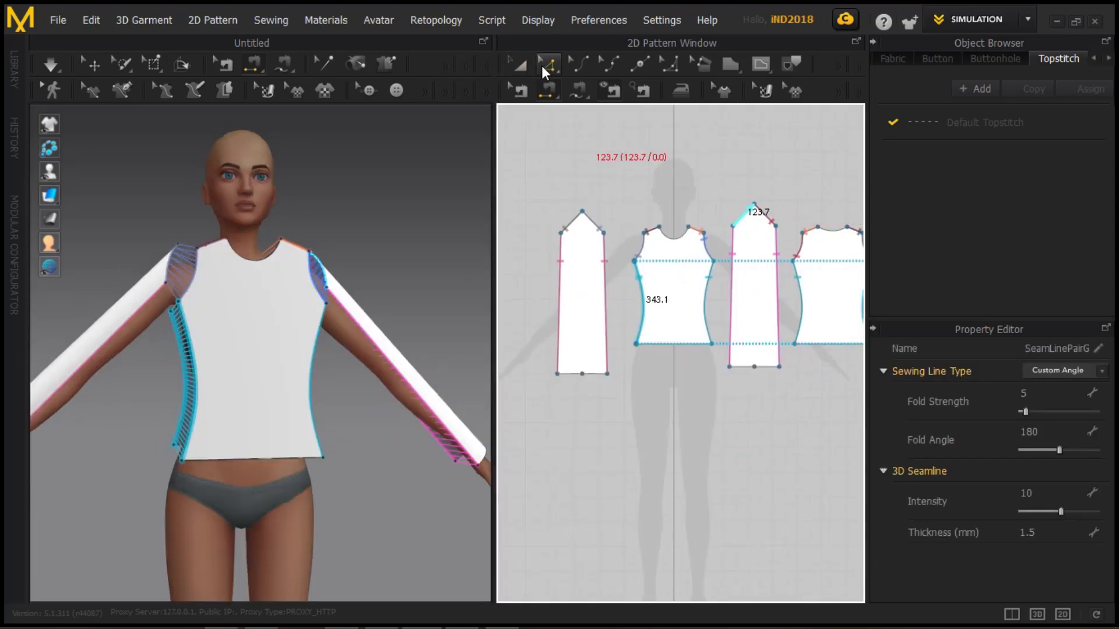
- Set the particle distance of both sleeves to 10 mm and their mesh type to Quad
click(520, 64)
click(767, 280)
scroll(1061, 554, up, 2)
scroll(1061, 555, up, 3)
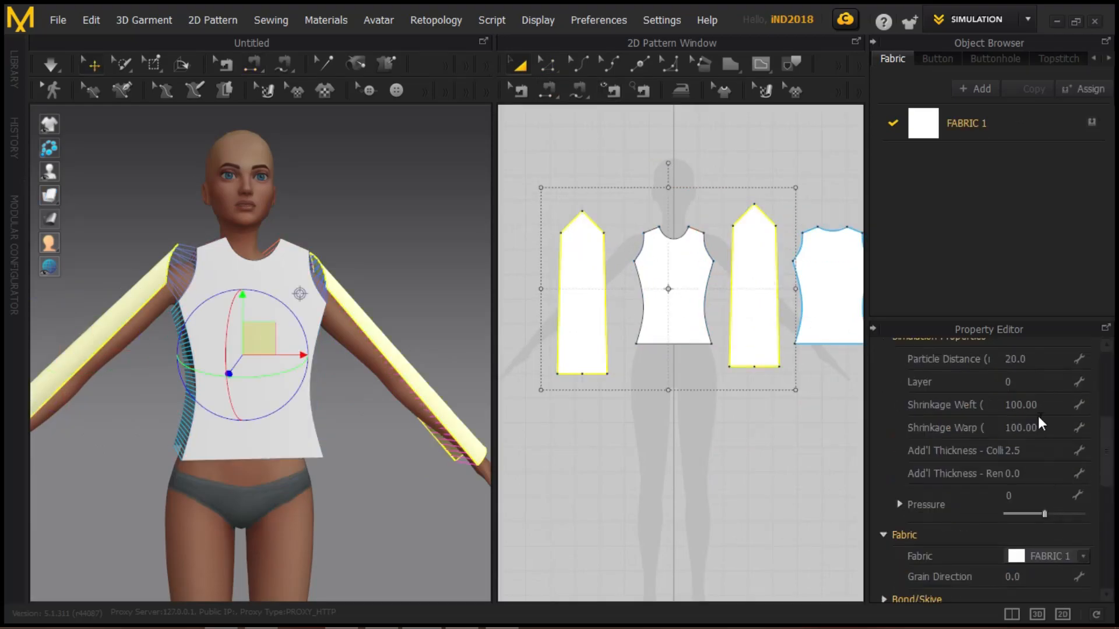
click(1033, 379)
click(1040, 358)
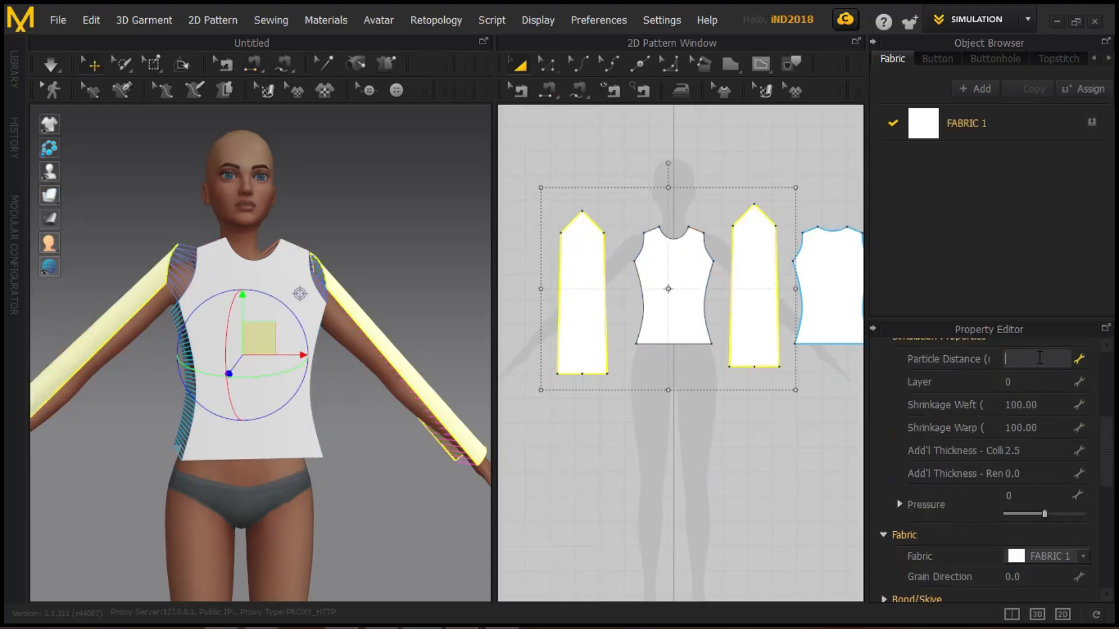
text(10)
scroll(945, 441, down, 5)
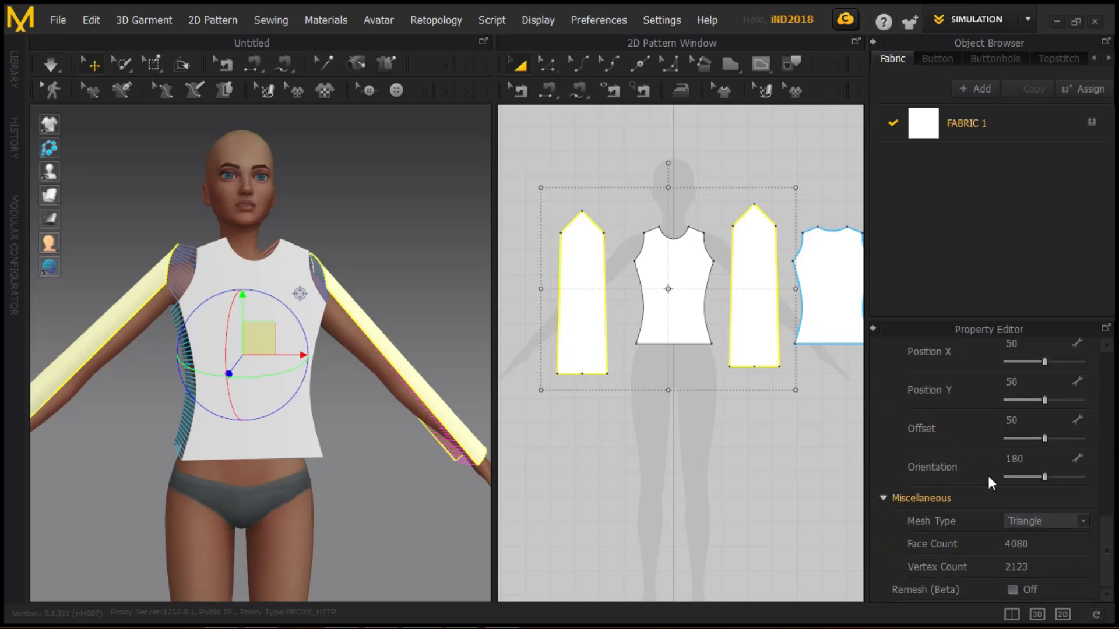
click(1060, 524)
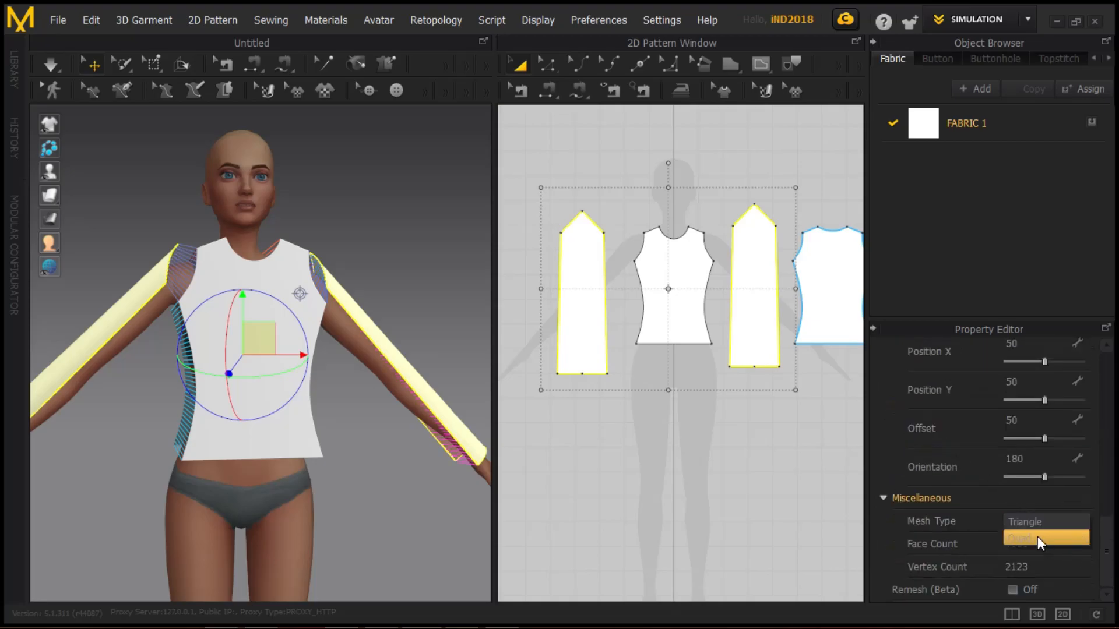
click(904, 478)
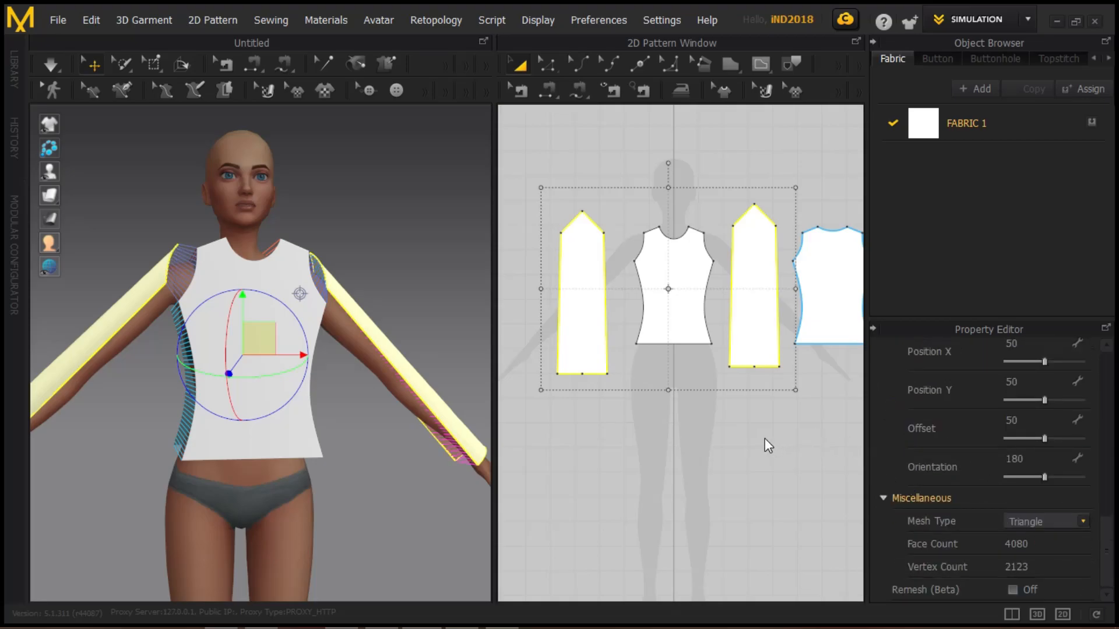
- Select all four pattern pieces and set their additional collision thickness to 3.5 mm
scroll(690, 396, down, 3)
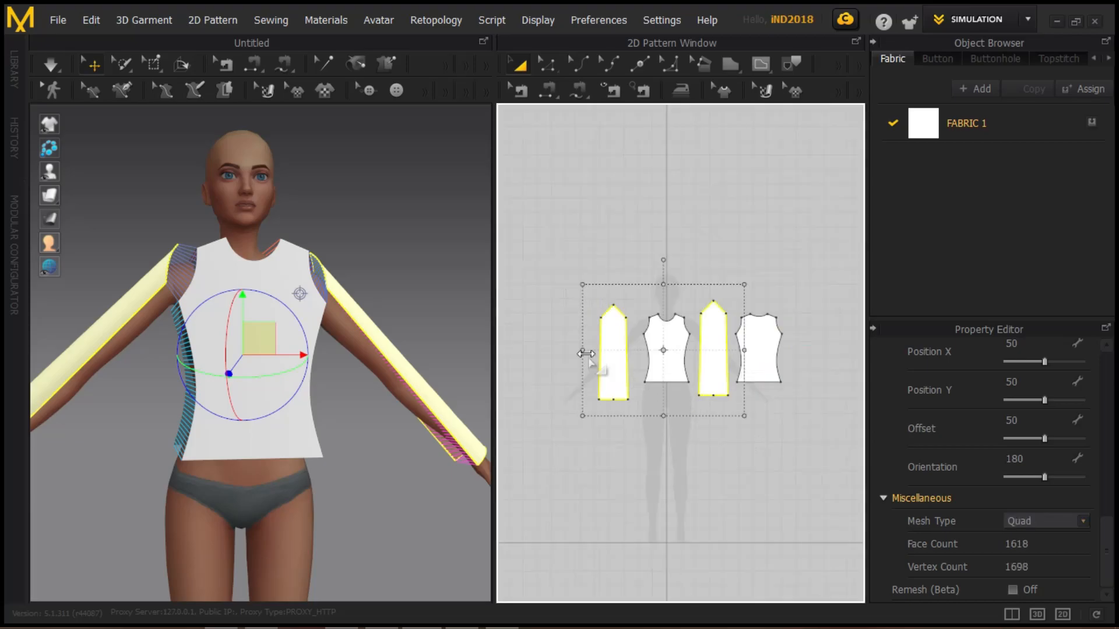
click(530, 236)
drag(530, 236, 806, 458)
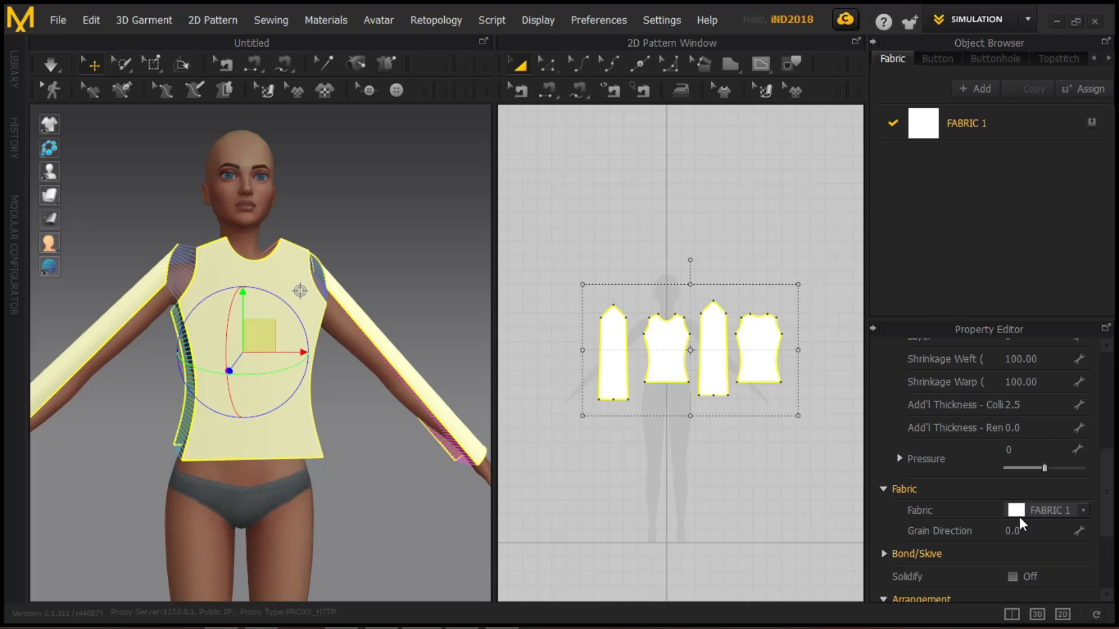
scroll(1020, 516, up, 2)
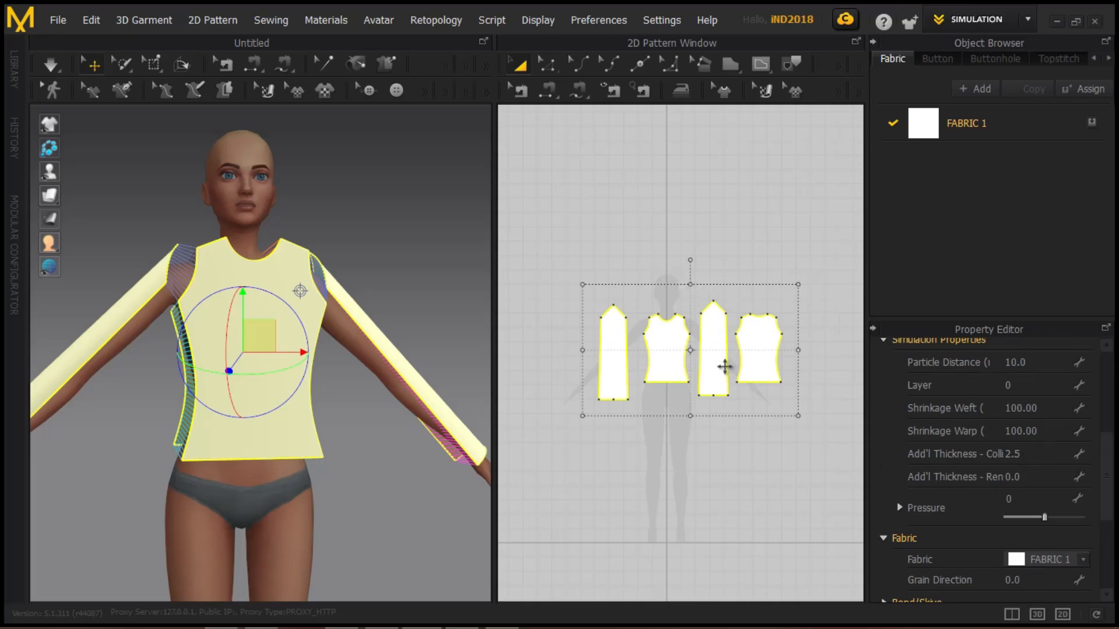
scroll(727, 371, up, 2)
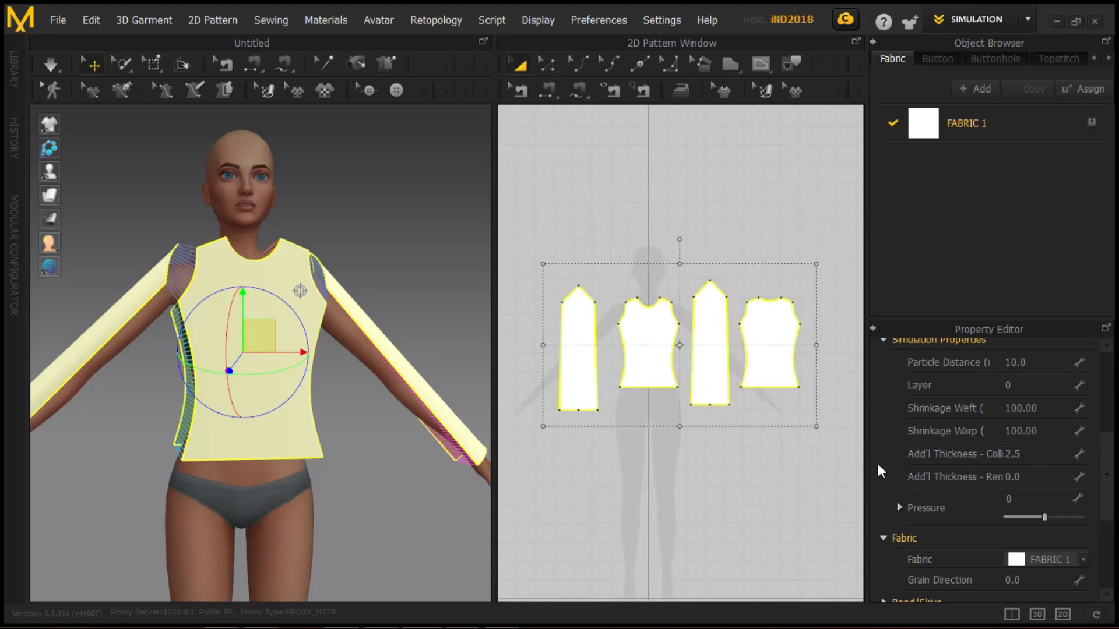
drag(865, 462, 726, 498)
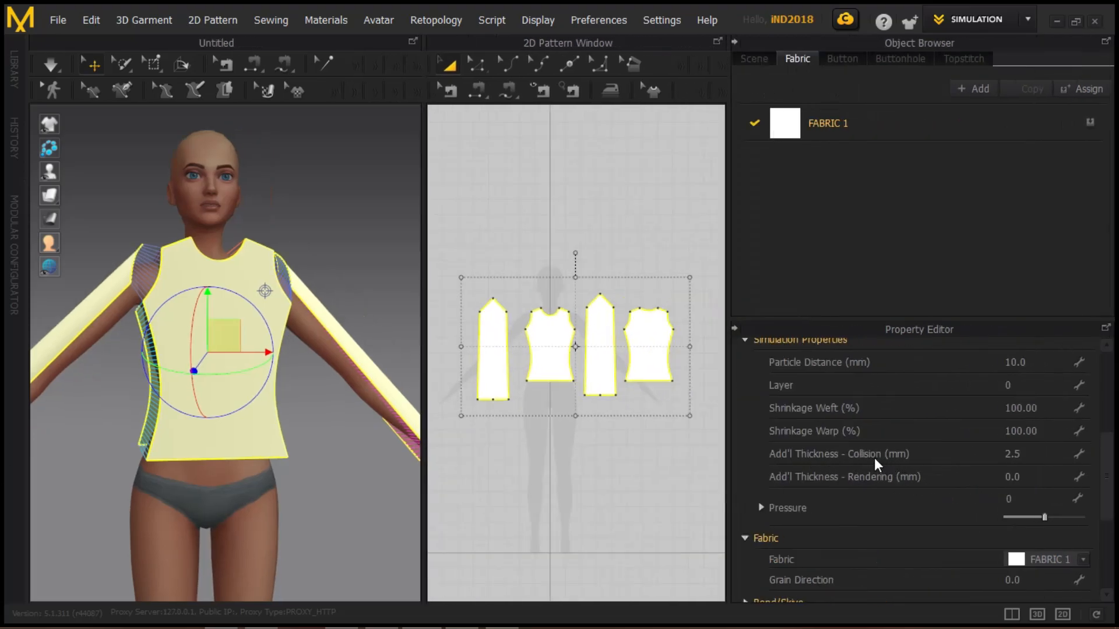
click(1030, 455)
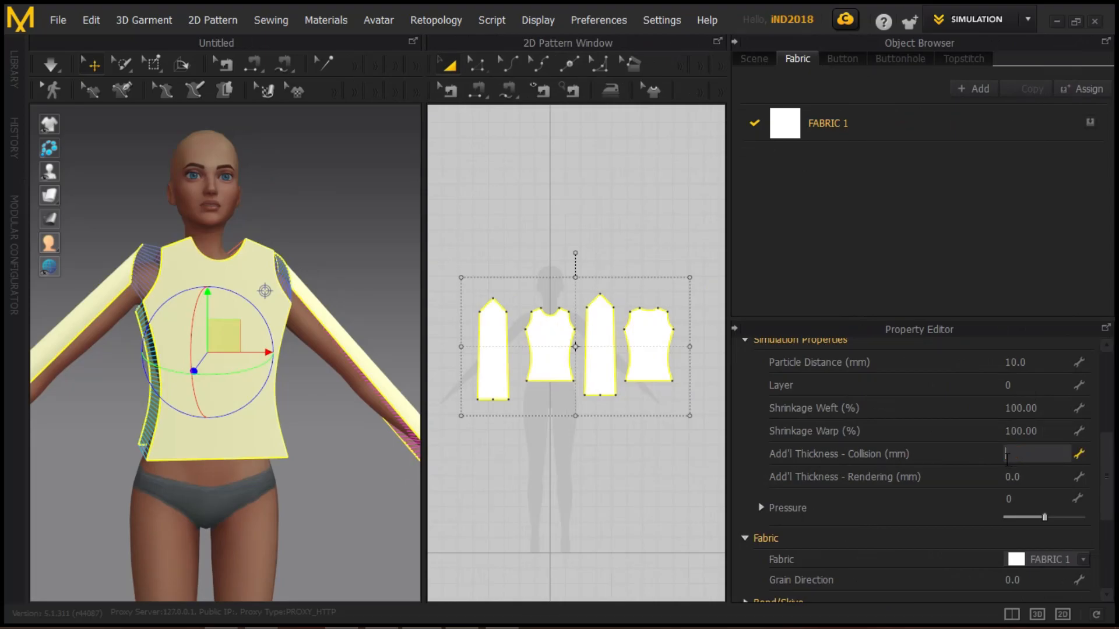
text(3.4)
key(BackSpace)
text(5)
key(Return)
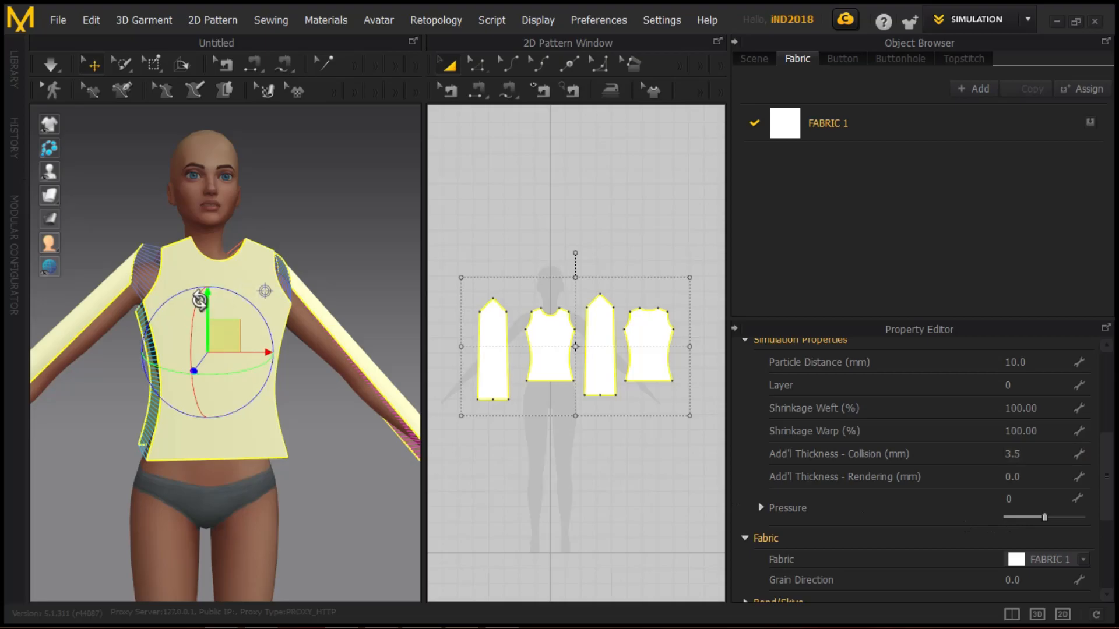
- Simulate the garment's draping and tug at the fabric around the avatar's left armhole
right_drag(259, 214, 242, 275)
scroll(238, 280, up, 3)
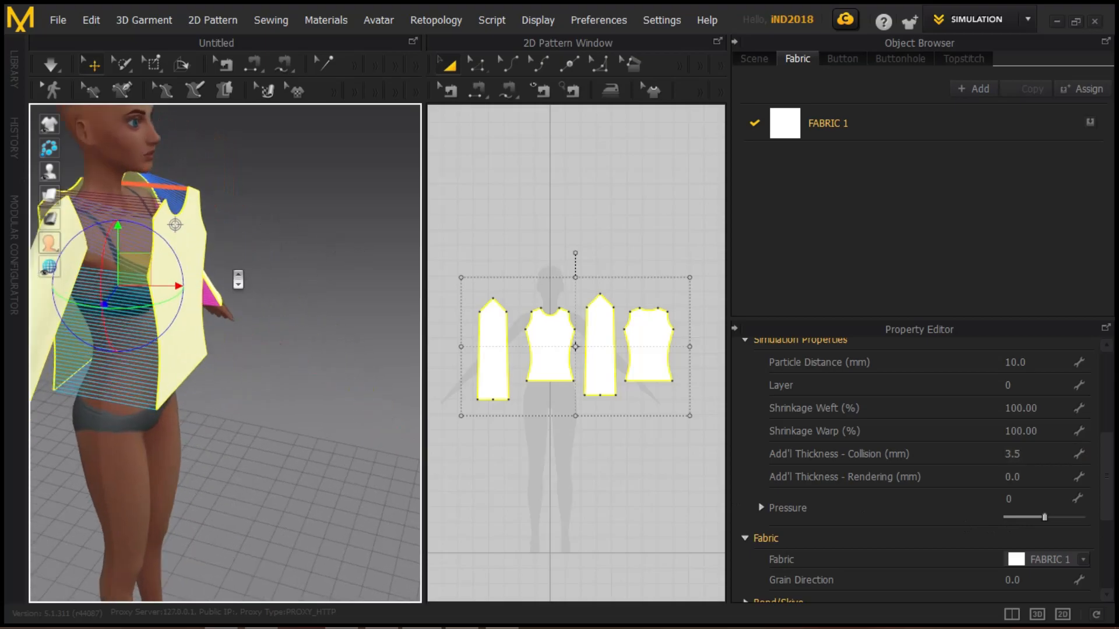
right_drag(287, 379, 155, 373)
key(space)
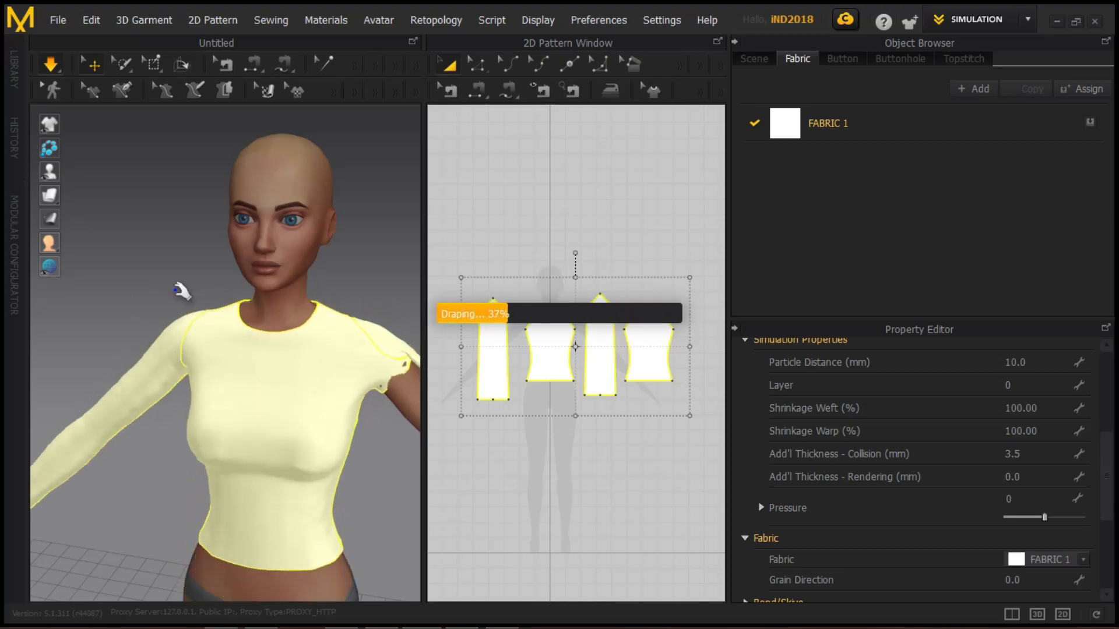
scroll(250, 350, up, 5)
scroll(207, 332, down, 3)
scroll(207, 313, up, 8)
middle_drag(208, 313, 315, 373)
click(146, 228)
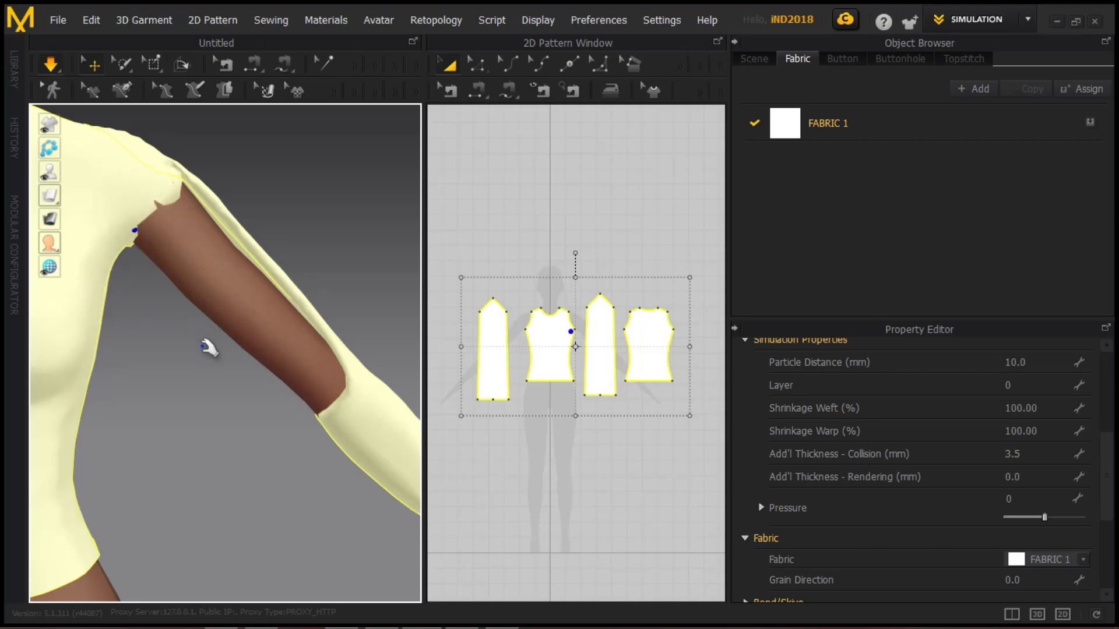
click(192, 400)
click(200, 233)
- Reposition the sleeve on the avatar's left arm lower, with its cap near the armpit
scroll(239, 276, down, 3)
click(237, 317)
middle_drag(264, 282, 220, 265)
drag(240, 255, 234, 251)
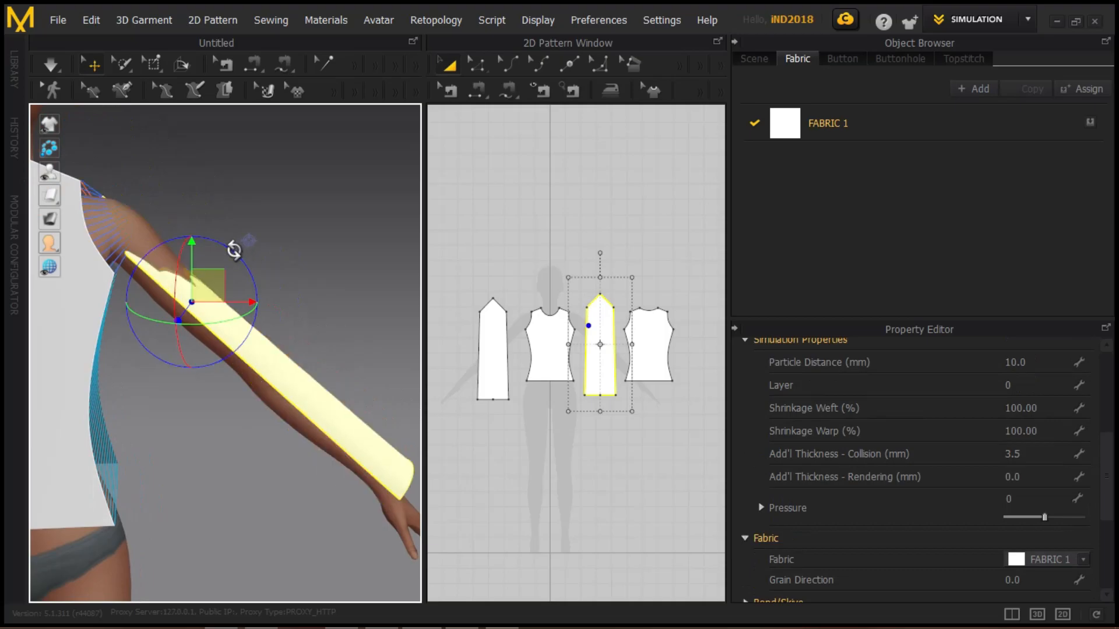
- Simulate the garment with the repositioned left sleeve, check the opposite sleeve, and undo the draping
middle_drag(245, 292, 448, 251)
scroll(444, 248, down, 6)
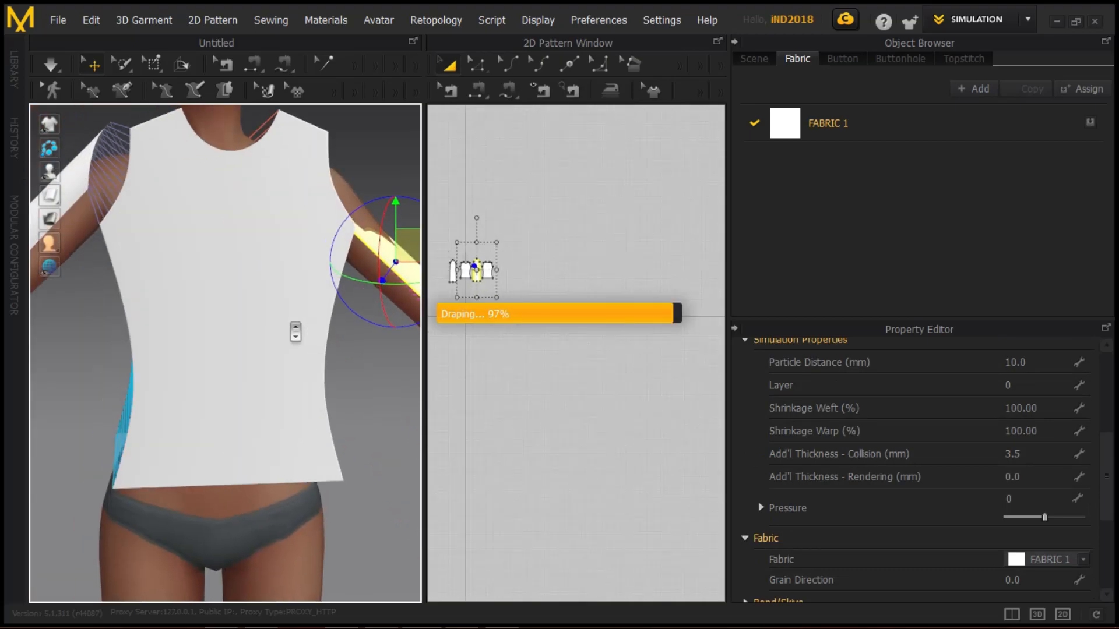
key(space)
scroll(295, 332, down, 5)
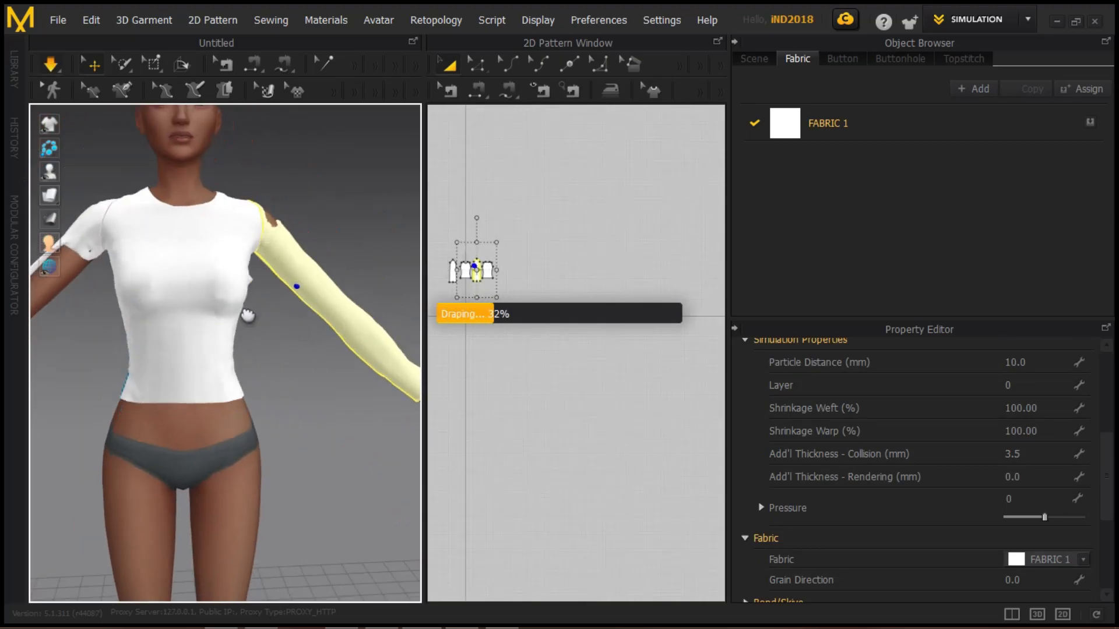
scroll(247, 315, down, 5)
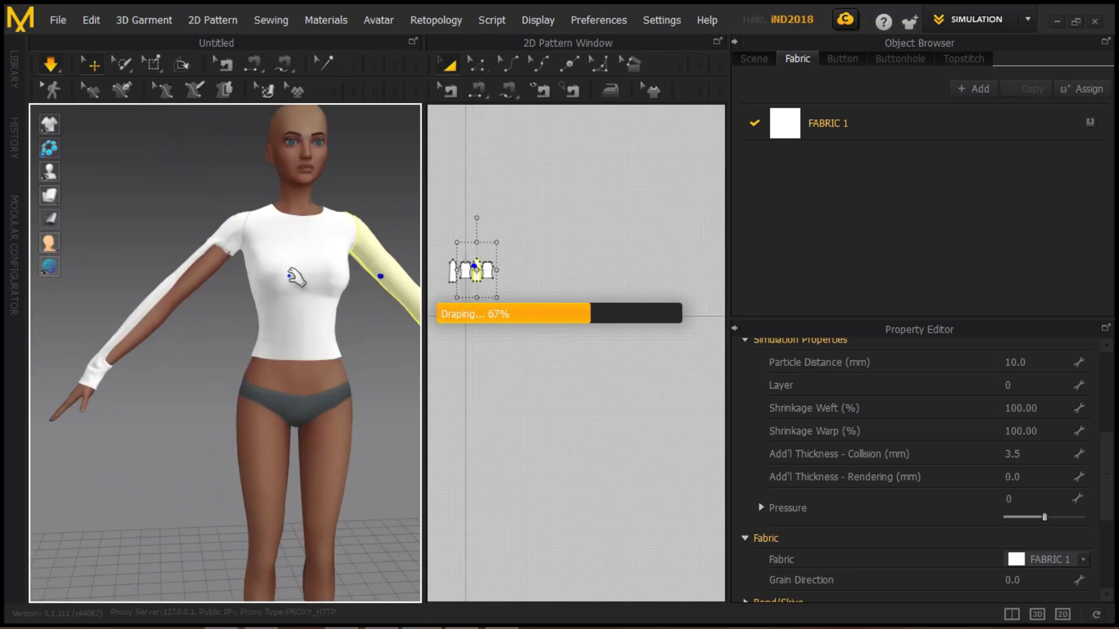
key(ctrl+z)
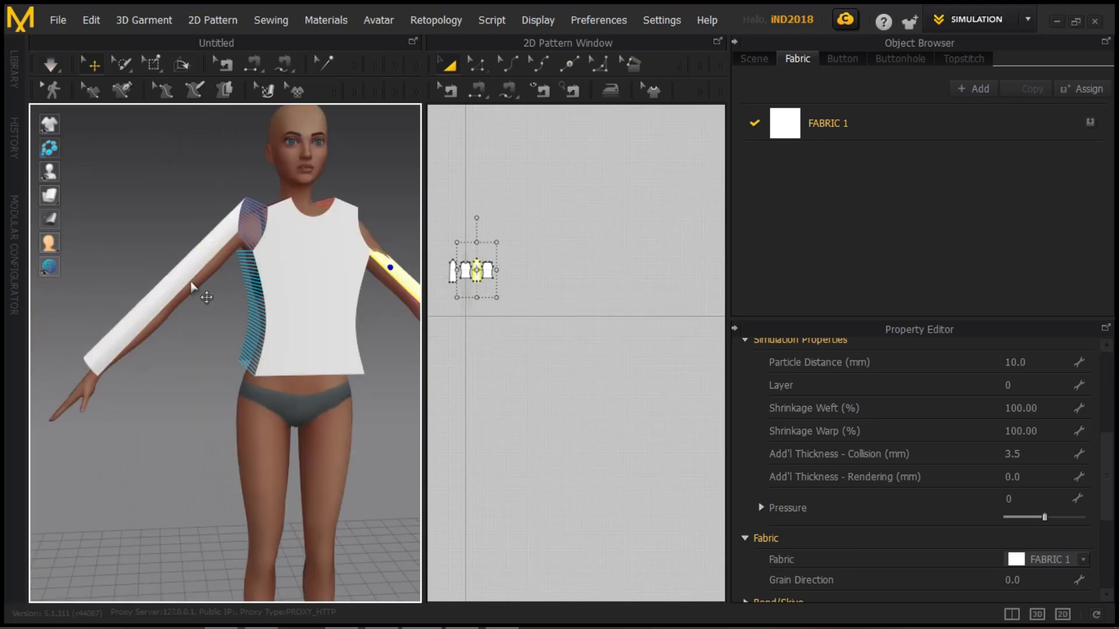
- Shift the sleeve on the avatar's right arm slightly lower and simulate the garment
click(174, 300)
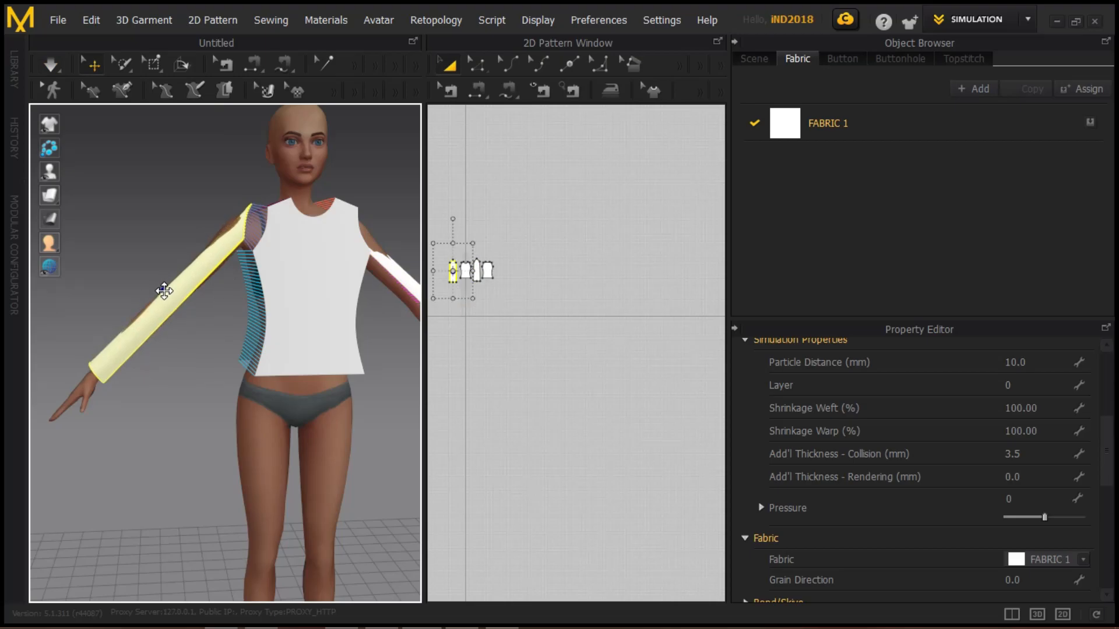
key(space)
middle_drag(362, 424, 262, 421)
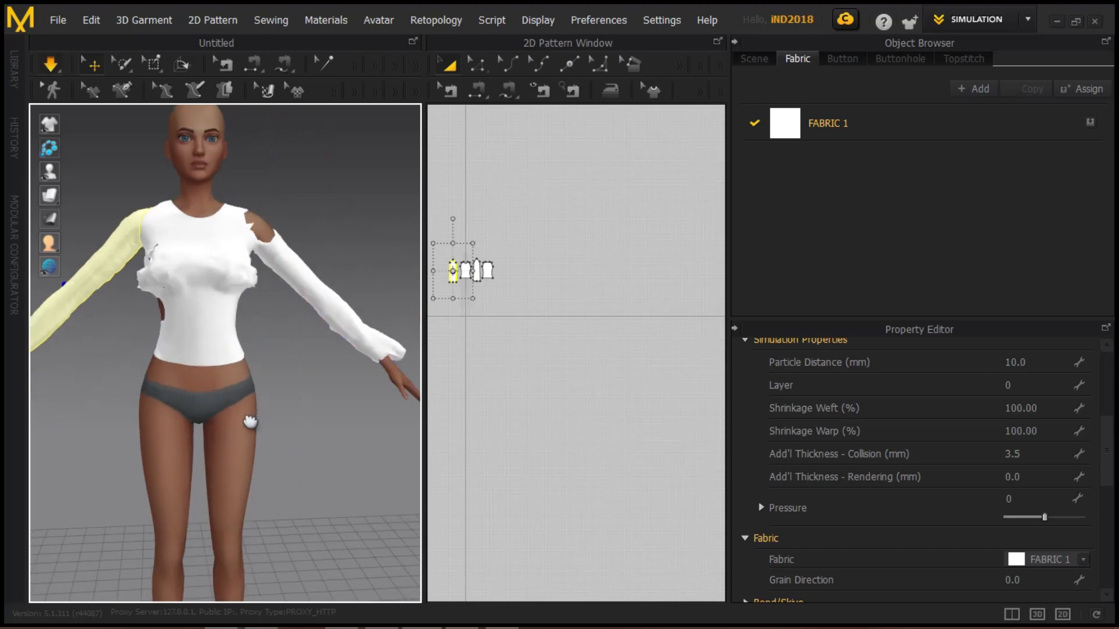
right_drag(250, 421, 249, 412)
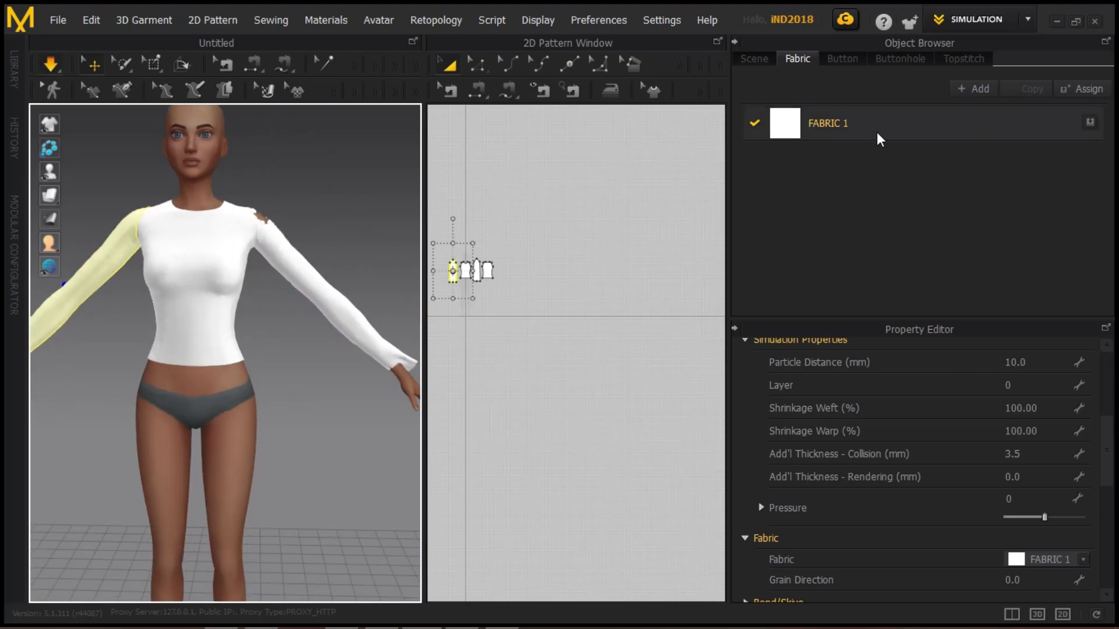
- Apply the Silk_Charmeuse physical property preset to FABRIC 1
click(828, 123)
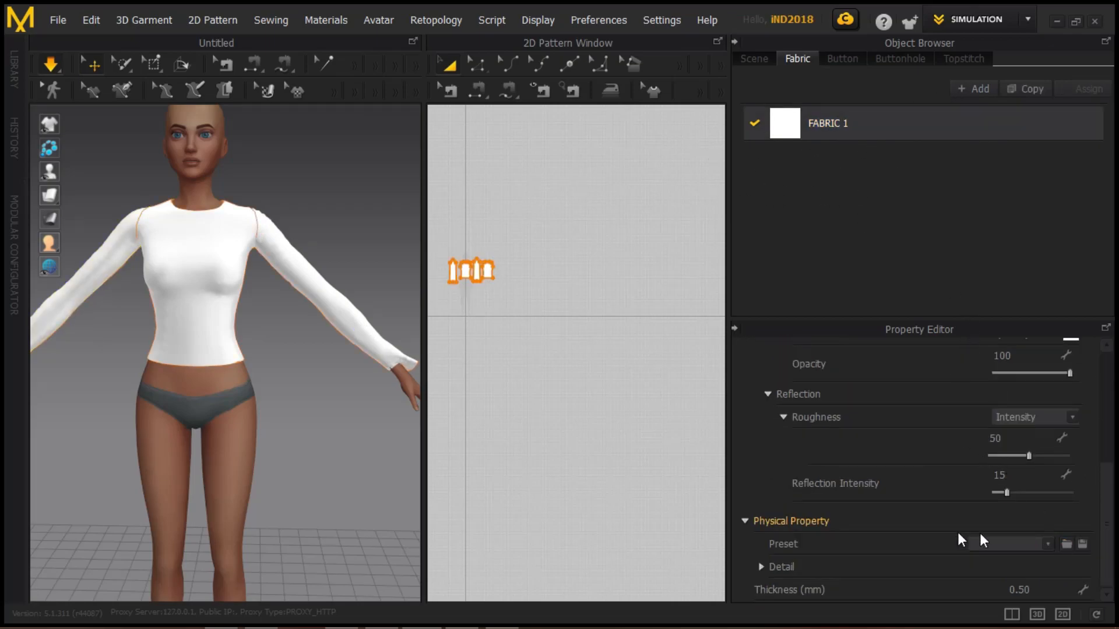
click(1045, 542)
scroll(1045, 540, down, 5)
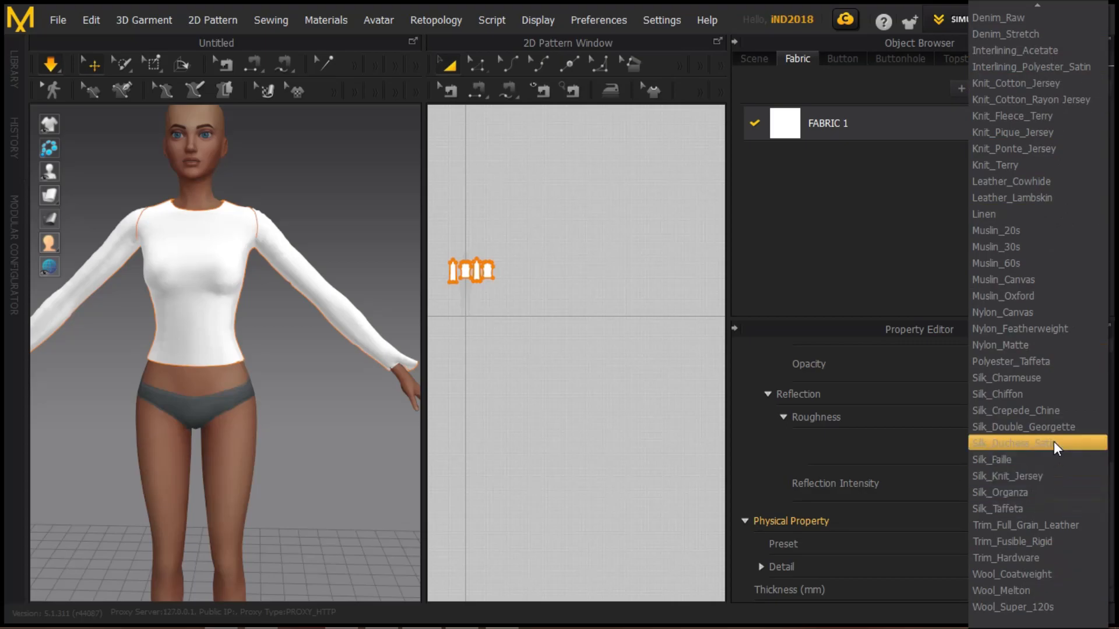
click(649, 397)
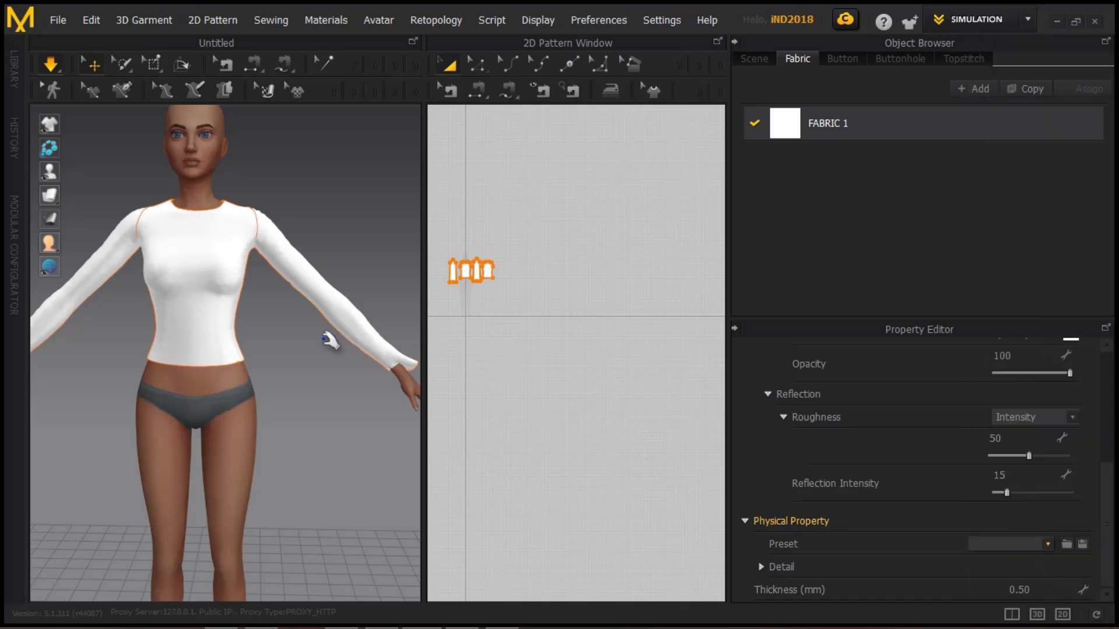
- Pull the cuff fabric of the sleeve on the avatar's left arm into place around the wrist during simulation
middle_drag(268, 318, 35, 254)
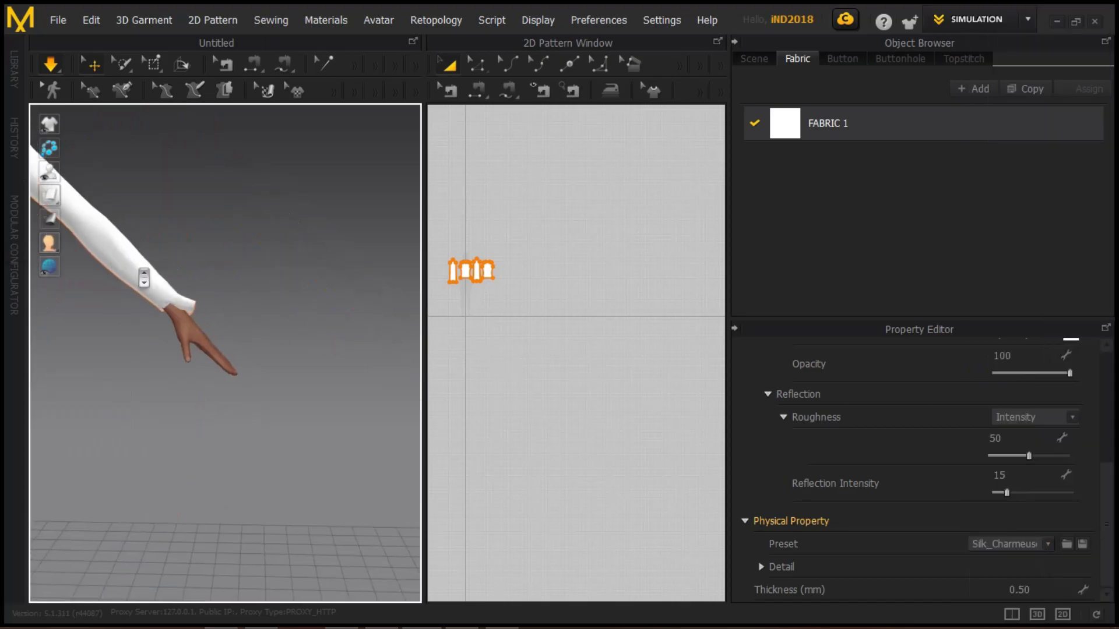
middle_drag(145, 270, 302, 327)
drag(290, 324, 262, 324)
right_drag(324, 299, 288, 303)
drag(273, 336, 324, 409)
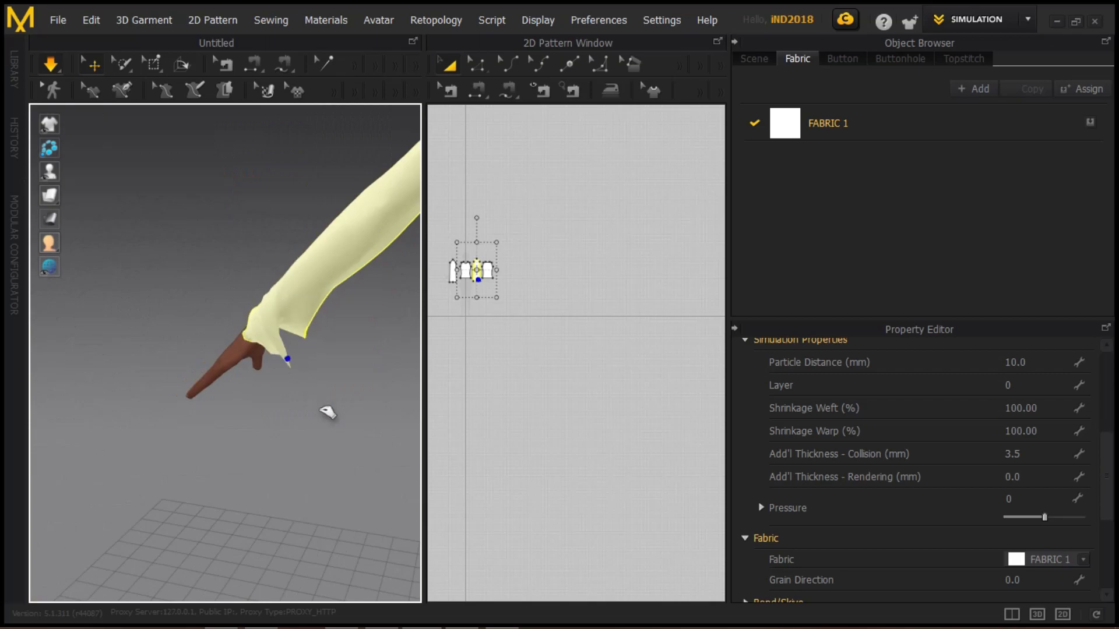
right_drag(260, 360, 648, 309)
scroll(345, 429, up, 5)
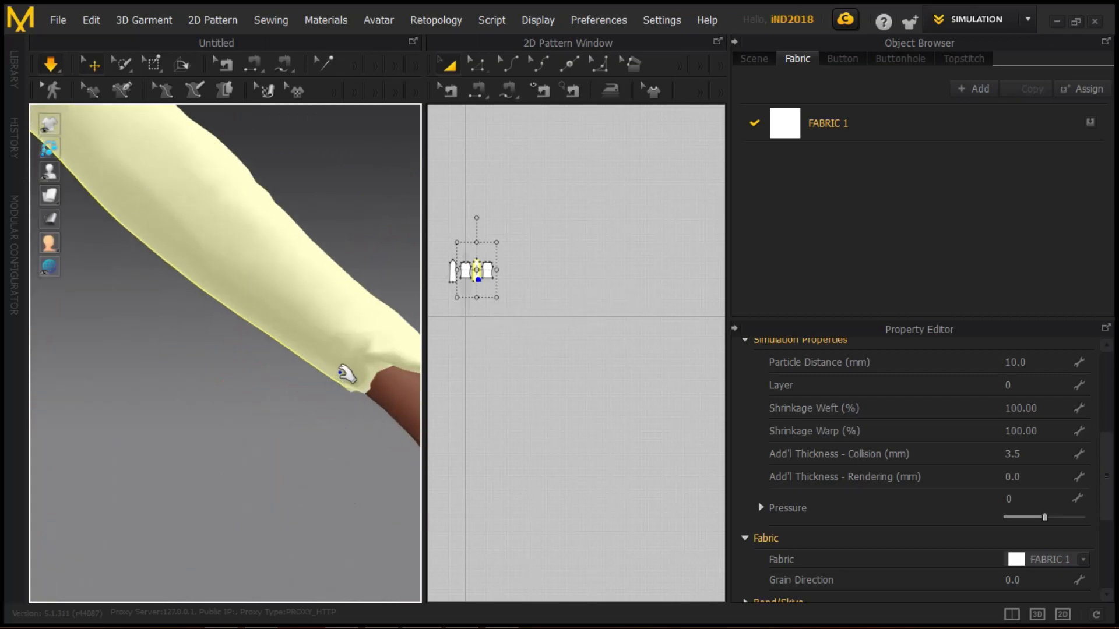
drag(285, 434, 13, 601)
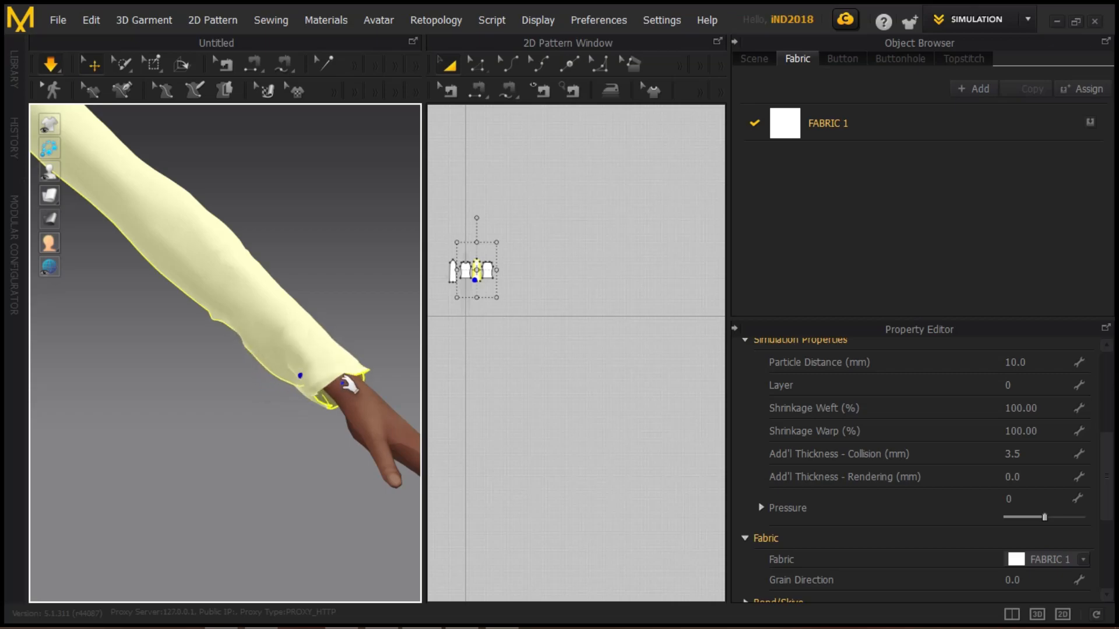
- Examine the fit of the draped long-sleeved top on the avatar from several angles
scroll(349, 431, down, 5)
scroll(247, 412, up, 3)
right_drag(247, 412, 312, 349)
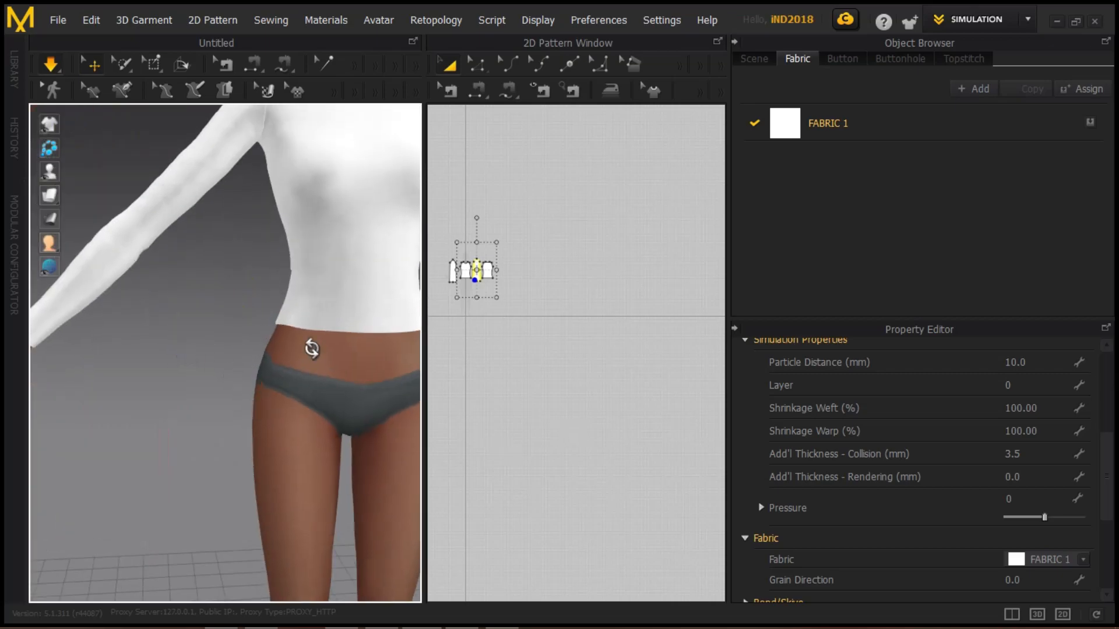
scroll(169, 455, down, 5)
right_drag(170, 454, 280, 368)
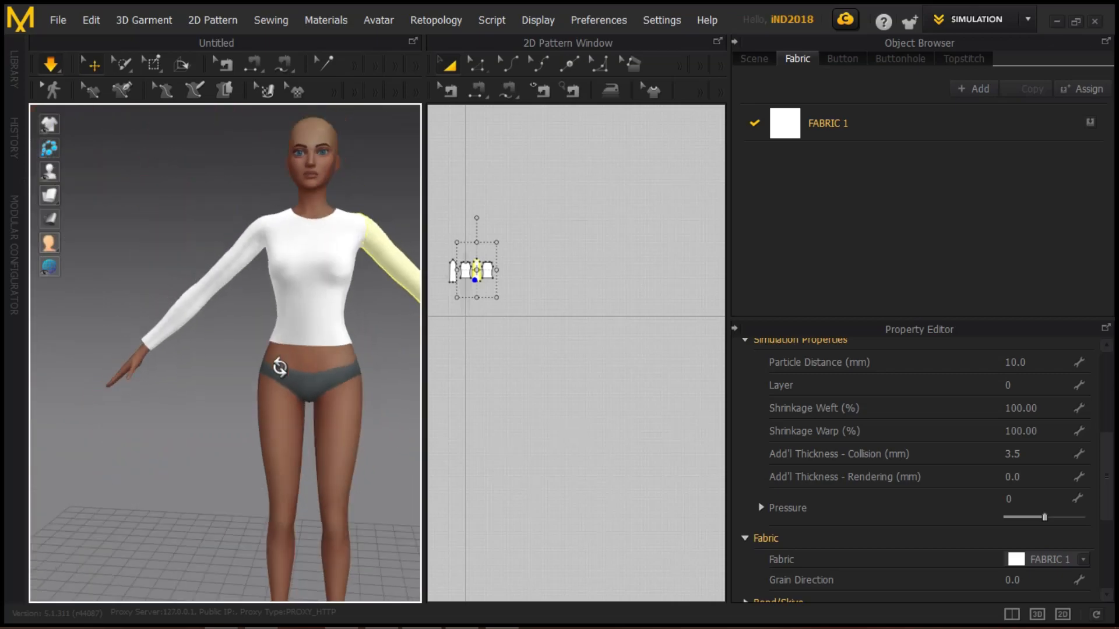
right_drag(225, 340, 85, 350)
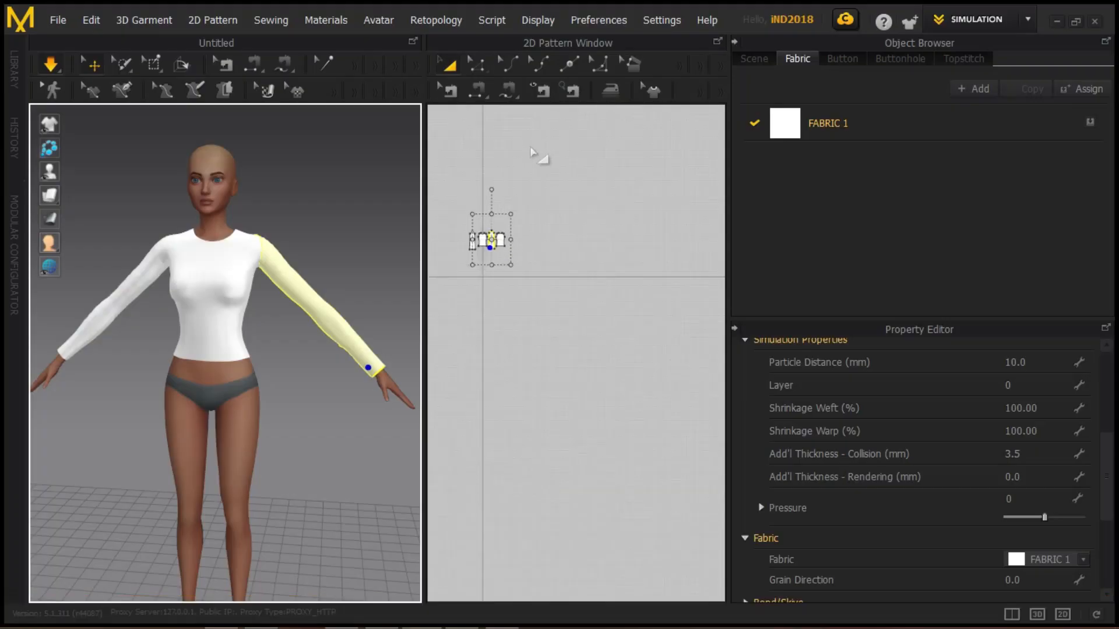
right_drag(526, 201, 641, 218)
scroll(644, 220, up, 5)
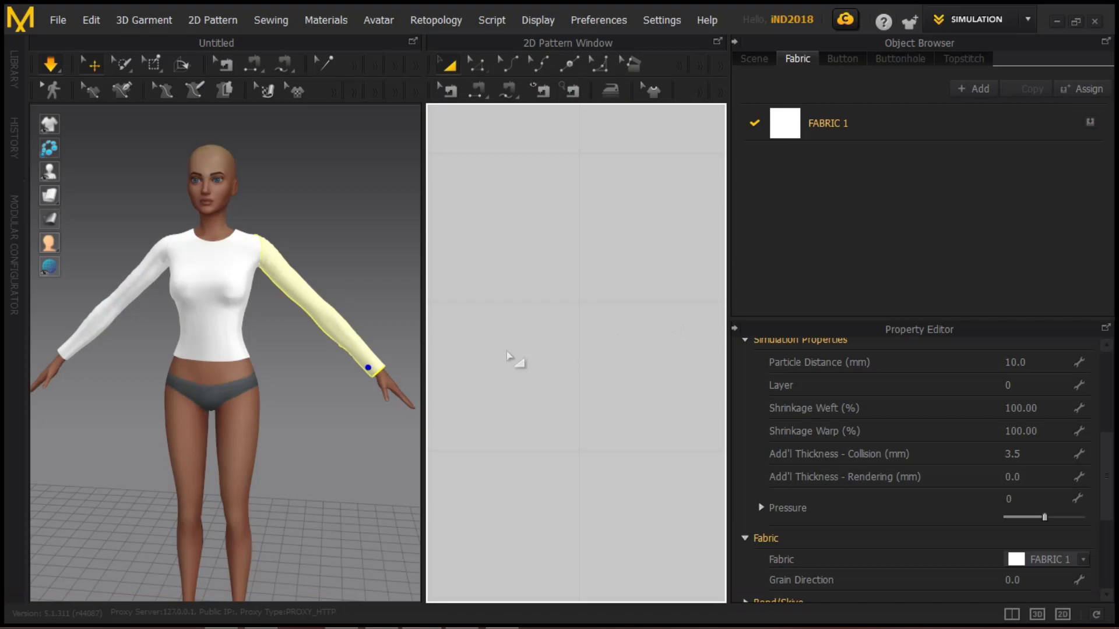
scroll(775, 430, up, 4)
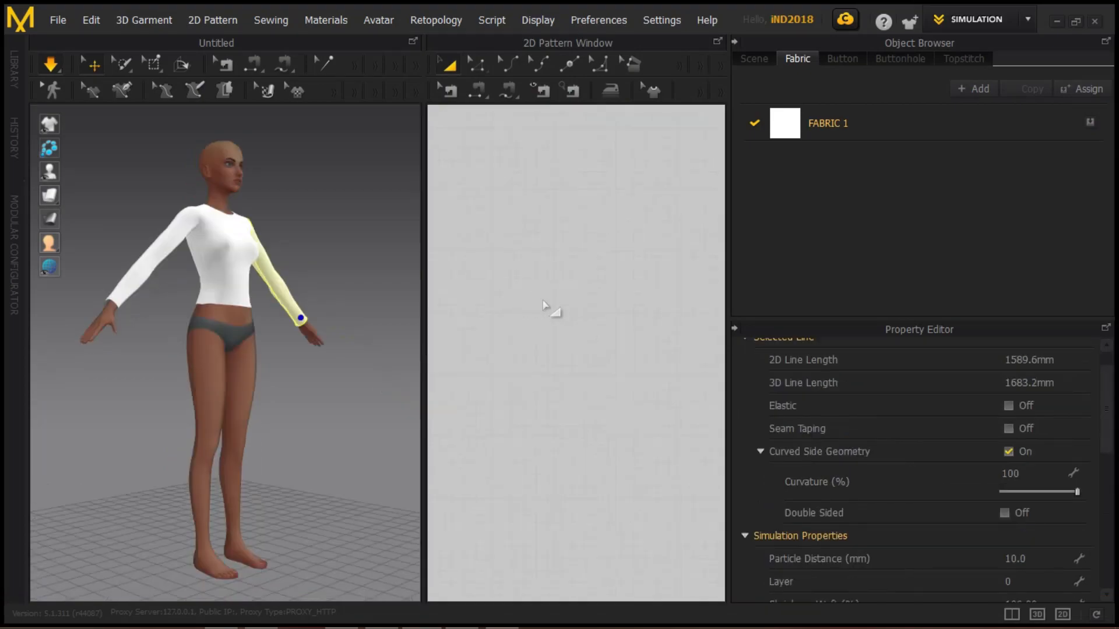
- Apply the Trim_Full_Grain_Leather physical property preset to FABRIC 1
scroll(627, 391, down, 6)
scroll(641, 350, up, 8)
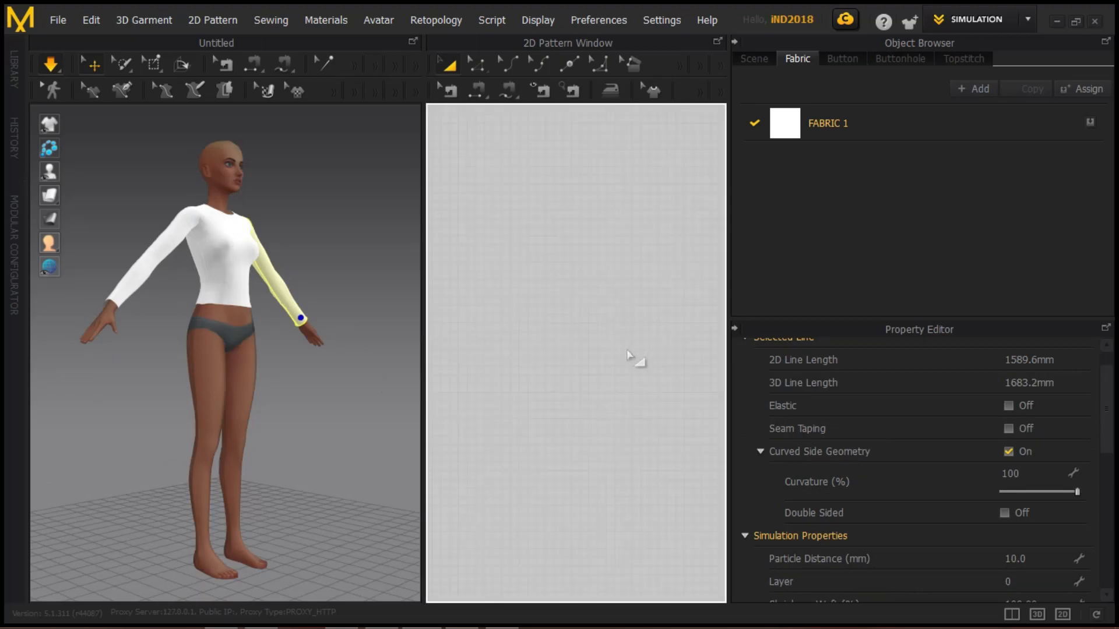
scroll(622, 364, down, 5)
scroll(688, 289, up, 6)
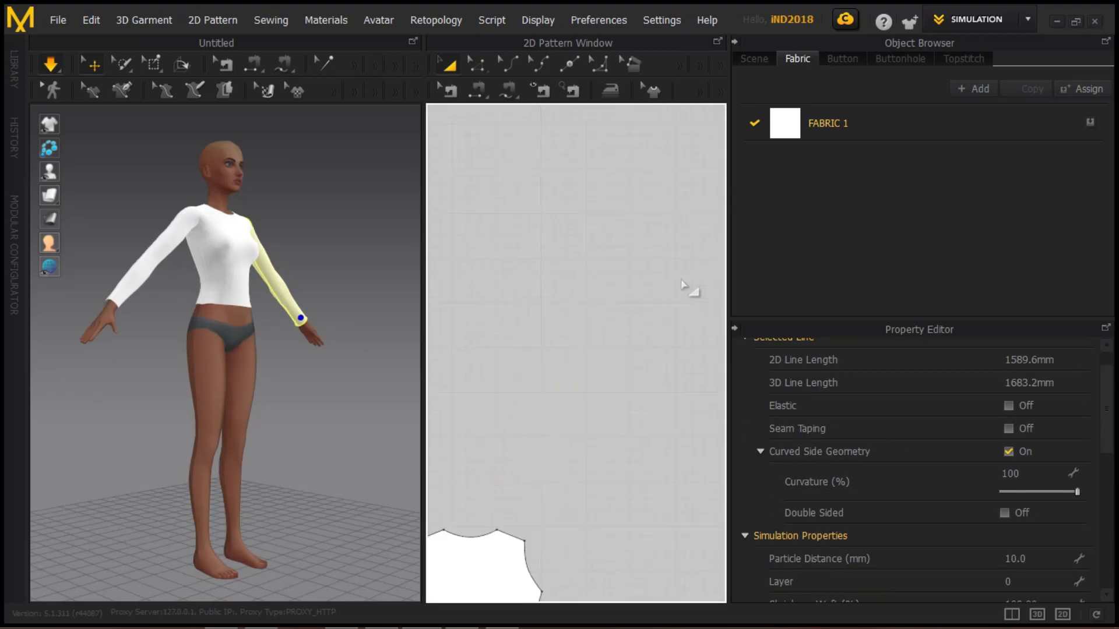
scroll(687, 289, down, 5)
middle_drag(687, 289, 728, 262)
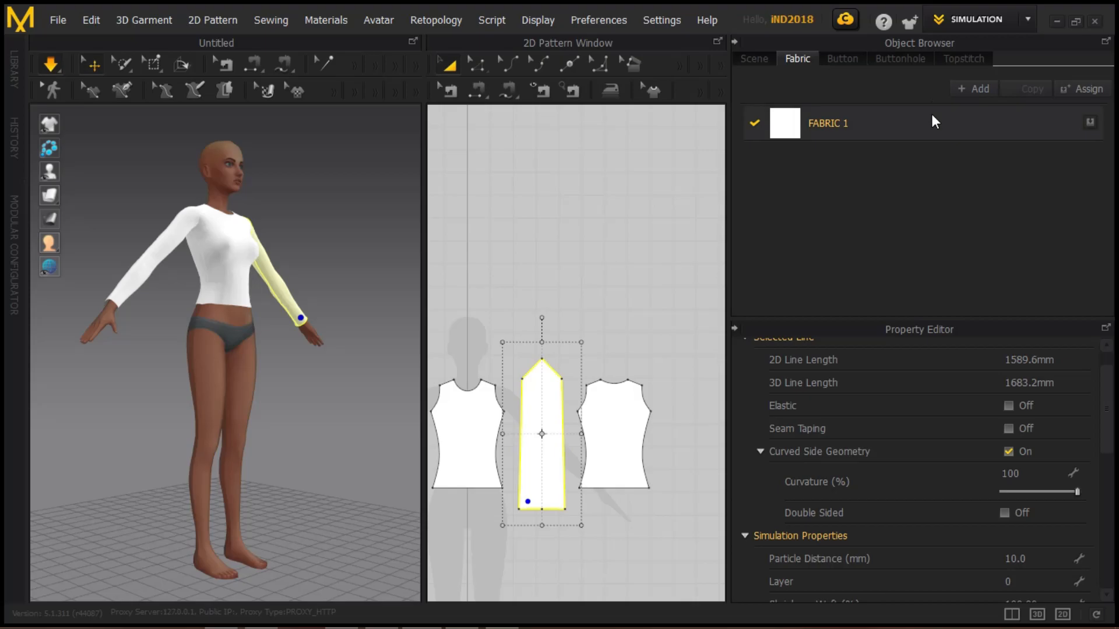
click(1031, 541)
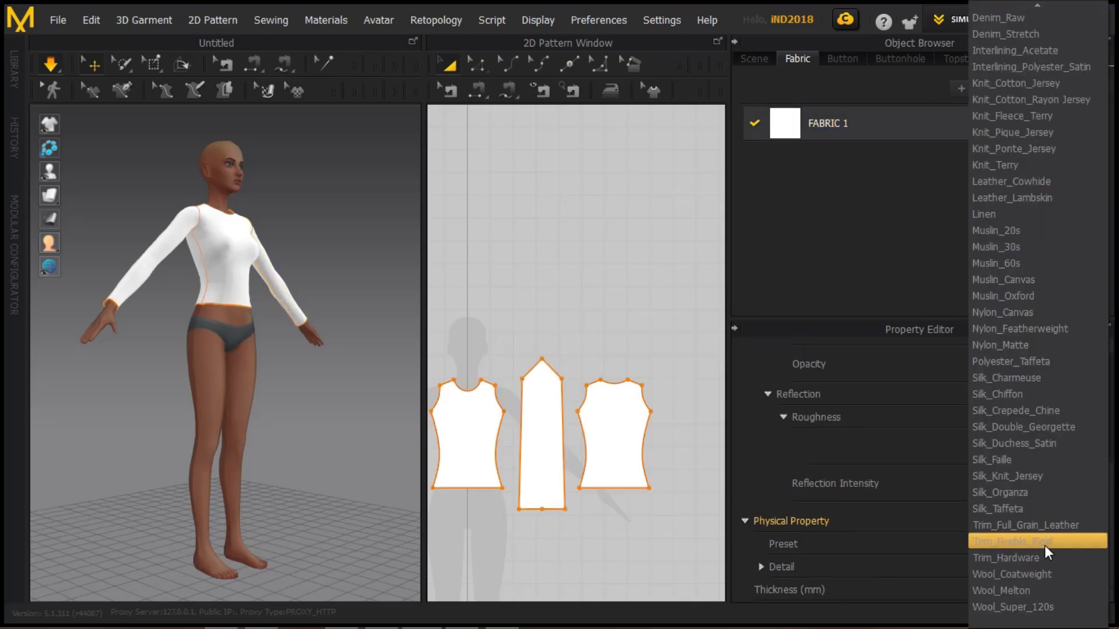
click(1037, 520)
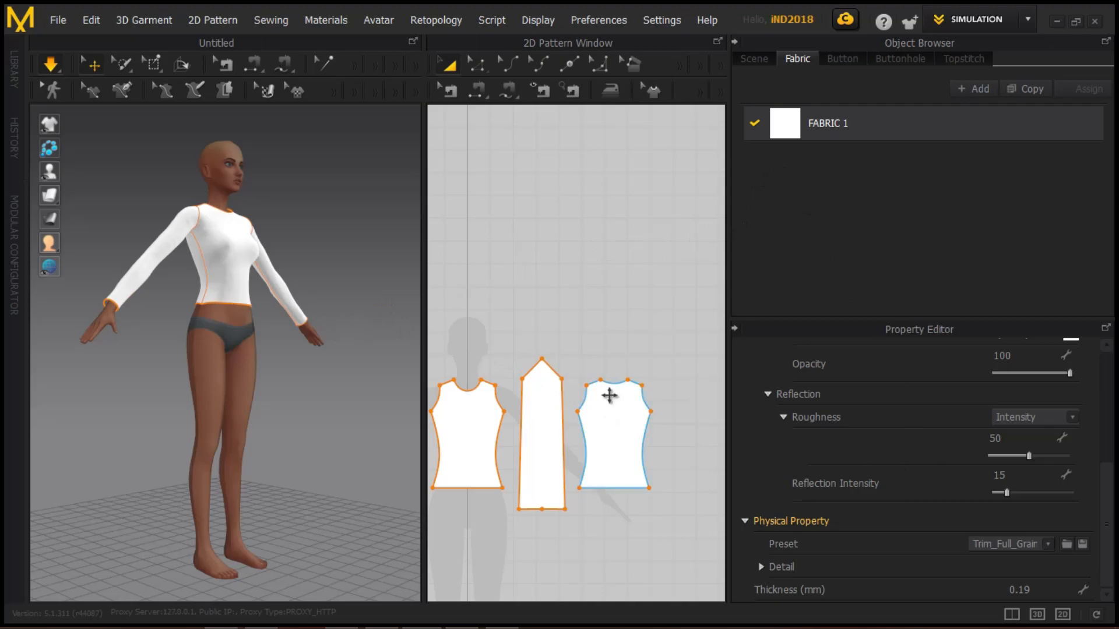
- Check the seam placement in the reference picture and widen the 2D pattern window
mouse_move(502, 612)
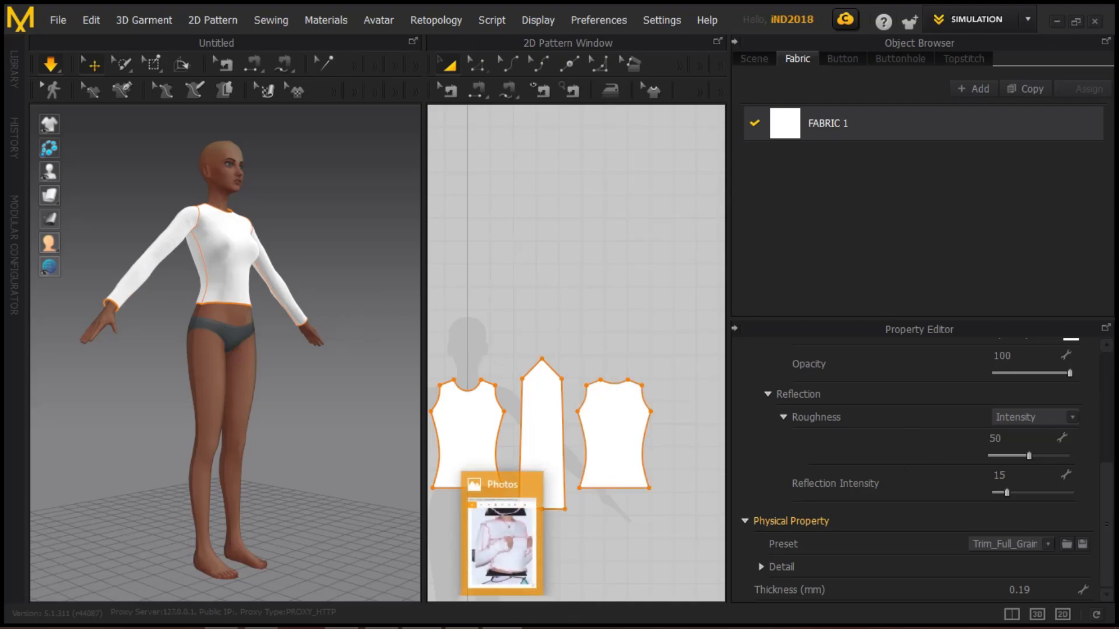
click(511, 536)
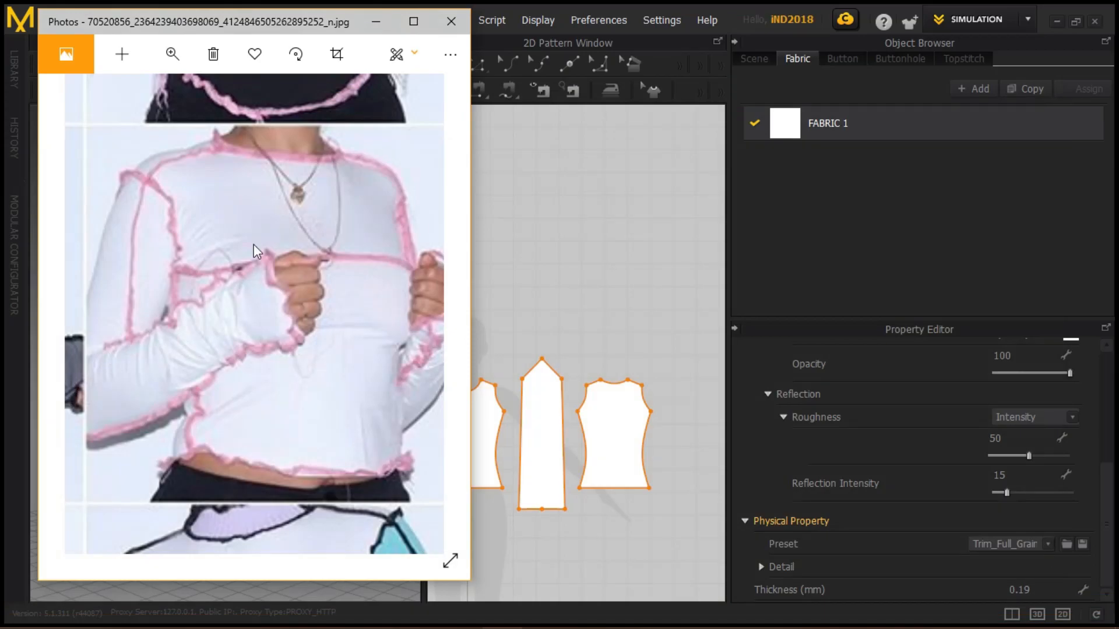
click(565, 224)
scroll(527, 239, up, 2)
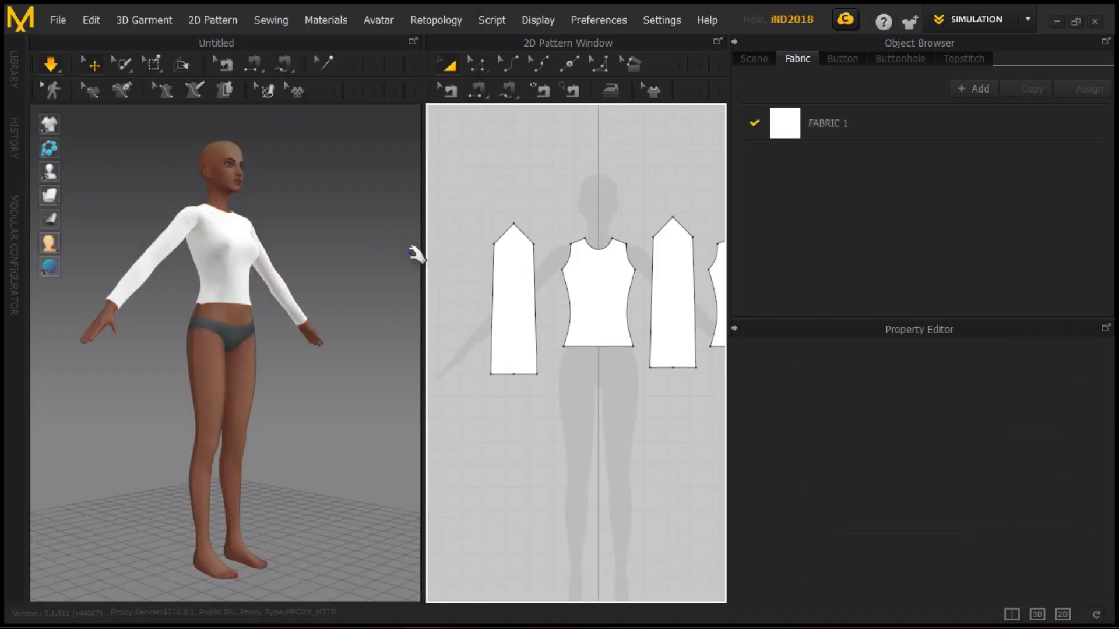
drag(425, 267, 293, 291)
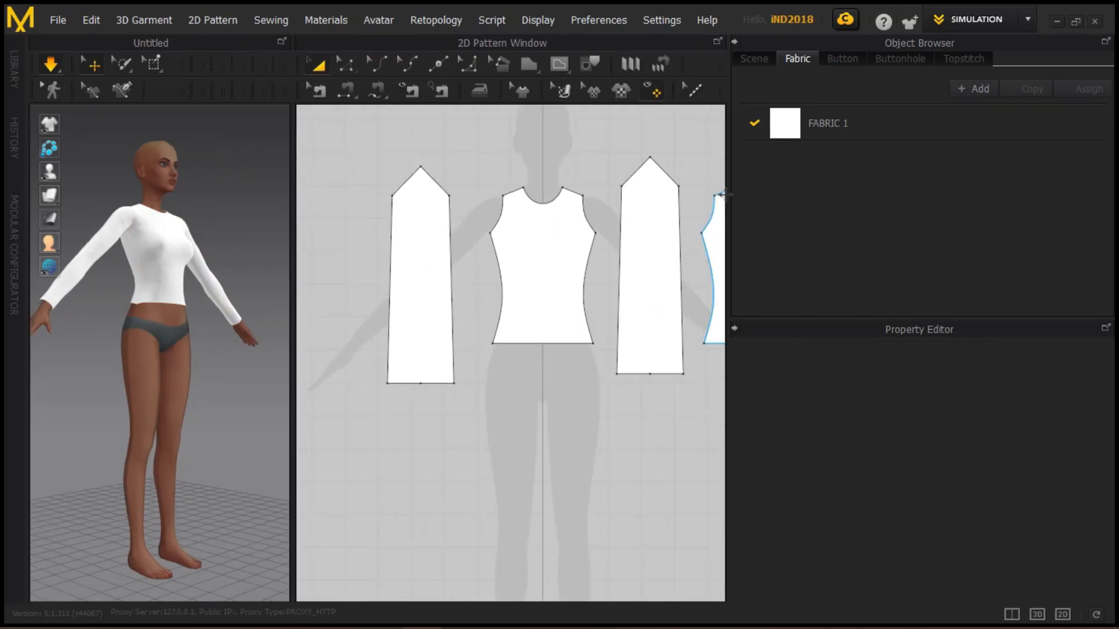
drag(726, 178, 867, 175)
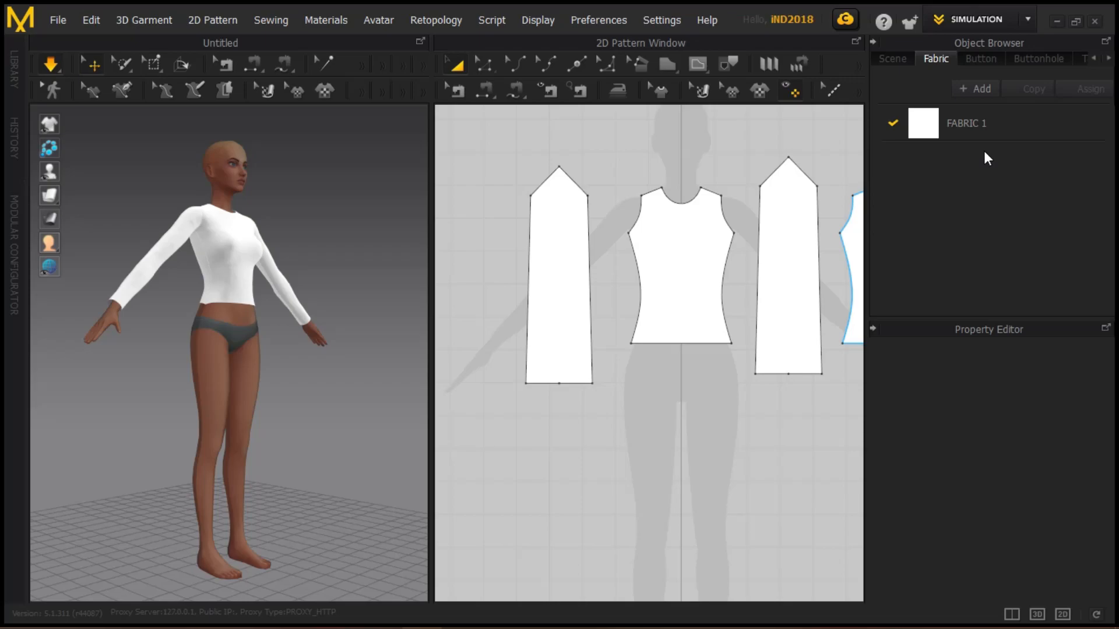
- Draw a horizontal internal line across the front and back bodices just below the waist curve
click(698, 64)
scroll(699, 216, up, 2)
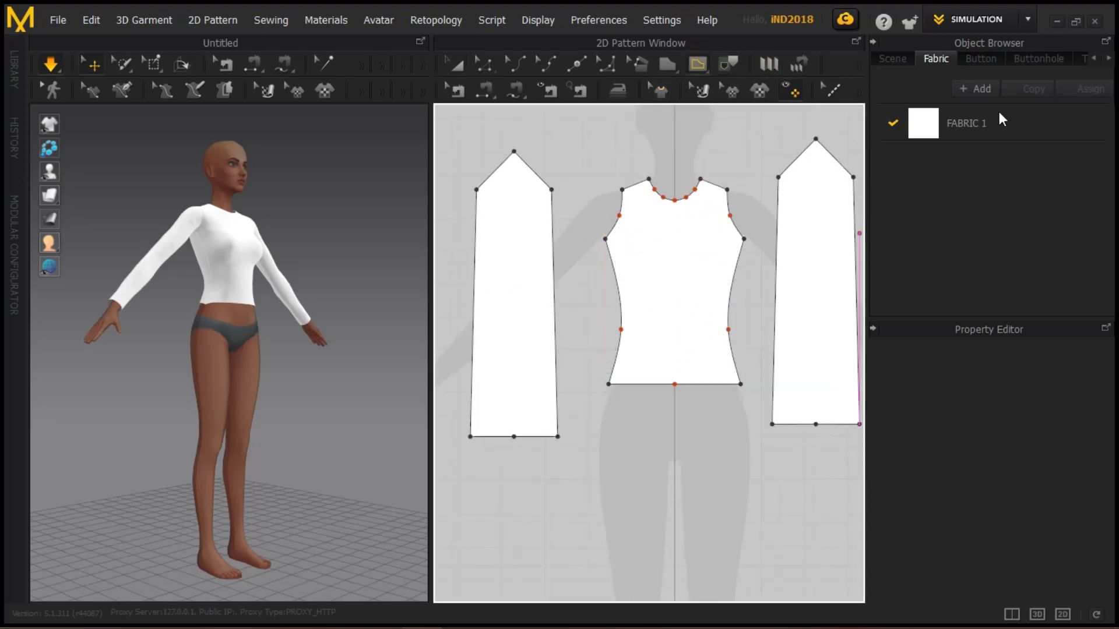
scroll(205, 346, up, 10)
right_drag(205, 347, 285, 433)
click(201, 379)
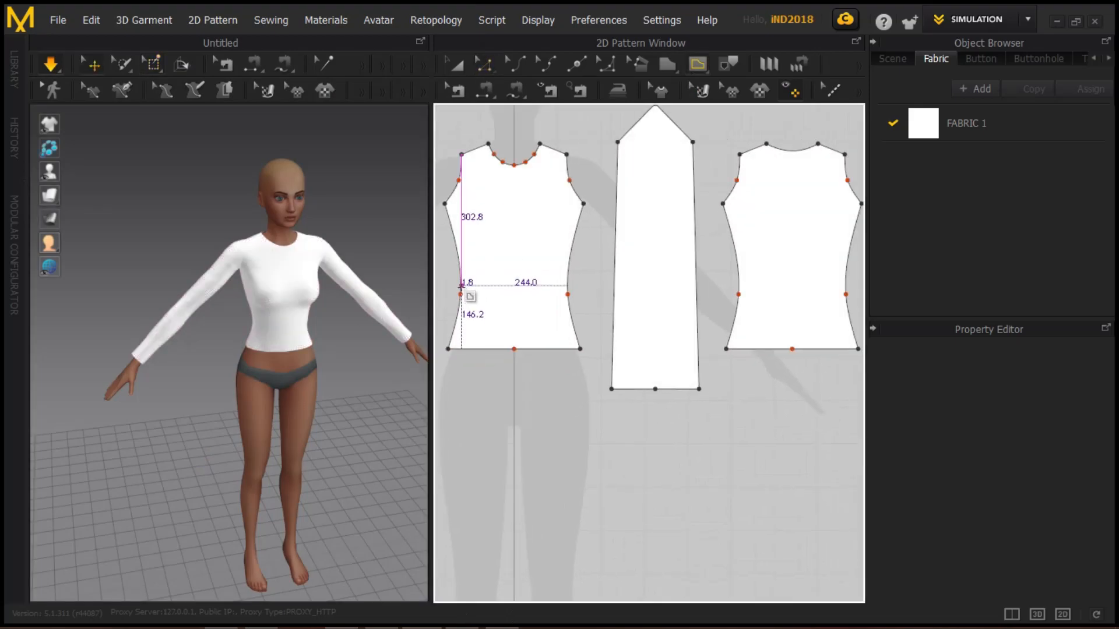
scroll(466, 317, up, 5)
click(819, 314)
scroll(589, 350, down, 4)
scroll(793, 366, up, 6)
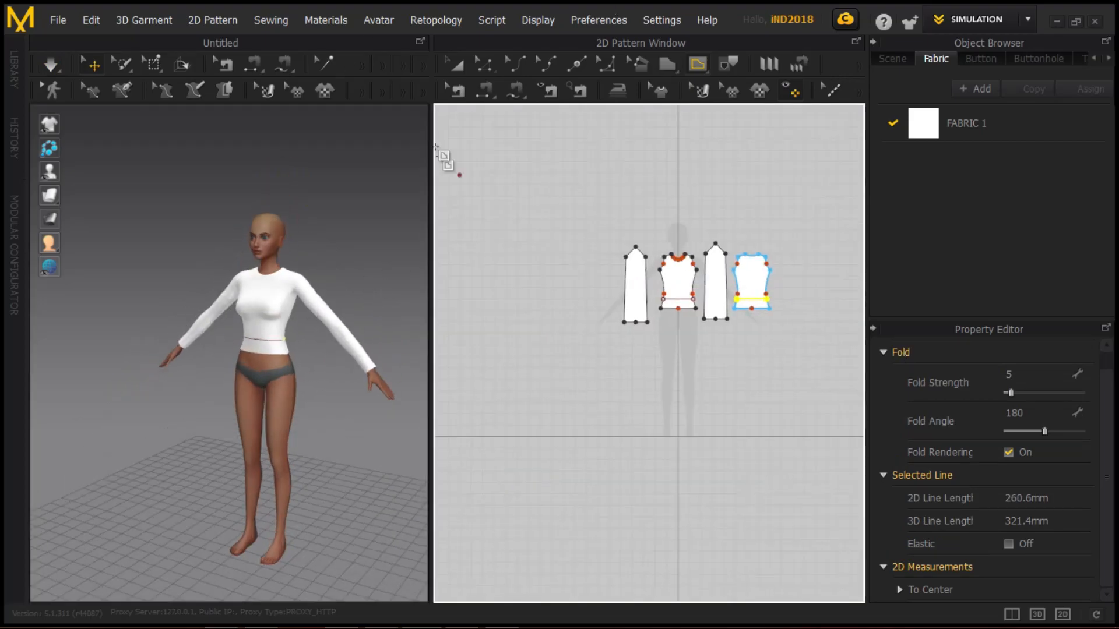
- Straighten the side seams of the front and back bodices between underarm and hem, and simulate the garment
click(662, 286)
right_click(766, 295)
click(795, 329)
key(space)
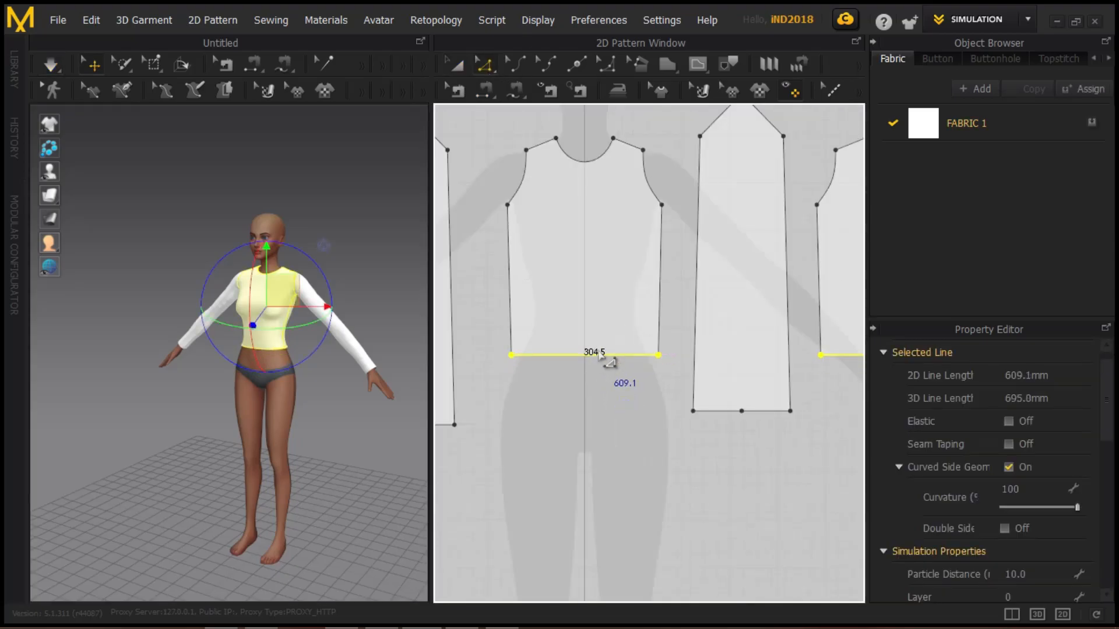
scroll(601, 356, up, 3)
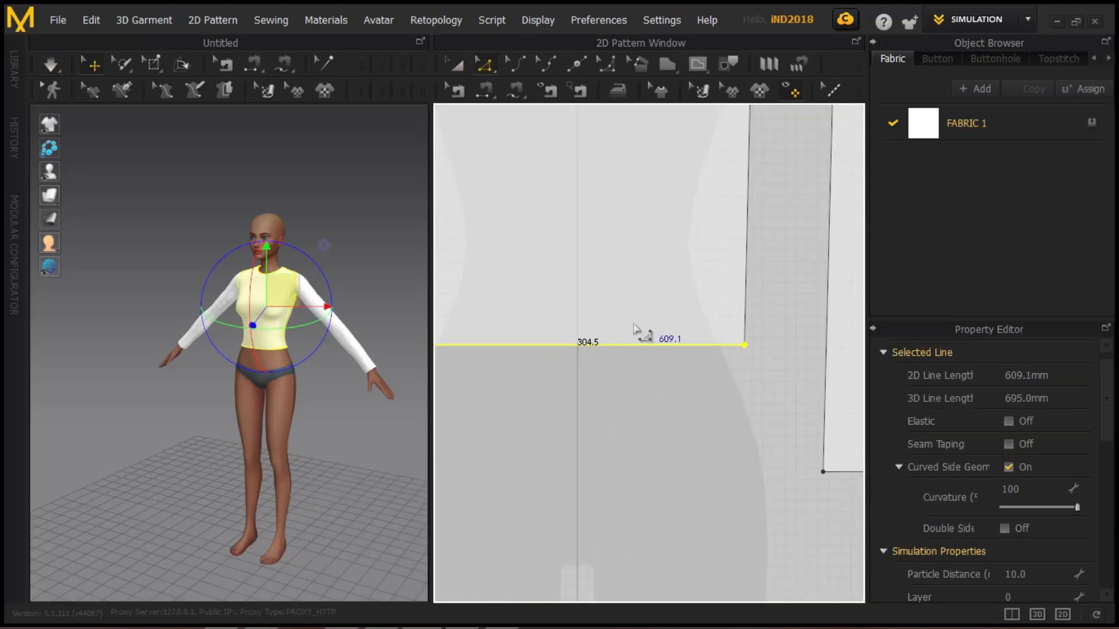
click(50, 65)
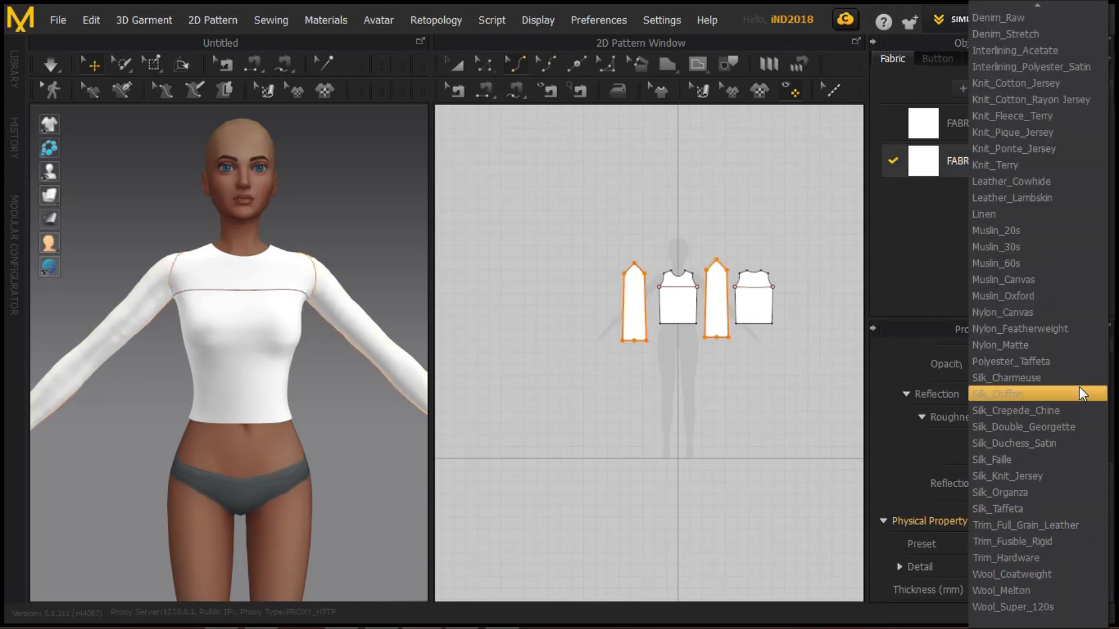
- Widen the hems of both sleeves by moving their lower corner points 15 mm outward, and simulate the fit around the wrists
click(635, 341)
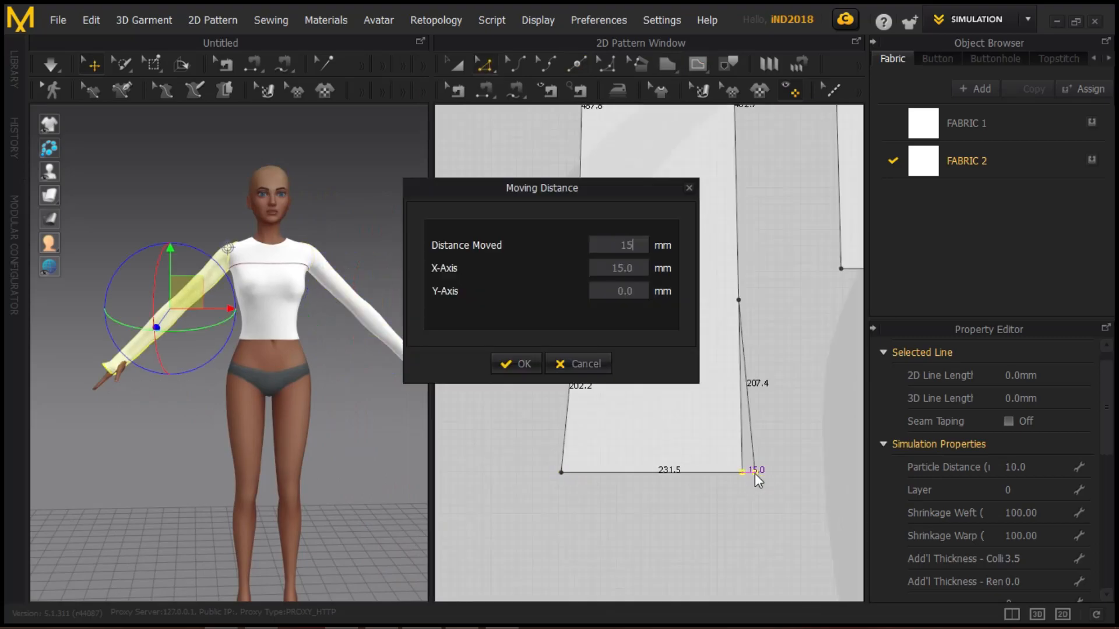
key(Return)
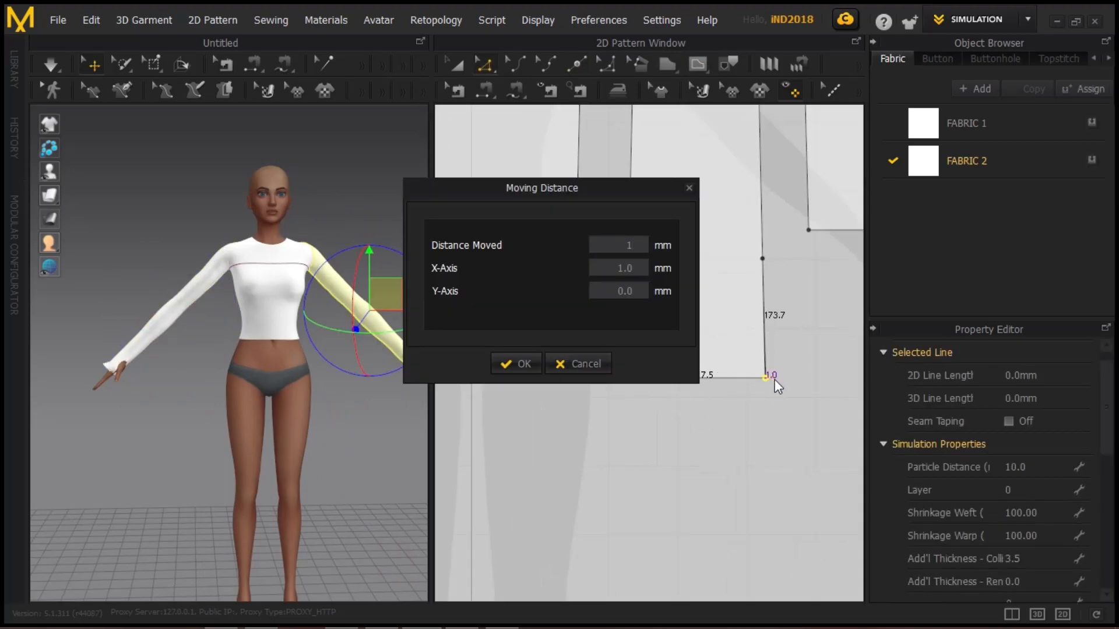
key(Return)
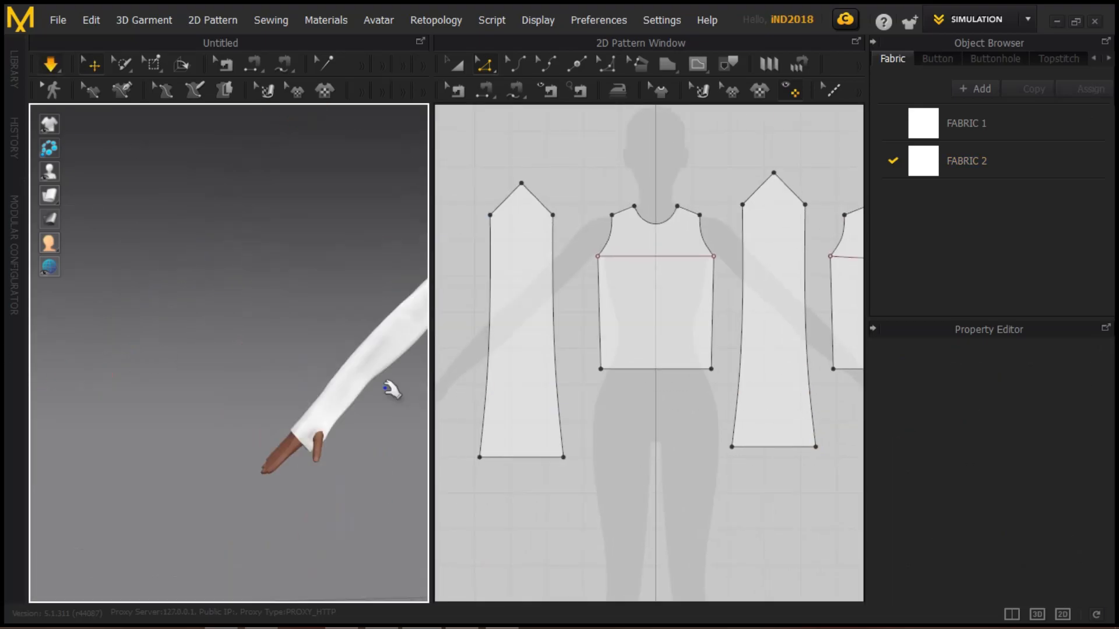
click(234, 389)
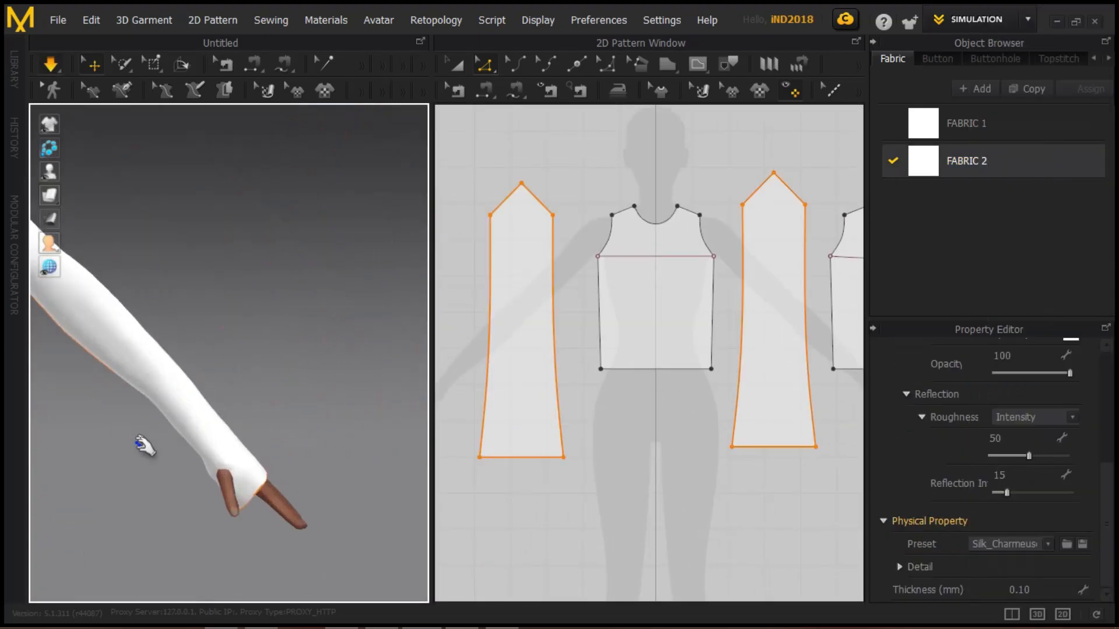
click(140, 329)
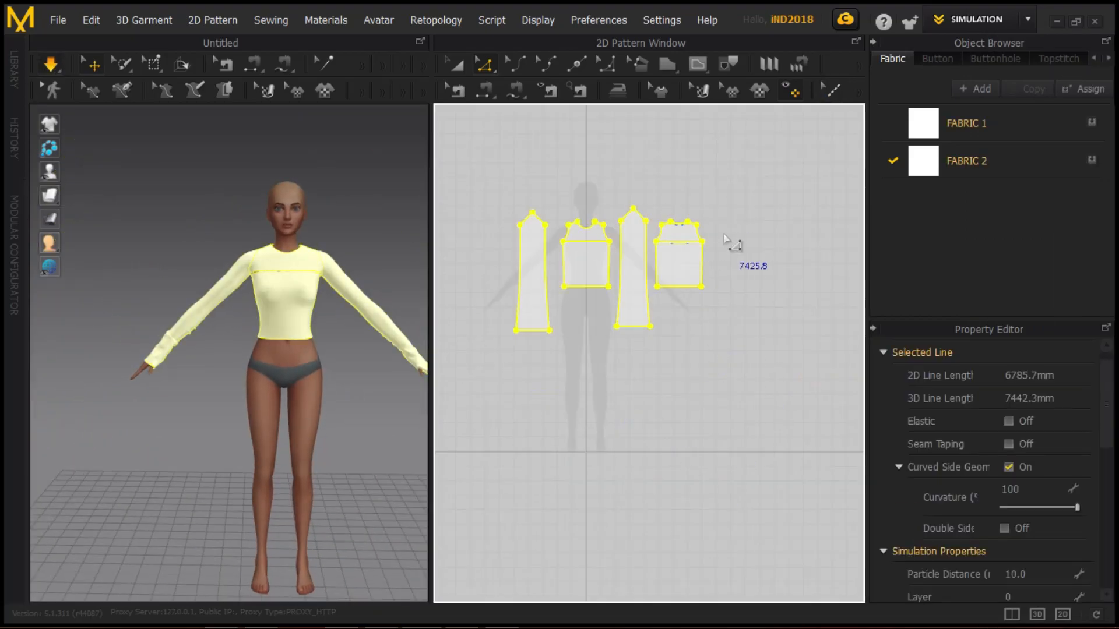
- Switch to File Explorer and look through the ED HARDY and Desktop folders
key(super)
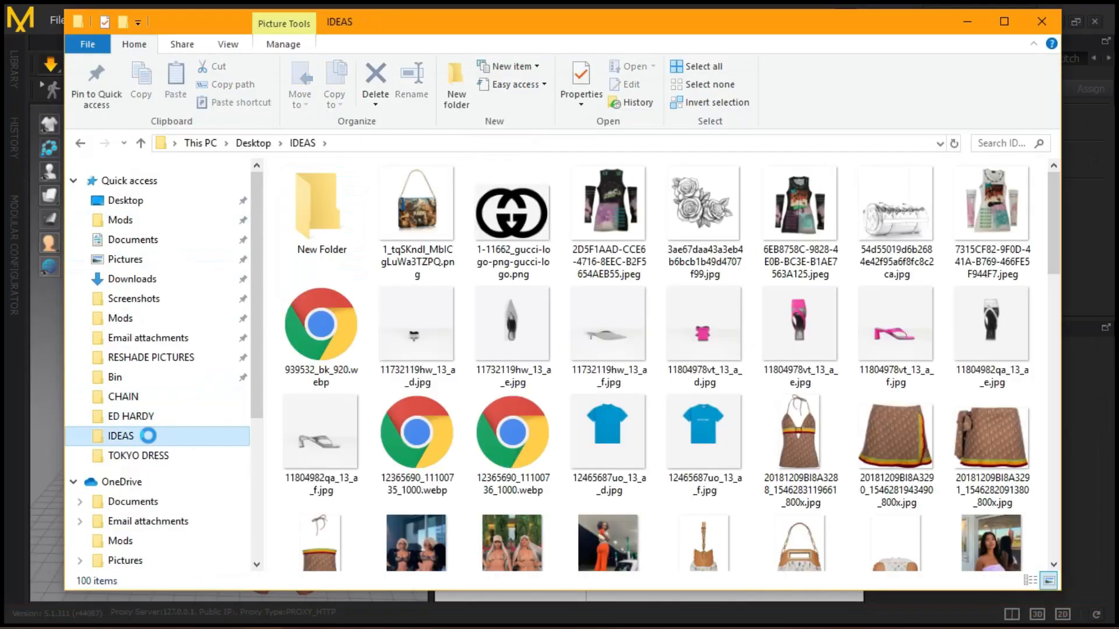
click(131, 416)
click(125, 200)
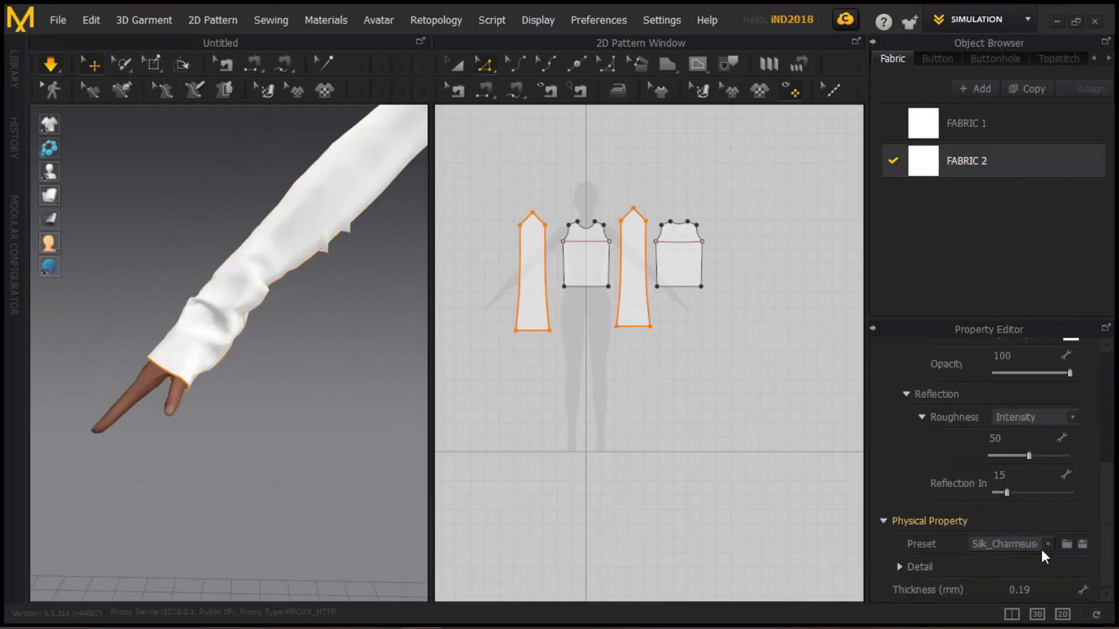
- Pull the fabric of the sleeve on the avatar's left arm down toward the wrist during simulation
click(1043, 544)
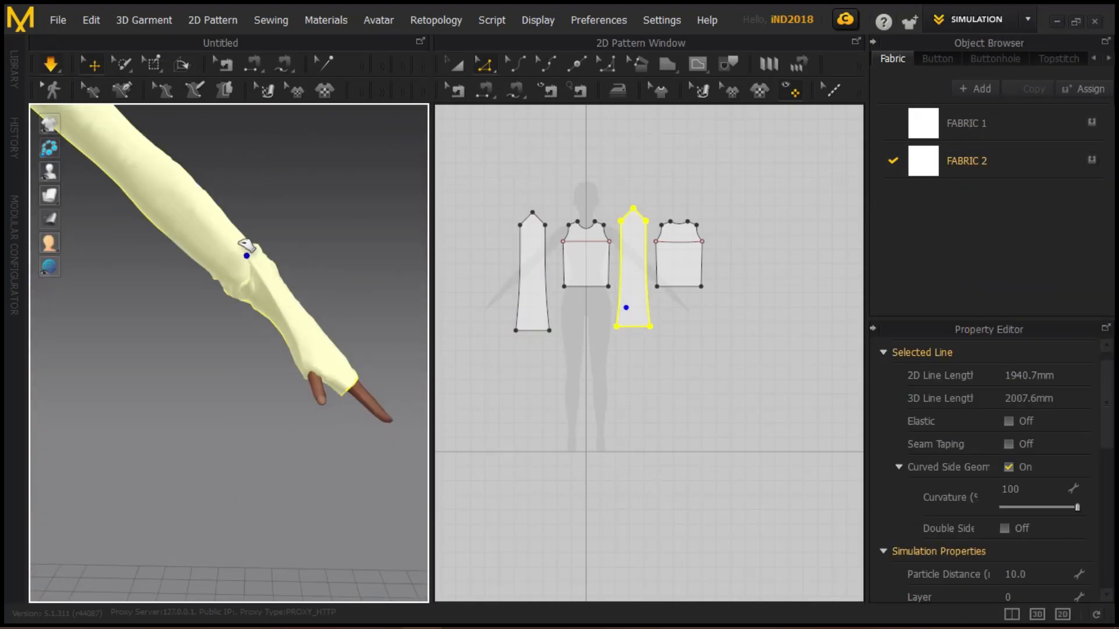
drag(246, 247, 271, 323)
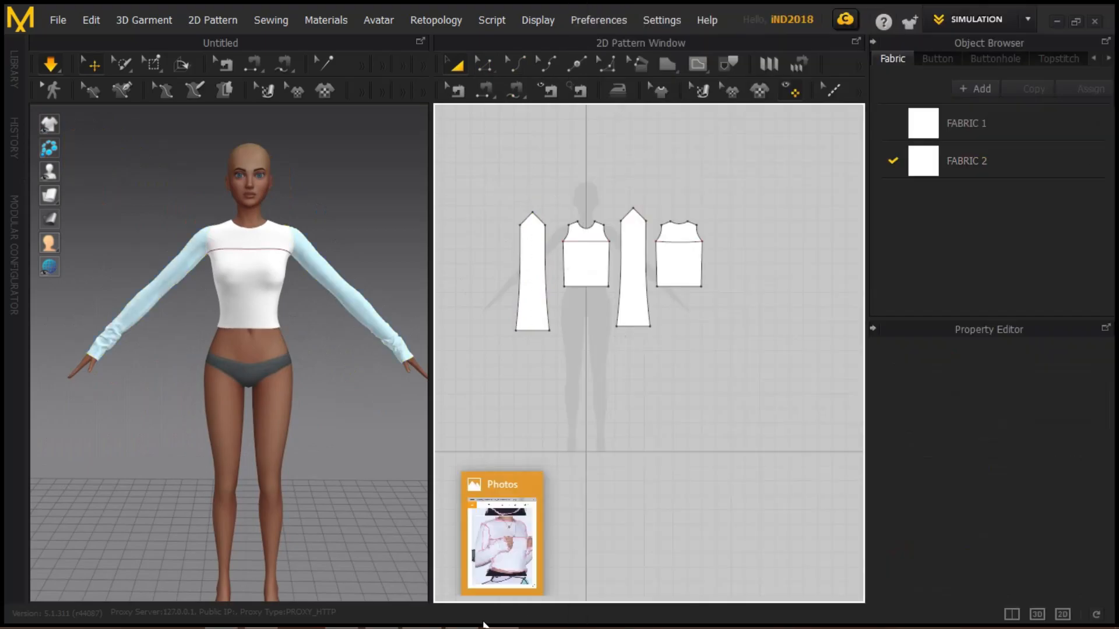
- Draw a vertical internal line down the centre of each sleeve, from the cap's peak to the hem
scroll(574, 230, up, 4)
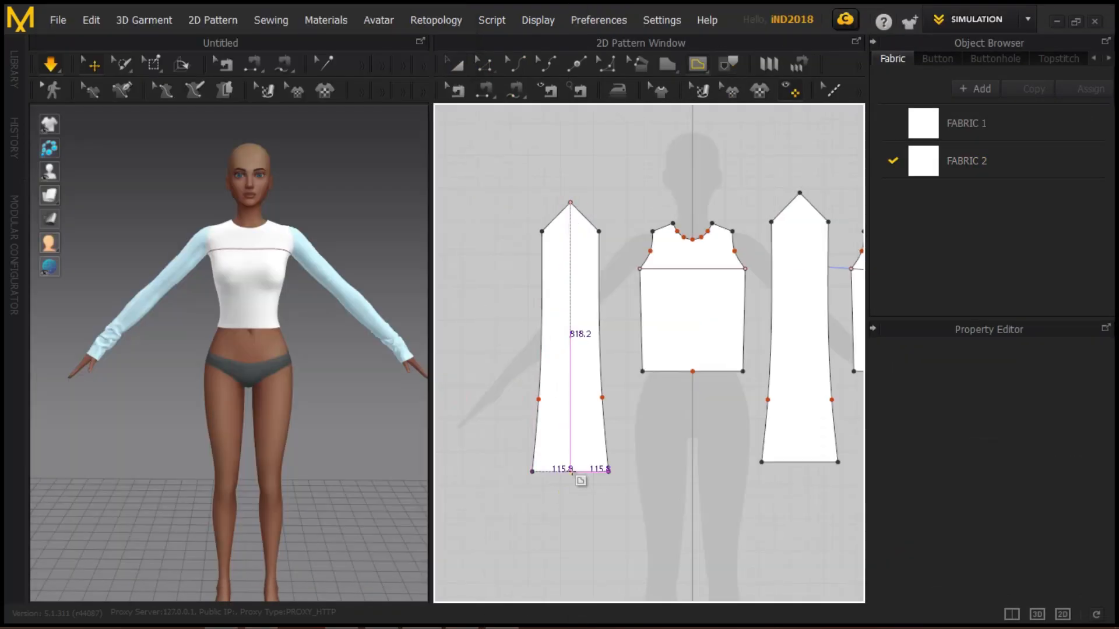
click(799, 326)
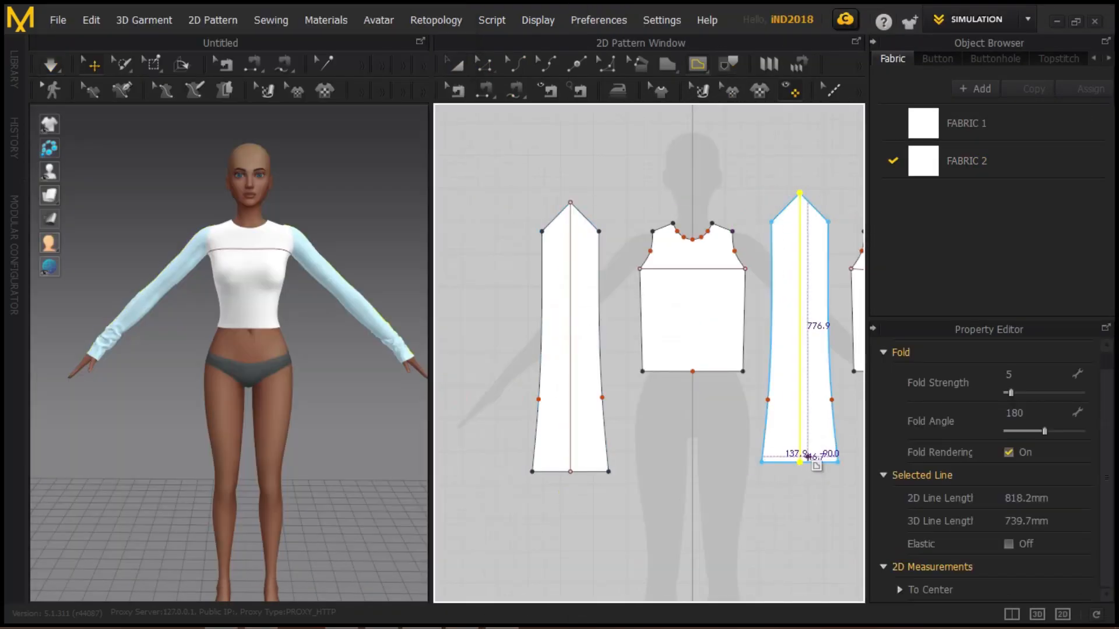
scroll(673, 256, down, 3)
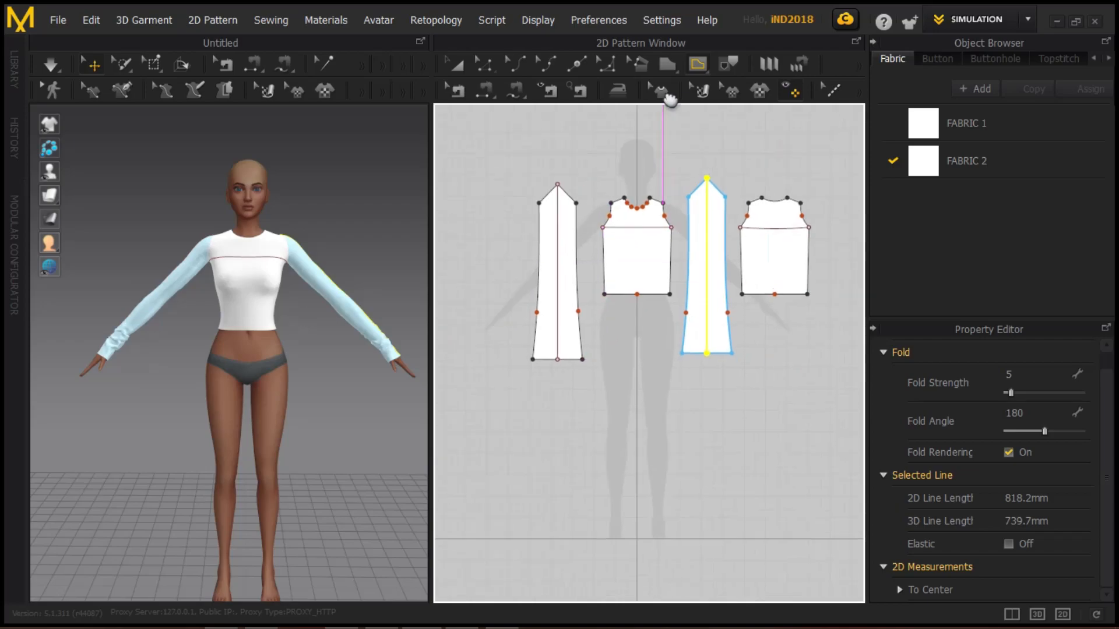
- Draw thin rectangular trim strips along the front bodice's hem, one side seam and one armhole, the armhole strip about 114 by 5 mm
click(668, 64)
scroll(548, 376, up, 5)
click(533, 373)
click(579, 379)
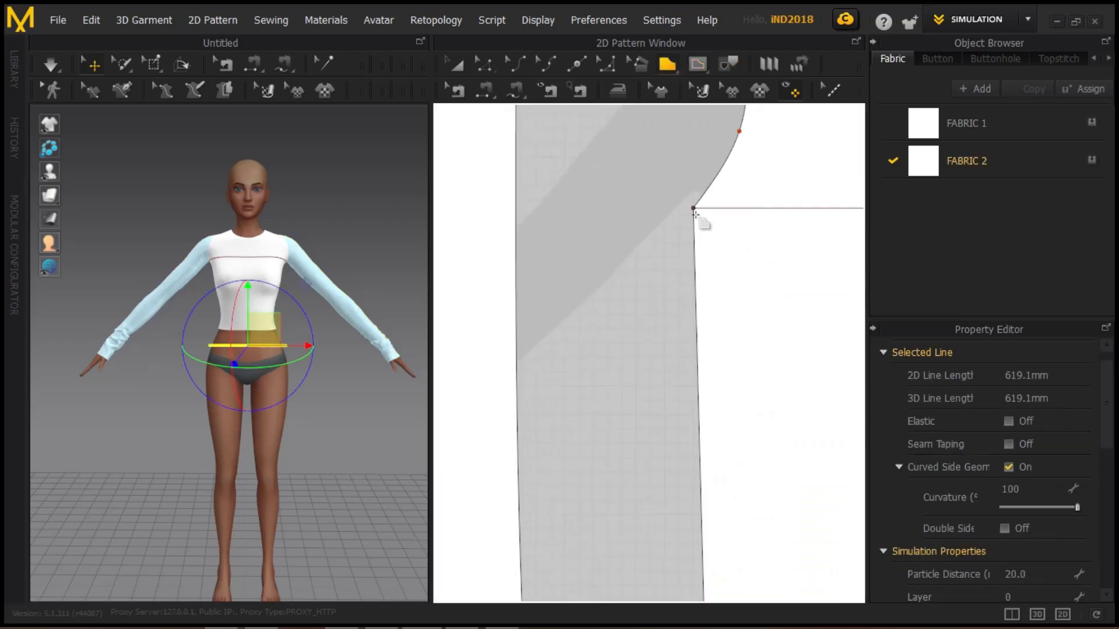
scroll(700, 245, down, 4)
scroll(635, 482, up, 6)
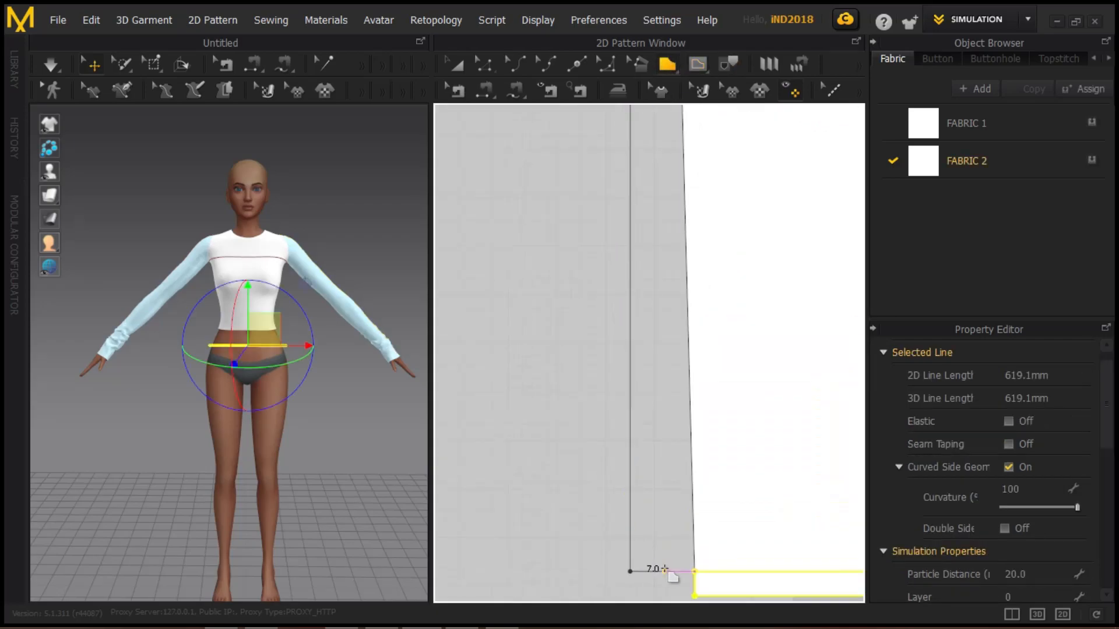
scroll(650, 178, down, 5)
scroll(570, 360, up, 6)
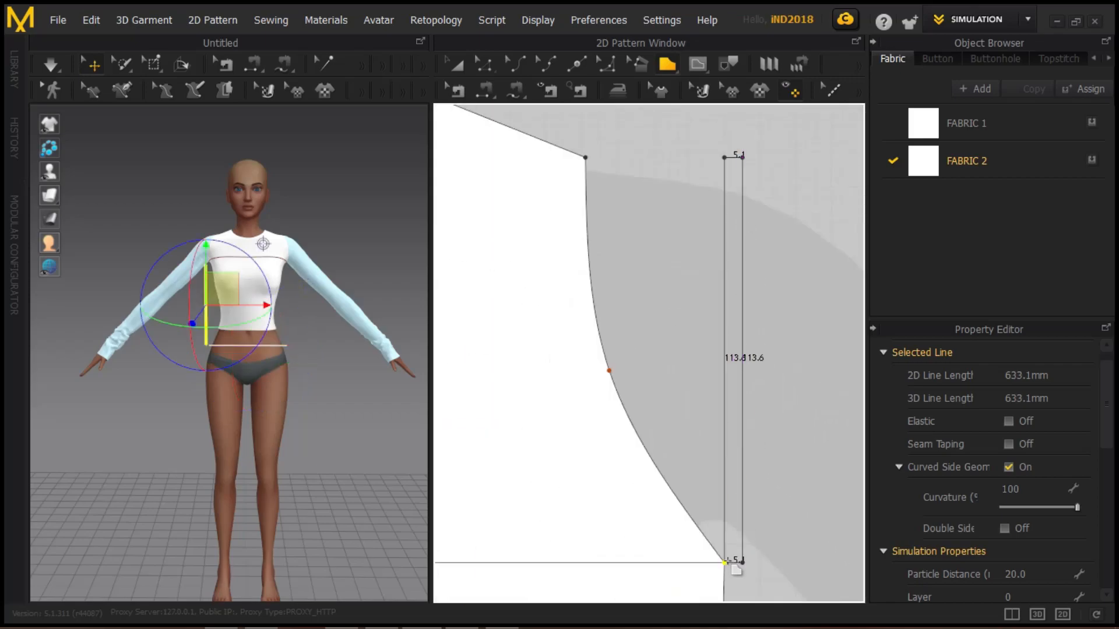
- Draw thin rectangular trim strips across the front neckline and above the cap of one sleeve
scroll(542, 350, down, 6)
scroll(589, 333, up, 6)
click(804, 339)
scroll(711, 485, up, 3)
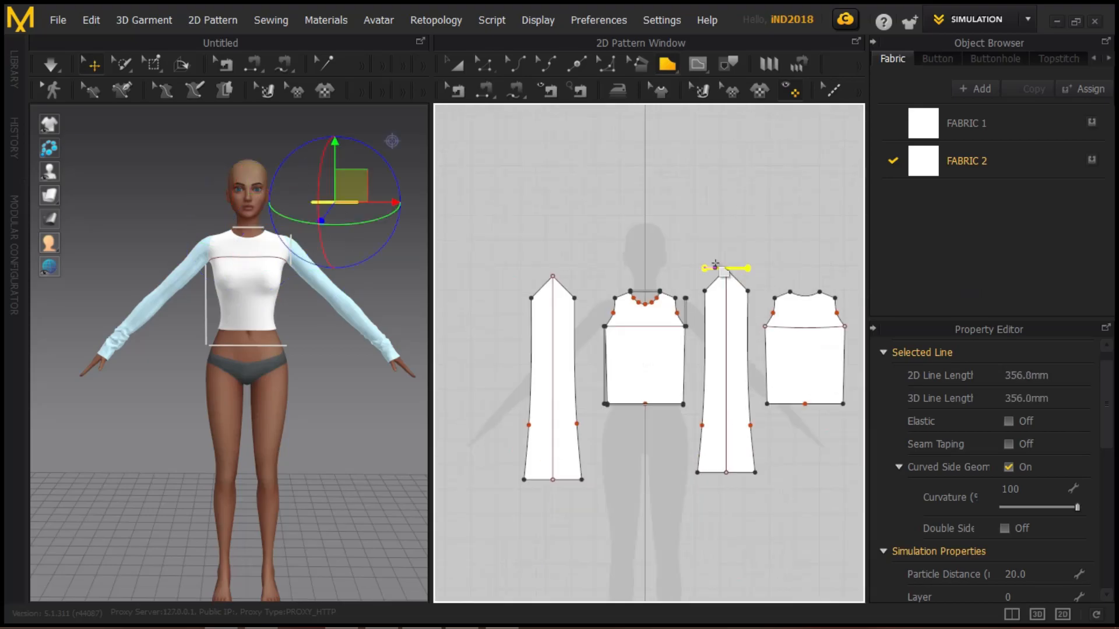
- Draw a thin rectangular trim strip above one shoulder edge of the front bodice
key(alt+Tab)
key(alt+Tab)
scroll(512, 294, up, 6)
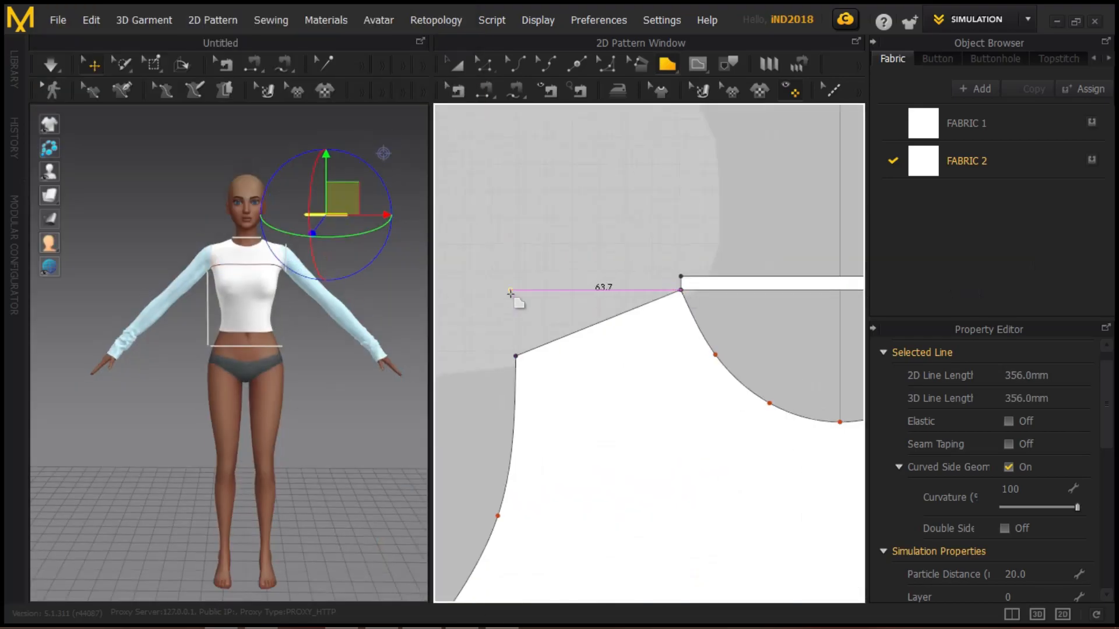
click(680, 291)
- Copy the shoulder, armhole and side trim strips to the front bodice's opposite side and move the hem strip below the hem
scroll(563, 273, down, 3)
scroll(676, 169, down, 3)
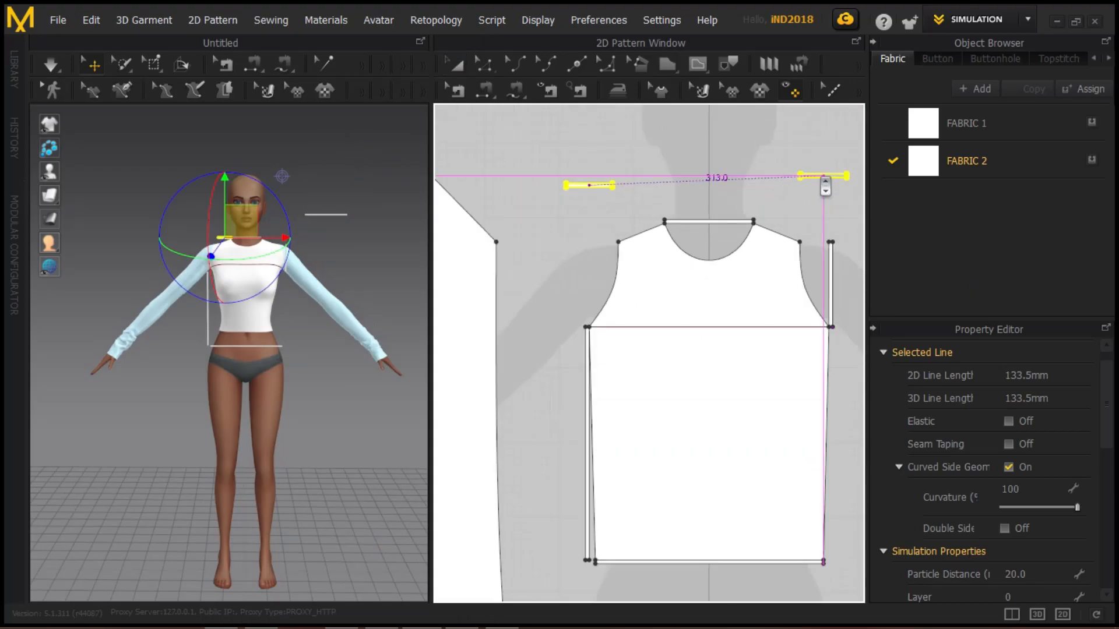
drag(592, 277, 726, 459)
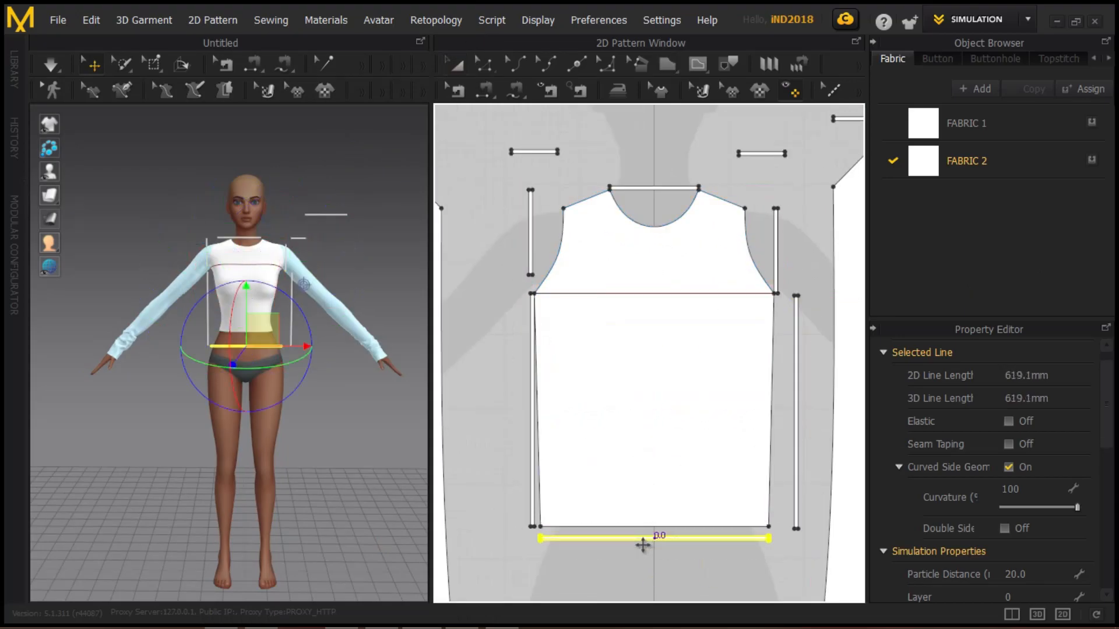
scroll(641, 560, down, 3)
- Draw a thin rectangular trim strip about 818 by 5 mm beside the sleeve nearest the front bodice's first side strip
scroll(737, 467, up, 5)
click(527, 382)
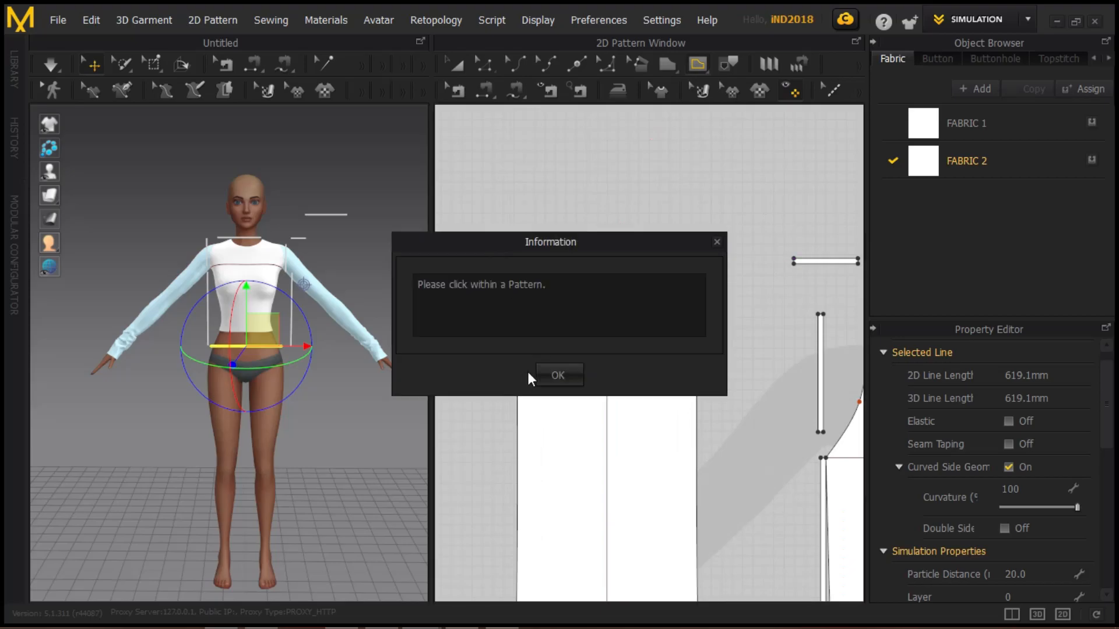
key(Return)
scroll(625, 518, up, 4)
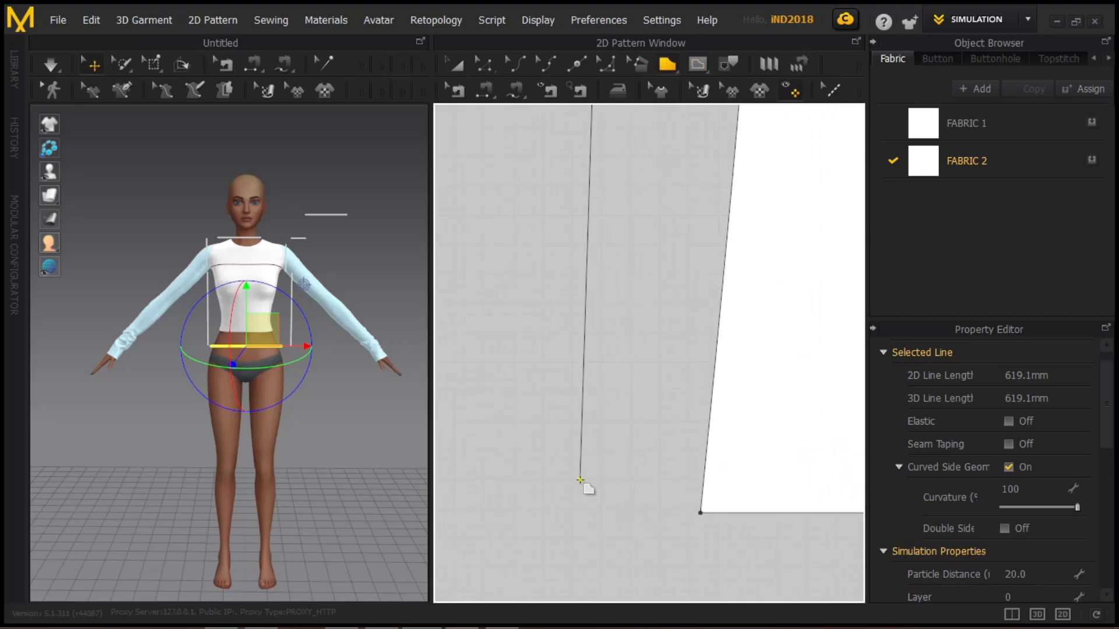
click(657, 523)
scroll(704, 425, down, 3)
scroll(624, 279, up, 5)
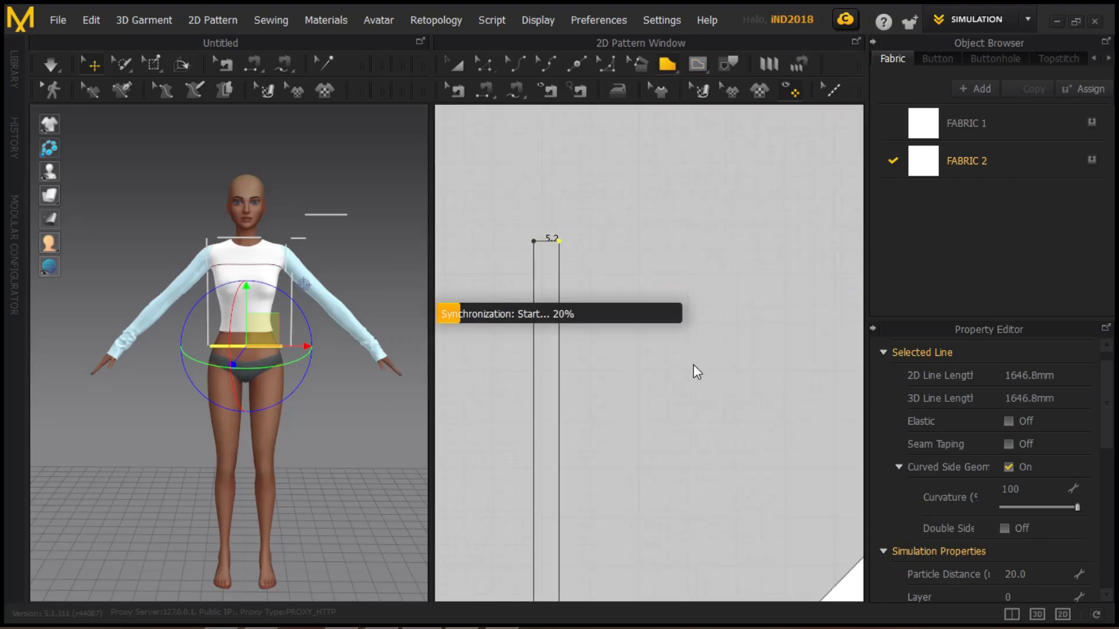
scroll(618, 349, down, 4)
- Draw a thin rectangular trim strip about 320 by 5 mm across the front bodice, just above the chest seam line
scroll(596, 259, up, 6)
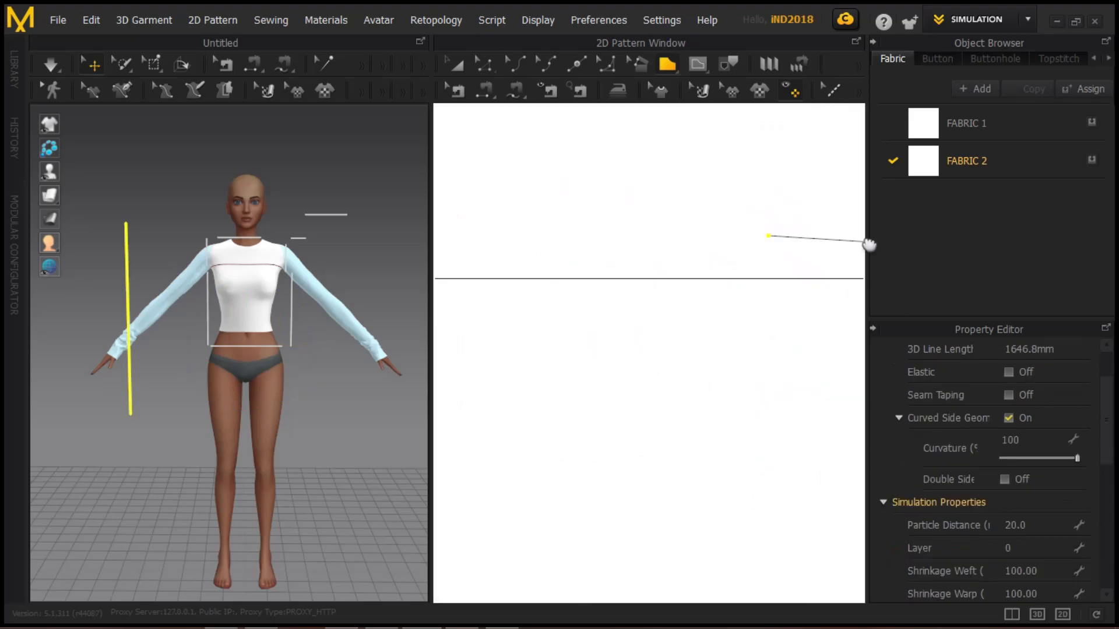
click(589, 263)
scroll(593, 294, up, 3)
click(580, 305)
key(a)
scroll(544, 268, down, 3)
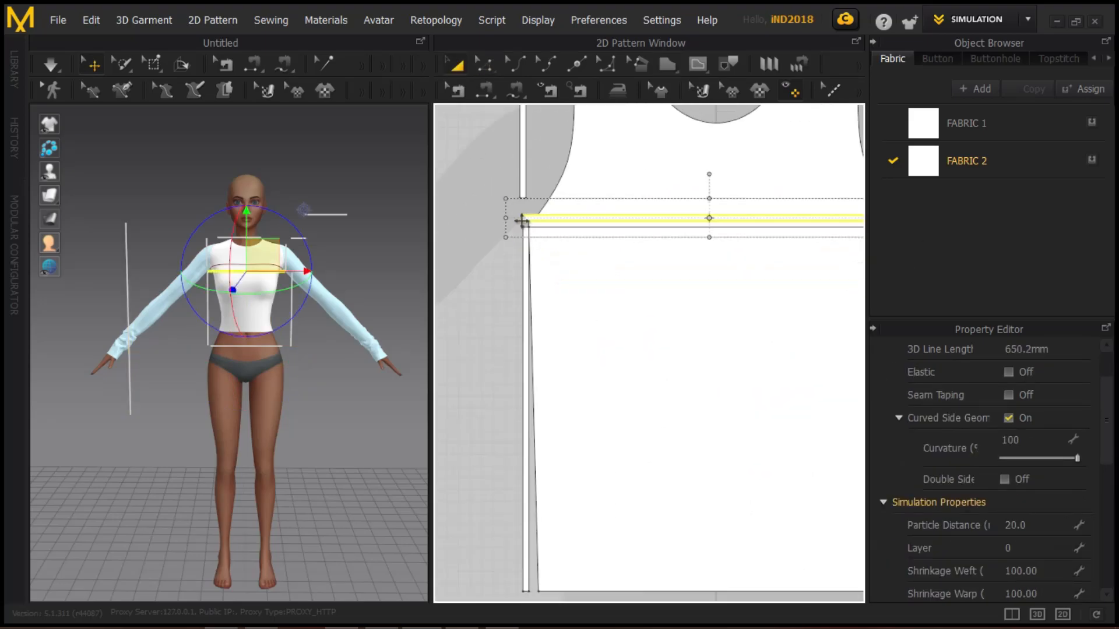
middle_drag(757, 262, 522, 214)
scroll(685, 224, down, 5)
scroll(654, 175, up, 5)
drag(537, 321, 530, 297)
- Sew the long trim strip to the vertical centre line of its neighbouring sleeve
key(n)
scroll(700, 291, down, 5)
scroll(513, 280, up, 4)
click(616, 321)
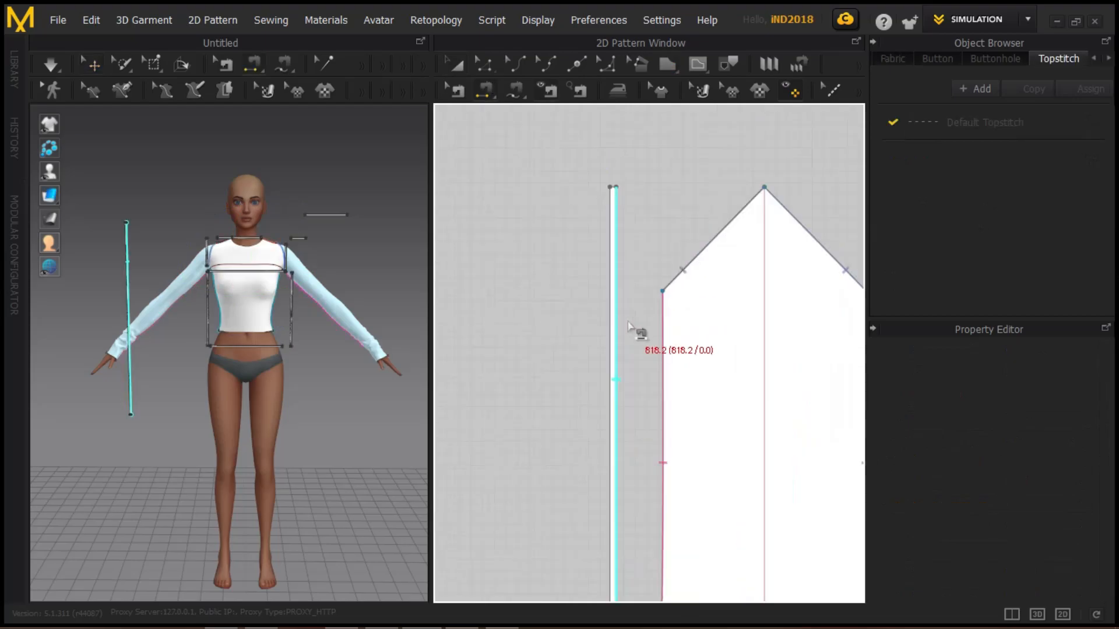
click(632, 324)
- Sew the side trim strip to the front bodice's side seam and the hem strip to its hem
scroll(812, 419, down, 3)
scroll(542, 441, up, 5)
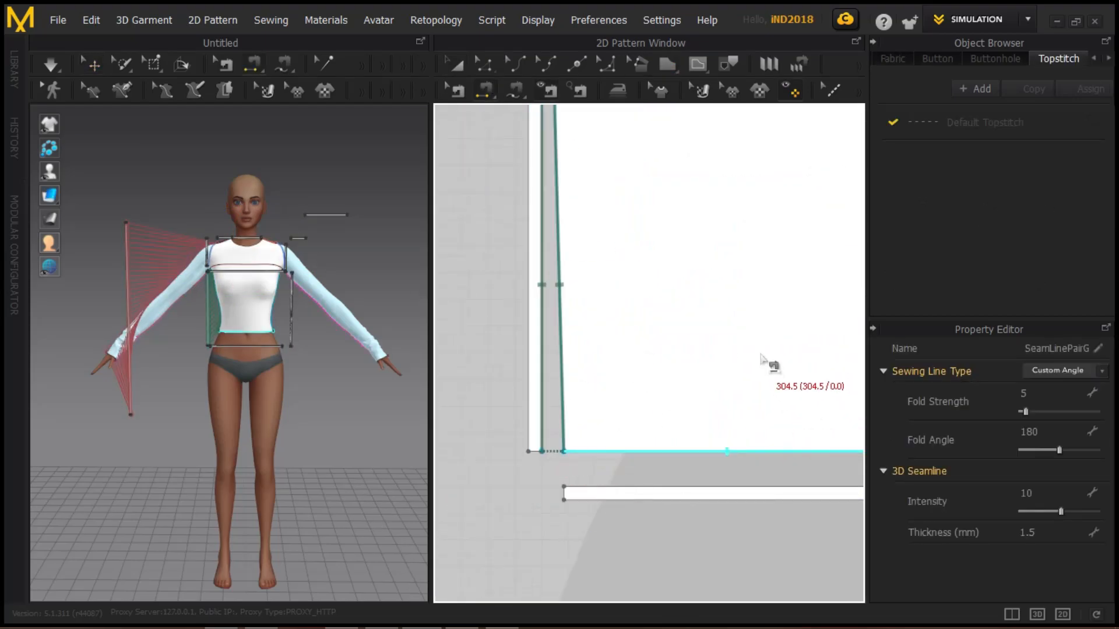
click(796, 451)
scroll(530, 464, down, 5)
- Copy the long sleeve trim strip to the second sleeve and sew it to that sleeve's centre line
key(a)
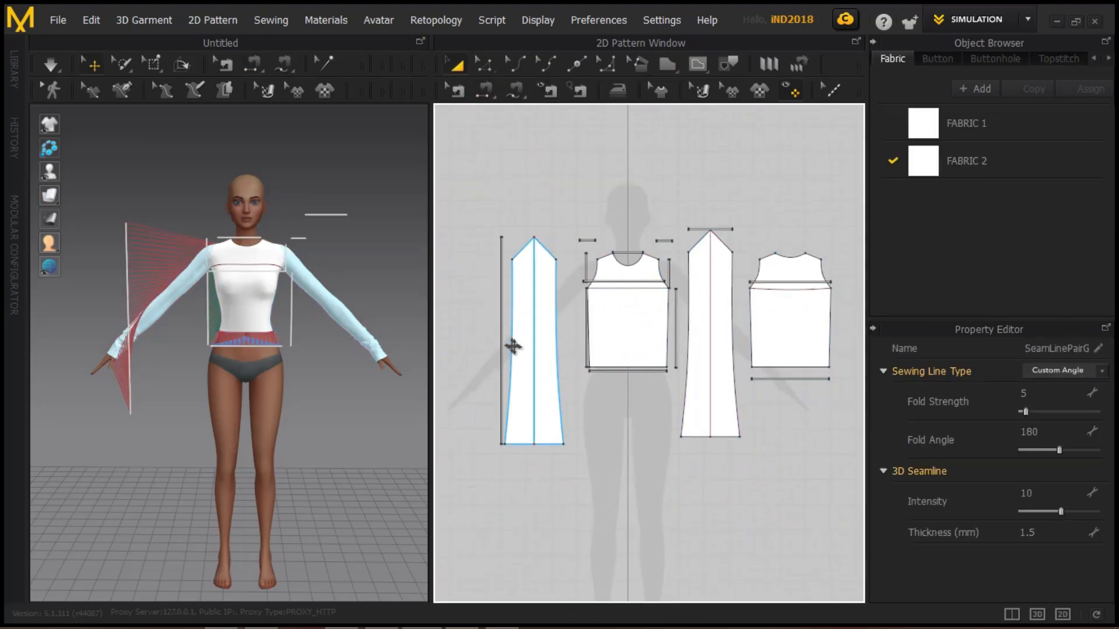
click(740, 351)
key(n)
scroll(732, 375, up, 4)
click(752, 225)
click(577, 335)
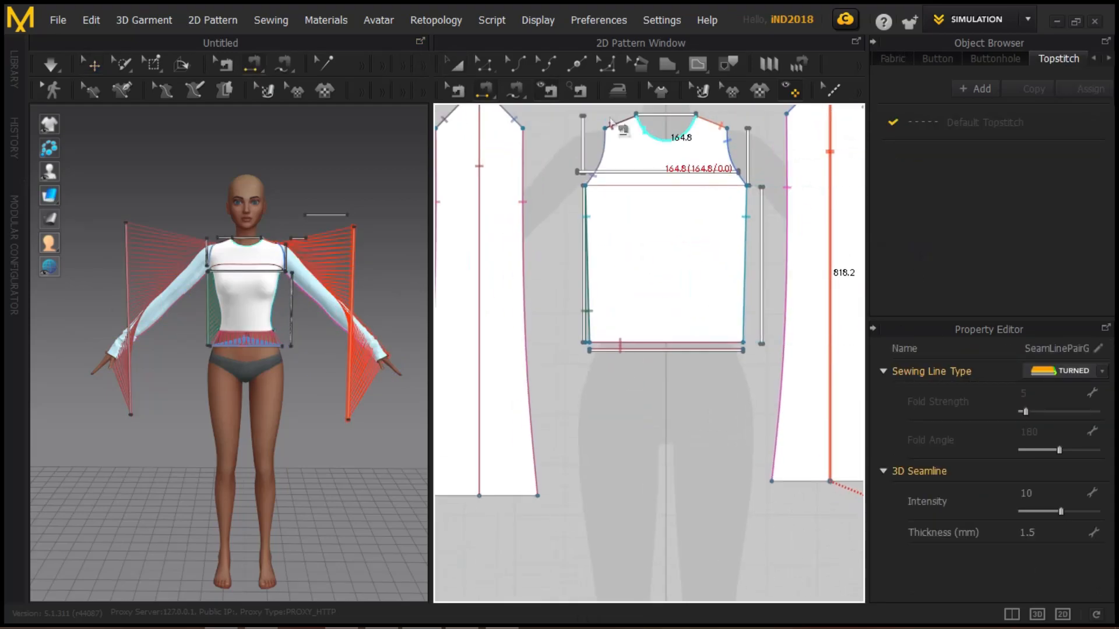
- Place trim strips beside the back bodice and sew them to its side seams and hem
key(a)
click(760, 332)
scroll(765, 336, up, 5)
scroll(732, 334, down, 3)
scroll(806, 278, up, 4)
right_drag(212, 393, 116, 388)
click(485, 88)
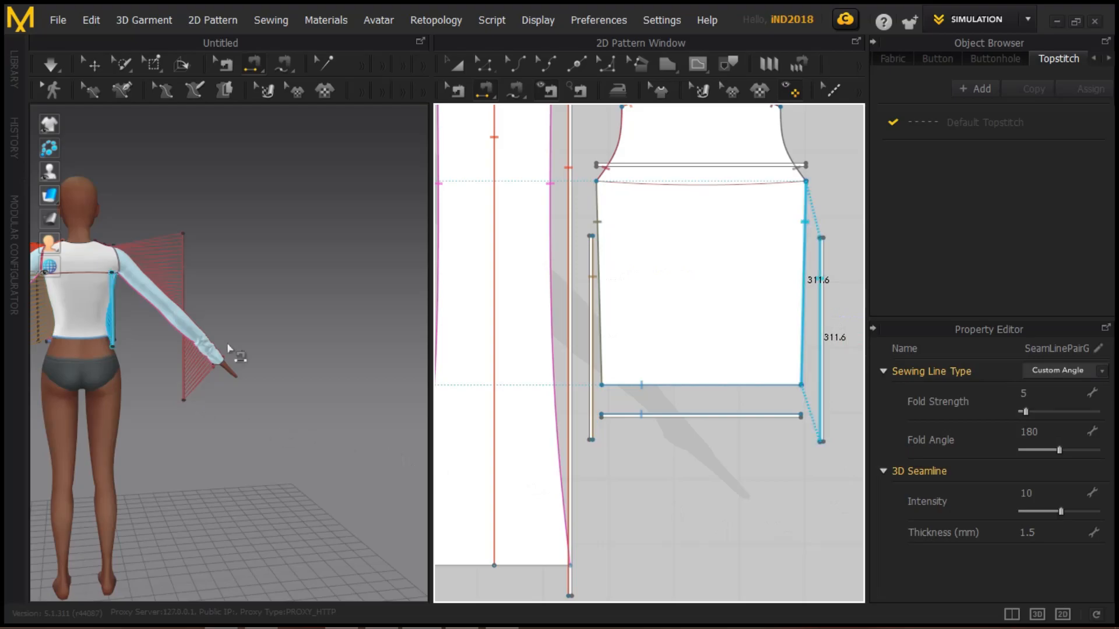
- Sew the horizontal trim strip to the front bodice's chest seam line
scroll(559, 392, down, 2)
scroll(490, 357, down, 2)
scroll(637, 425, up, 6)
scroll(645, 407, up, 2)
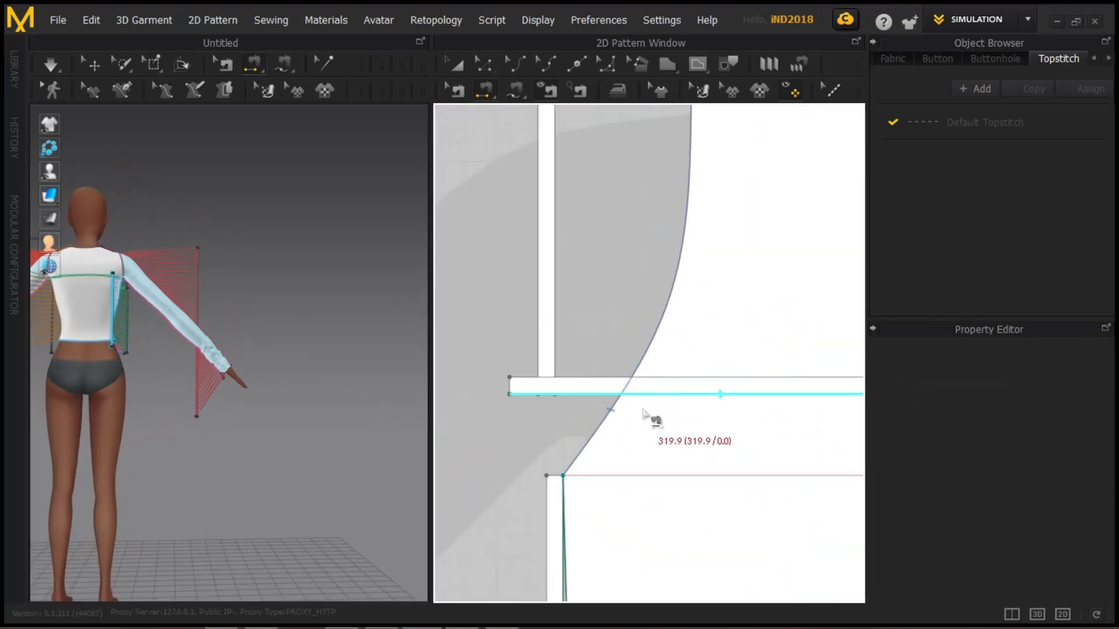
scroll(645, 406, down, 6)
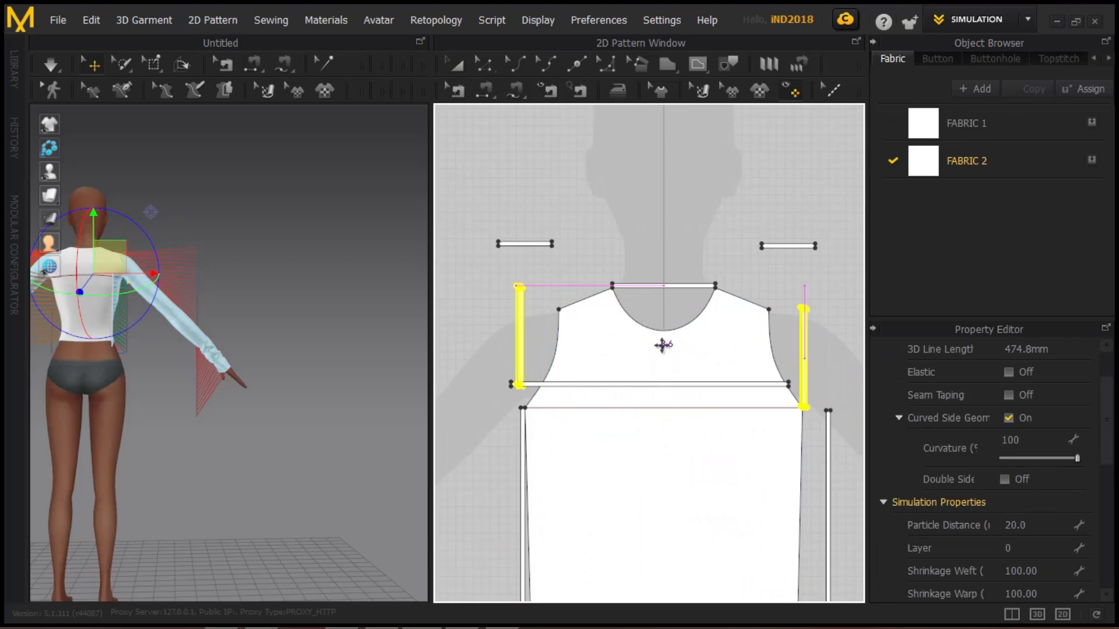
- Select both front armhole trim strips and copy them for the back bodice
scroll(662, 345, down, 3)
middle_drag(827, 344, 738, 327)
click(738, 324)
- Move the neckline trim strip above the front bodice and lengthen it beyond the neckline opening's width
right_drag(262, 350, 367, 350)
drag(275, 318, 352, 317)
right_drag(352, 317, 256, 317)
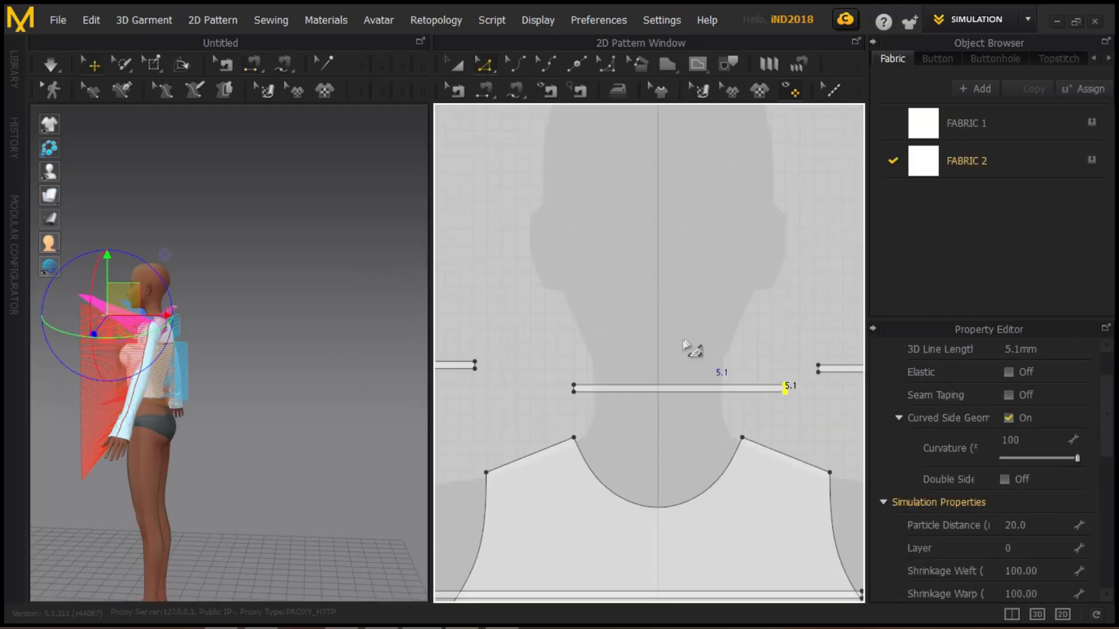
scroll(719, 349, up, 5)
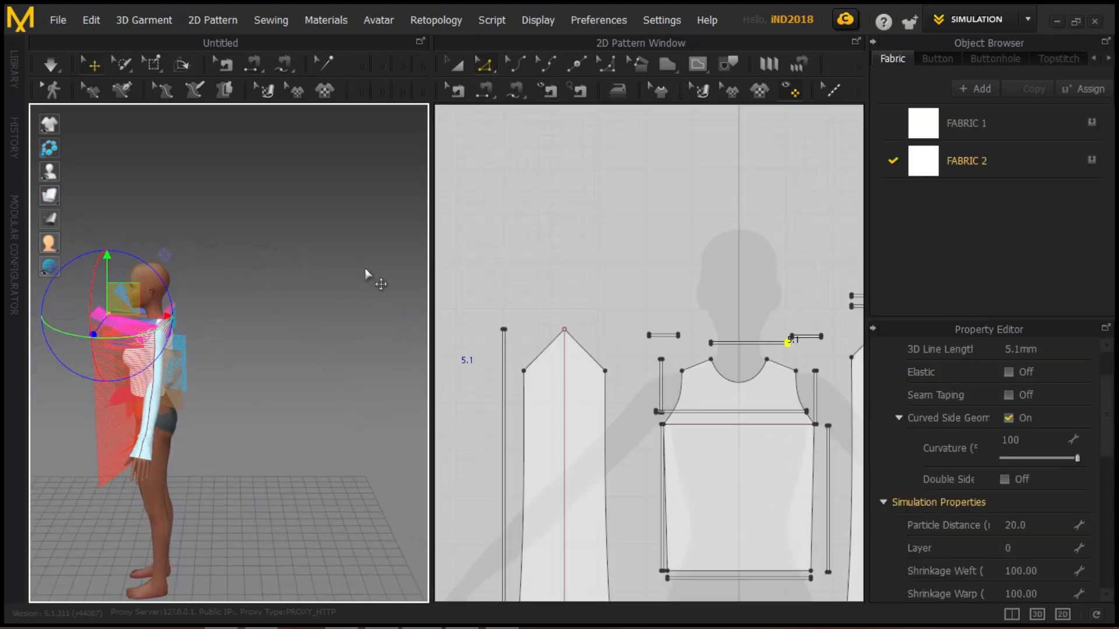
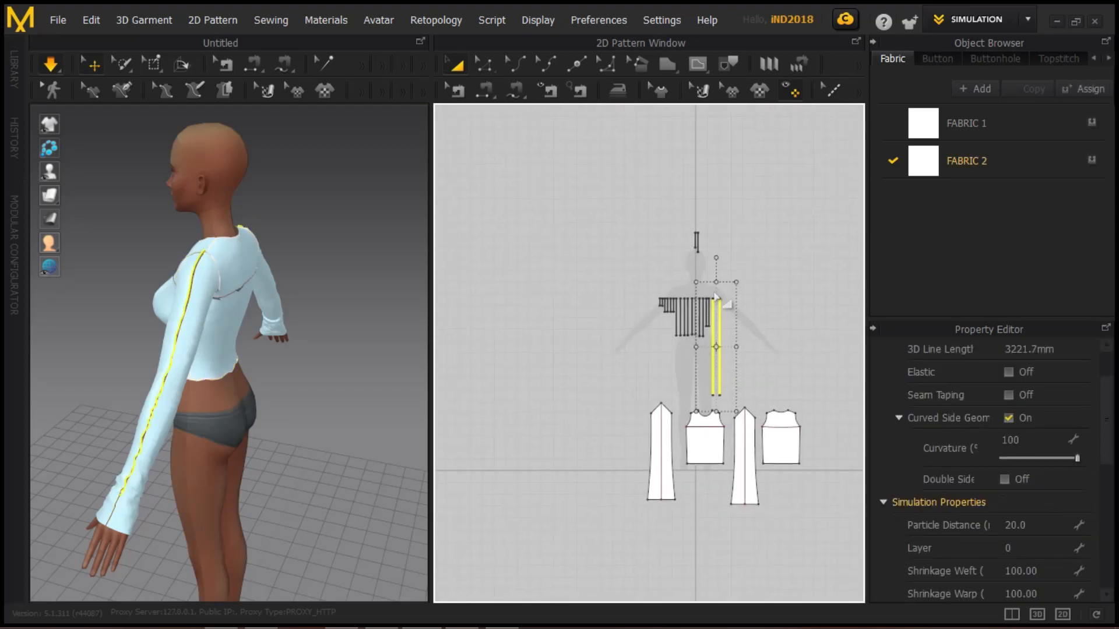
- Select all the trim strips and stretch them lengthwise to create more ruffle along the seams
drag(696, 250, 523, 443)
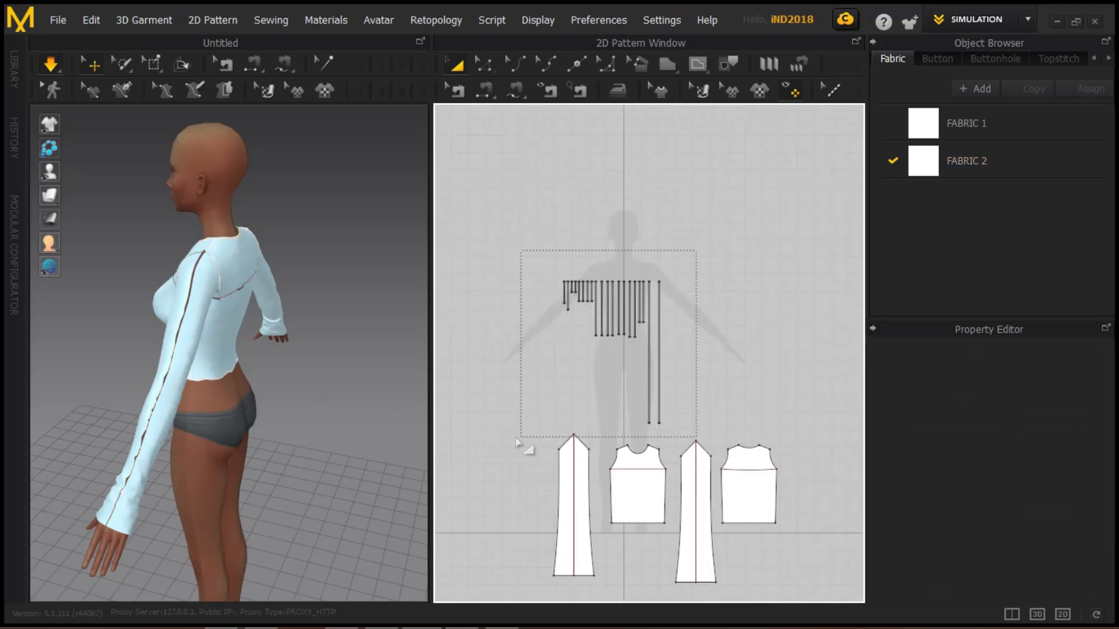
right_drag(612, 265, 612, 245)
click(524, 388)
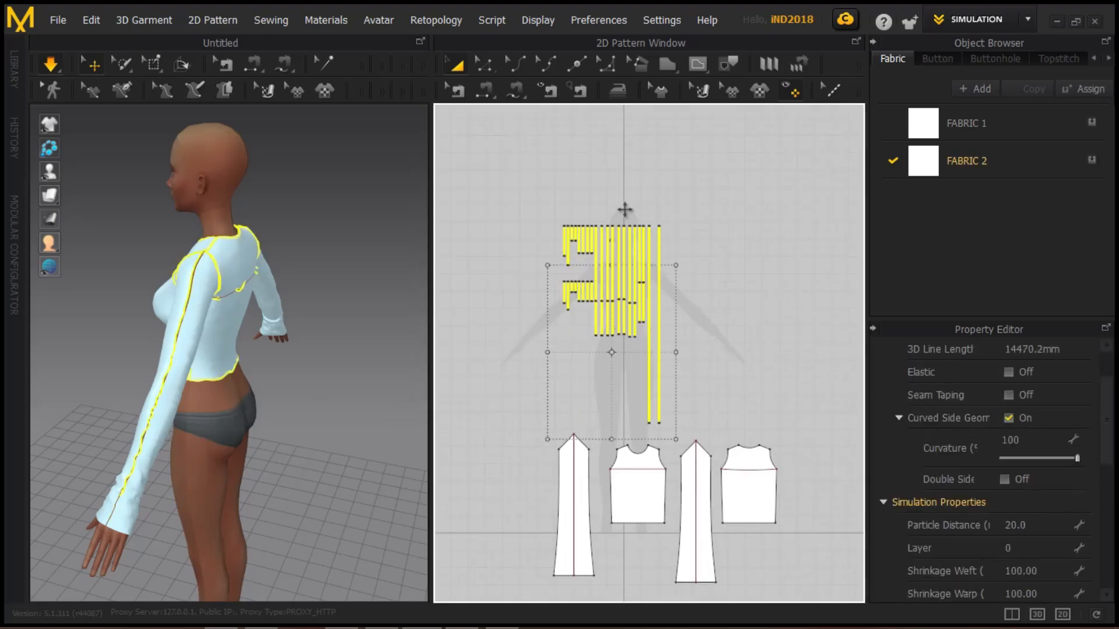
drag(629, 176, 629, 176)
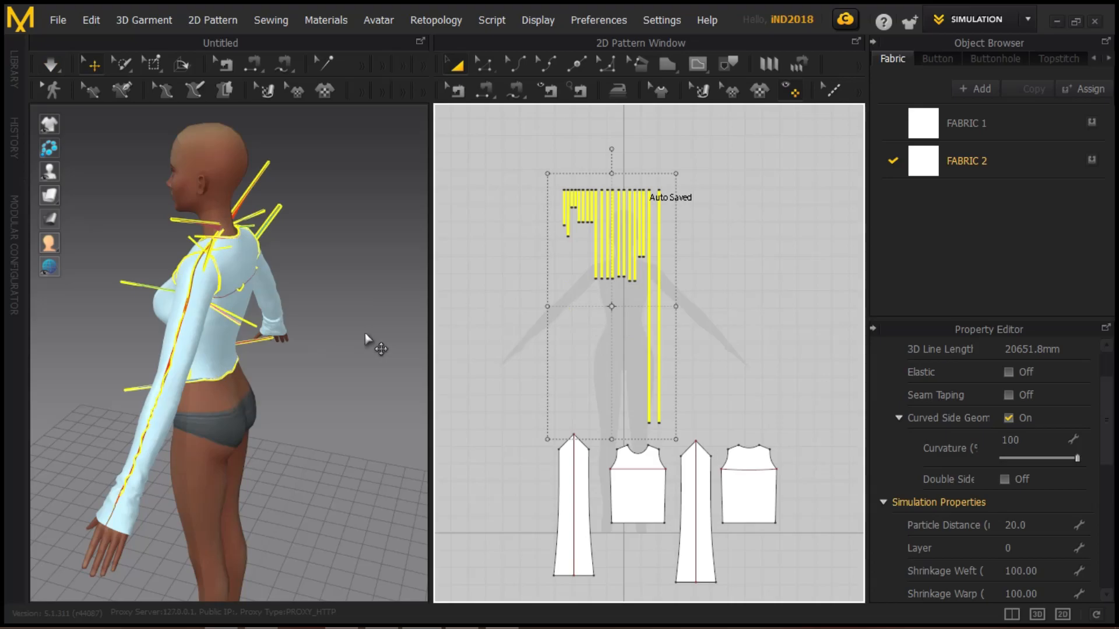
- Simulate the garment and pull the side-seam trim strip into place near the underarm
click(50, 65)
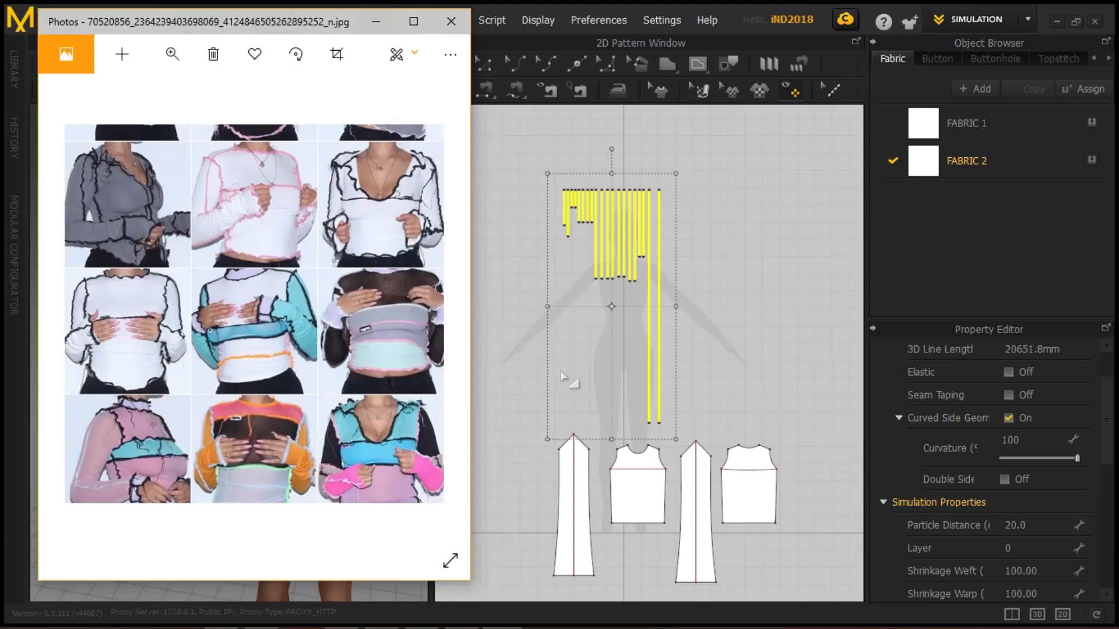
scroll(185, 262, up, 5)
click(186, 262)
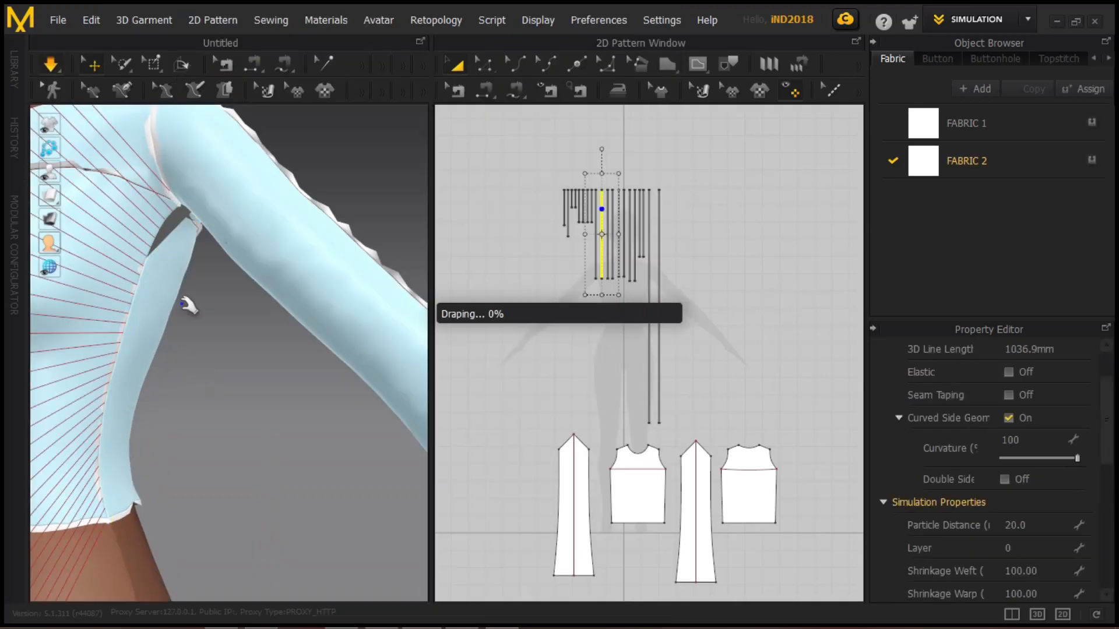
scroll(194, 370, down, 3)
scroll(291, 373, up, 4)
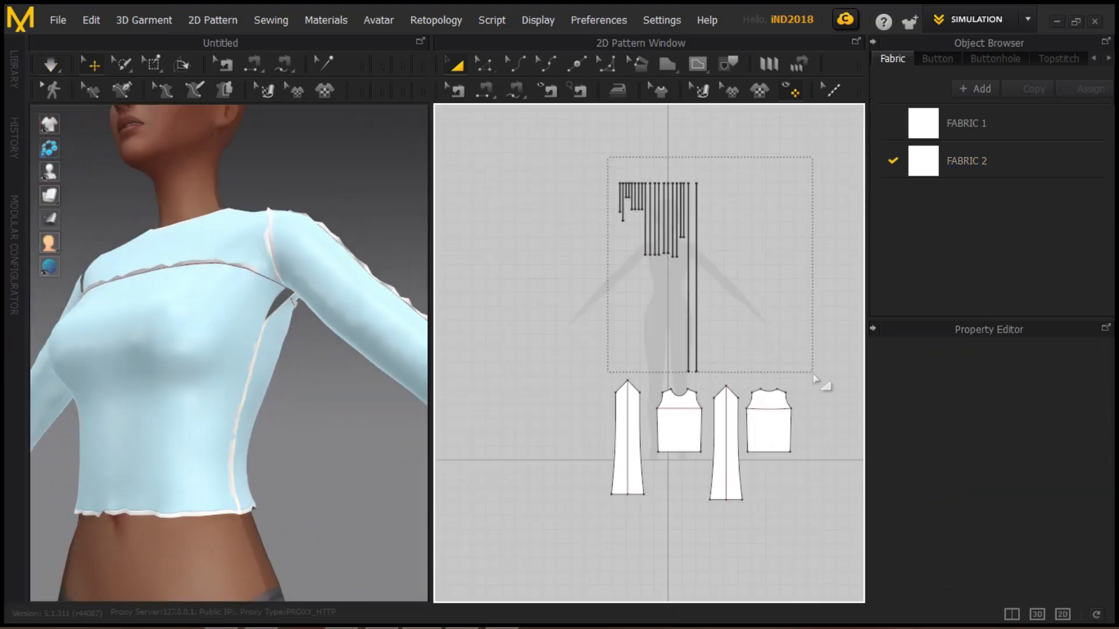
- Set the trim strips' mesh type to Quad and unfreeze the bodice and sleeve patterns
key(ctrl+a)
click(1061, 537)
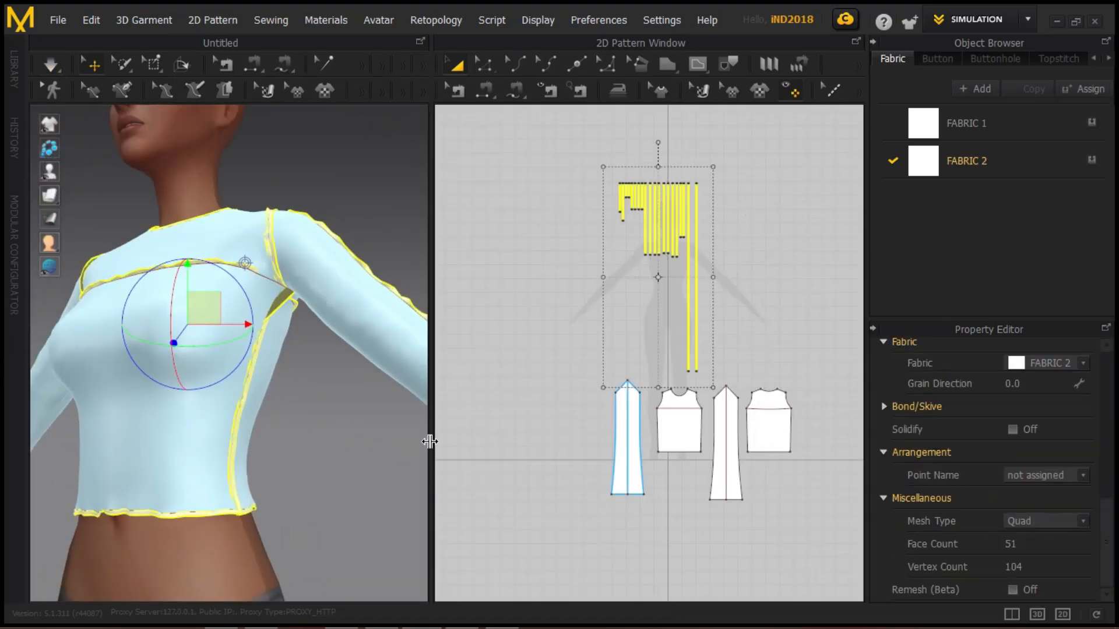
right_click(524, 326)
click(342, 397)
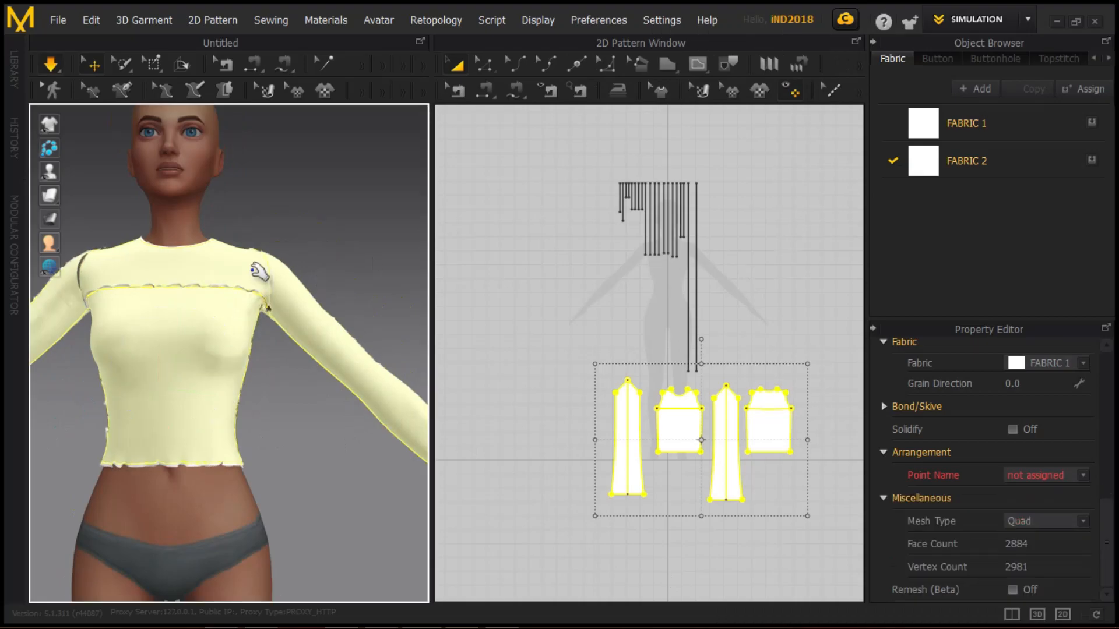
- Detach the displaced underarm trim strip, resew it to the bodice's side seam and drape the garment
right_drag(233, 292, 274, 291)
scroll(324, 320, up, 10)
right_click(280, 251)
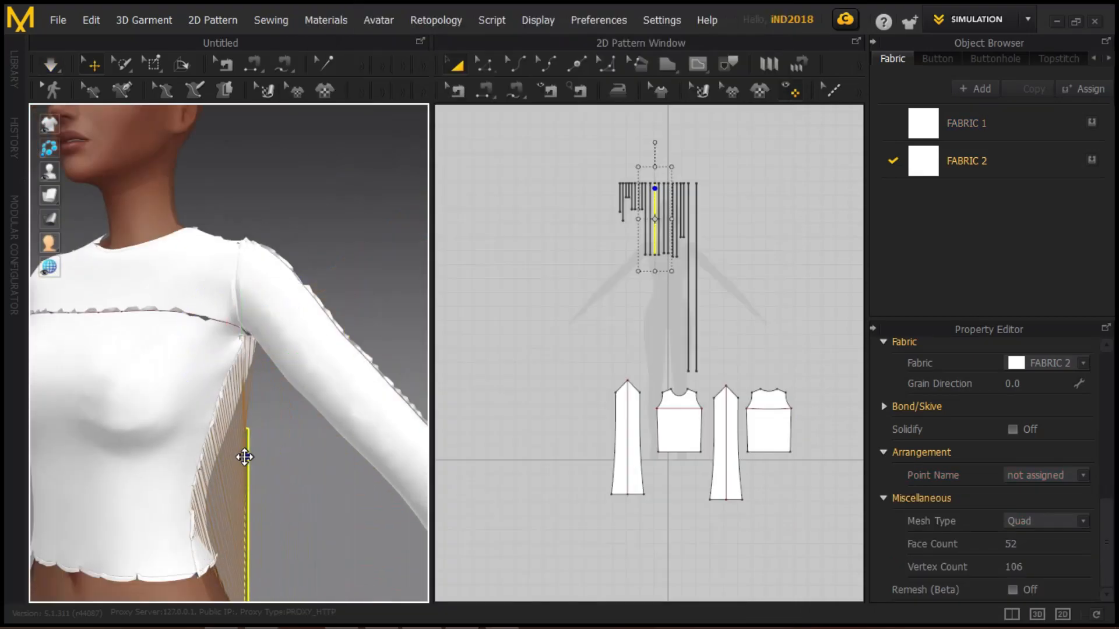
scroll(645, 200, up, 6)
scroll(699, 354, down, 5)
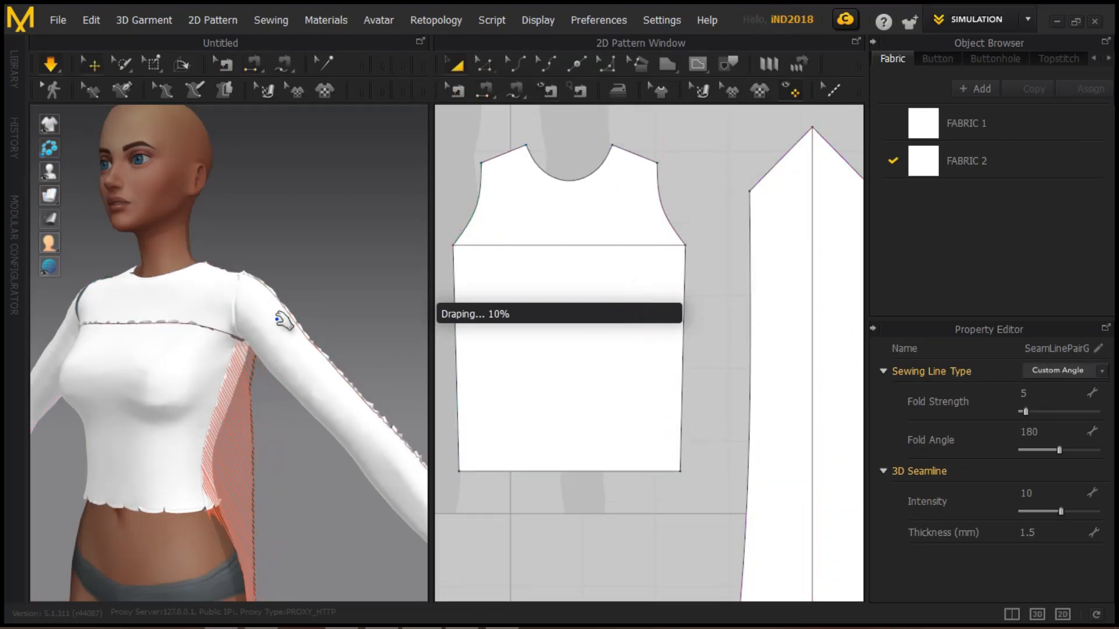
scroll(279, 319, down, 3)
- Shorten the two long sleeve trim strips and drape them along the sleeves' centre lines
right_drag(278, 320, 241, 354)
scroll(241, 354, up, 8)
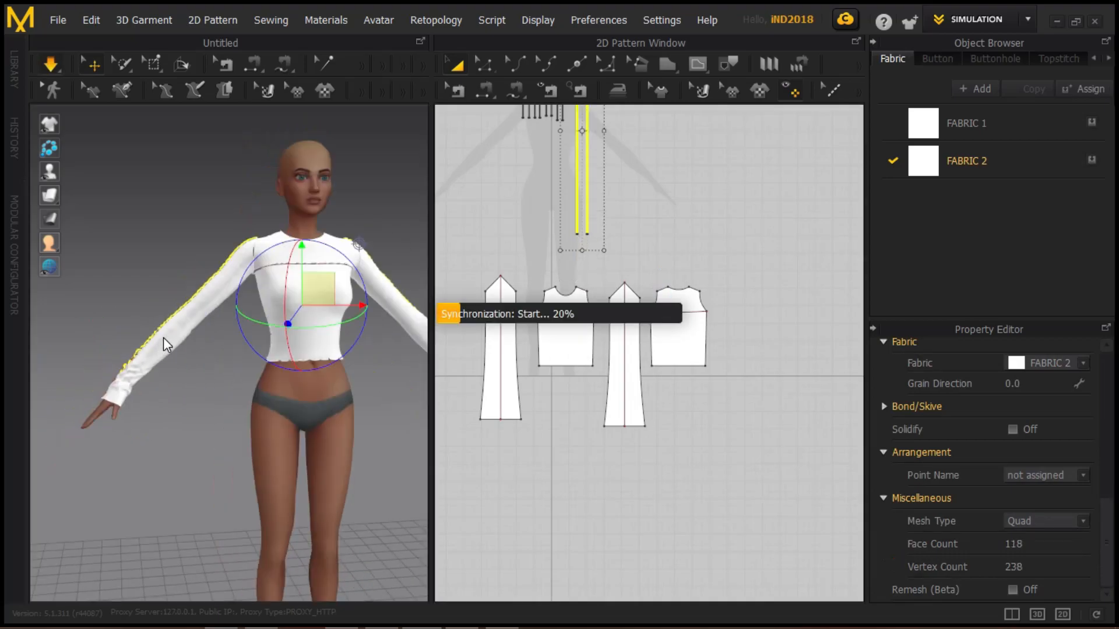
scroll(267, 307, up, 5)
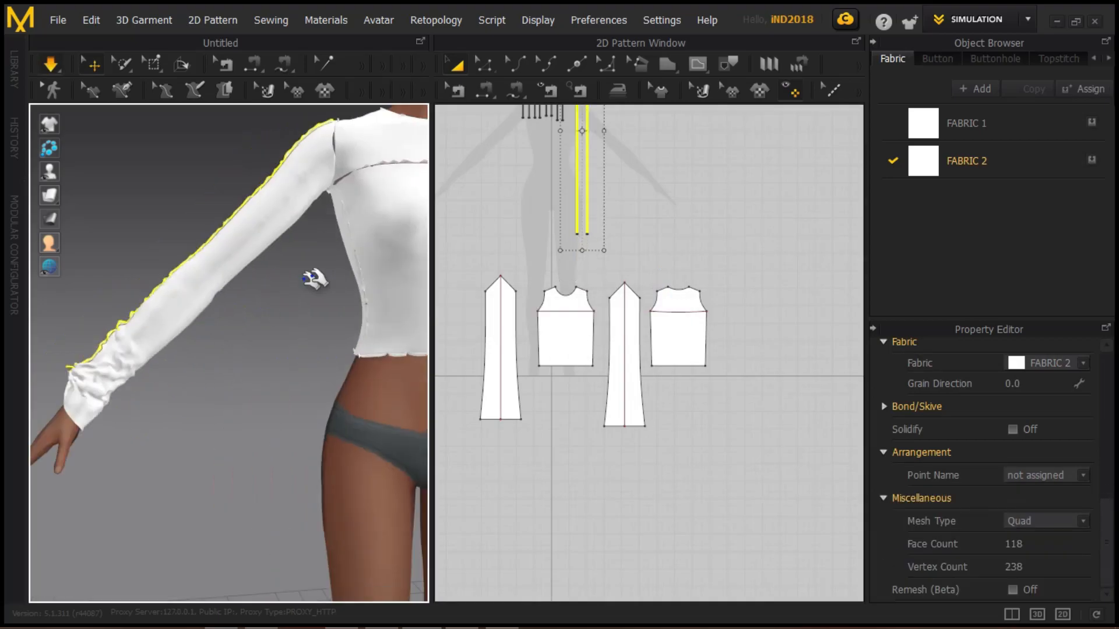
right_drag(267, 307, 394, 437)
scroll(313, 507, up, 3)
- Freeze the sleeve and bodice patterns so that only the trim strips drape
click(313, 507)
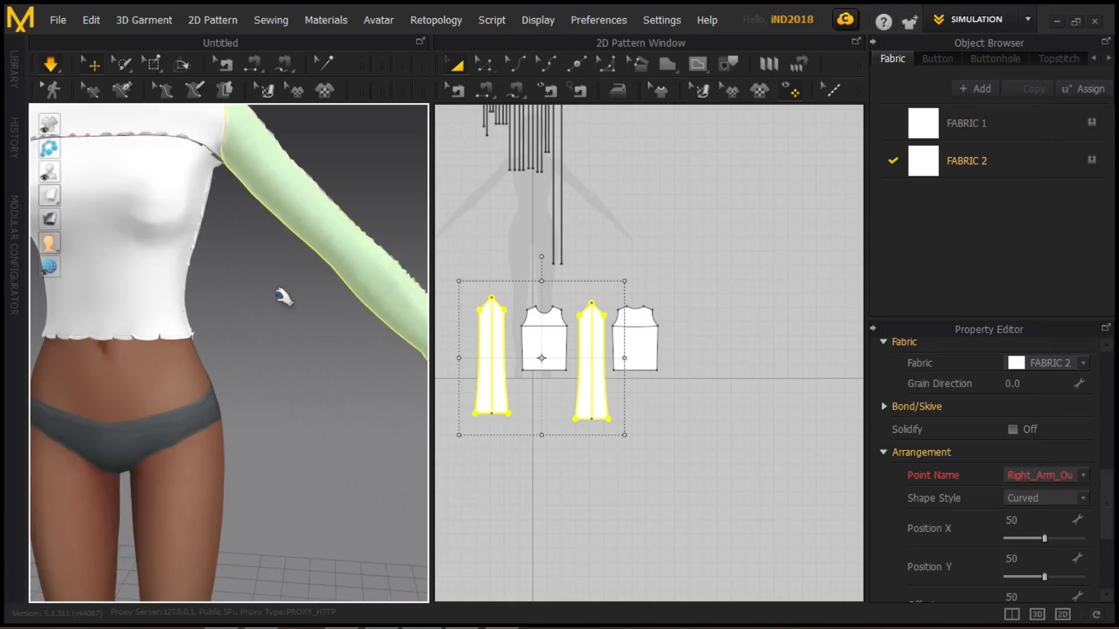
scroll(288, 295, up, 5)
right_click(252, 342)
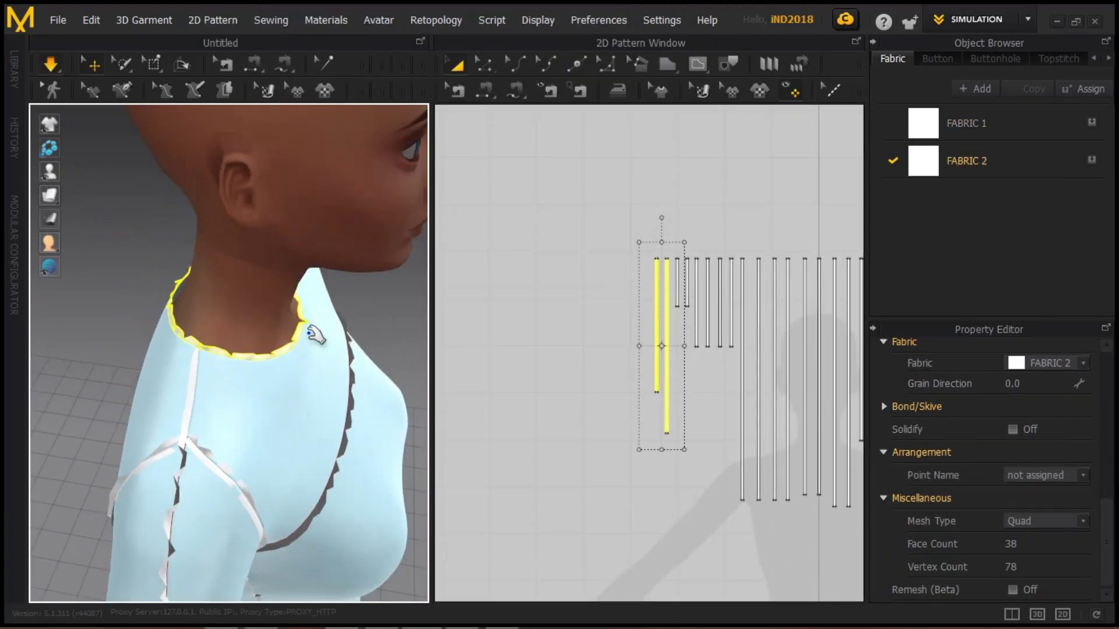
- Lengthen the two front armhole trim strips and simulate the garment
click(54, 68)
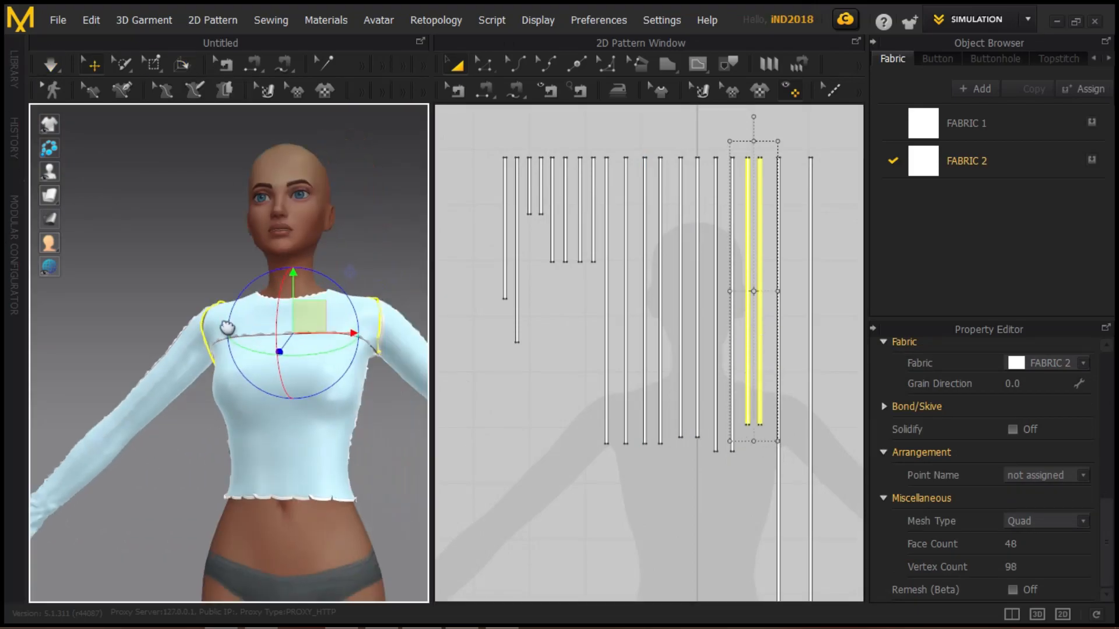
key(space)
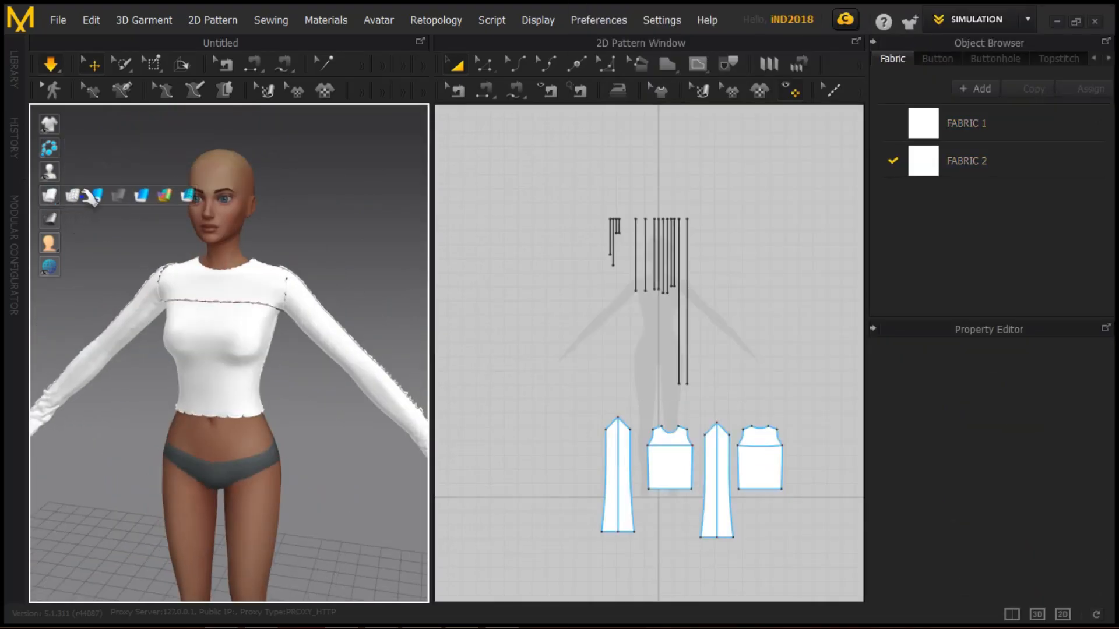
- Display the garment as a mesh on the avatar
click(83, 196)
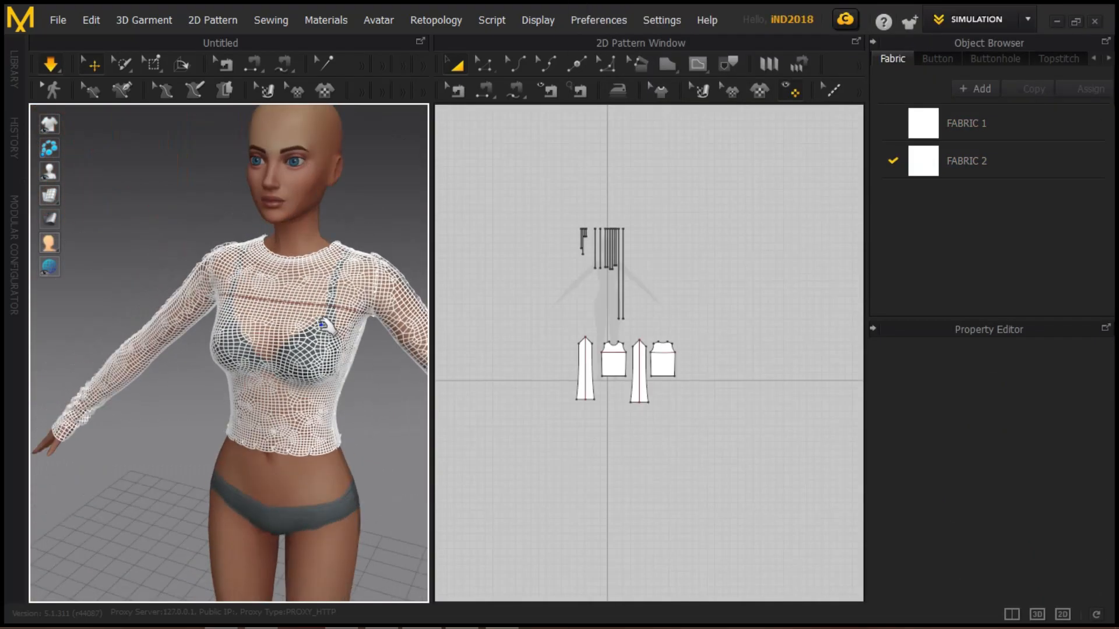
- Switch the garment display from mesh to solid surface and inspect the seam strips around the shoulder
click(72, 195)
right_drag(233, 280, 358, 273)
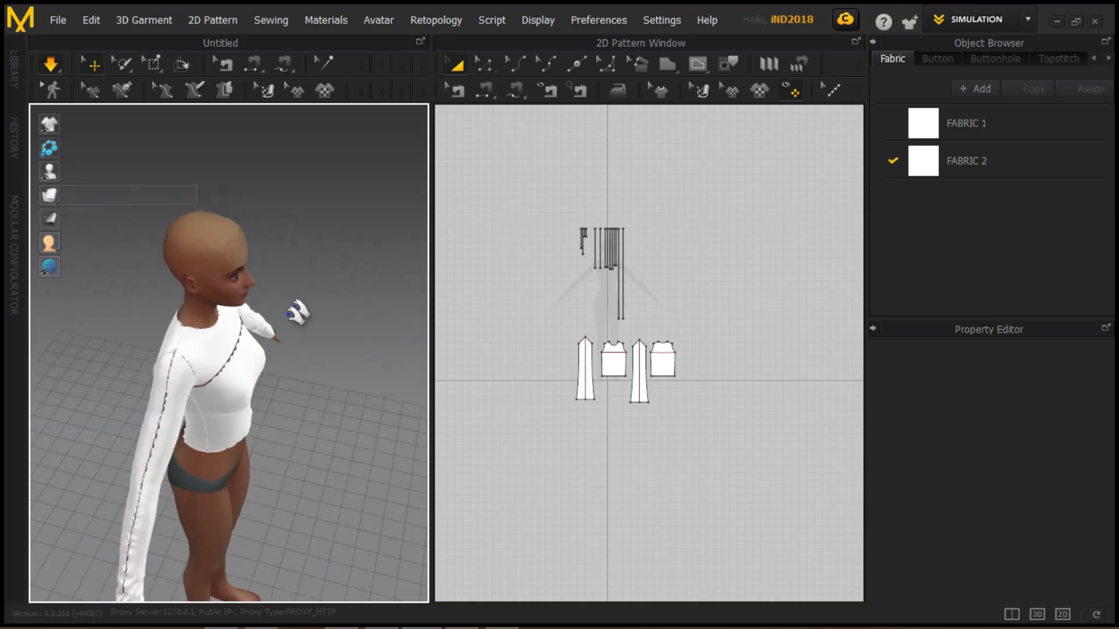
scroll(163, 312, up, 6)
right_drag(163, 312, 260, 458)
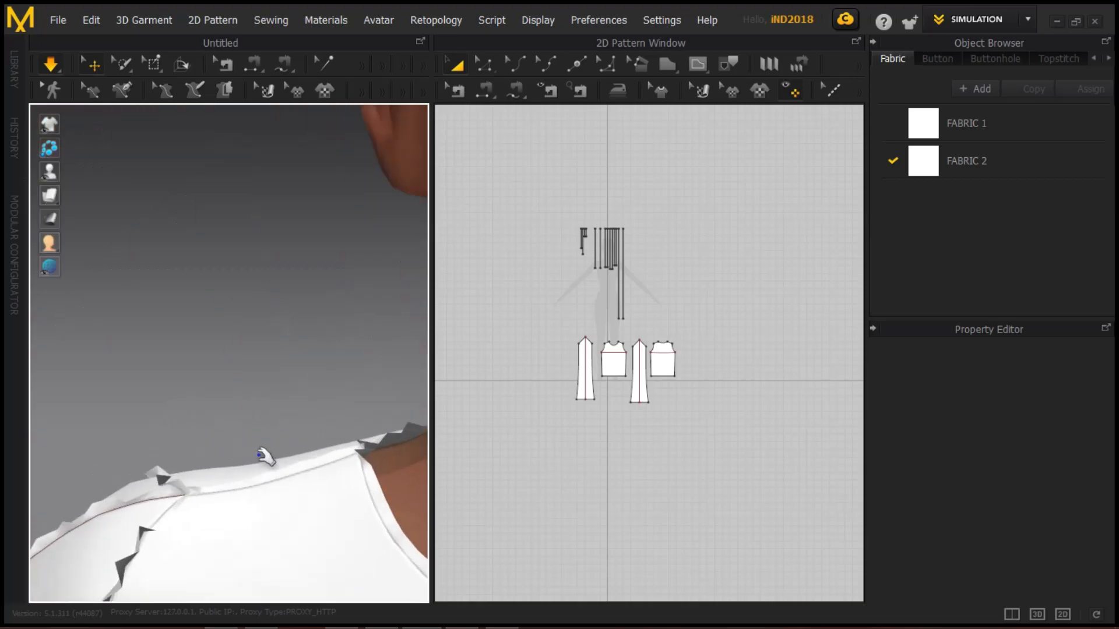
click(261, 458)
scroll(732, 449, up, 5)
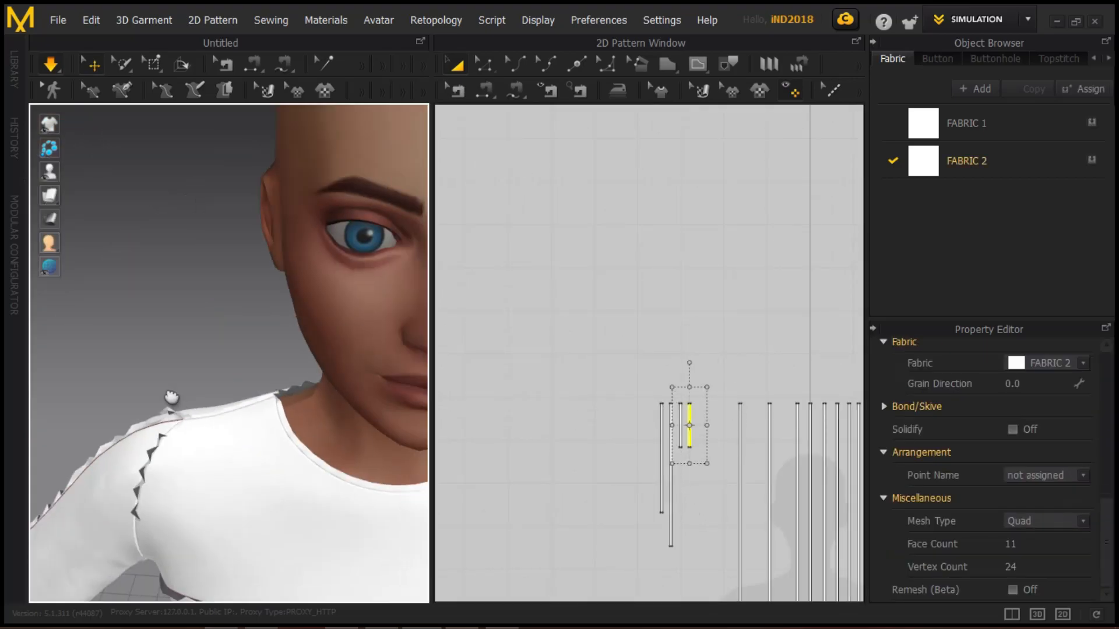
scroll(176, 404, down, 5)
key(Escape)
right_drag(183, 374, 130, 429)
scroll(705, 449, down, 8)
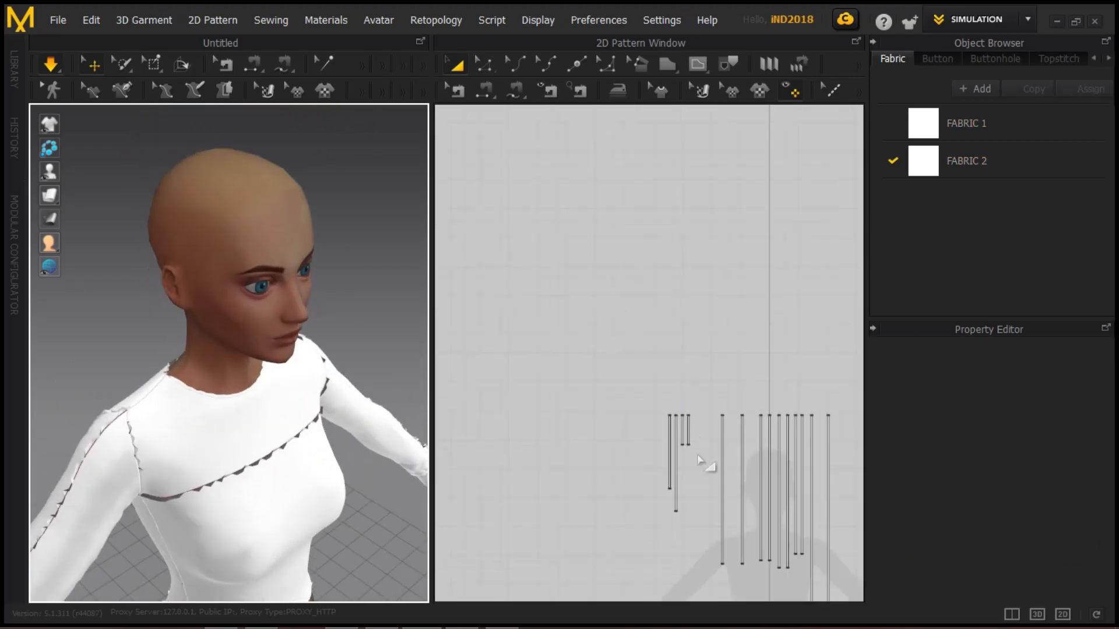
- Set the particle distance of the front, back and both sleeve panels to 13 and stop the simulation
key(ctrl+a)
scroll(1049, 528, down, 5)
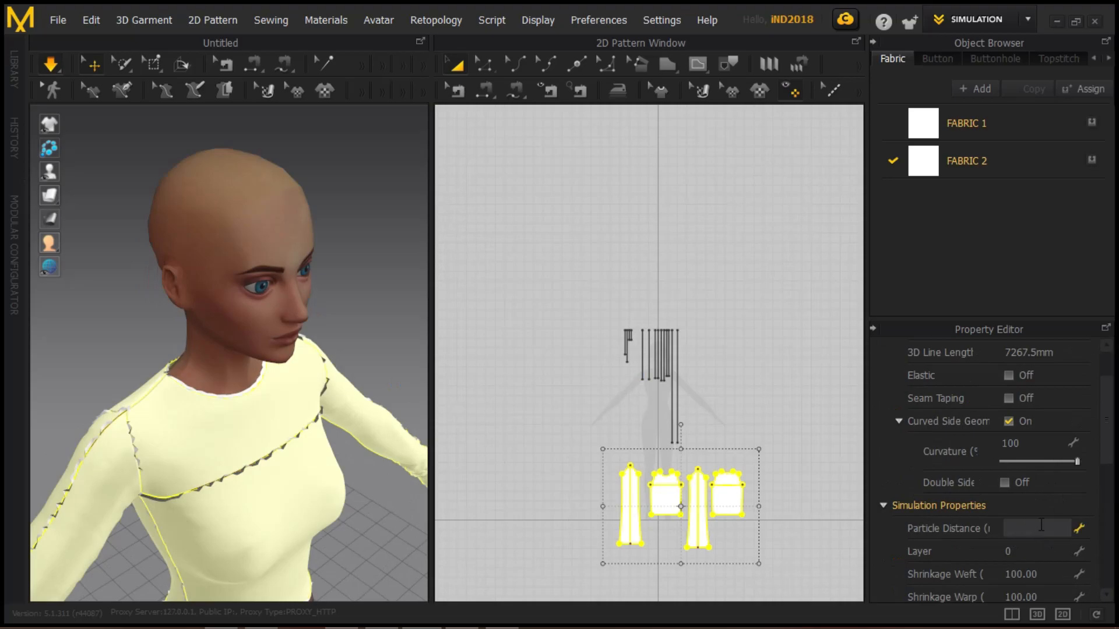
key(Return)
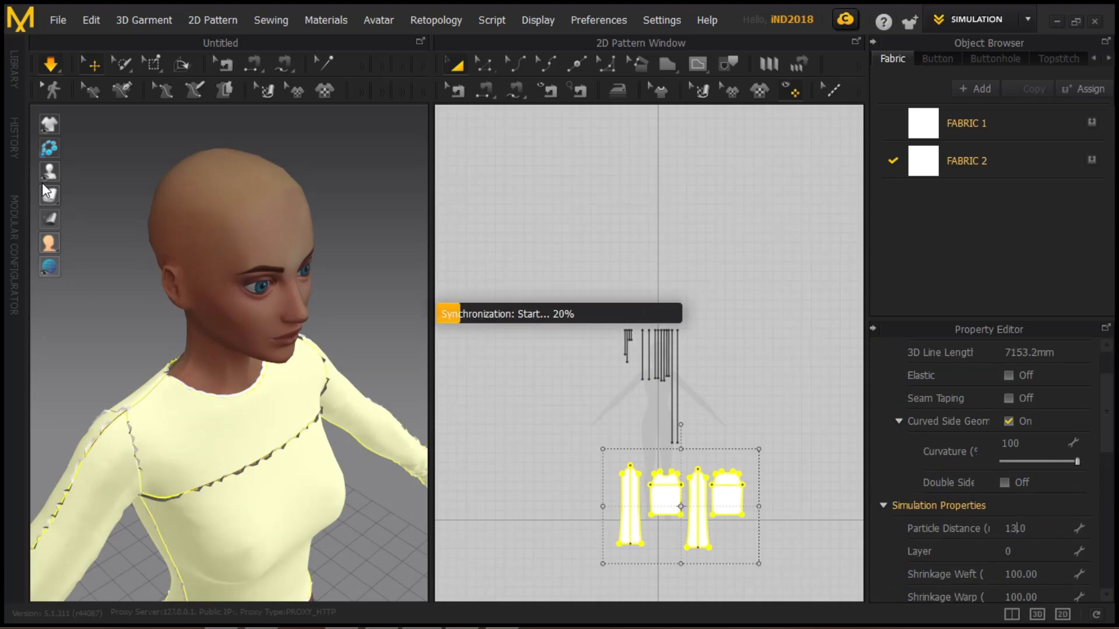
key(space)
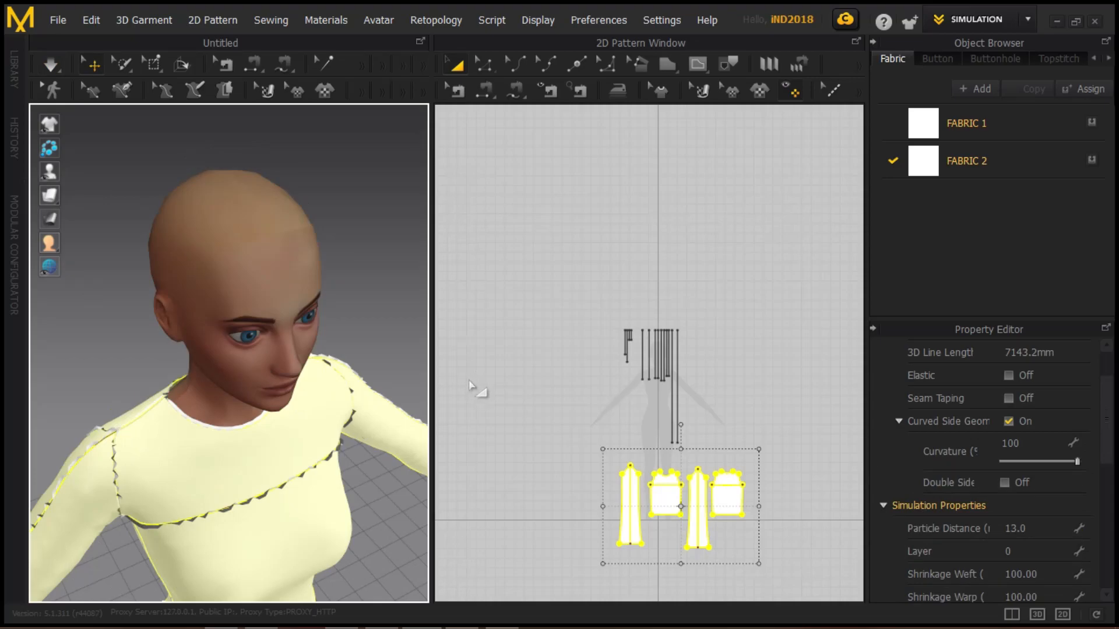
- Examine the whole top from the front, toggling the garment's display style, and clear the panel selection
scroll(228, 350, down, 5)
right_drag(228, 350, 312, 399)
middle_drag(313, 400, 217, 426)
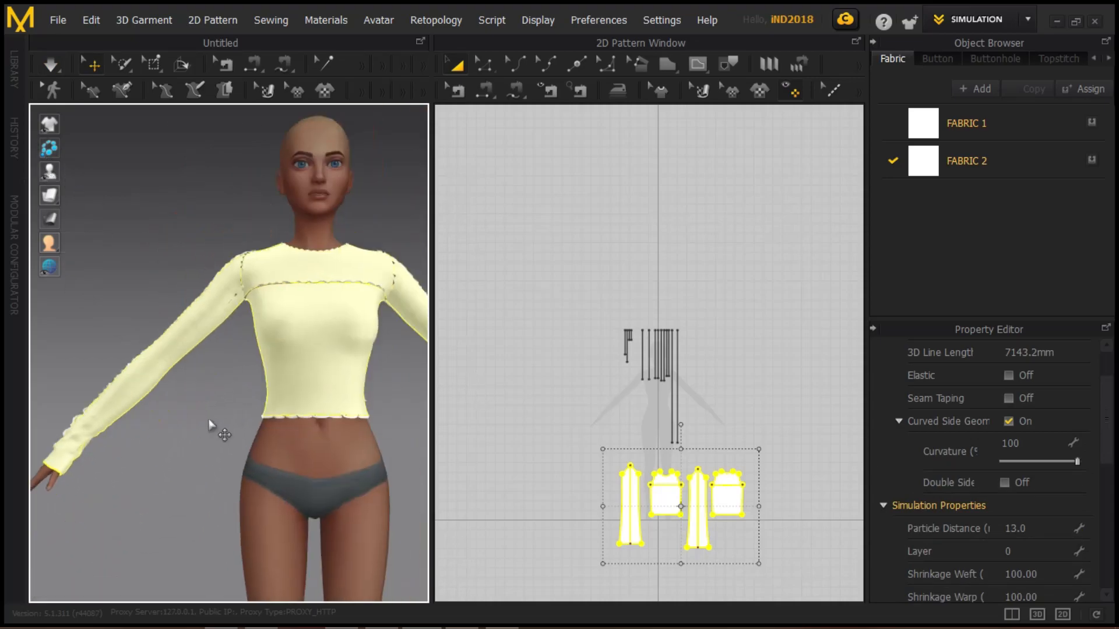
scroll(217, 426, down, 3)
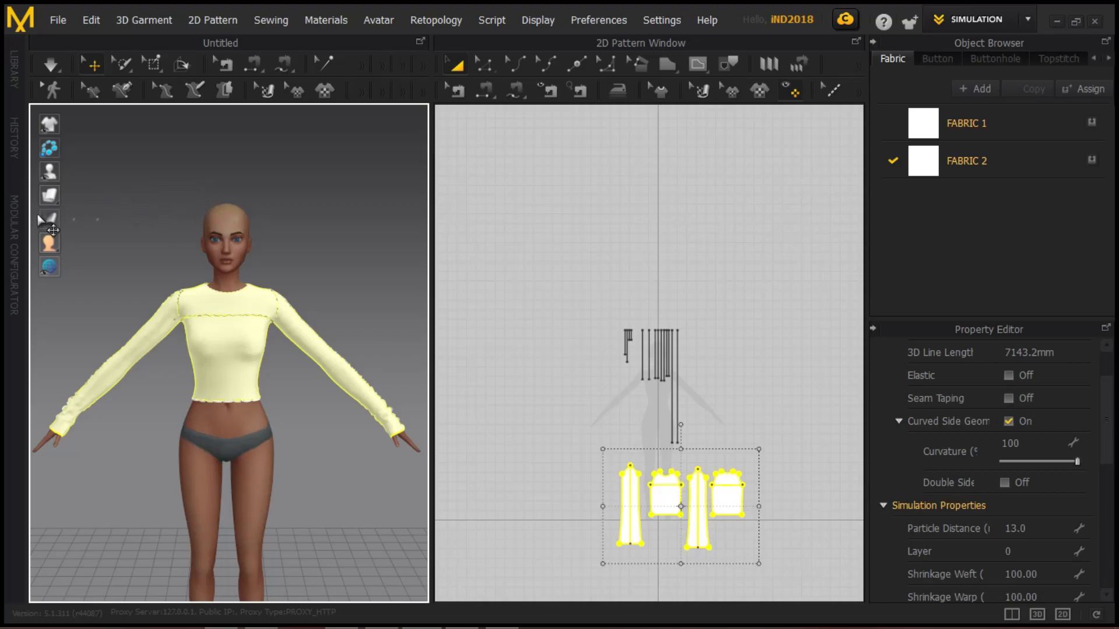
click(144, 195)
scroll(263, 386, up, 3)
right_drag(264, 386, 263, 338)
click(75, 195)
click(471, 313)
scroll(640, 361, up, 5)
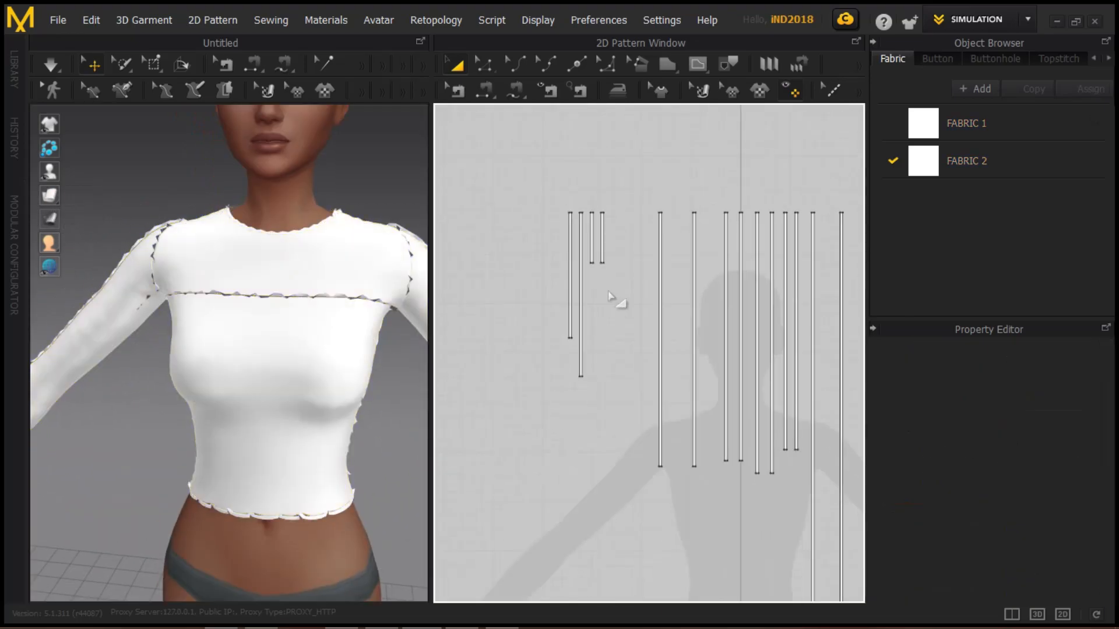
- Move the short strips and the neighbouring side seam strip closer to the other strips in the 2D layout
click(602, 252)
shift+click(649, 245)
scroll(650, 270, up, 3)
click(679, 268)
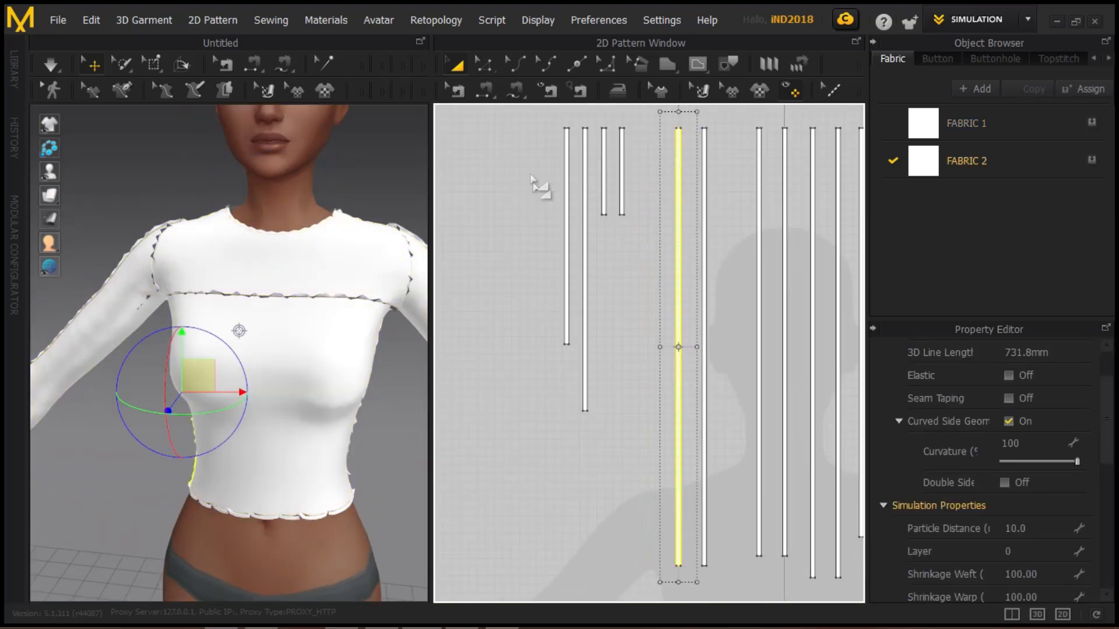
drag(548, 210, 665, 325)
shift+click(676, 192)
scroll(624, 317, down, 4)
scroll(619, 324, up, 3)
click(570, 293)
- Check the top on the avatar and restart the simulation
scroll(570, 293, down, 6)
scroll(344, 343, down, 3)
scroll(345, 343, up, 4)
right_drag(344, 343, 366, 308)
scroll(320, 314, down, 5)
click(46, 62)
- Move the front, back and sleeve panels away from the strips, placing the body panels above the sleeves
scroll(238, 342, up, 3)
scroll(365, 308, down, 3)
drag(804, 475, 587, 320)
drag(642, 368, 564, 217)
scroll(564, 311, up, 2)
scroll(624, 257, up, 3)
drag(682, 374, 649, 299)
scroll(646, 341, down, 2)
drag(516, 393, 592, 392)
- Move the outermost long sleeve strip closer to the neighbouring long strip
right_drag(793, 252, 657, 210)
scroll(657, 210, up, 3)
click(626, 226)
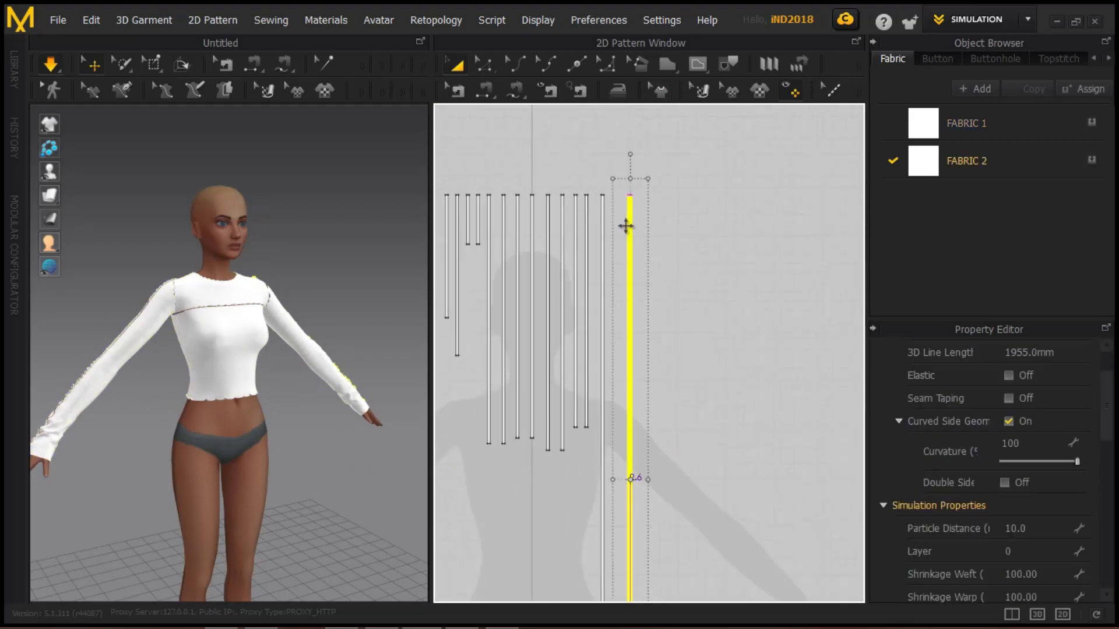
- Rotate all the strips 90 degrees counterclockwise to lie horizontally and place them below the sleeve panels
scroll(626, 226, down, 3)
key(ctrl+a)
drag(585, 187, 461, 344)
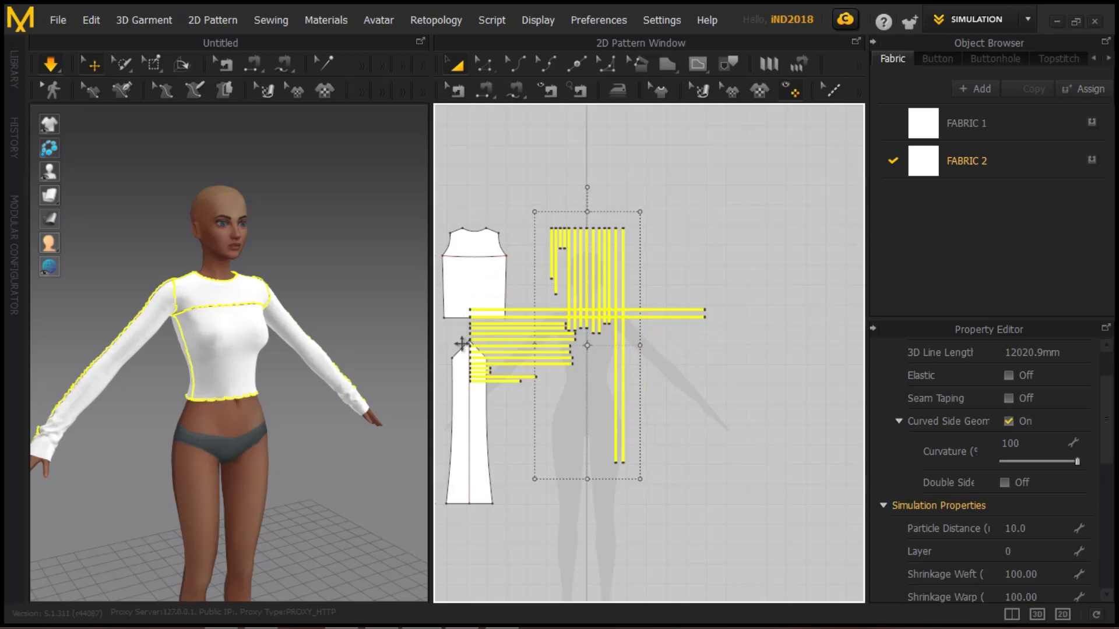
scroll(527, 319, down, 2)
drag(532, 321, 504, 469)
scroll(647, 249, down, 2)
middle_drag(647, 250, 698, 257)
drag(667, 237, 472, 344)
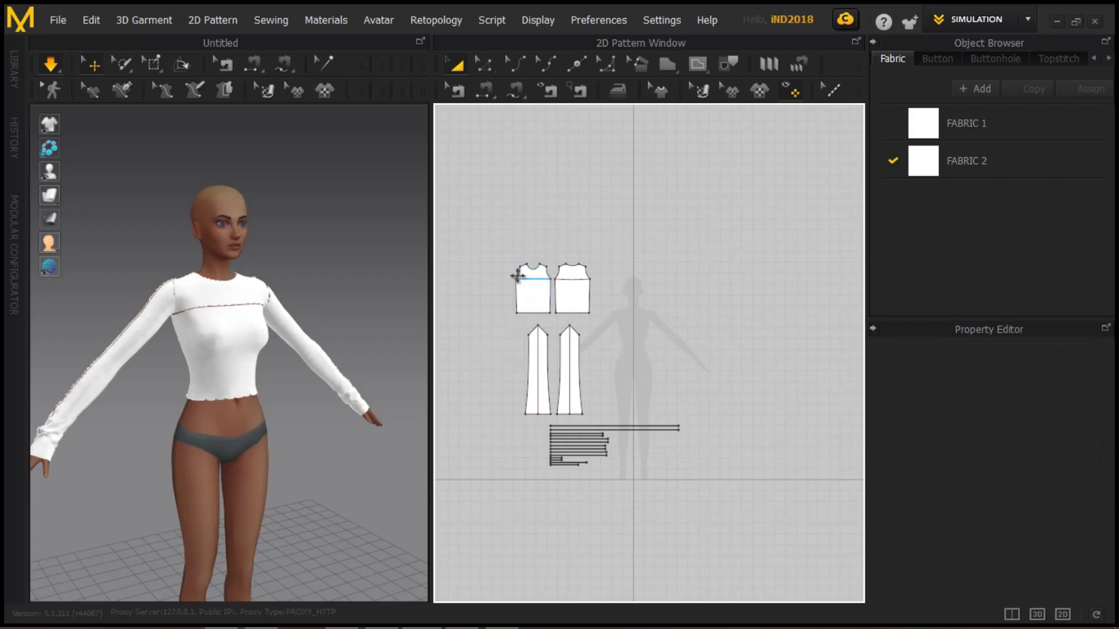
- Move the front and back panels together so the front panel is centred on the avatar silhouette
click(536, 294)
shift+click(568, 295)
drag(535, 301, 685, 361)
scroll(641, 355, up, 5)
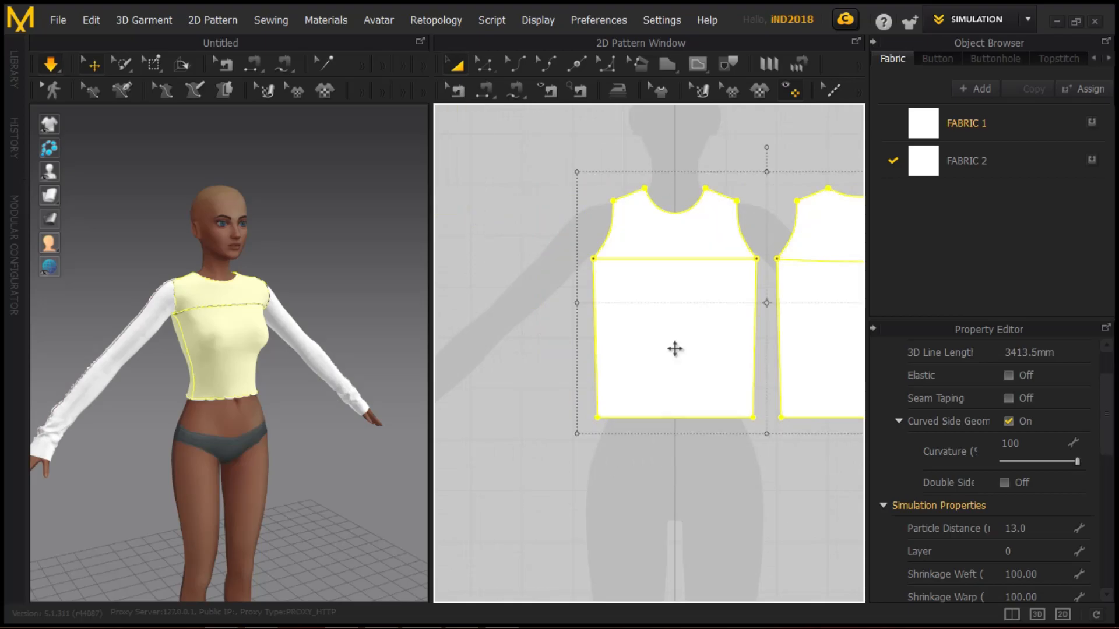
scroll(675, 348, down, 6)
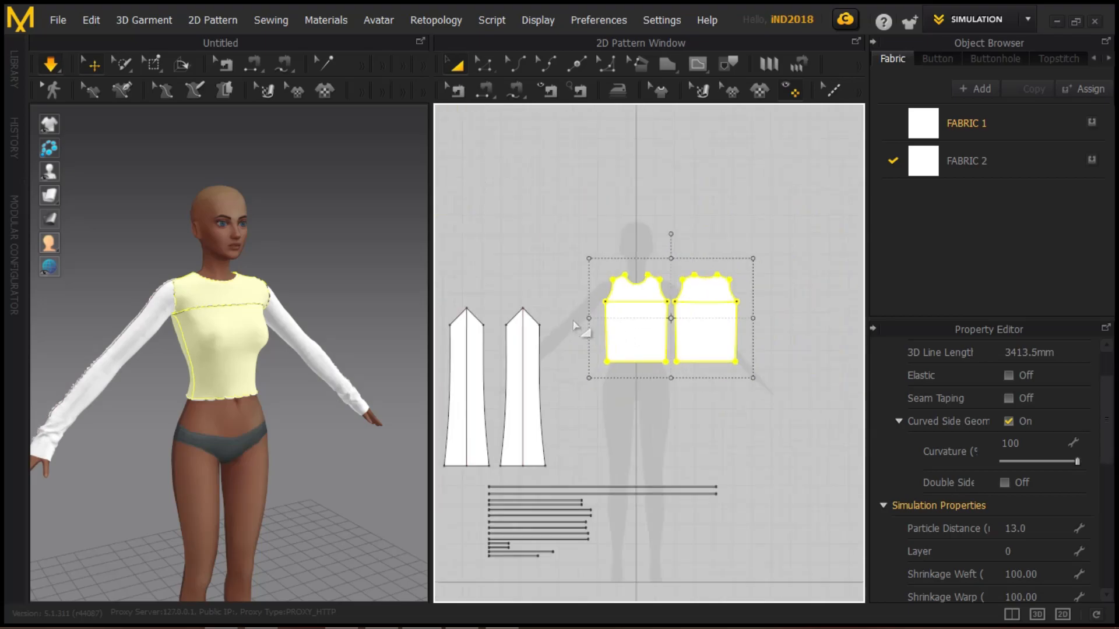
- Place both sleeve panels side by side to the right of the back panel and adjust their spacing
click(536, 379)
drag(478, 375, 777, 327)
click(537, 394)
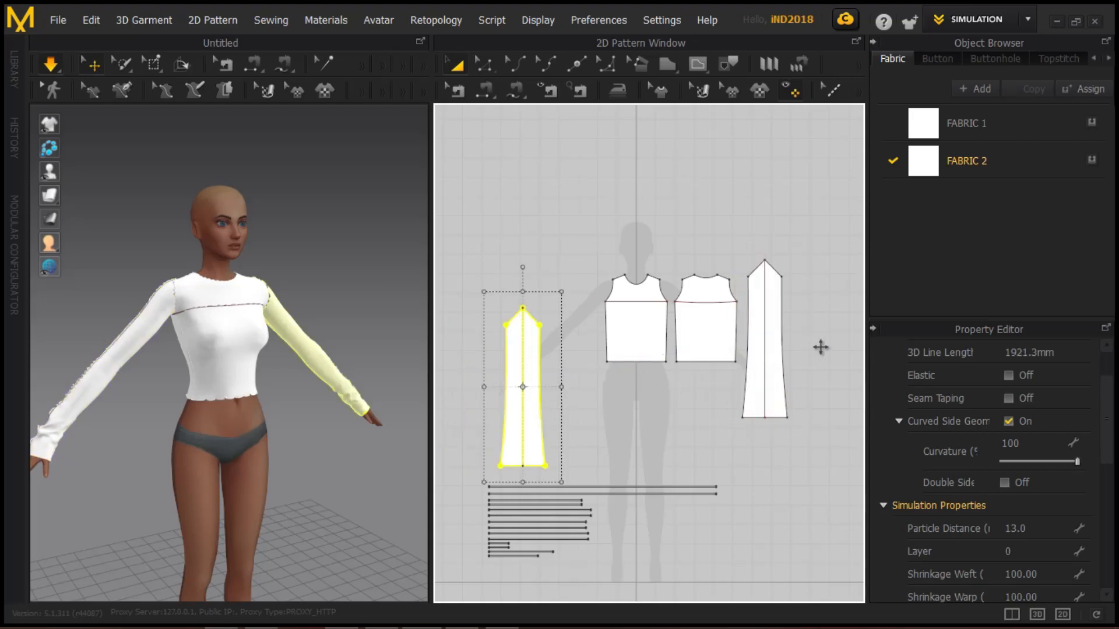
drag(513, 367, 809, 319)
scroll(813, 355, up, 2)
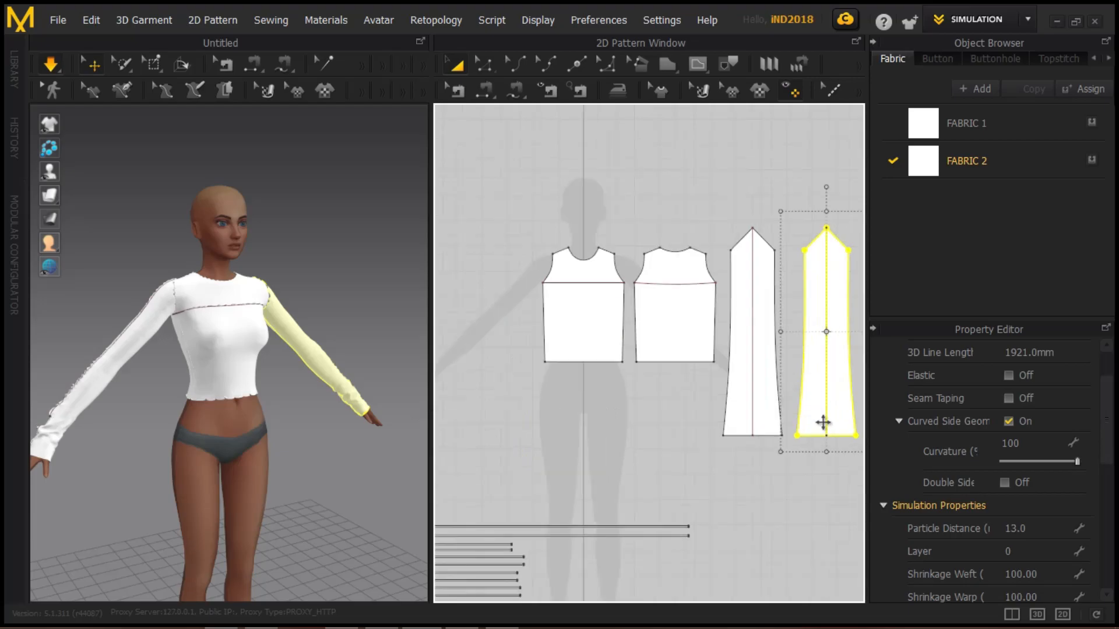
scroll(633, 475, up, 3)
mouse_move(633, 474)
mouse_down()
mouse_move(627, 465)
mouse_move(622, 478)
mouse_move(635, 474)
mouse_up()
scroll(634, 474, down, 3)
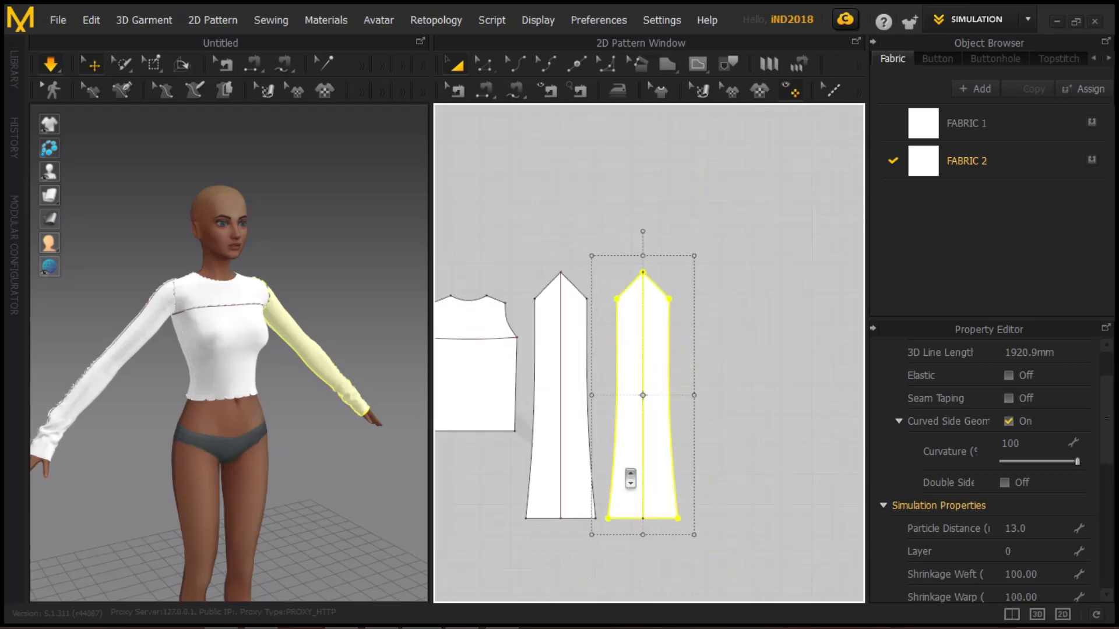
- Move the whole group of horizontal strips up to just below the body panels
scroll(799, 260, down, 3)
drag(729, 470, 449, 344)
drag(522, 396, 536, 288)
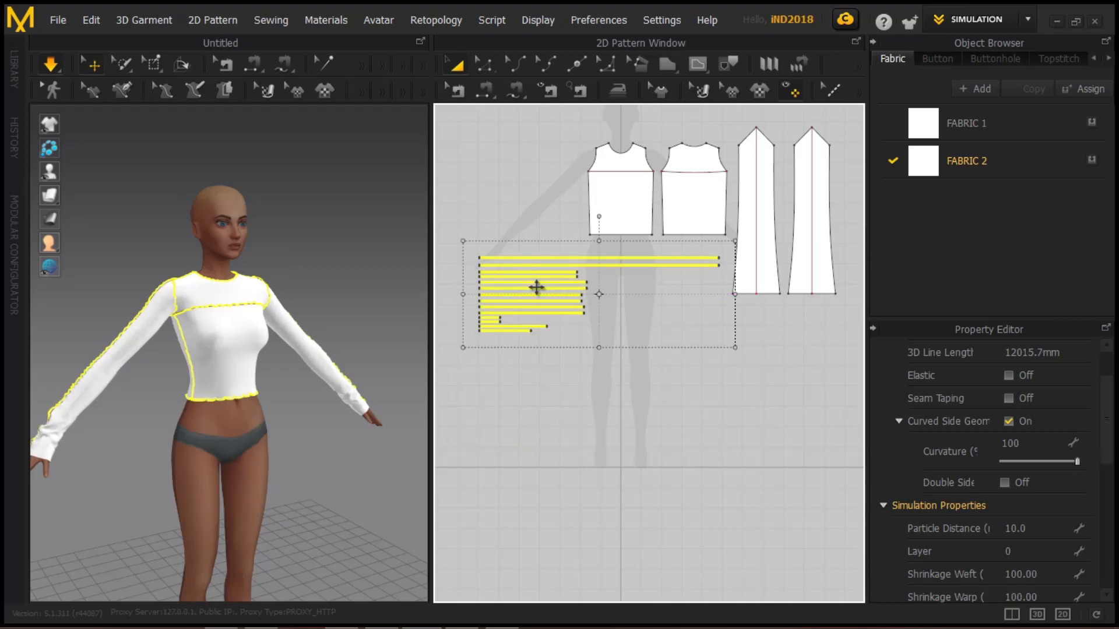
scroll(519, 195, down, 3)
- Clear the selection and examine the top's seam strips on the avatar from the front
click(355, 243)
right_drag(350, 247, 377, 251)
scroll(236, 309, up, 3)
scroll(274, 367, up, 3)
scroll(272, 358, down, 3)
right_drag(272, 358, 200, 320)
scroll(200, 320, up, 1)
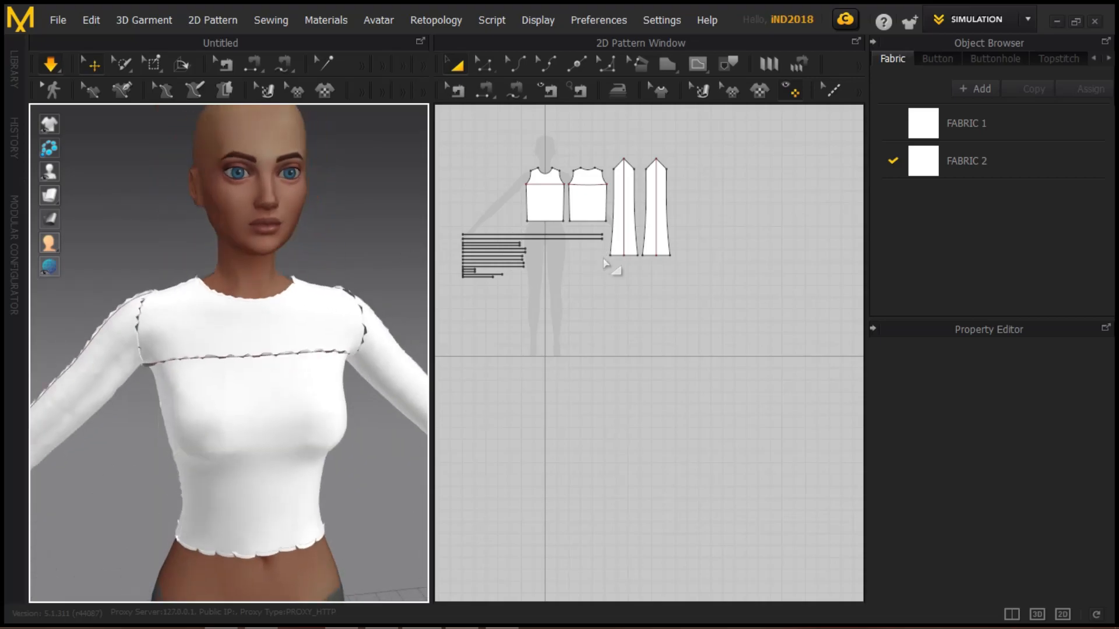
- Lengthen the two short shoulder strips together to a combined 3D line length of about 670 mm
scroll(544, 298, up, 2)
scroll(561, 300, up, 2)
scroll(739, 352, up, 4)
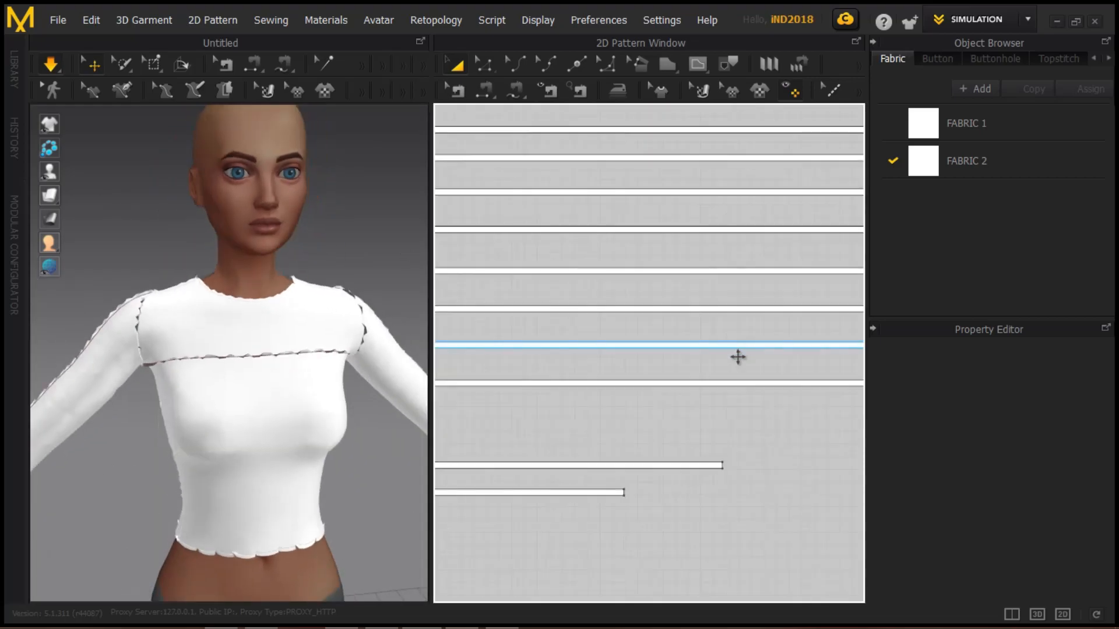
scroll(674, 438, down, 5)
scroll(828, 376, up, 3)
drag(773, 366, 577, 376)
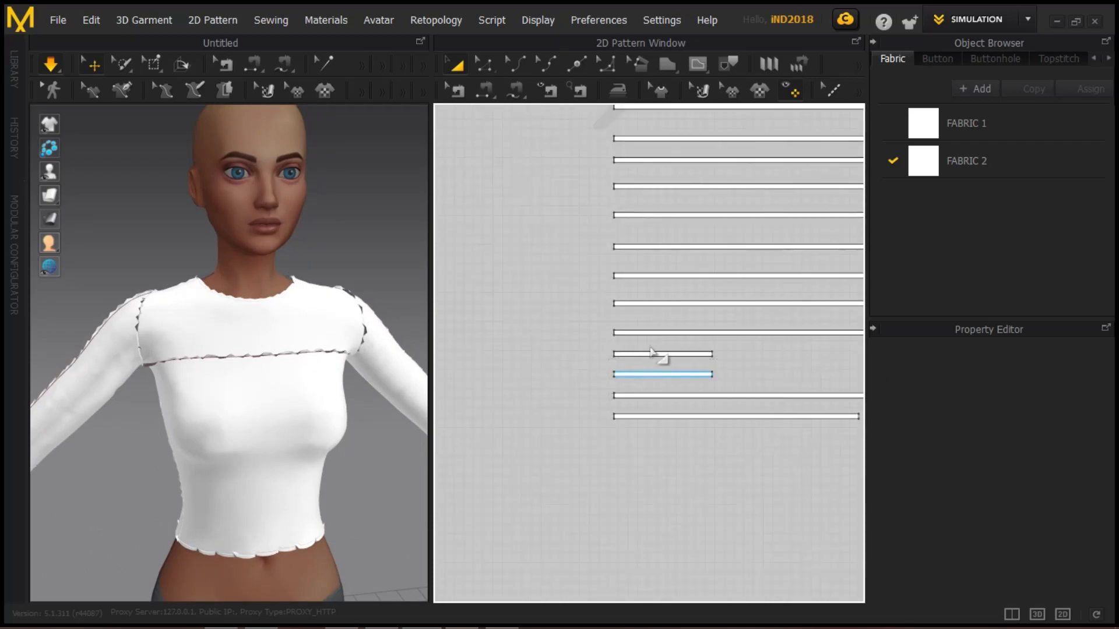
shift+click(648, 352)
scroll(591, 320, down, 2)
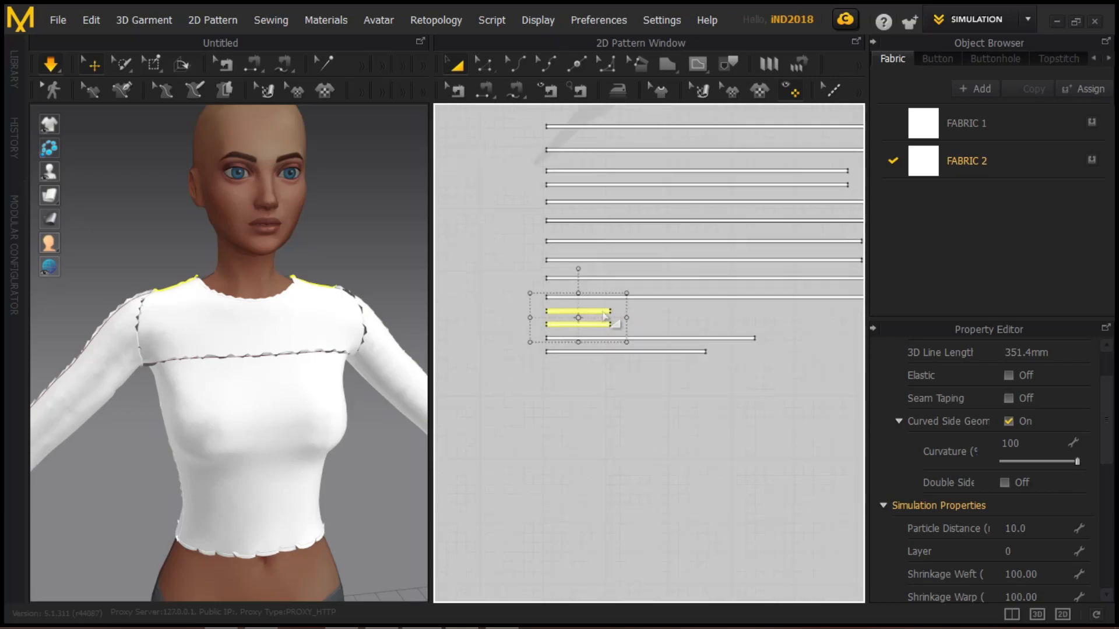
drag(624, 317, 675, 309)
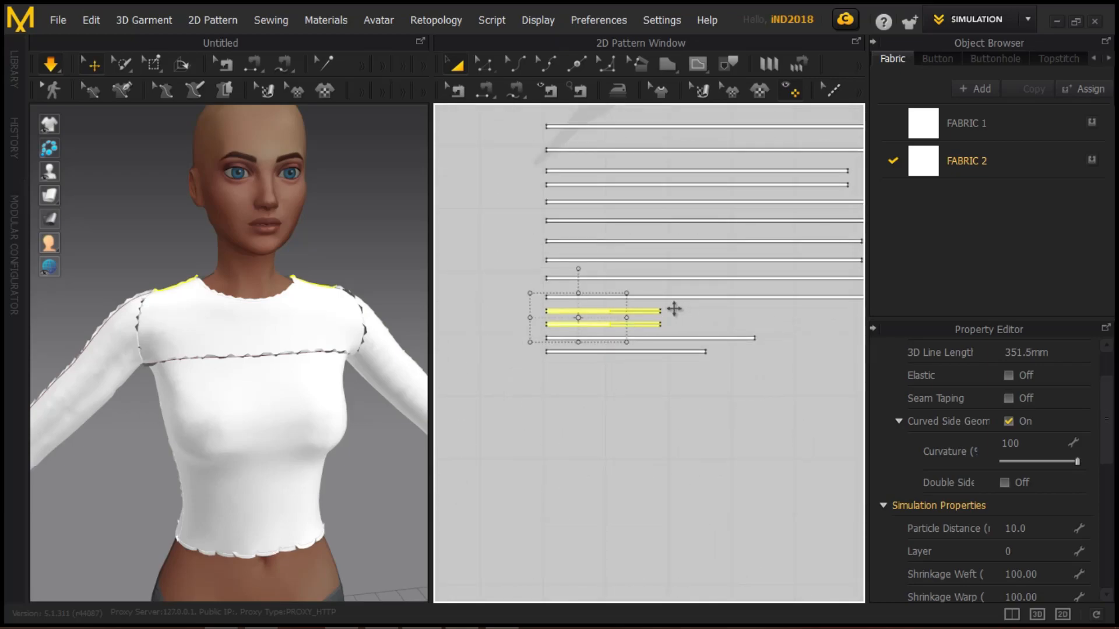
drag(674, 308, 669, 309)
scroll(475, 262, down, 2)
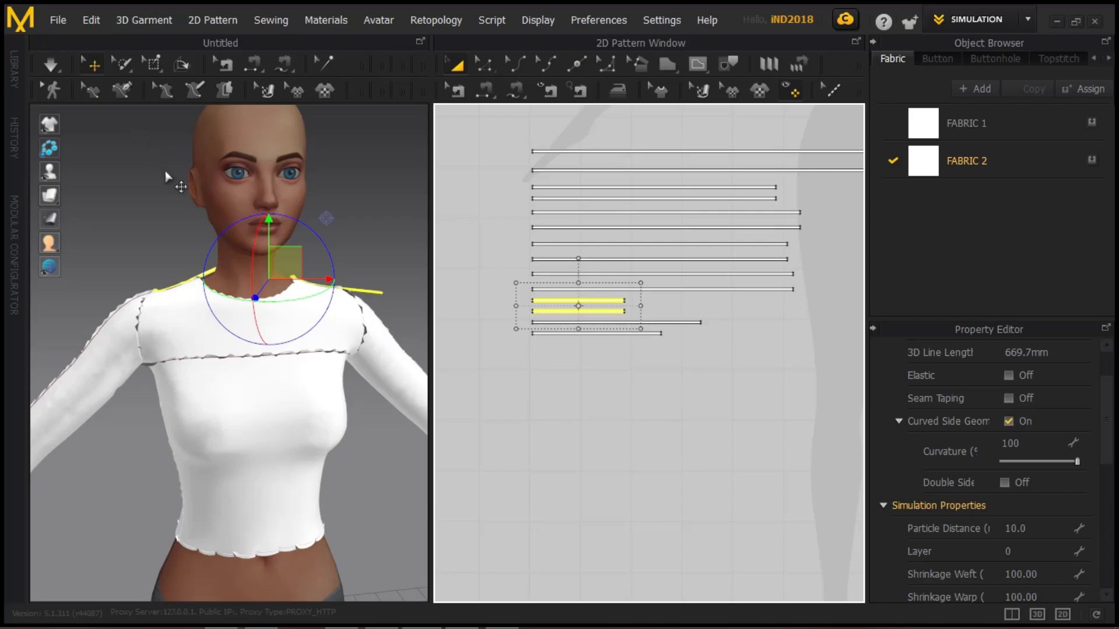
- Simulate the garment with the lengthened shoulder strips and clear the selection
click(57, 67)
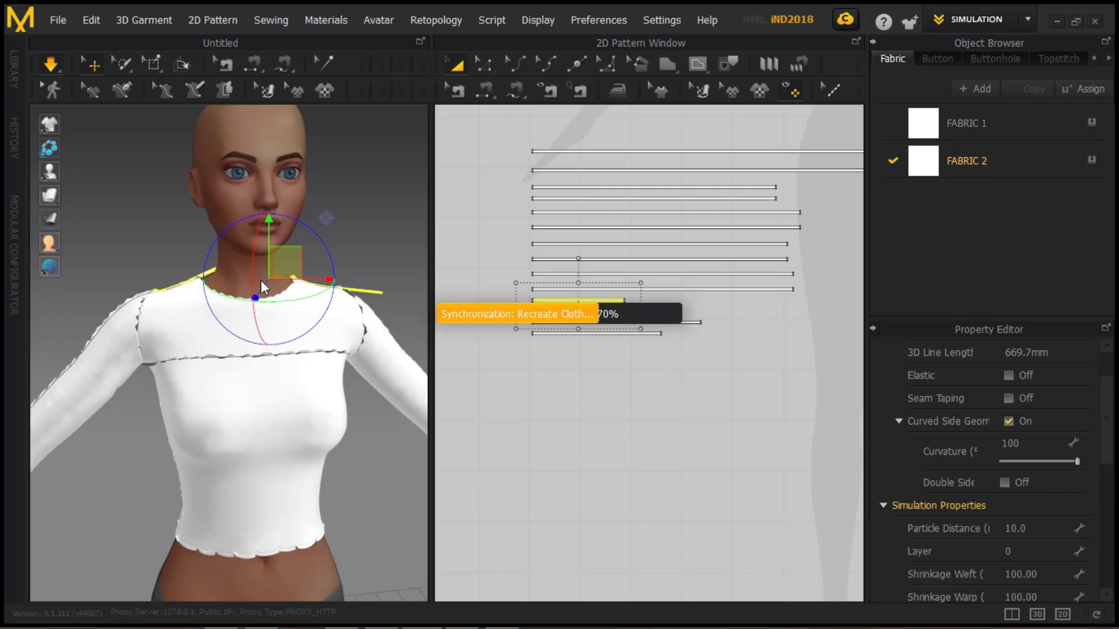
click(225, 215)
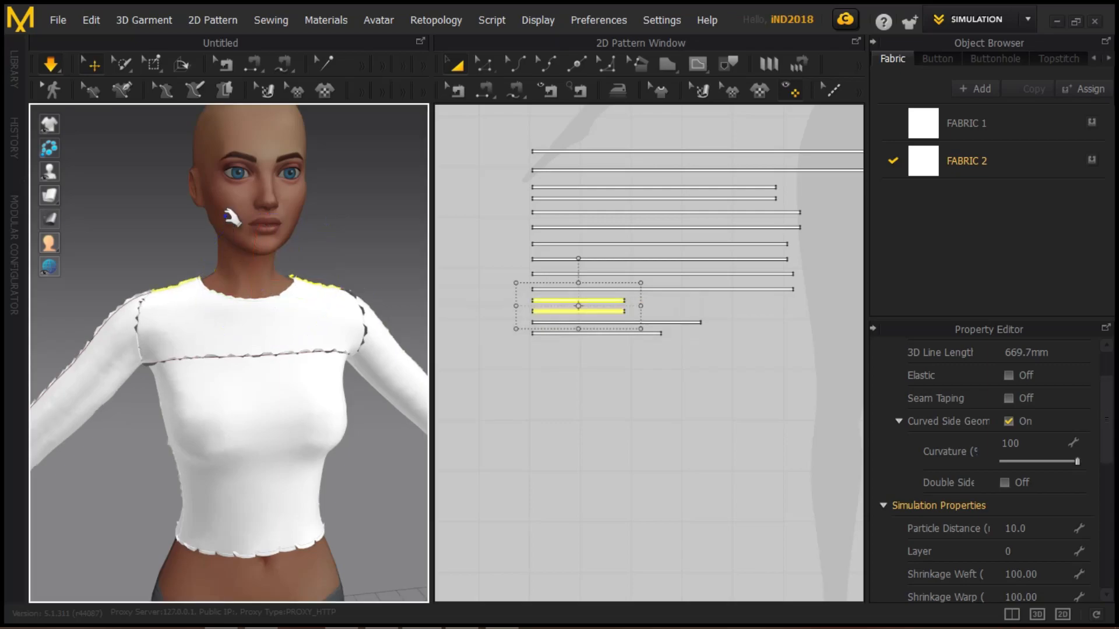
click(367, 239)
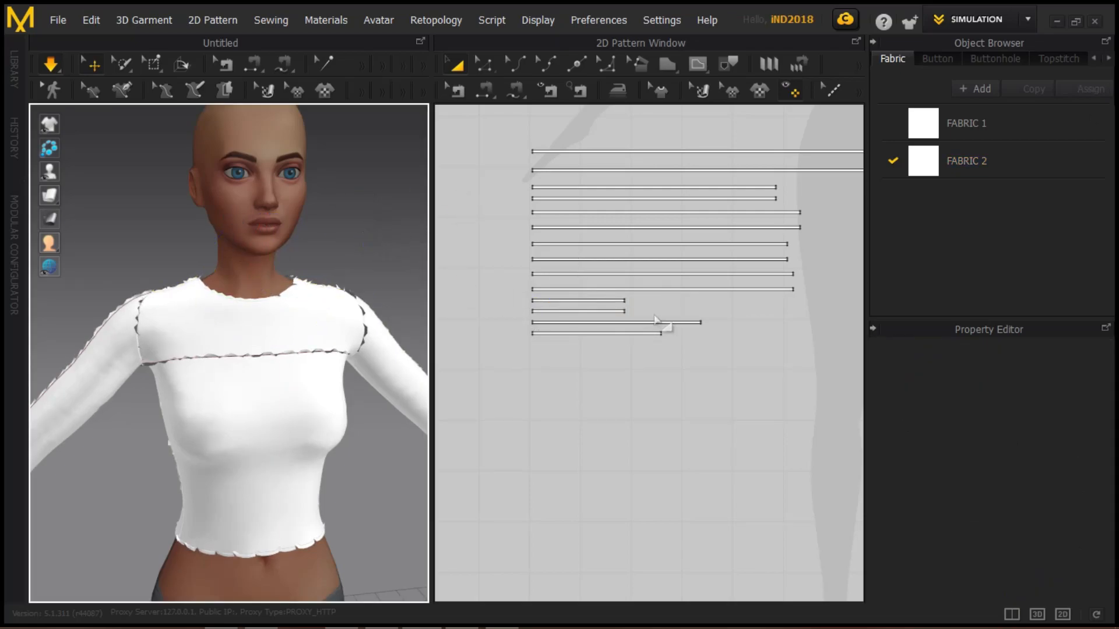
- Select both shoulder strips and shorten them slightly
click(618, 304)
scroll(638, 309, up, 3)
drag(616, 303, 608, 305)
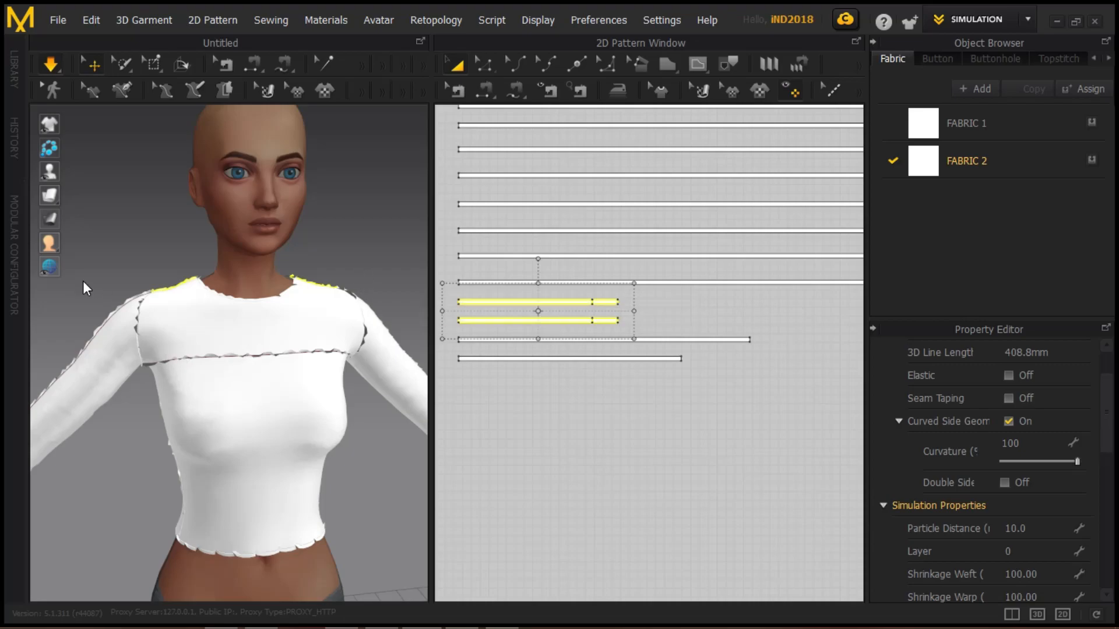
- Simulate the garment with the shortened shoulder strips and check the top from the front
click(64, 26)
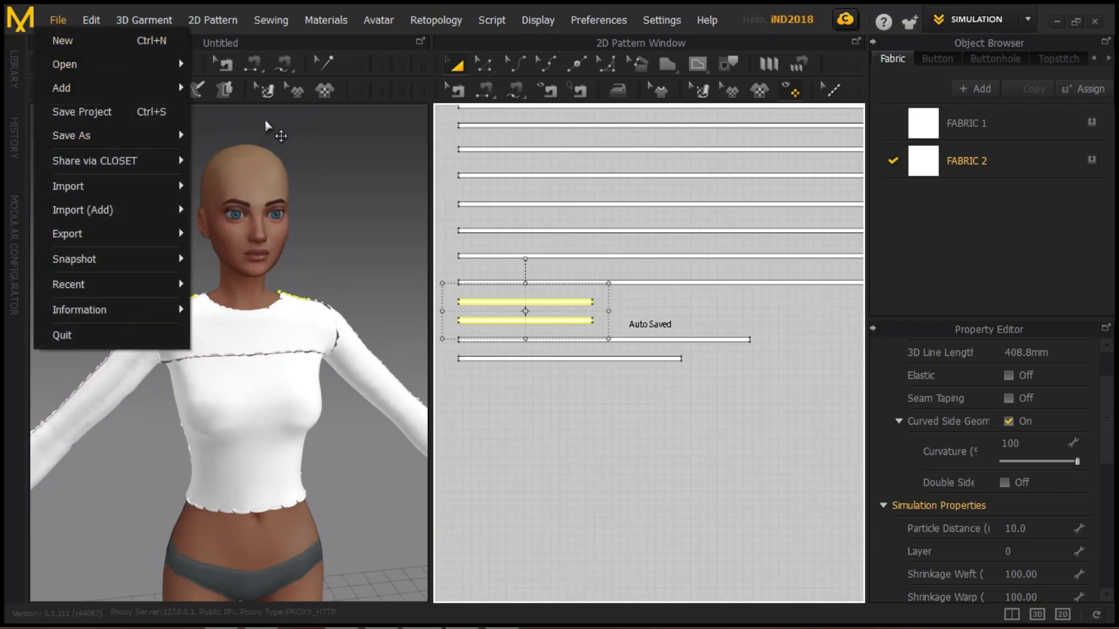
click(271, 131)
click(51, 61)
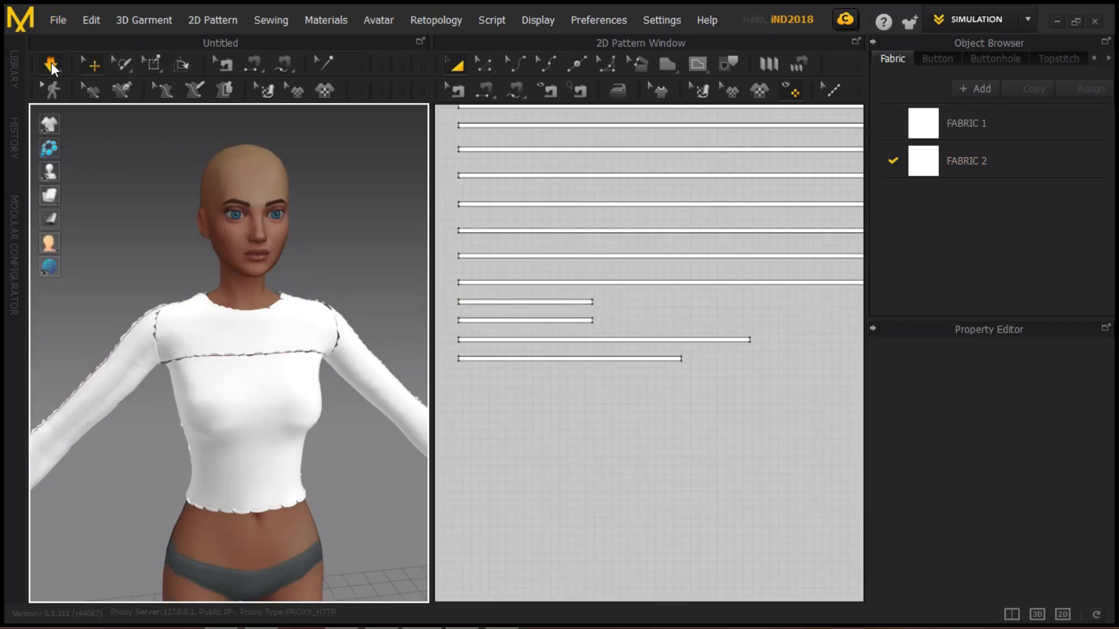
right_drag(257, 233, 187, 267)
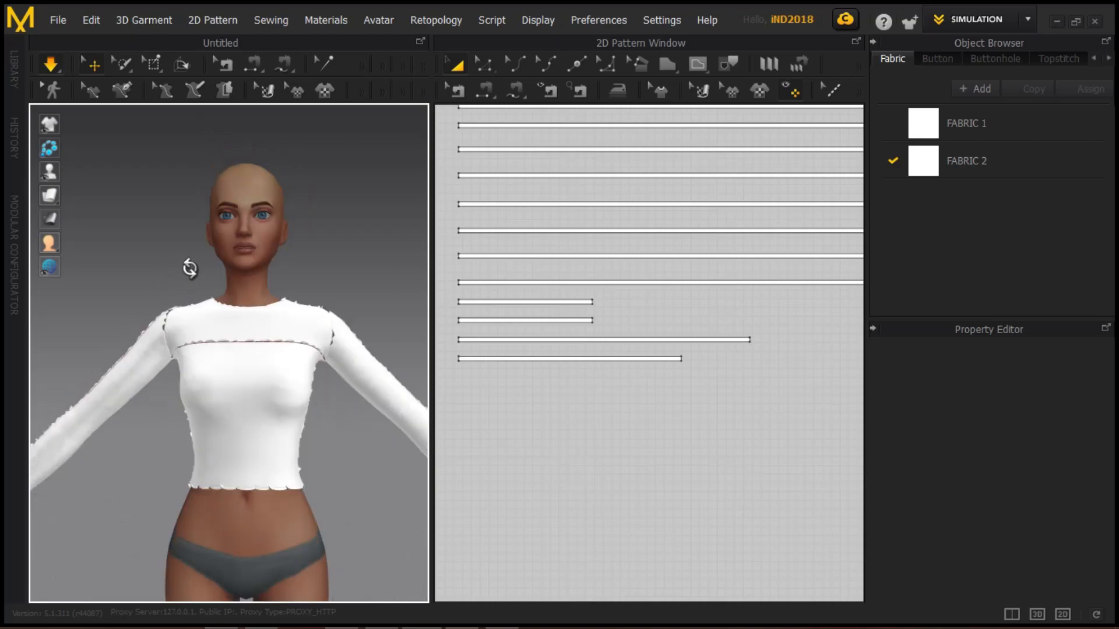
scroll(381, 252, down, 3)
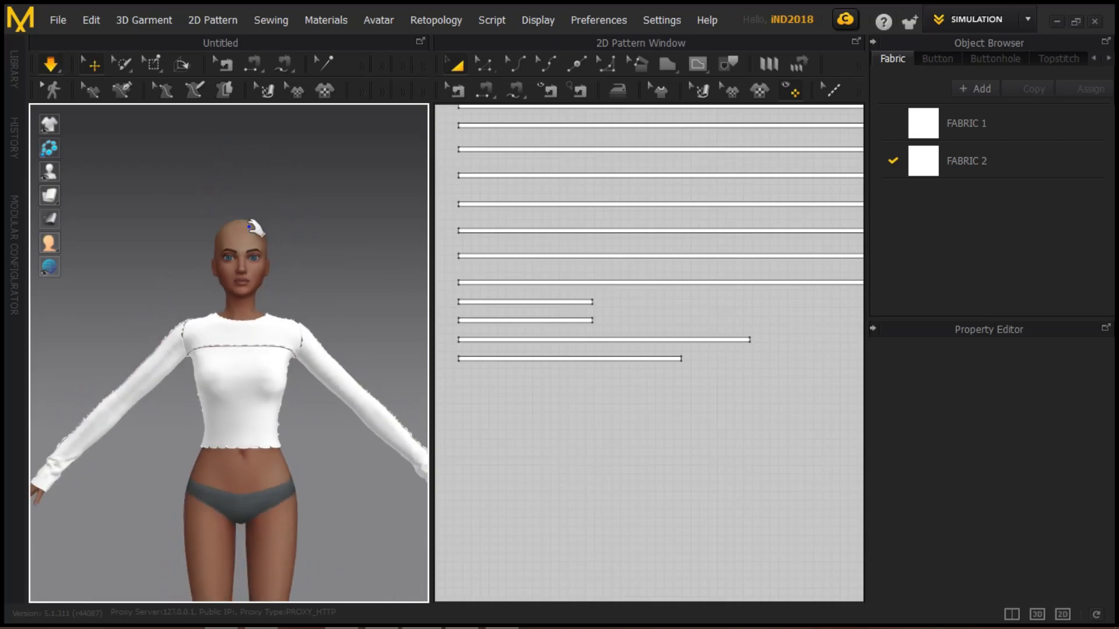
- Start an OBJ export of the garment named TOP into the MYAE TOP folder inside PLASTIC SIMZ TUTORIAL STARTER PACK on the desktop
click(64, 18)
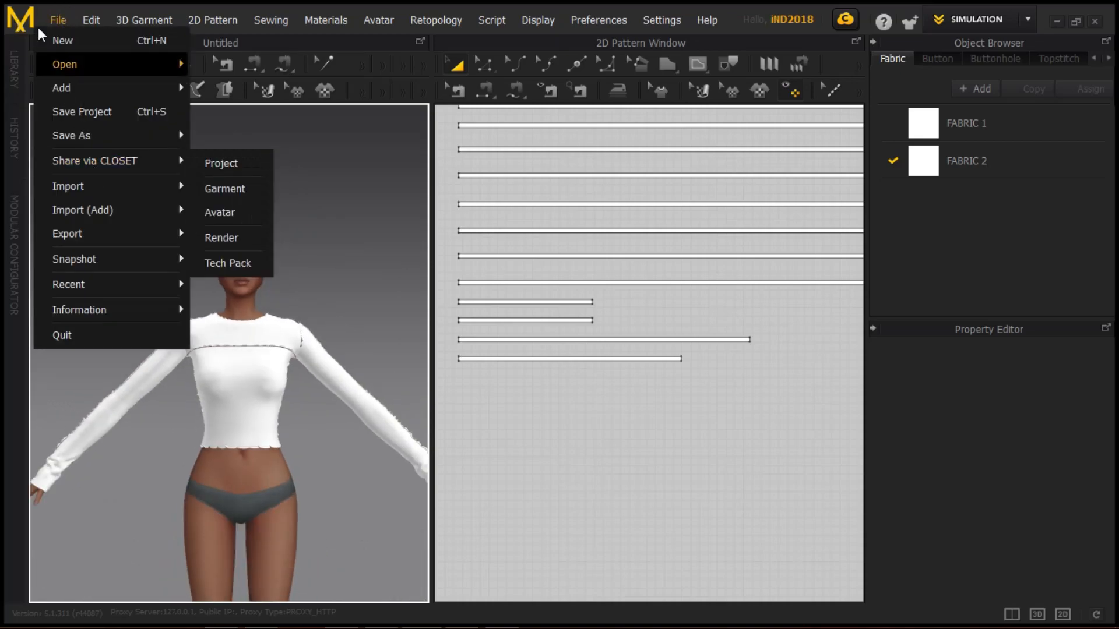
mouse_move(87, 233)
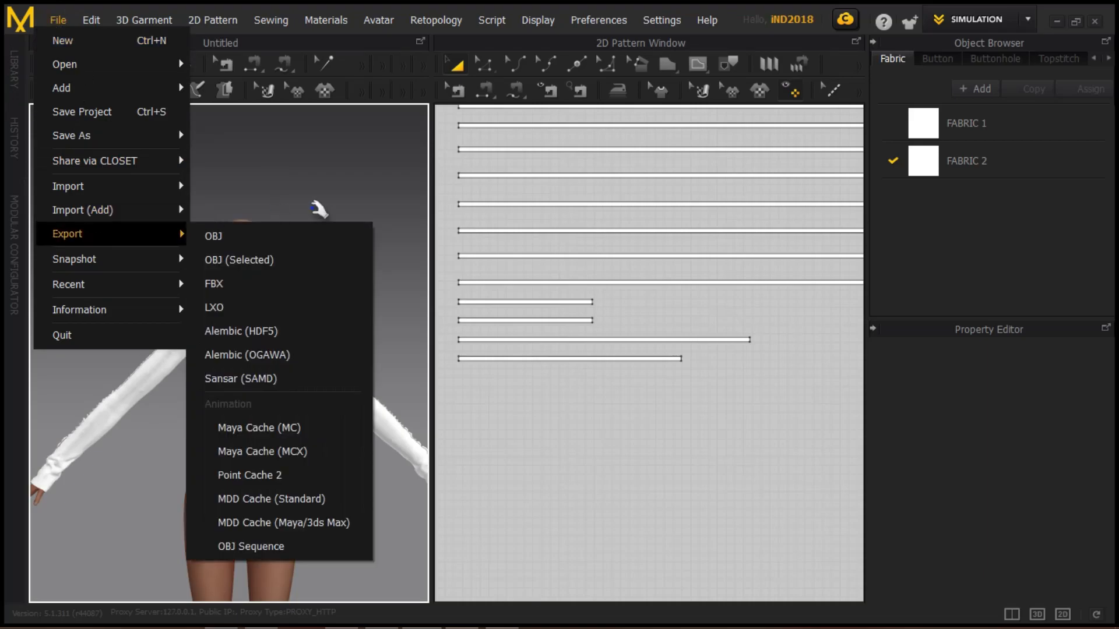
click(286, 237)
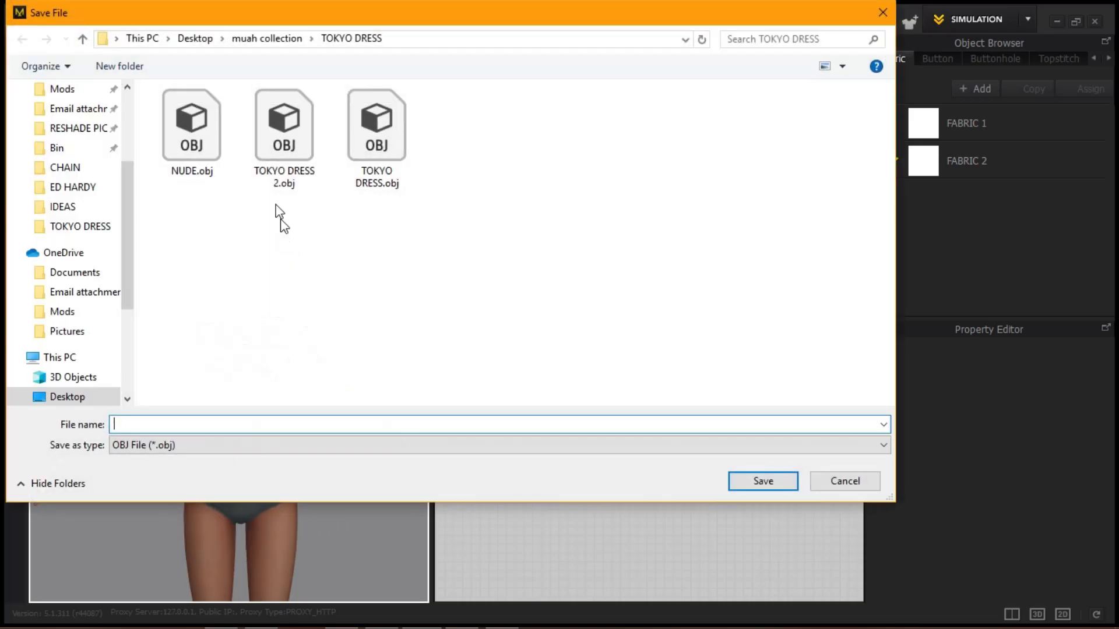
scroll(98, 242, up, 3)
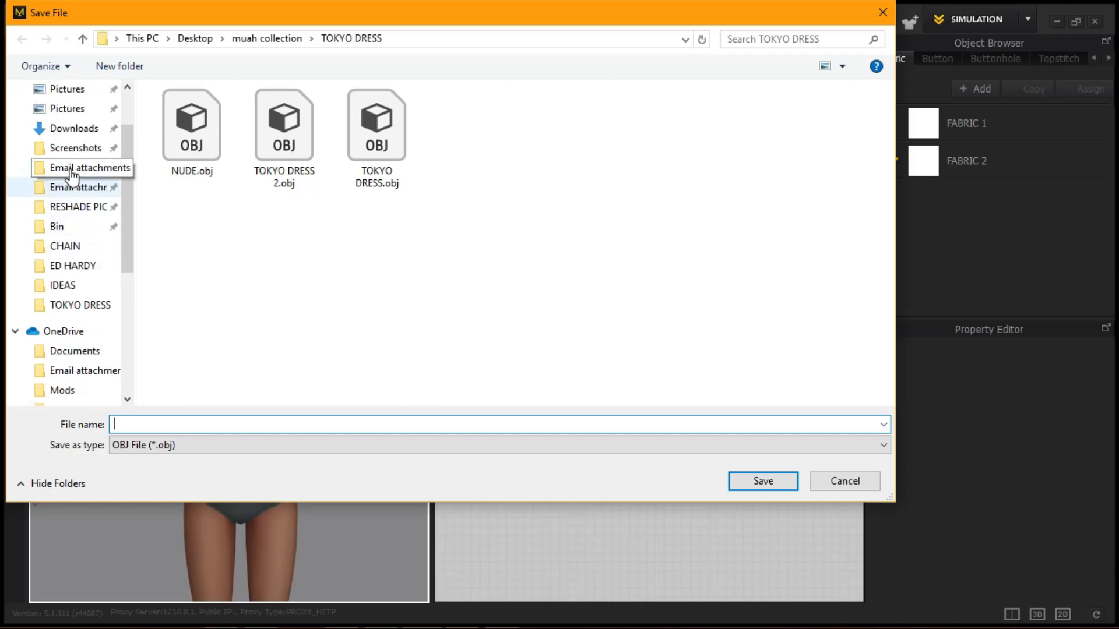
click(65, 126)
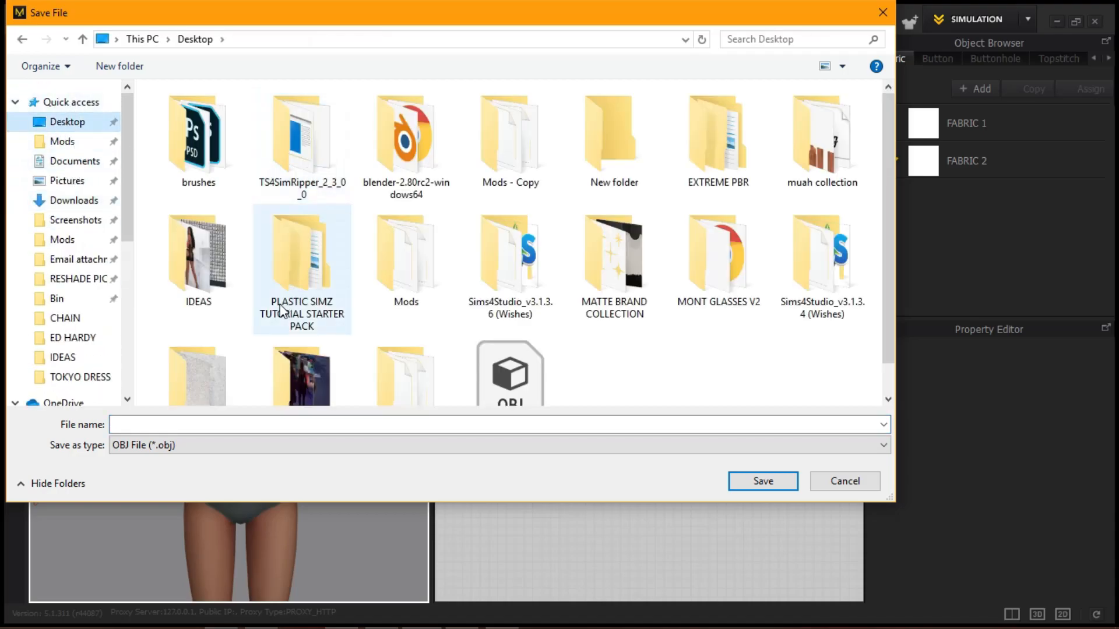
double_click(304, 294)
double_click(416, 150)
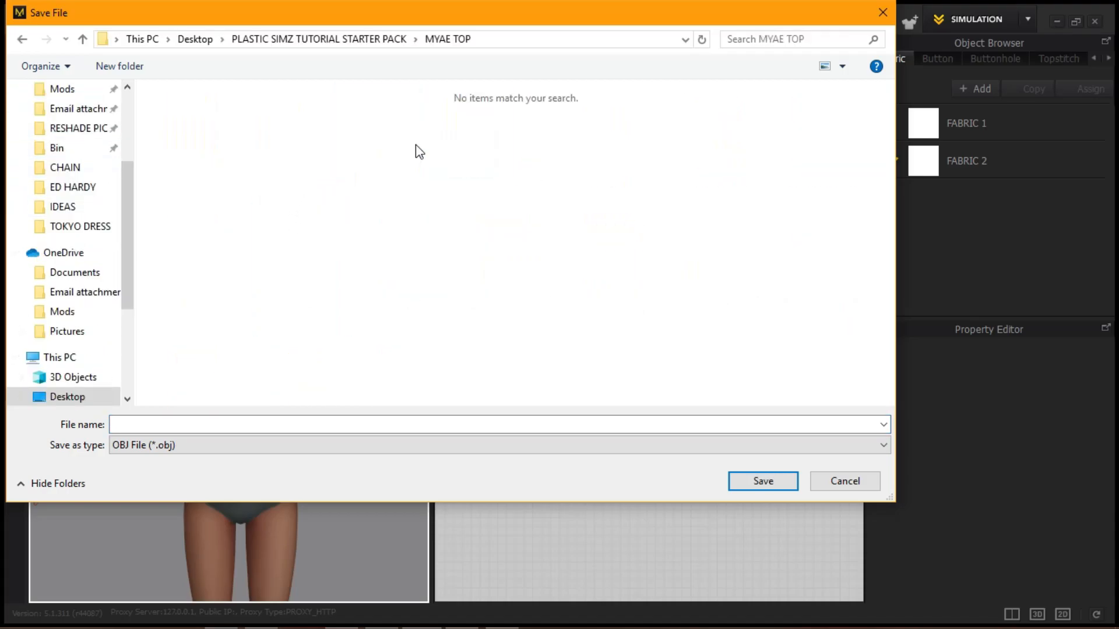
click(193, 422)
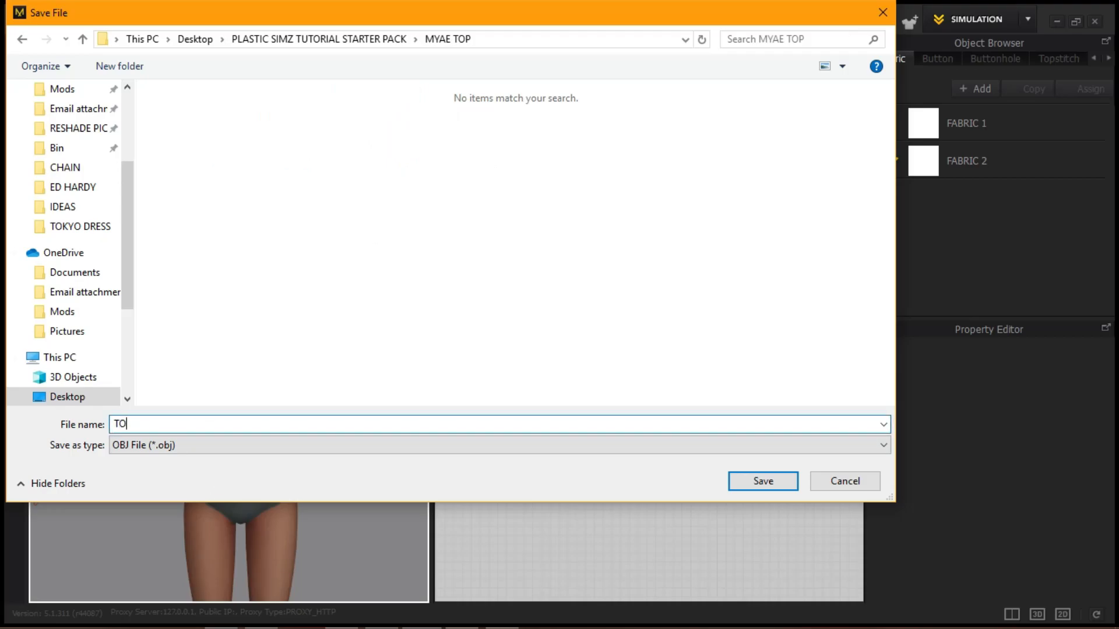
key(Return)
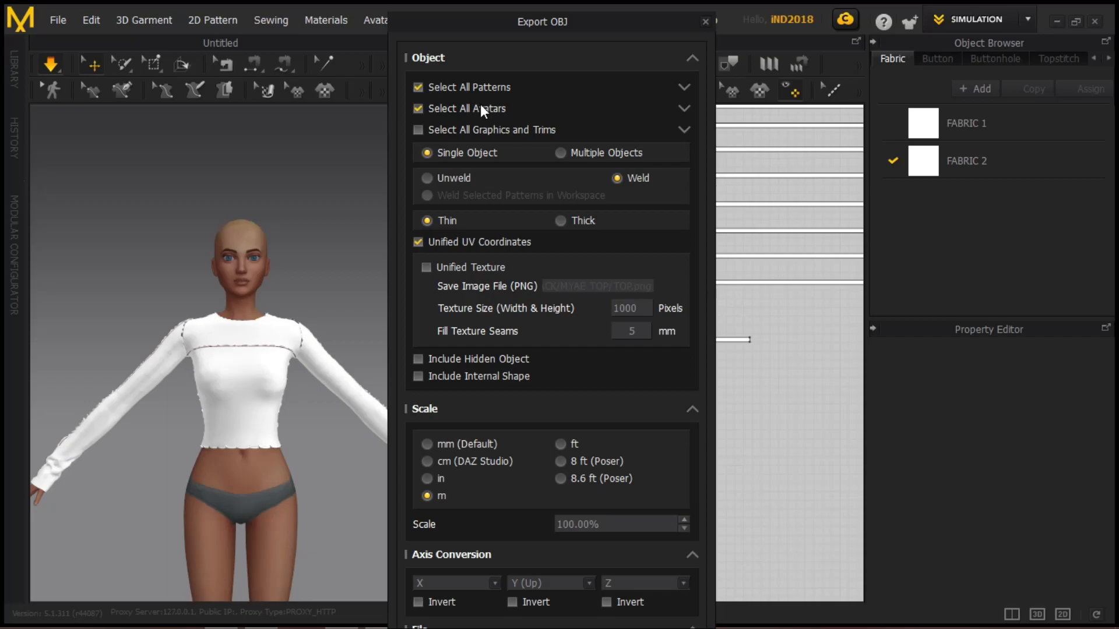
- Exclude all avatars from the OBJ export and run it
click(460, 111)
click(695, 58)
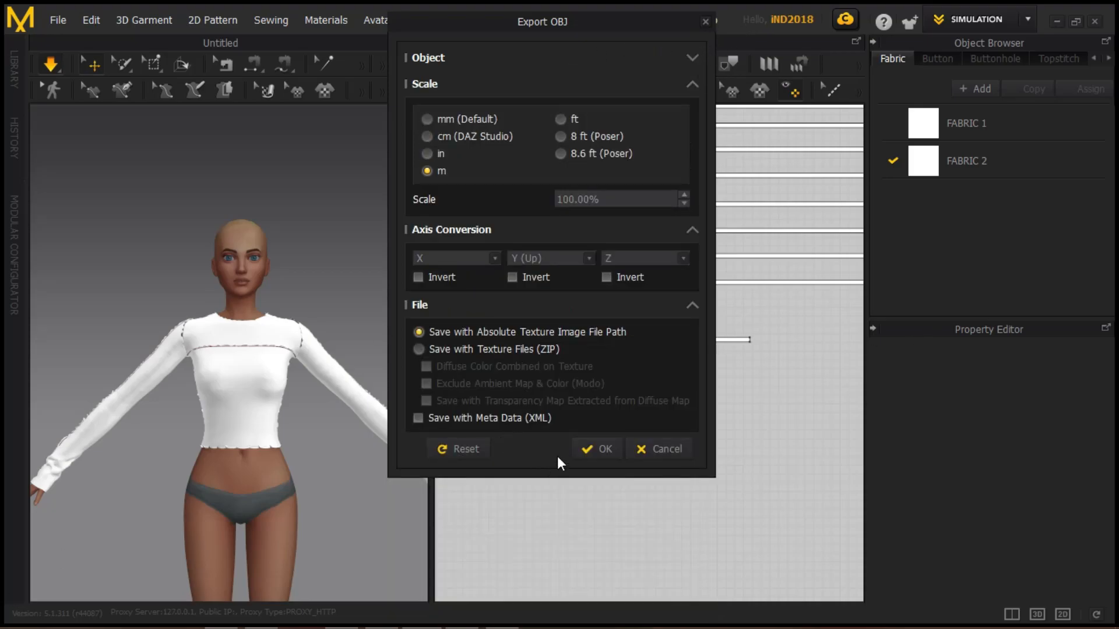
click(586, 450)
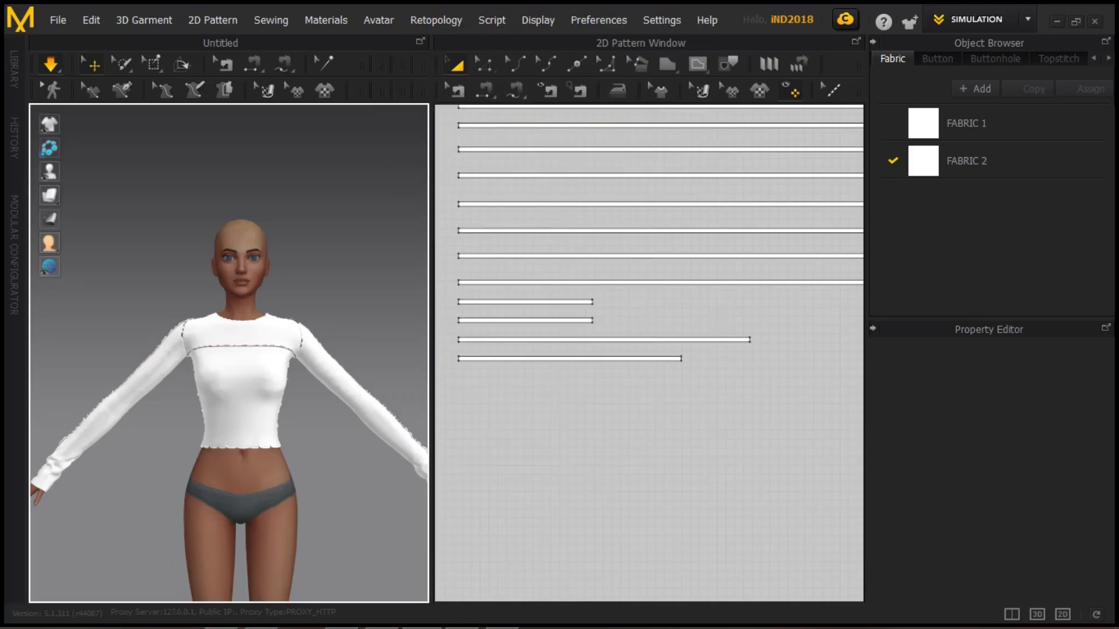
- Switch to Sims 4 Studio, return to its start page and check the creator name
key(super)
click(381, 617)
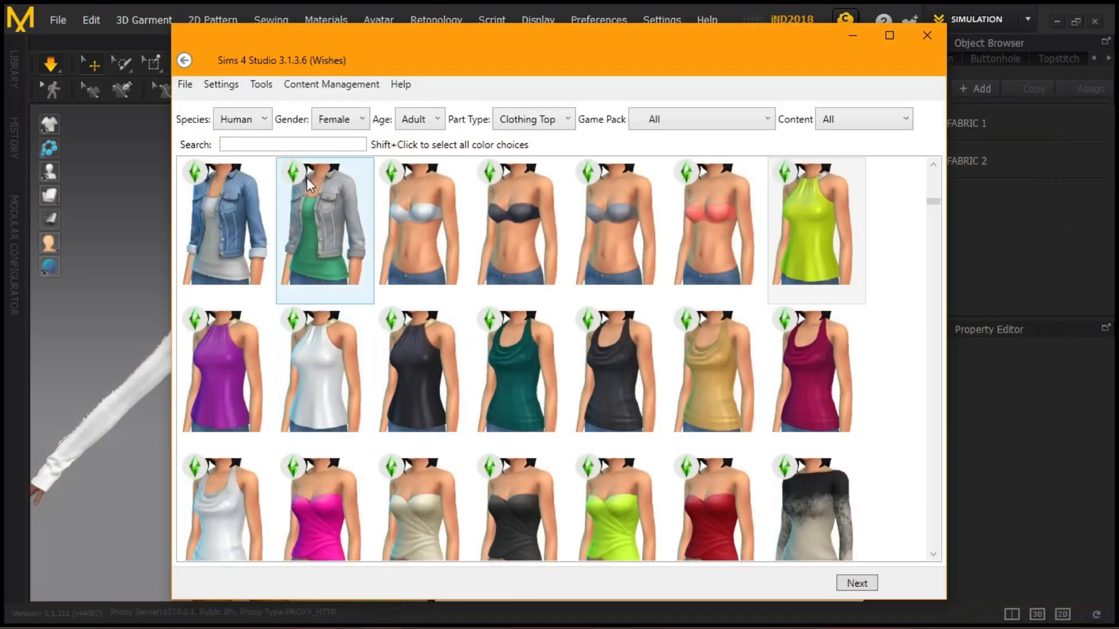
click(185, 62)
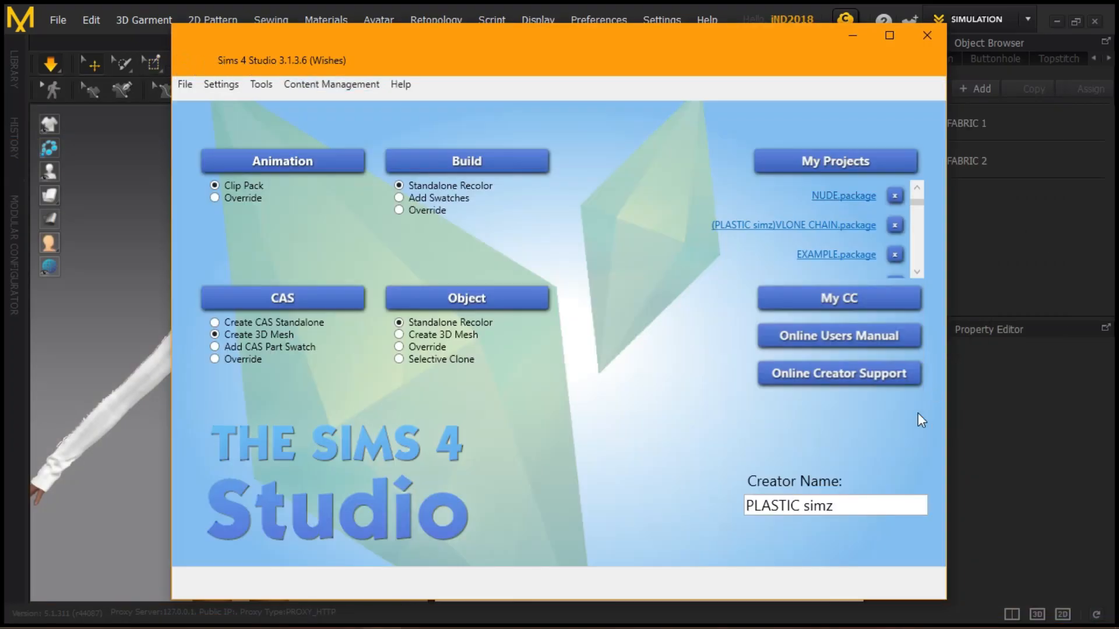
click(813, 504)
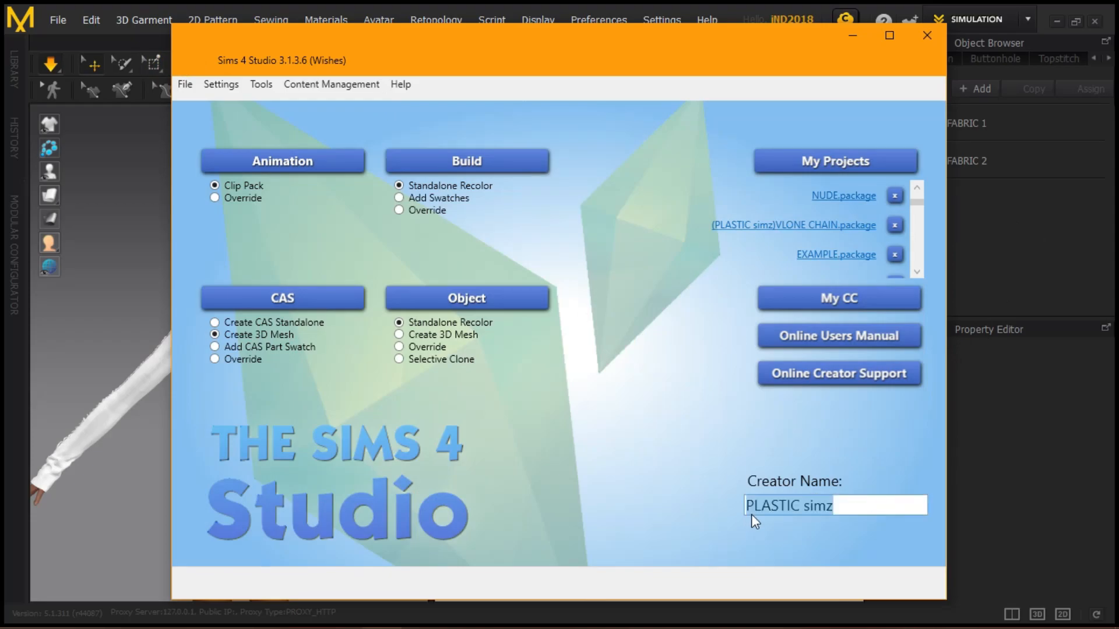
click(850, 502)
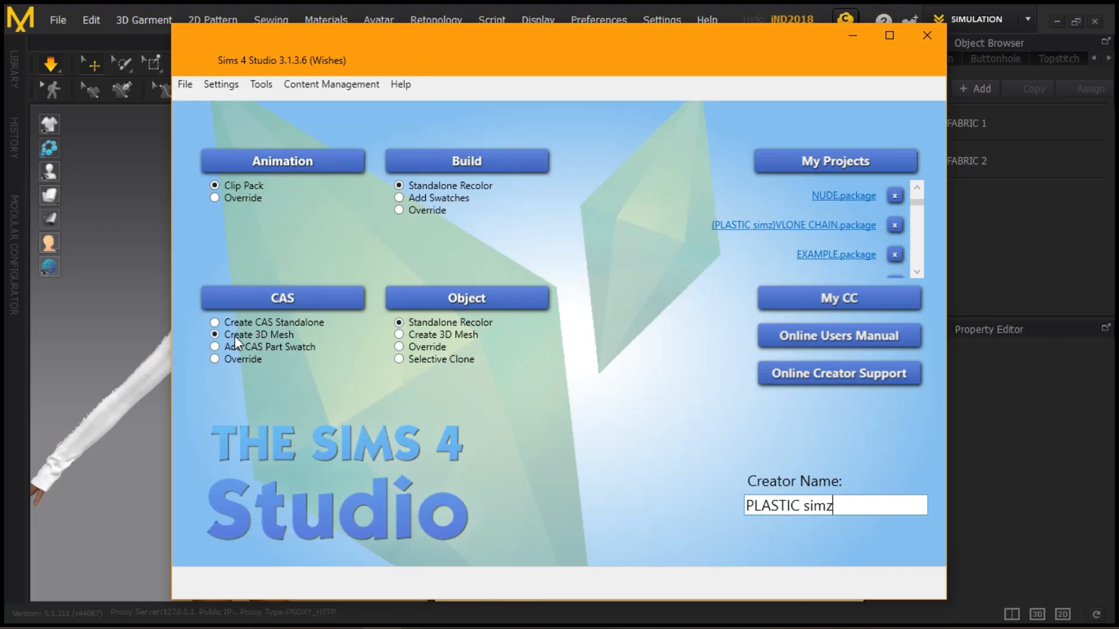
- Start a CAS 3D mesh project, search the female clothing tops for NUDE and choose the bare-chested top as its base
click(255, 299)
click(333, 146)
text(N)
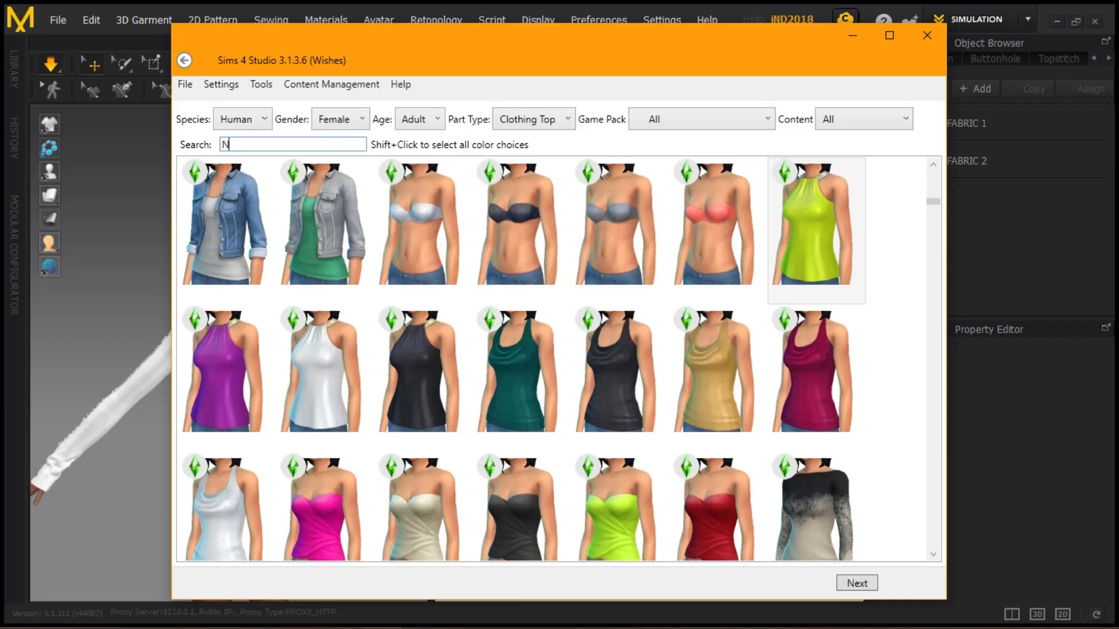
text(U)
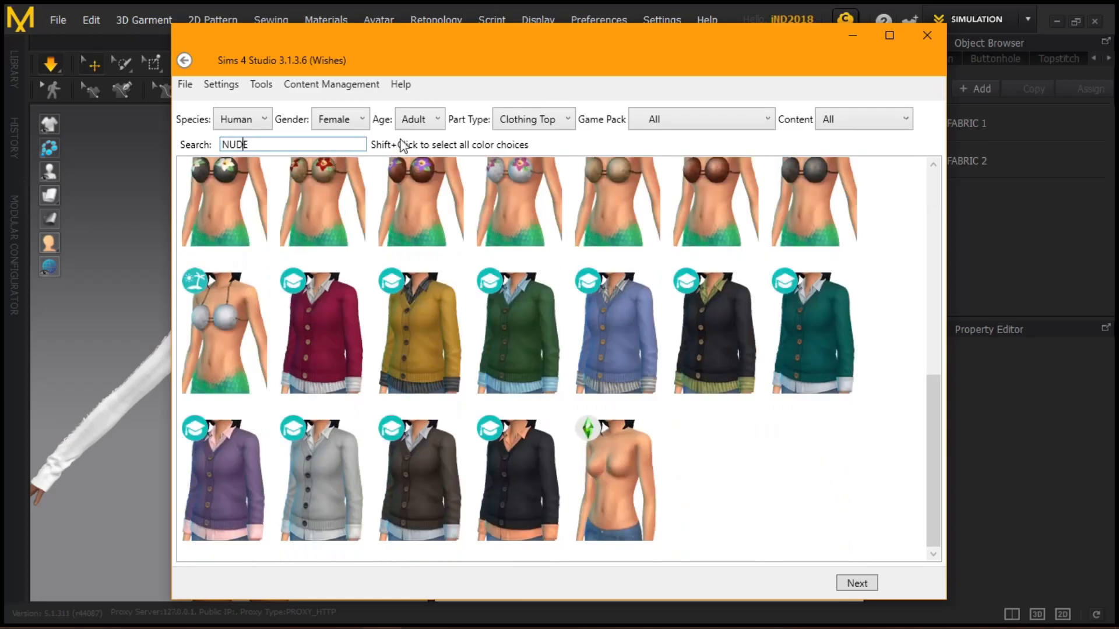
text(DE)
click(430, 244)
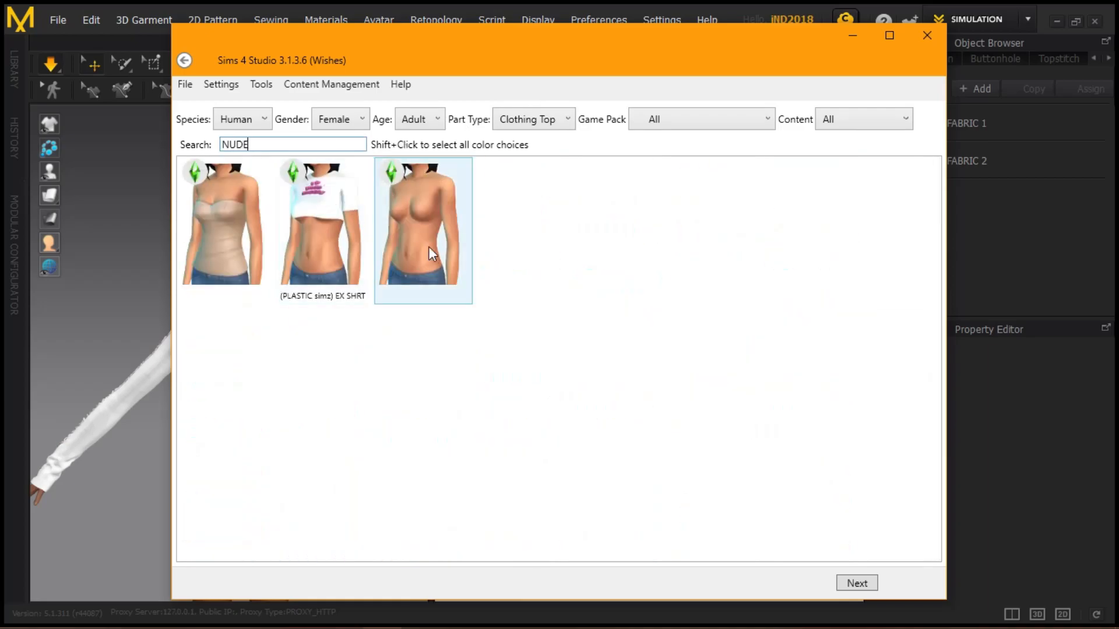
click(858, 583)
- Save the new package as NUDE in the MYAE TOP folder inside PLASTIC SIMZ TUTORIAL STARTER PACK on the desktop
scroll(142, 257, up, 4)
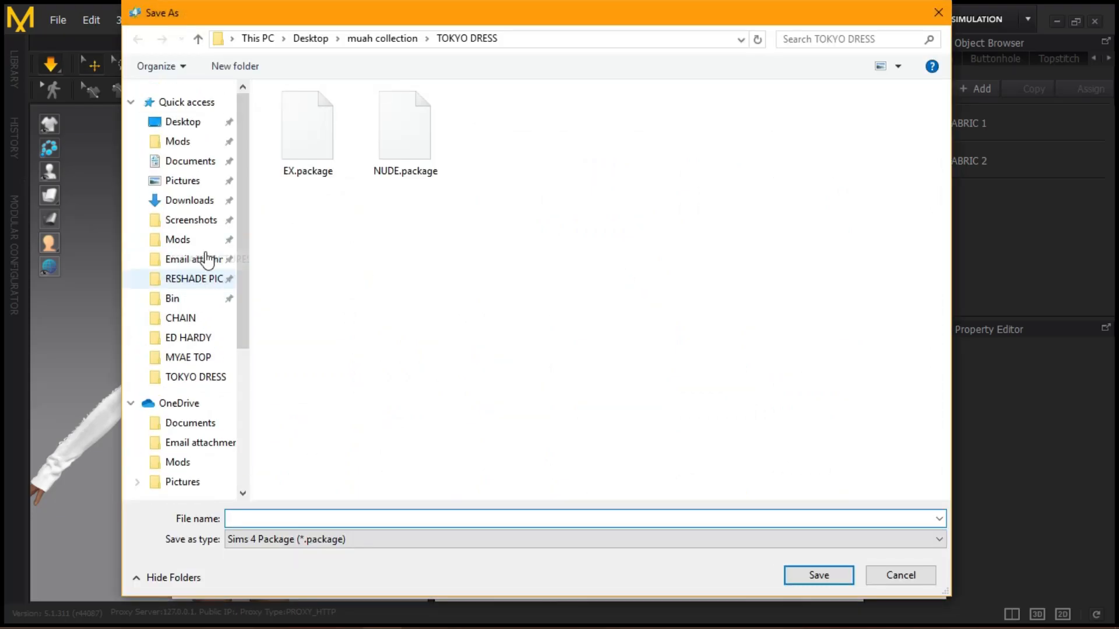
click(174, 123)
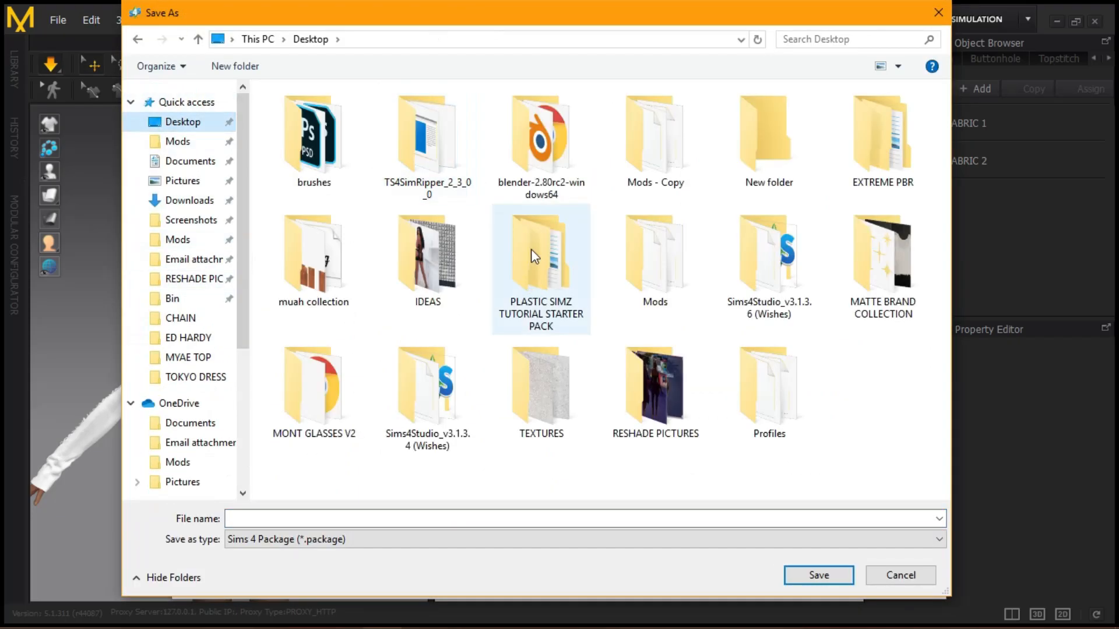
double_click(535, 256)
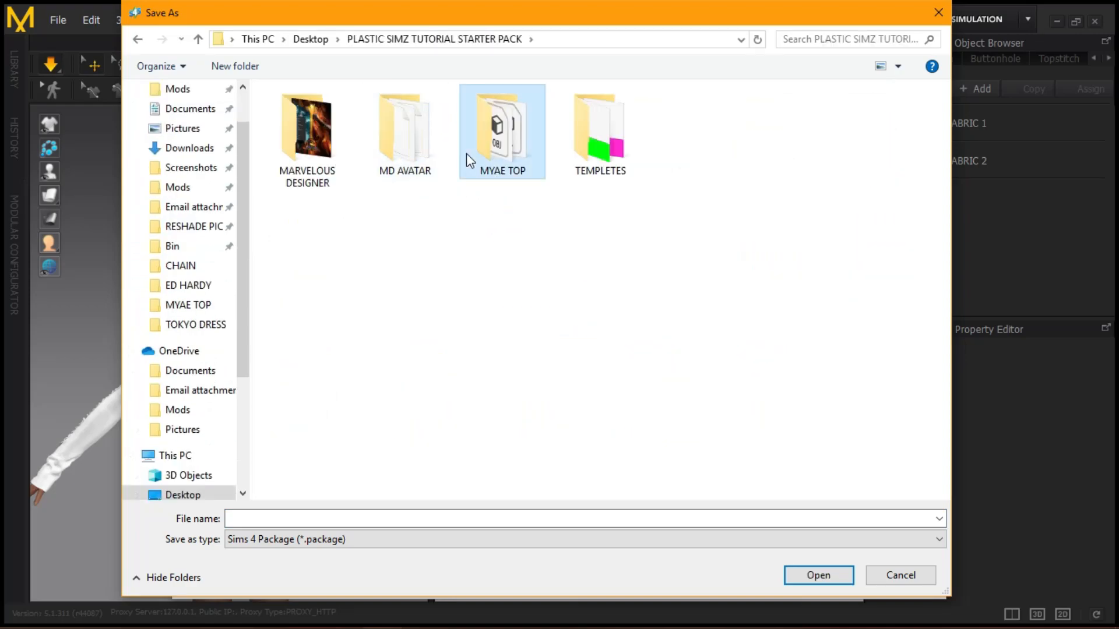
double_click(465, 162)
click(322, 519)
text(HN)
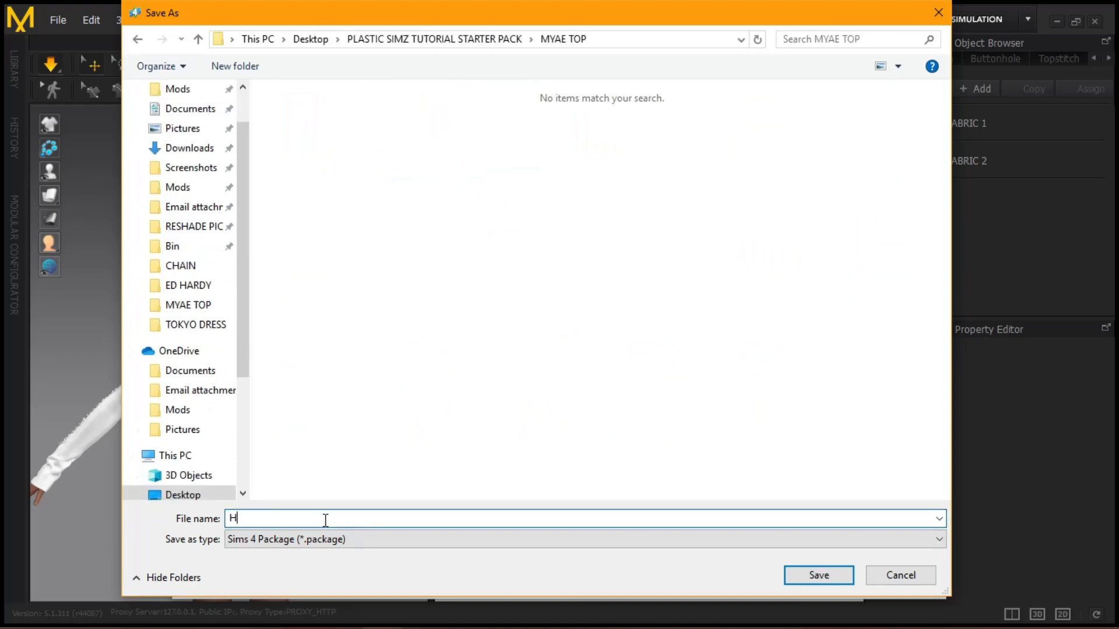
key(BackSpace)
text(NUDE)
key(Return)
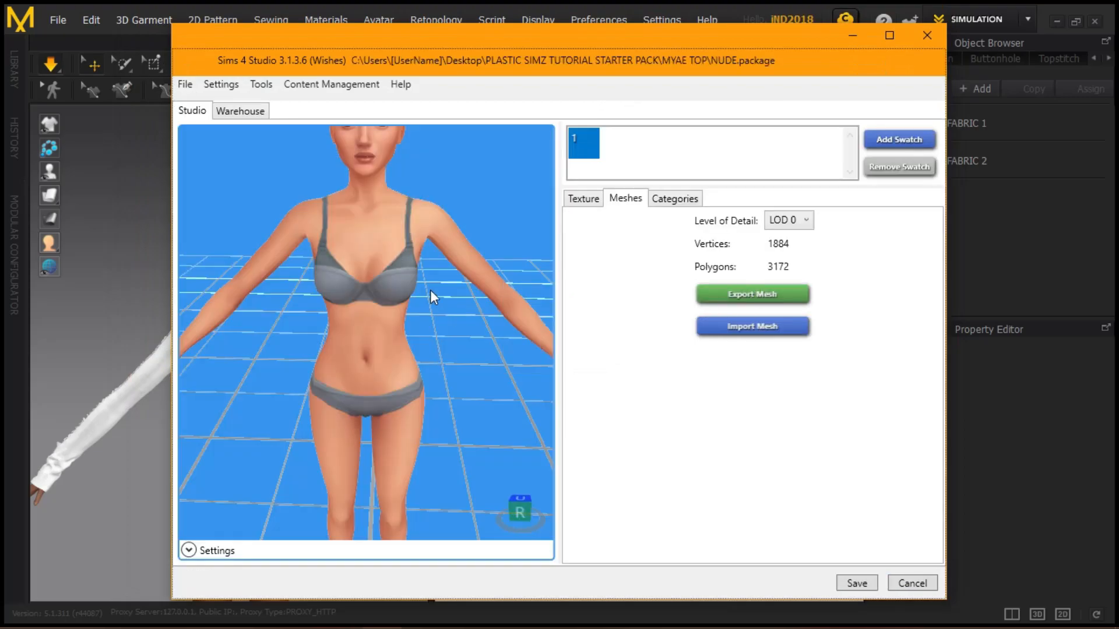
- Change the background colour of the model preview to pink
scroll(434, 297, down, 3)
middle_drag(430, 300, 456, 216)
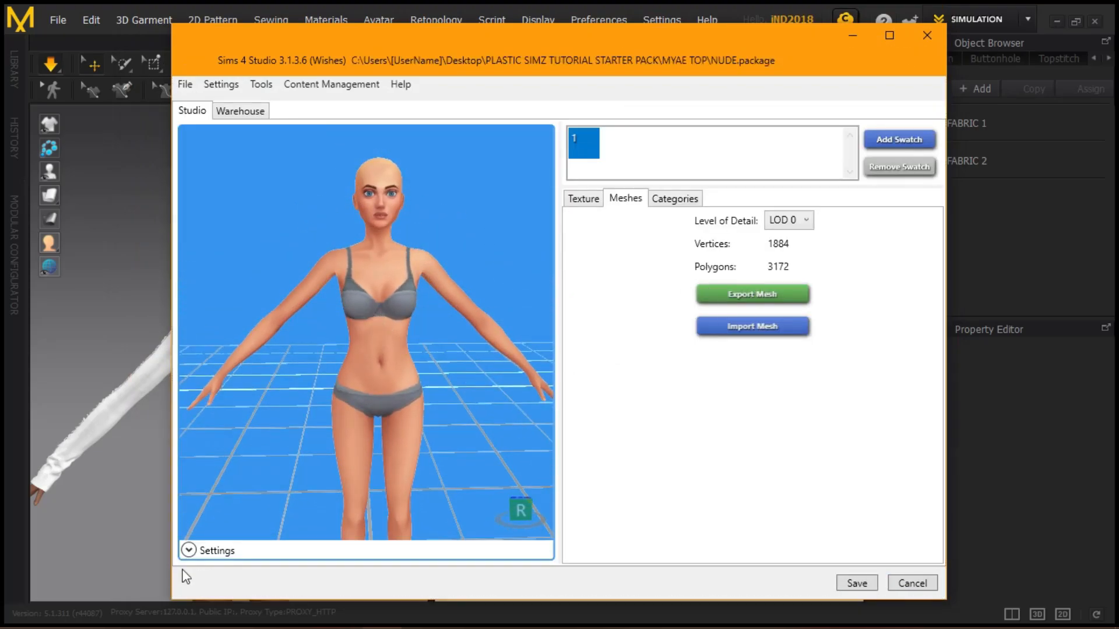
click(207, 550)
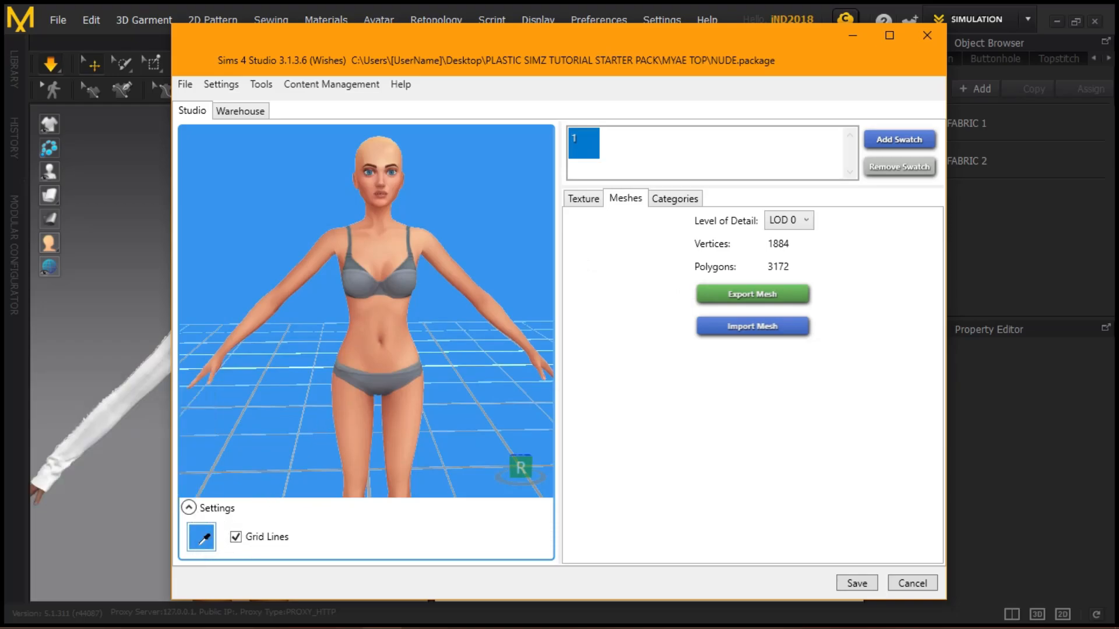
click(202, 537)
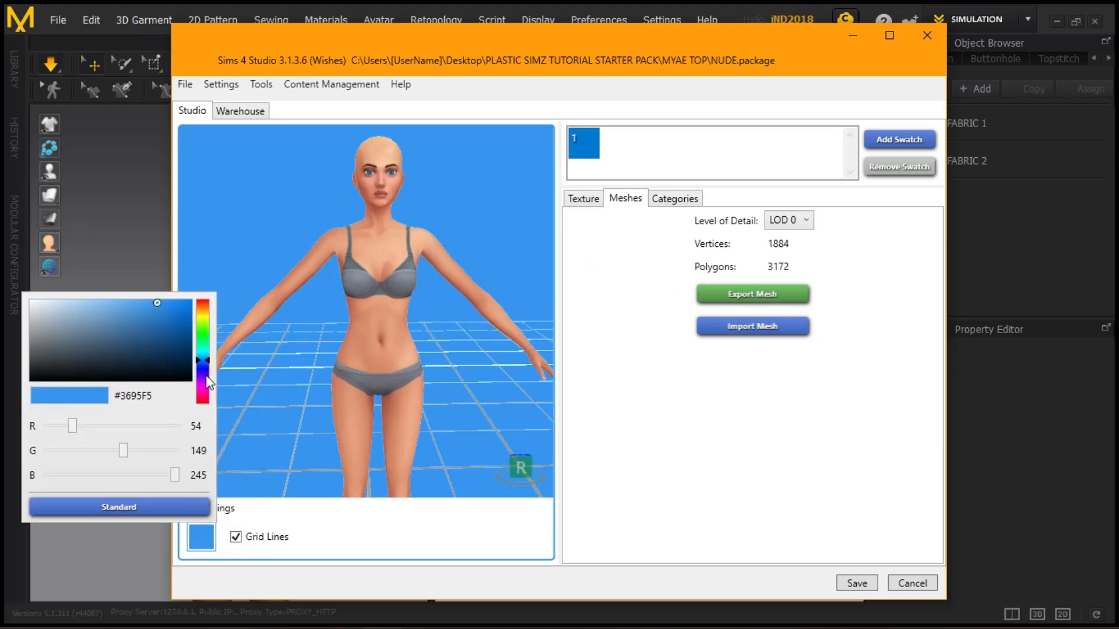
click(205, 380)
click(206, 393)
drag(205, 392, 205, 395)
mouse_move(151, 316)
mouse_down()
mouse_move(110, 295)
mouse_move(120, 294)
mouse_up()
click(327, 168)
- Export the LOD 0 body mesh as NUDE into the MYAE TOP folder
right_drag(541, 317, 516, 305)
click(794, 301)
text(NUDE)
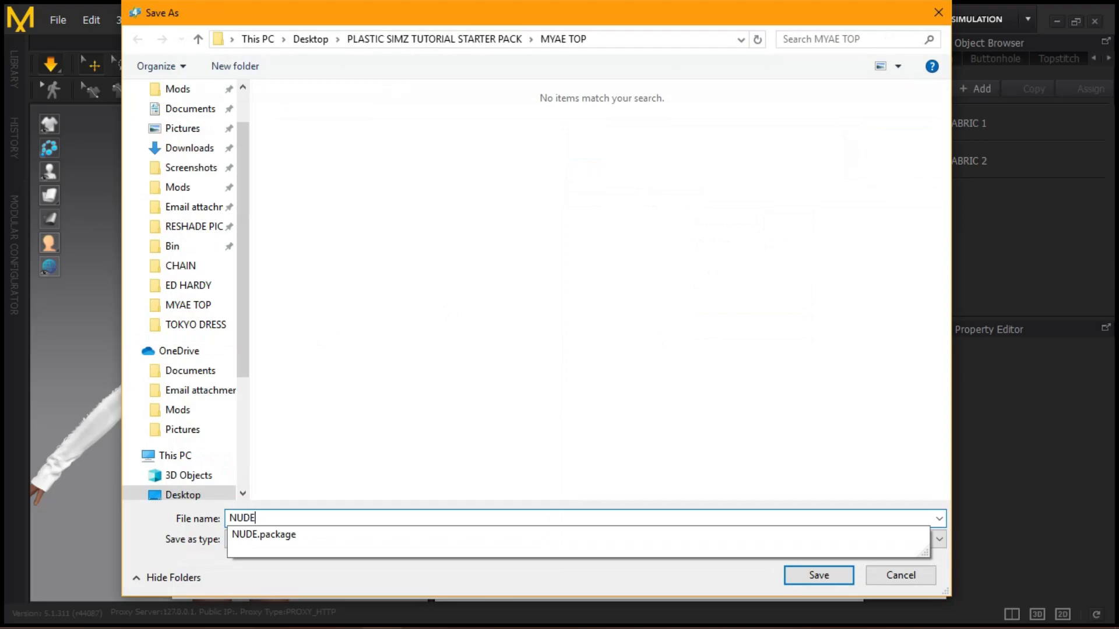
key(Return)
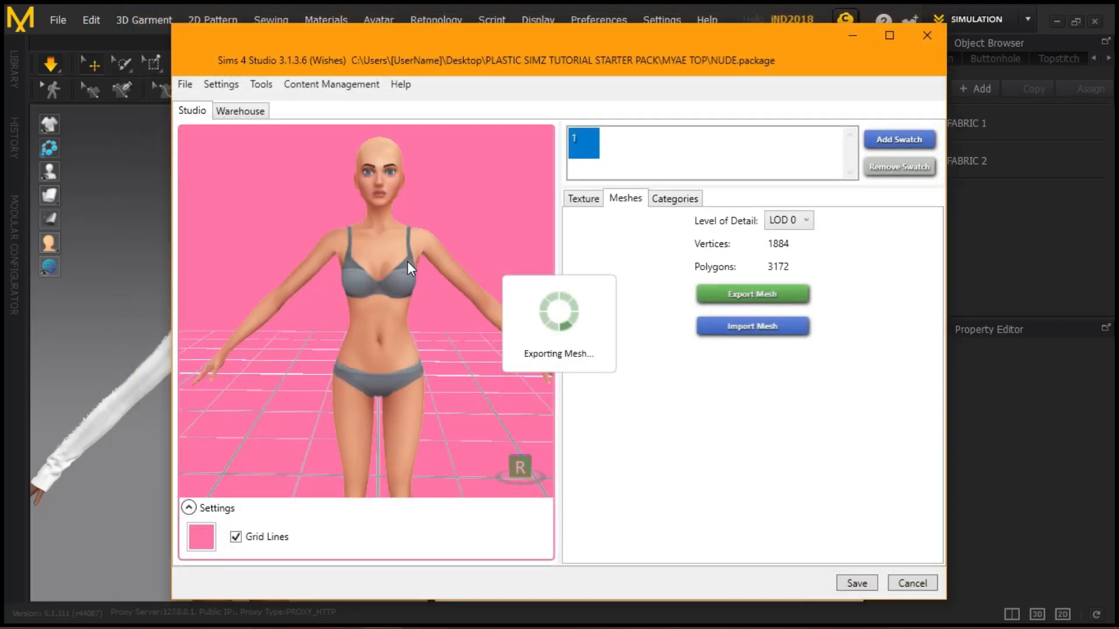
scroll(407, 262, up, 3)
scroll(337, 190, up, 2)
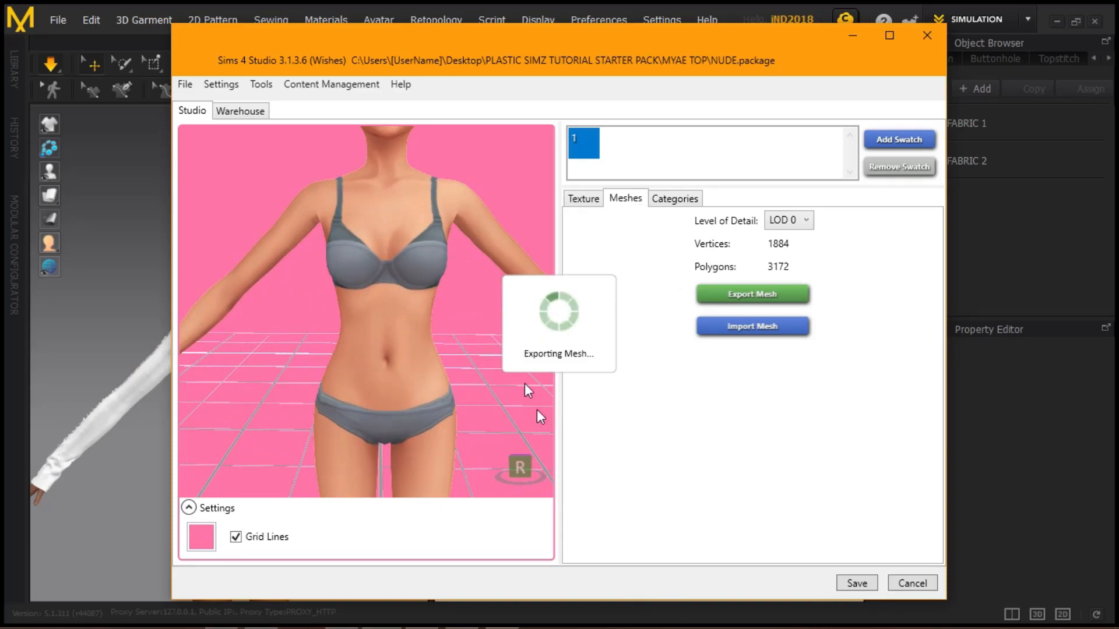
scroll(425, 283, up, 3)
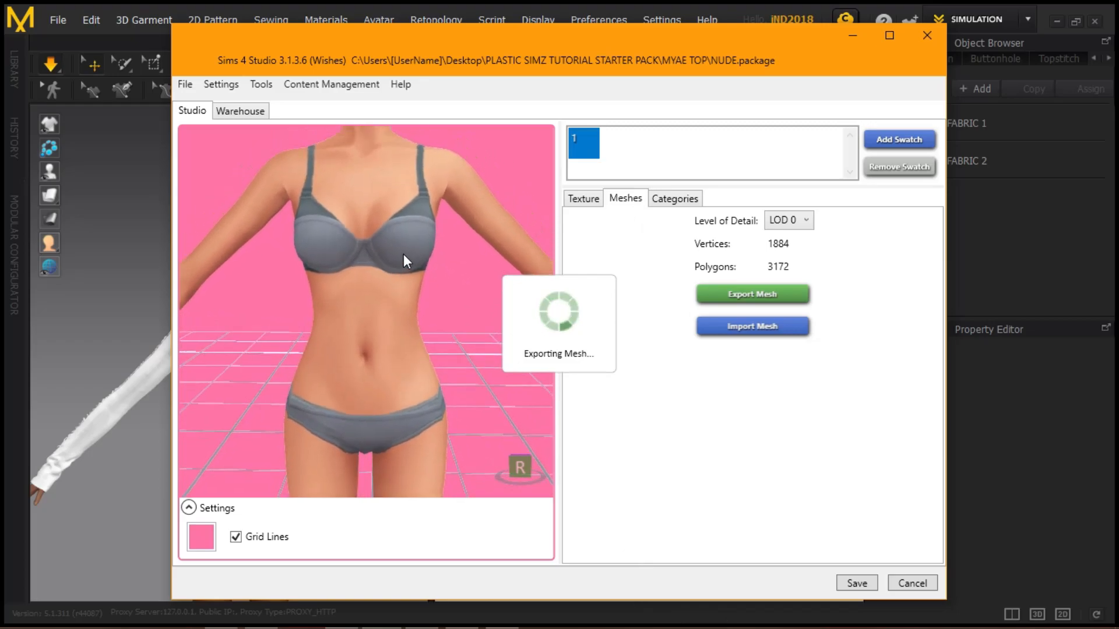
scroll(404, 240, down, 5)
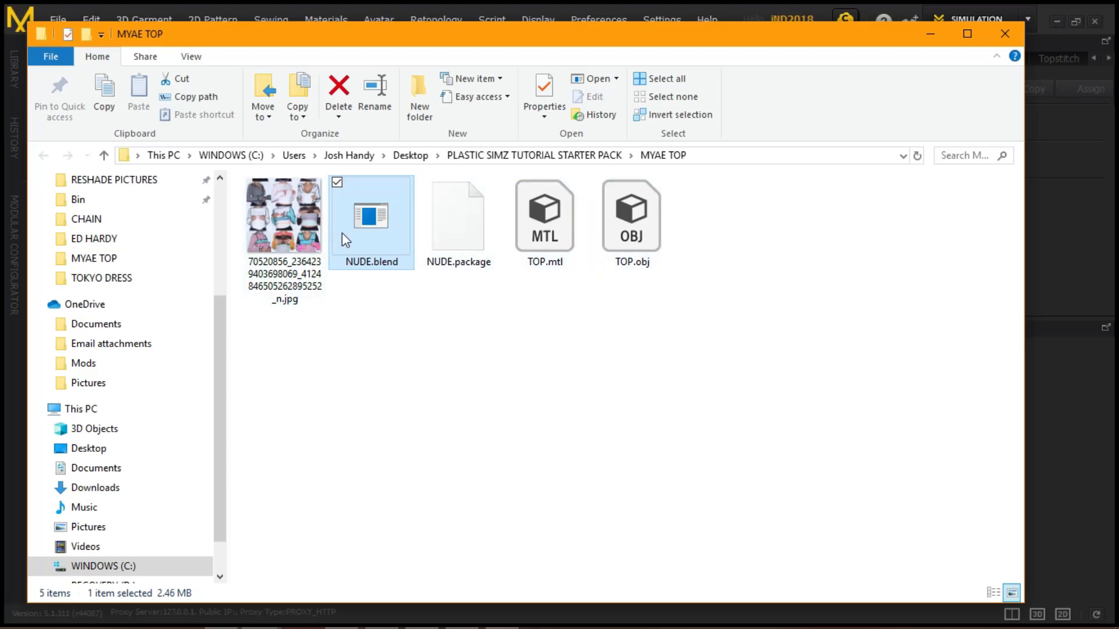
- Open NUDE.blend from the MYAE TOP folder in Blender and dismiss the splash screen
double_click(359, 197)
click(531, 295)
click(577, 421)
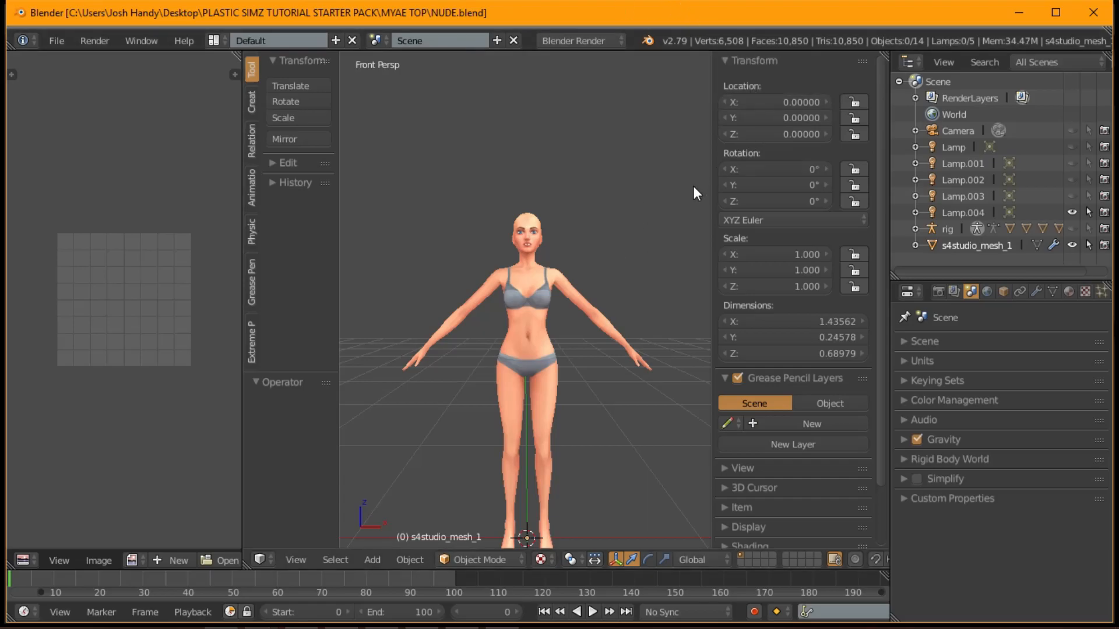
- Hide the 3D view's properties sidebar and switch the front view to orthographic projection
key(n)
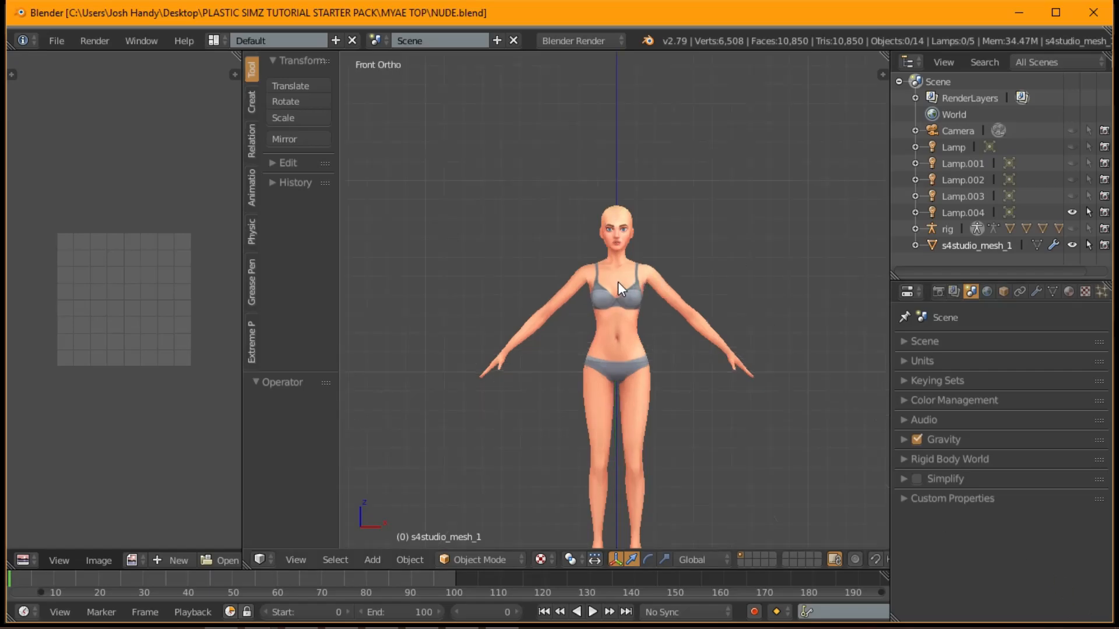
key(KP_5)
key(KP_5)
key(KP_5)
- Rename the s4studio_mesh_1 object to NUDE
double_click(983, 245)
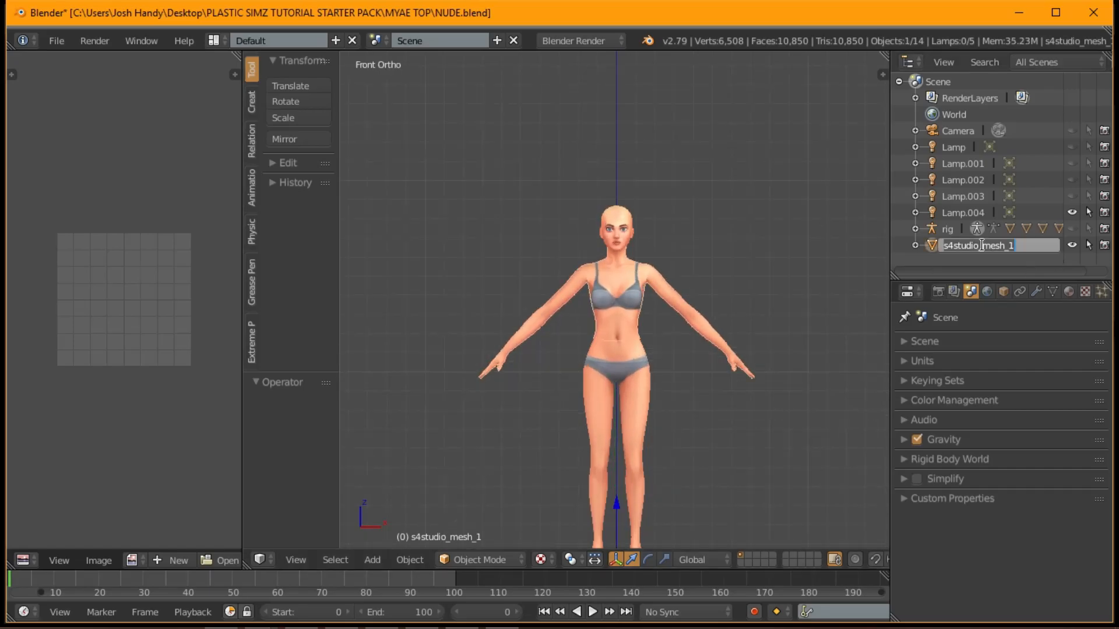
key(BackSpace)
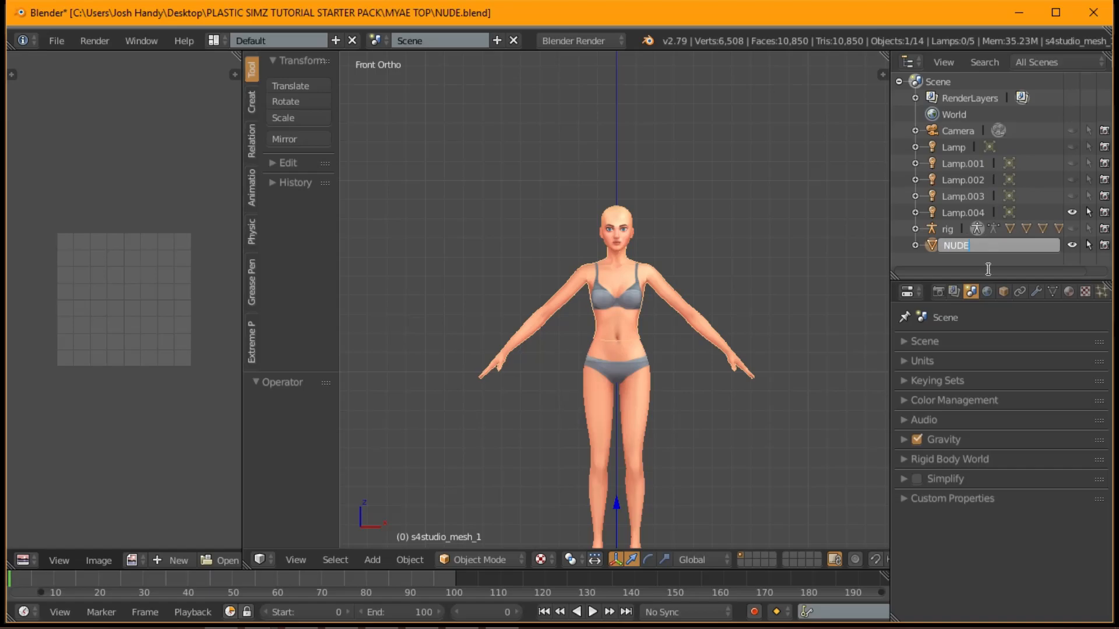
key(Return)
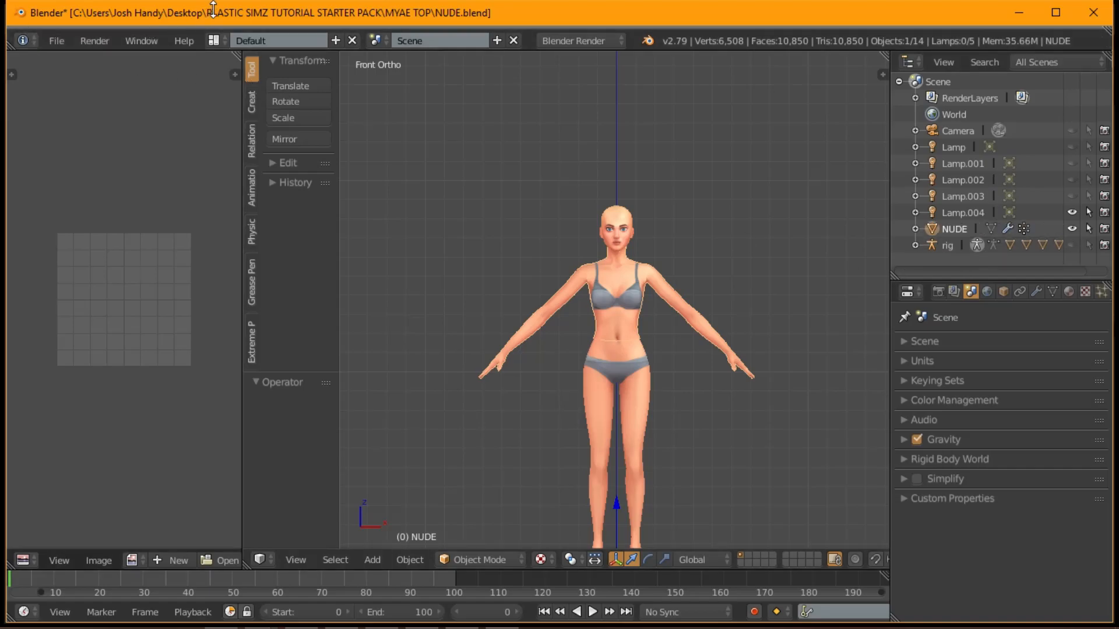
- Examine the NUDE body mesh from the front, side, back and above, and return to the front orthographic view
scroll(680, 254, up, 4)
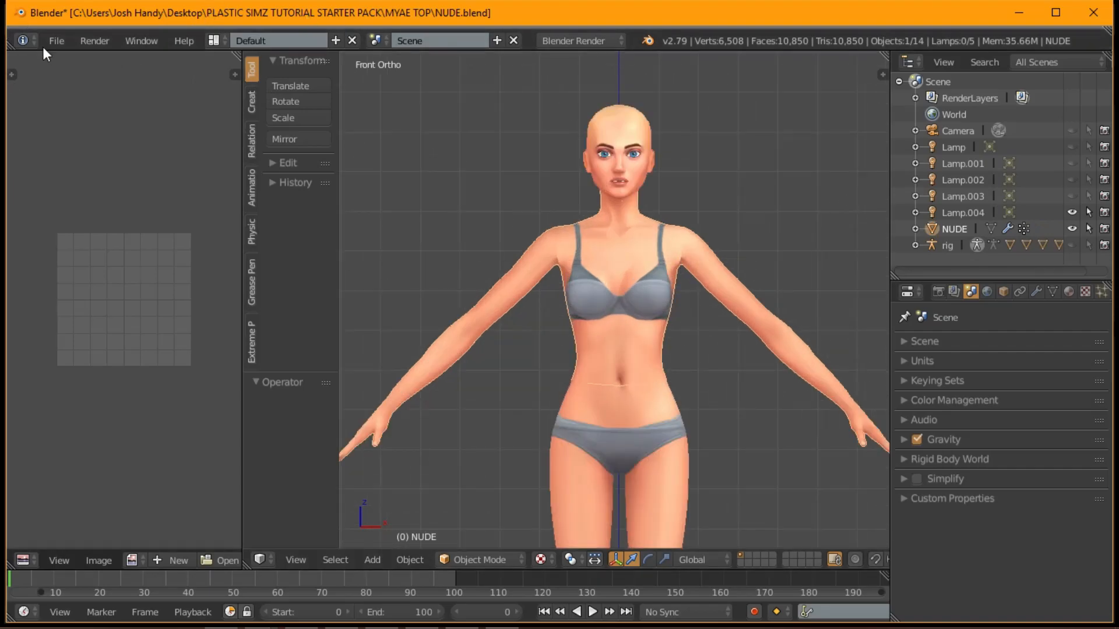
ctrl+scroll(674, 229, down, 2)
shift+scroll(631, 299, down, 5)
shift+scroll(711, 269, up, 12)
shift+scroll(655, 367, down, 1)
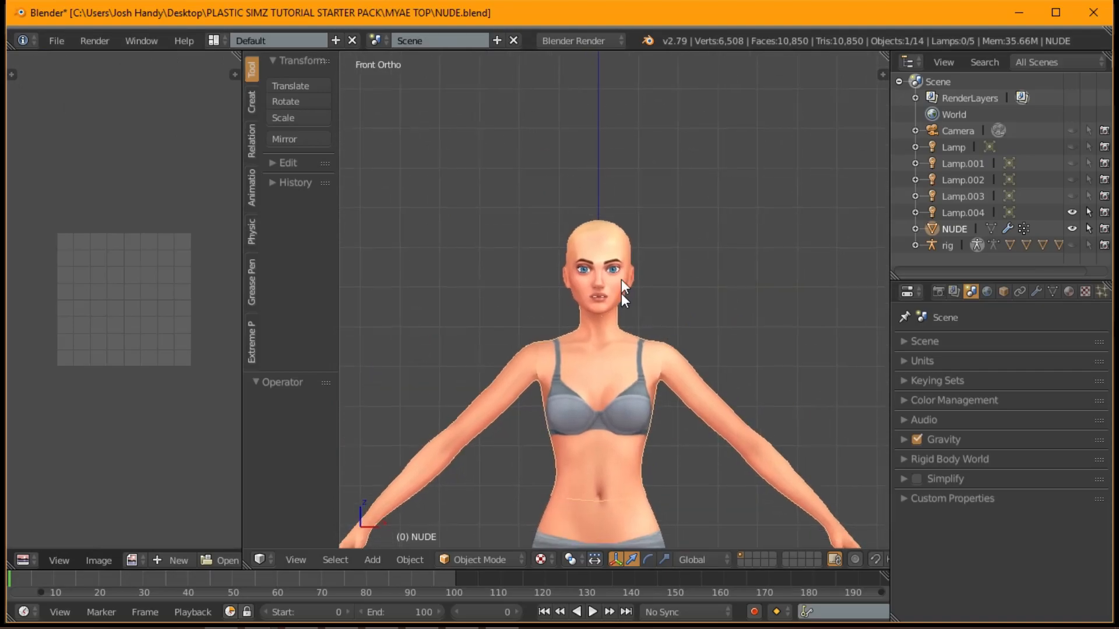
ctrl+scroll(621, 292, up, 2)
shift+scroll(648, 211, down, 6)
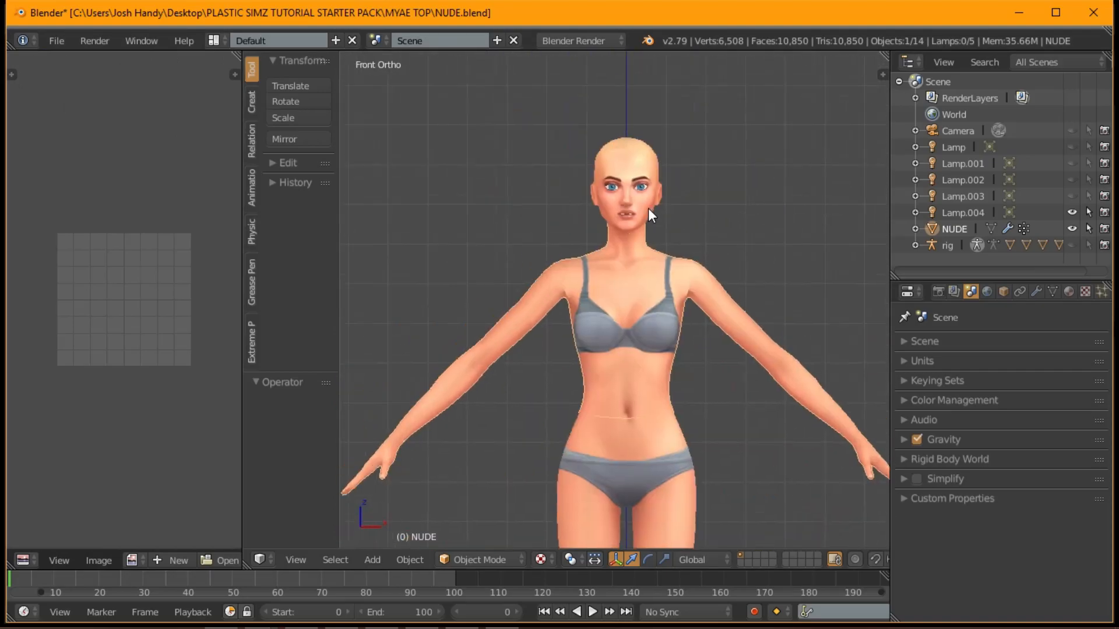
key(KP_4)
key(KP_4)
key(KP_4)
key(KP_4)
key(KP_4)
key(KP_4)
key(KP_4)
key(KP_4)
key(KP_4)
key(KP_4)
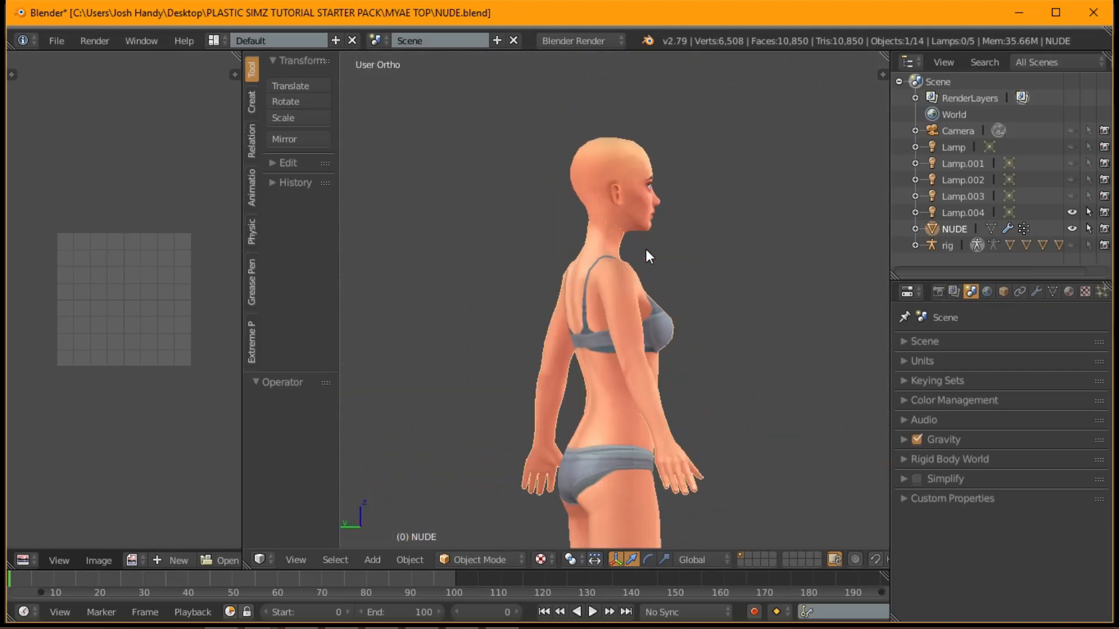
key(KP_4)
key(KP_4)
key(KP_4)
key(KP_4)
key(KP_4)
key(KP_4)
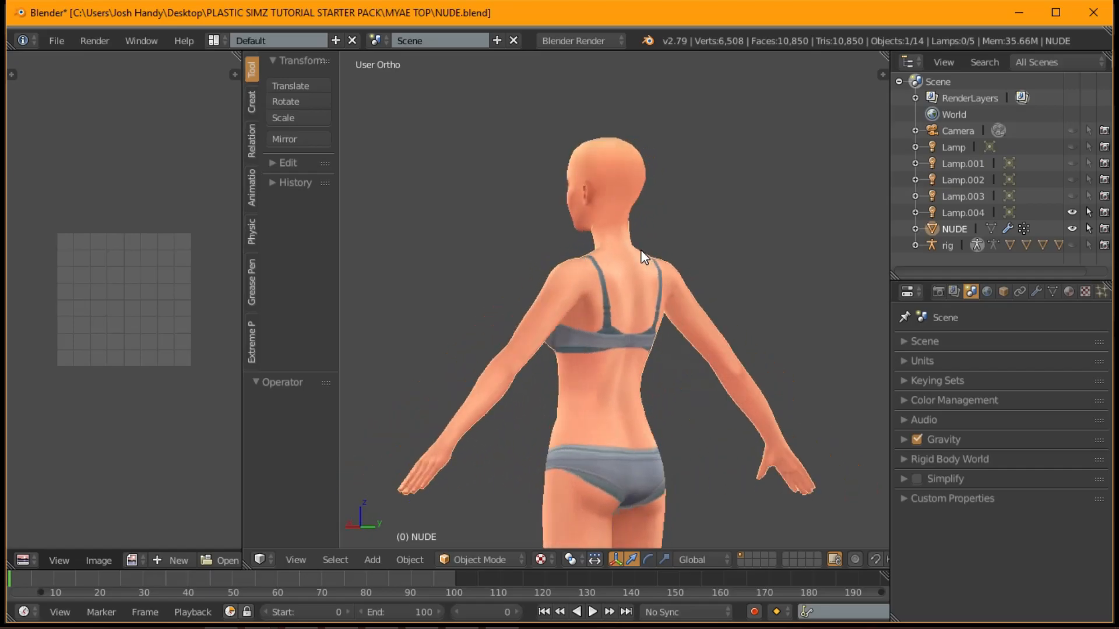
key(KP_6)
key(KP_6)
key(KP_6)
key(KP_6)
key(KP_6)
key(KP_6)
key(KP_6)
key(KP_6)
key(KP_6)
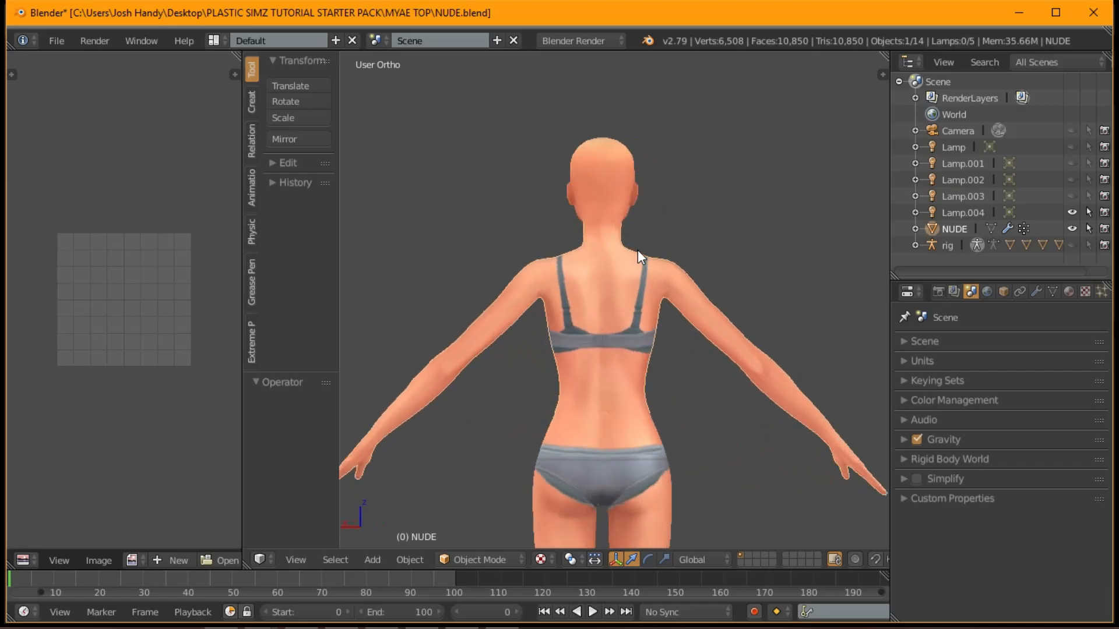
key(KP_8)
key(KP_8)
key(KP_8)
key(KP_8)
key(KP_8)
key(KP_8)
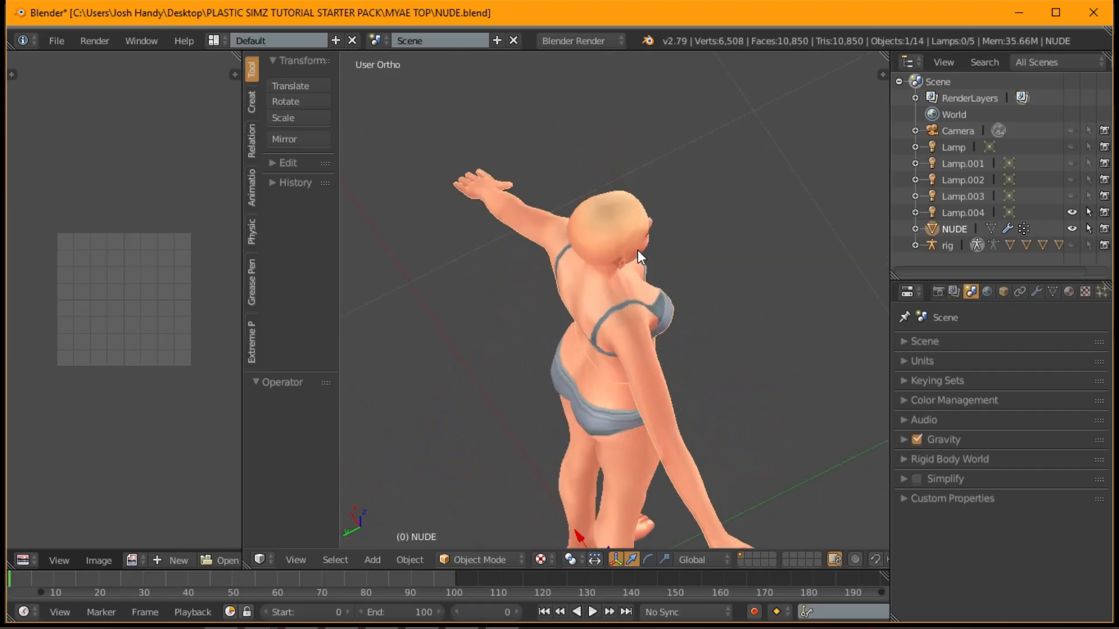
key(KP_2)
key(KP_2)
key(KP_2)
key(KP_2)
key(KP_4)
key(KP_4)
key(KP_4)
key(KP_4)
key(KP_1)
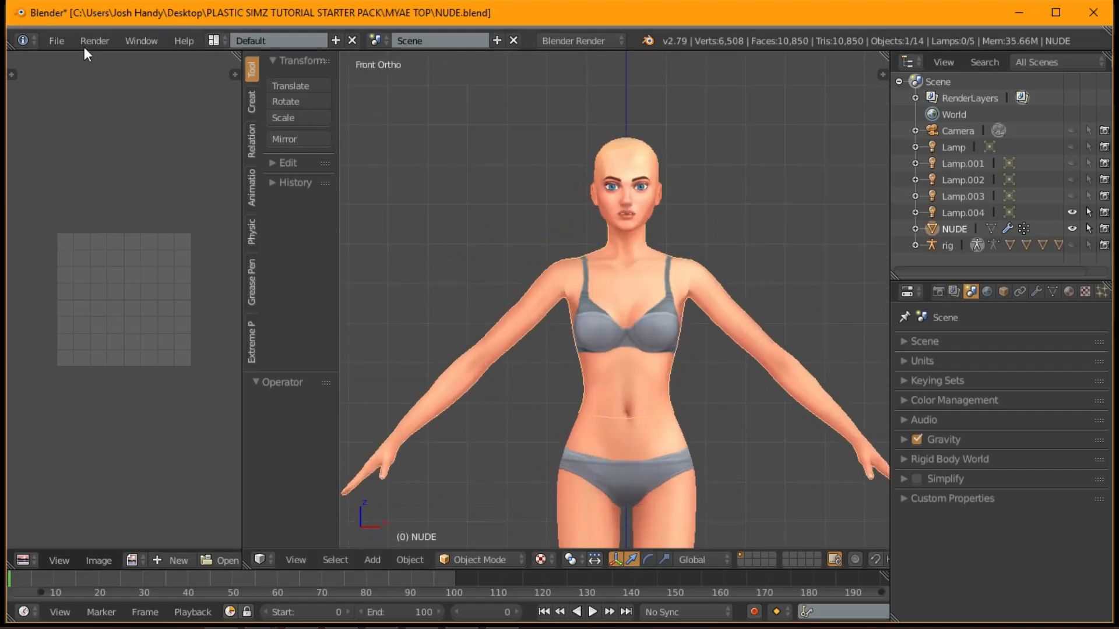
click(65, 41)
click(104, 315)
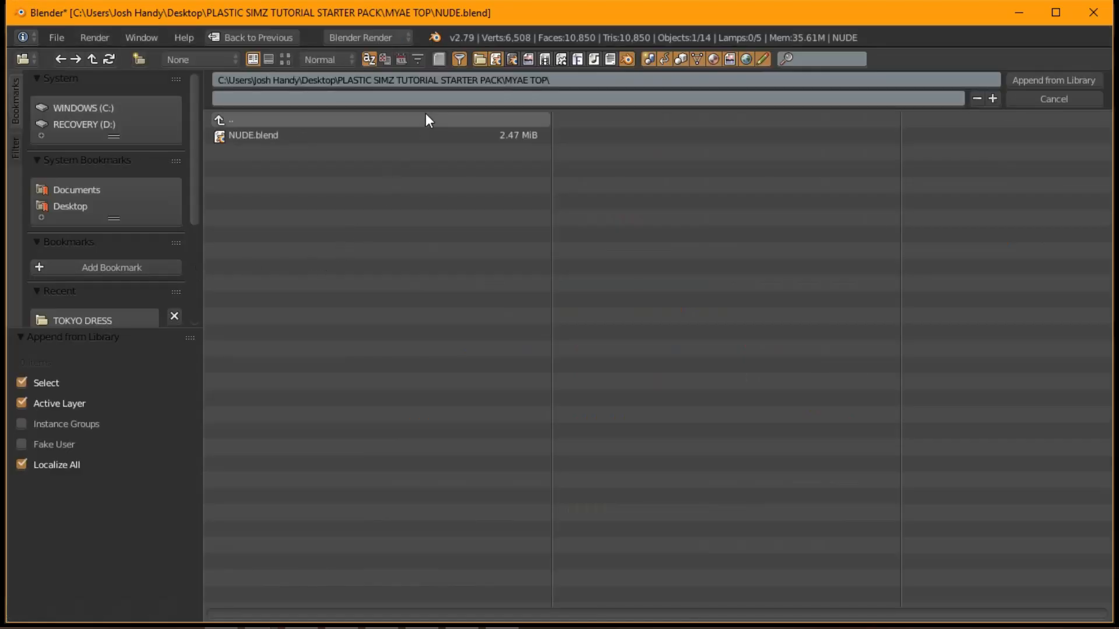
click(1054, 99)
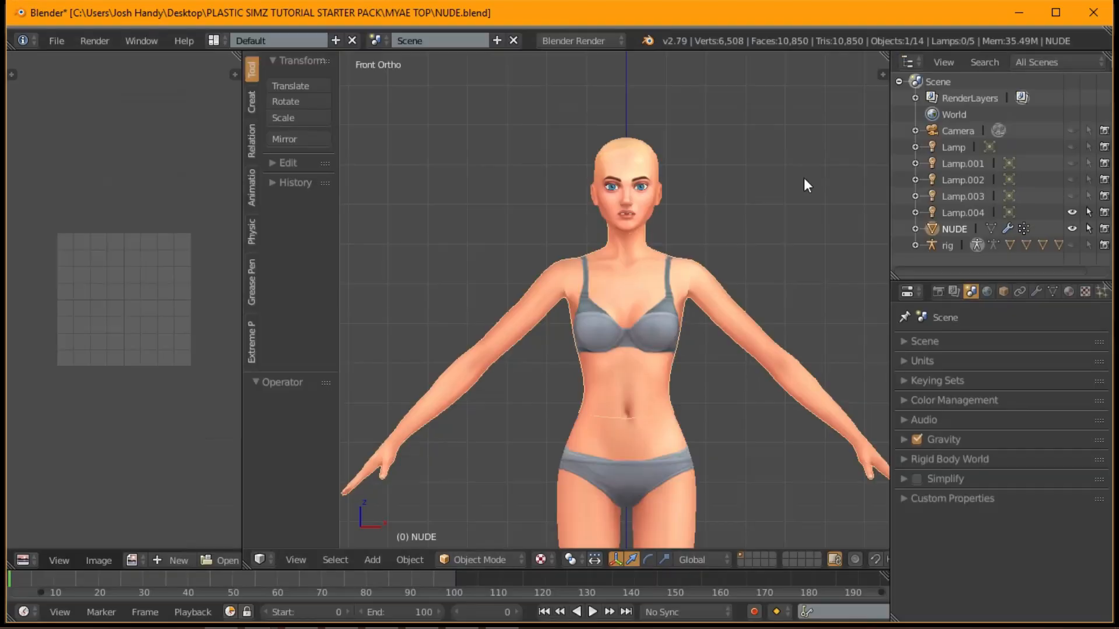
- Import the Wavefront file TOP.obj from the MYAE TOP folder into the scene
click(57, 40)
mouse_move(85, 358)
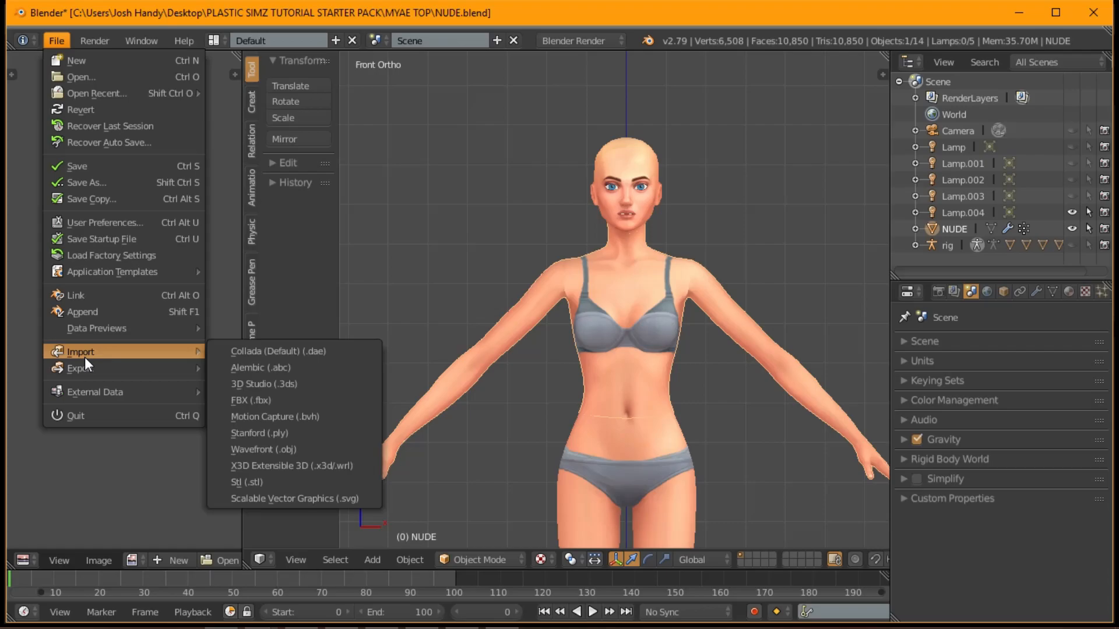
click(295, 458)
click(227, 152)
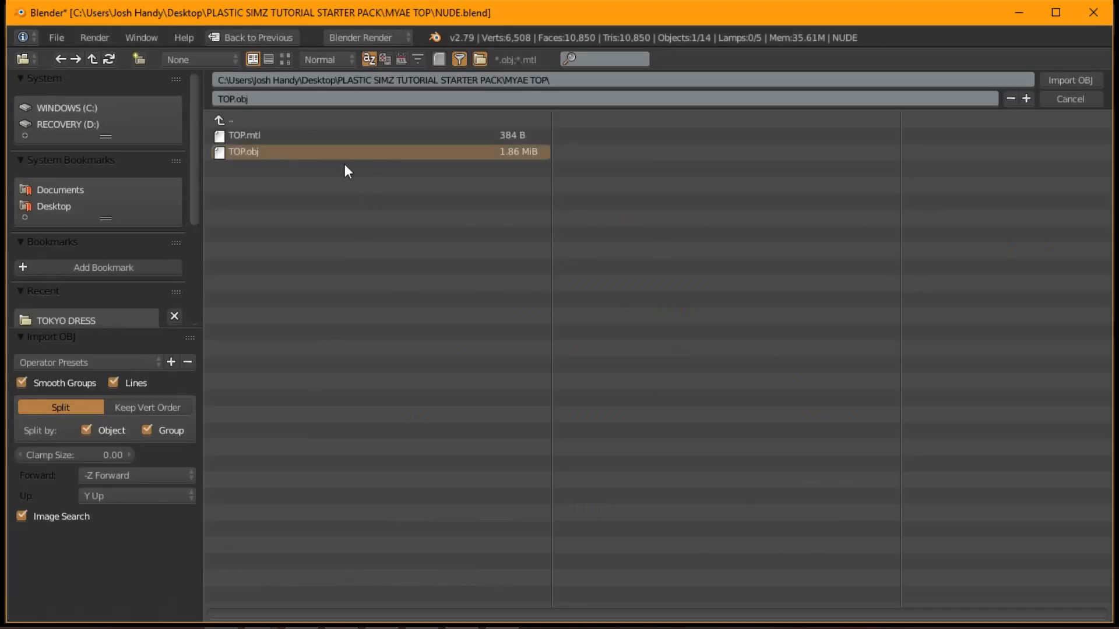
click(1085, 80)
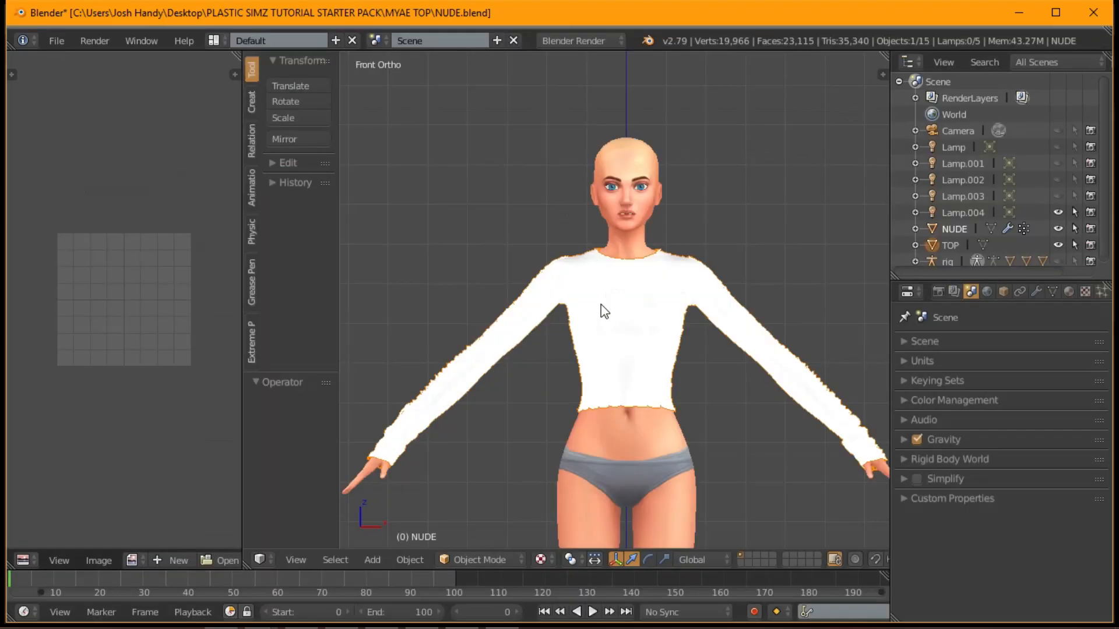
- Switch the 3D view to solid shading and inspect the imported top from the front and side
key(z)
key(z)
shift+middle_drag(546, 358, 566, 313)
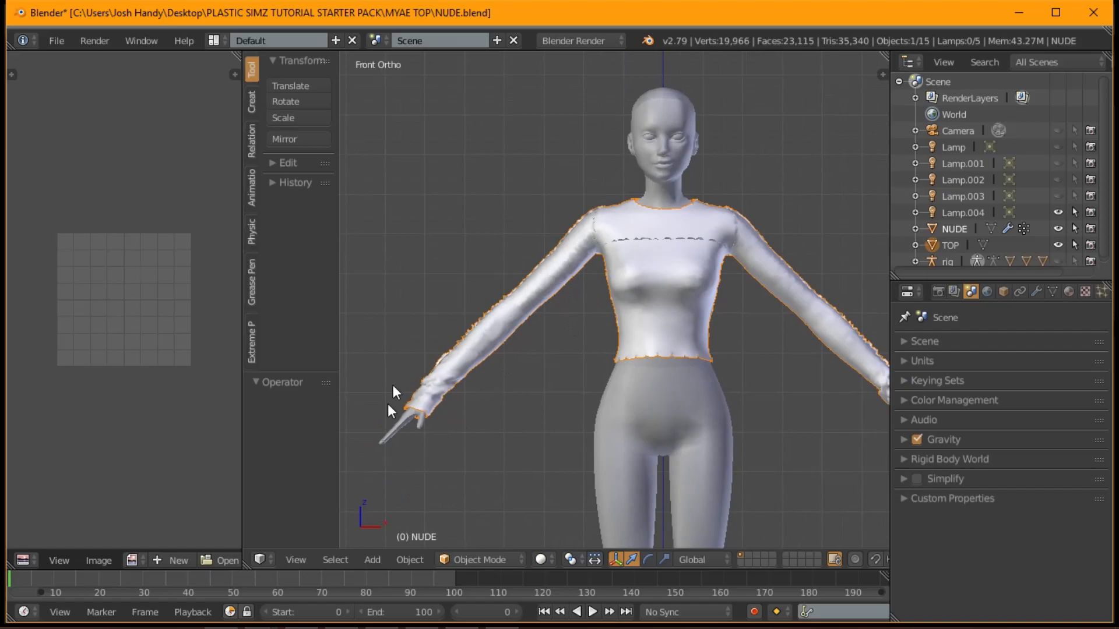
scroll(774, 348, down, 4)
middle_drag(817, 289, 536, 366)
scroll(747, 360, up, 3)
middle_drag(722, 305, 671, 289)
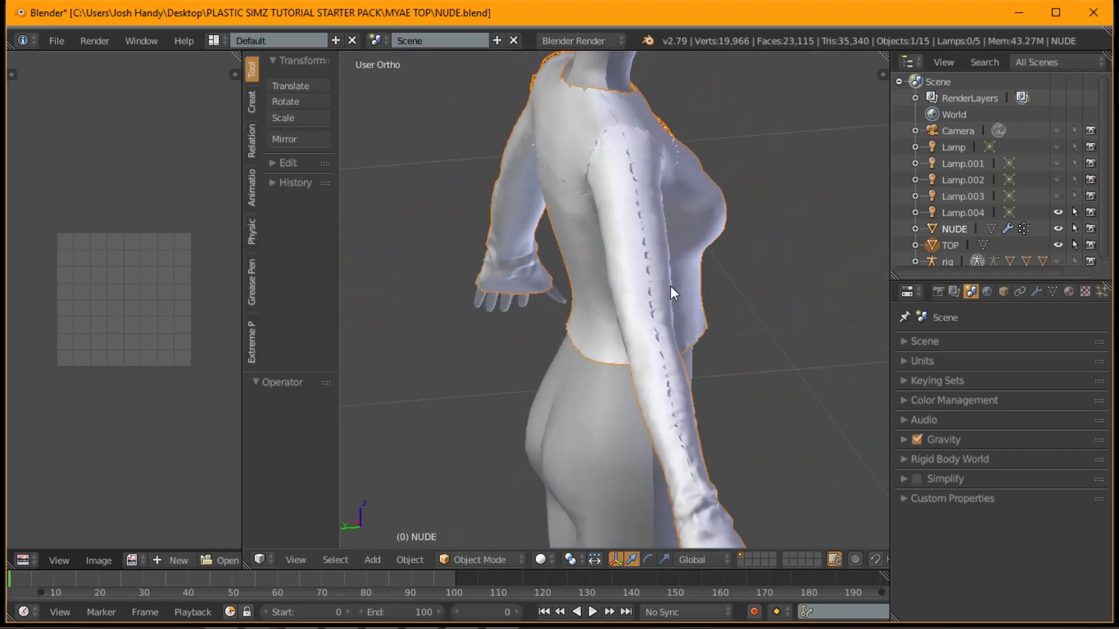
- Put the TOP mesh in Edit Mode, inspect its topology around the sleeve and hem, and deselect all its geometry
click(985, 243)
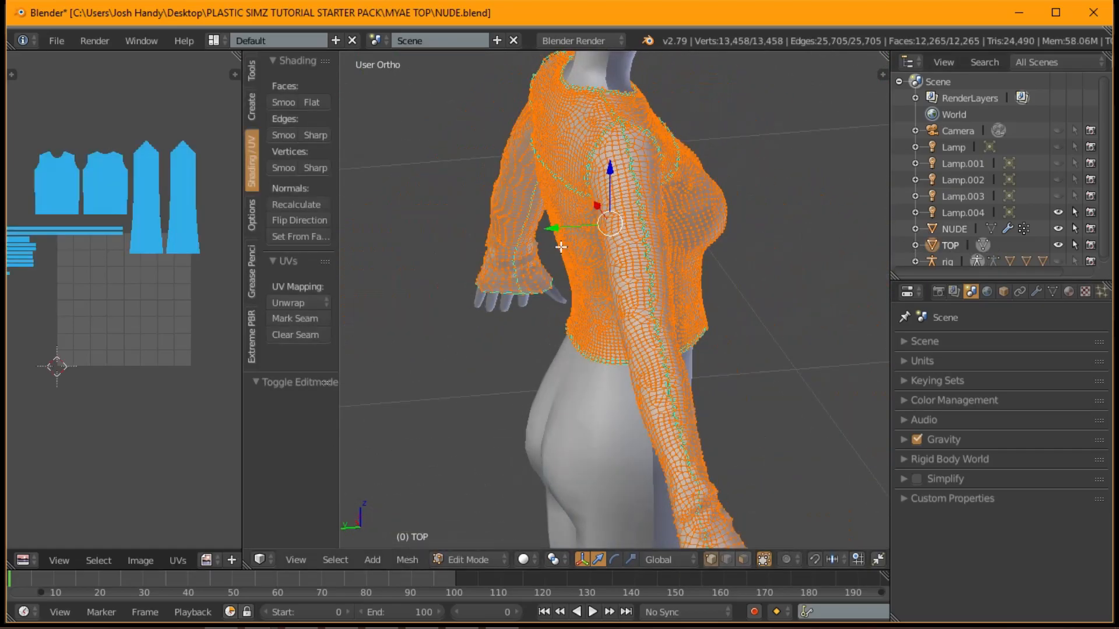
scroll(614, 250, up, 2)
scroll(174, 230, down, 2)
middle_drag(149, 241, 184, 256)
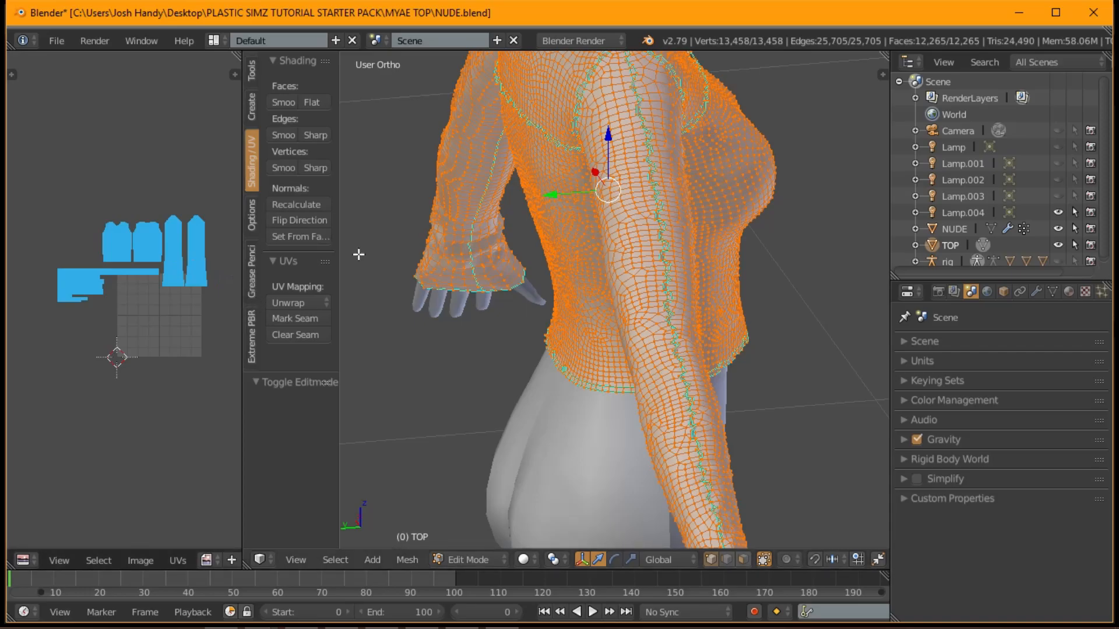
scroll(591, 367, down, 3)
middle_drag(591, 367, 452, 347)
scroll(469, 289, up, 4)
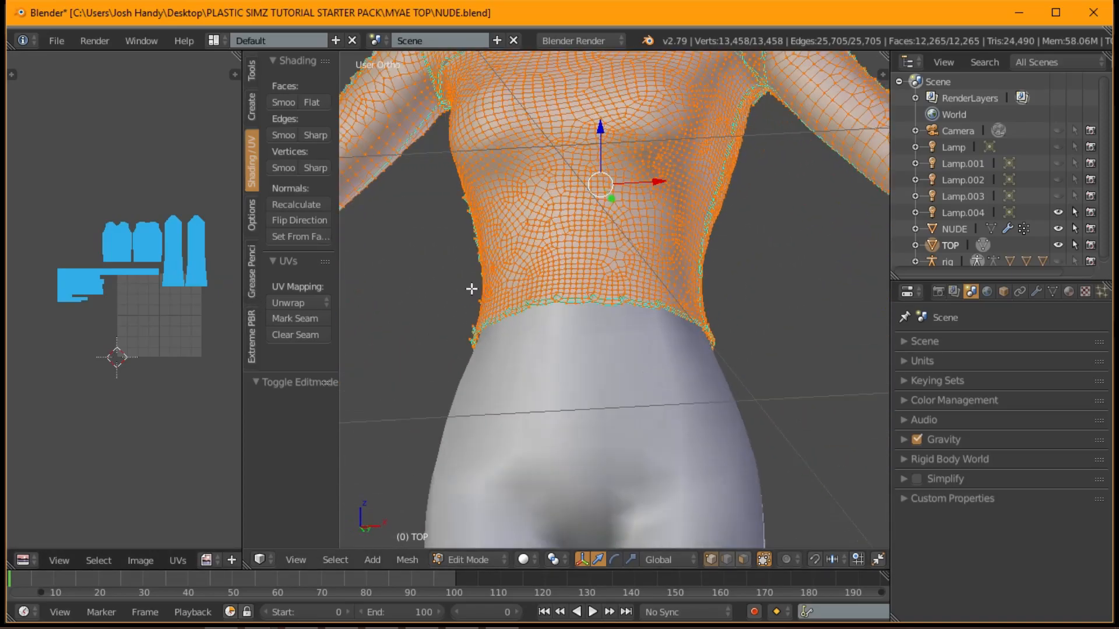
middle_drag(643, 349, 634, 402)
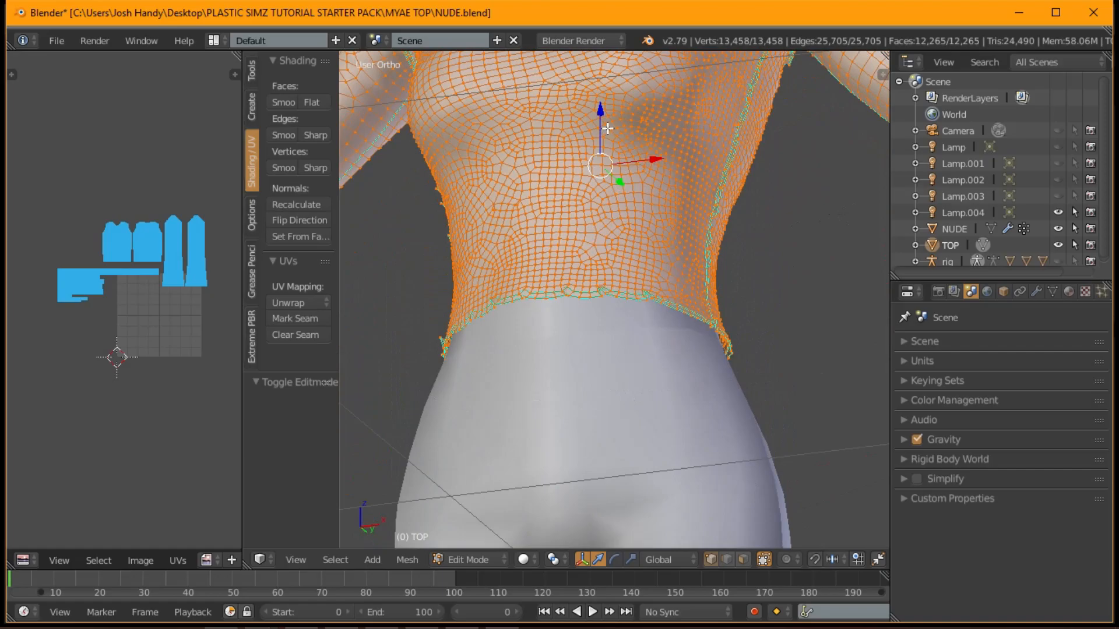
key(a)
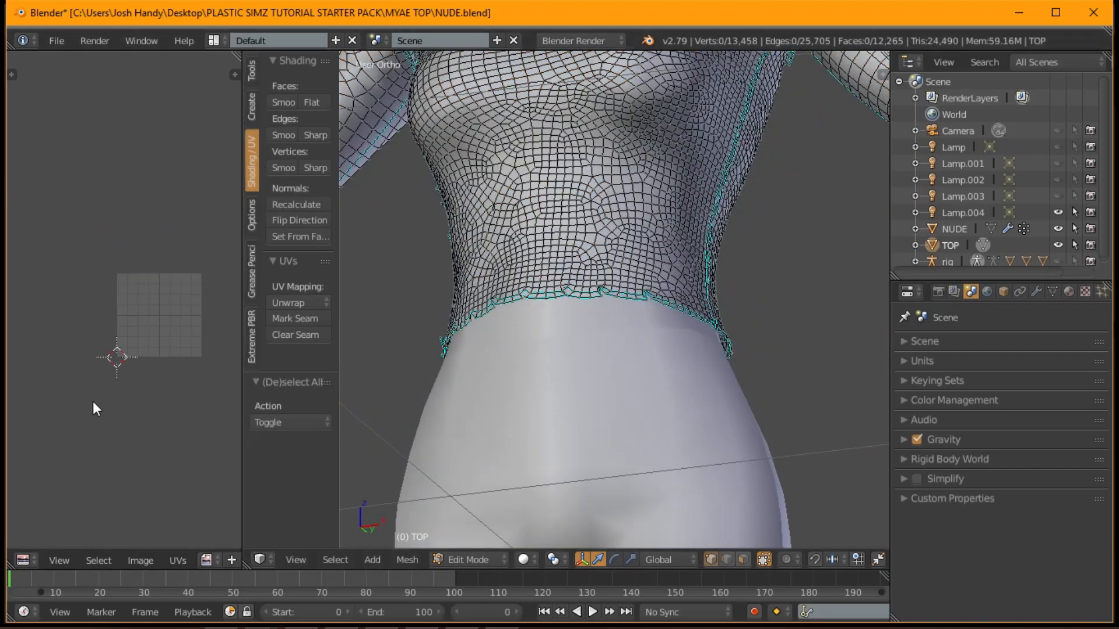
scroll(186, 507, down, 1)
scroll(402, 310, down, 3)
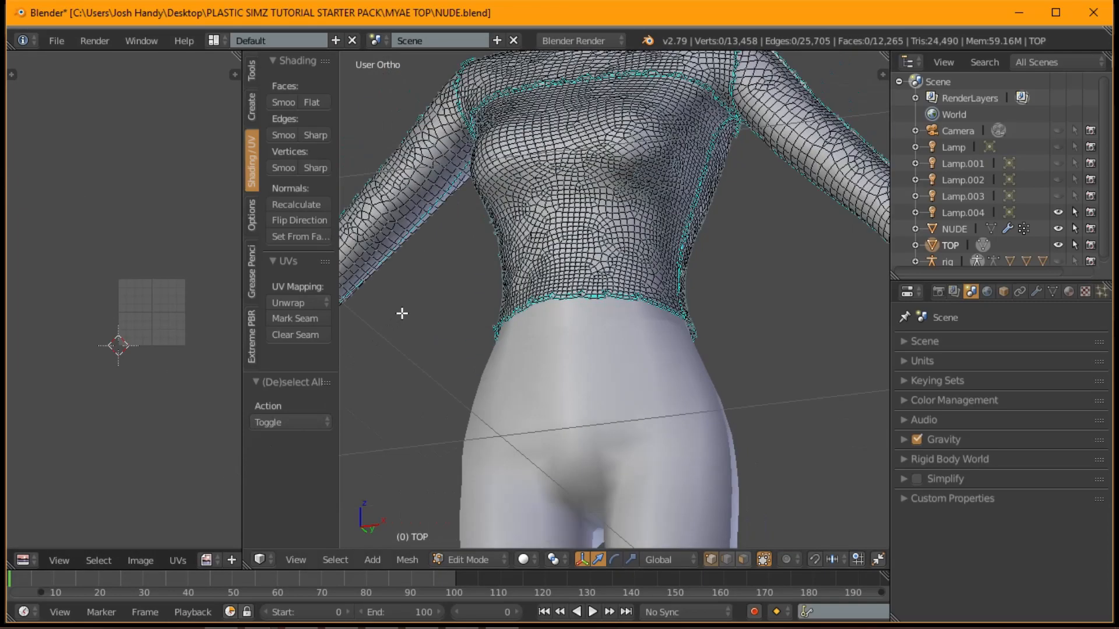
- Toggle the TOP object between Object Mode and Edit Mode several times, ending in Edit Mode
click(984, 245)
click(985, 247)
key(Tab)
key(Tab)
key(Tab)
key(Tab)
key(Tab)
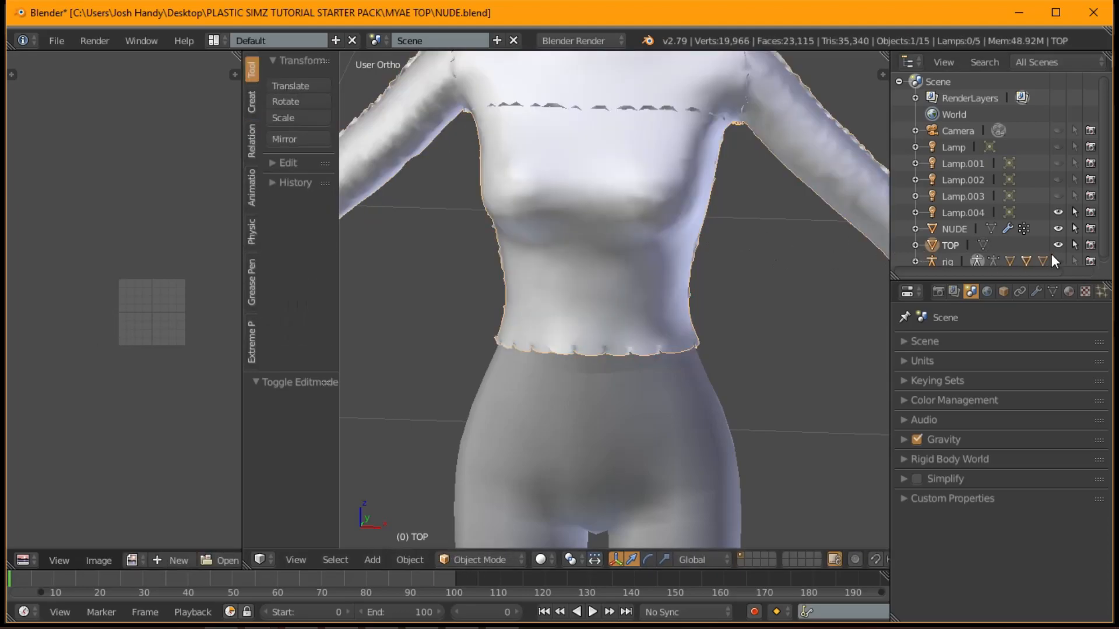
click(981, 245)
click(979, 246)
click(979, 245)
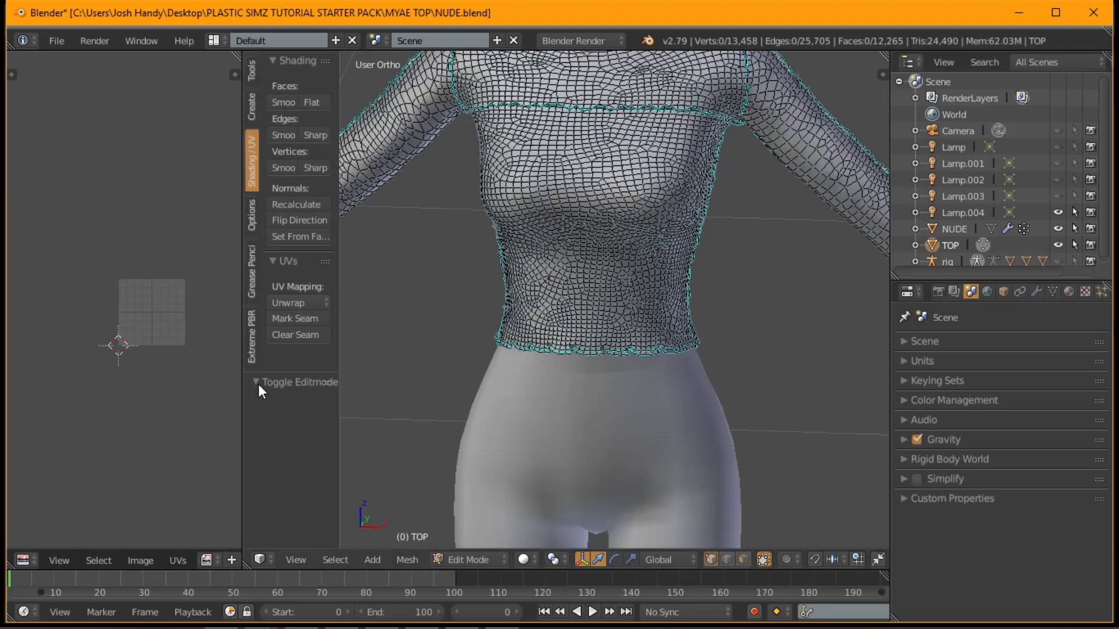
- Toggle the selection of the top's entire geometry on and off, ending with everything deselected
key(a)
key(a)
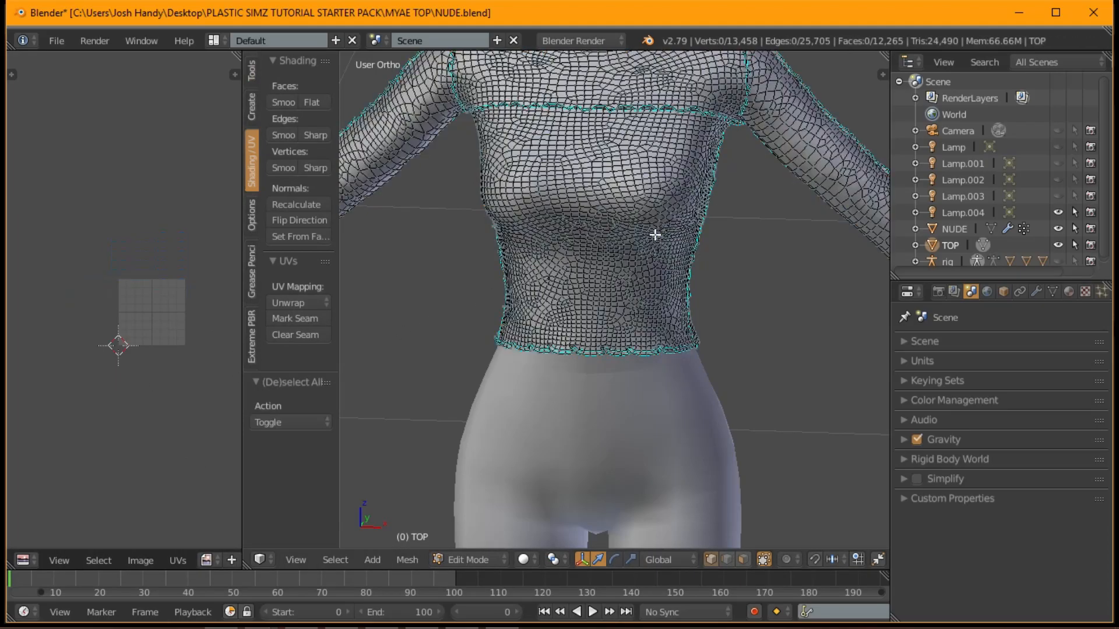
key(a)
key(a)
key(a)
key(a)
key(a)
key(a)
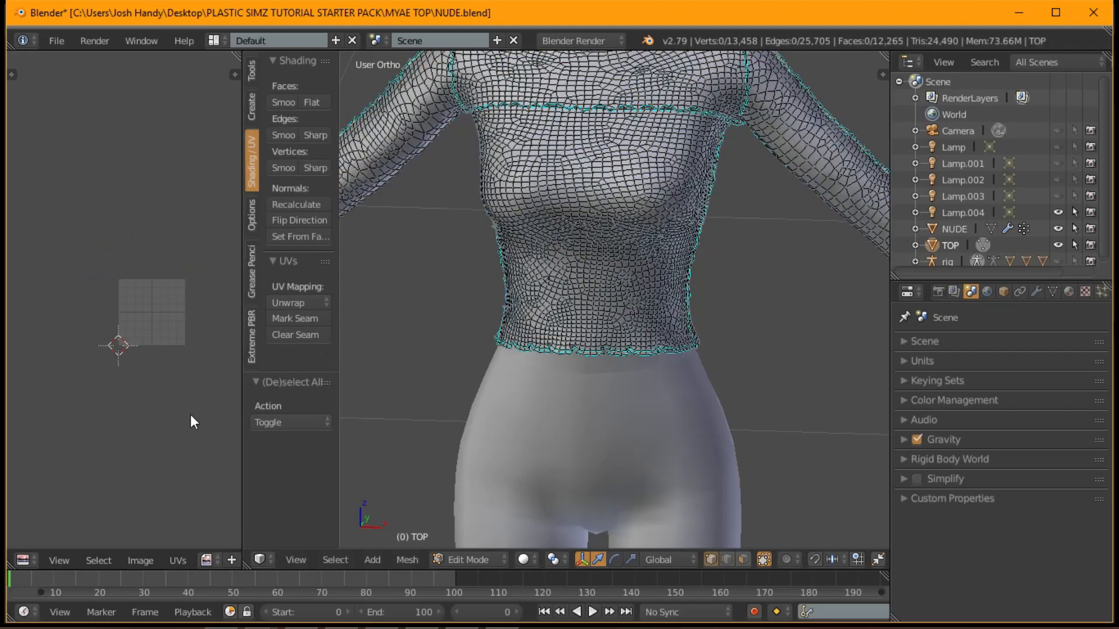
- Widen the UV editor and keep its selection synchronized with the mesh so all of the top's UV islands show
drag(243, 382, 550, 342)
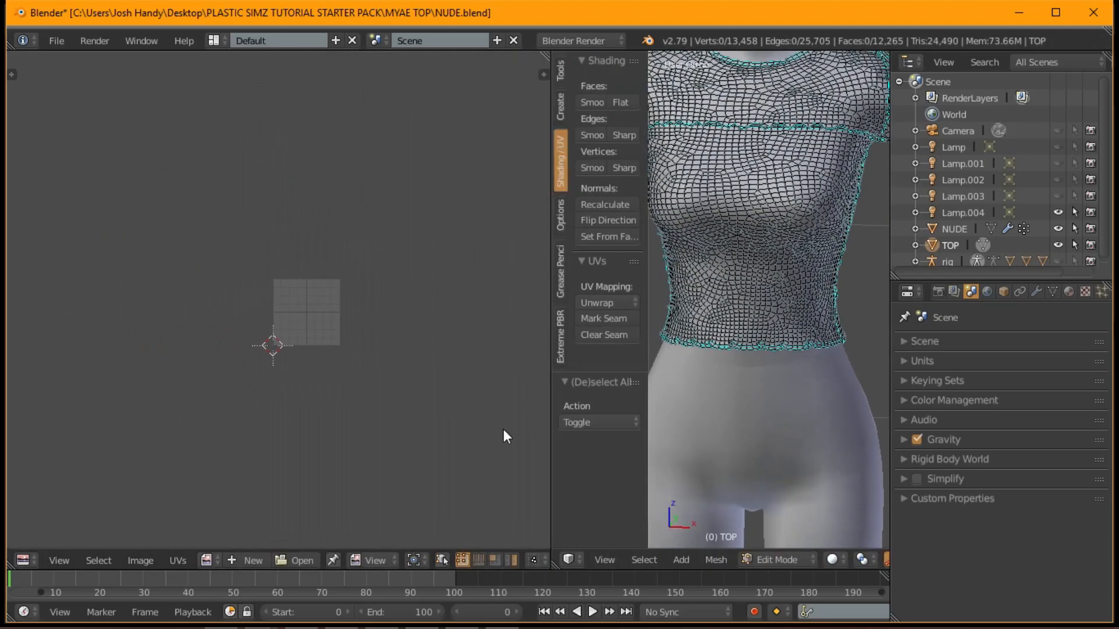
click(442, 559)
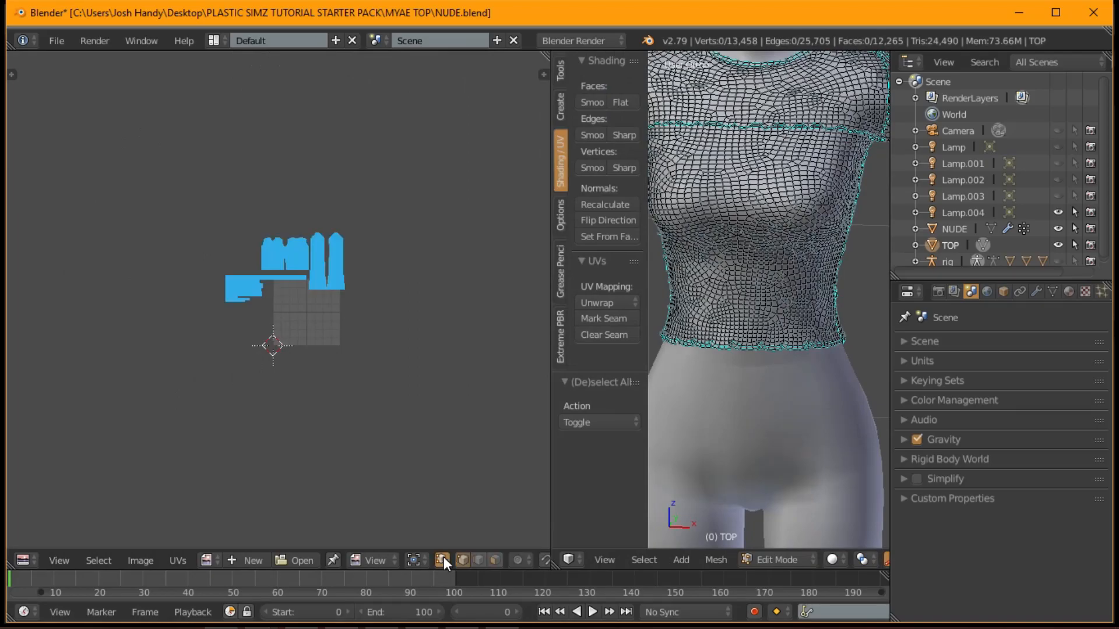
scroll(268, 254, up, 5)
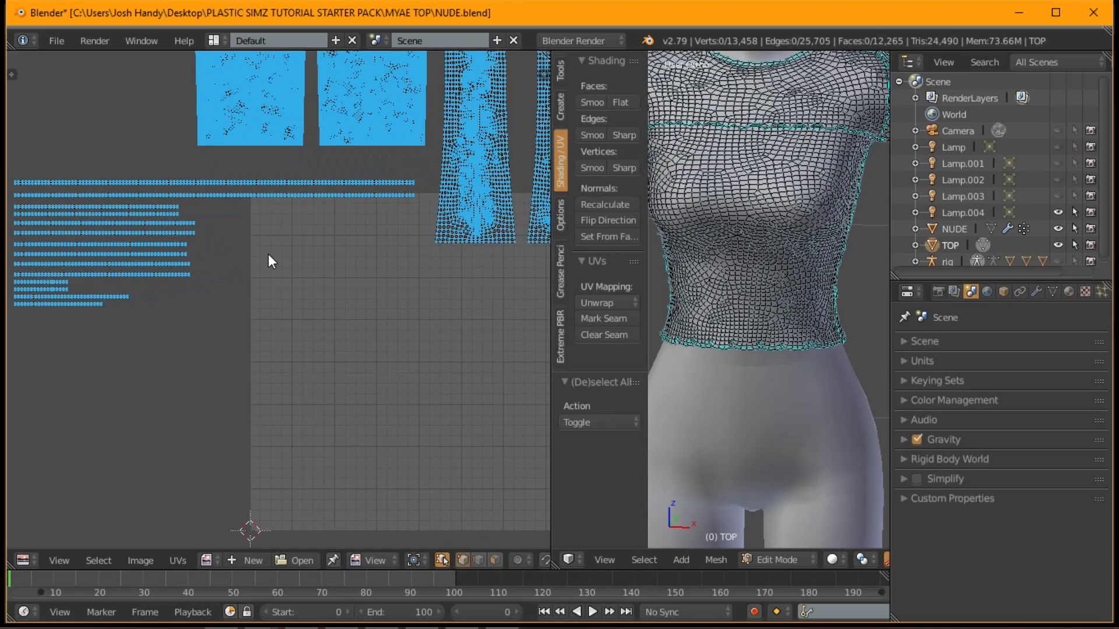
scroll(282, 475, down, 2)
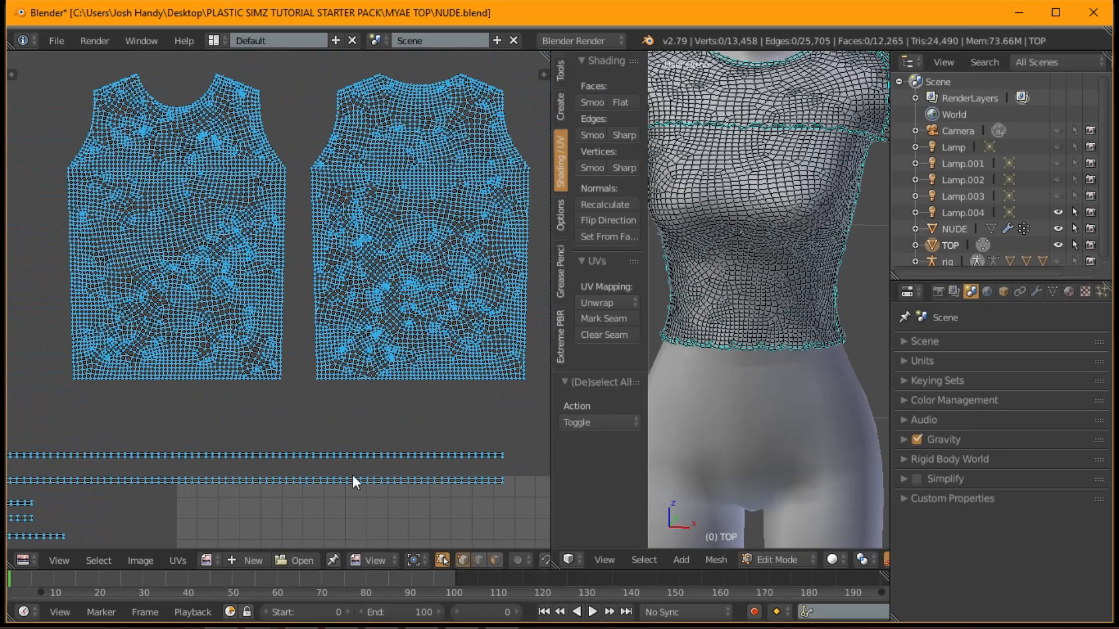
- Switch the UV editor to edge selection and look over the top's body, sleeve and trim islands
click(478, 558)
scroll(408, 393, down, 1)
middle_drag(408, 392, 352, 285)
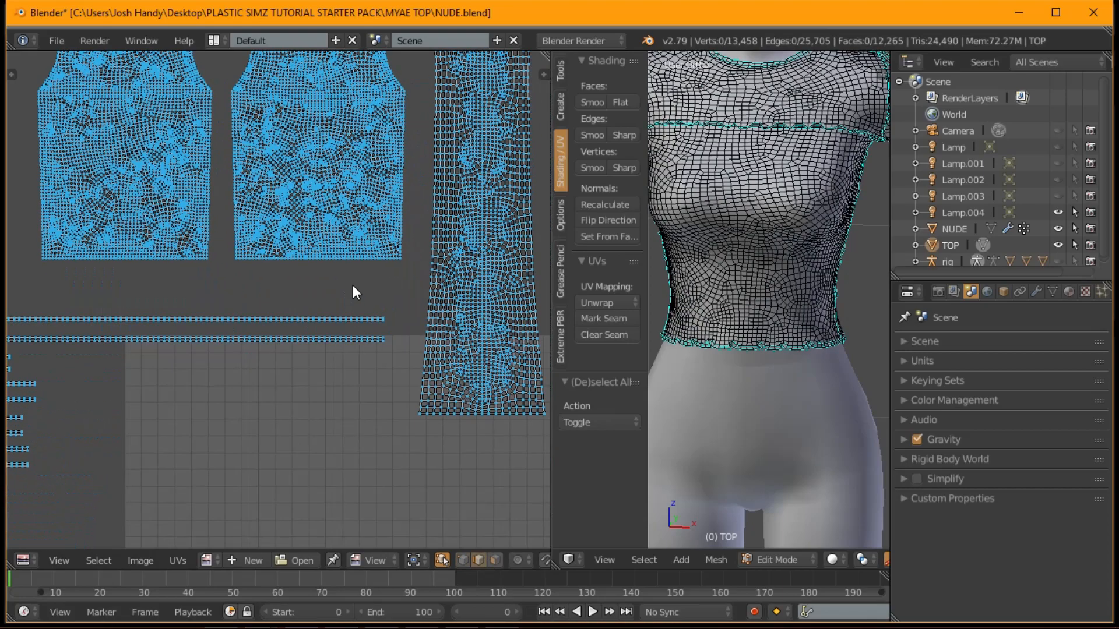
scroll(350, 291, down, 4)
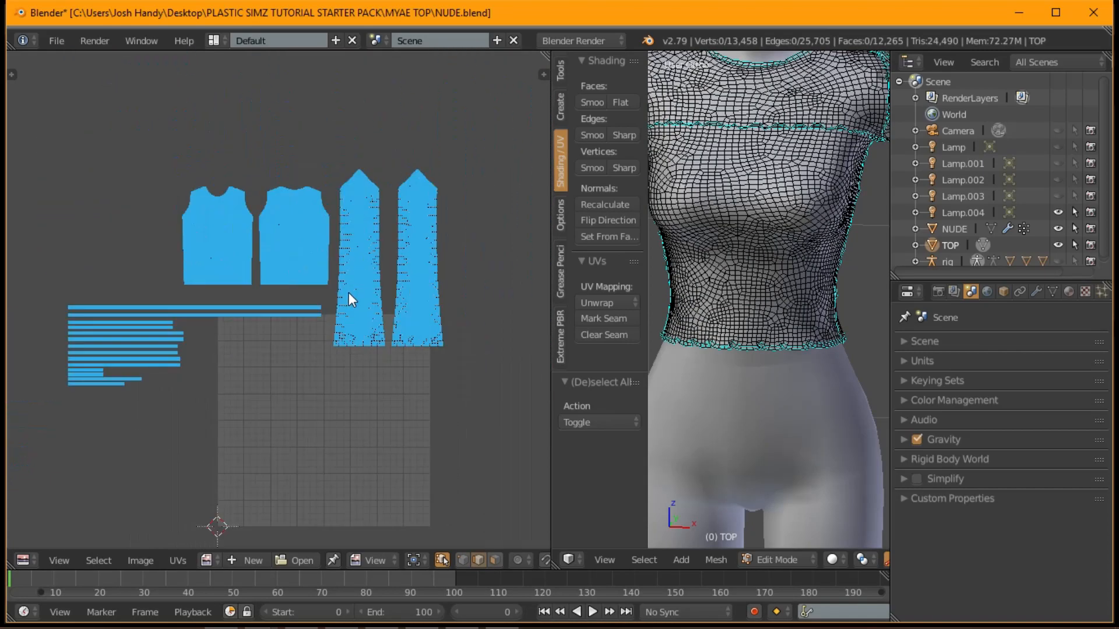
- Duplicate all of the top's geometry in place and flip the normals of the duplicate
key(a)
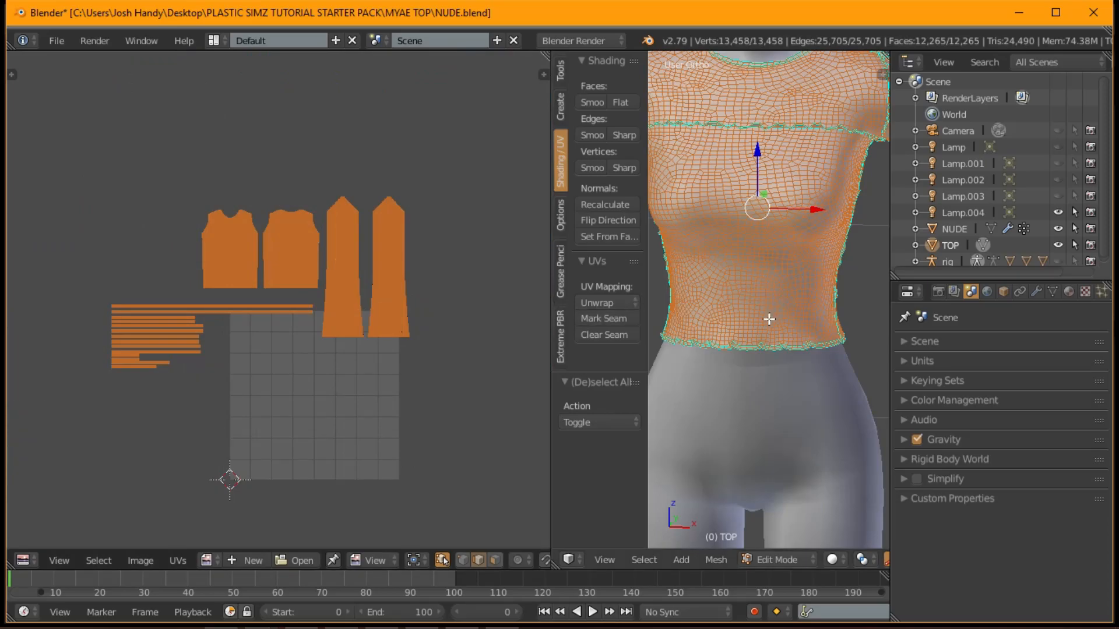
key(shift+d)
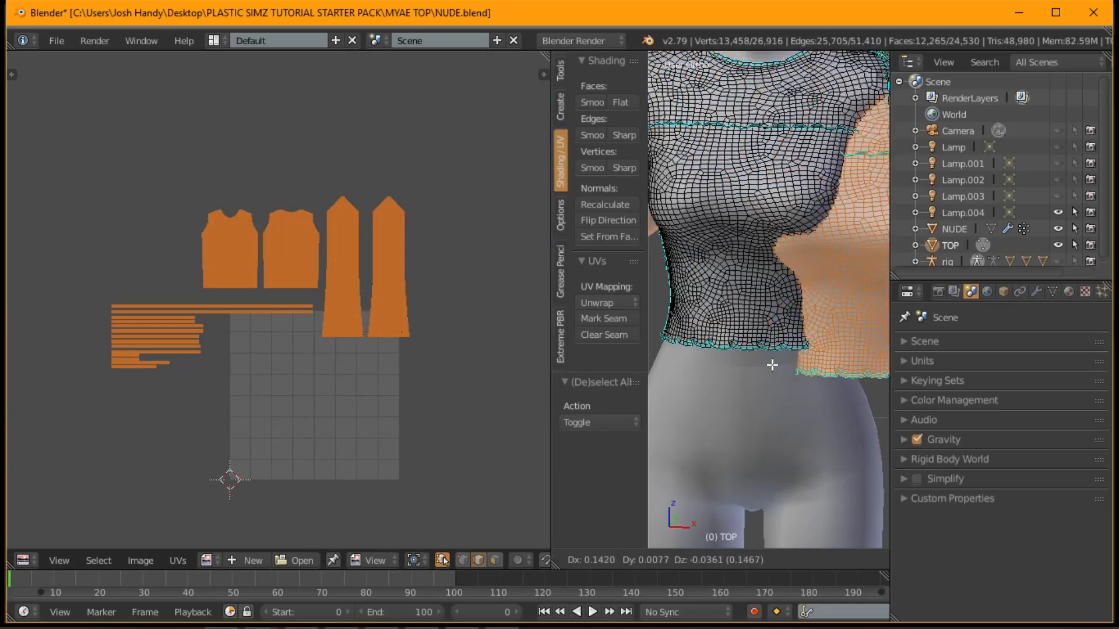
right_click(743, 303)
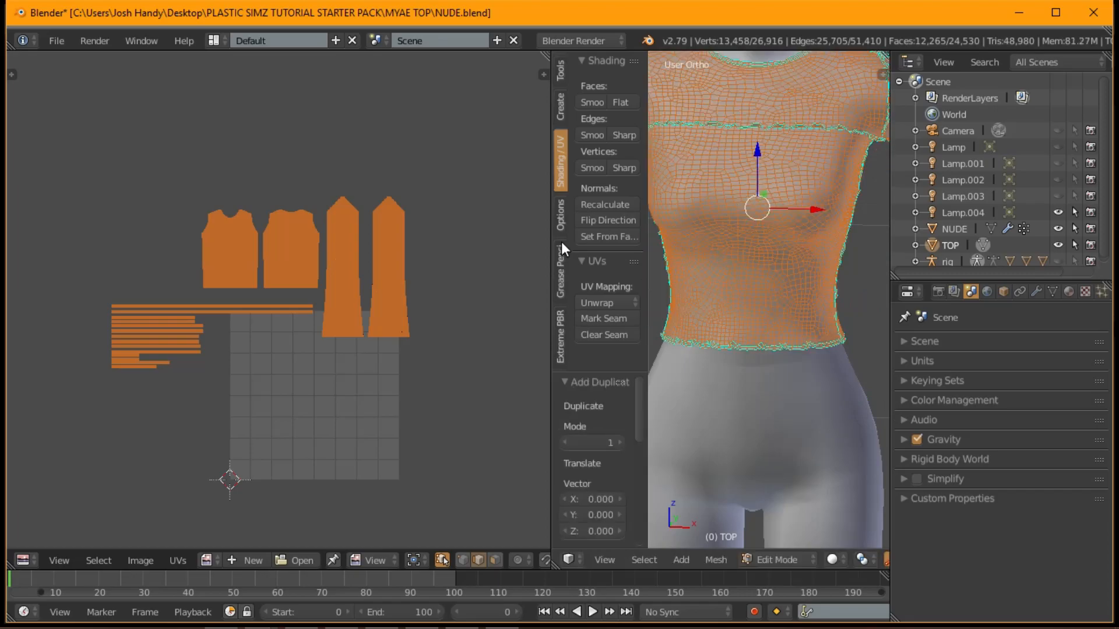
click(588, 219)
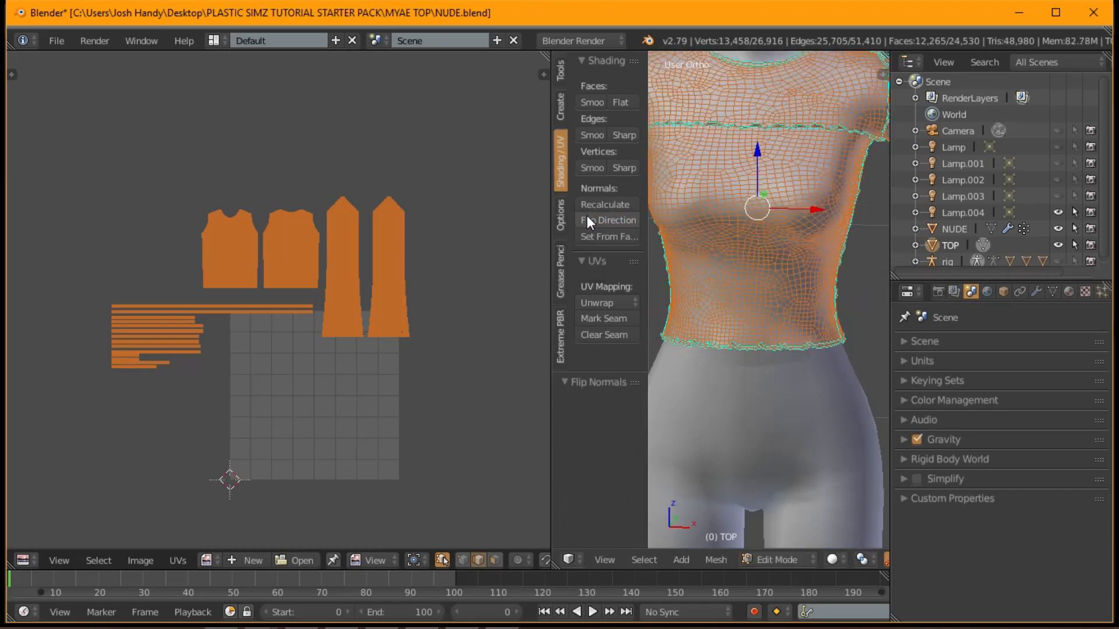
- Delete the selected duplicate geometry with the flipped normals from the top
mouse_move(772, 220)
middle_down()
mouse_move(845, 222)
mouse_move(781, 221)
mouse_move(792, 220)
middle_up()
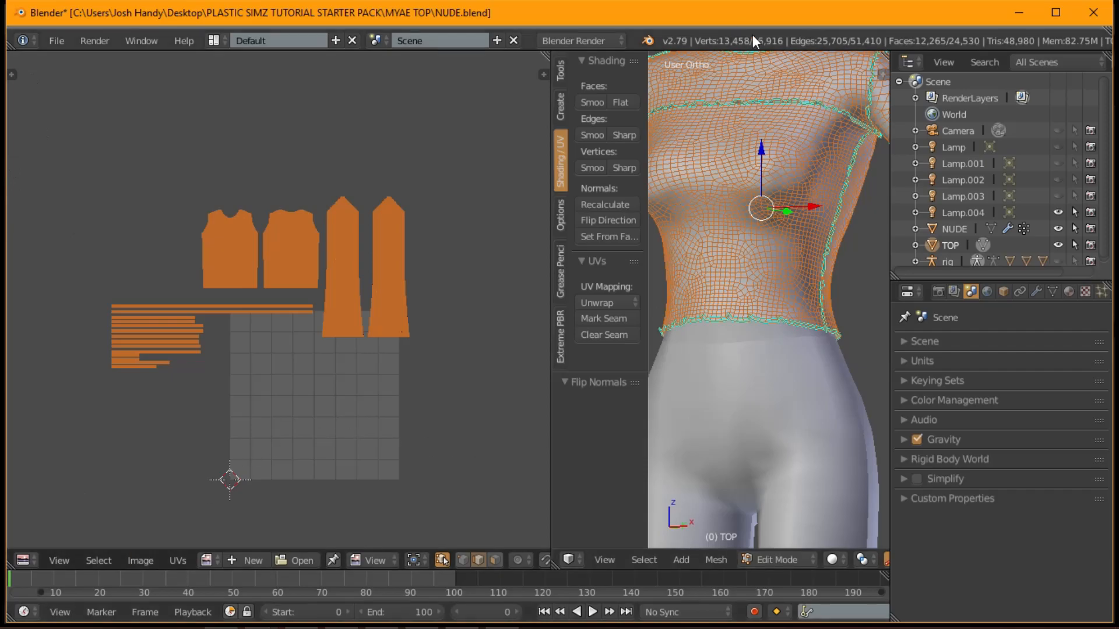
key(x)
click(769, 181)
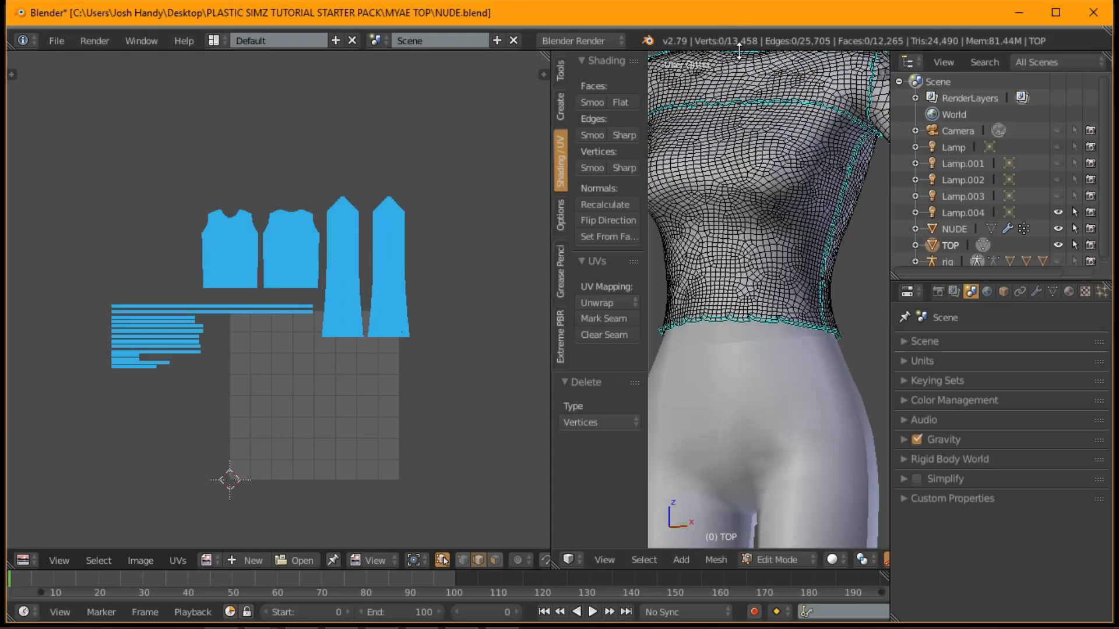
- Select all of the remaining top geometry, duplicate it in place, and select both layers together
key(a)
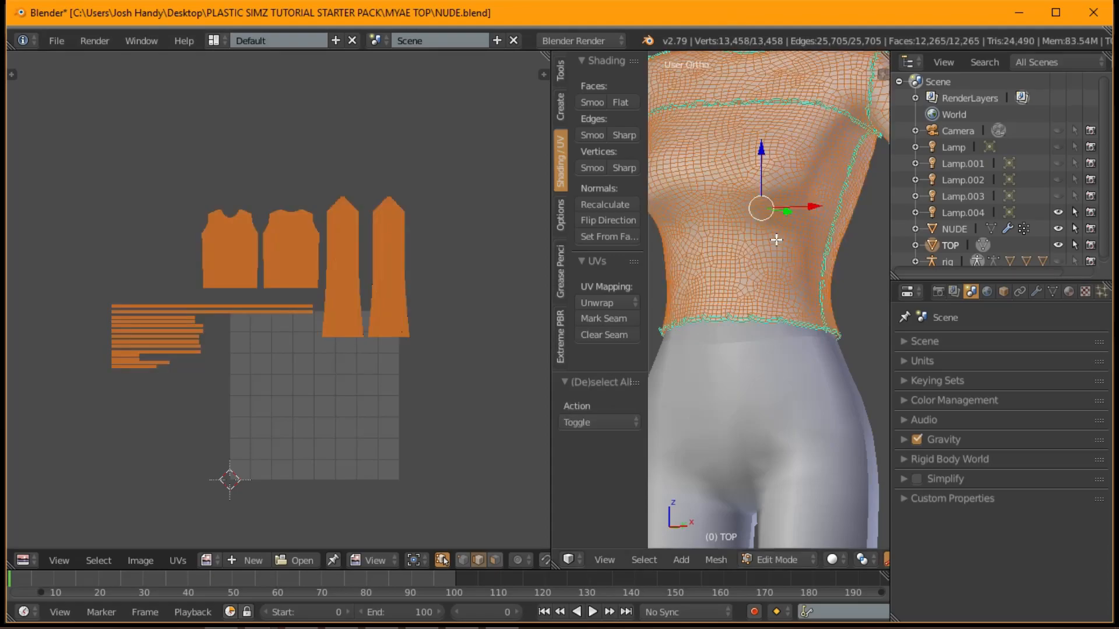
key(a)
key(a)
key(a)
key(a)
key(shift+d)
key(Escape)
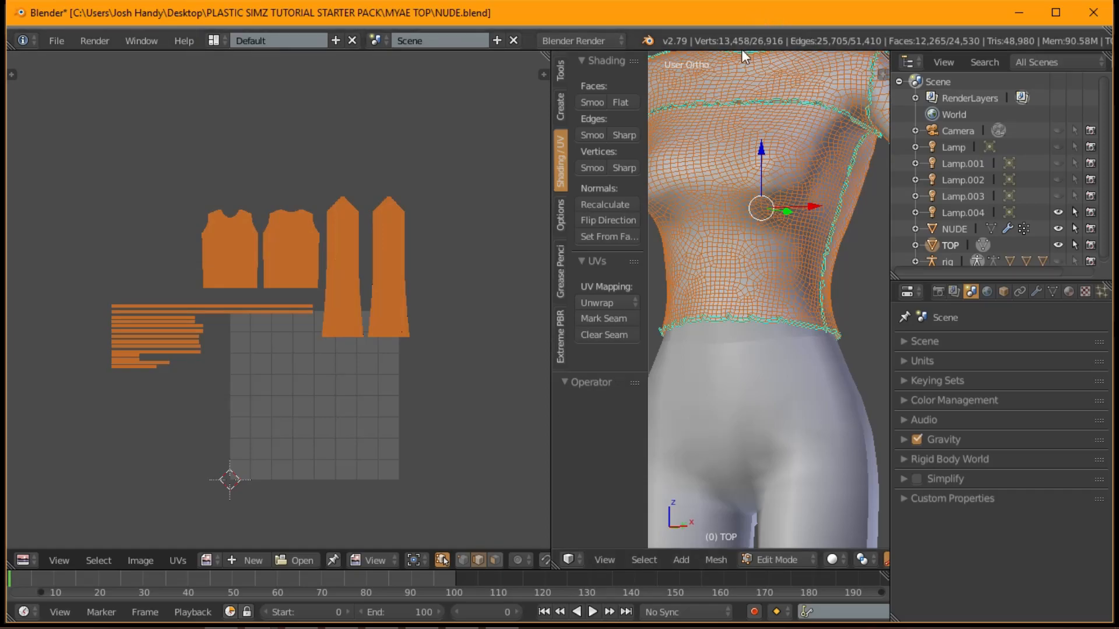
key(a)
key(a)
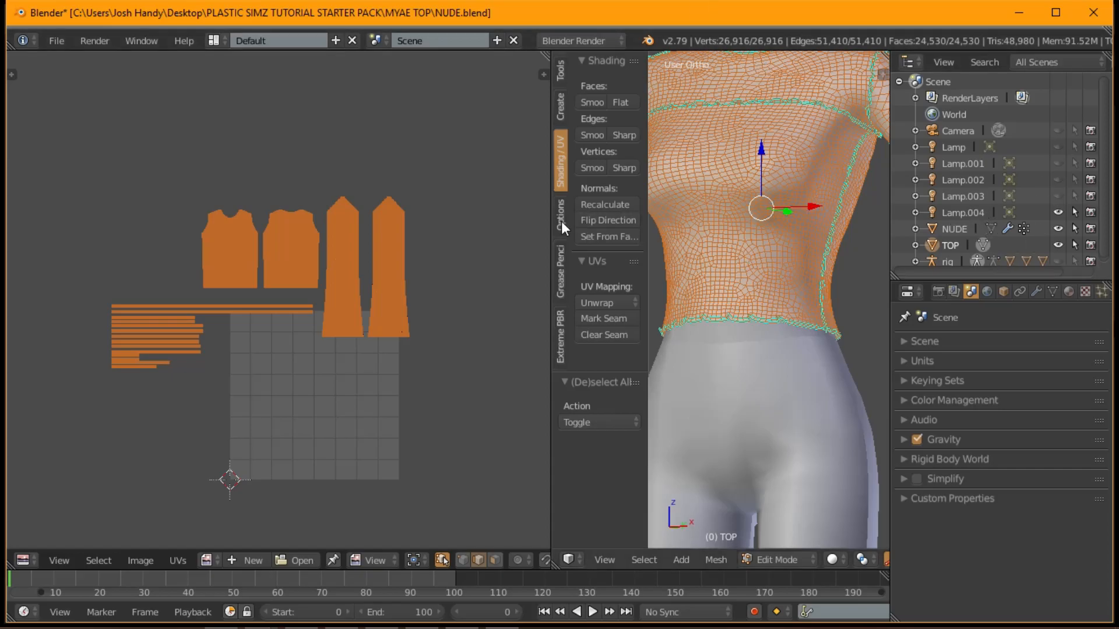
- Enlarge the 3D view, return the top to Object Mode and show the figure from the front
drag(552, 219, 99, 245)
middle_drag(337, 246, 383, 242)
middle_drag(614, 235, 355, 296)
middle_drag(278, 395, 565, 268)
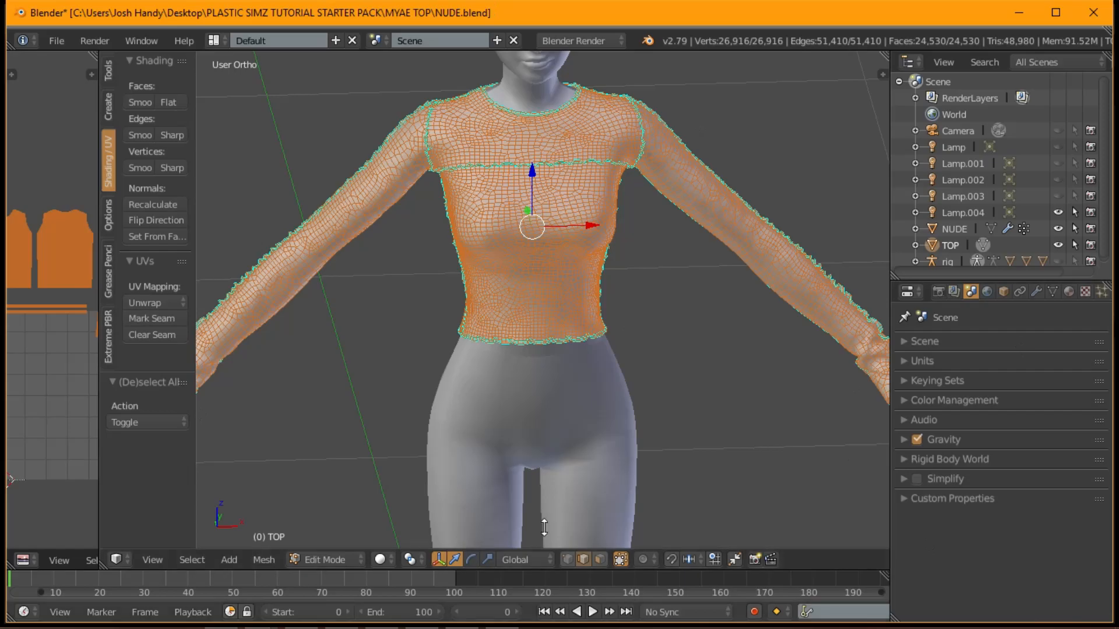
click(982, 245)
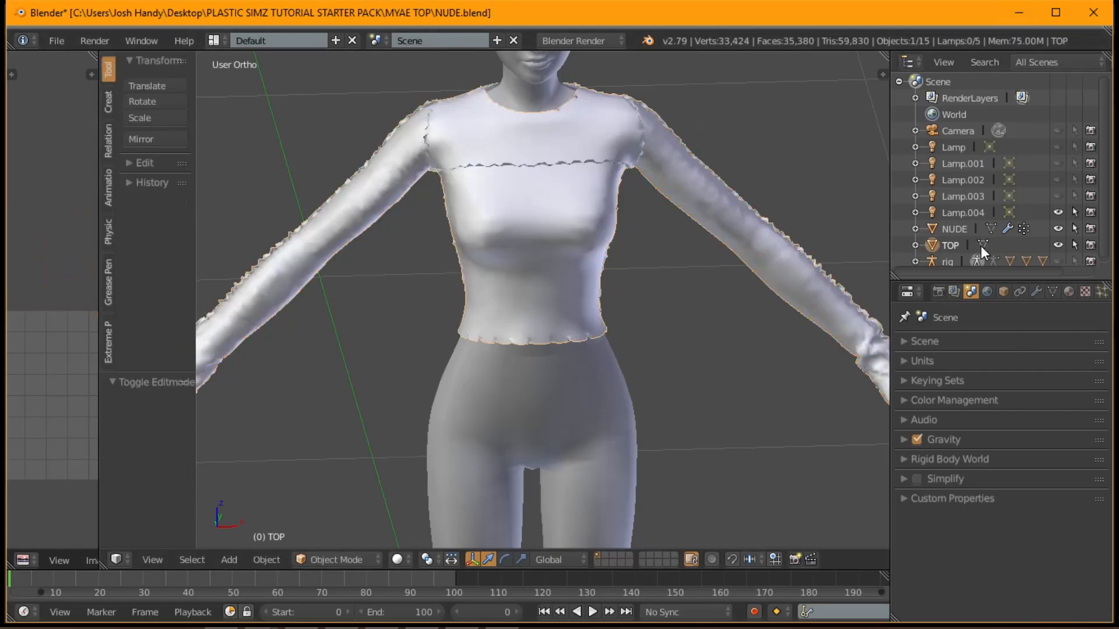
middle_drag(515, 108, 494, 91)
key(KP_1)
scroll(514, 227, down, 4)
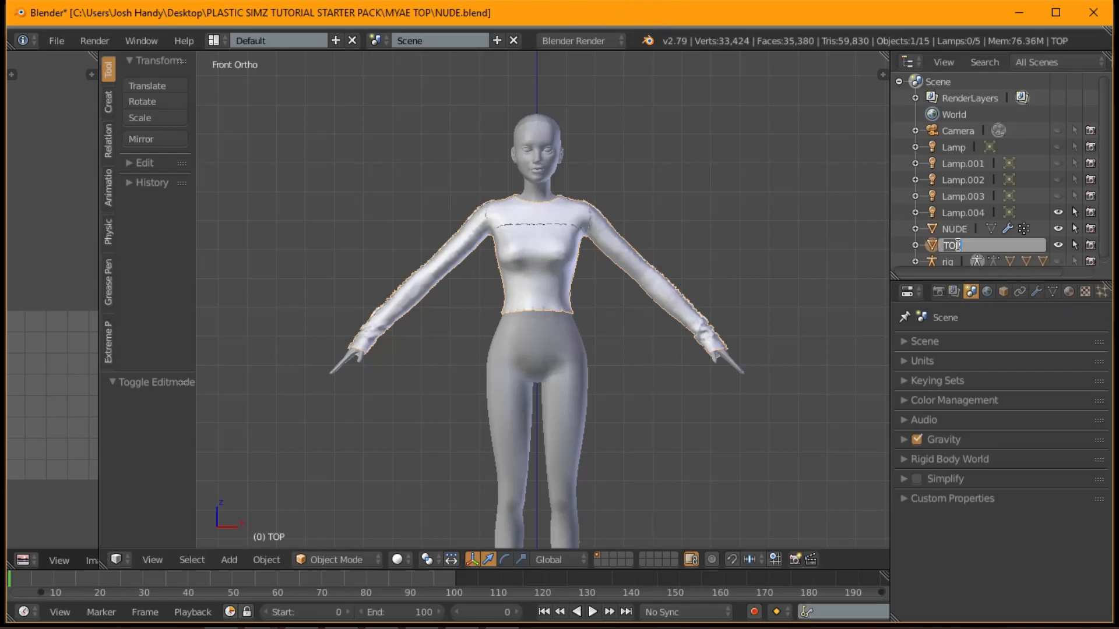
- Rename the top's UV map to uv_0 and add a second UV map named uv_1
click(1054, 290)
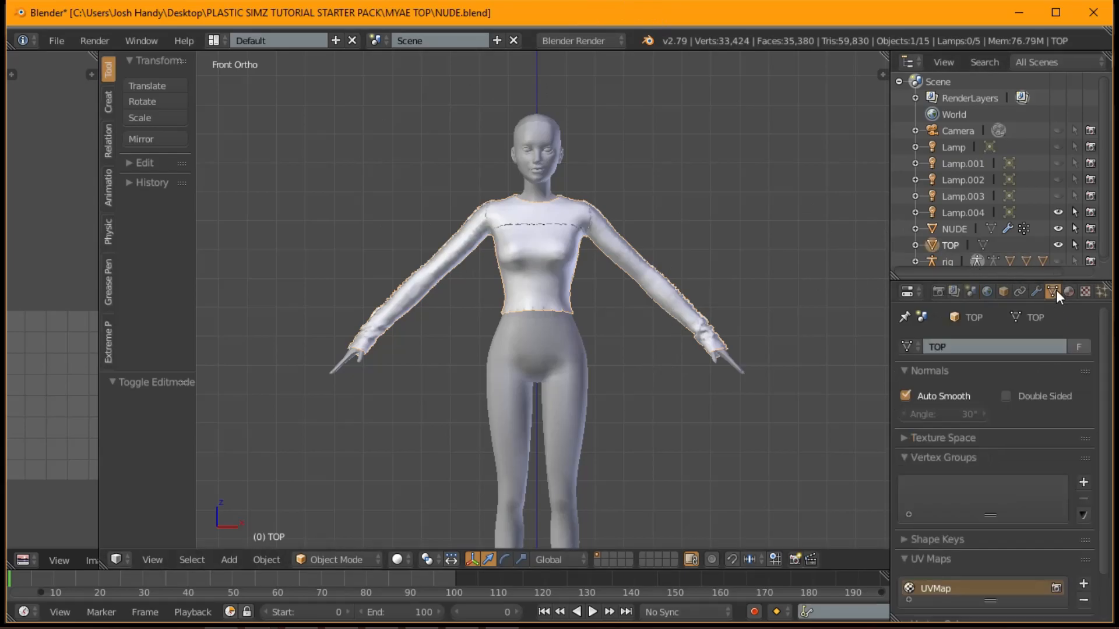
scroll(1037, 410, down, 3)
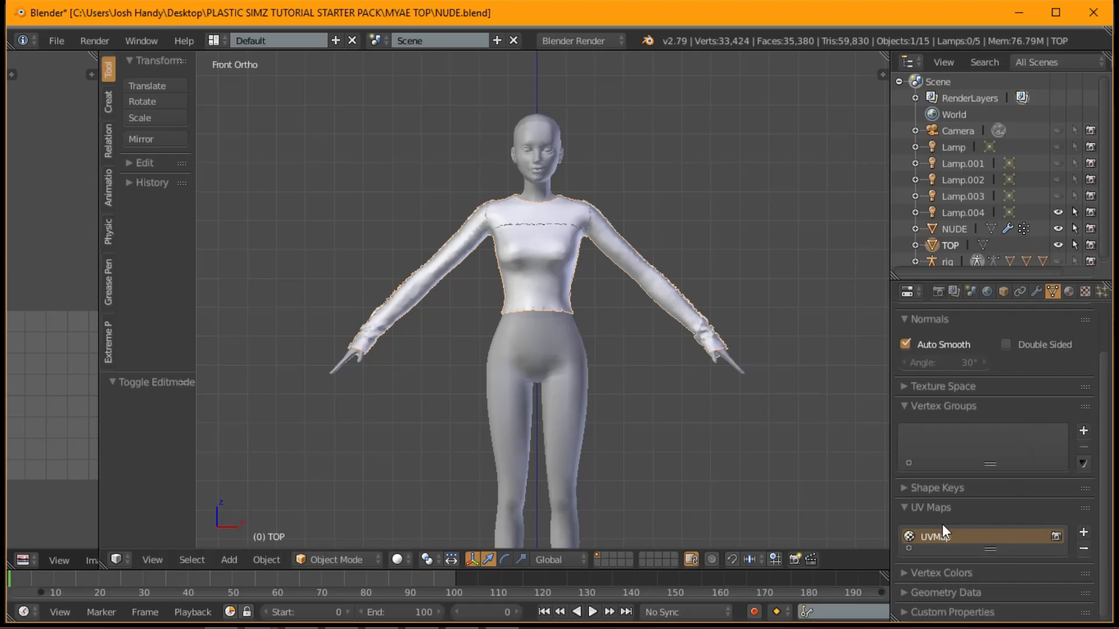
drag(991, 550, 991, 581)
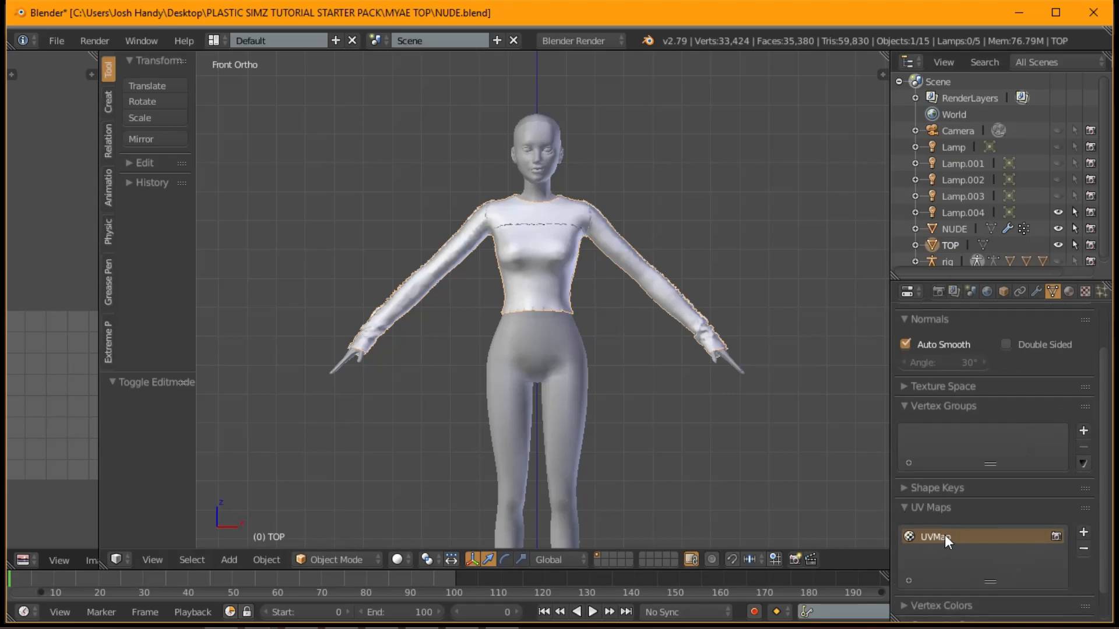
key(BackSpace)
click(1082, 533)
click(1083, 533)
key(ctrl+z)
double_click(990, 551)
key(BackSpace)
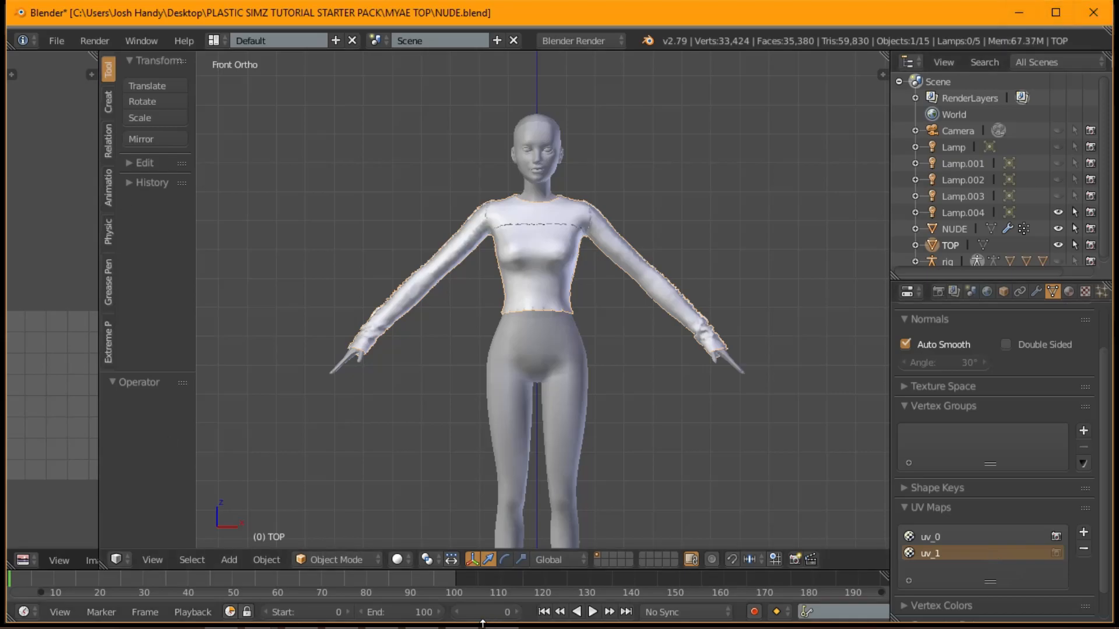
- Switch to Sims 4 Studio, go back to the adult female Clothing Top catalog and clear its NUDE search
key(super)
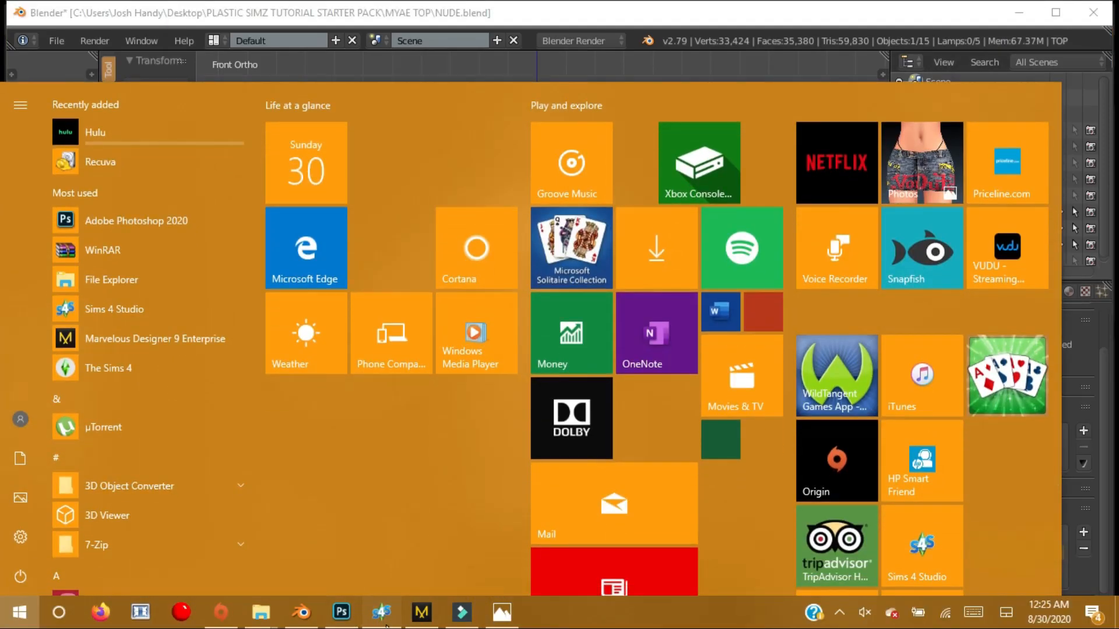
click(341, 619)
click(184, 84)
click(183, 100)
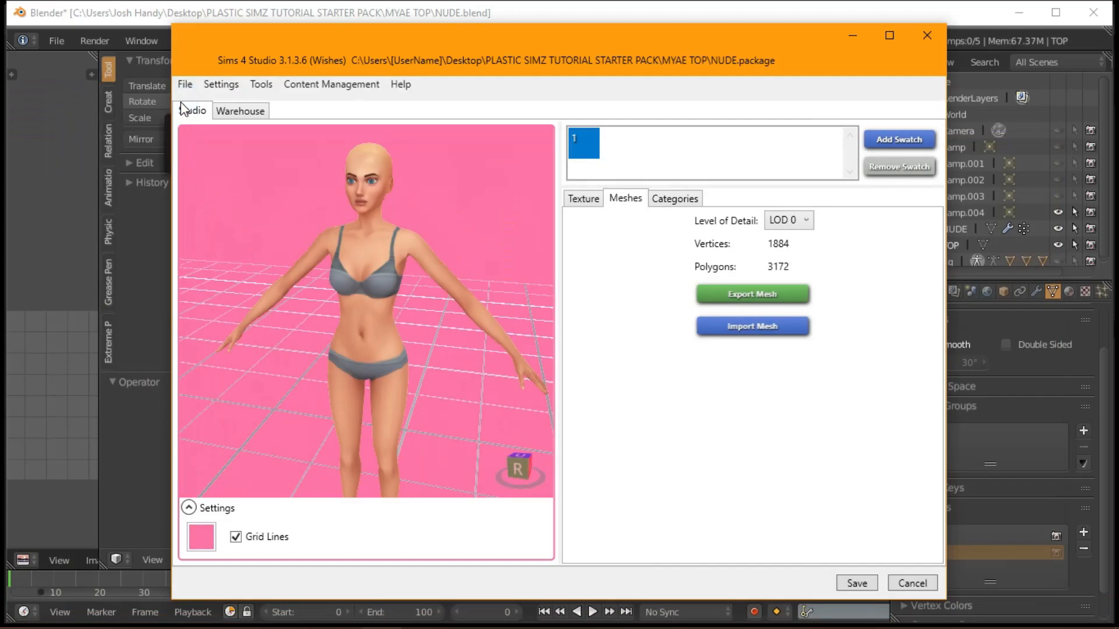
click(282, 298)
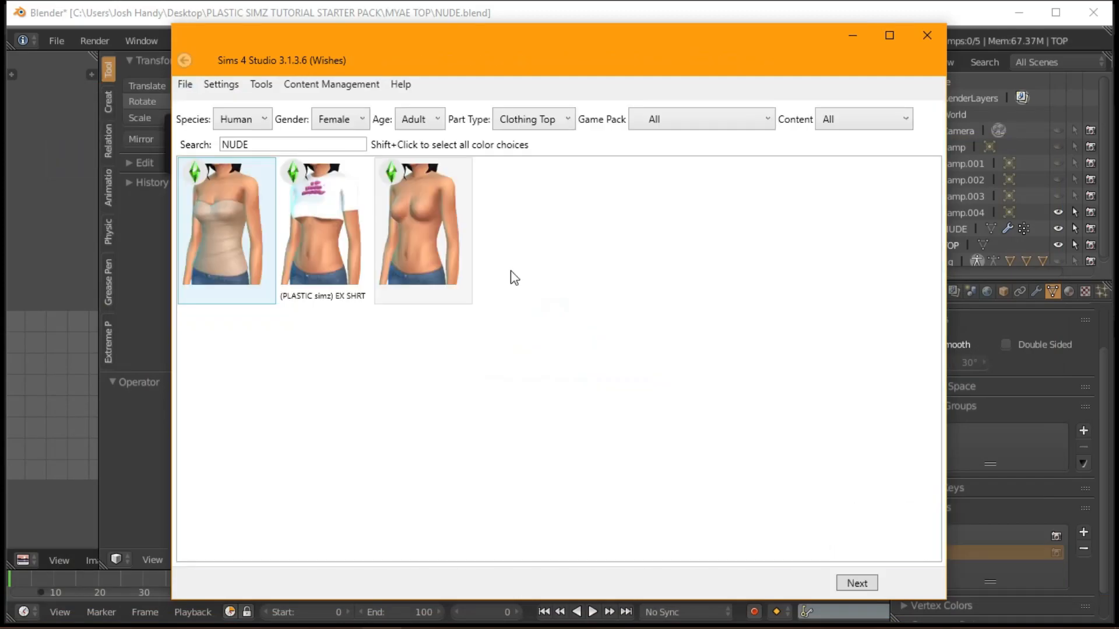
double_click(235, 144)
key(BackSpace)
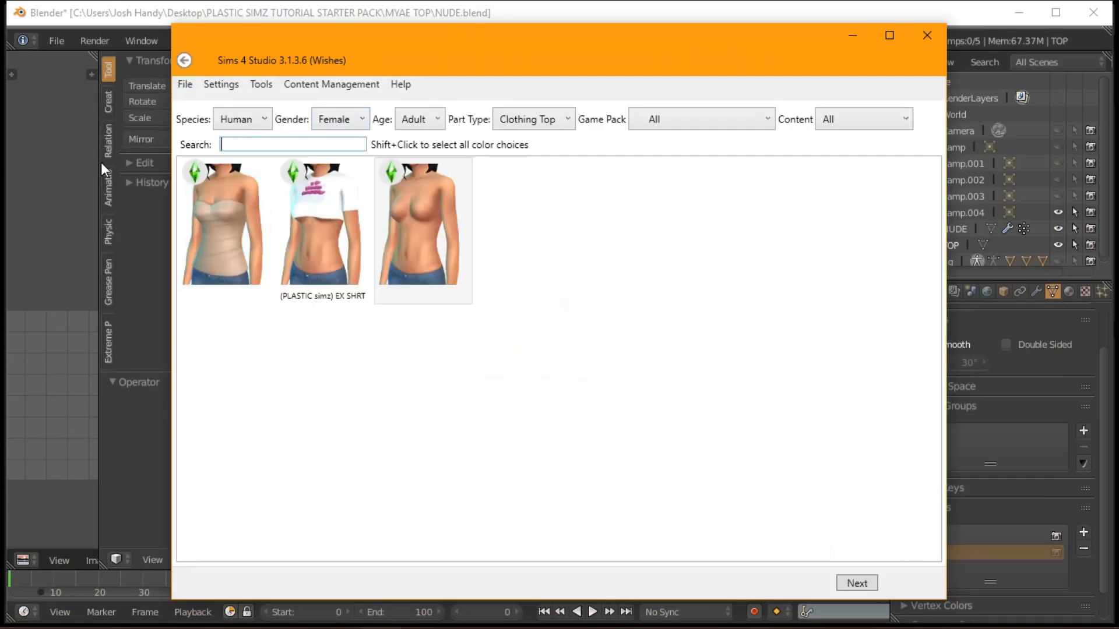
- Choose the salmon strapless underwear top from the catalog and save the new package as EXAMPLE in the MYAE TOP folder
scroll(686, 269, down, 10)
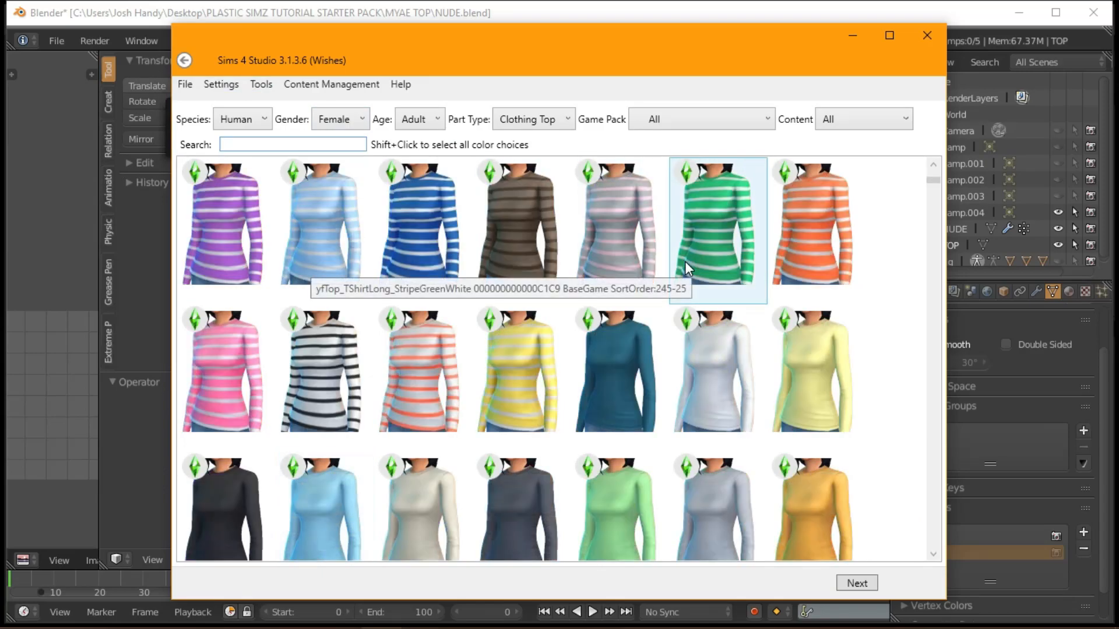
scroll(687, 260, down, 10)
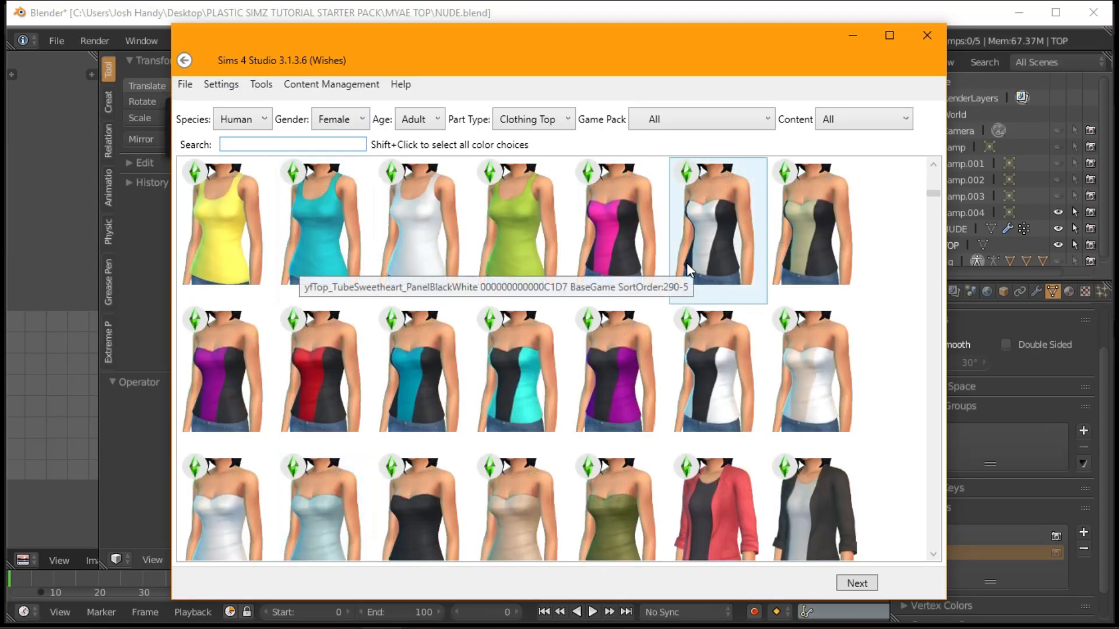
scroll(688, 281, down, 3)
scroll(692, 287, down, 3)
scroll(637, 300, up, 3)
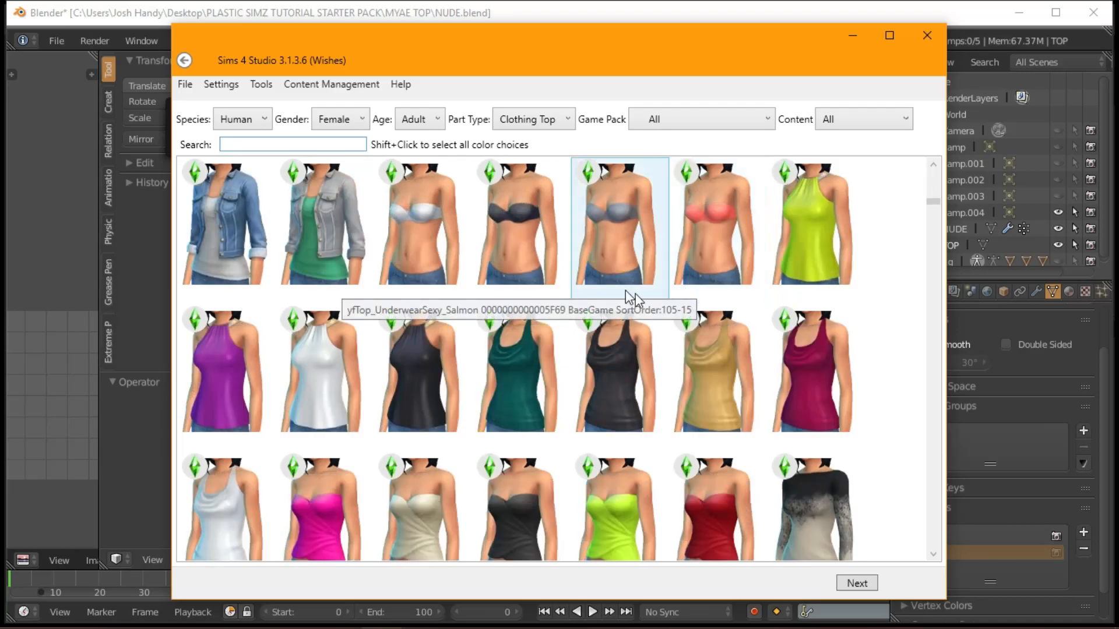
click(740, 173)
click(855, 586)
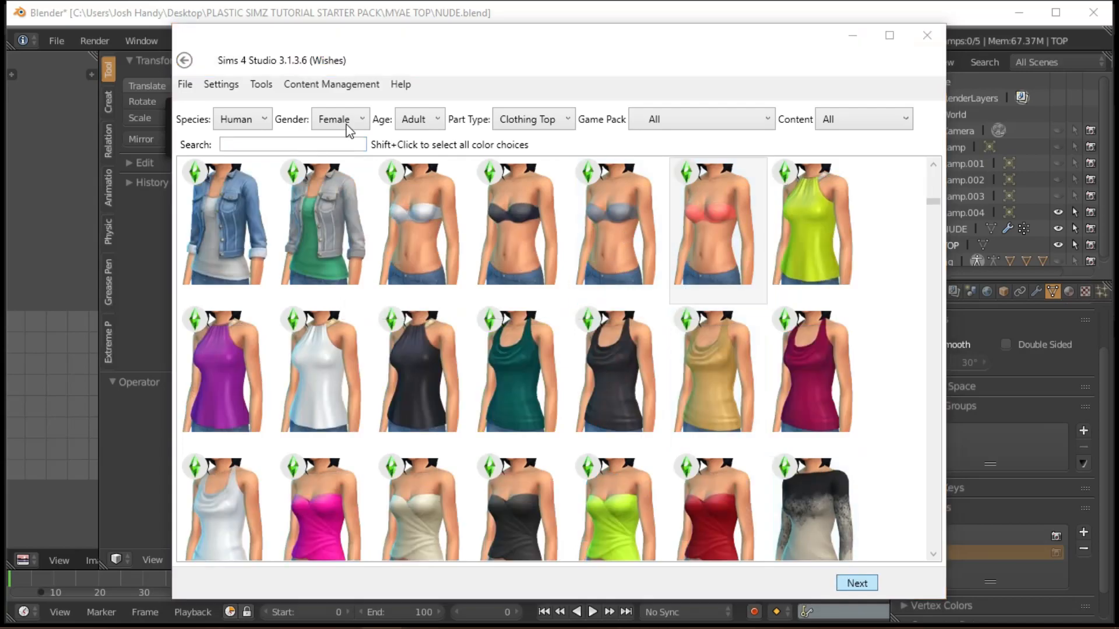
text(EXAMPLE)
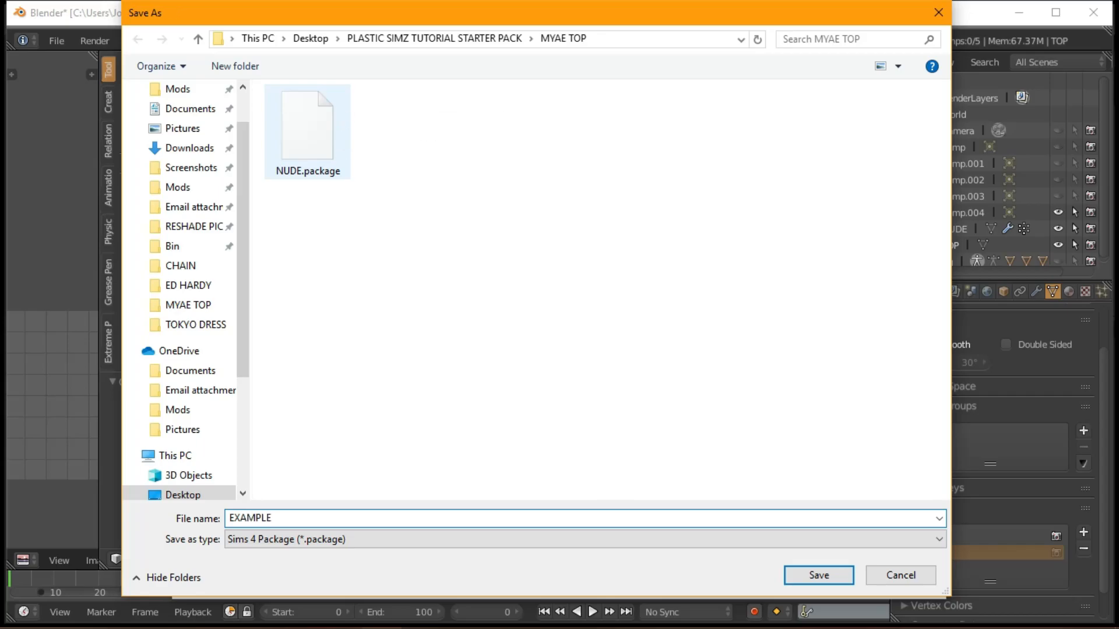
key(Return)
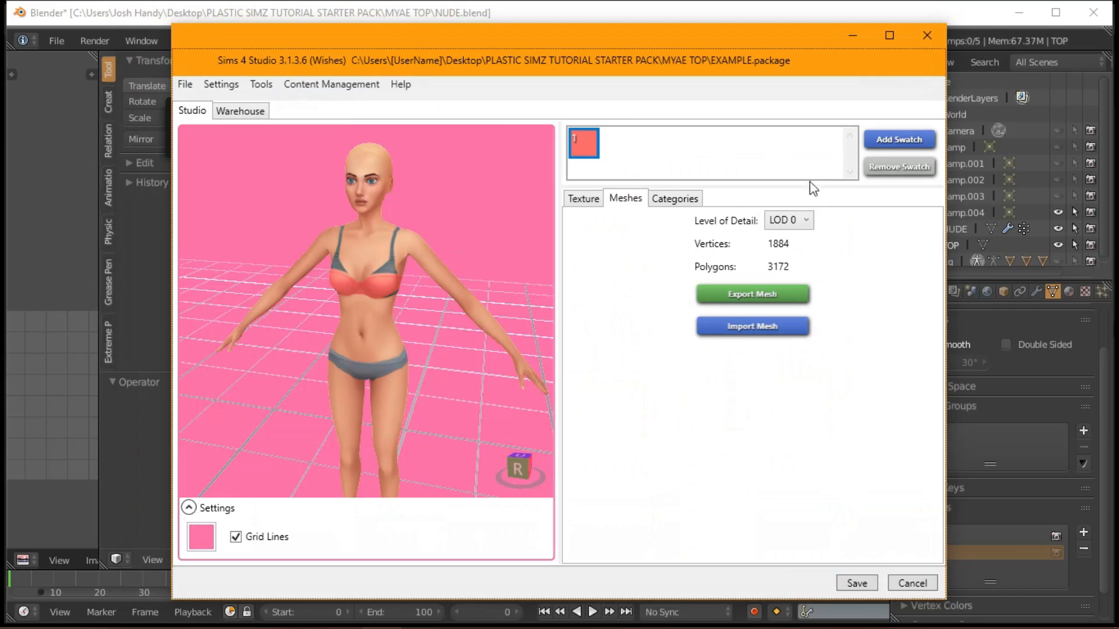
- Export the LOD 0 mesh of the package as a Blender file named EXAMPLE in the MYAE TOP folder
click(764, 298)
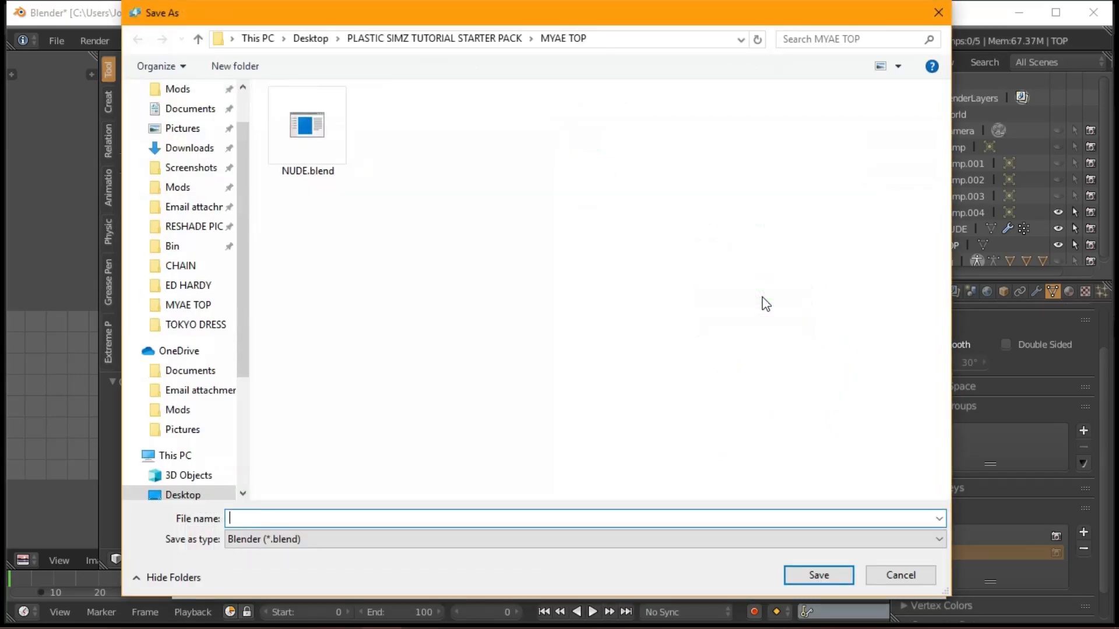
text(EXAMPLE)
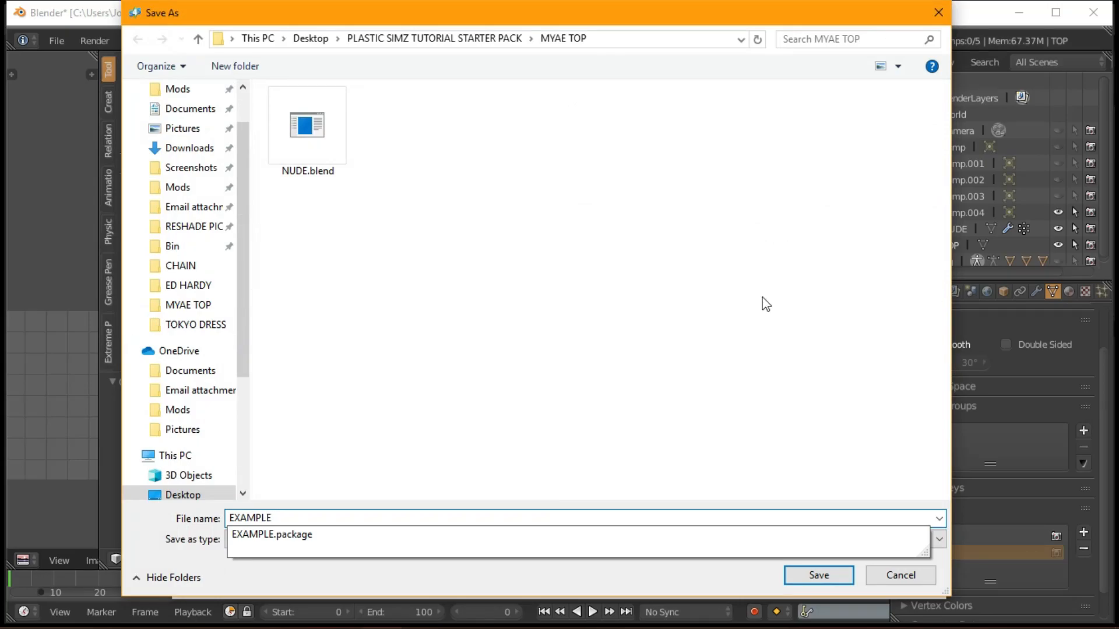
key(Return)
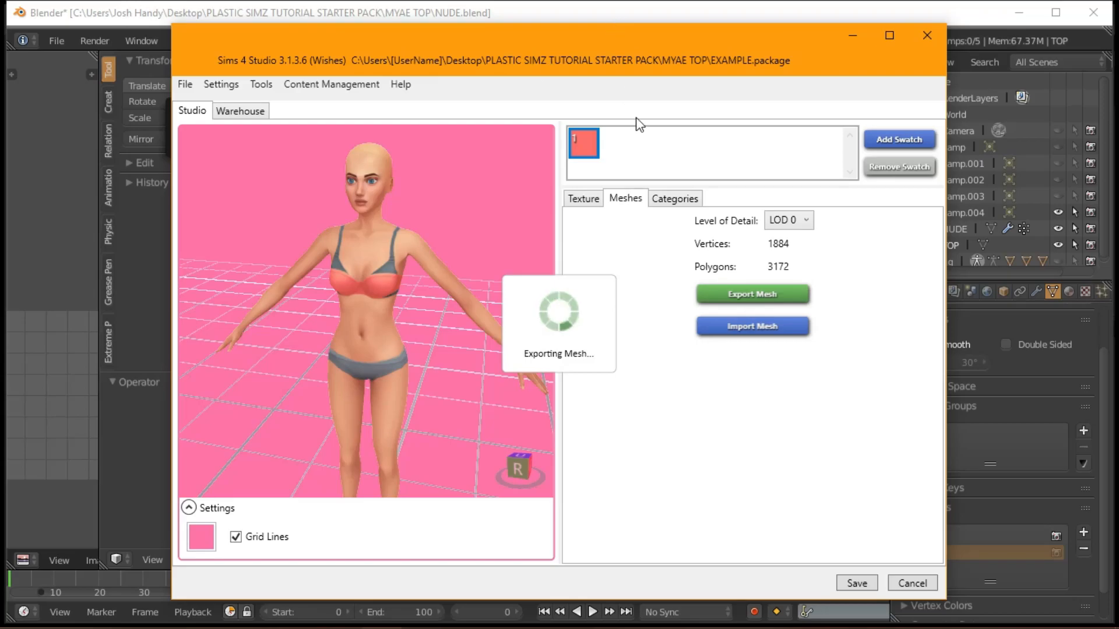
- Switch back to Blender, maximize its window and display the model with Texture viewport shading
key(alt+Tab)
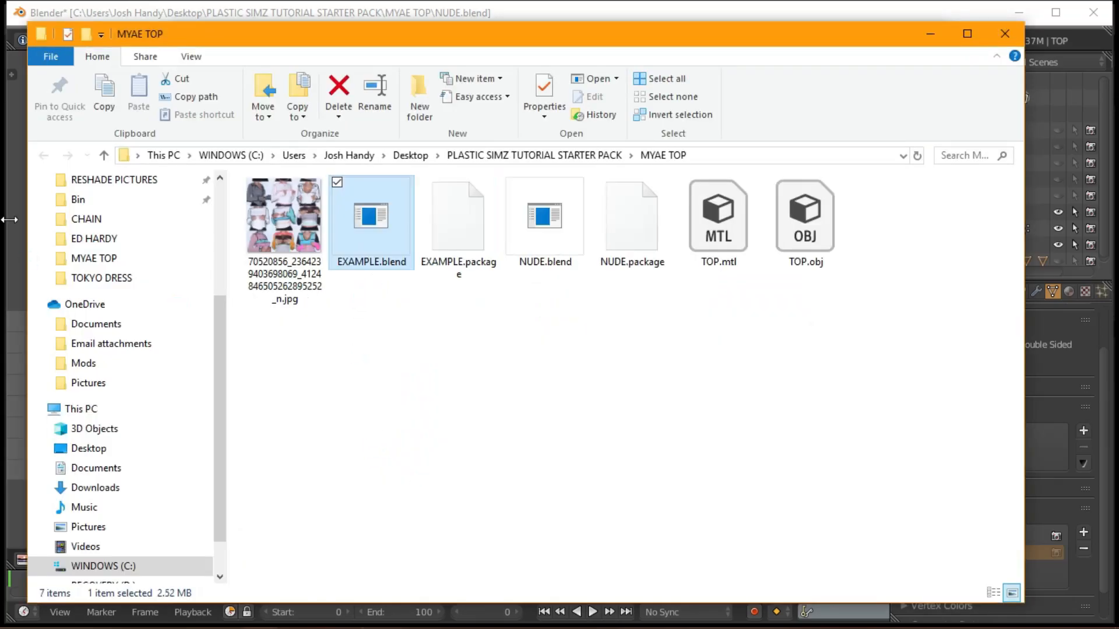
click(12, 164)
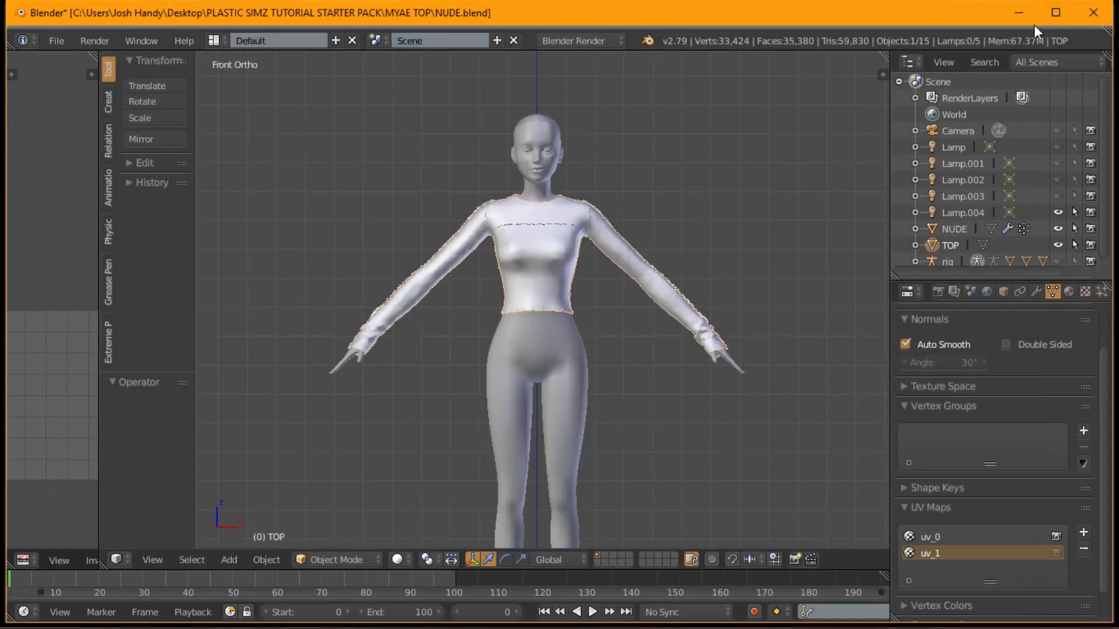
click(1056, 13)
click(400, 565)
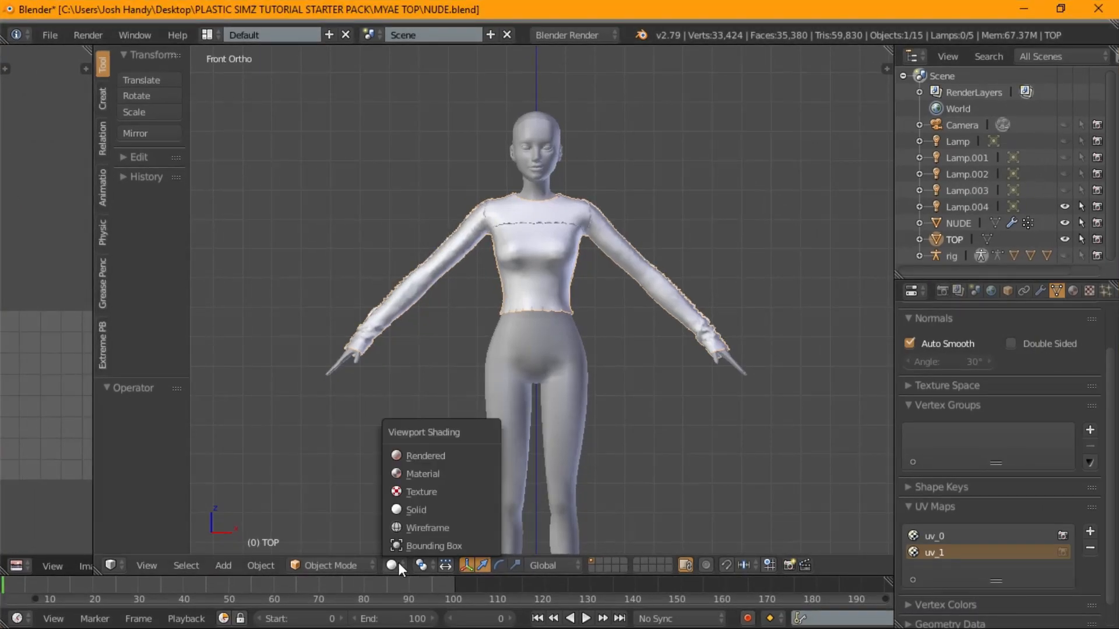
click(392, 567)
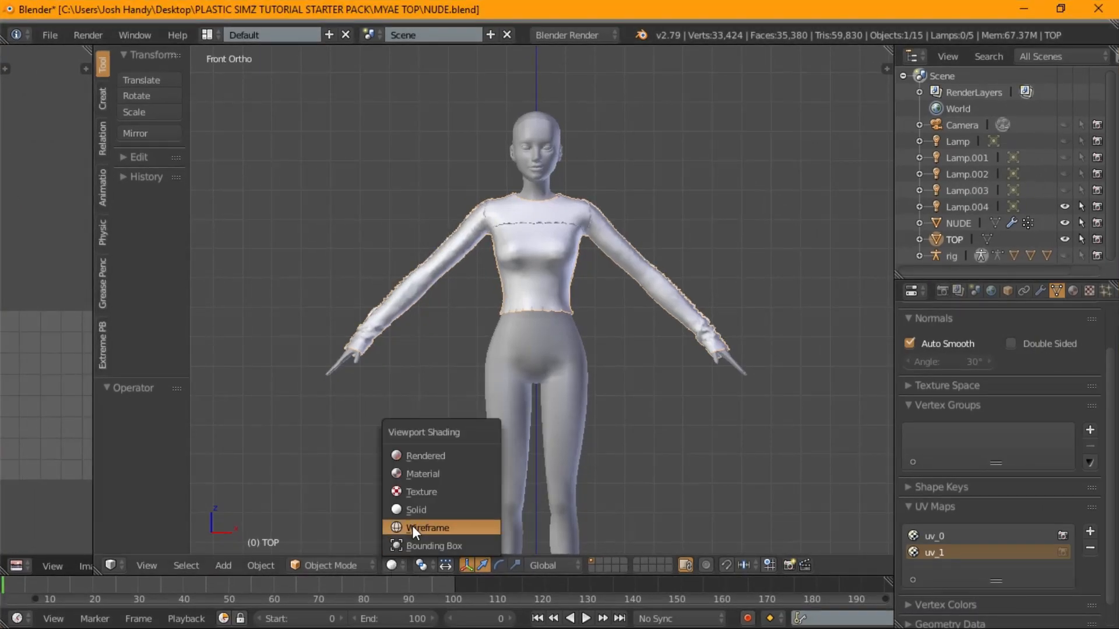
click(417, 489)
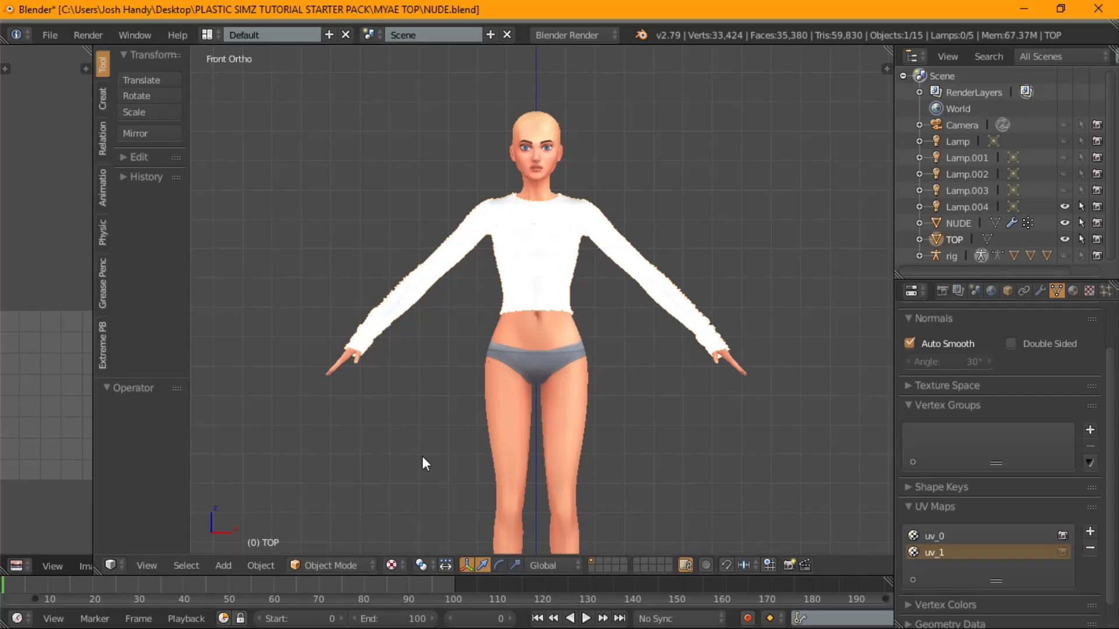
click(354, 563)
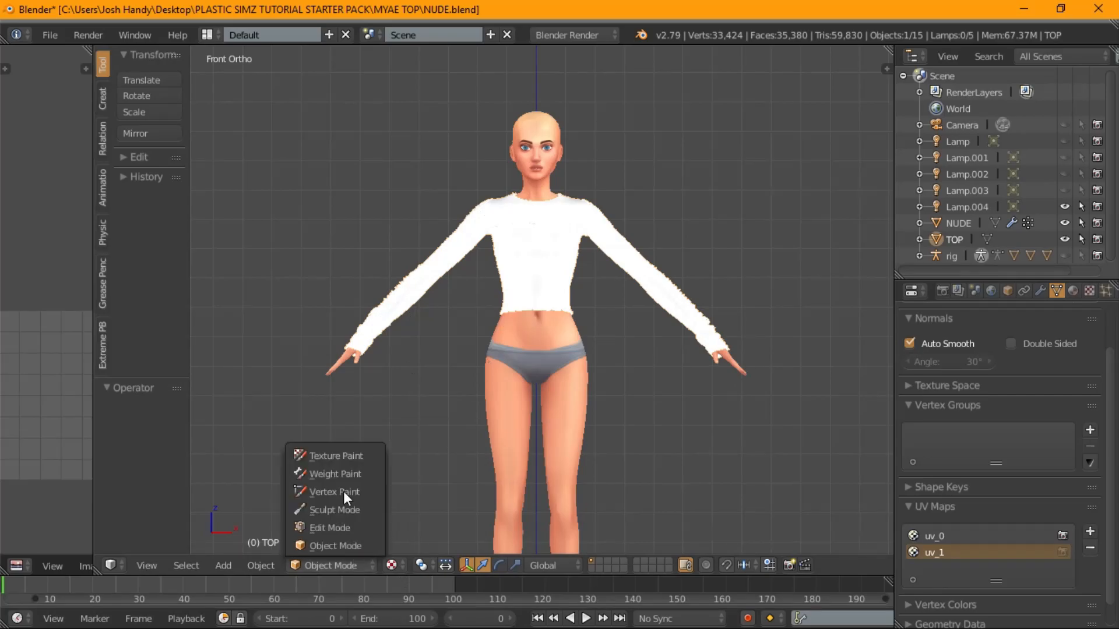
click(337, 527)
click(338, 560)
click(338, 546)
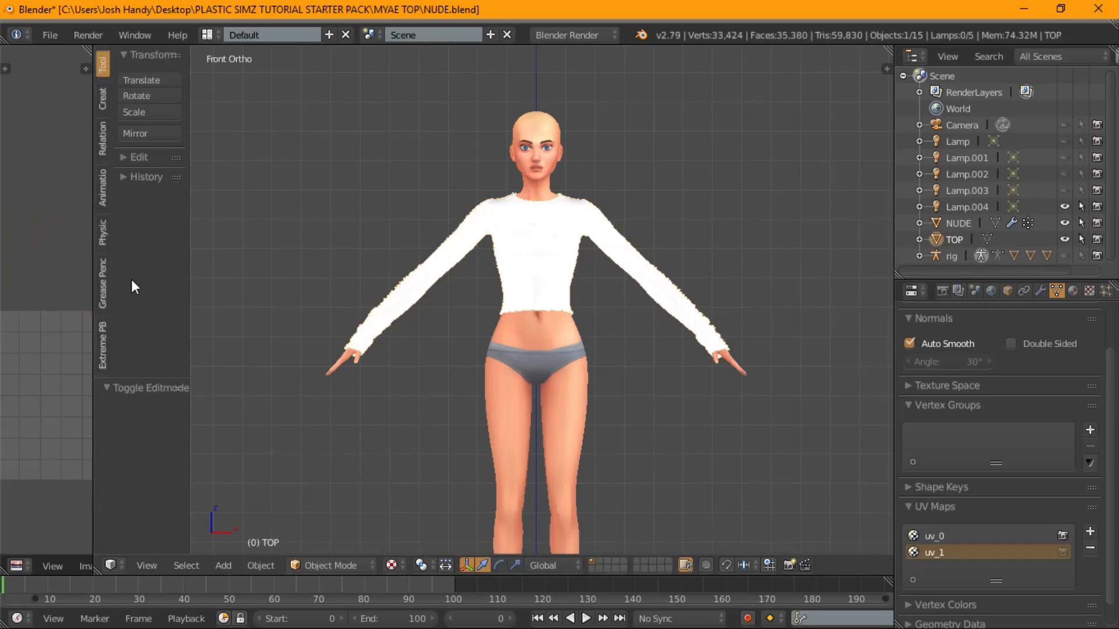
- Append the s4studio_mesh_1 object from EXAMPLE.blend in the MYAE TOP folder
click(50, 36)
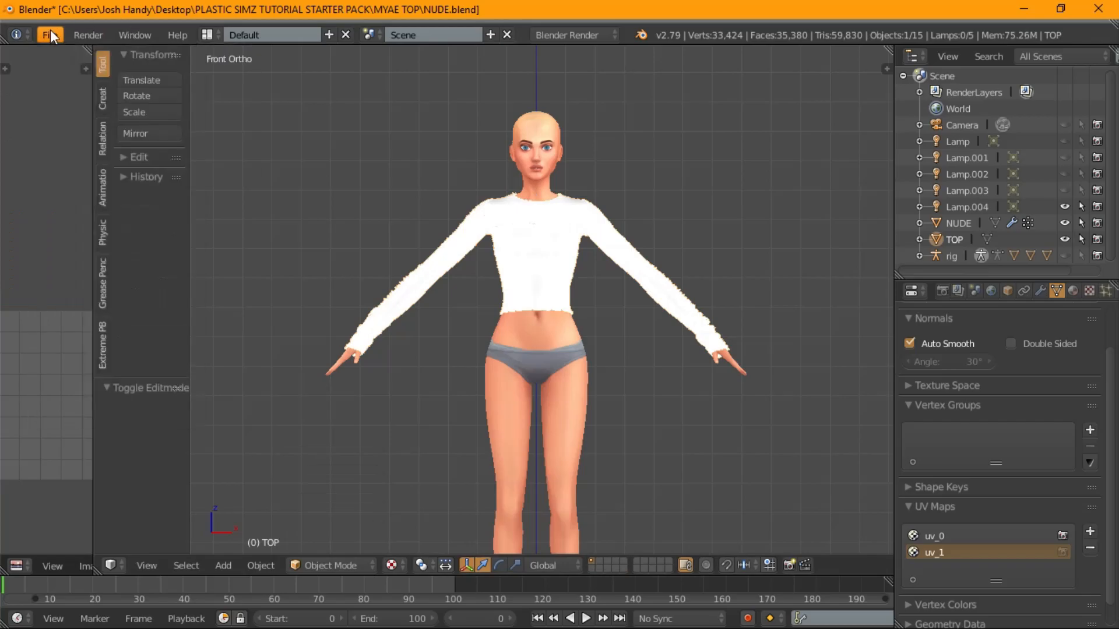
click(50, 35)
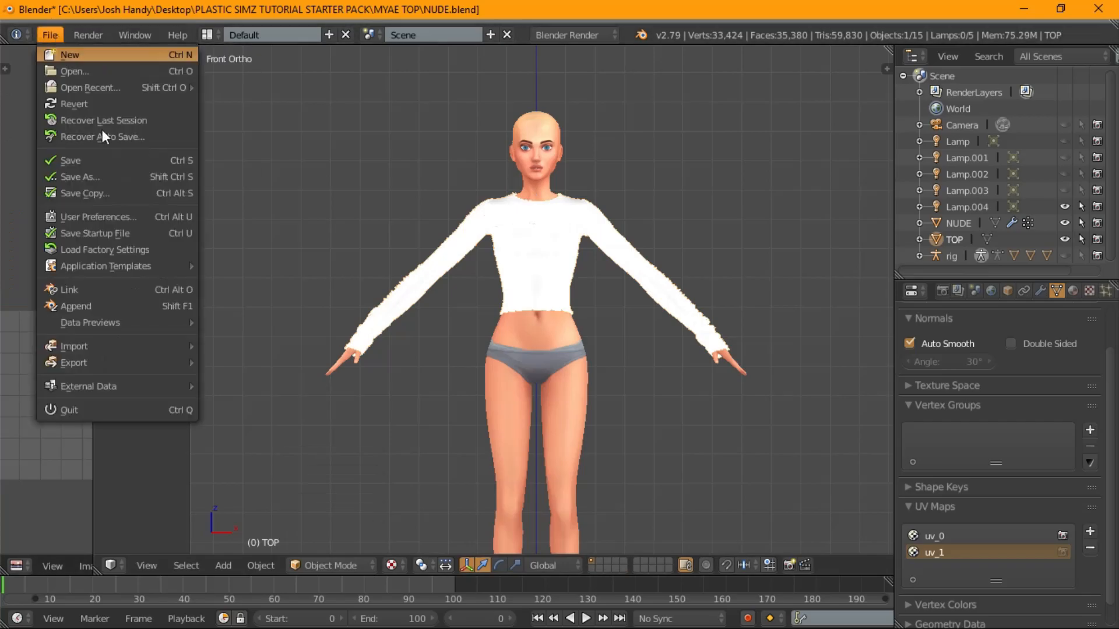
click(94, 300)
click(250, 128)
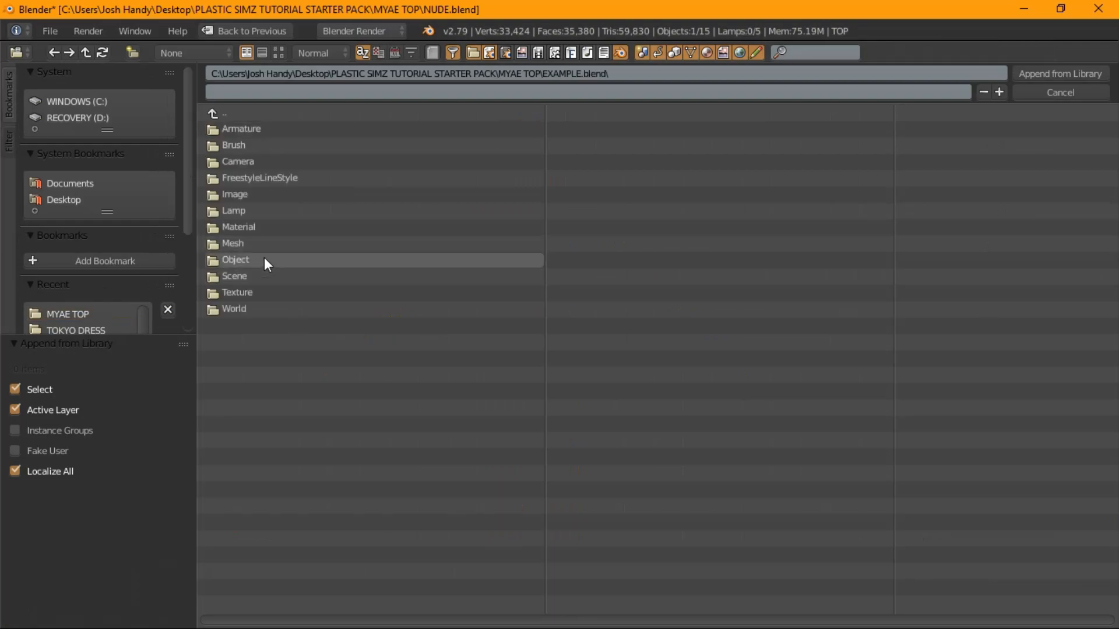
click(264, 260)
click(267, 327)
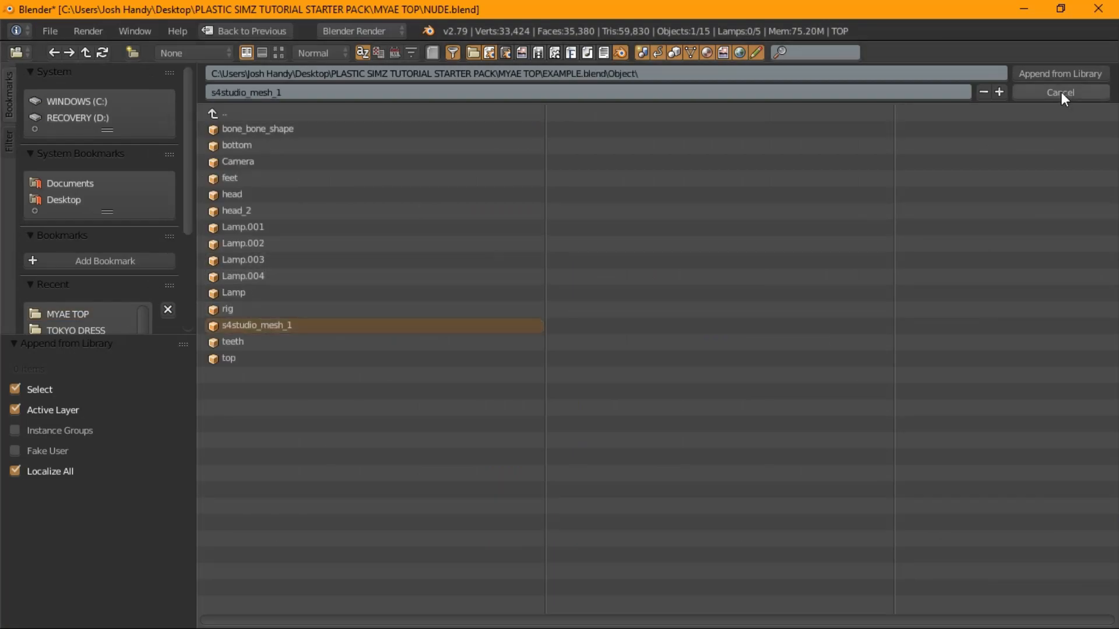
click(1054, 74)
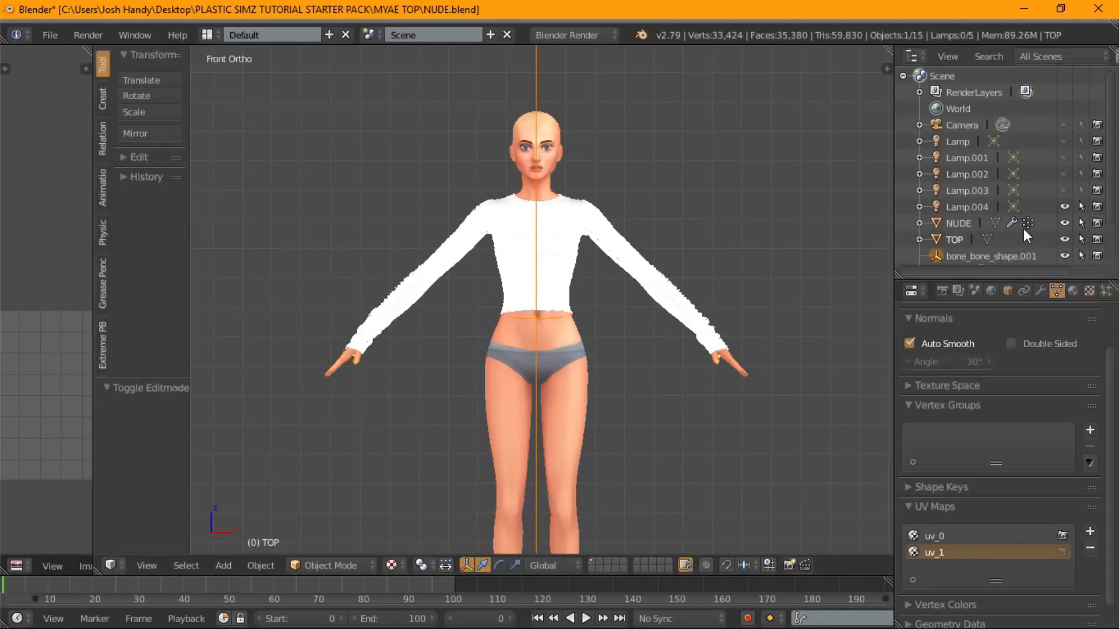
- Try deleting the duplicate armature rig.001 from the scene and undo the deletion
scroll(1014, 231, down, 3)
right_click(957, 240)
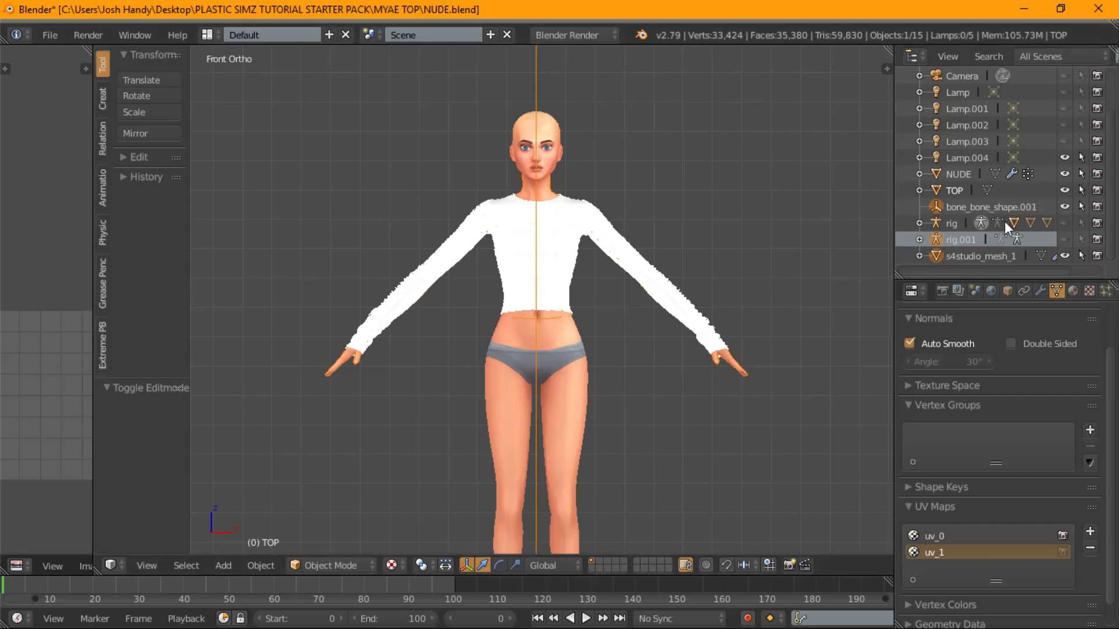
right_click(970, 240)
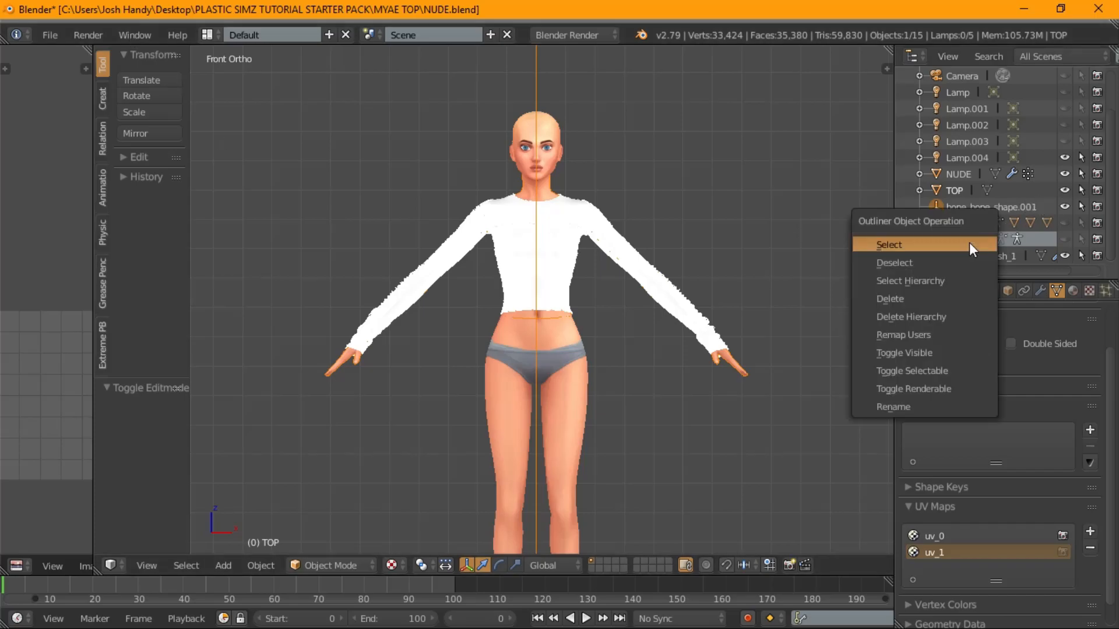
click(896, 299)
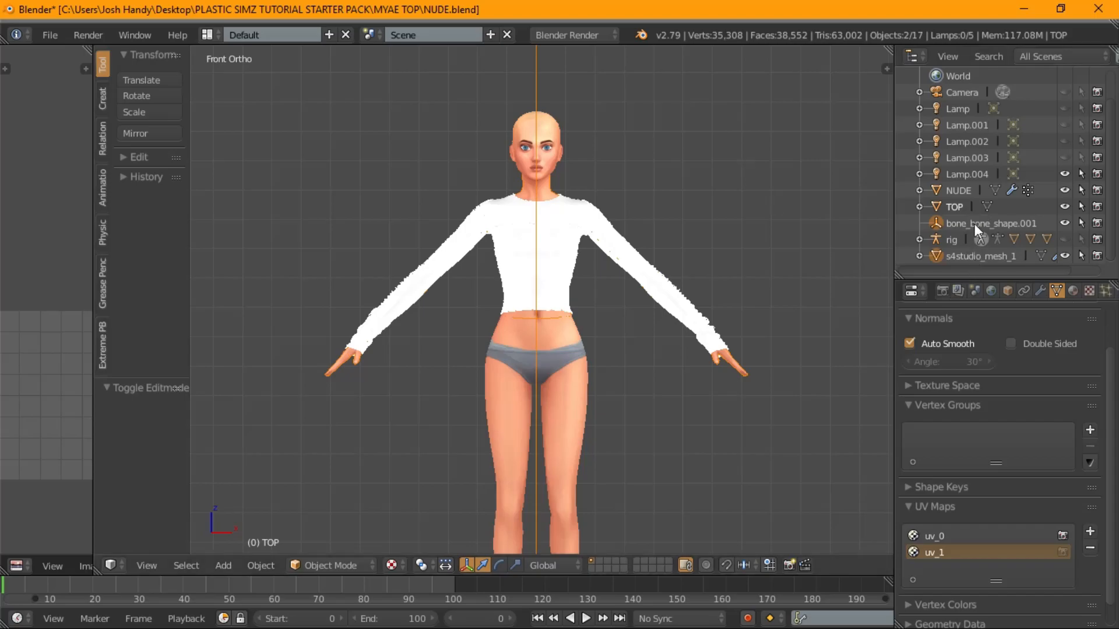
key(ctrl+z)
- Delete the appended extras rig.001 and bone_bone_shape.001, keeping the original rig and the appended mesh
right_click(964, 239)
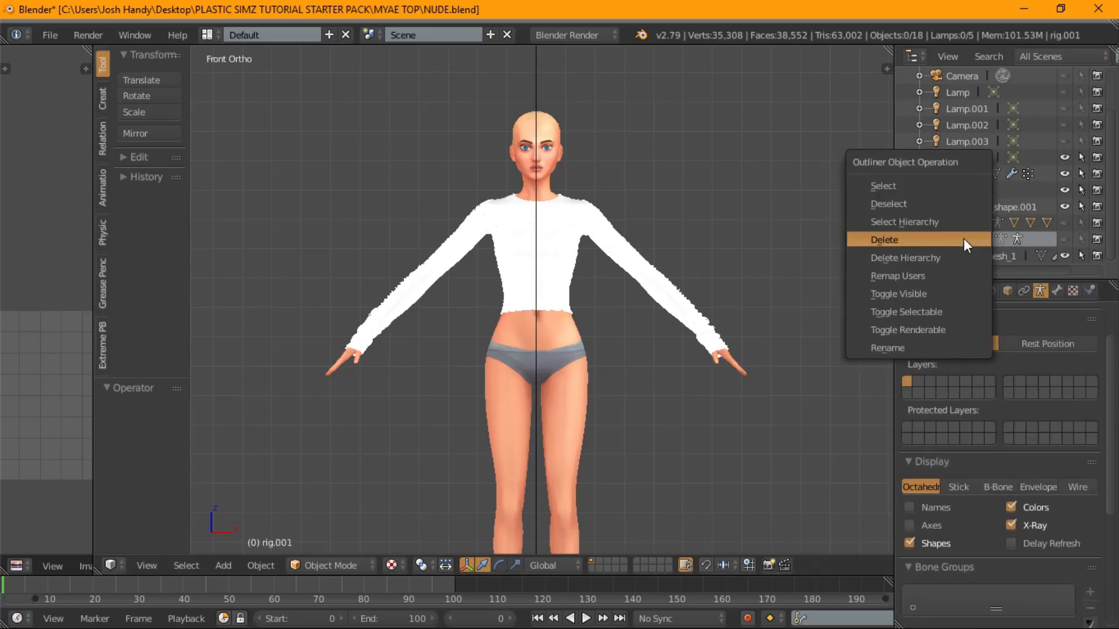
click(956, 241)
right_click(983, 222)
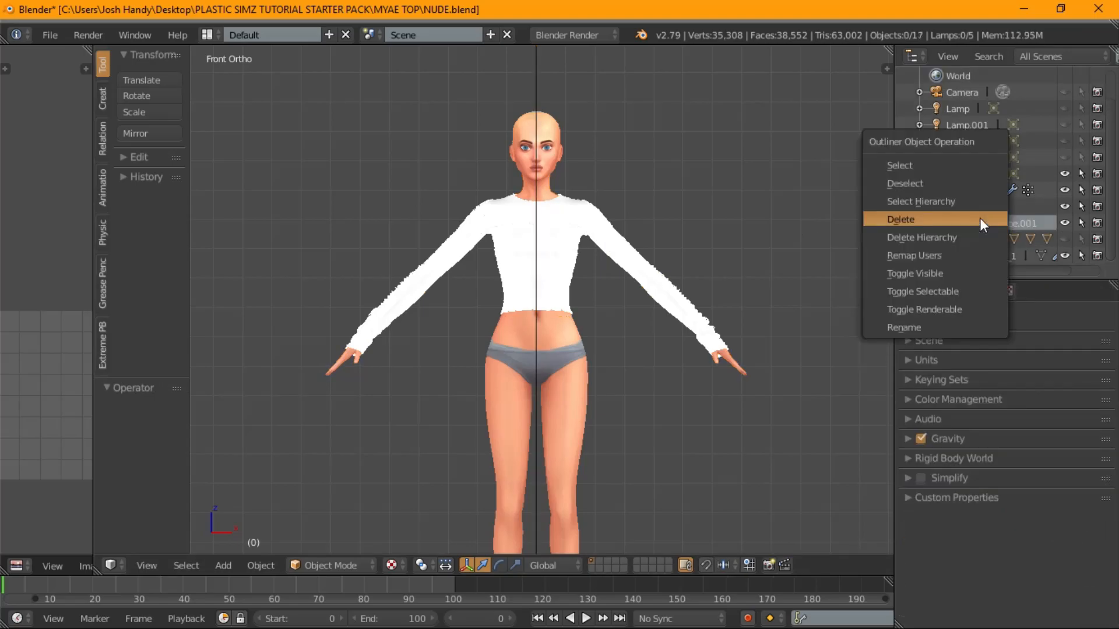
click(981, 218)
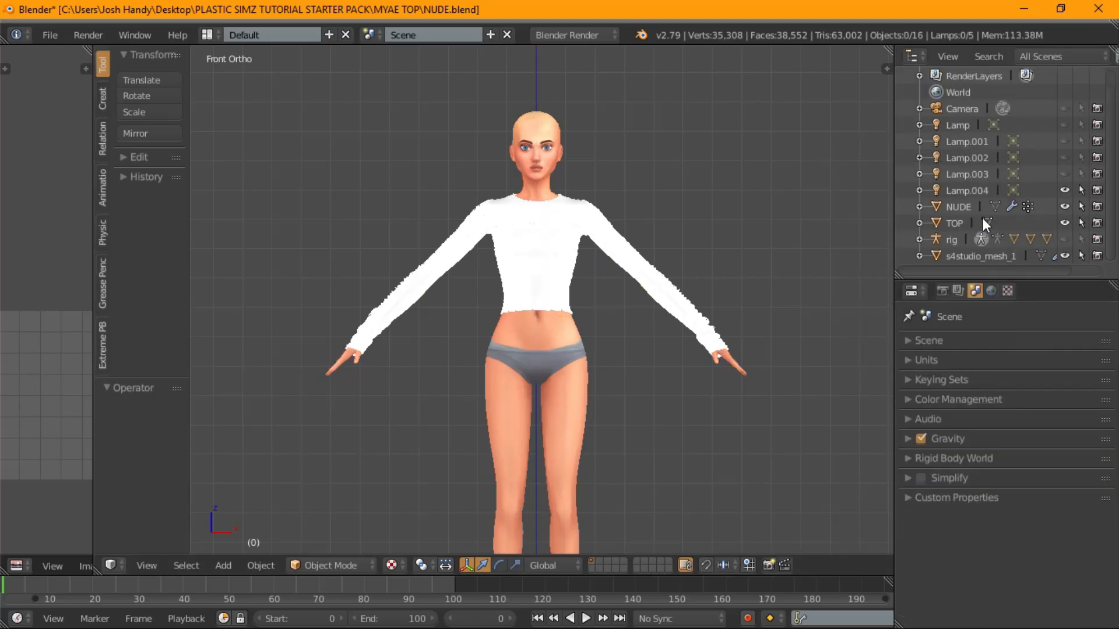
- Rename the appended s4studio_mesh_1 object as EXAMPLE
click(986, 255)
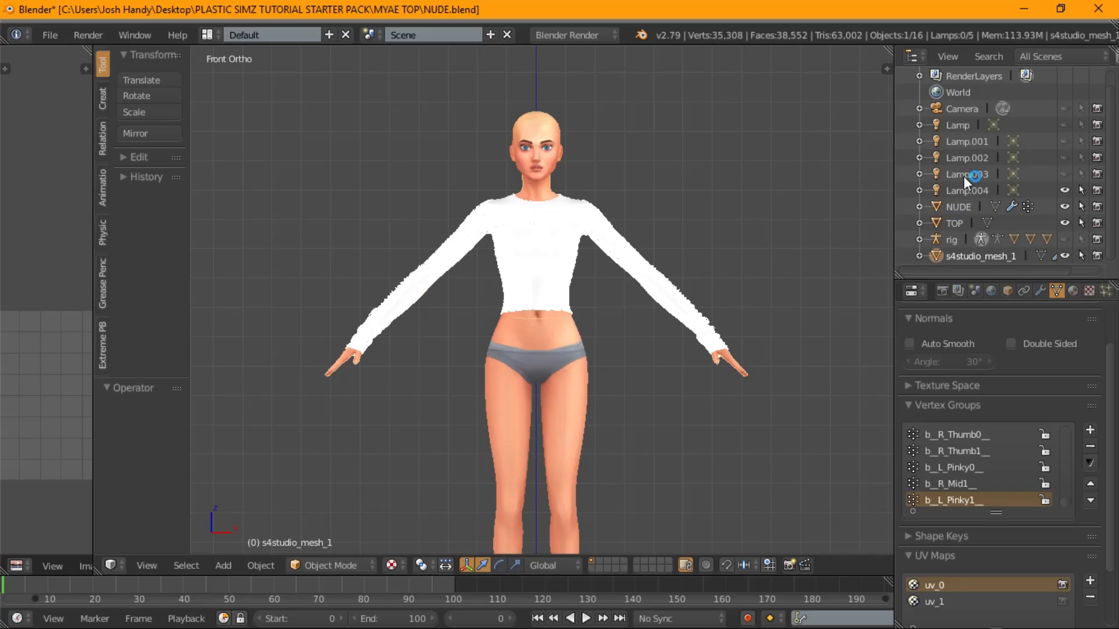
click(126, 157)
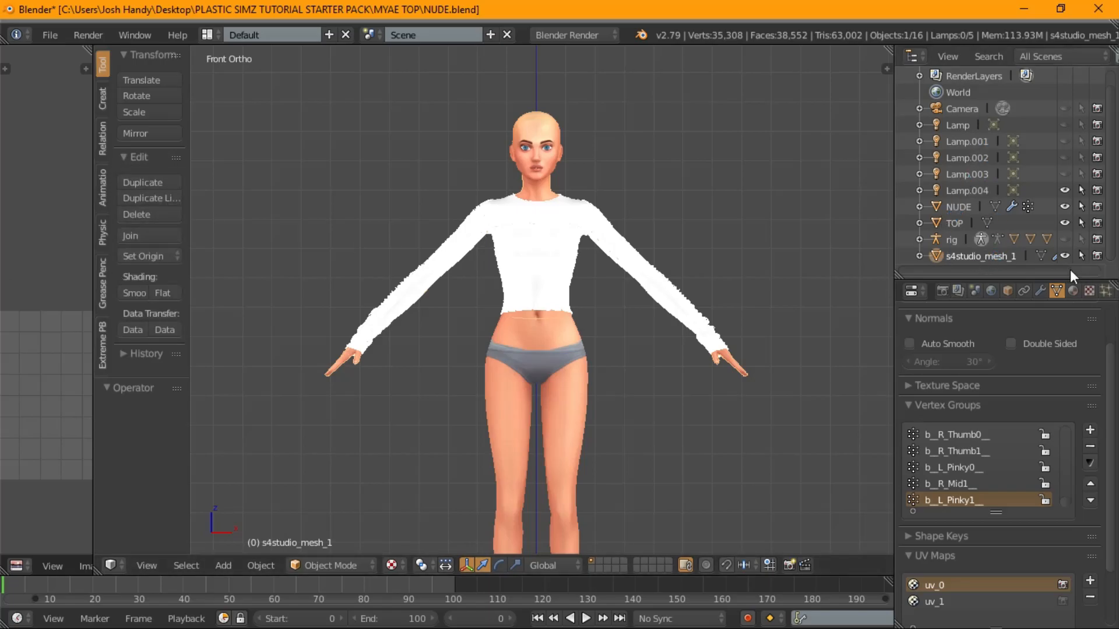
double_click(1015, 259)
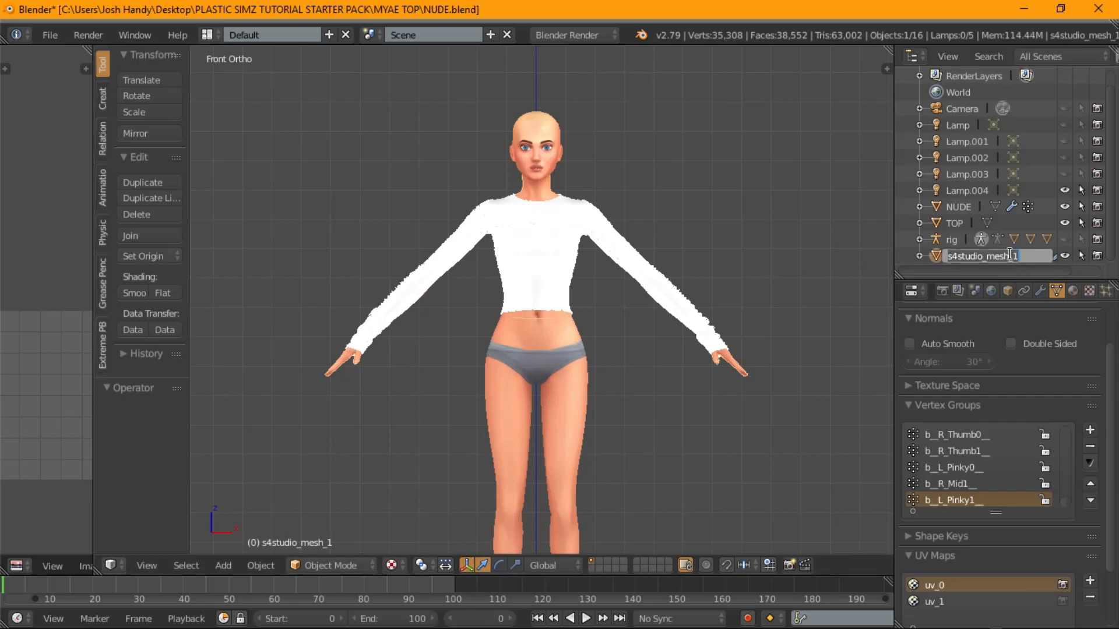
key(BackSpace)
text(EXAMPLE)
key(Return)
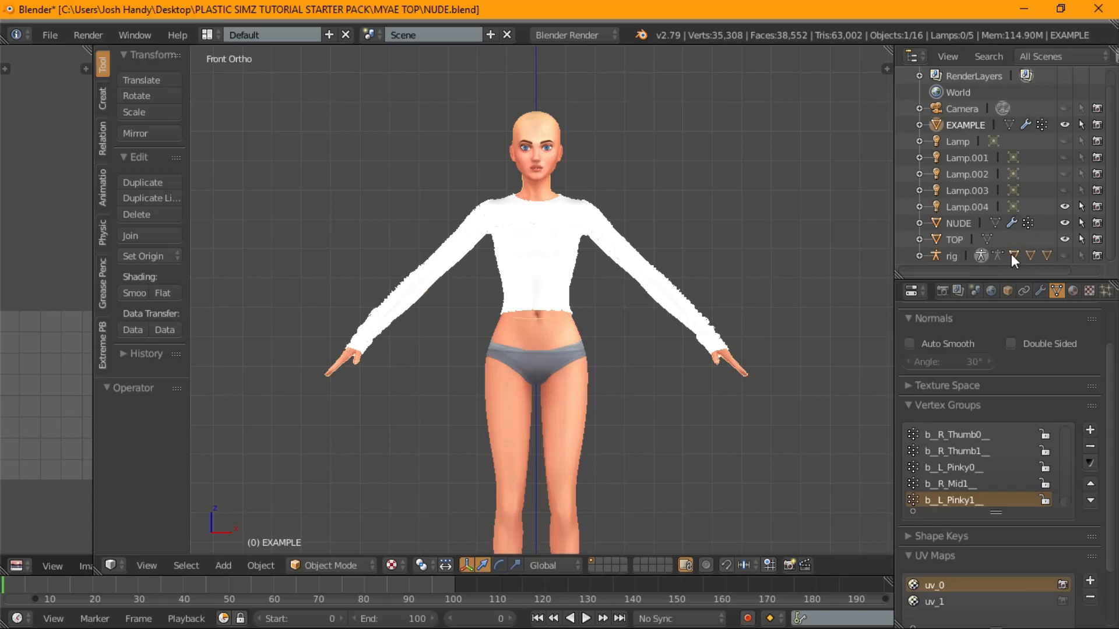
- Hide the TOP garment temporarily to examine the EXAMPLE mesh on the body, and show both meshes again
ctrl+click(956, 245)
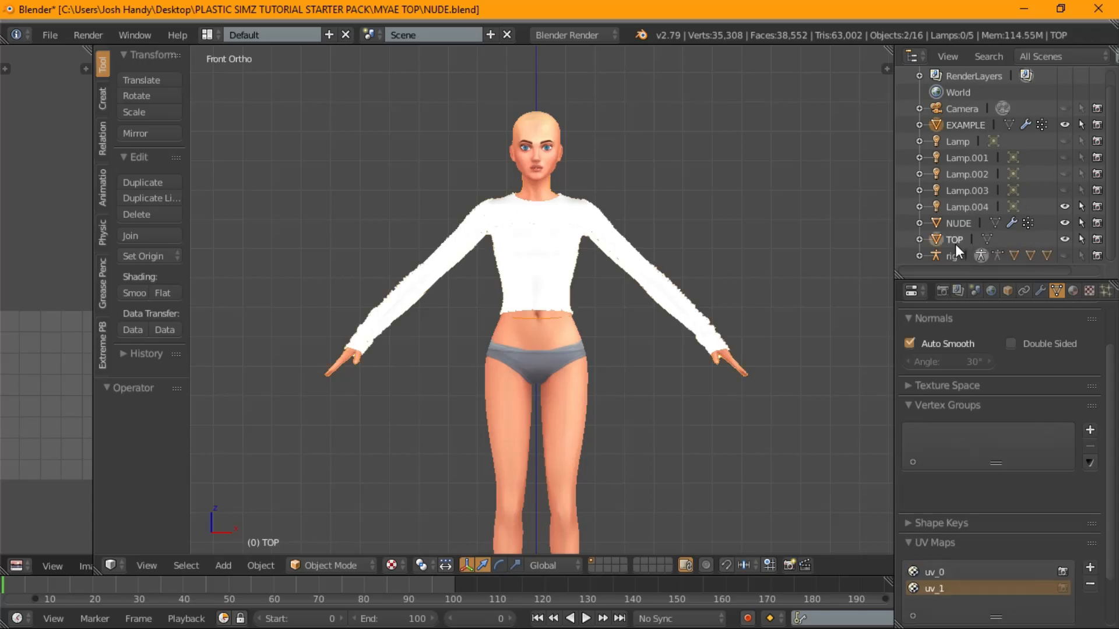
click(971, 125)
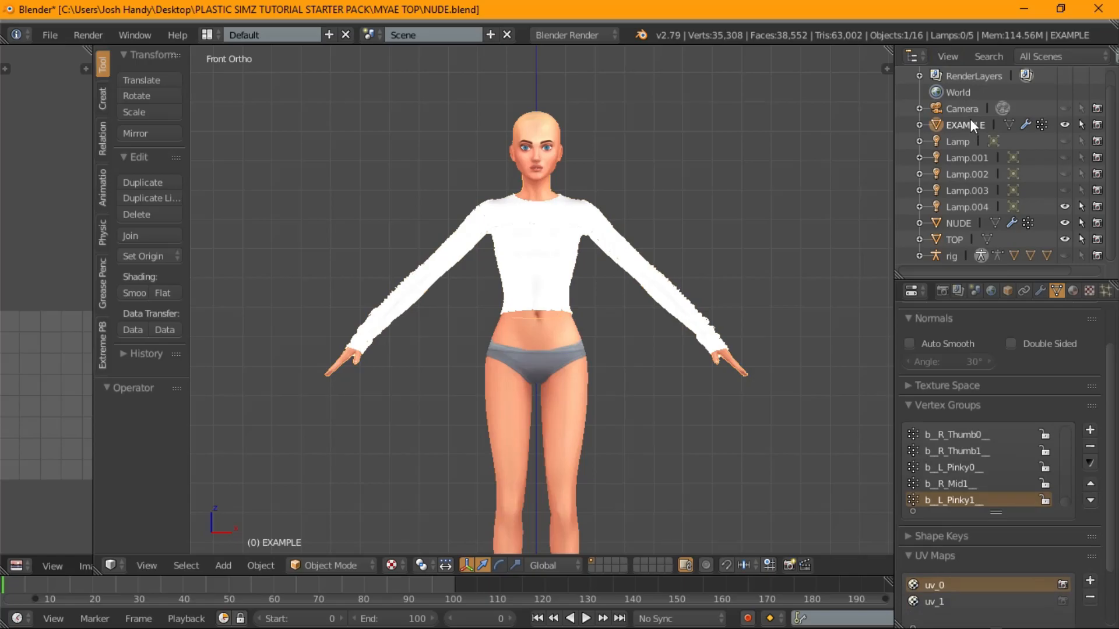
click(1063, 239)
scroll(628, 175, up, 6)
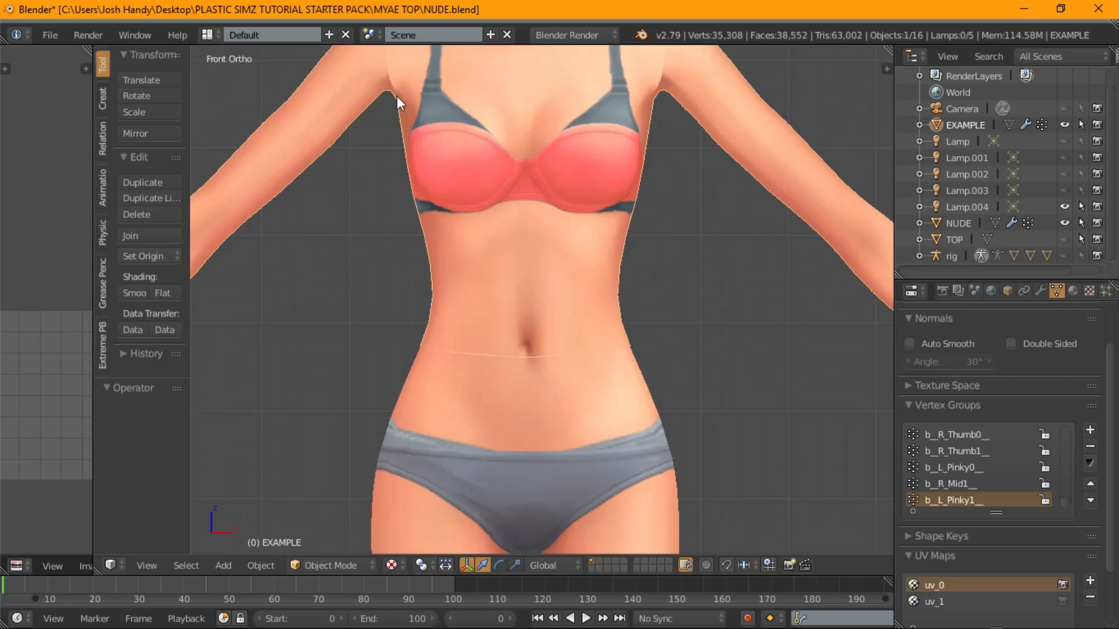
click(1064, 124)
click(1064, 124)
click(1064, 239)
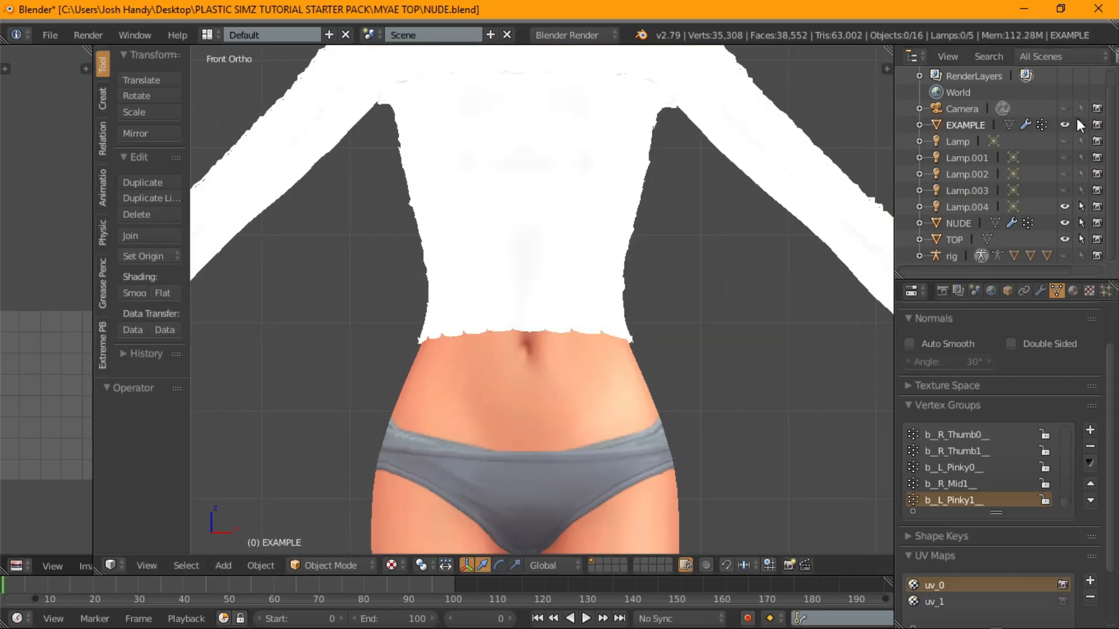
- Select EXAMPLE with TOP as the active object, add a Data Transfer modifier to TOP and widen the modifier settings area
click(957, 128)
ctrl+click(952, 240)
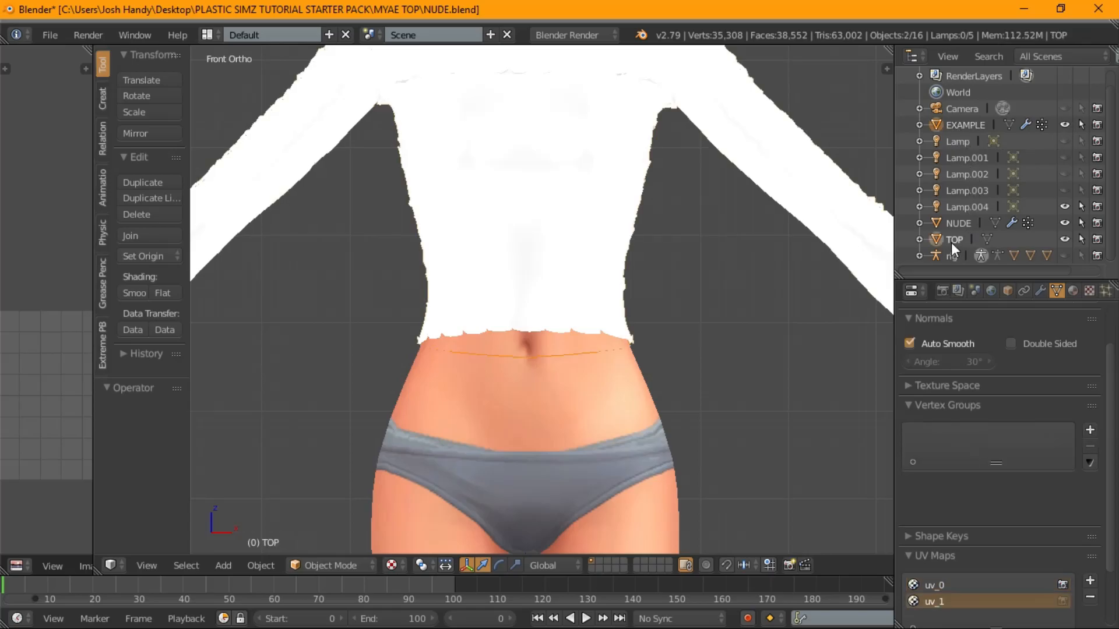
click(1040, 291)
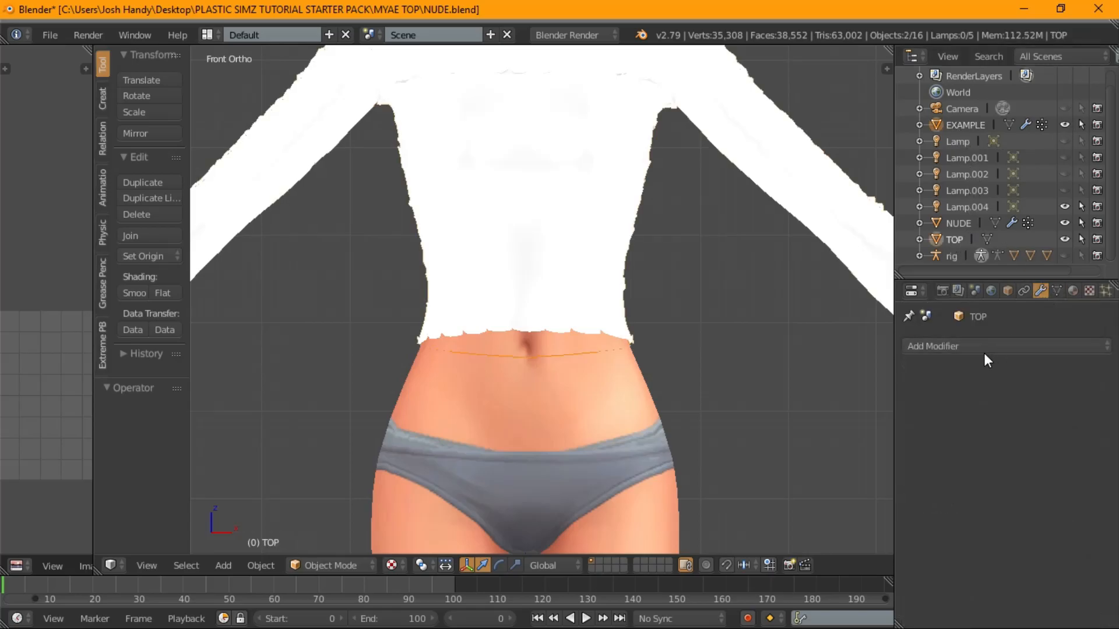
click(983, 349)
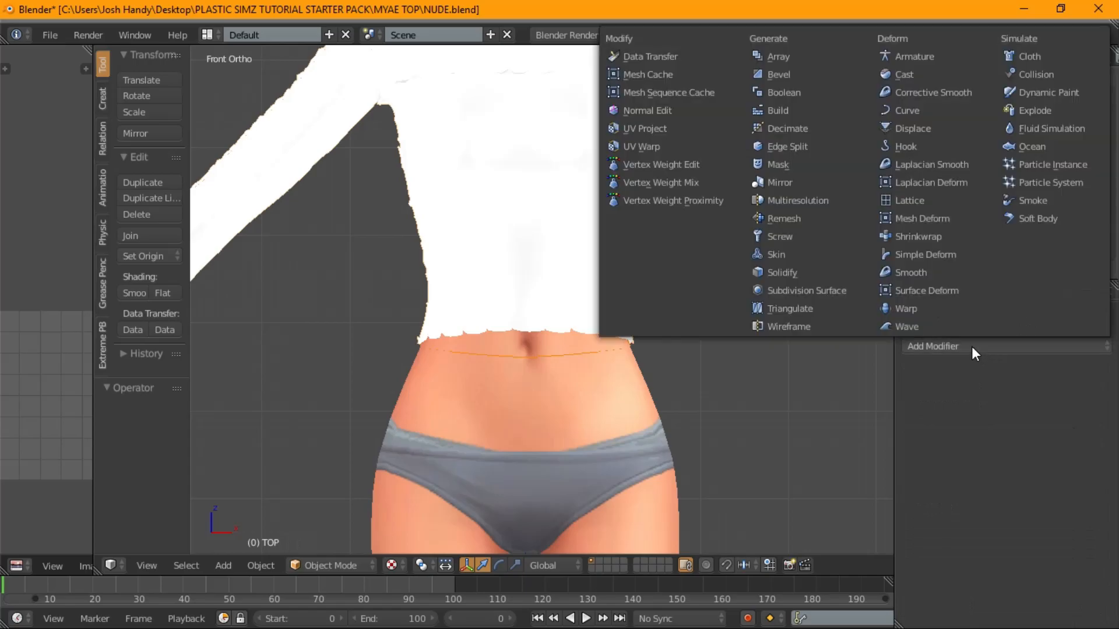
click(677, 59)
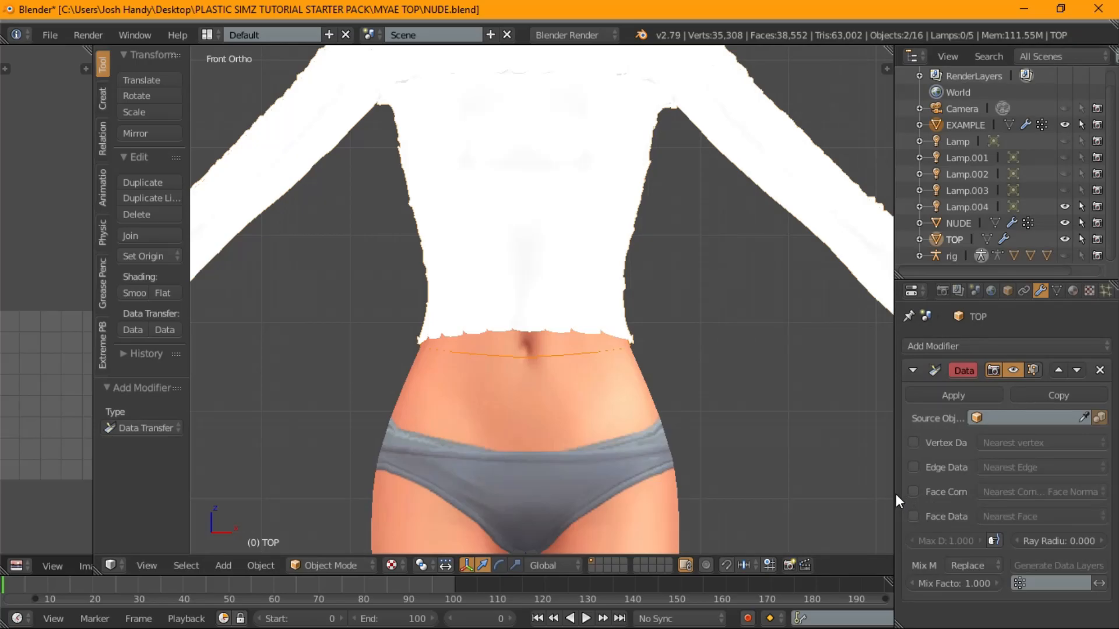
drag(895, 495, 730, 494)
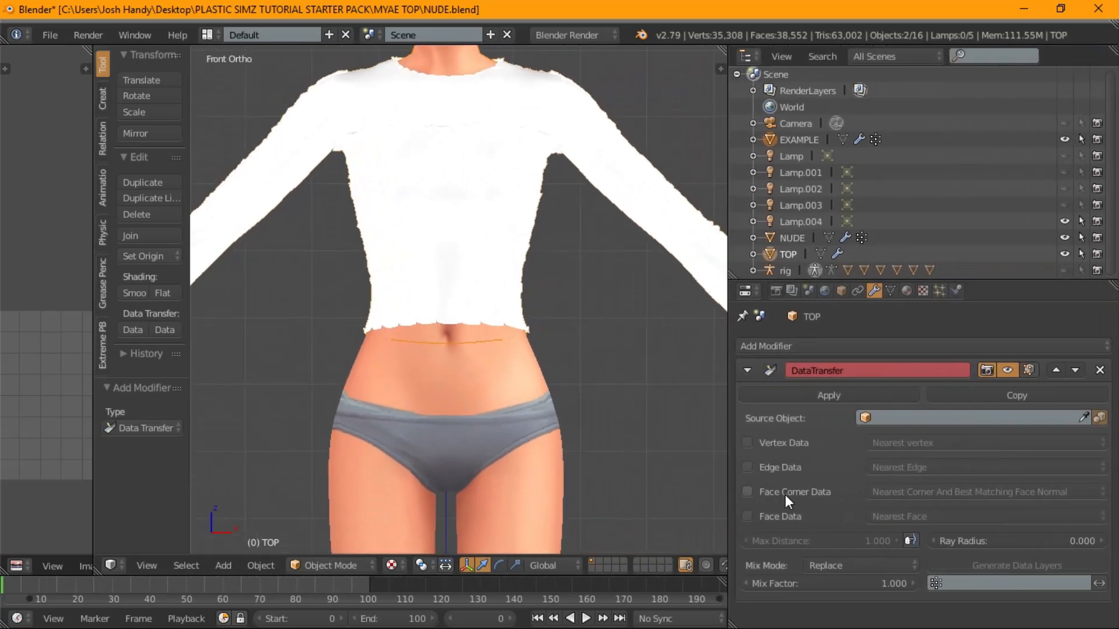
- Set the modifier to transfer UVs from EXAMPLE using Face Corner Data with Nearest Face Interpolated mapping, with Face Data also enabled
click(786, 496)
click(971, 502)
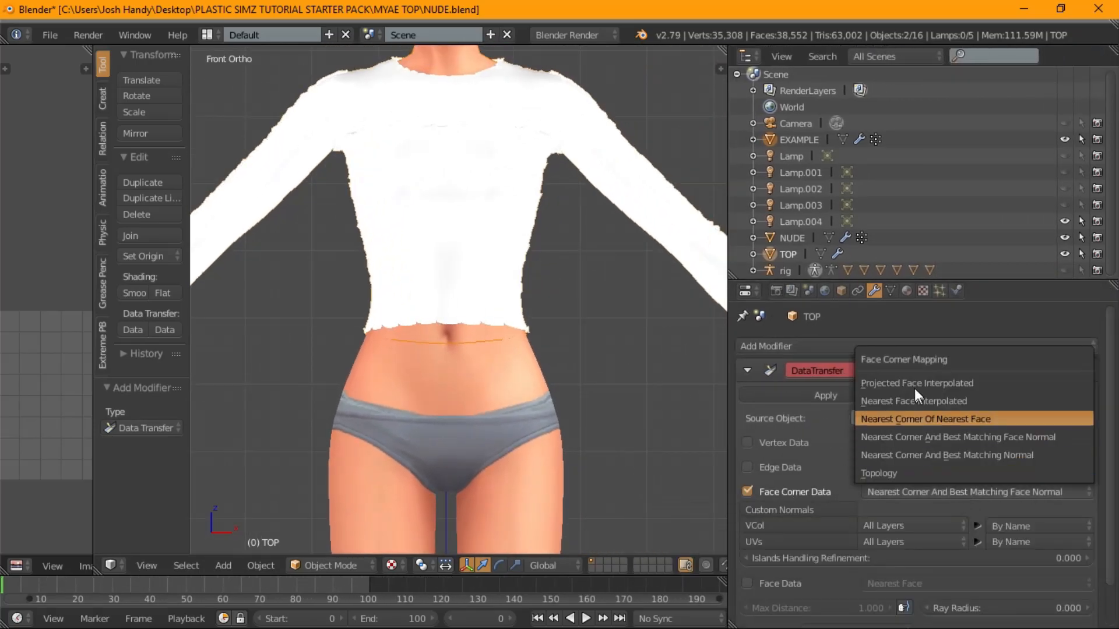
click(960, 402)
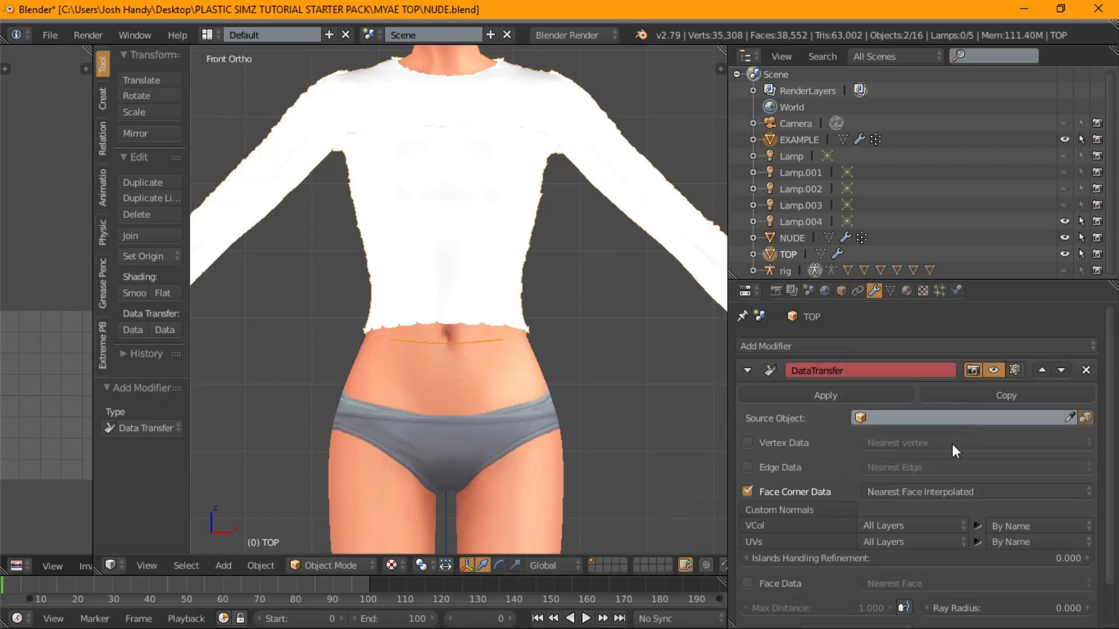
click(761, 545)
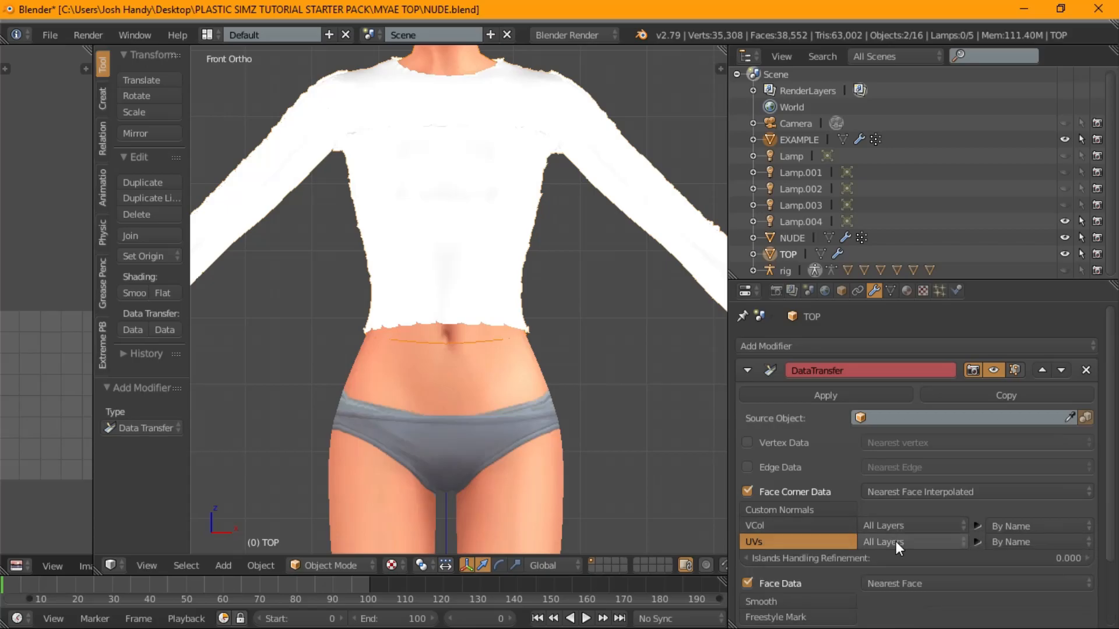
click(898, 420)
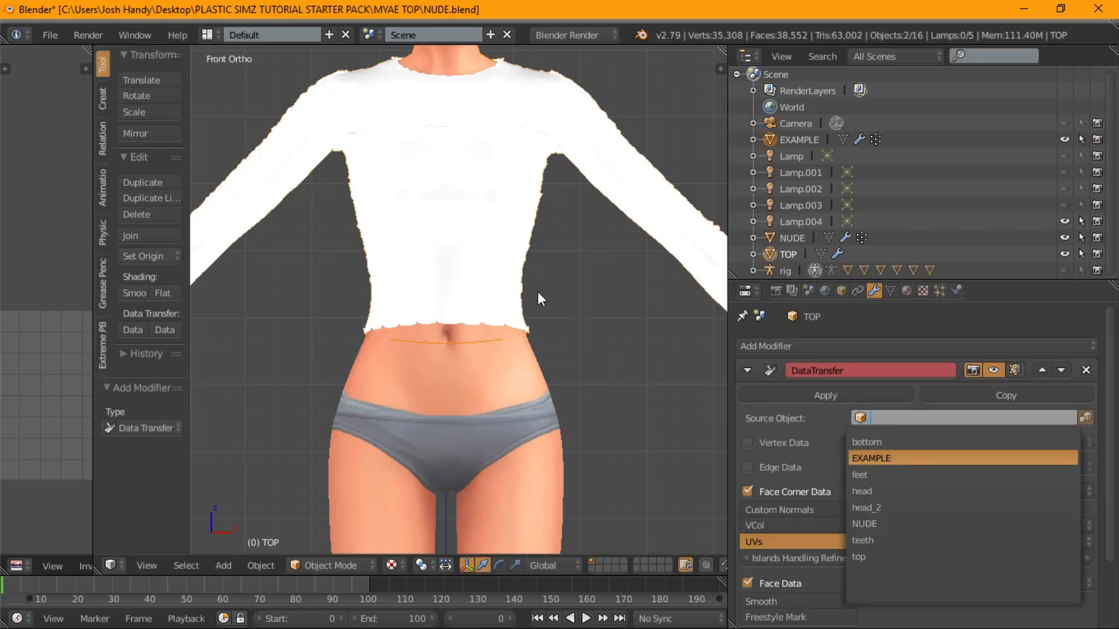
key(Return)
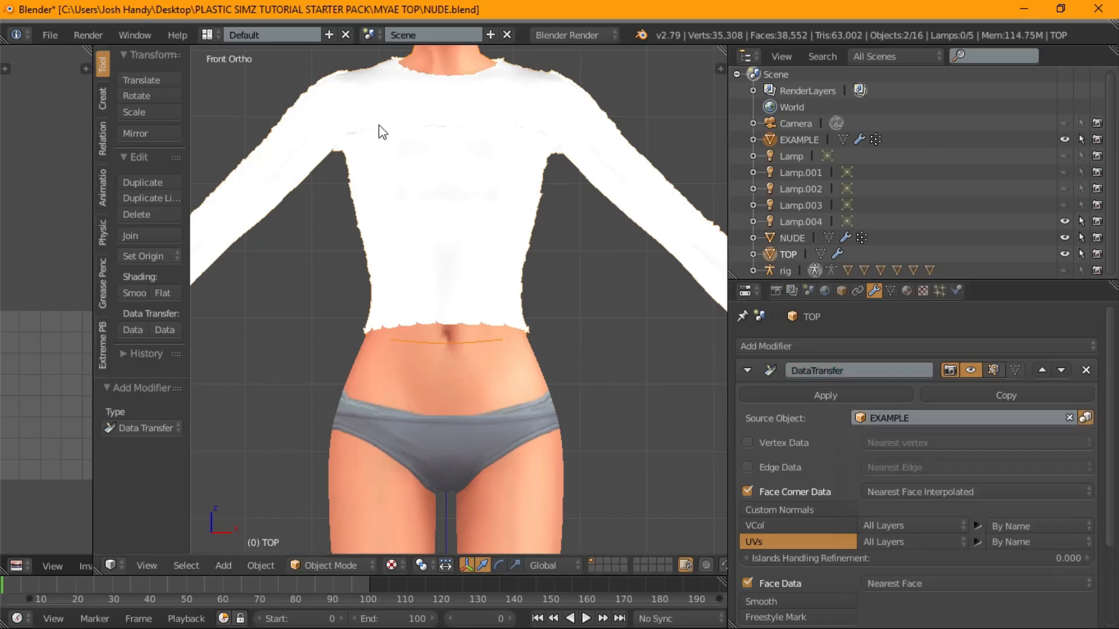
- Set uv_1 as both the source and destination UV layer of the data transfer and apply the modifier
click(897, 542)
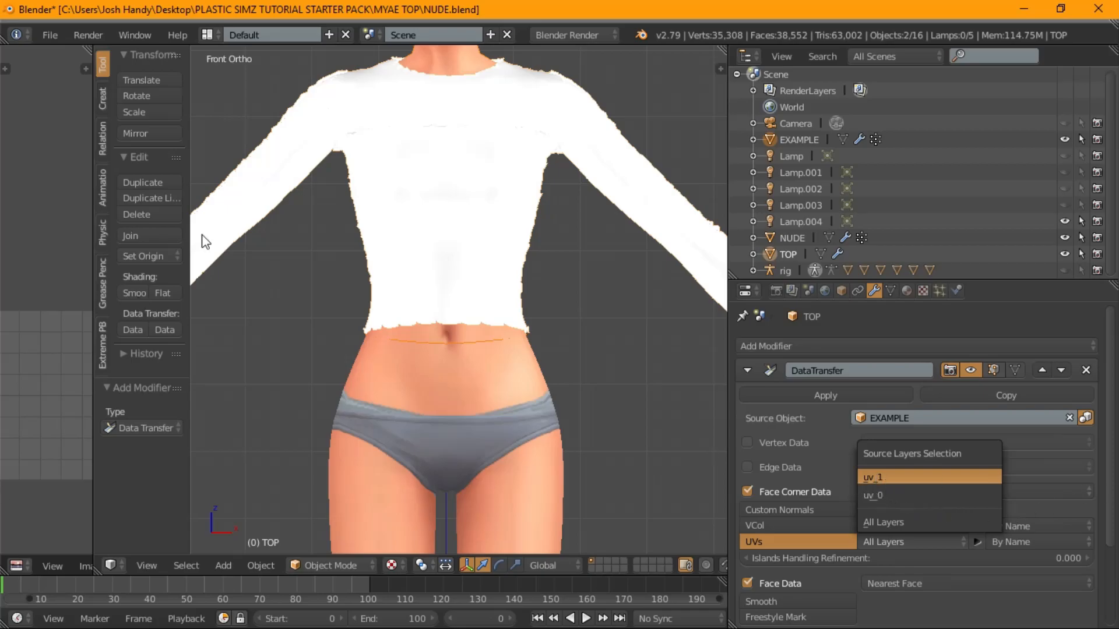
click(1014, 546)
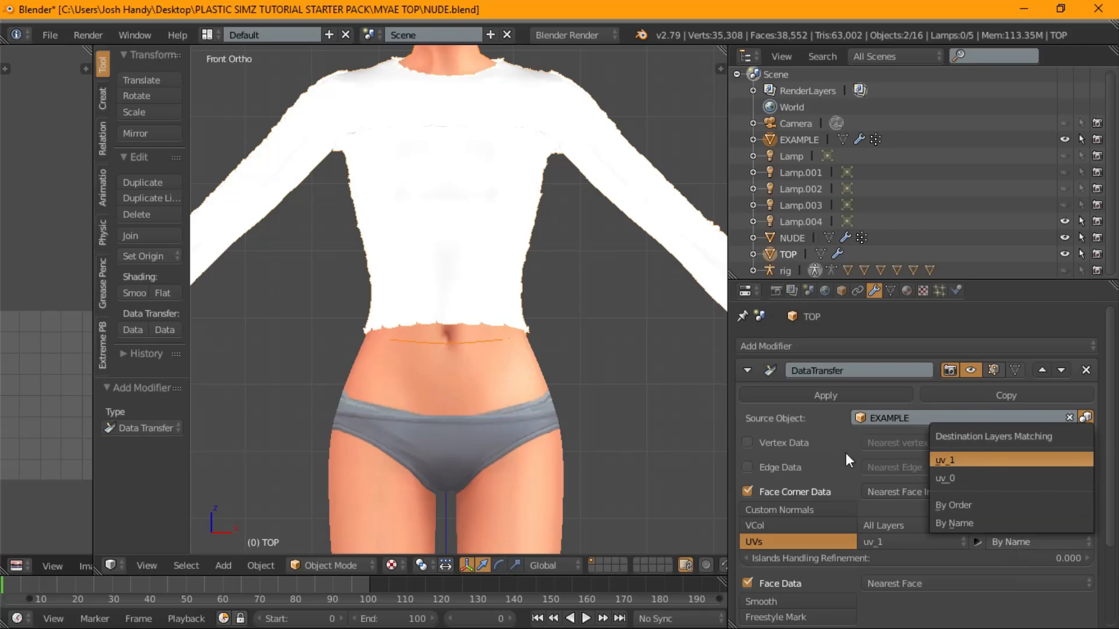
click(800, 394)
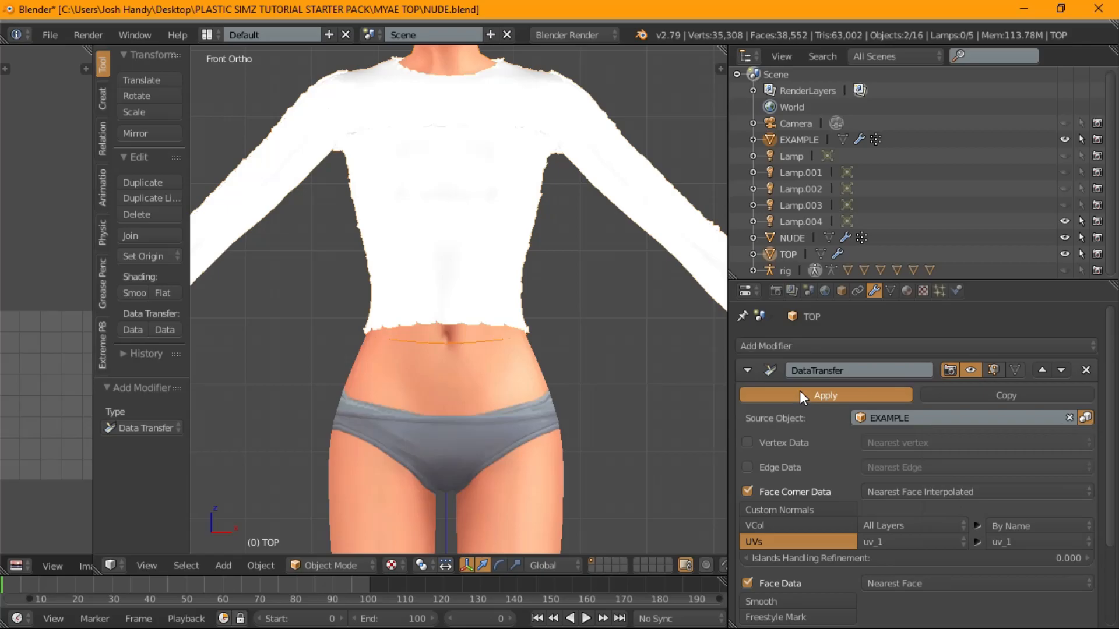
- Put the TOP mesh in Edit Mode and examine its UV layout in a temporarily widened UV editor
click(821, 254)
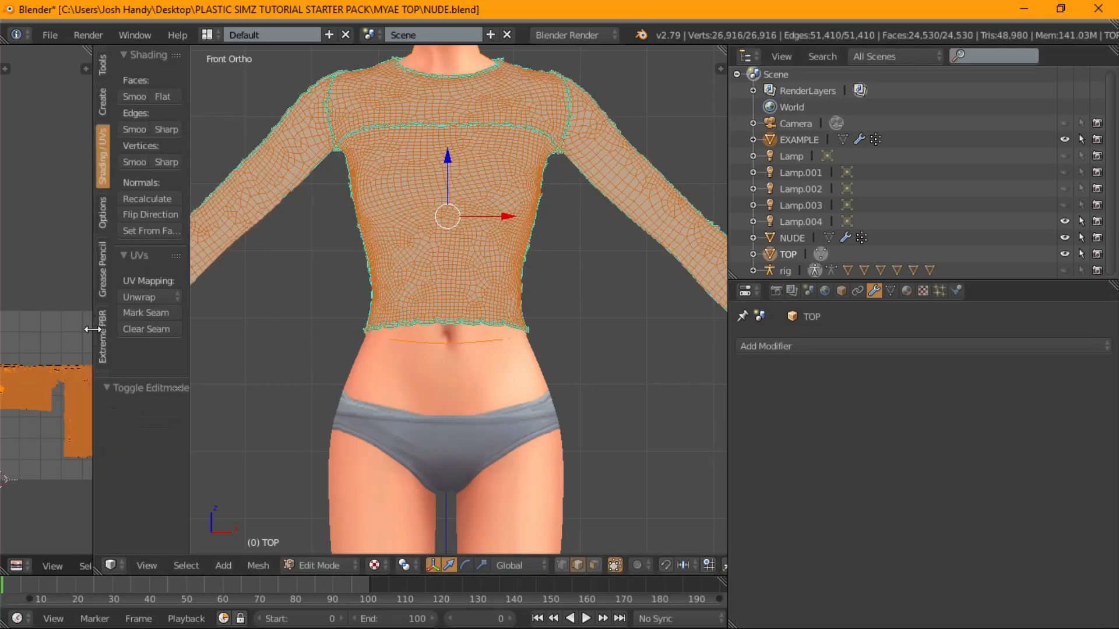
drag(95, 338, 463, 338)
scroll(286, 339, up, 5)
scroll(338, 272, down, 4)
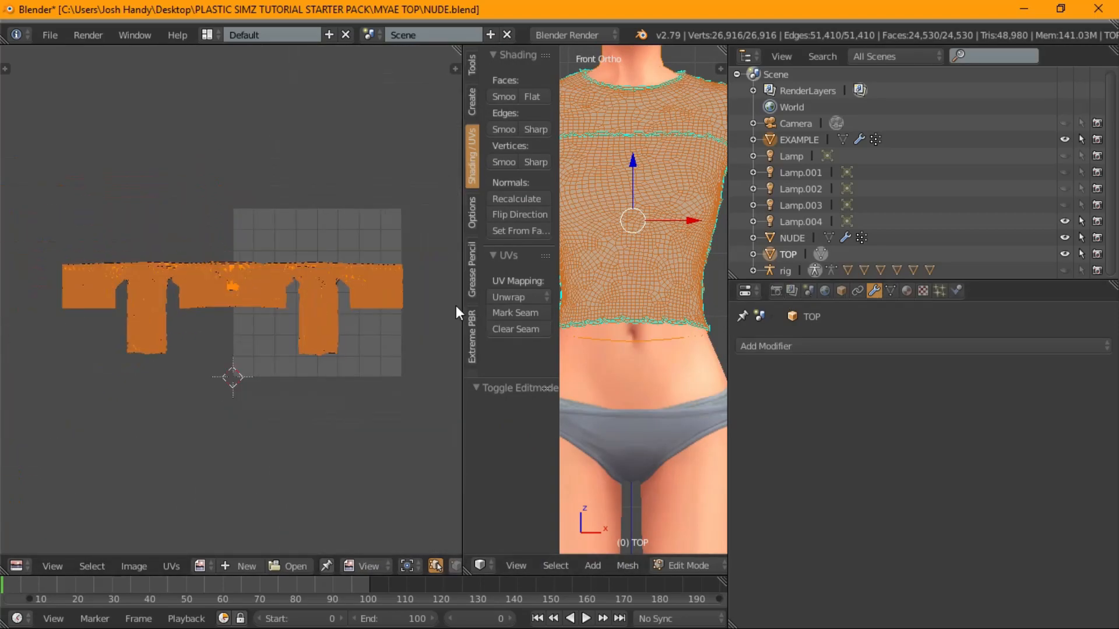
drag(462, 306, 188, 307)
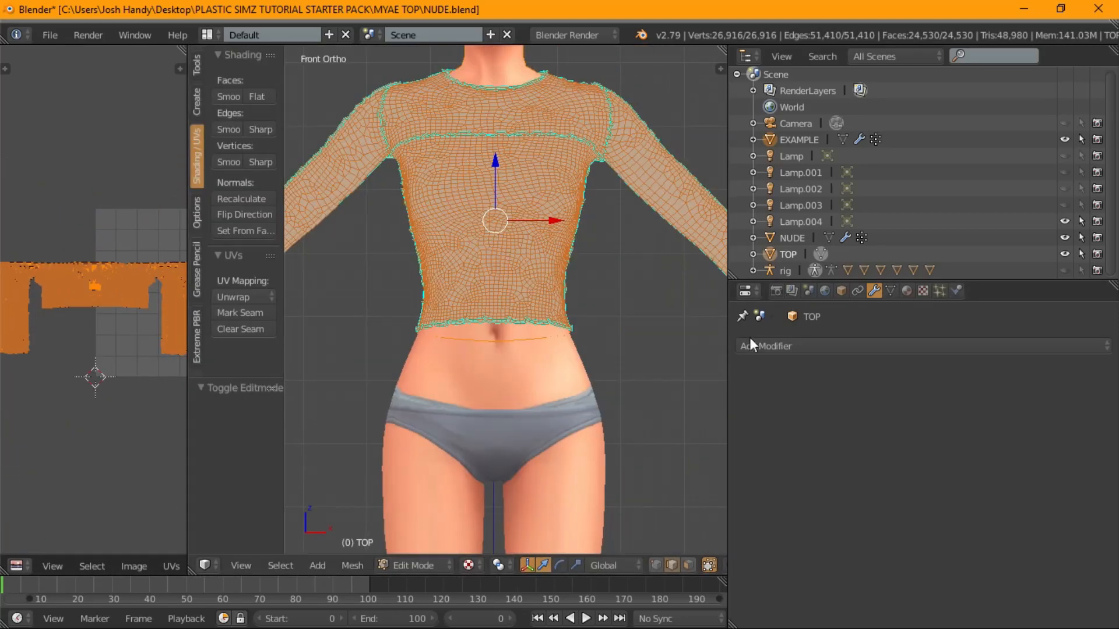
- Make uv_0 TOP's active UV map, move its whole UV layout clear above the UV square, and leave Edit Mode
click(890, 291)
click(808, 534)
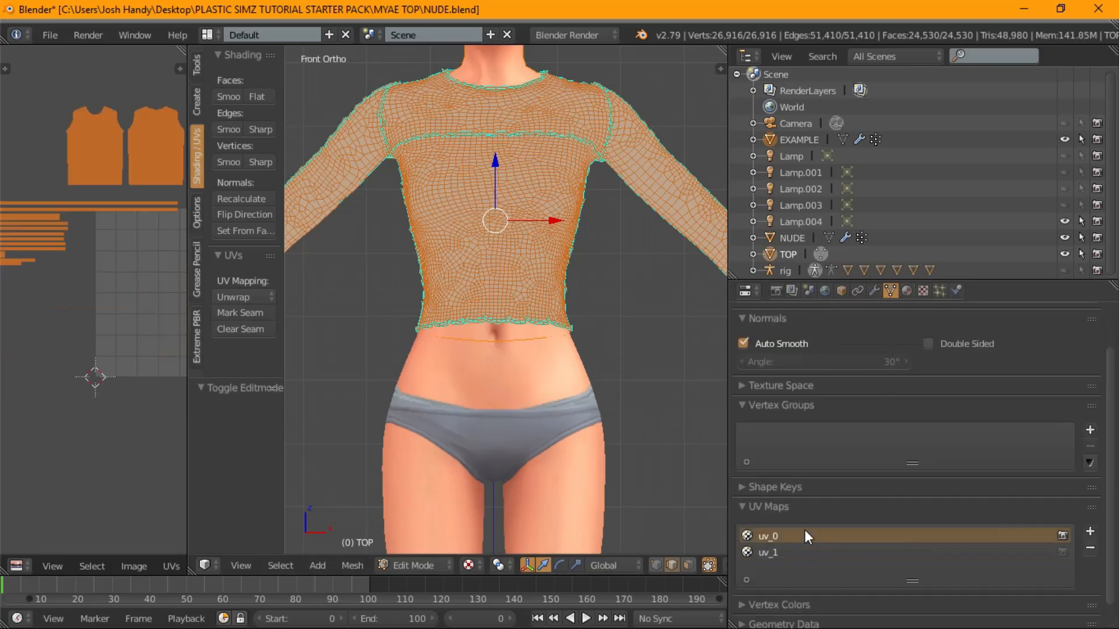
scroll(42, 261, down, 3)
key(a)
key(a)
key(g)
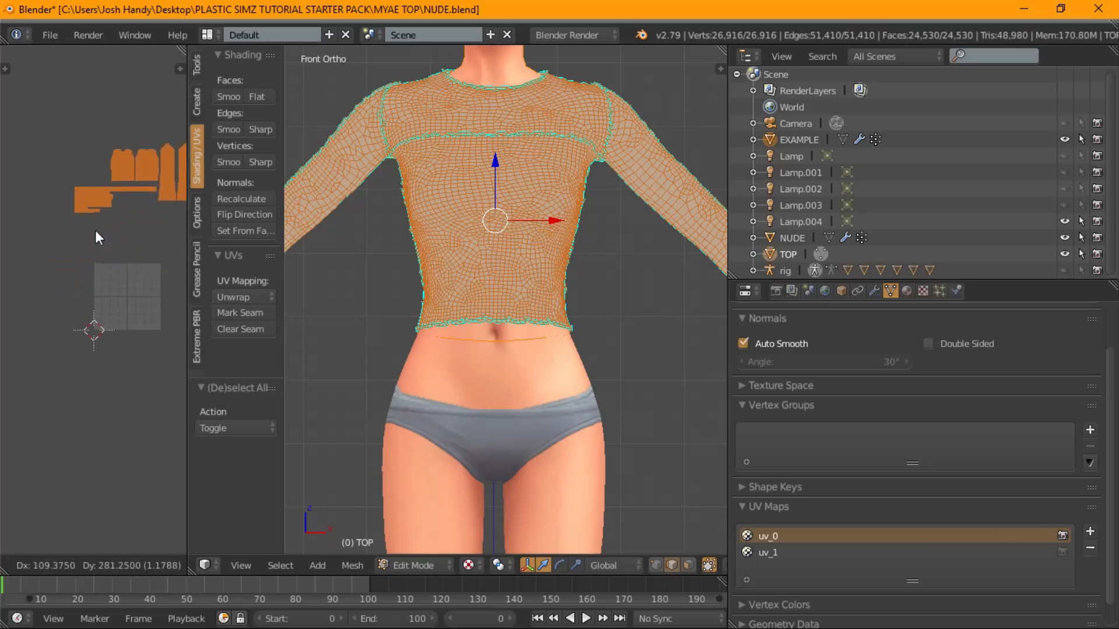
click(96, 229)
click(821, 254)
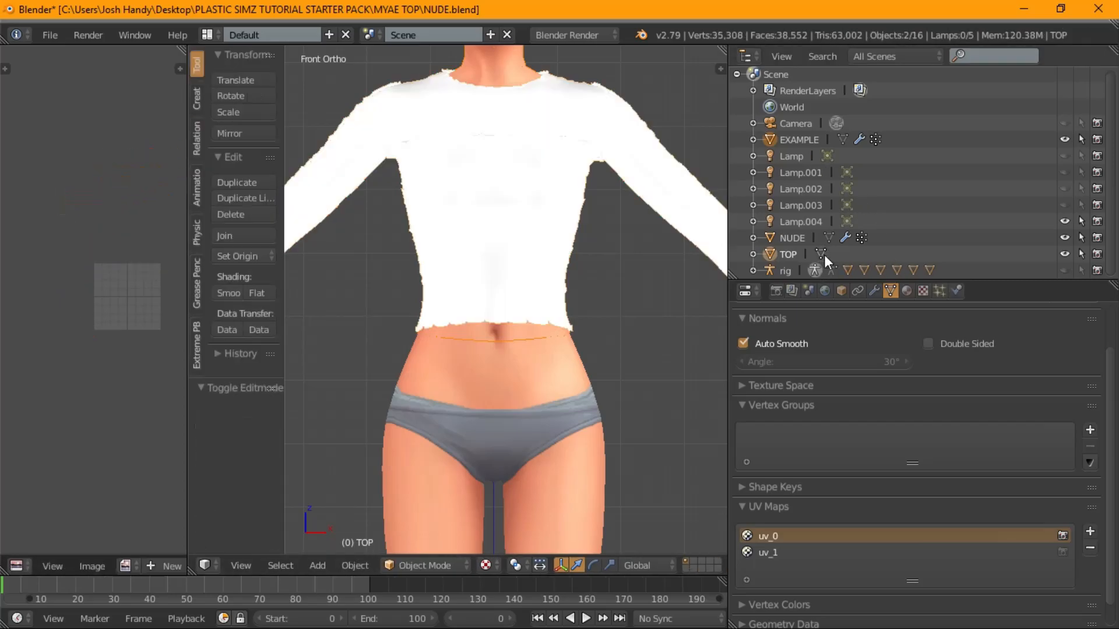
- Put the NUDE body mesh in Edit Mode with everything selected and bring its torso and arm UVs into view
click(803, 236)
click(828, 239)
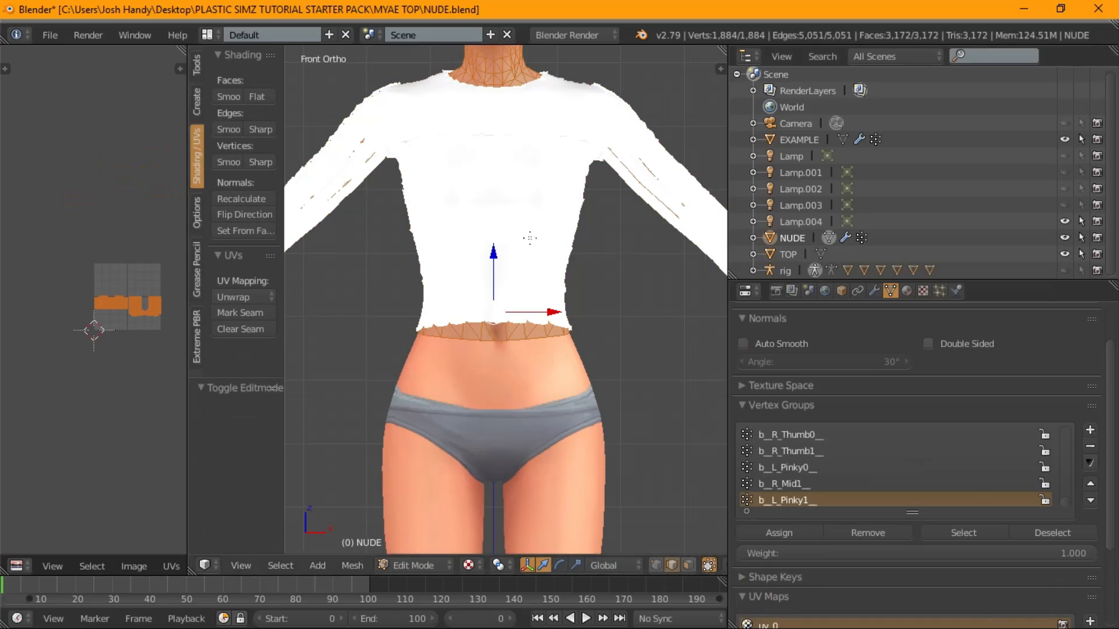
scroll(525, 192, down, 5)
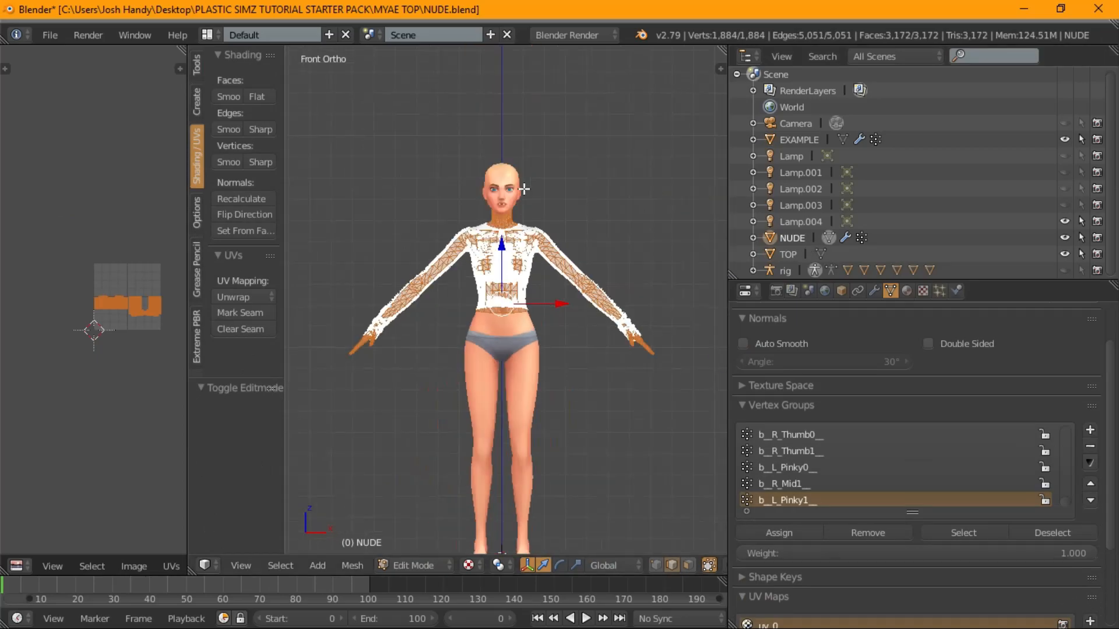
scroll(144, 280, up, 3)
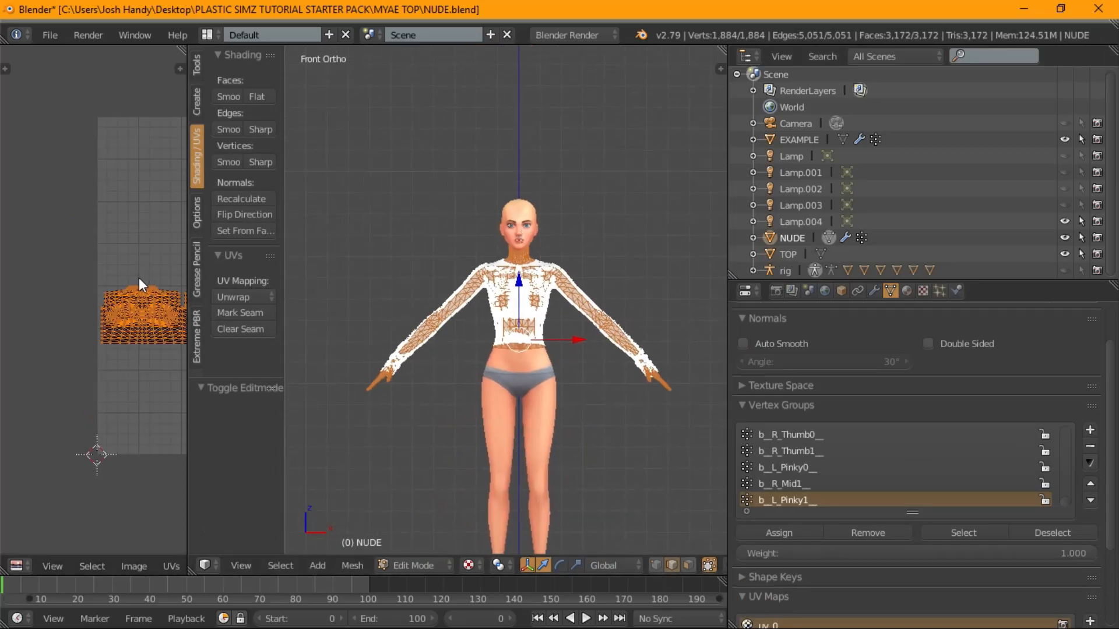
scroll(140, 280, up, 3)
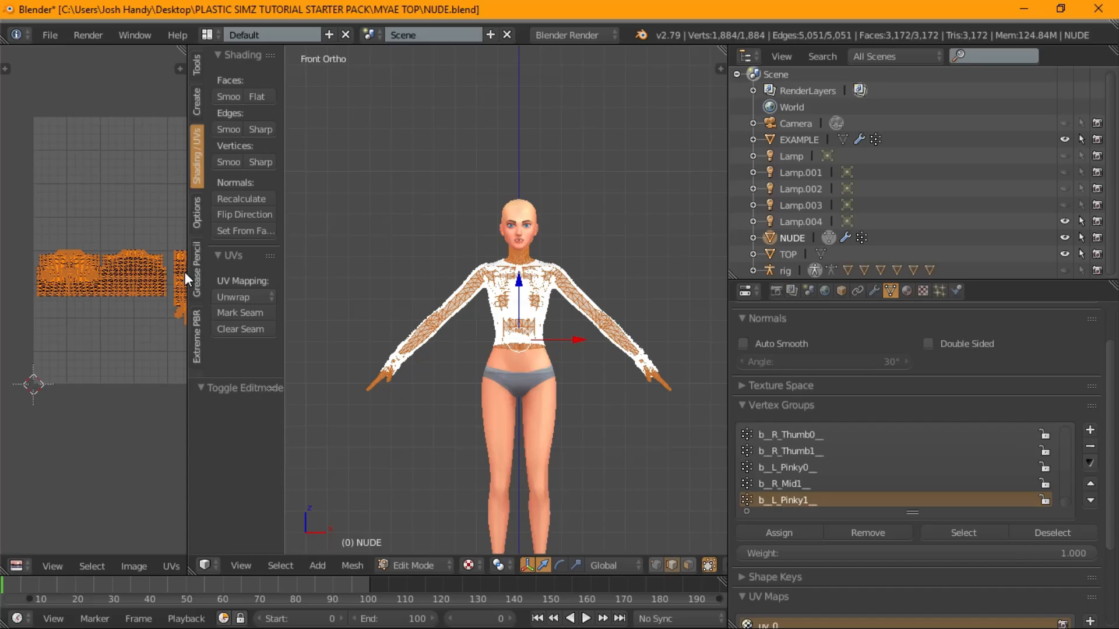
scroll(580, 284, up, 4)
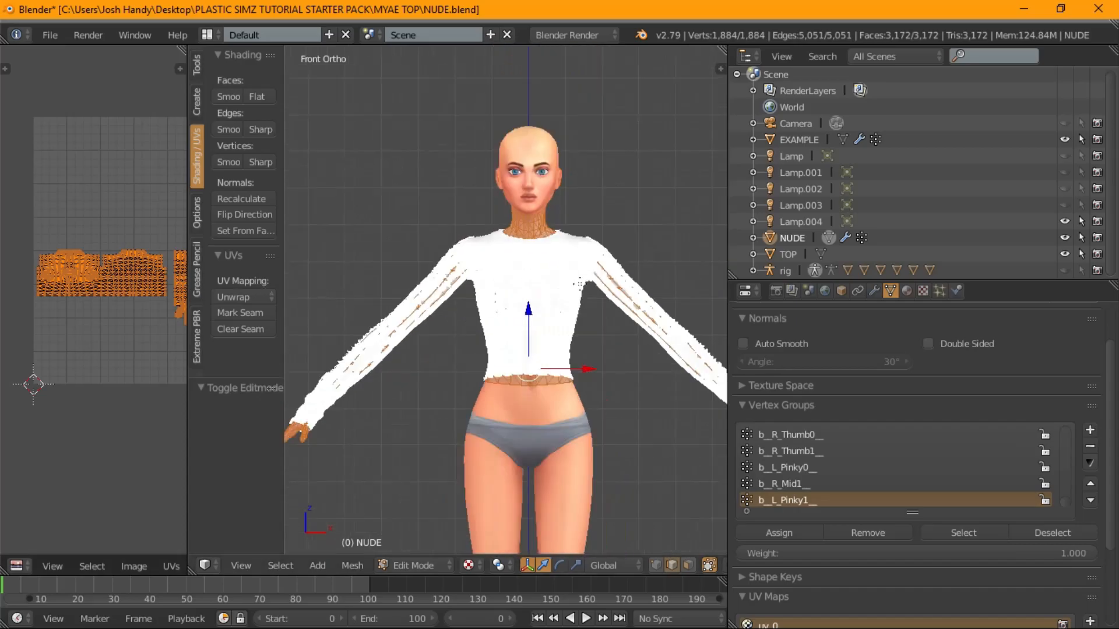
key(a)
key(a)
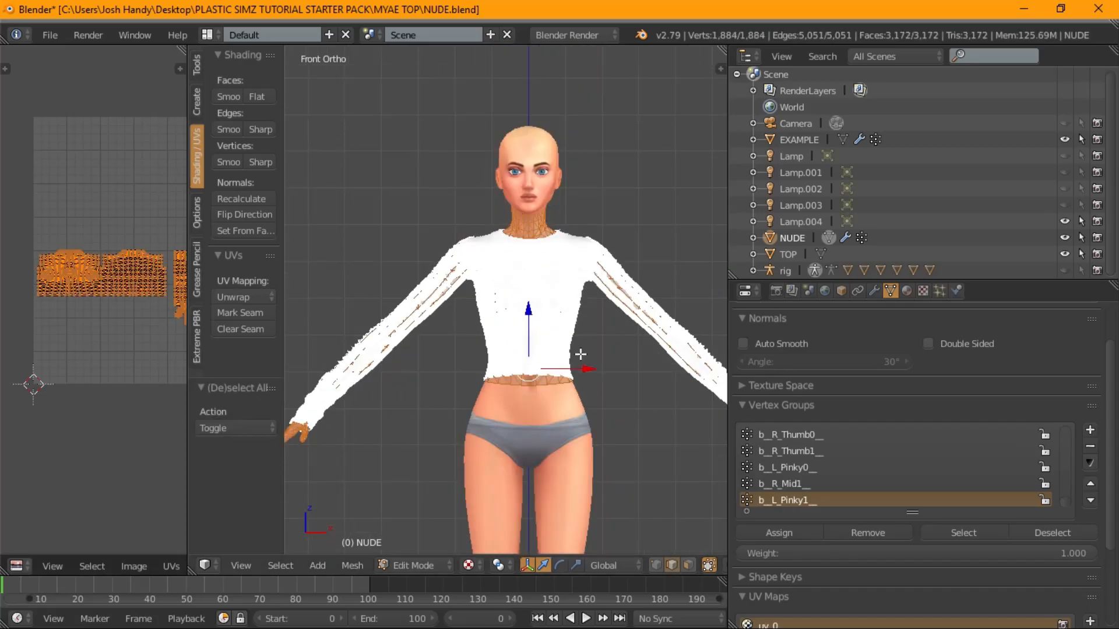
- In wireframe, box-deselect the lowest row of NUDE's waist faces below the top's hem, switching to face selection
key(z)
scroll(581, 365, up, 5)
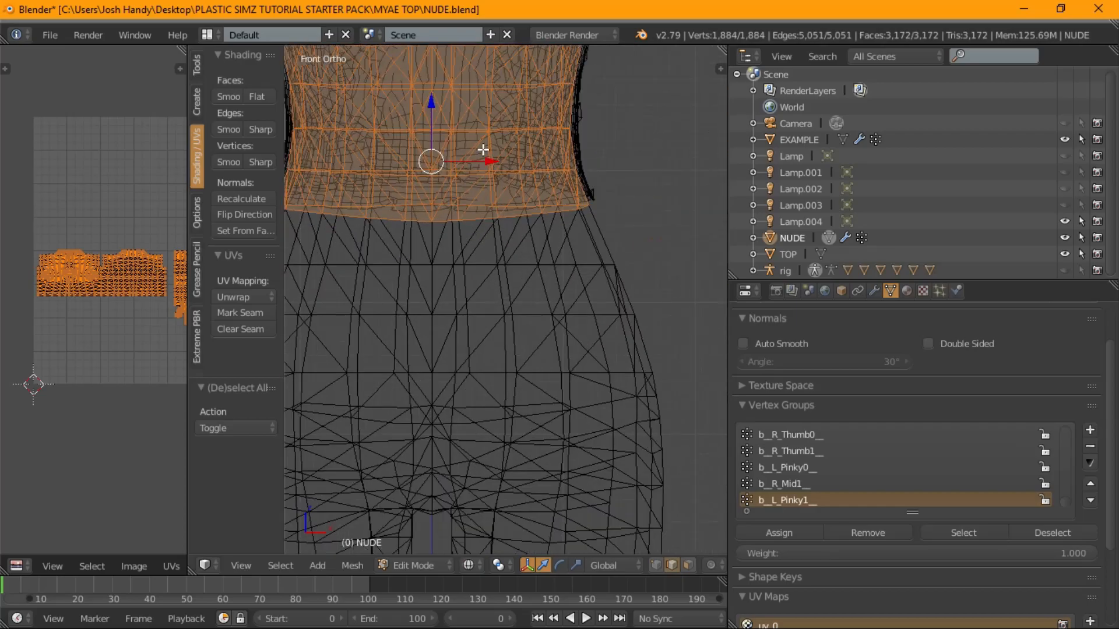
shift+middle_drag(483, 151, 617, 202)
key(b)
middle_drag(723, 345, 336, 229)
click(688, 565)
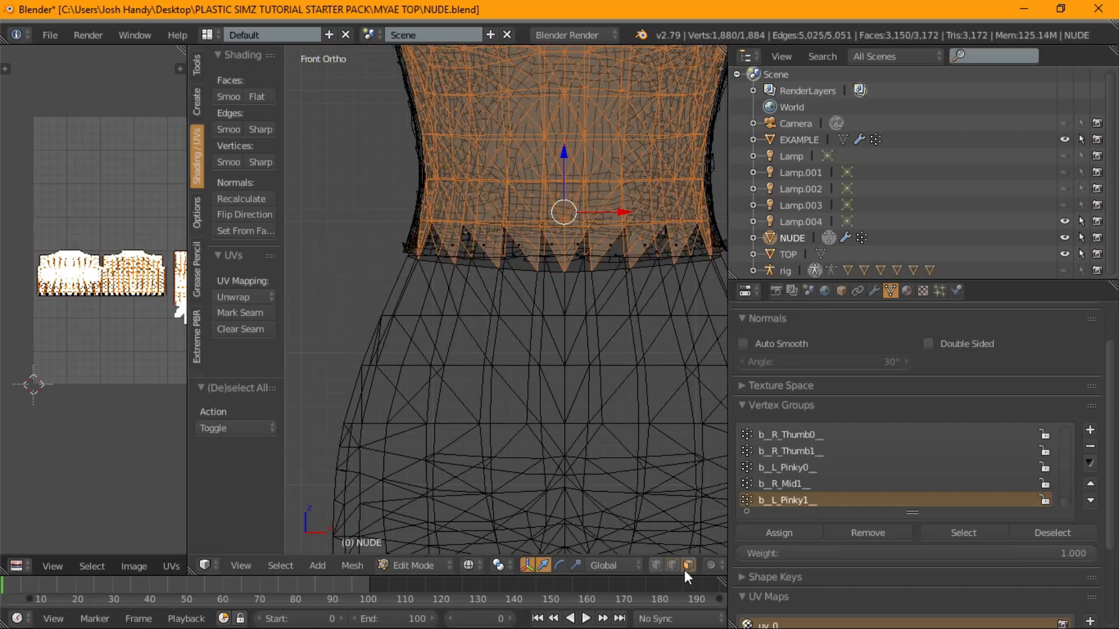
mouse_move(726, 301)
middle_down()
mouse_move(536, 242)
mouse_move(376, 226)
middle_up()
key(z)
mouse_move(571, 229)
middle_down()
mouse_move(495, 233)
mouse_move(312, 169)
mouse_move(582, 180)
middle_up()
key(KP_1)
key(z)
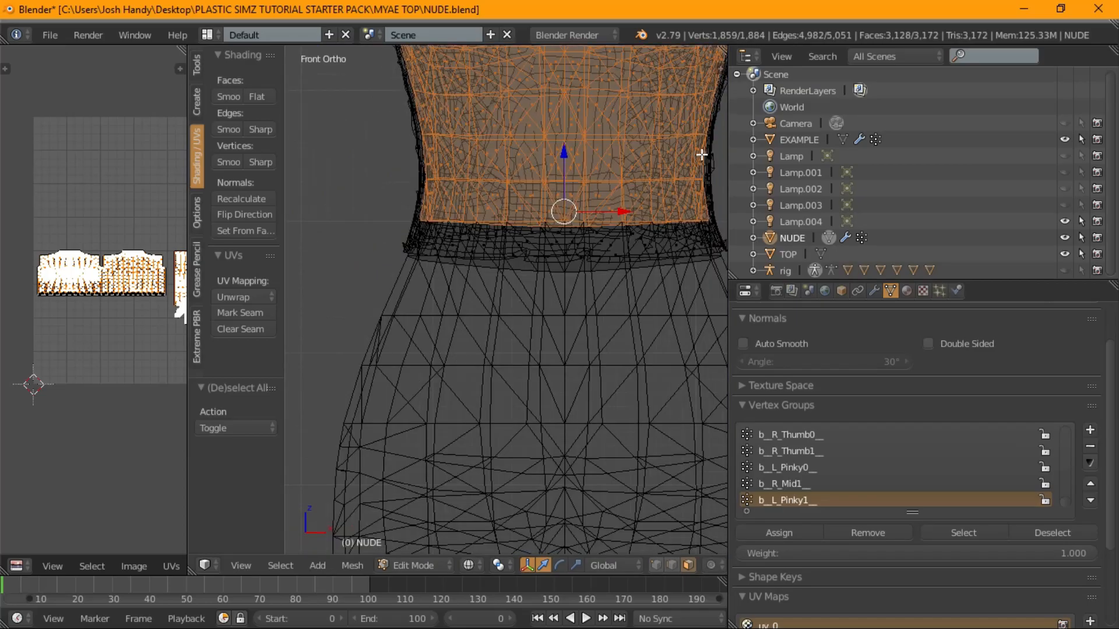
- Box-deselect one more row of waist faces above the top's hem and return to solid shading
scroll(751, 379, down, 1)
key(b)
middle_drag(726, 313, 351, 182)
key(z)
- Widen the UV editor and show the first hand's UV island alongside the matching hand on the body
scroll(446, 153, down, 3)
mouse_move(446, 154)
shift+middle_down()
mouse_move(515, 157)
mouse_move(539, 133)
shift+middle_up()
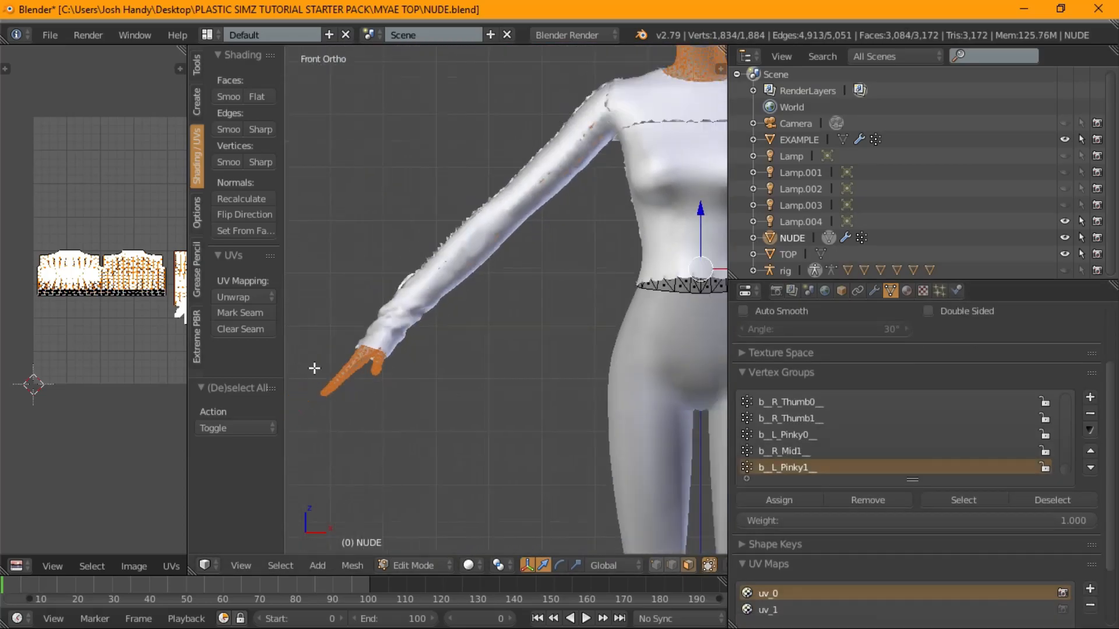
scroll(449, 268, up, 4)
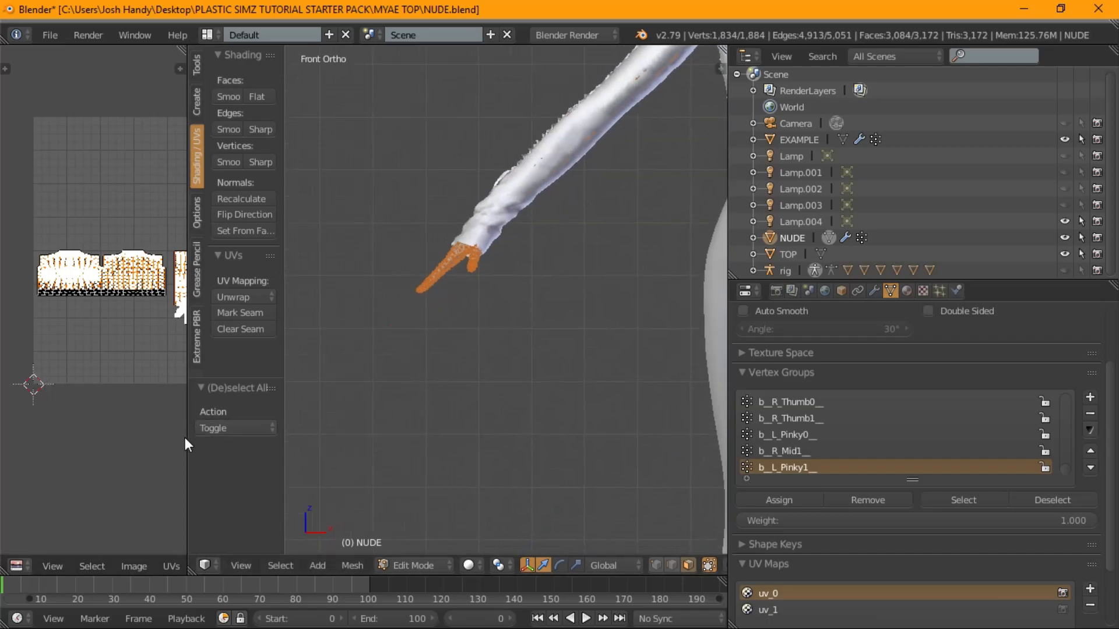
drag(185, 446, 528, 408)
click(326, 432)
scroll(262, 262, up, 6)
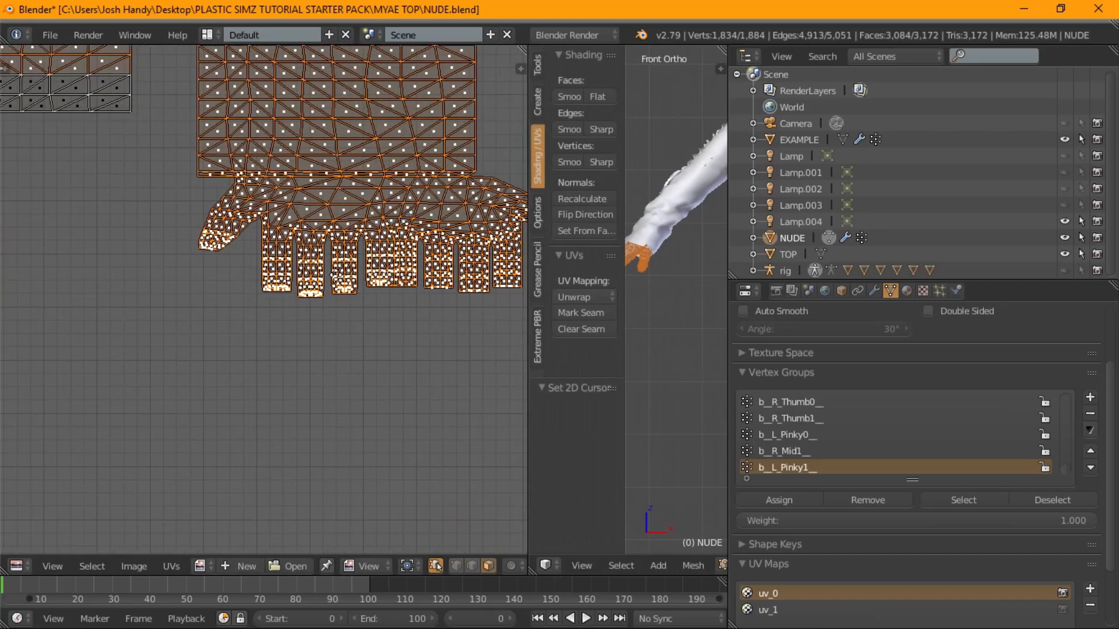
middle_drag(670, 204, 614, 368)
scroll(691, 290, up, 4)
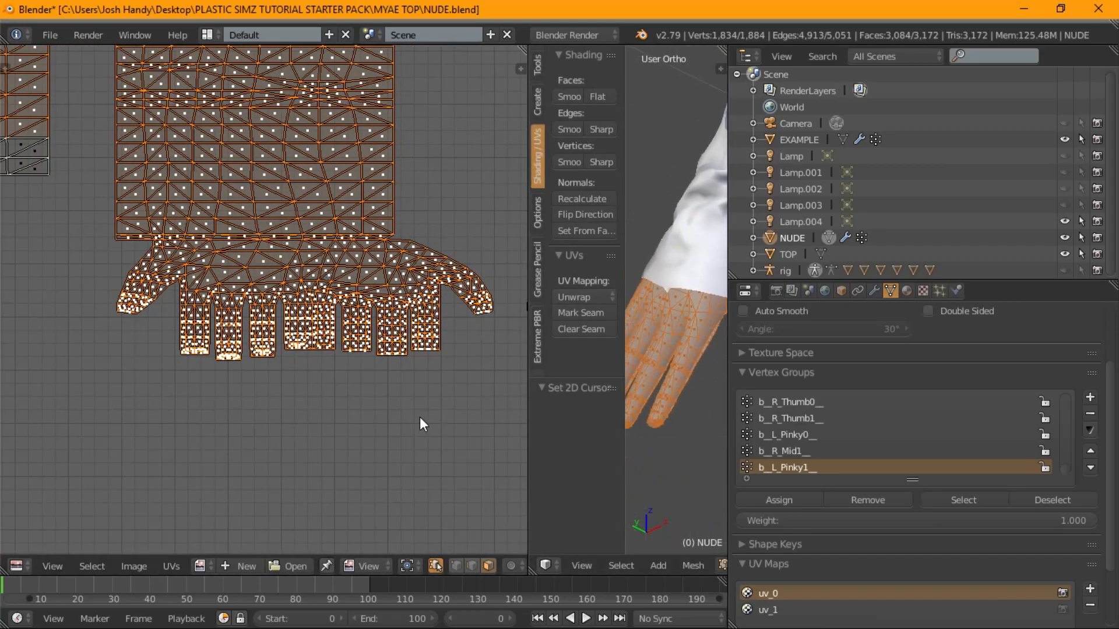
- Circle-deselect the fingers and palm of the first hand's UV island up to the sleeve cuff
key(b)
key(Escape)
key(c)
mouse_move(477, 301)
middle_down()
mouse_move(400, 318)
mouse_move(183, 303)
mouse_move(138, 279)
mouse_move(304, 357)
middle_up()
key(Escape)
scroll(684, 285, down, 6)
middle_drag(672, 375, 674, 352)
scroll(653, 291, up, 6)
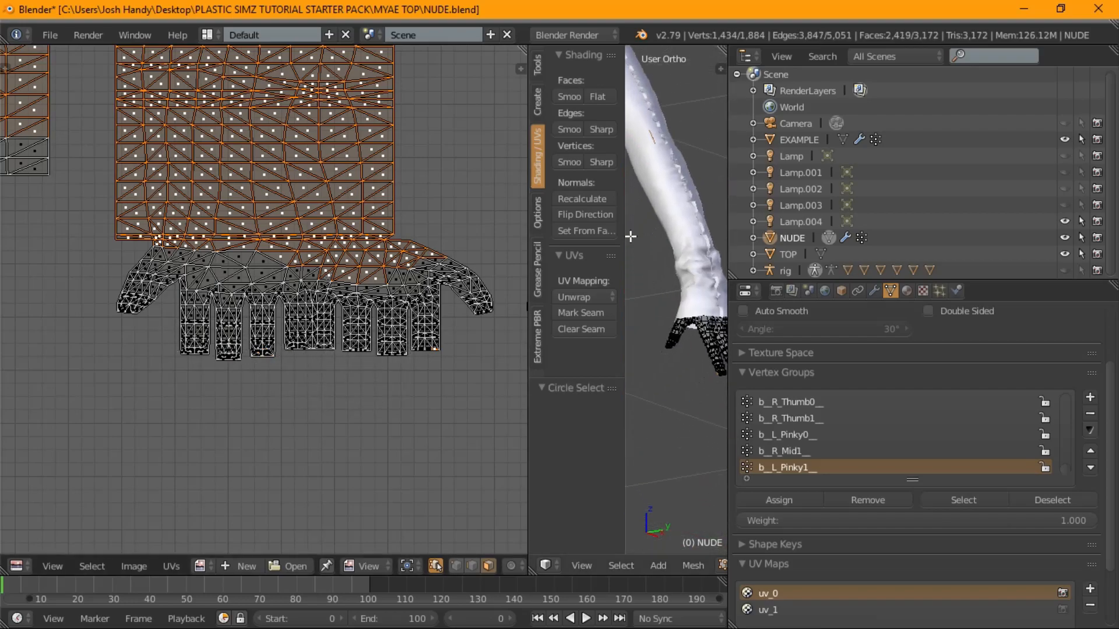
- Circle-deselect the leftover faces of the first hand and then the fingers and palm of the second hand
key(c)
mouse_move(415, 364)
middle_down()
mouse_move(449, 289)
mouse_move(401, 310)
mouse_move(434, 292)
mouse_move(282, 298)
mouse_move(292, 235)
mouse_move(204, 327)
middle_up()
right_click(250, 211)
scroll(300, 229, down, 2)
scroll(198, 350, up, 2)
key(c)
mouse_move(182, 364)
middle_down()
mouse_move(169, 323)
mouse_move(181, 320)
mouse_move(230, 338)
mouse_move(236, 402)
mouse_move(262, 327)
mouse_move(396, 341)
mouse_move(502, 329)
mouse_move(403, 396)
mouse_move(347, 267)
middle_up()
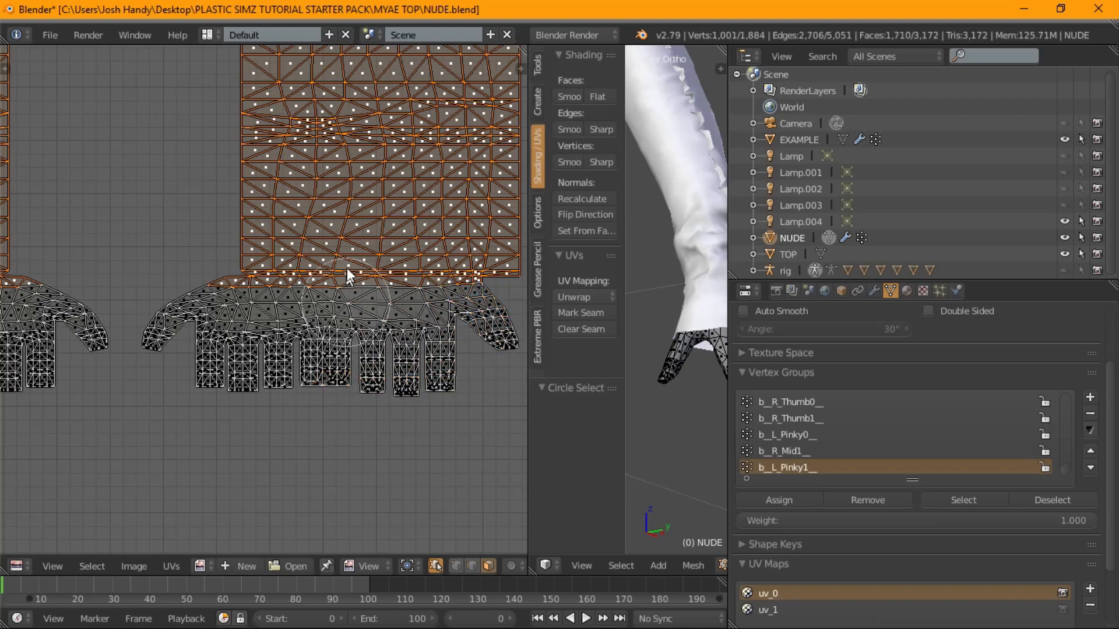
key(Escape)
- Narrow the UV editor and circle-deselect the exposed faces at the front of the neck in the torso UVs
scroll(344, 213, down, 7)
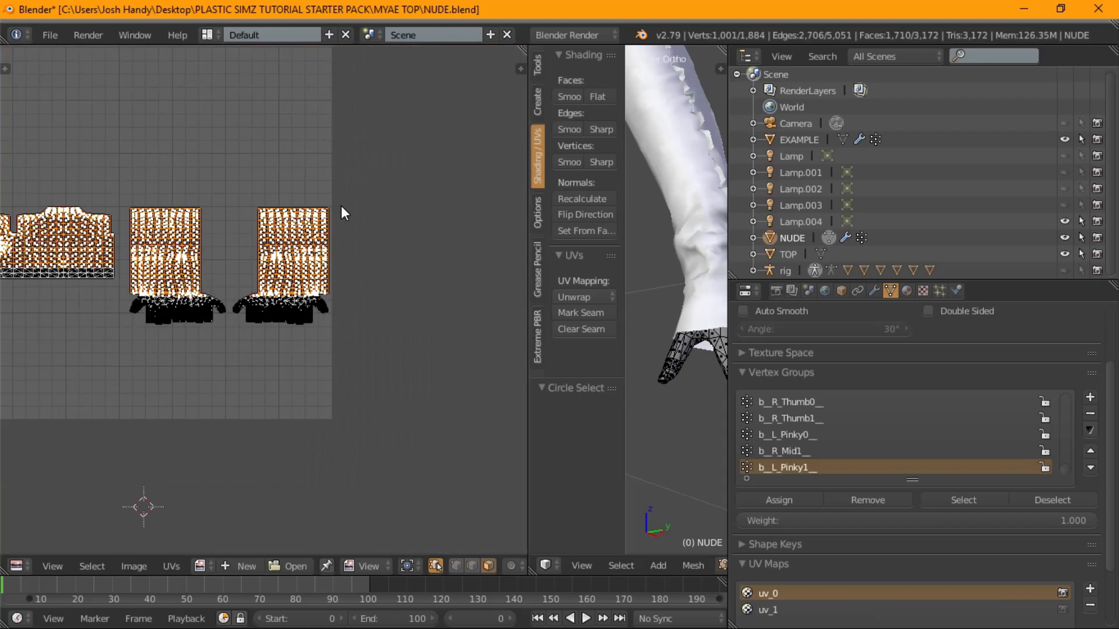
middle_drag(344, 213, 391, 234)
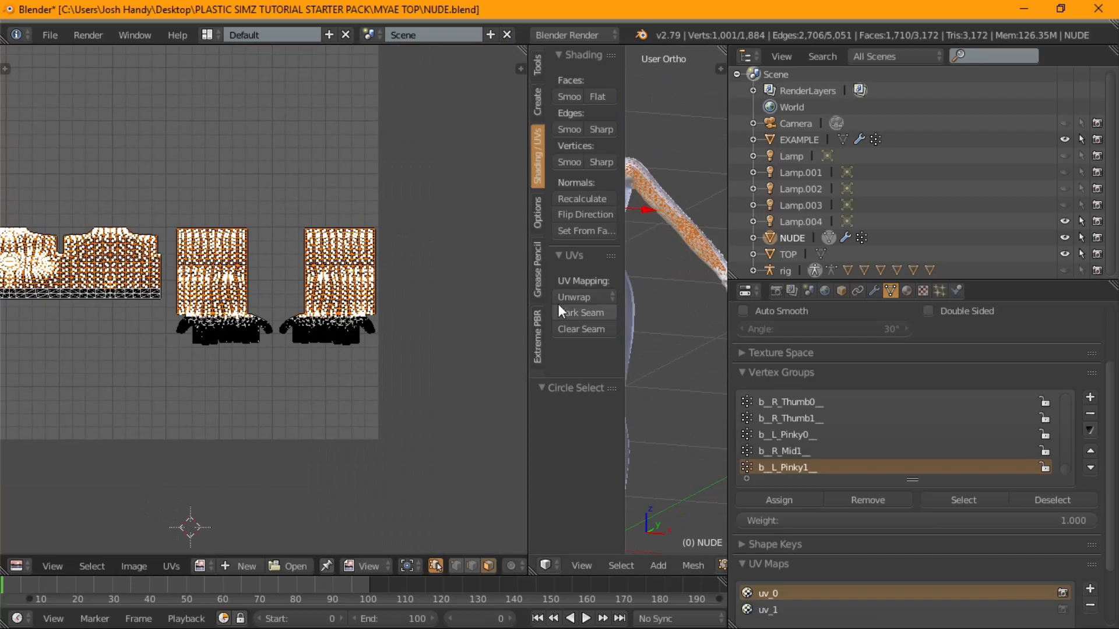
drag(527, 301, 221, 300)
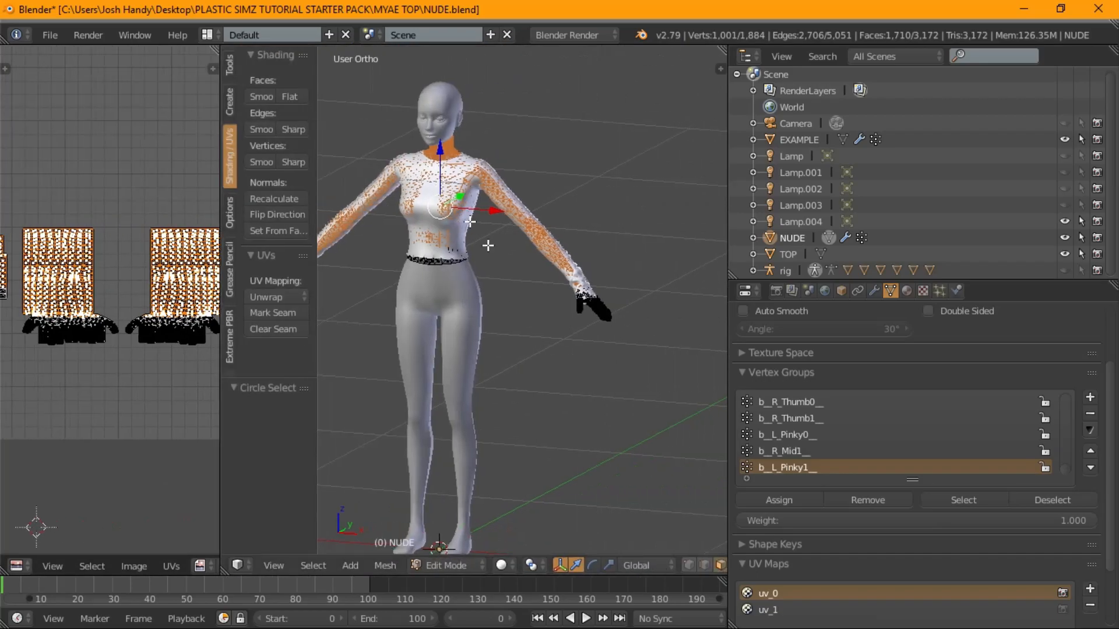
scroll(469, 221, up, 7)
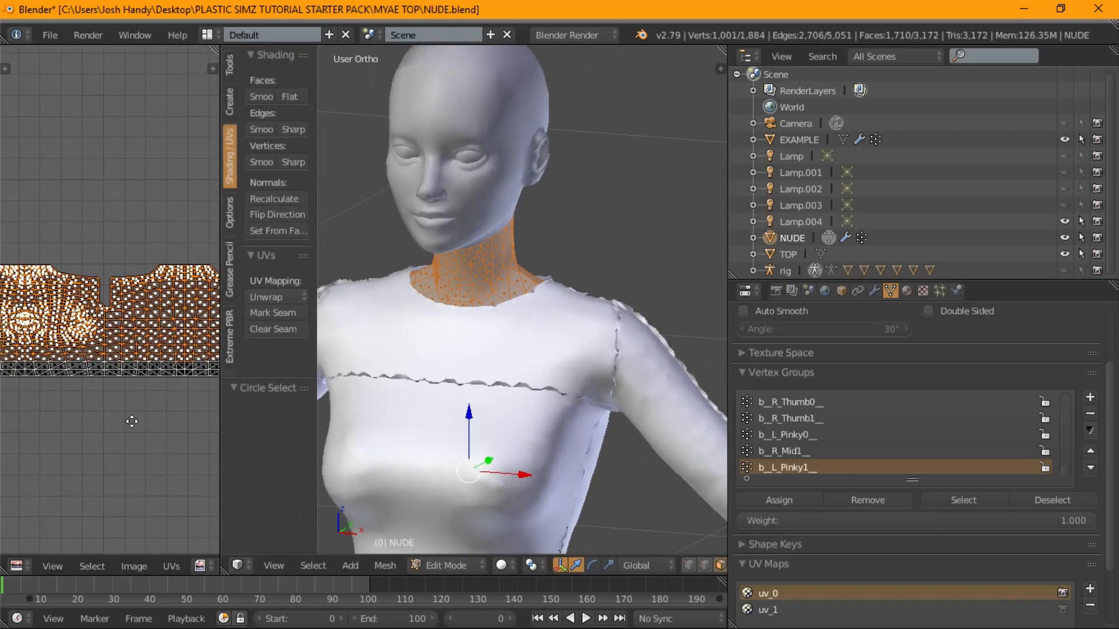
click(16, 446)
scroll(149, 396, up, 5)
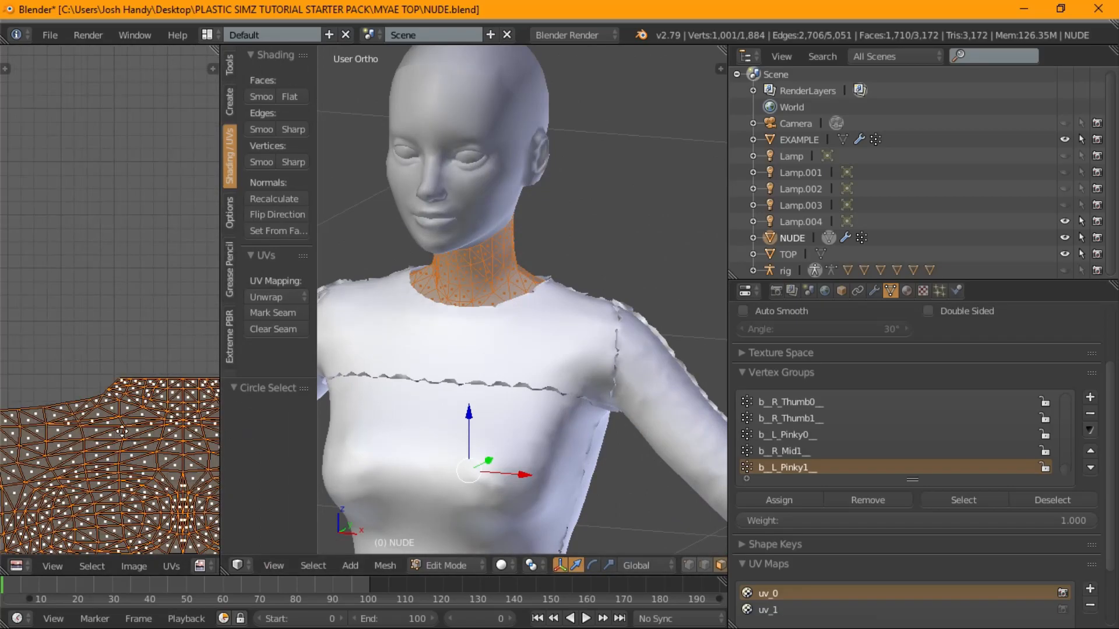
key(c)
mouse_move(68, 204)
middle_down()
mouse_move(72, 246)
mouse_move(13, 244)
mouse_move(8, 229)
middle_up()
scroll(8, 229, up, 2)
middle_drag(127, 243, 79, 257)
right_click(86, 255)
scroll(120, 254, down, 2)
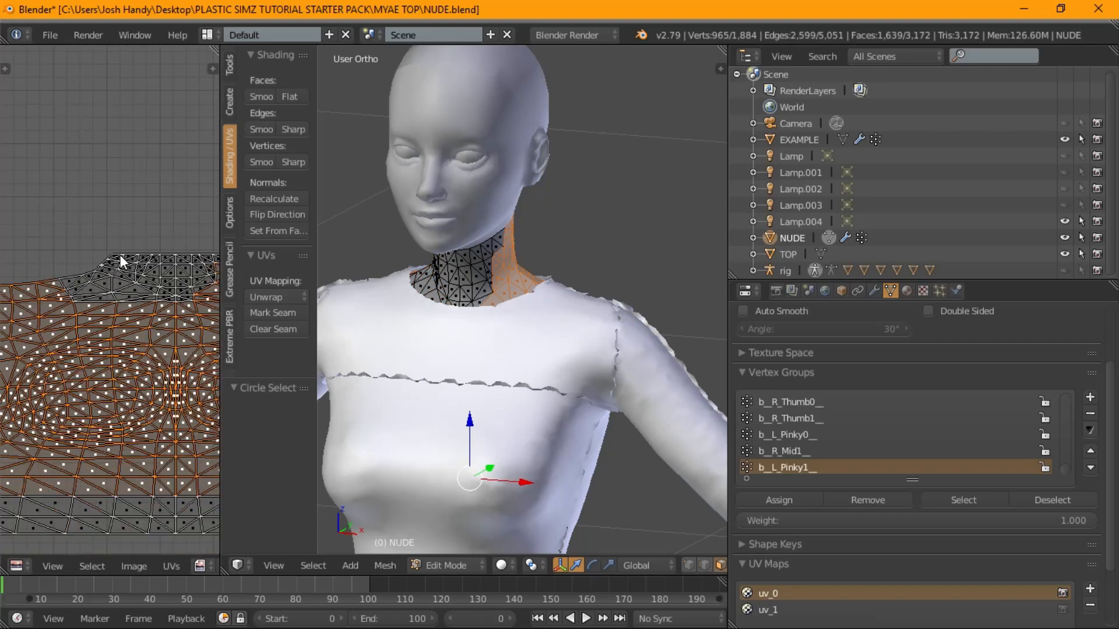
- Circle-deselect the remaining front neckline faces and the exposed faces on the back of the neck
key(c)
middle_drag(92, 266, 143, 271)
right_click(146, 272)
scroll(146, 272, down, 3)
middle_drag(502, 250, 645, 264)
key(c)
middle_drag(508, 159, 510, 173)
right_click(510, 173)
- Circle-deselect the back neckline faces in the back torso UVs down to the top's collar
scroll(113, 308, up, 4)
key(c)
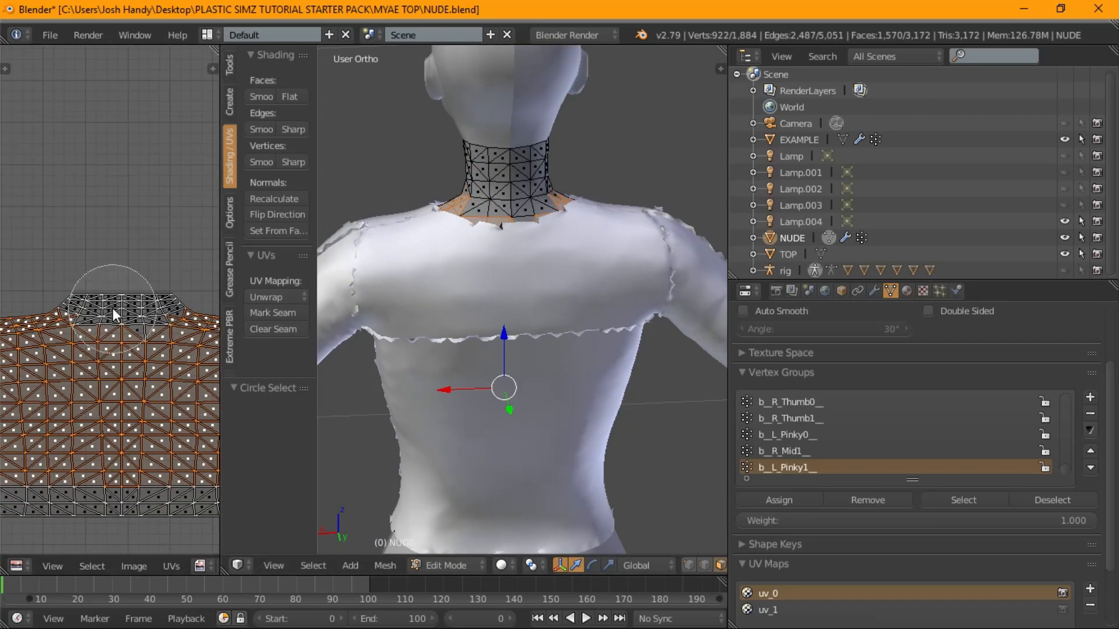
mouse_move(121, 295)
middle_down()
mouse_move(93, 283)
mouse_move(155, 278)
middle_up()
right_click(160, 281)
scroll(690, 239, down, 2)
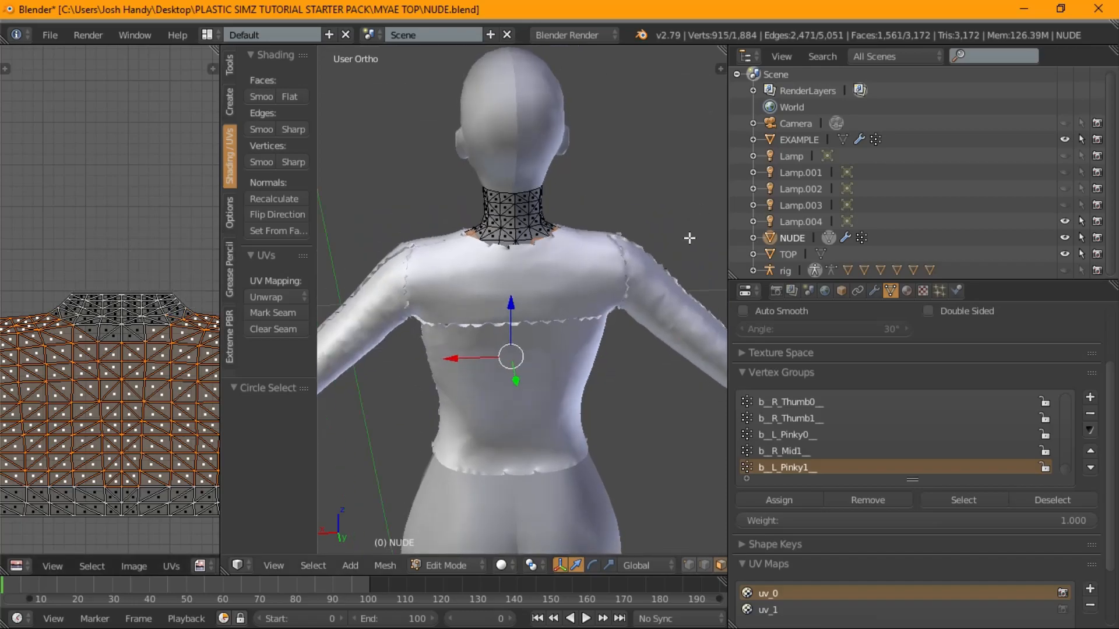
middle_drag(690, 238, 688, 274)
key(c)
mouse_move(160, 287)
middle_down()
mouse_move(172, 291)
mouse_move(74, 305)
middle_up()
right_click(82, 292)
- Hide the EXAMPLE mesh, delete NUDE's selected faces covered by the top, and leave Edit Mode
middle_drag(572, 274, 337, 135)
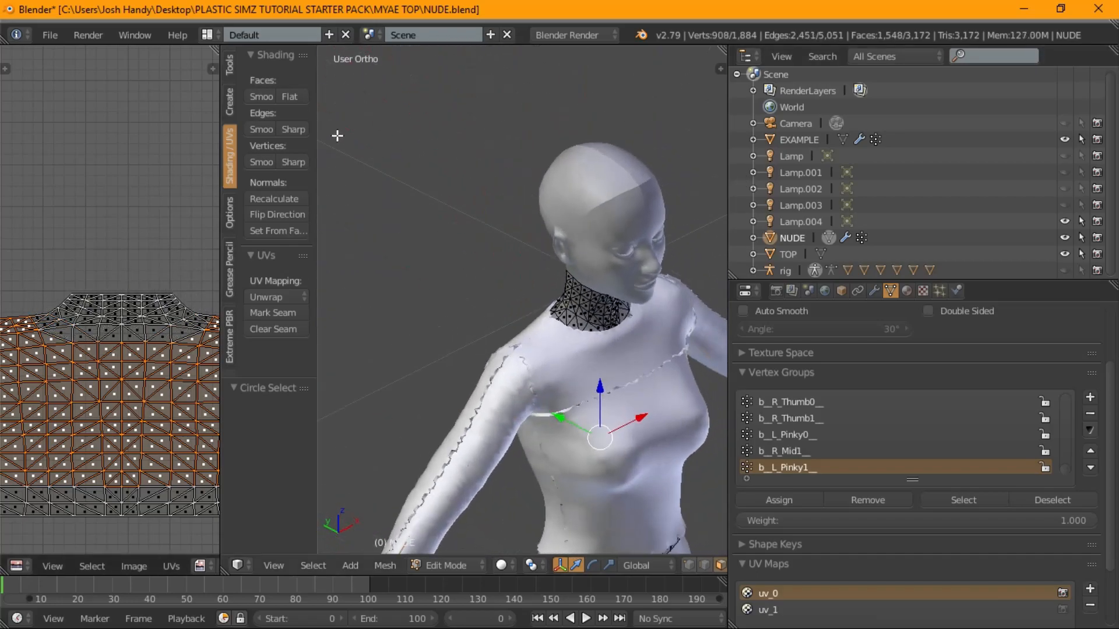
click(1064, 140)
middle_drag(618, 297, 658, 112)
scroll(594, 262, down, 2)
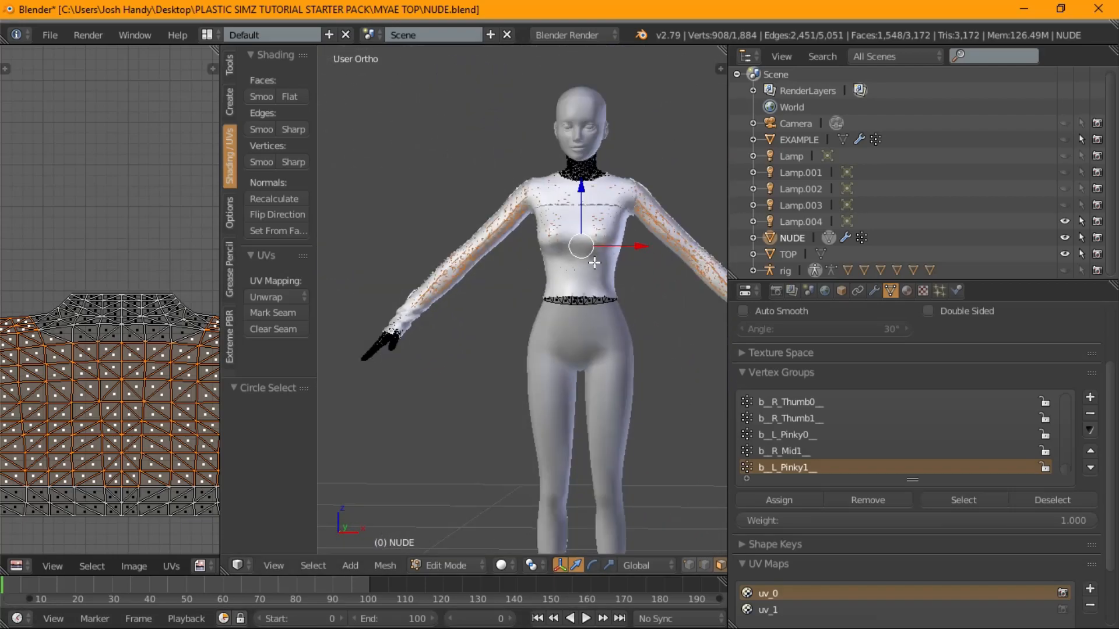
key(x)
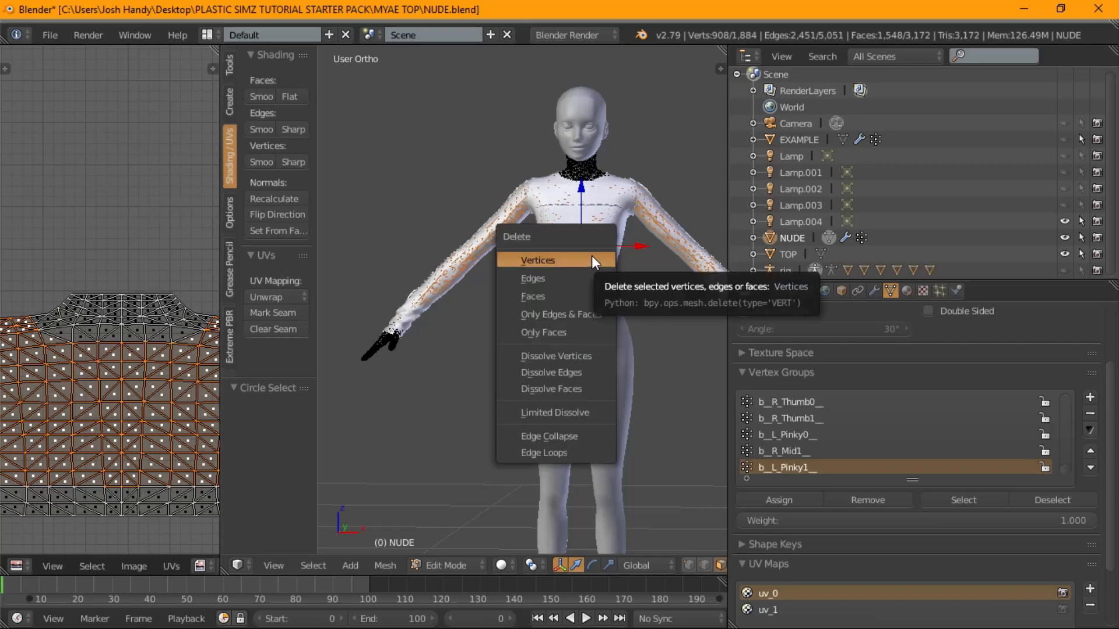
click(568, 295)
key(Tab)
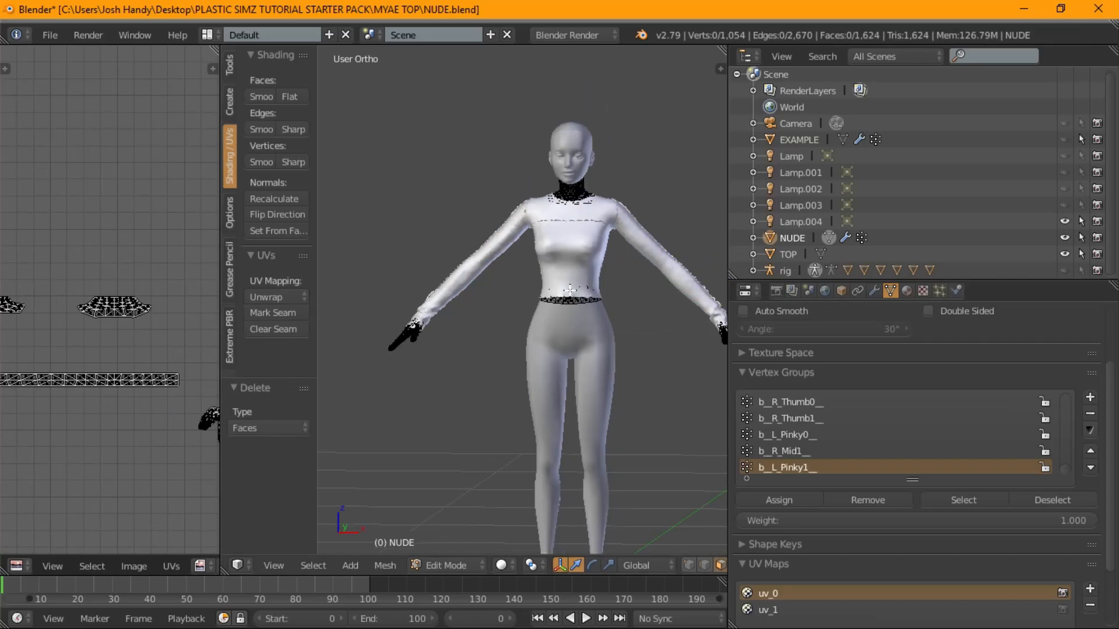
- Restore textured viewport shading and join TOP into NUDE with NUDE as the active object
click(792, 254)
click(519, 565)
click(559, 492)
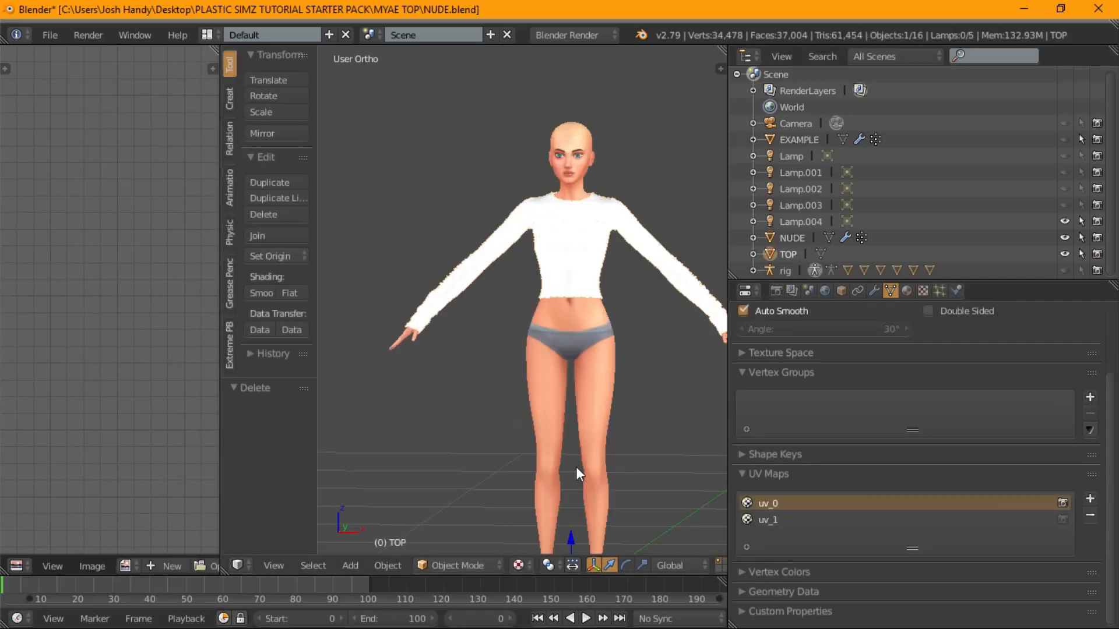
ctrl+click(795, 237)
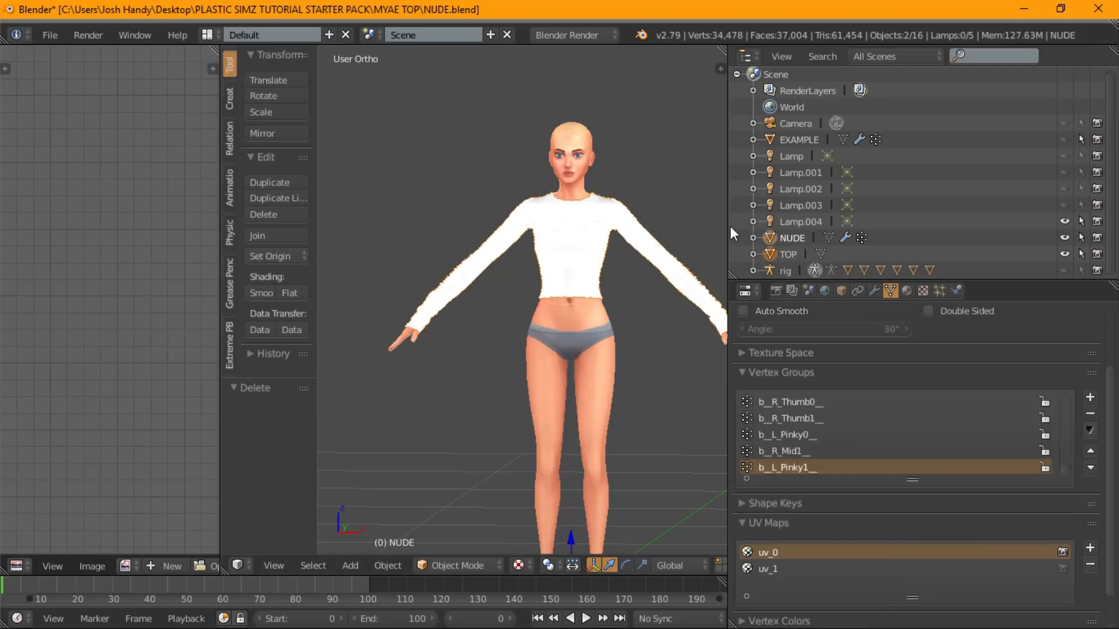
click(283, 238)
- Widen the UV editor and show all UVs of the joined NUDE mesh selected in Edit Mode
drag(227, 247, 621, 243)
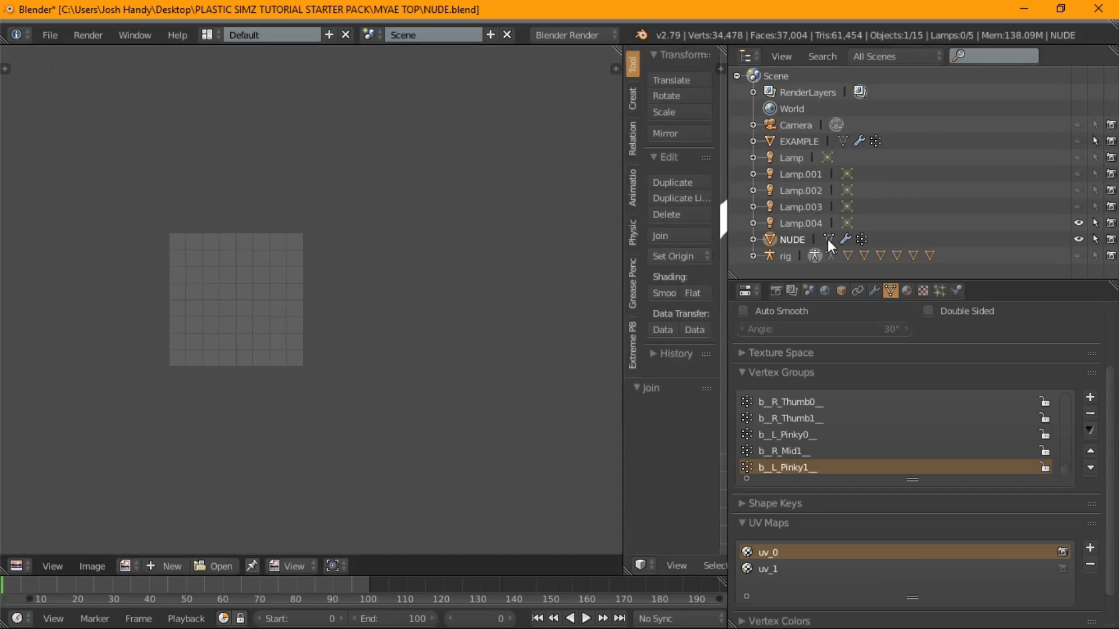
key(Tab)
scroll(187, 233, up, 2)
scroll(191, 228, down, 3)
scroll(411, 339, down, 1)
key(a)
key(a)
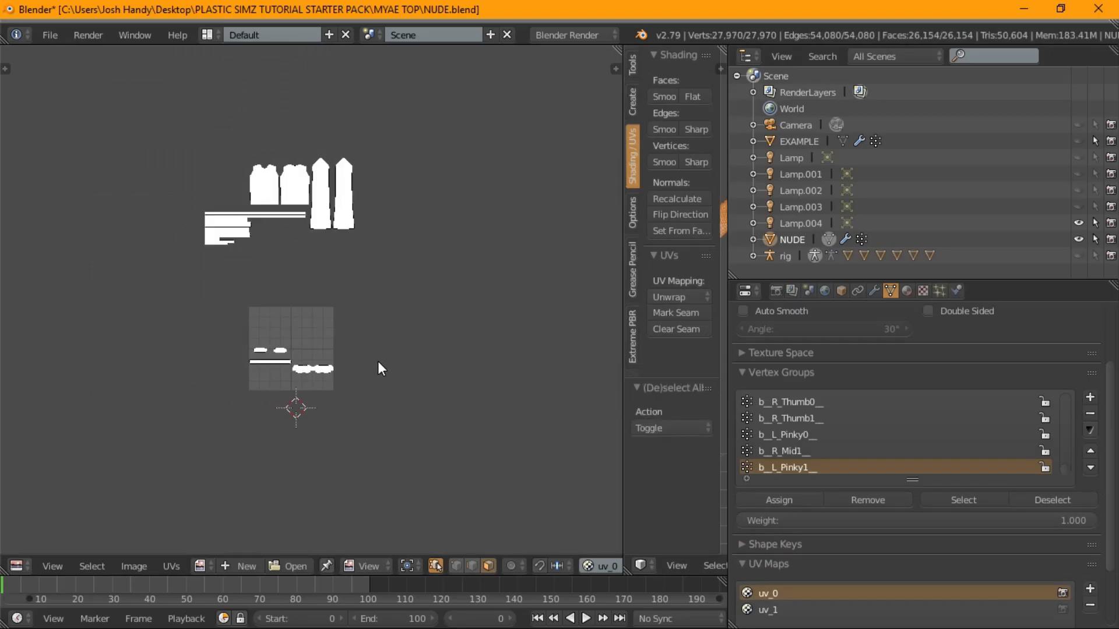
- Switch to File Explorer's MYAE TOP window, open the starter pack's TEMPLETES folder and enlarge its image thumbnails
key(super)
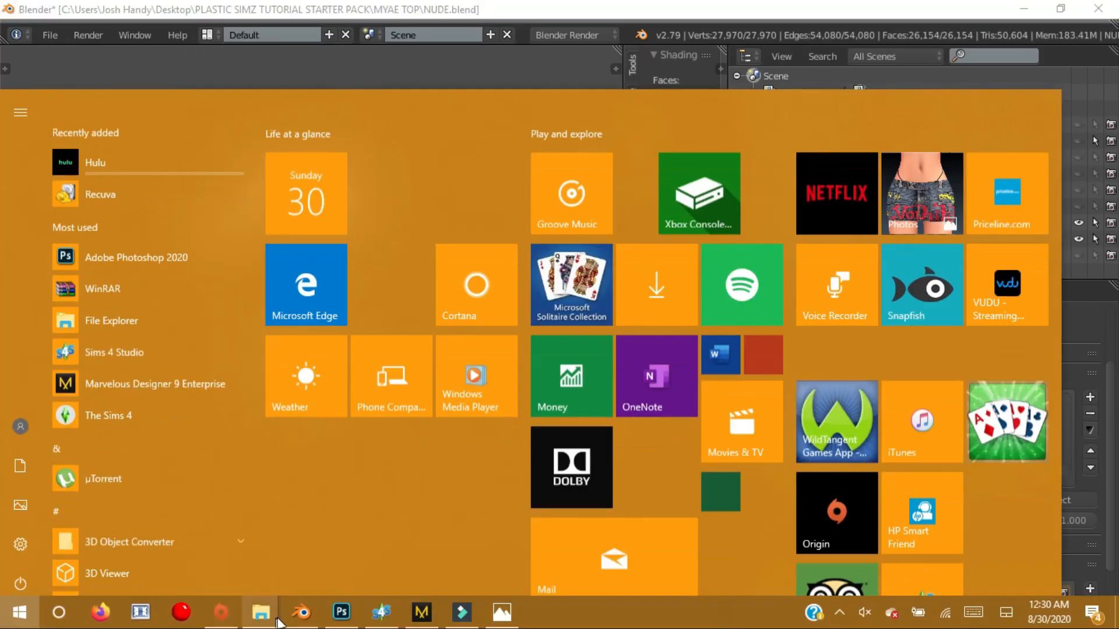
mouse_move(260, 612)
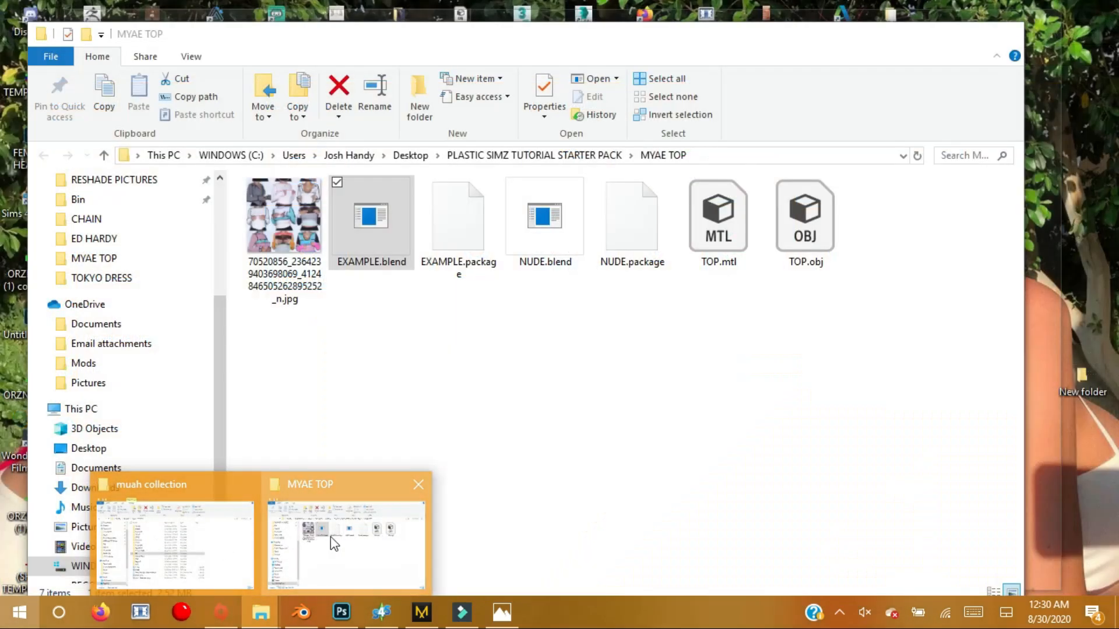
click(347, 537)
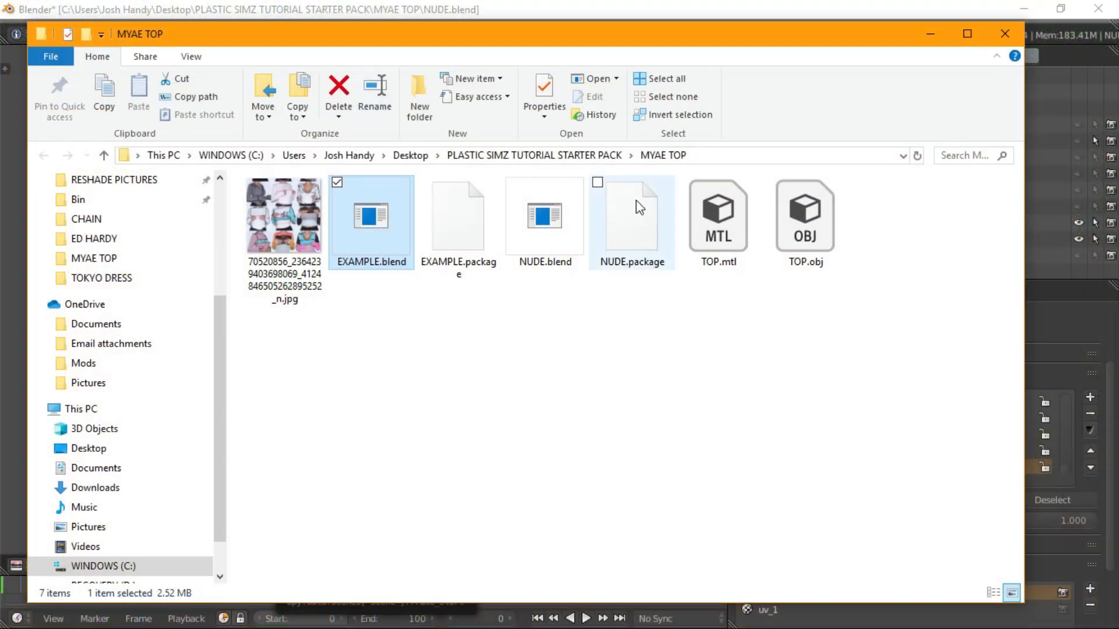
click(565, 157)
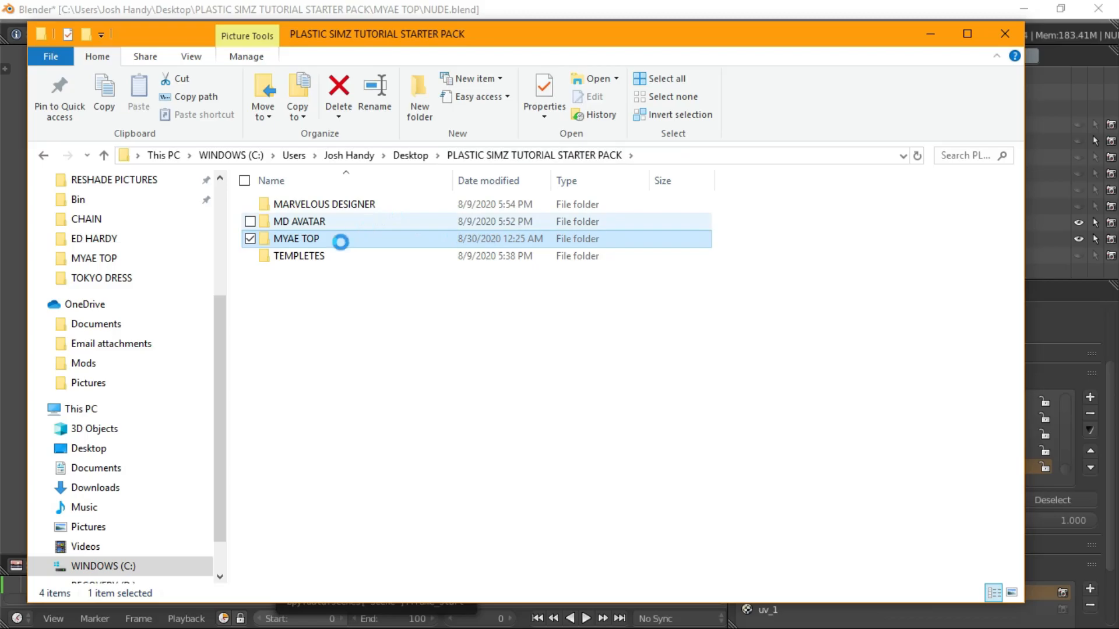
double_click(298, 256)
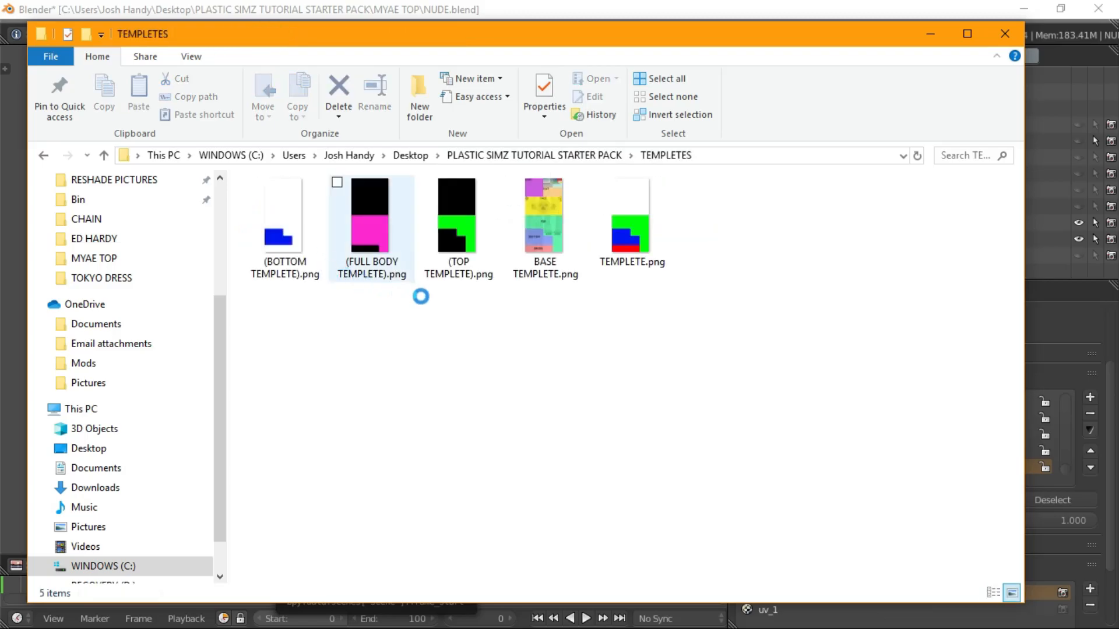
ctrl+scroll(420, 297, up, 2)
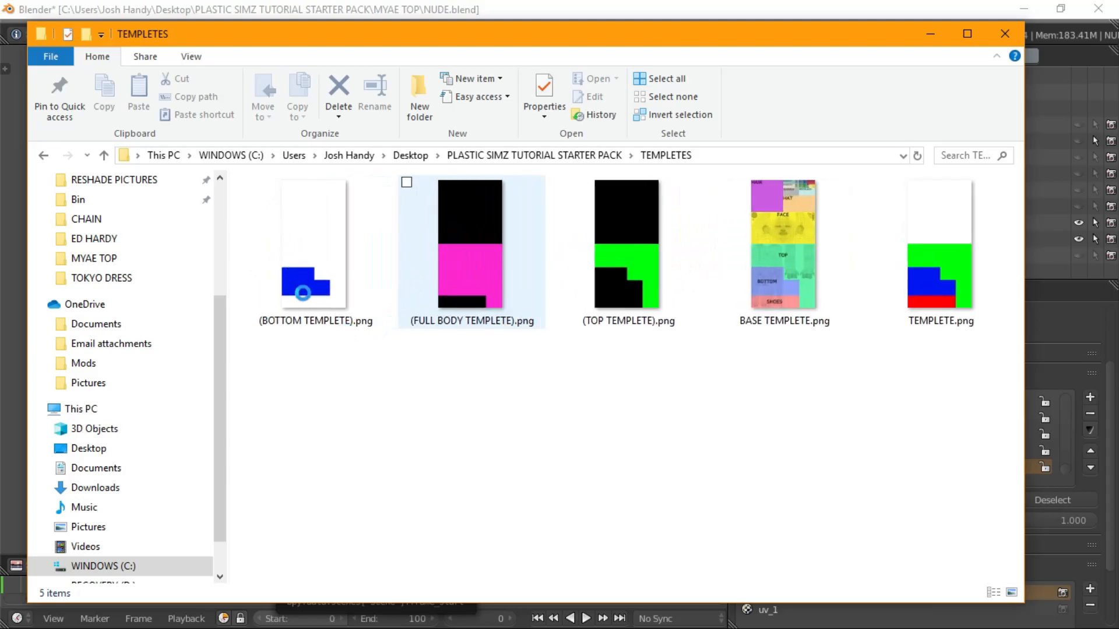
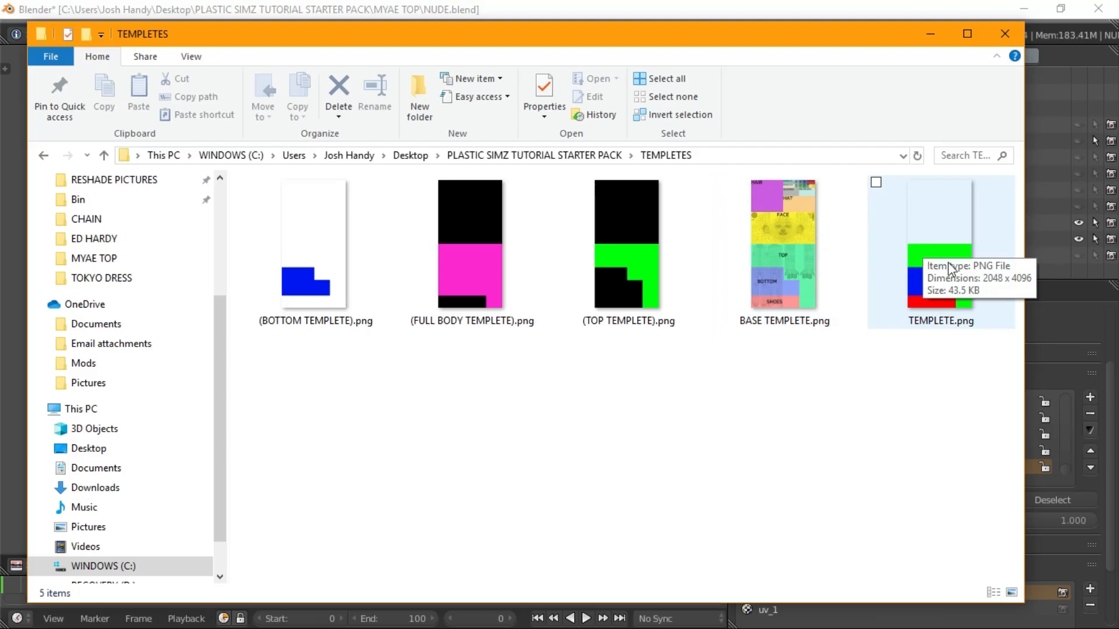
- Load (TOP TEMPLETE).png from the TEMPLETES folder into Blender's UV editor as the background image
drag(248, 36, 423, 1)
click(1062, 7)
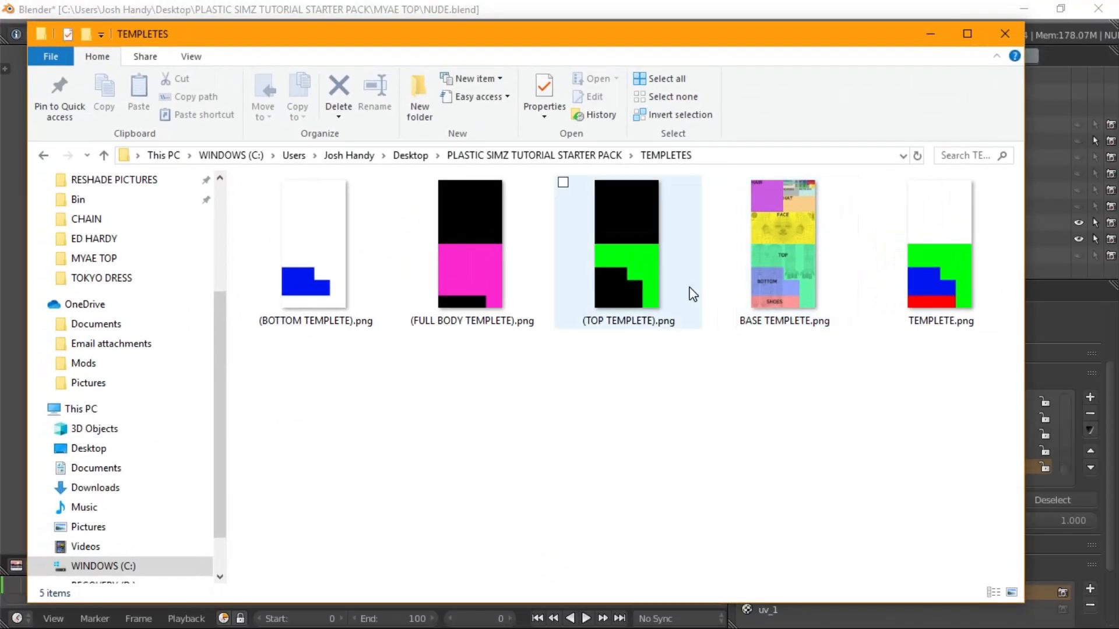
drag(27, 98, 281, 97)
drag(968, 242, 236, 270)
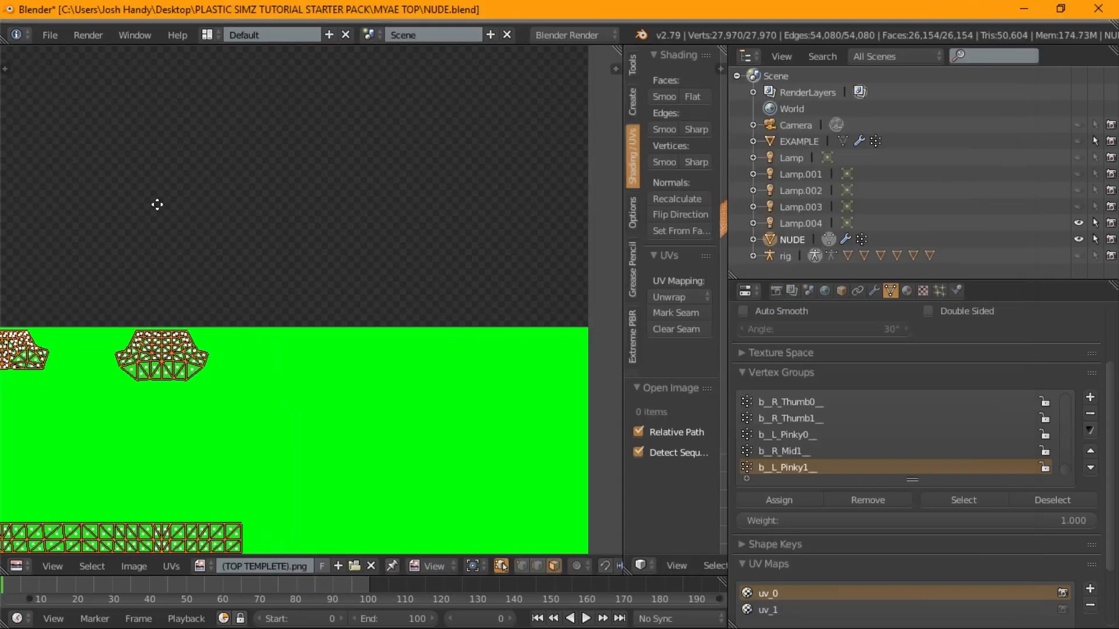
- Box-deselect the body's UV islands on the template, leaving only the top's UV islands selected
key(v)
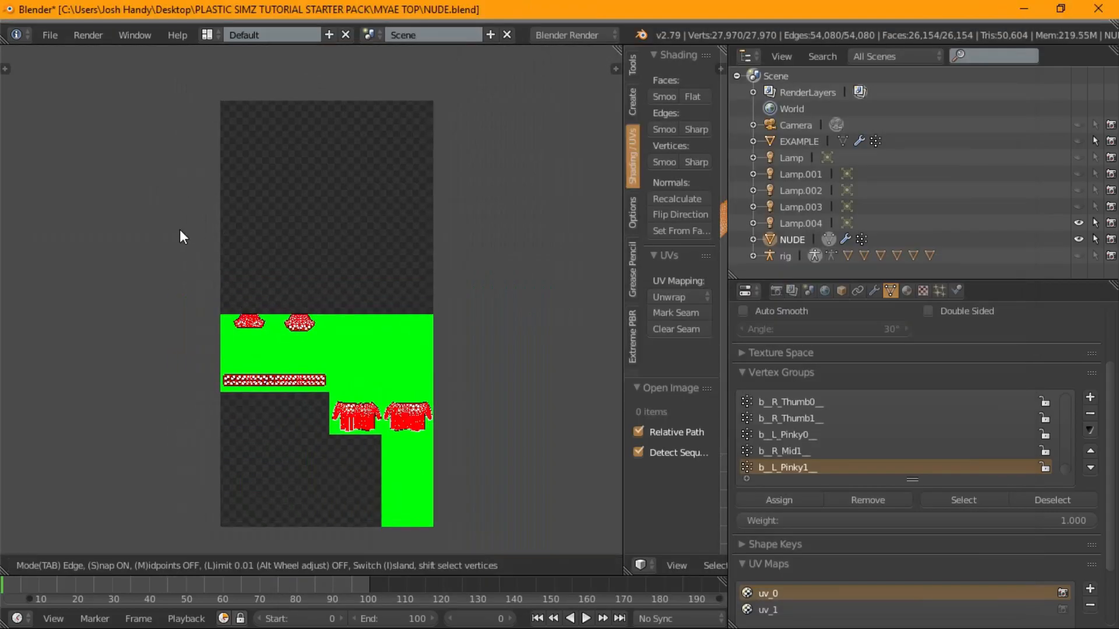
key(Escape)
key(b)
middle_drag(142, 232, 433, 434)
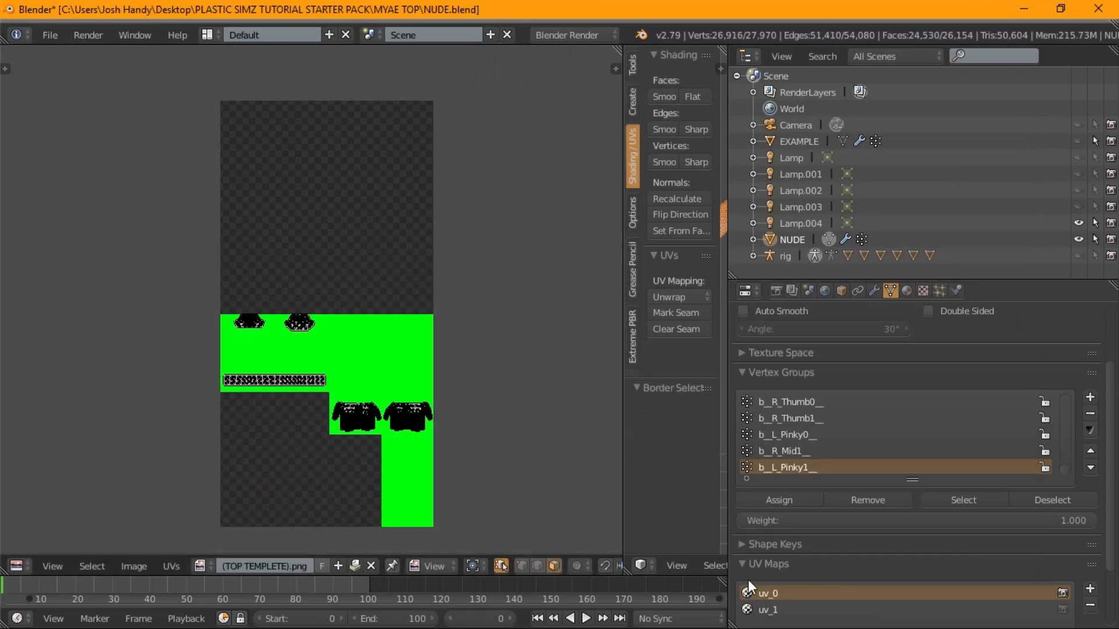
scroll(431, 429, down, 3)
key(b)
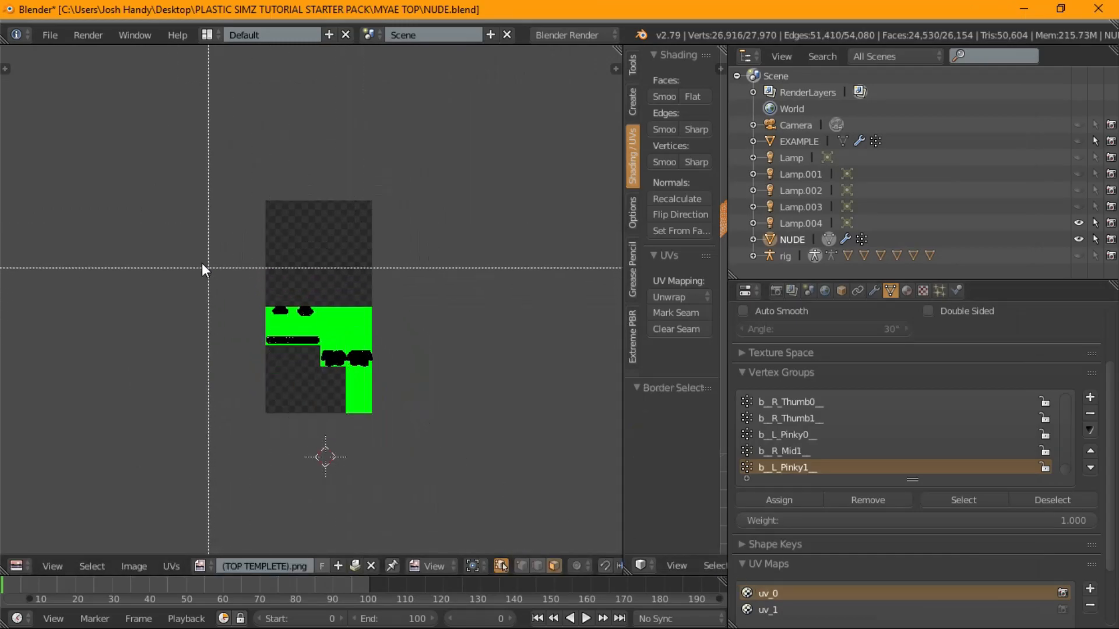
drag(221, 233, 288, 409)
scroll(291, 367, down, 3)
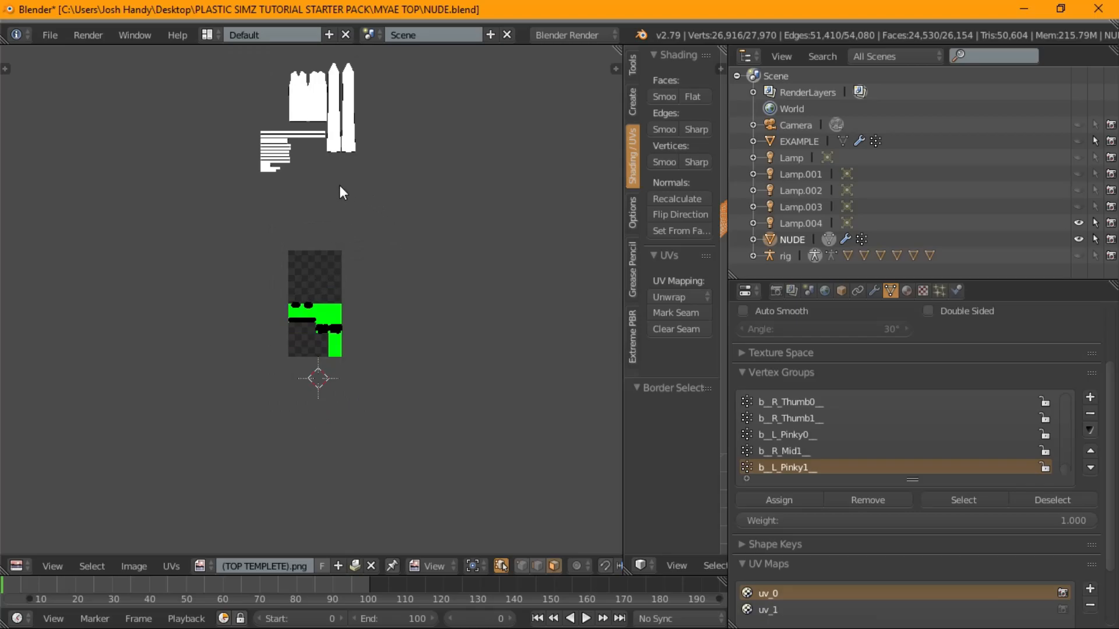
- Scale the top's UV islands by 2 along X and move them down beside the template's lower half
key(s)
key(x)
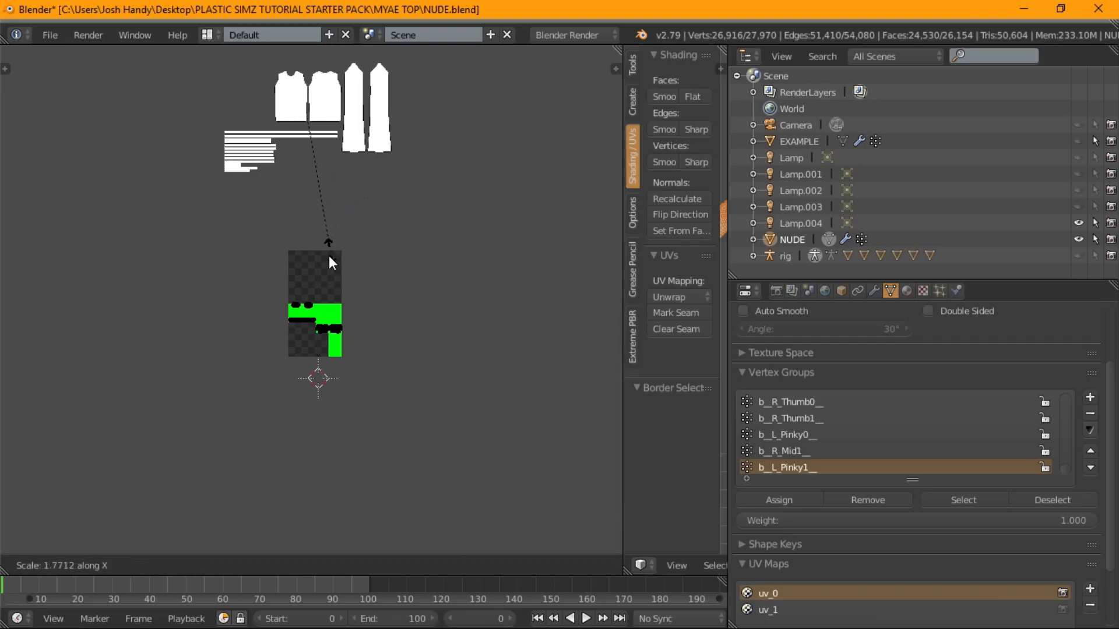
text(2)
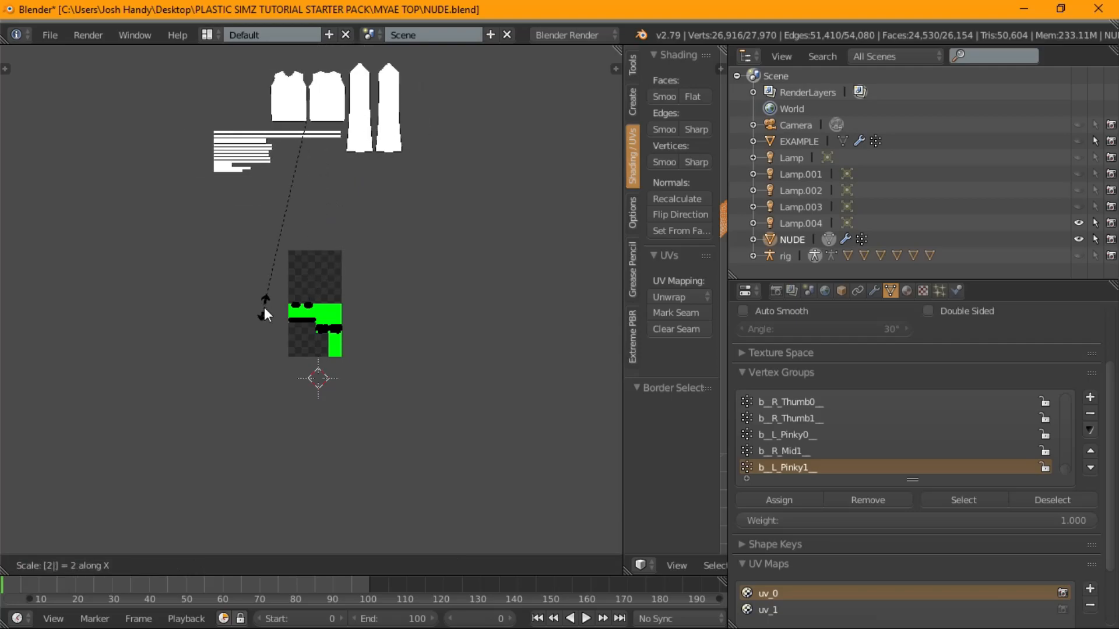
key(Return)
key(g)
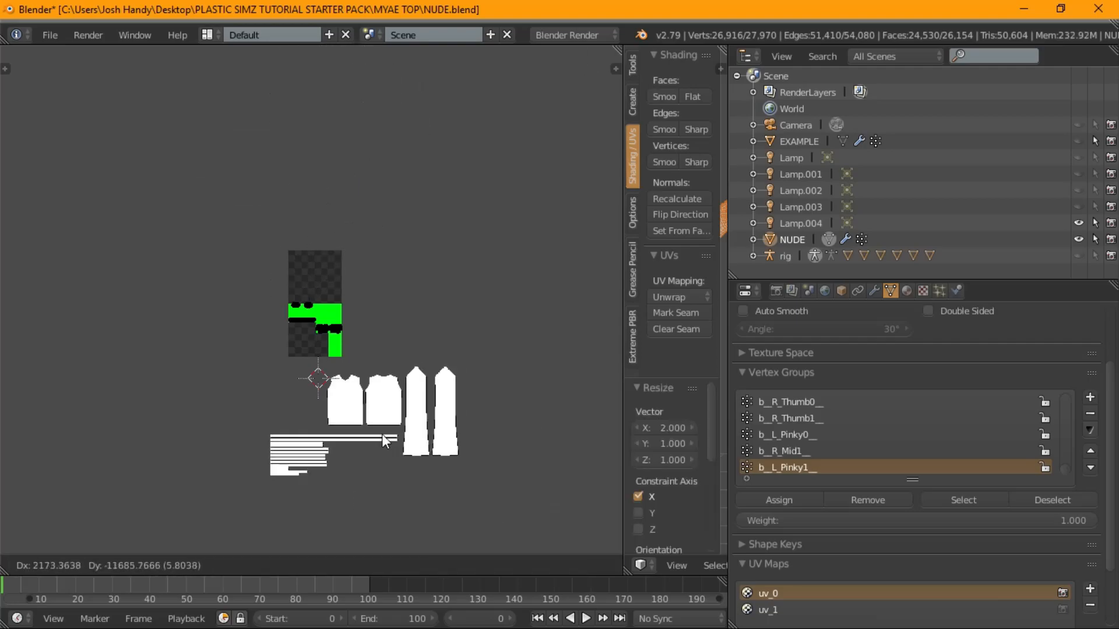
click(383, 438)
scroll(248, 269, up, 6)
middle_drag(248, 269, 263, 299)
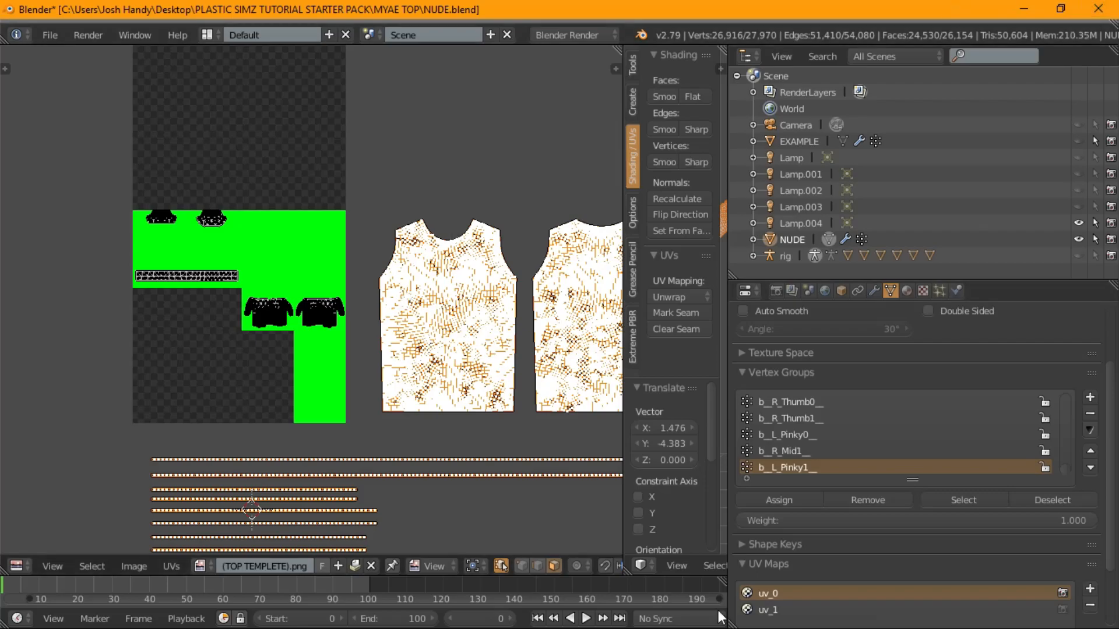
- Box-select only the front and back torso panels of the top and move them onto the template
key(a)
middle_drag(359, 221, 211, 198)
key(b)
drag(230, 137, 536, 411)
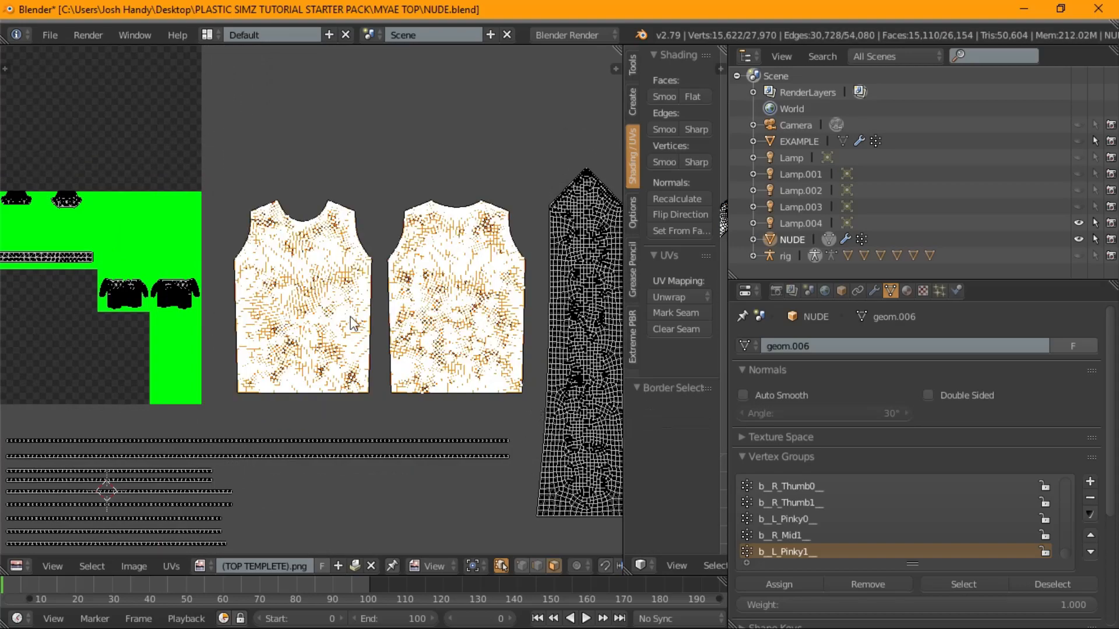
scroll(536, 405, down, 1)
key(g)
click(184, 273)
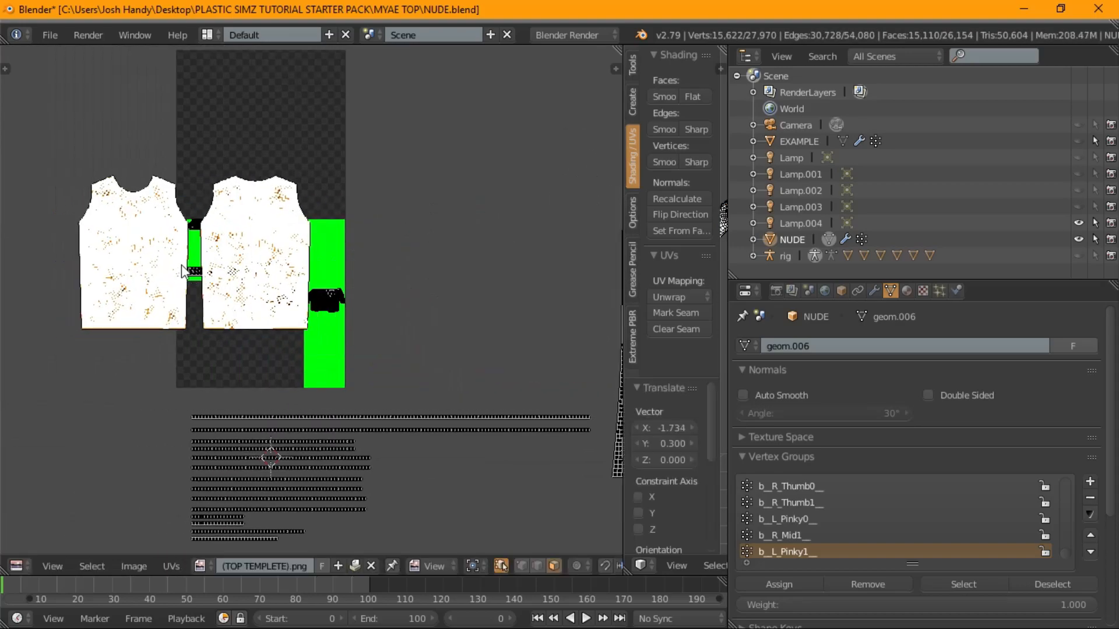
- Shrink the two torso panels to about 0.32, then again to about 0.74, over the template's green area
scroll(216, 269, up, 2)
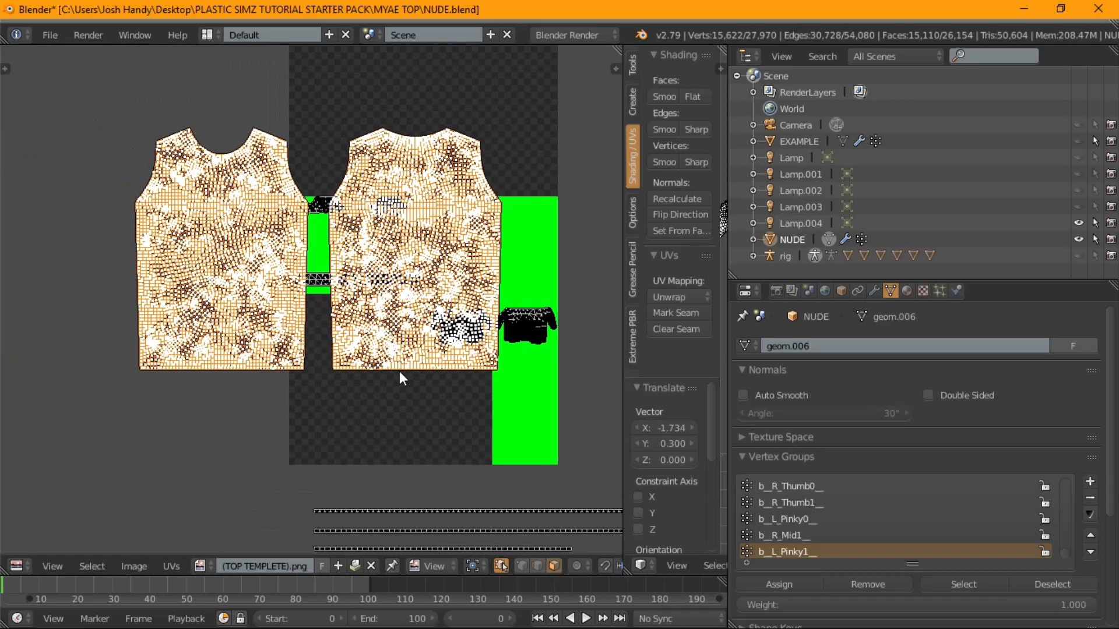
key(s)
click(337, 291)
scroll(337, 292, up, 3)
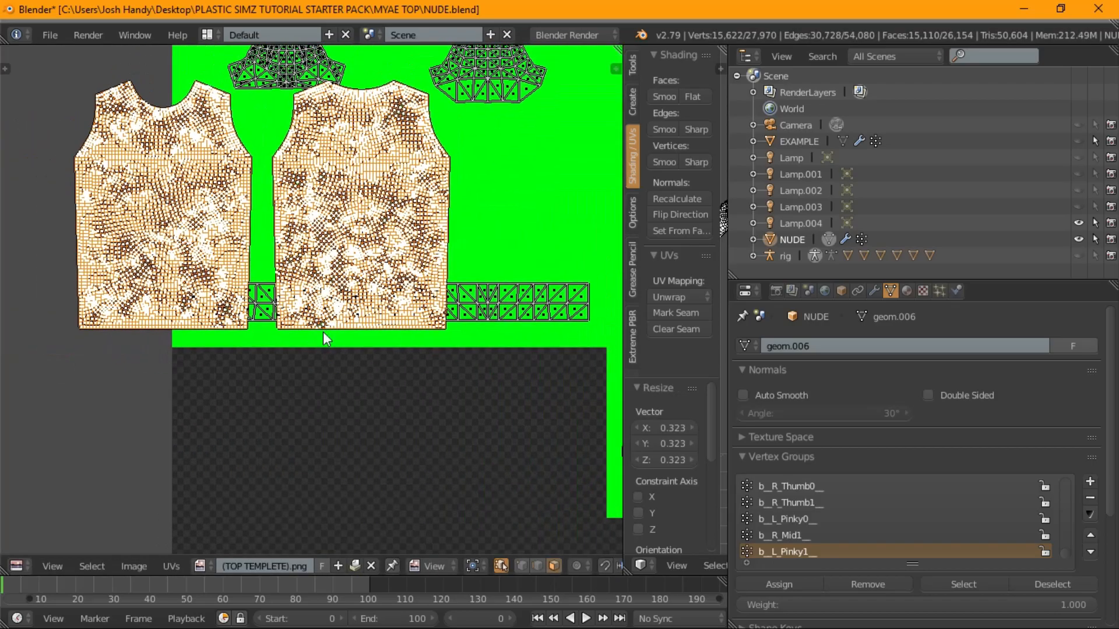
key(s)
click(359, 364)
scroll(359, 363, down, 2)
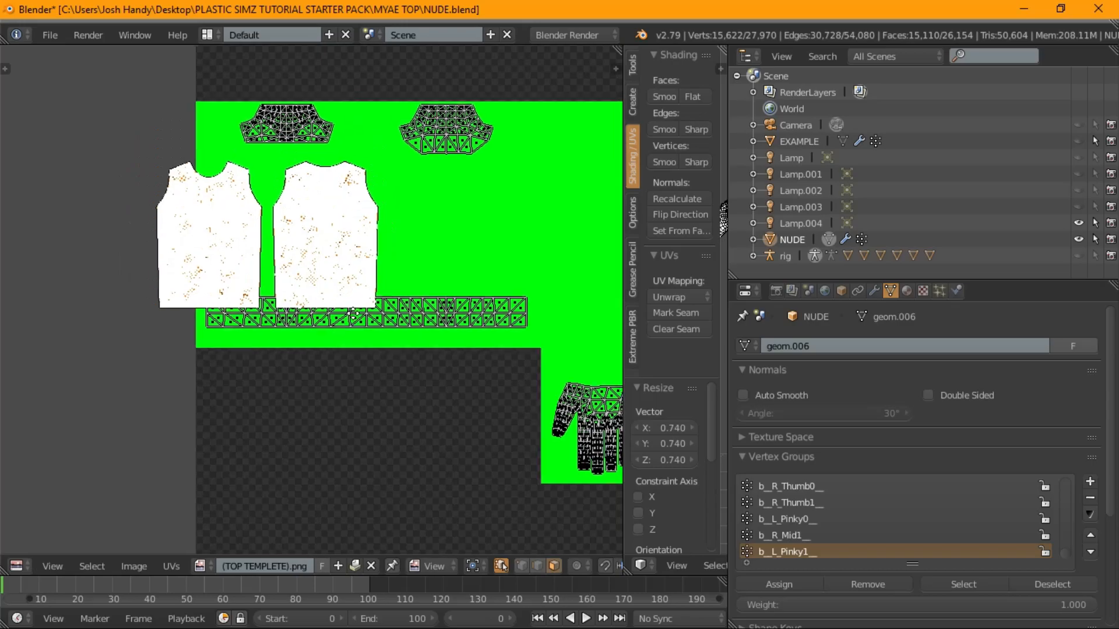
- Rotate the two torso panels by -90 degrees
key(r)
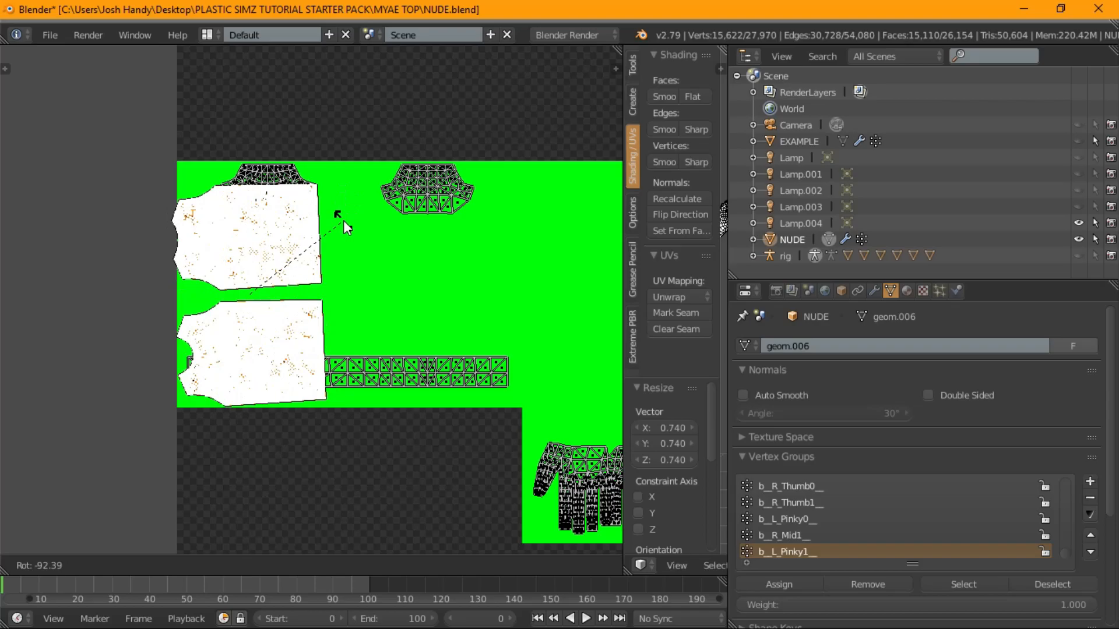
text(-90)
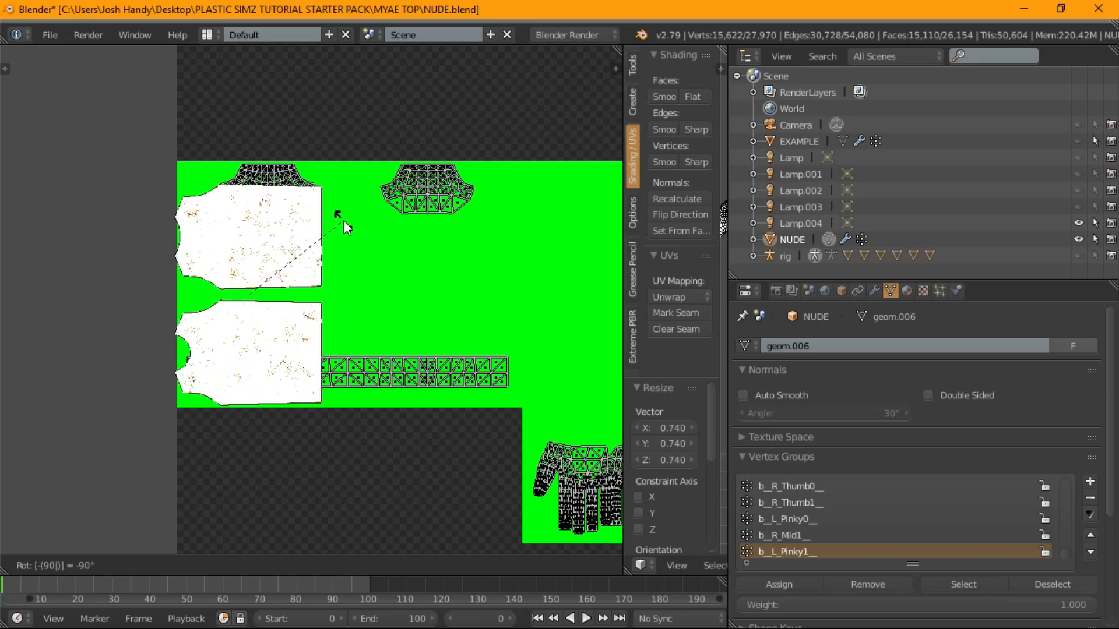
key(BackSpace)
key(BackSpace)
key(BackSpace)
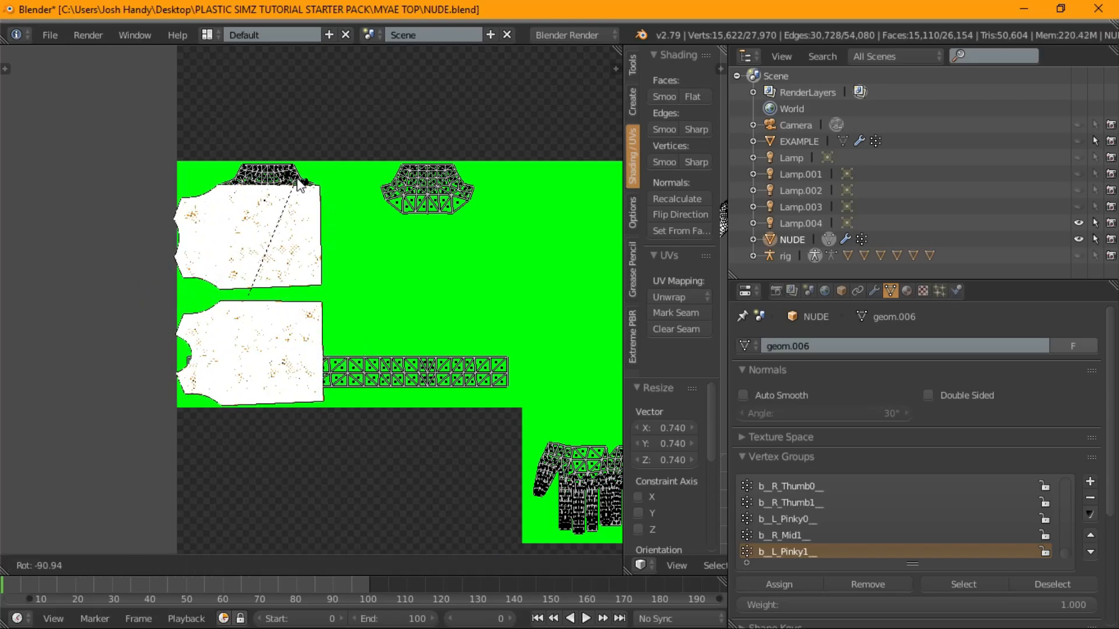
text(-90)
key(Return)
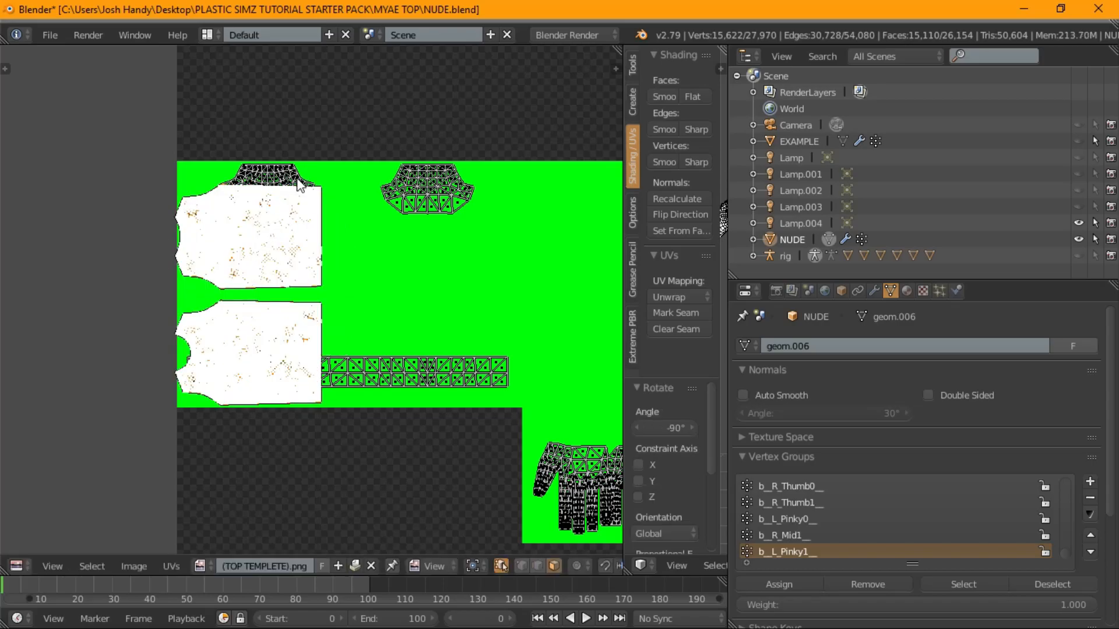
- Move the rotated torso panels up above the body's horizontal UV strip, keeping both panels selected
scroll(324, 332, up, 1)
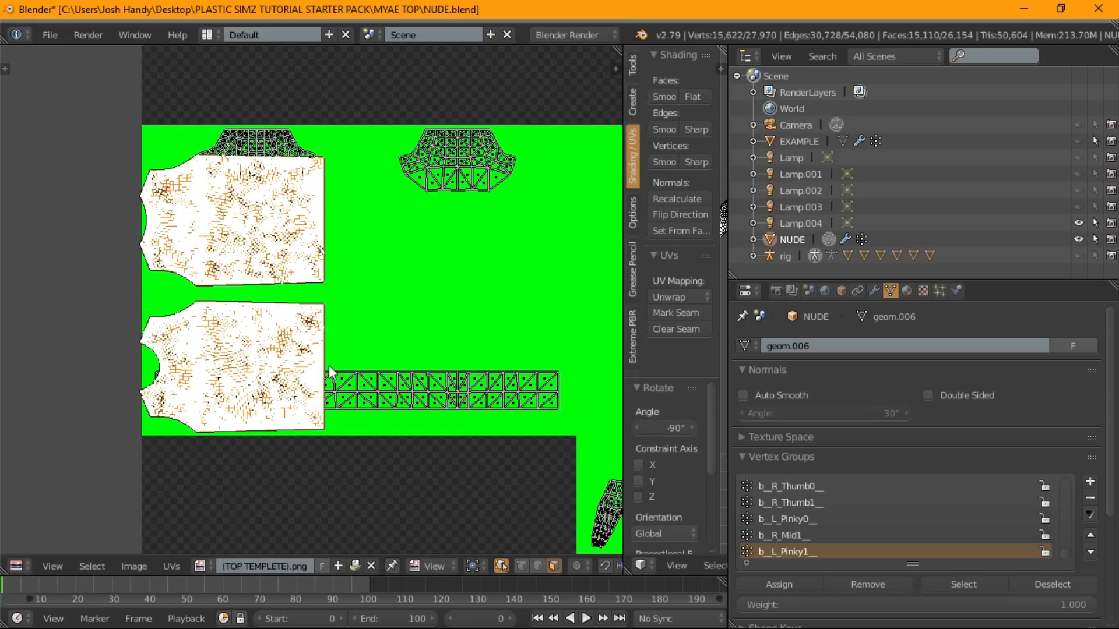
key(g)
click(375, 291)
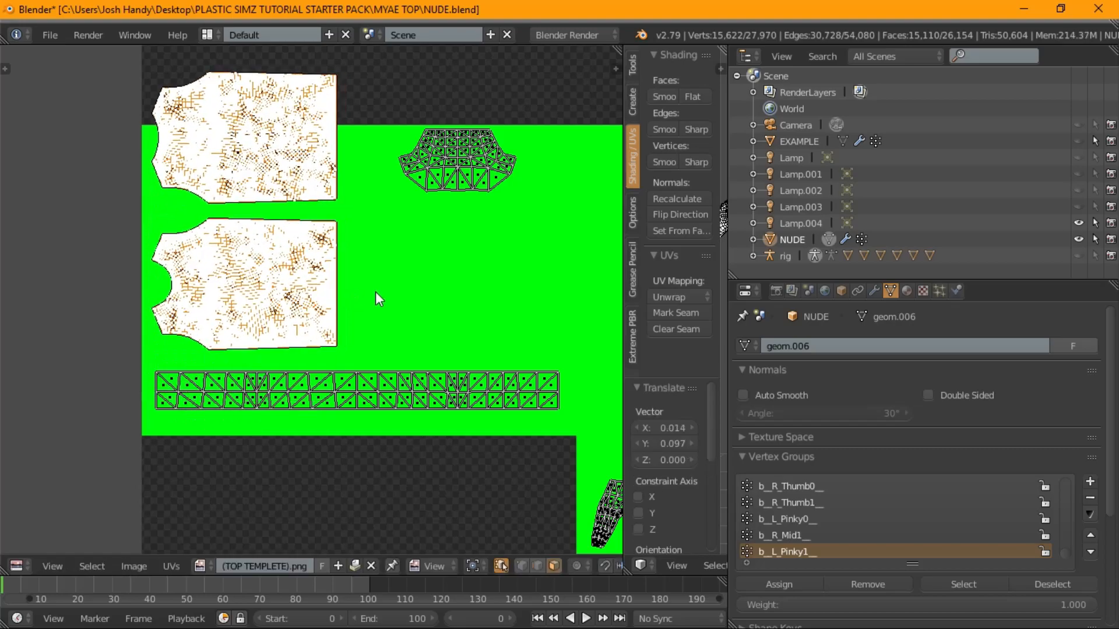
key(a)
key(ctrl+z)
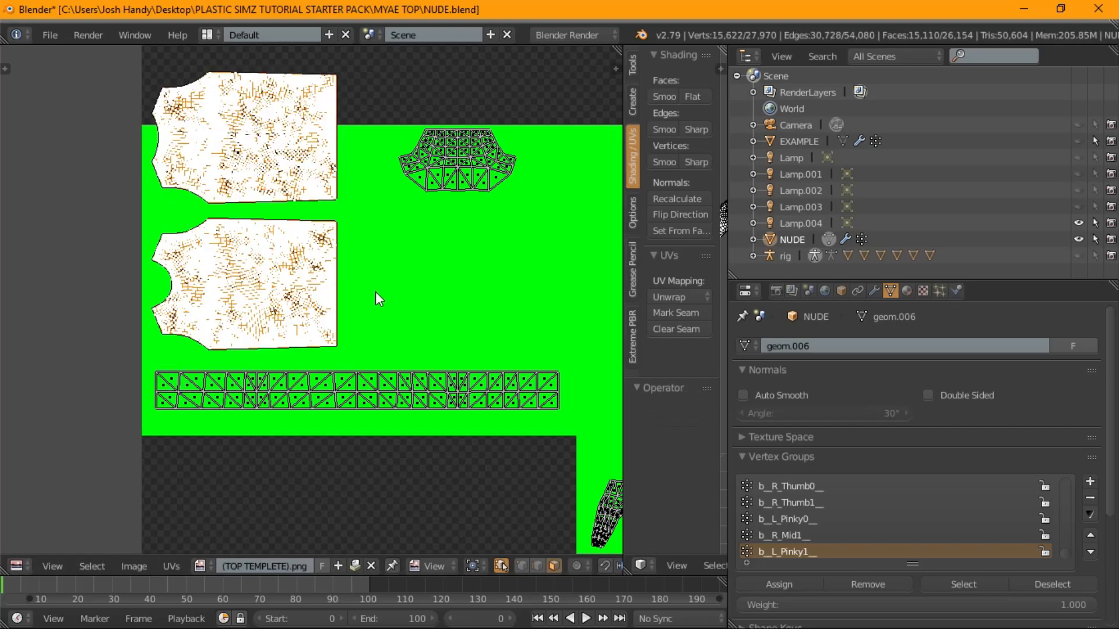
- Enlarge the torso panels by about 1.16, 1.08 and 1.04, shifting them clear of the horizontal UV strip after each scaling
key(s)
click(405, 291)
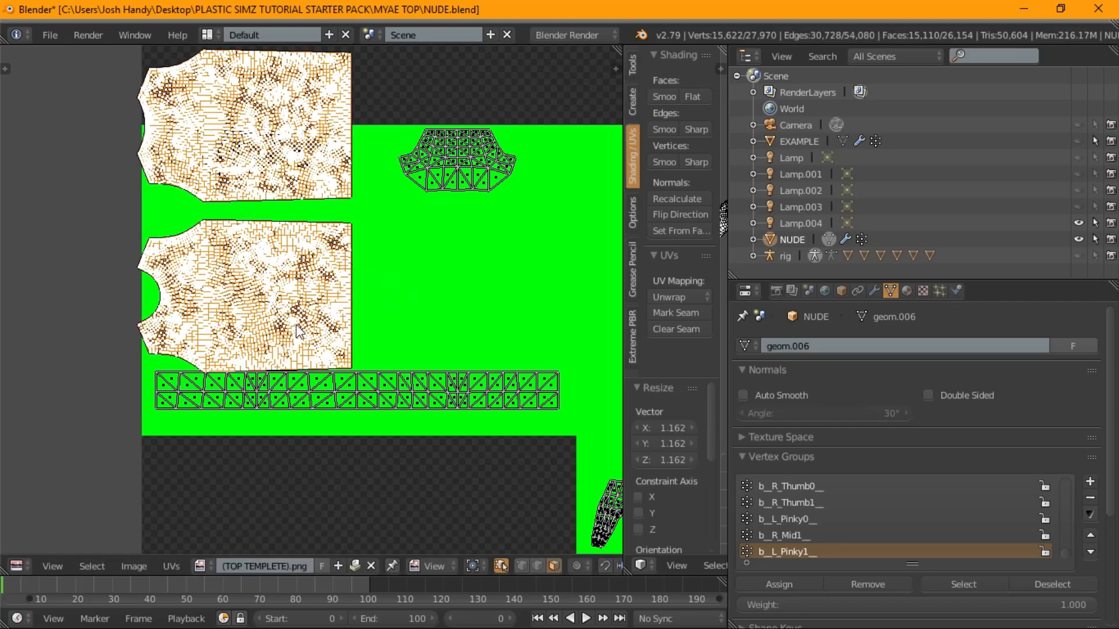
key(g)
click(336, 315)
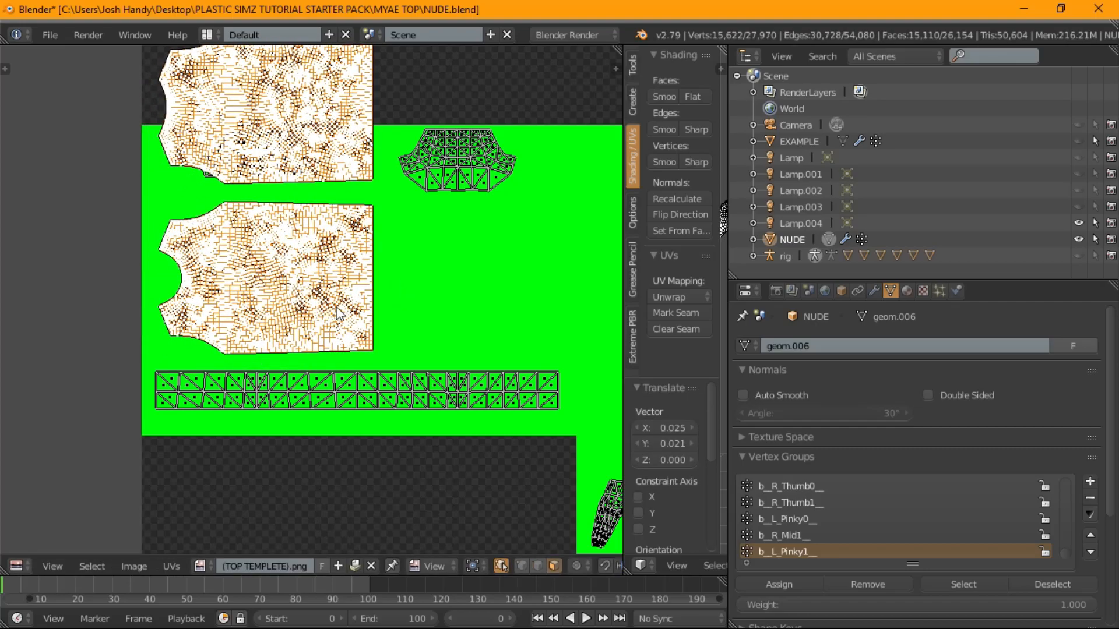
key(s)
click(355, 308)
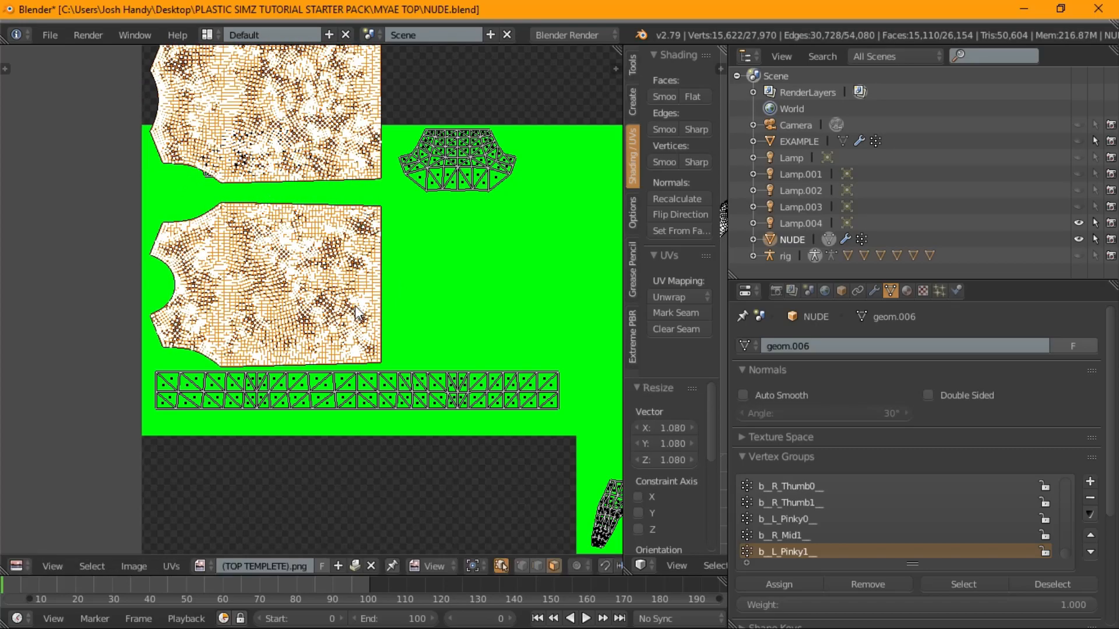
key(g)
click(355, 299)
key(s)
click(363, 302)
key(g)
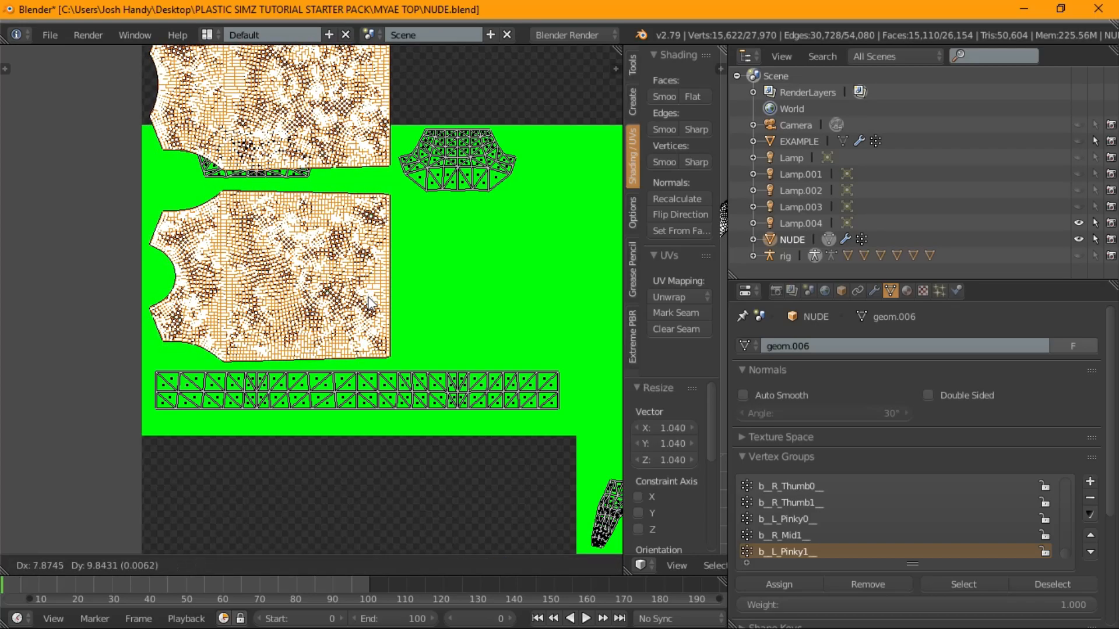
click(369, 297)
- Isolate the upper torso panel from the selection and move it beside the other torso panel over the template's green area
key(b)
drag(527, 400, 141, 197)
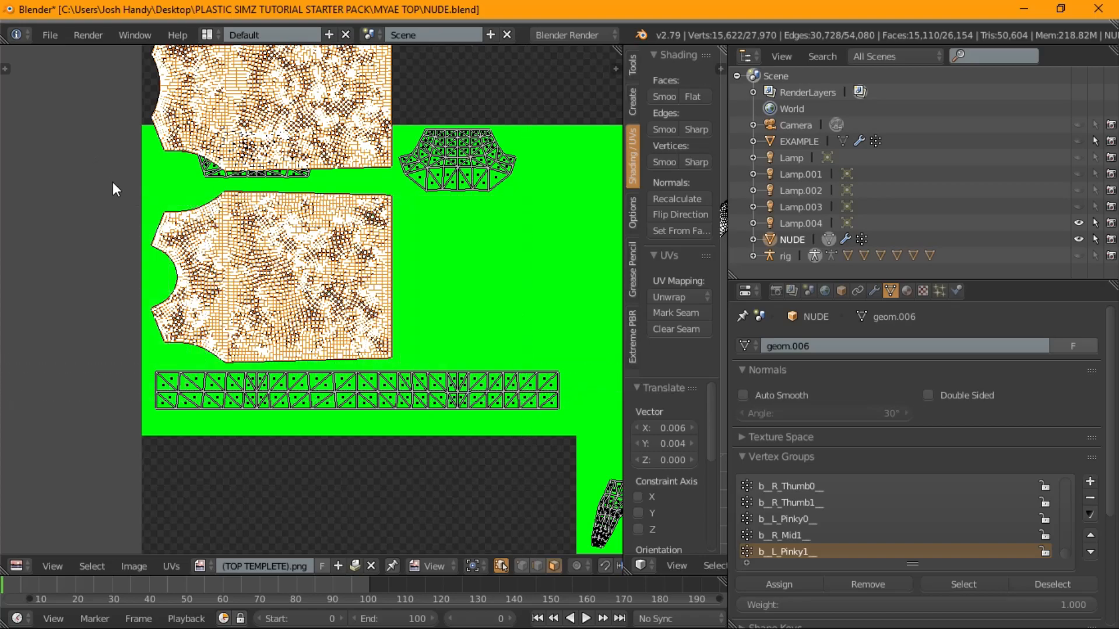
key(v)
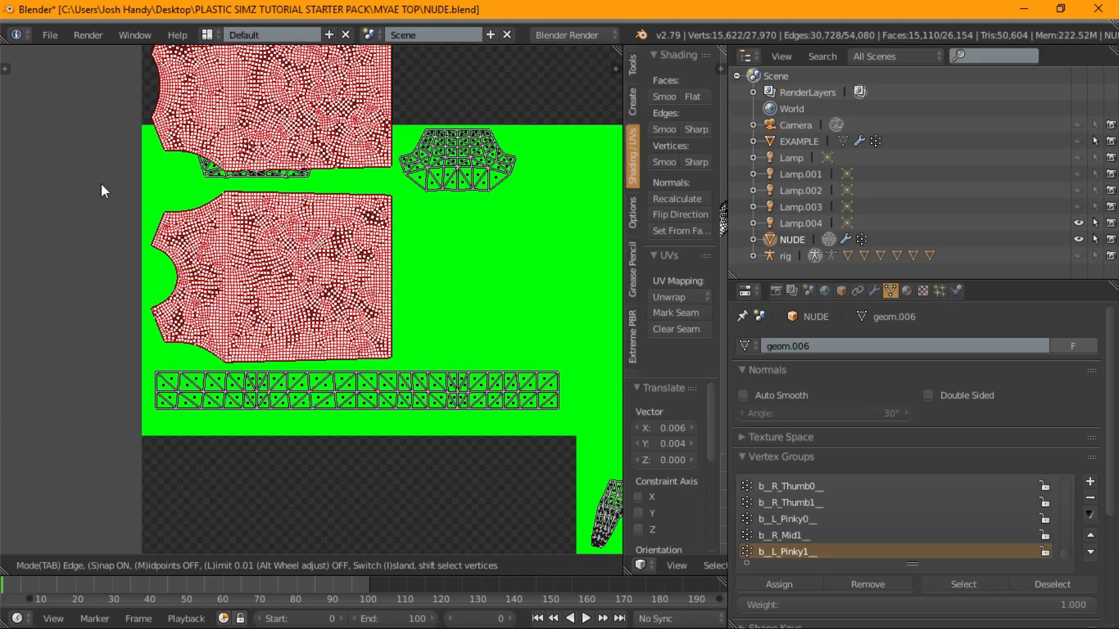
key(Escape)
key(b)
middle_drag(71, 179, 455, 443)
scroll(437, 425, down, 2)
key(g)
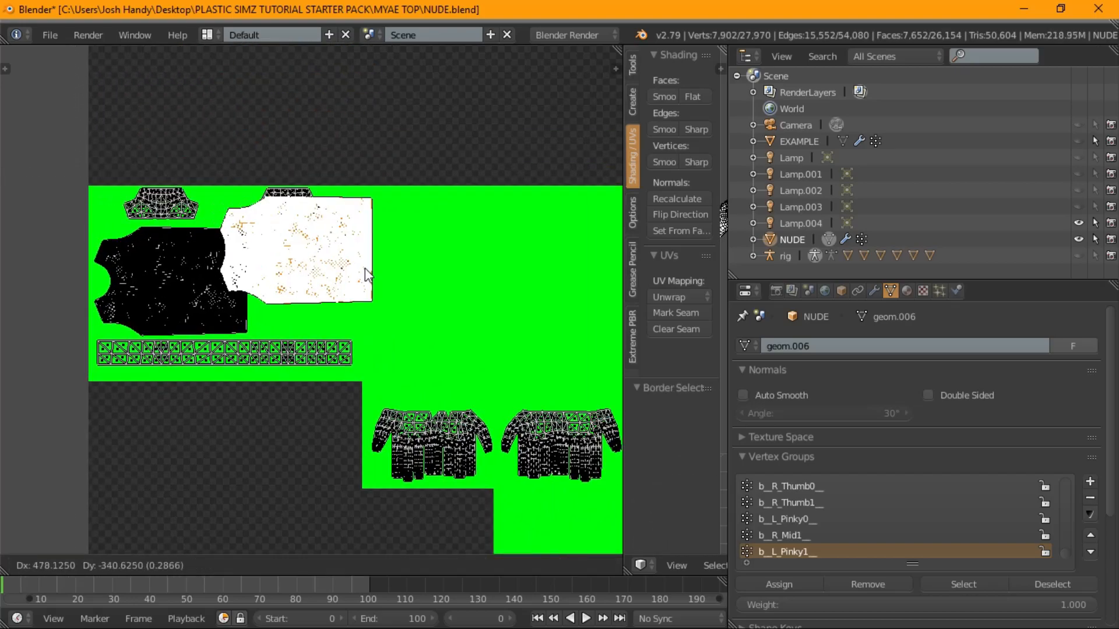
click(349, 274)
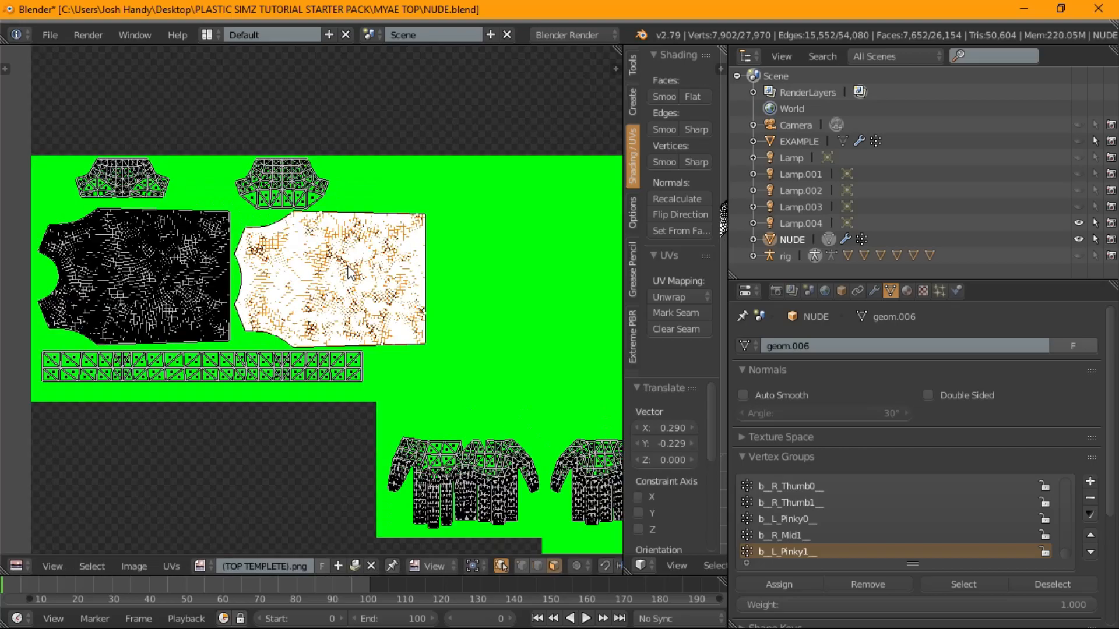
- Shrink the moved torso panel to about 0.964 and nudge it clear of the neighbouring islands, leaving nothing selected
scroll(375, 302, up, 3)
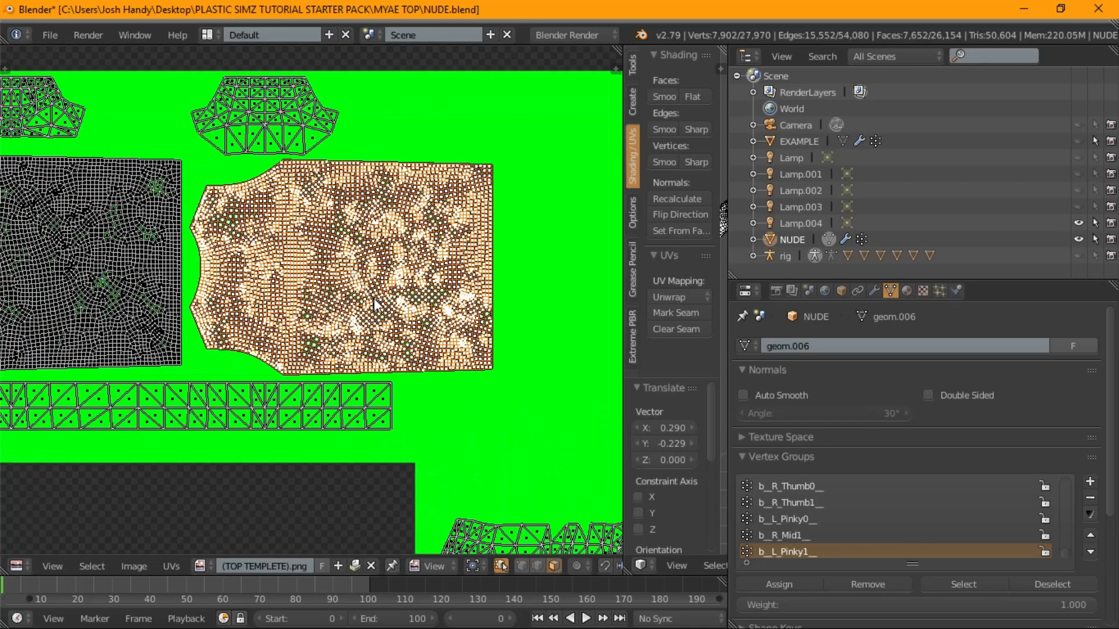
key(s)
click(414, 422)
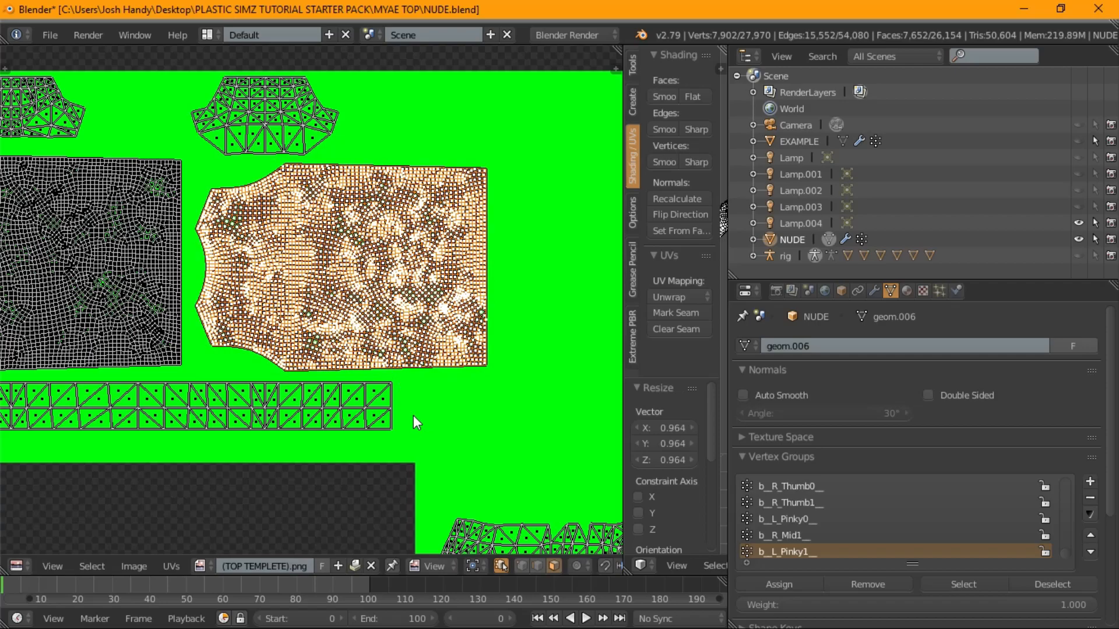
key(g)
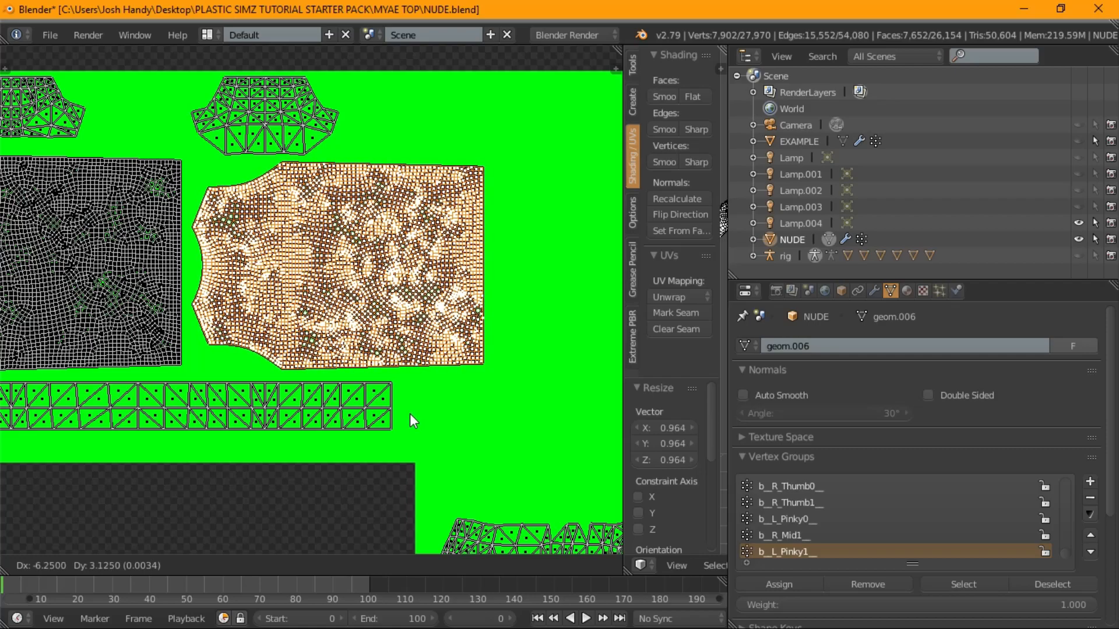
click(404, 396)
scroll(361, 356, down, 9)
key(a)
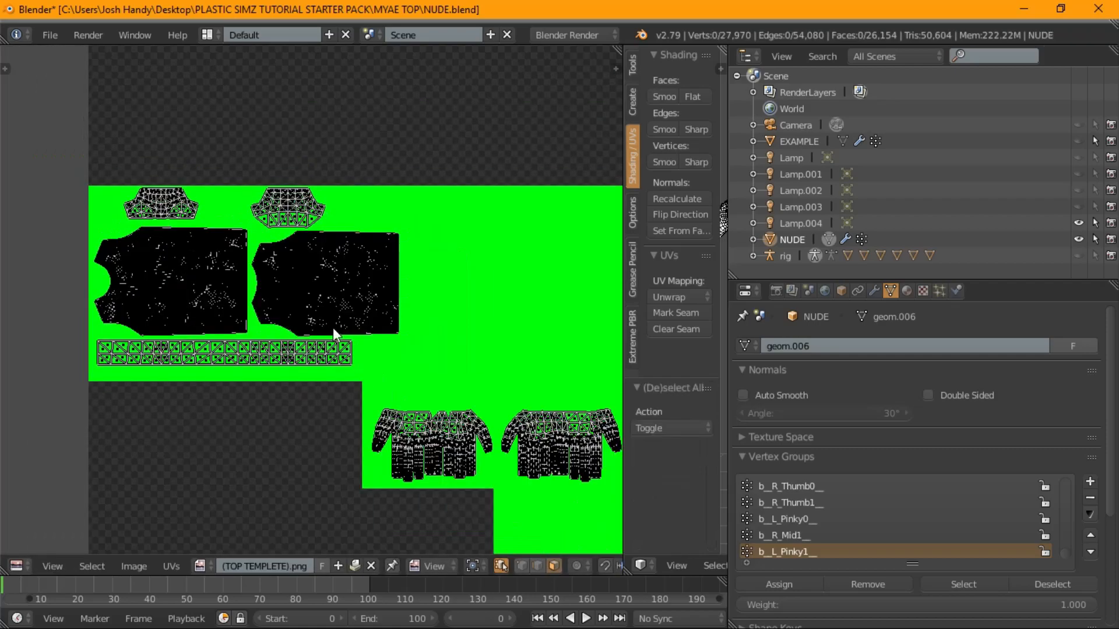
- Select the two long pointed sleeve panels outside the template and move them over to it
scroll(301, 315, up, 10)
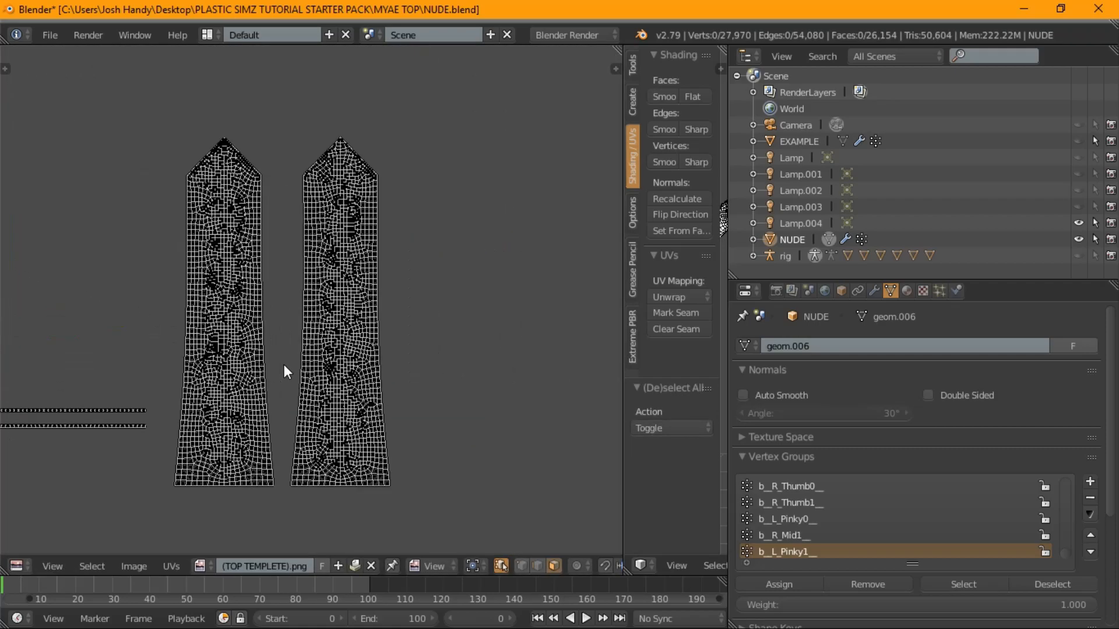
scroll(412, 352, up, 2)
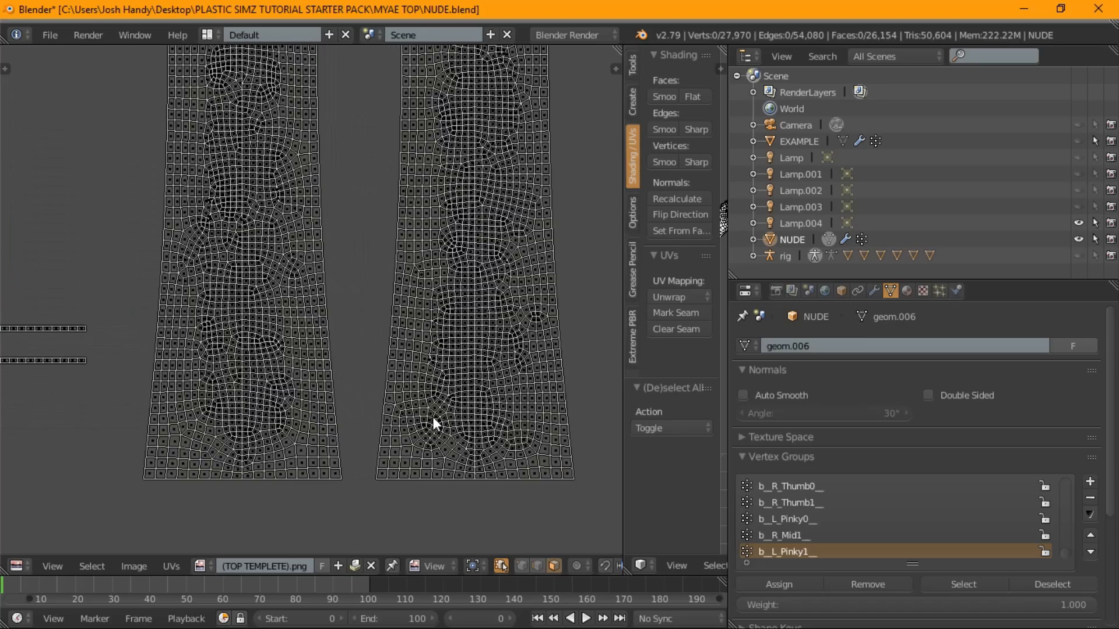
scroll(397, 320, down, 3)
drag(262, 104, 563, 550)
scroll(359, 215, down, 4)
middle_drag(398, 402, 464, 410)
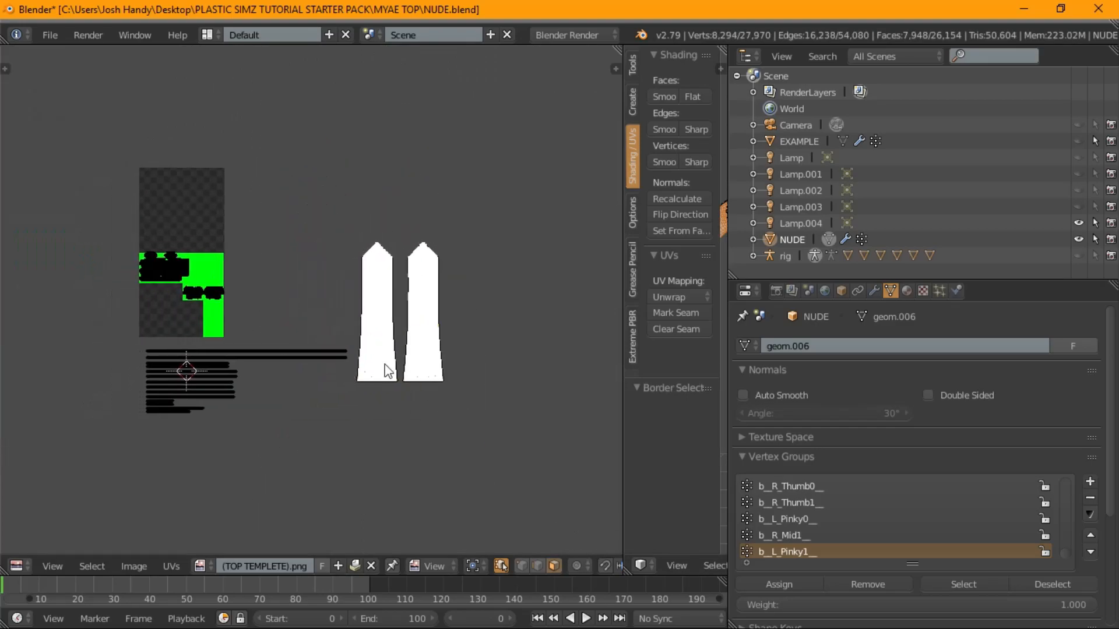
key(g)
click(244, 299)
- Shrink both sleeve panels to about 0.21 and place them in the green area above the body's long-sleeved islands
scroll(244, 299, up, 5)
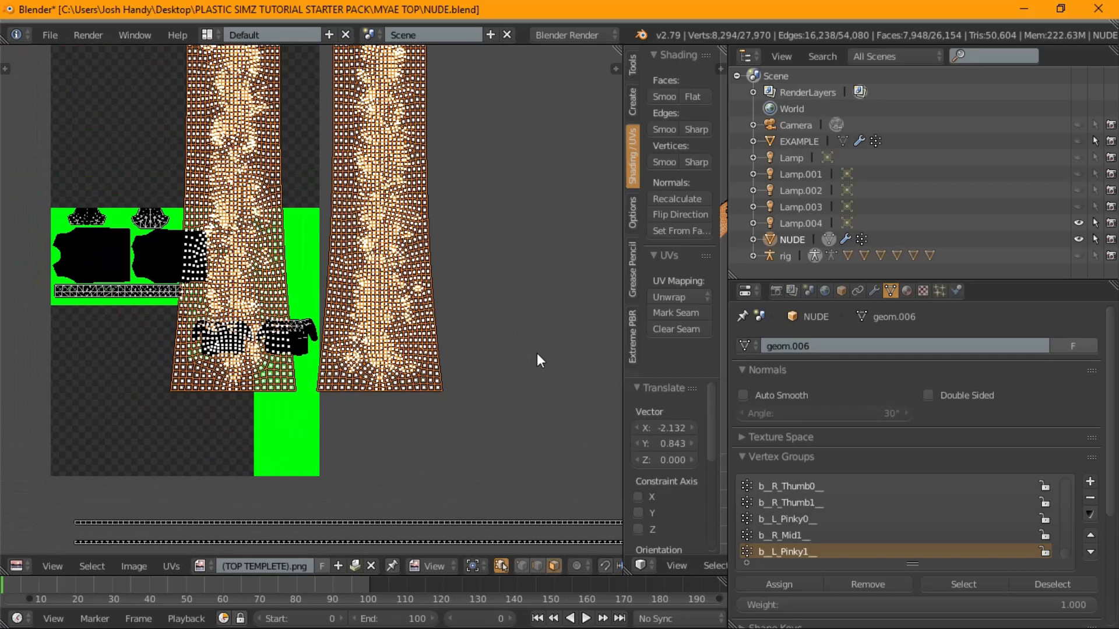
key(s)
click(308, 213)
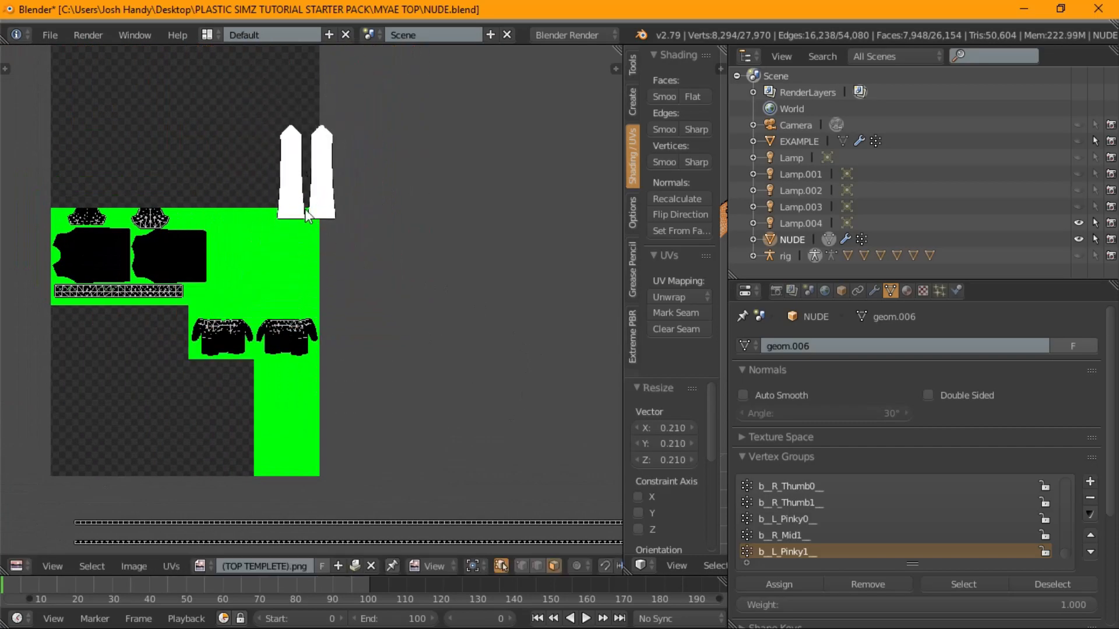
scroll(309, 213, up, 3)
middle_drag(309, 214, 415, 301)
key(g)
click(335, 388)
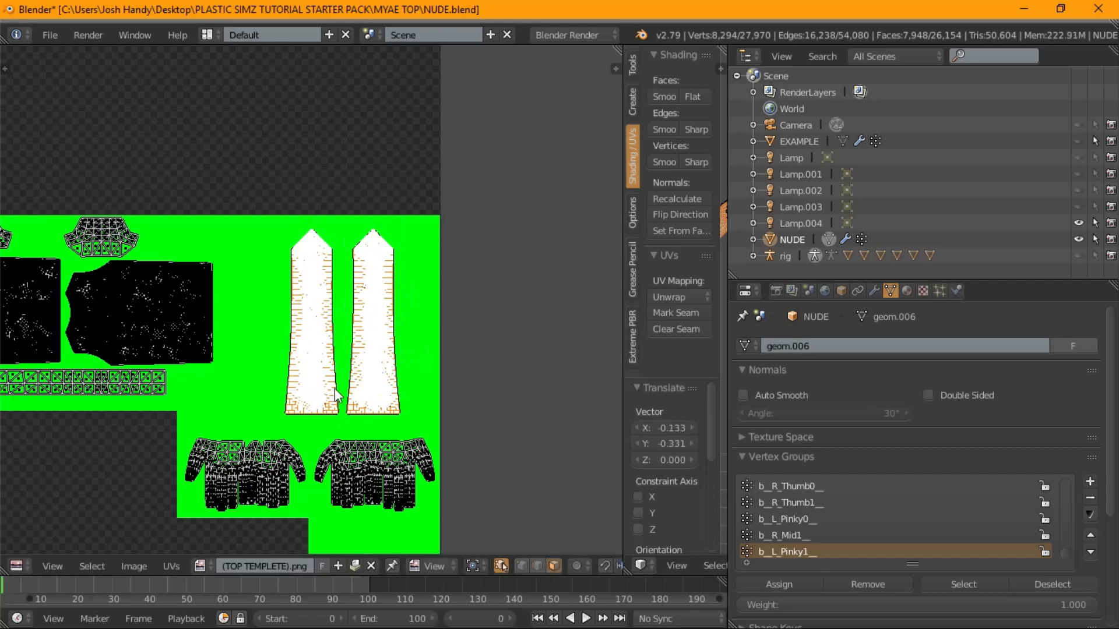
- Enlarge the two sleeve panels by about 1.185 within the green area
scroll(334, 389, up, 3)
scroll(302, 229, down, 3)
key(s)
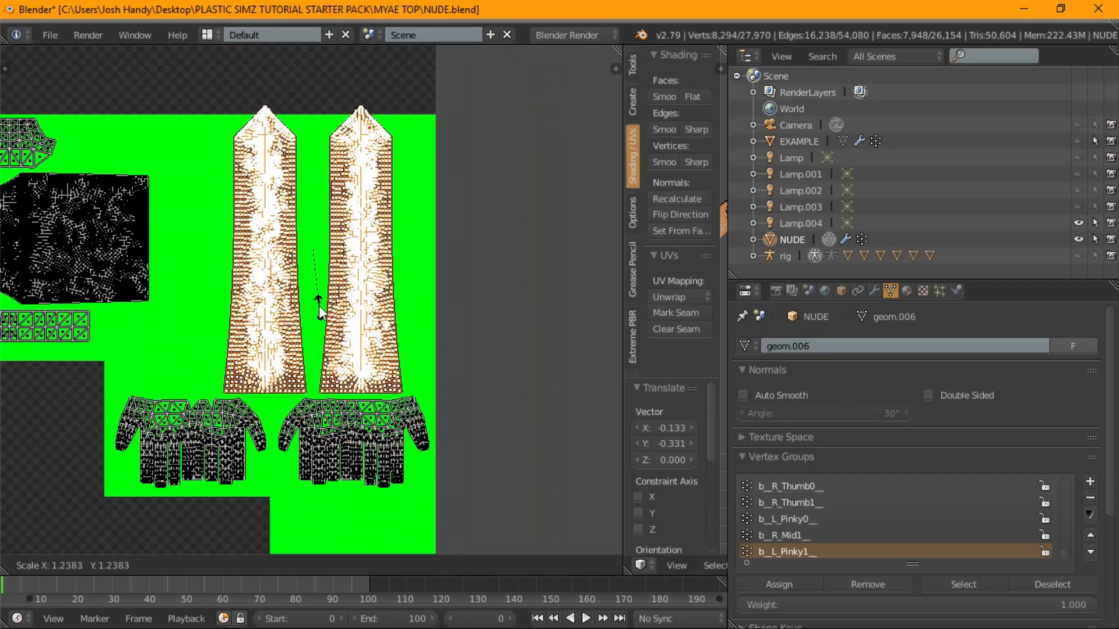
click(320, 305)
scroll(301, 186, down, 2)
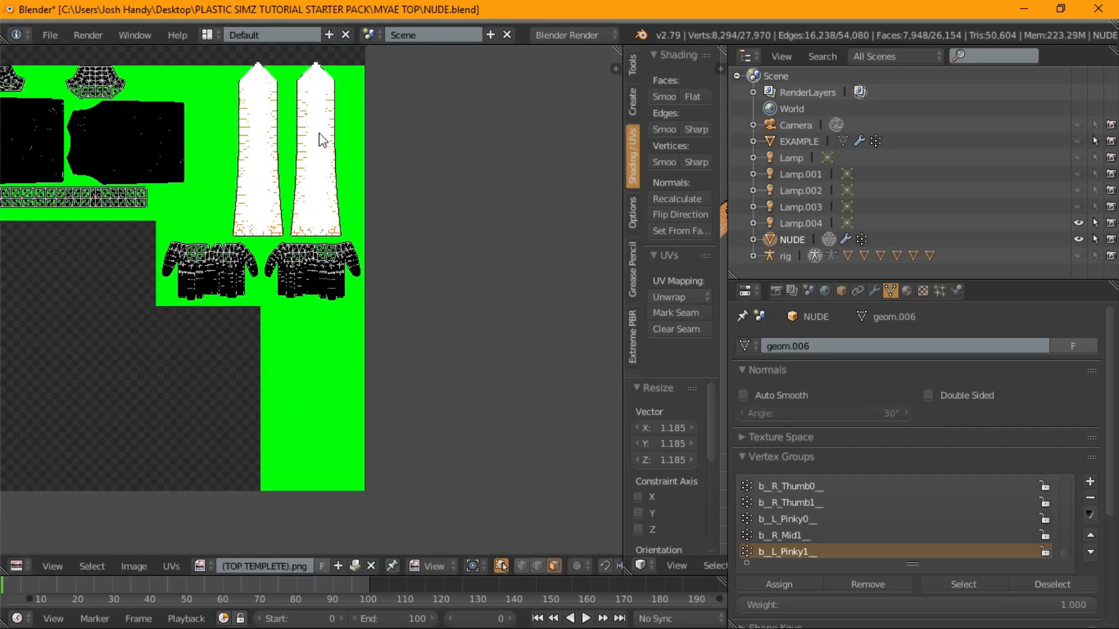
scroll(332, 208, up, 3)
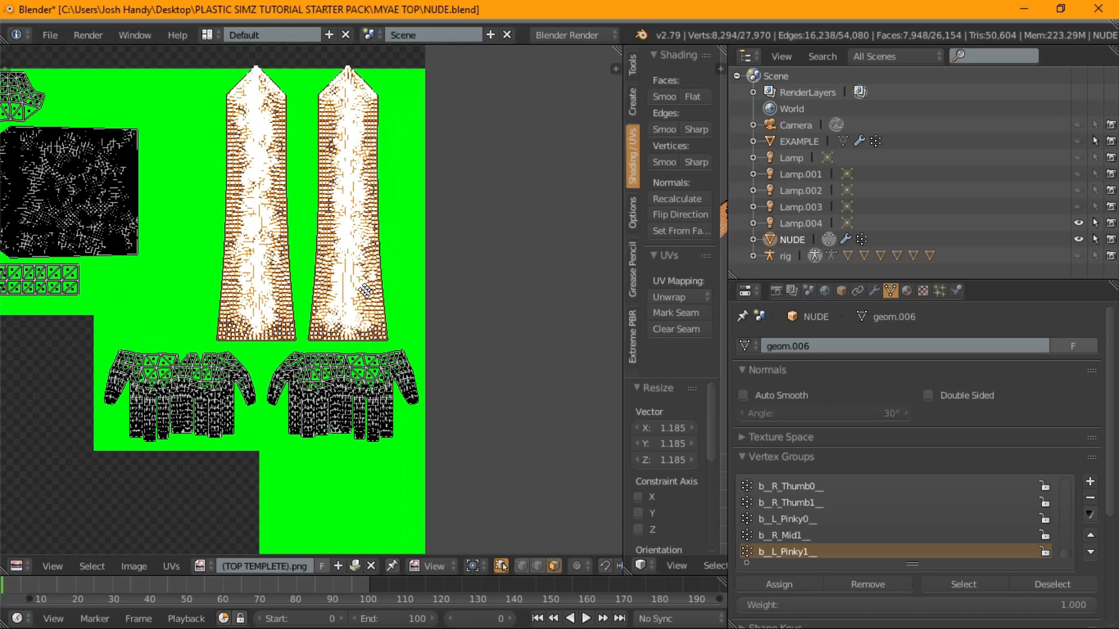
- Try unwrapping the two sleeve panels again and undo the unwrap
key(e)
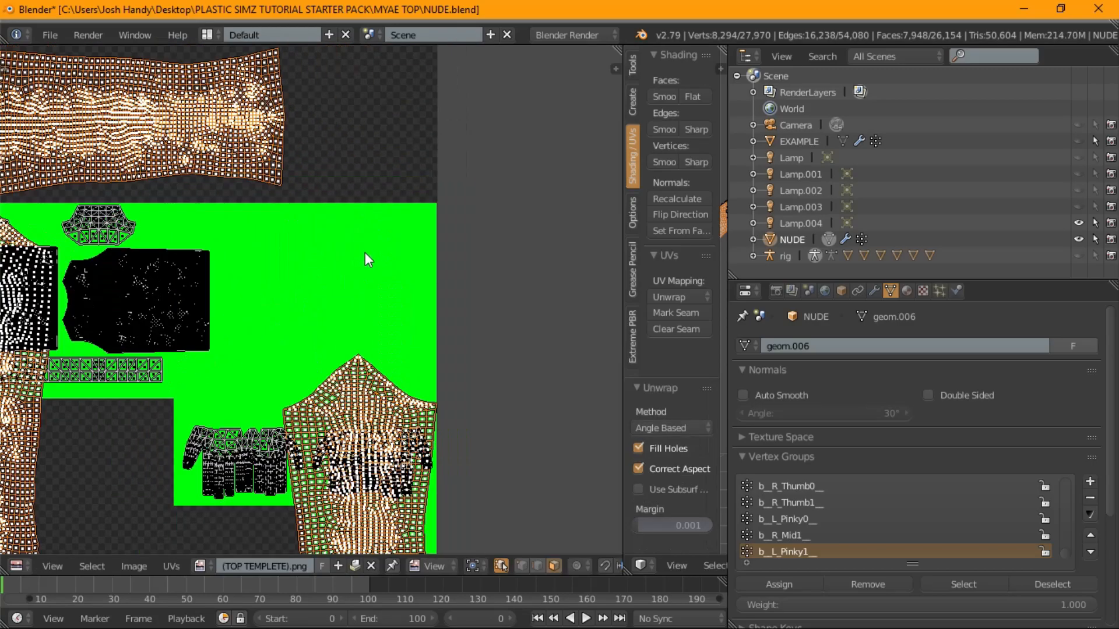
scroll(452, 406, down, 4)
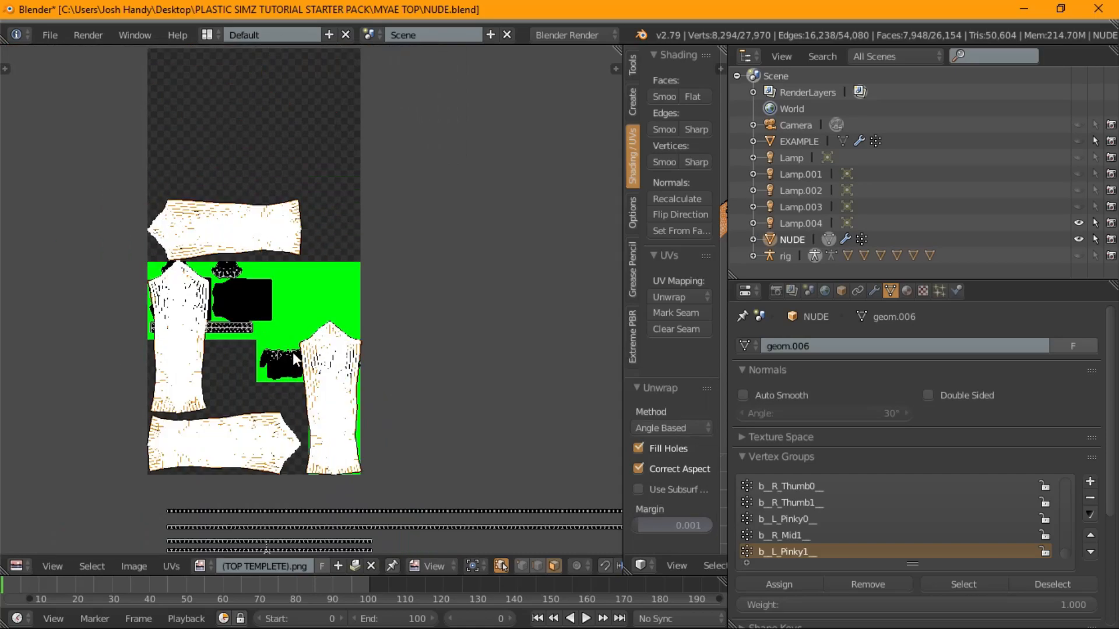
key(ctrl+z)
scroll(345, 367, up, 4)
- Rotate the two sleeve panels by -90 degrees
key(r)
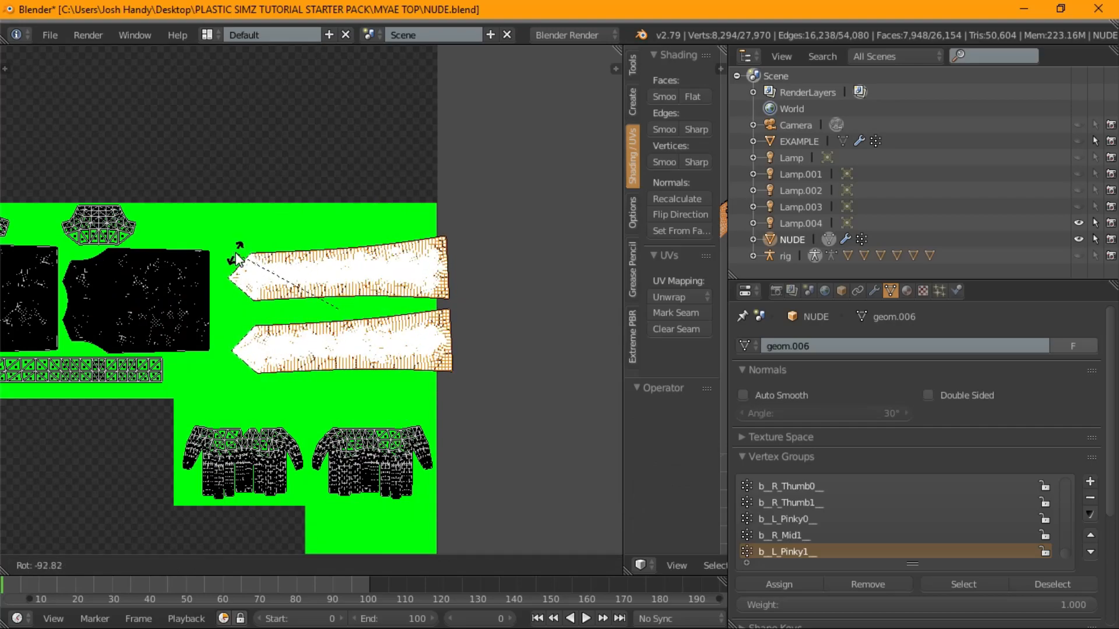
key(minus)
key(9)
key(0)
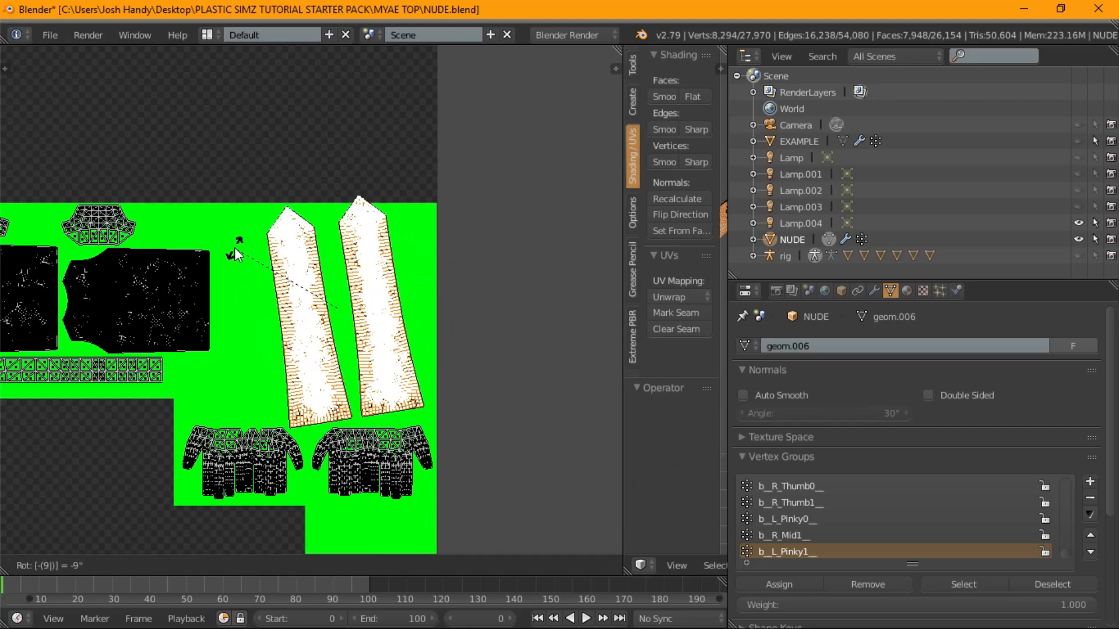
key(Return)
- Fit the horizontal sleeve panels into the green space beside the torso panels, raise them about 0.069 along Y, and deselect everything
key(g)
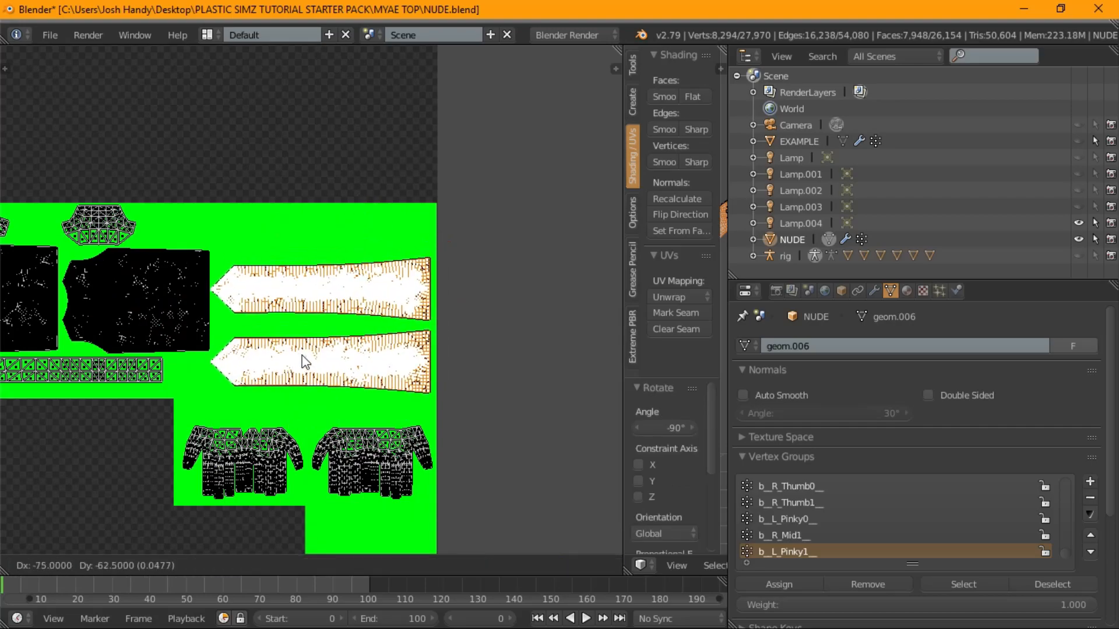
click(313, 373)
scroll(313, 373, up, 3)
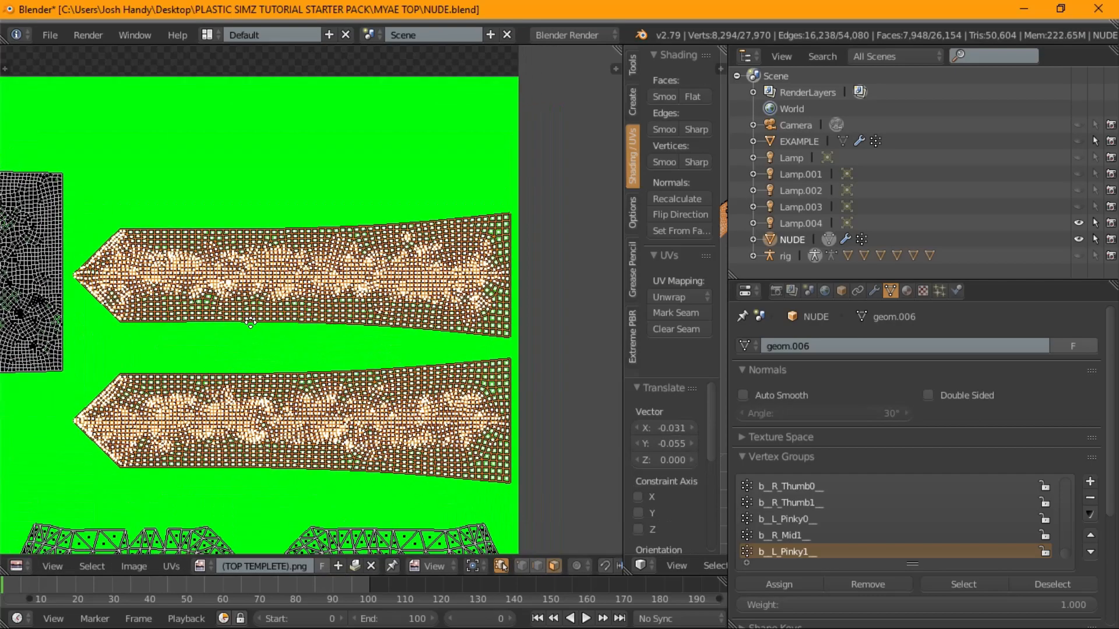
key(g)
key(y)
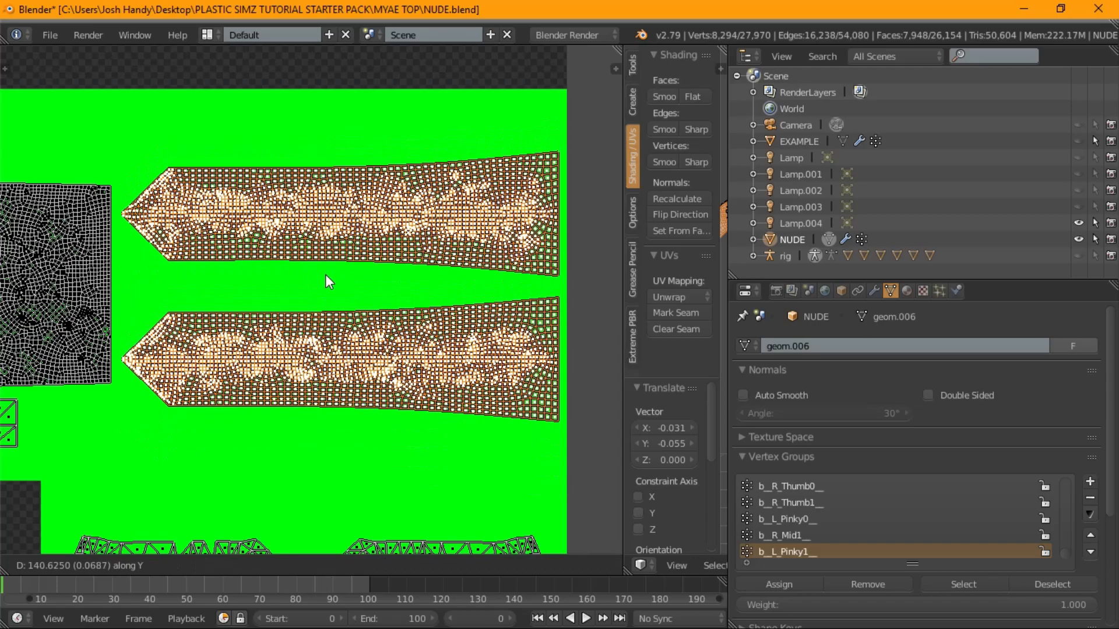
click(325, 274)
scroll(326, 275, down, 5)
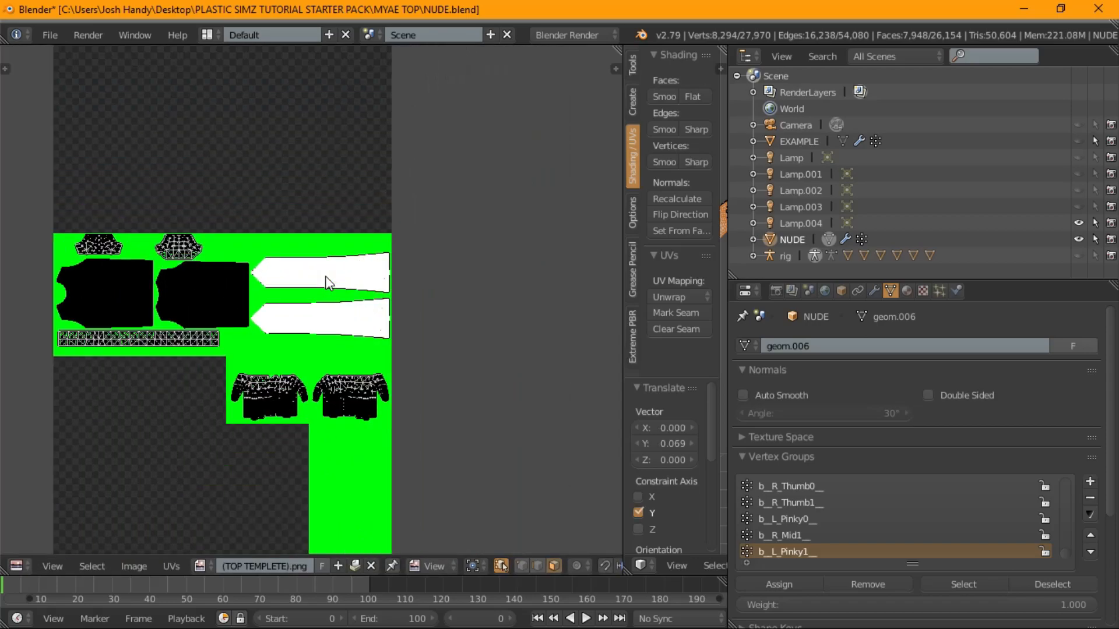
key(a)
- Scale the two longest strips below the template to about 0.464 along X and shift them along X over the shorter strips
scroll(326, 345, down, 4)
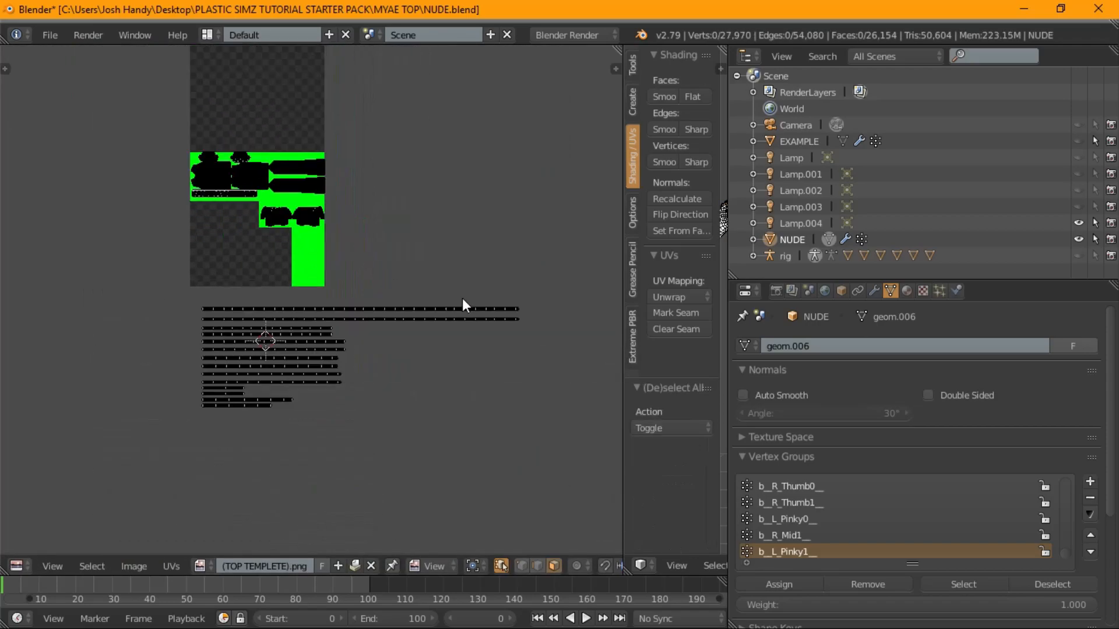
key(b)
drag(580, 255, 105, 327)
key(s)
key(x)
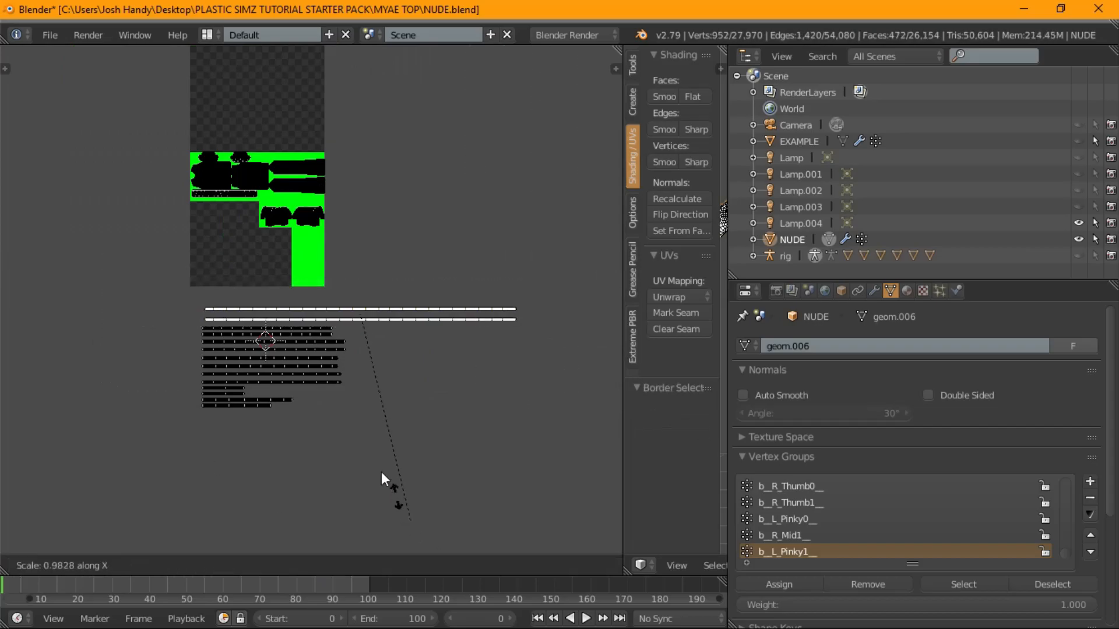
click(357, 402)
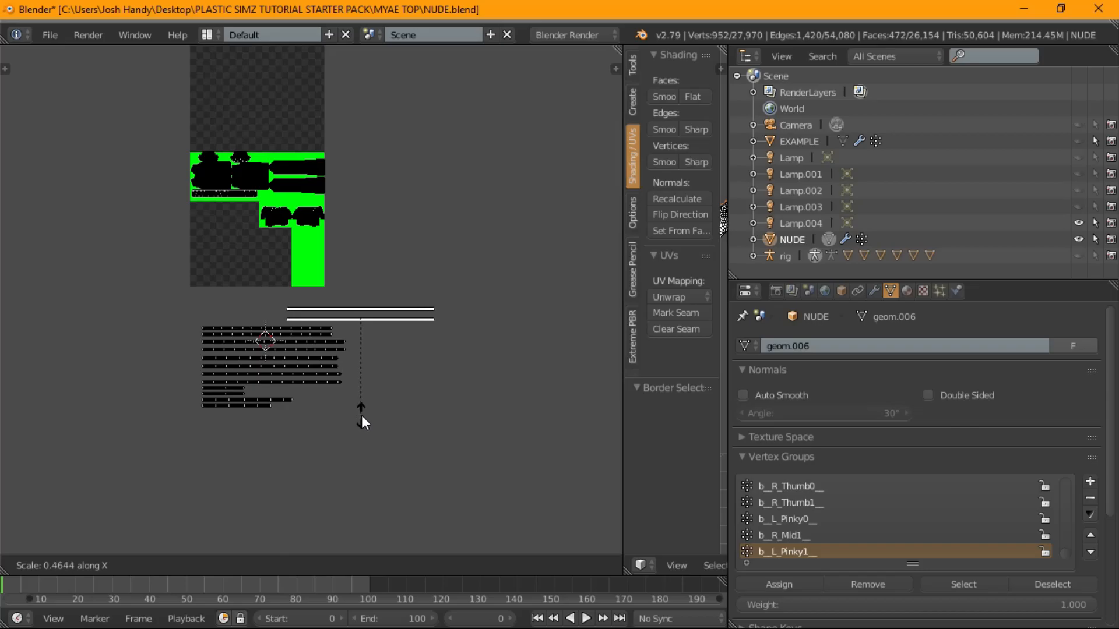
scroll(361, 415, up, 3)
key(g)
key(x)
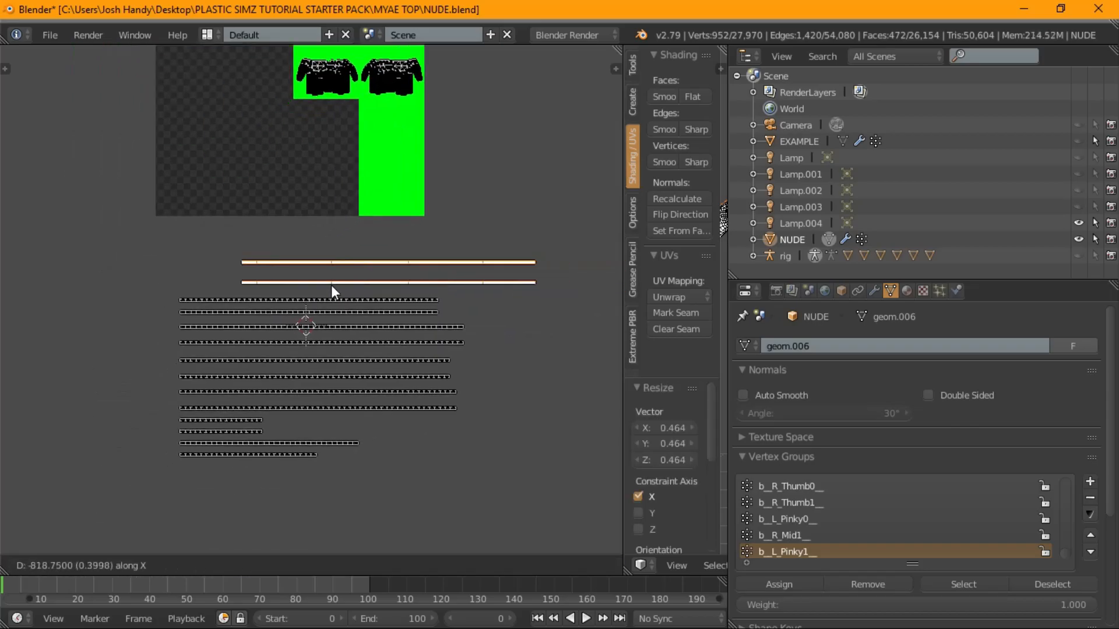
click(273, 306)
- Select the upper ten strips and shorten them together along X, leaving nothing selected
key(b)
drag(518, 229, 114, 415)
key(s)
key(x)
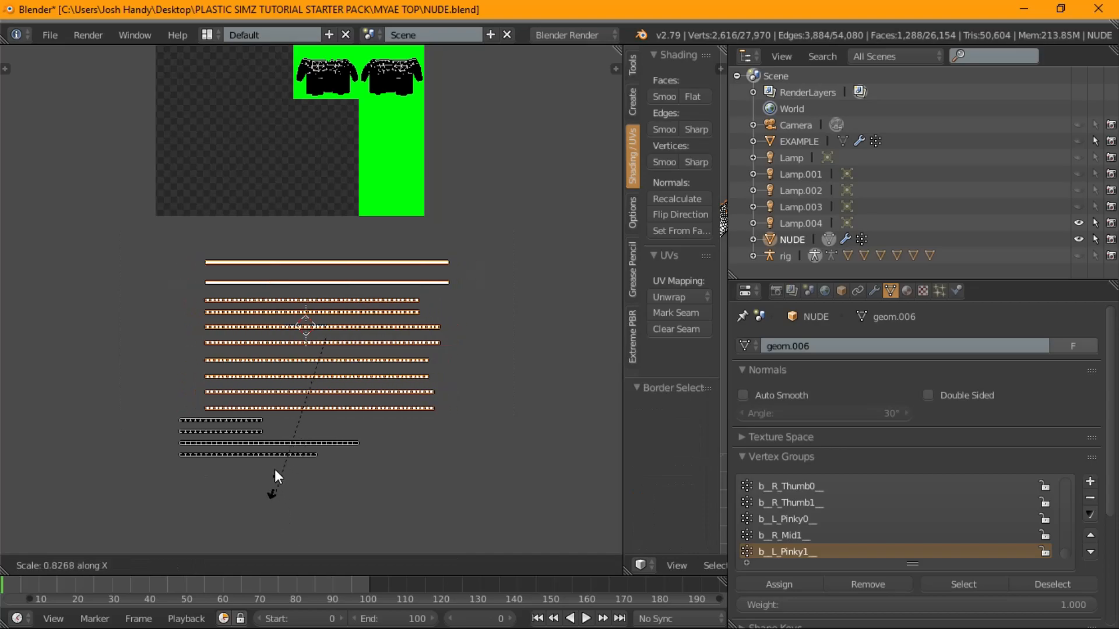
click(275, 456)
key(a)
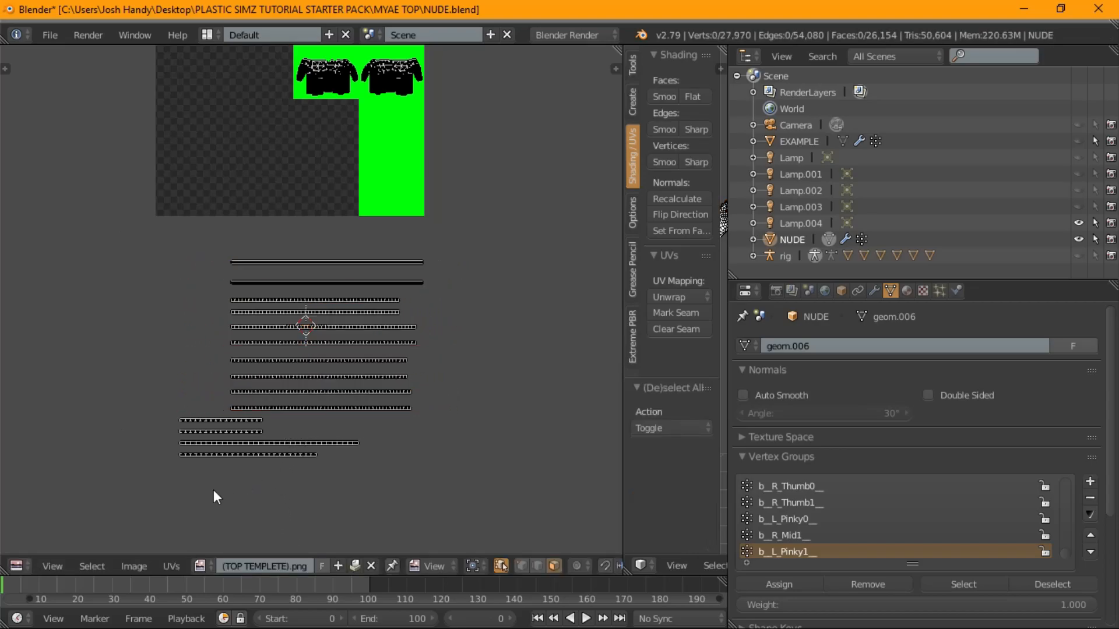
- Select the four lowest strips and move them along X to align their starting edges with the strips above
key(v)
key(Escape)
key(b)
drag(153, 504, 413, 414)
key(g)
key(x)
click(134, 477)
key(g)
key(x)
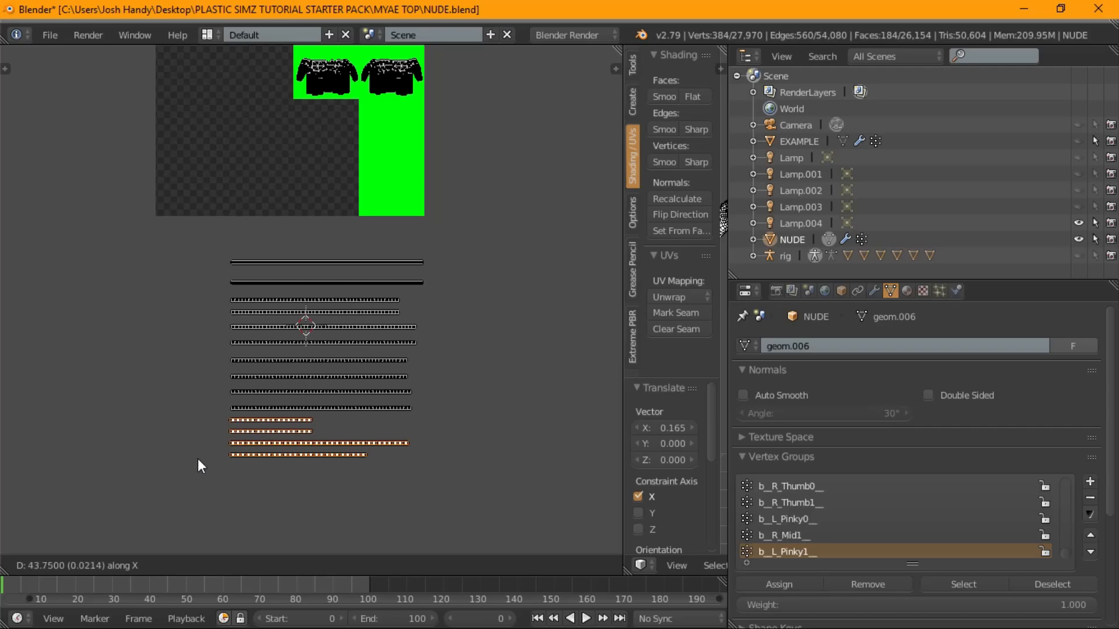
click(197, 459)
- Select all the strips, shrink them to about 0.467, and move them onto the narrow green column below the body islands
key(b)
drag(390, 427, 524, 537)
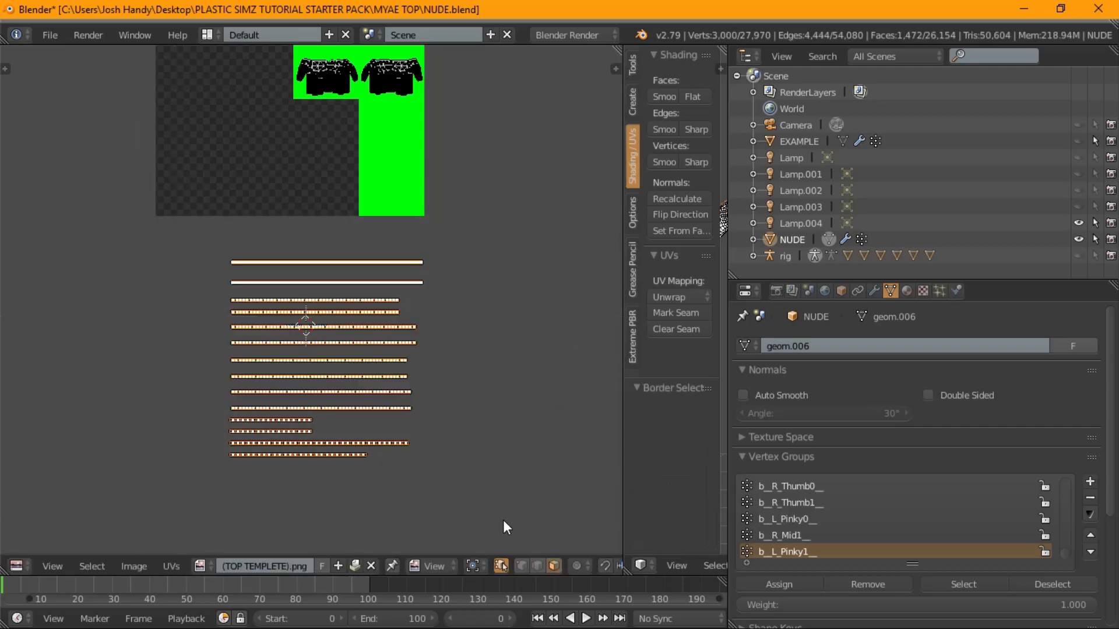
key(s)
click(404, 438)
key(g)
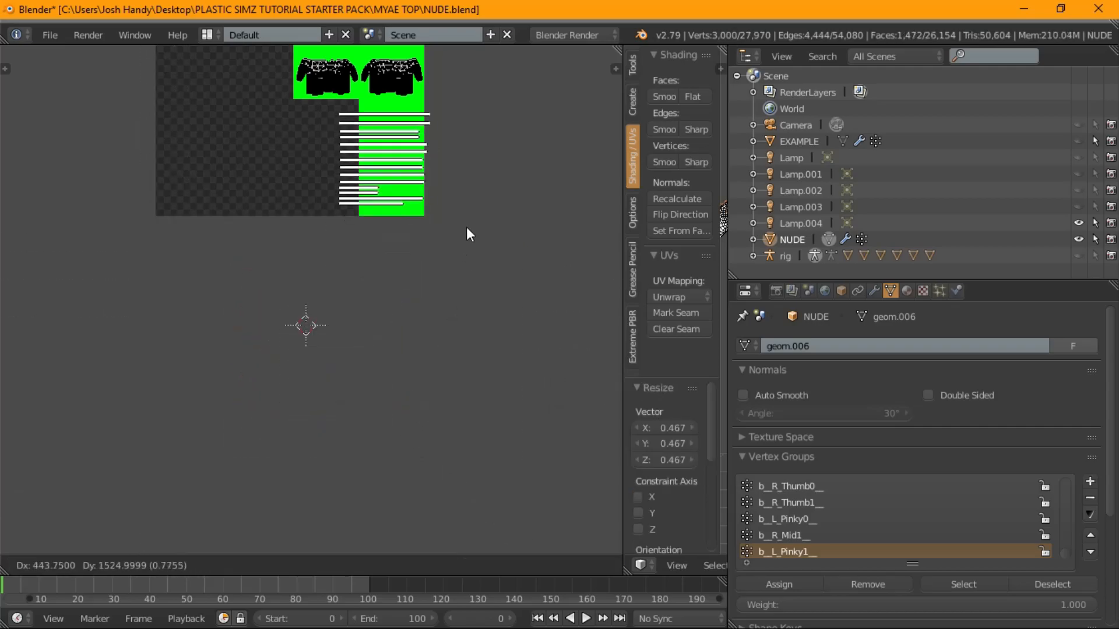
click(484, 229)
- Move the strips within the green column, scale them to about 0.614 along X, and reposition them inside it, leaving nothing selected
middle_drag(485, 229, 401, 329)
scroll(401, 330, up, 1)
scroll(401, 330, up, 3)
middle_drag(398, 137, 430, 251)
key(g)
click(377, 230)
key(s)
key(x)
click(296, 420)
key(g)
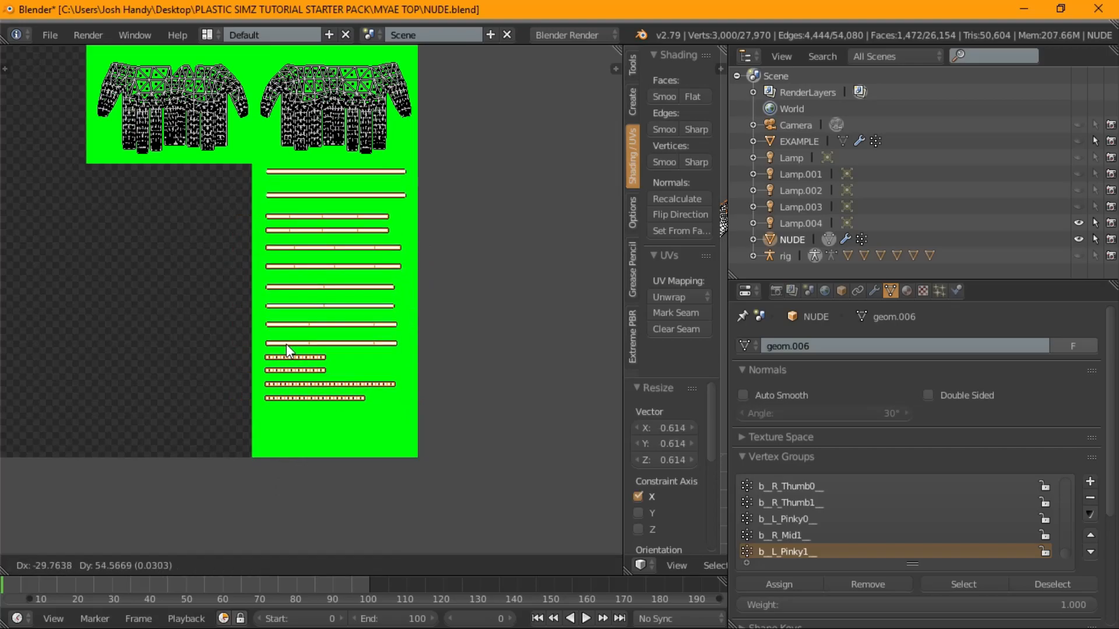
click(287, 352)
key(a)
- Select all strips below the topmost one and move them up along Y to narrow the gap beneath it
scroll(371, 274, up, 2)
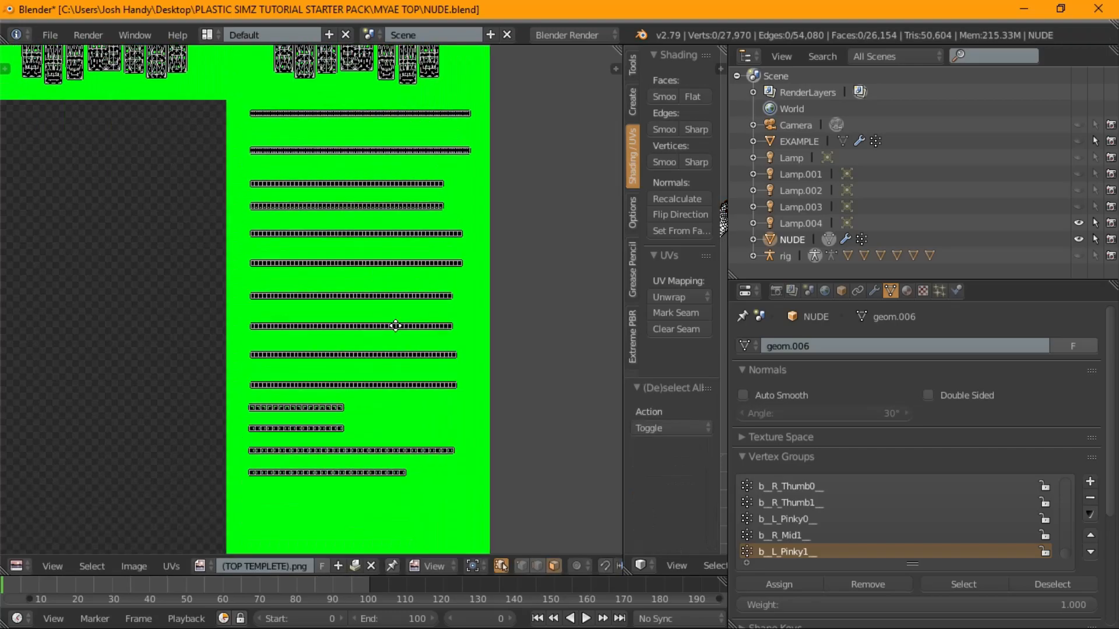
drag(555, 540, 179, 205)
key(g)
key(y)
click(343, 329)
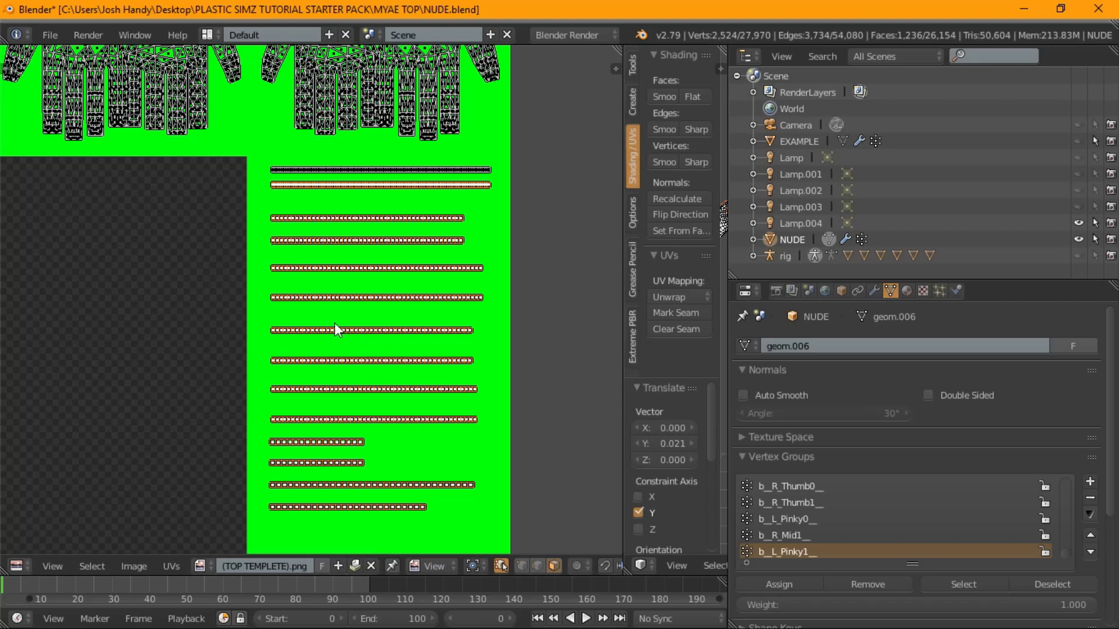
key(g)
key(y)
click(340, 310)
- Deselect the second strip, move the remaining lower strips up about 0.011 along Y, and clear the selection
key(b)
middle_drag(175, 155, 511, 211)
key(g)
key(y)
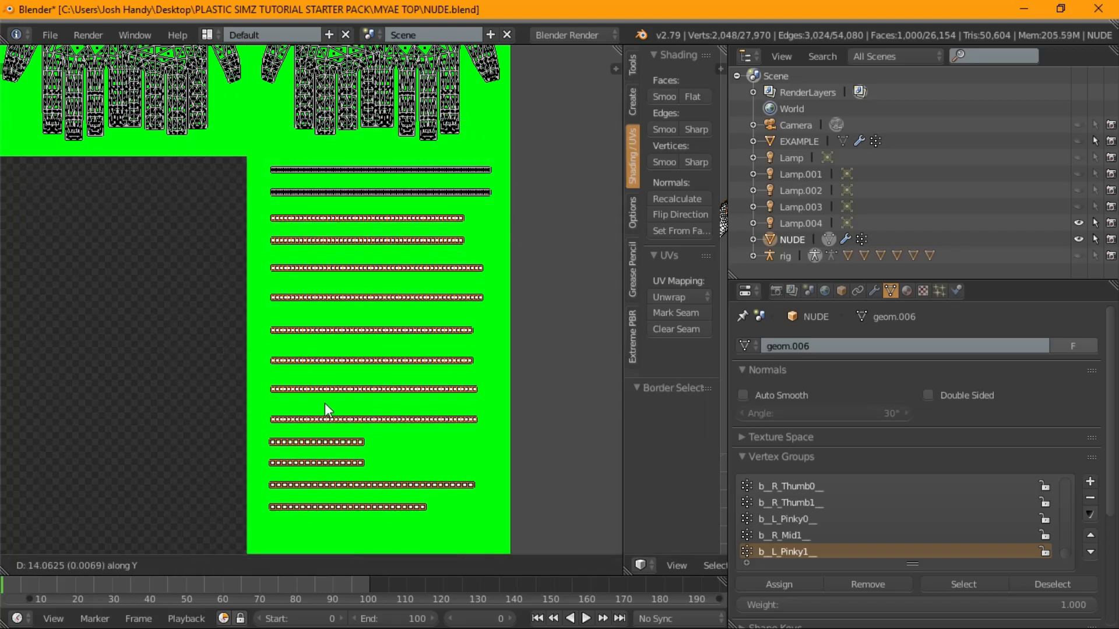
click(328, 406)
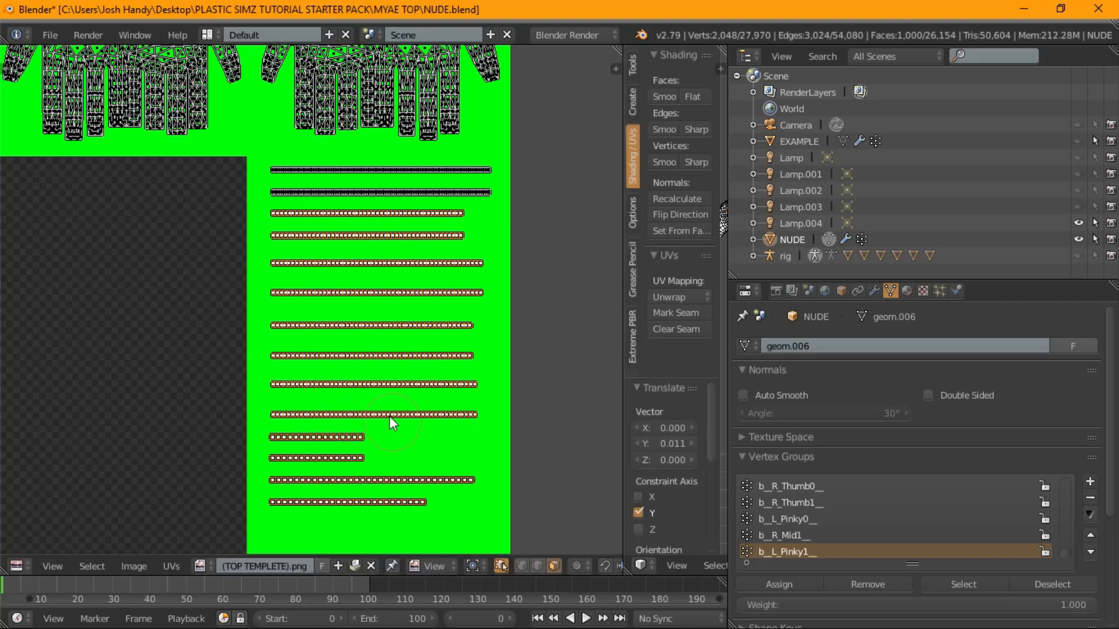
click(556, 410)
click(402, 382)
key(a)
- Narrow the UV editor to enlarge the 3D view, hide the tool shelf, and frame the top from the front
scroll(401, 375, down, 6)
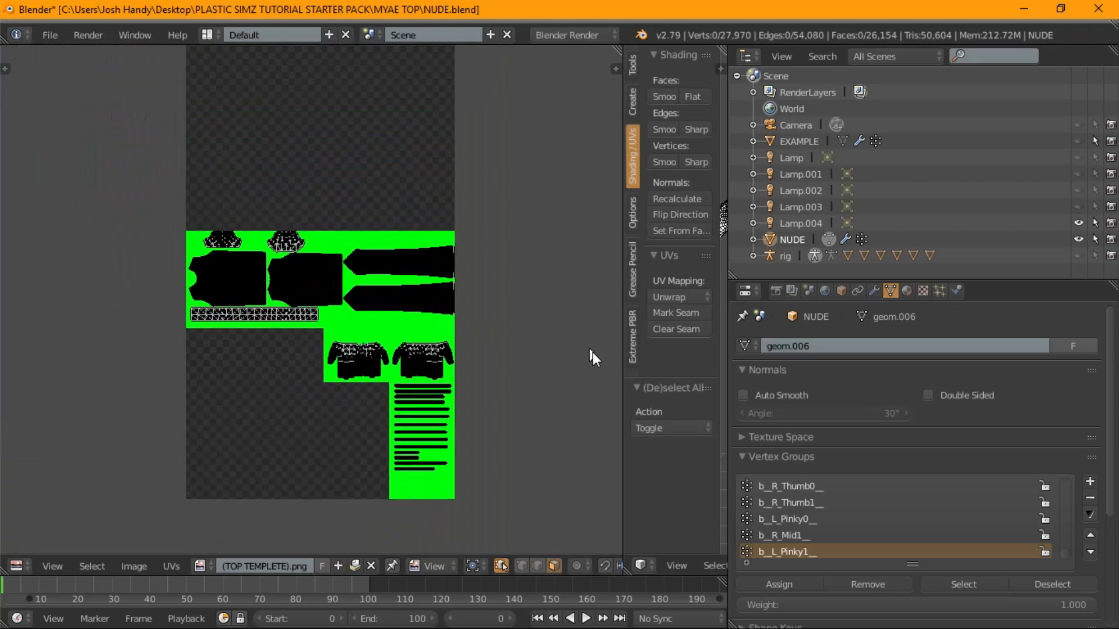
drag(624, 394, 227, 408)
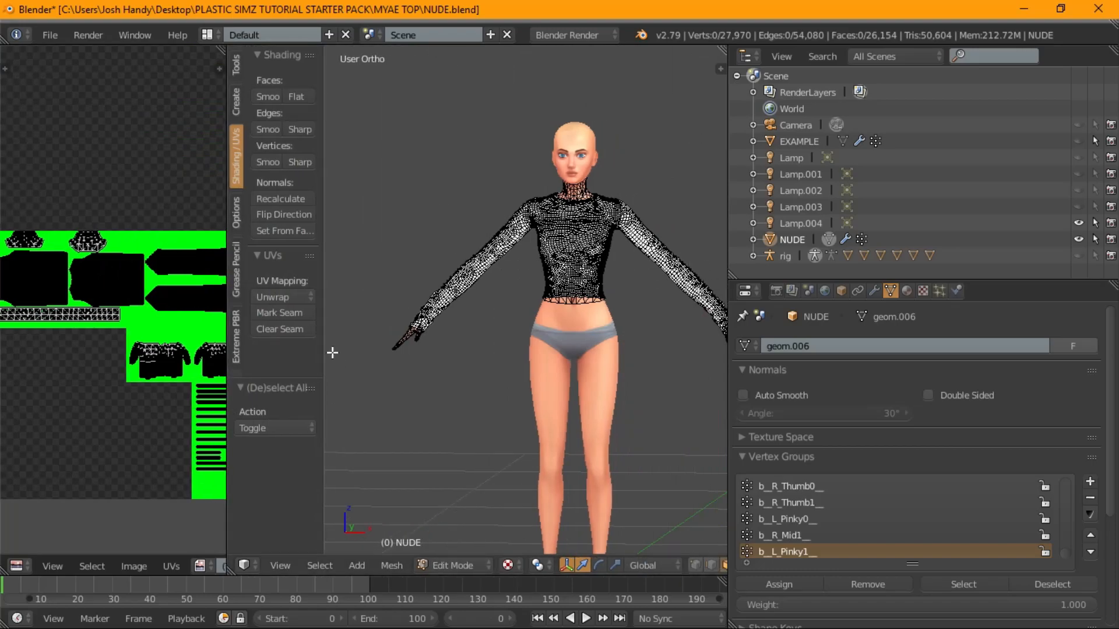
key(t)
scroll(589, 245, up, 4)
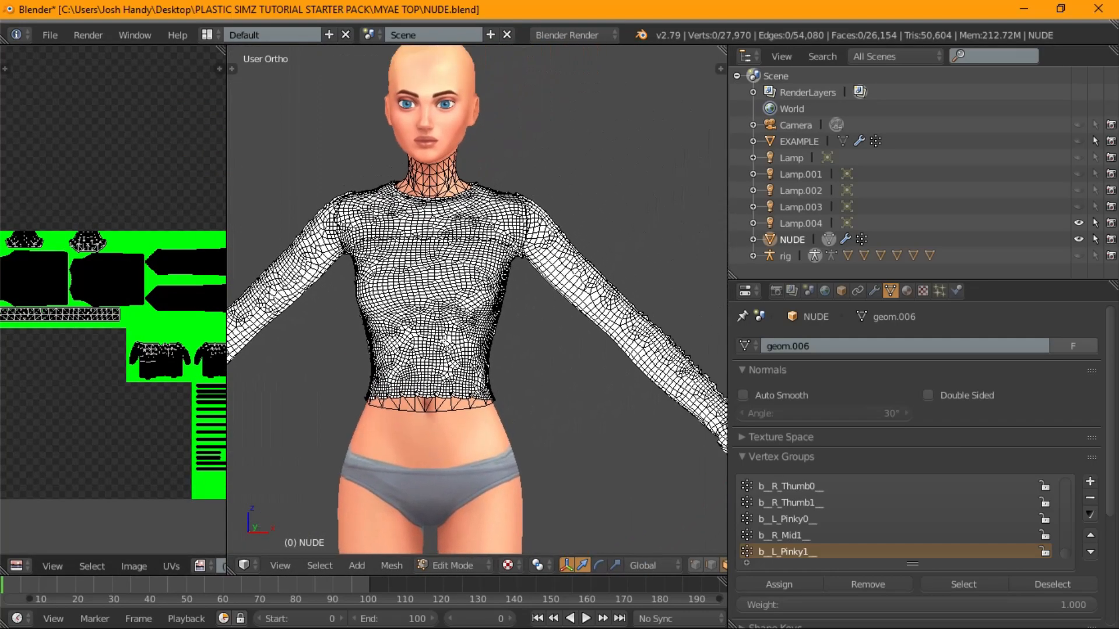
key(KP_1)
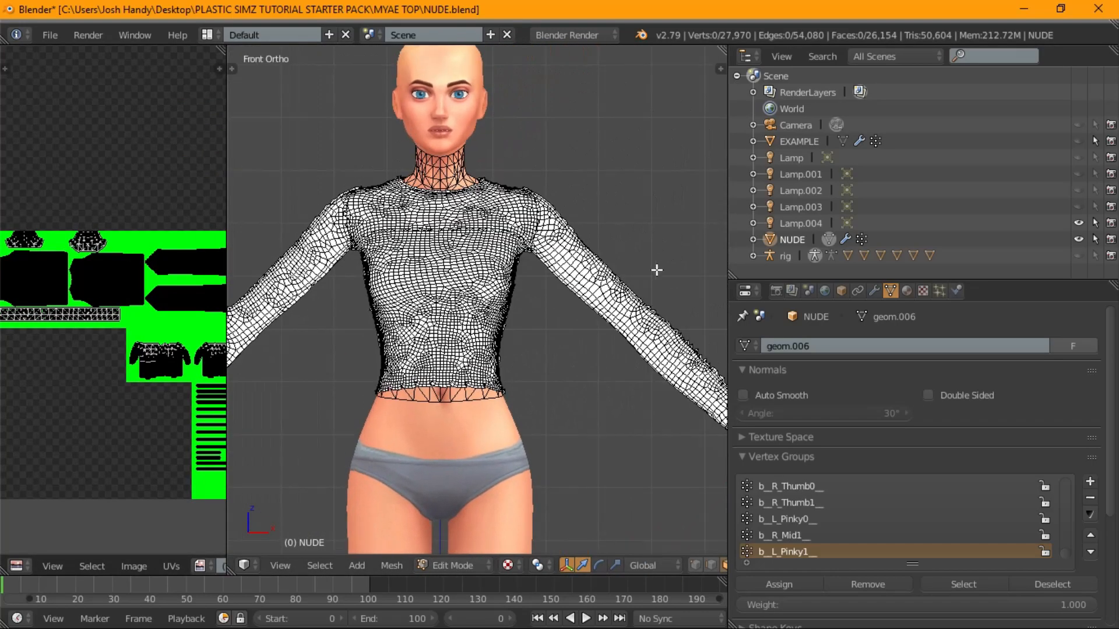
- Return the NUDE mesh to Object Mode and save NUDE.blend
click(828, 240)
click(56, 36)
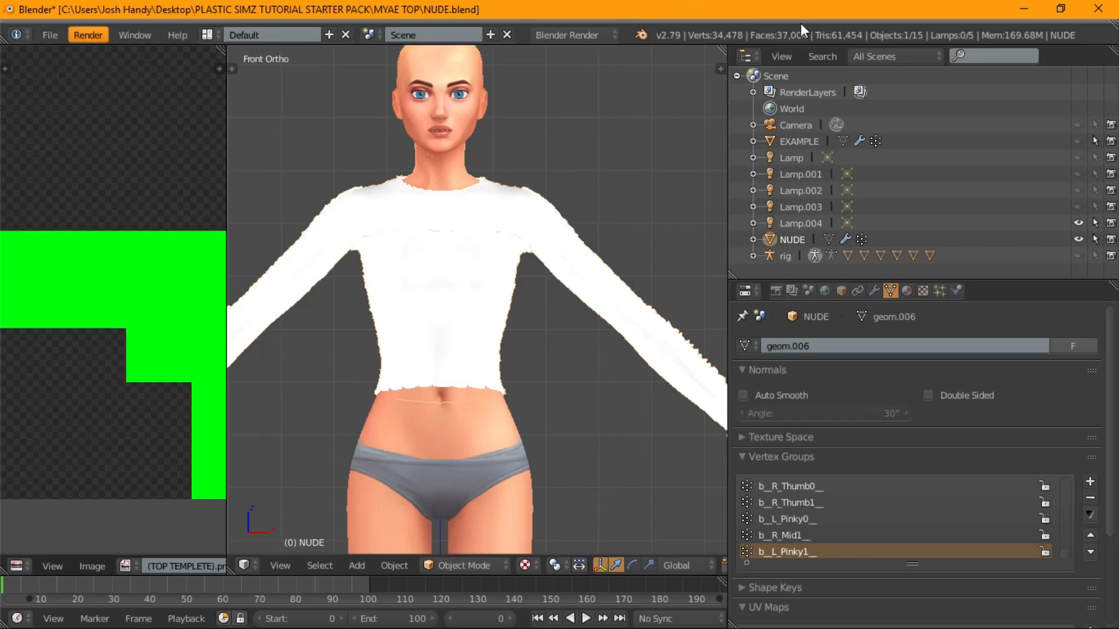
click(46, 36)
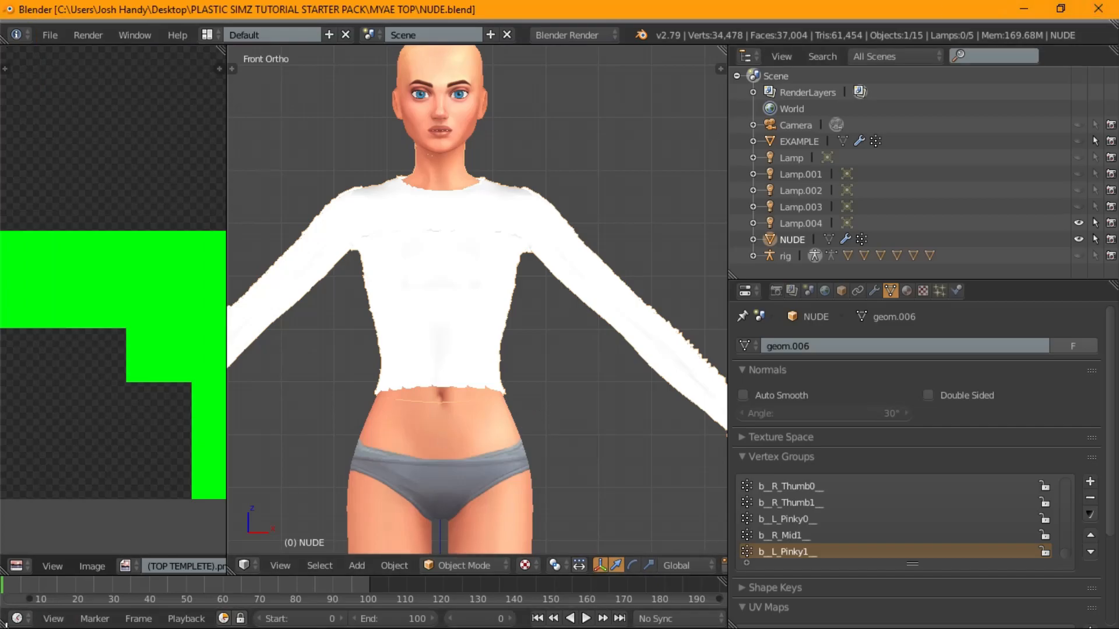
- Launch Blender 2.70 from the Blender Foundation programs
key(super)
key(super)
scroll(489, 179, down, 5)
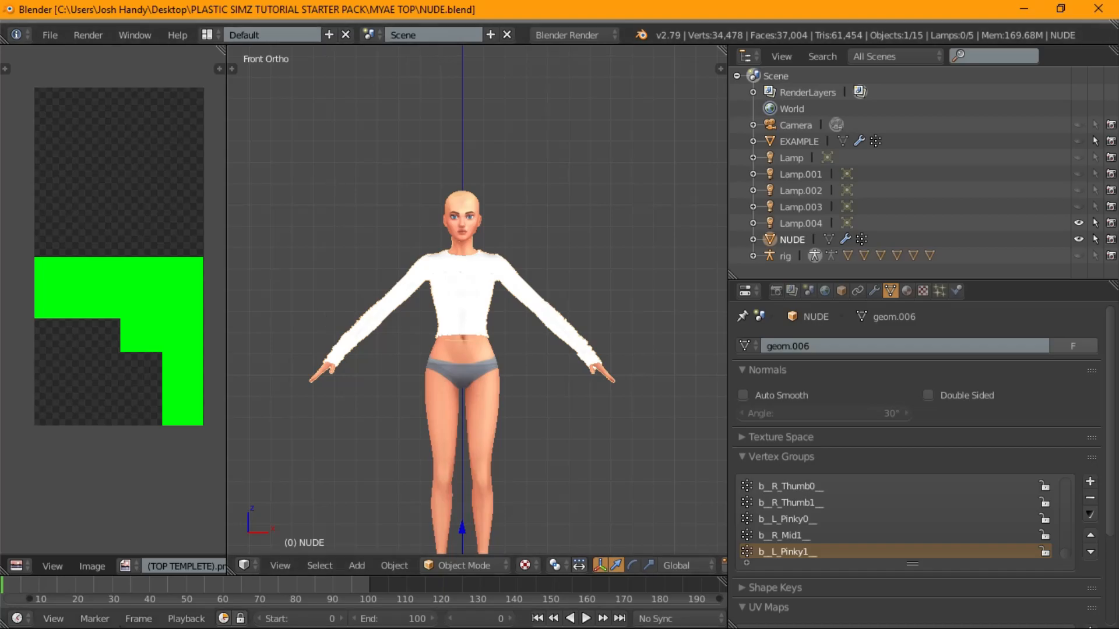
key(super)
scroll(191, 306, down, 5)
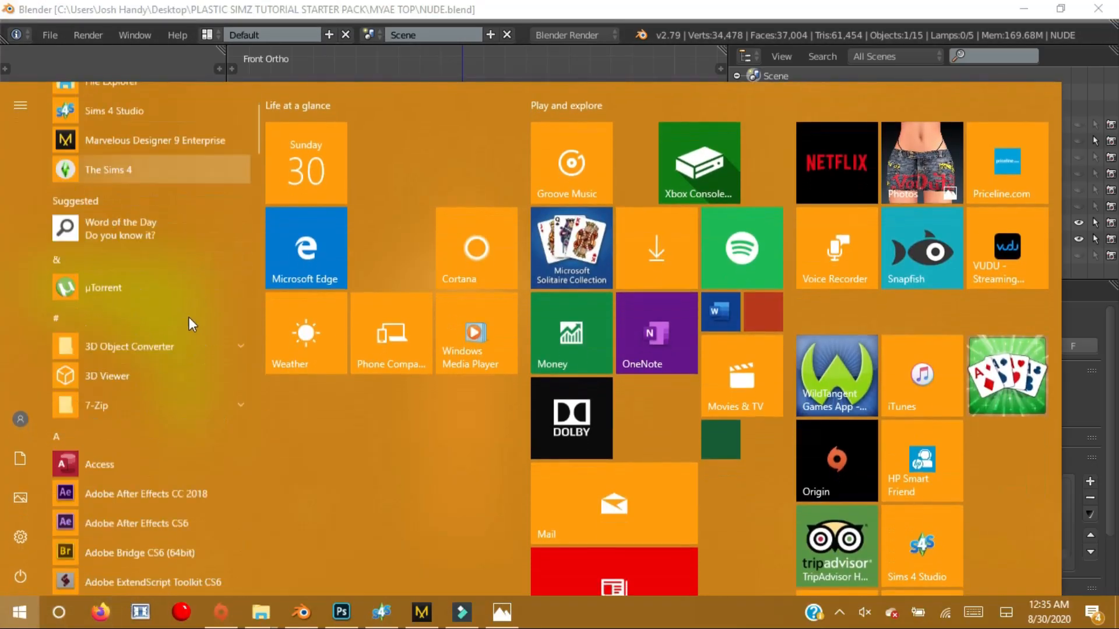
scroll(176, 355, down, 4)
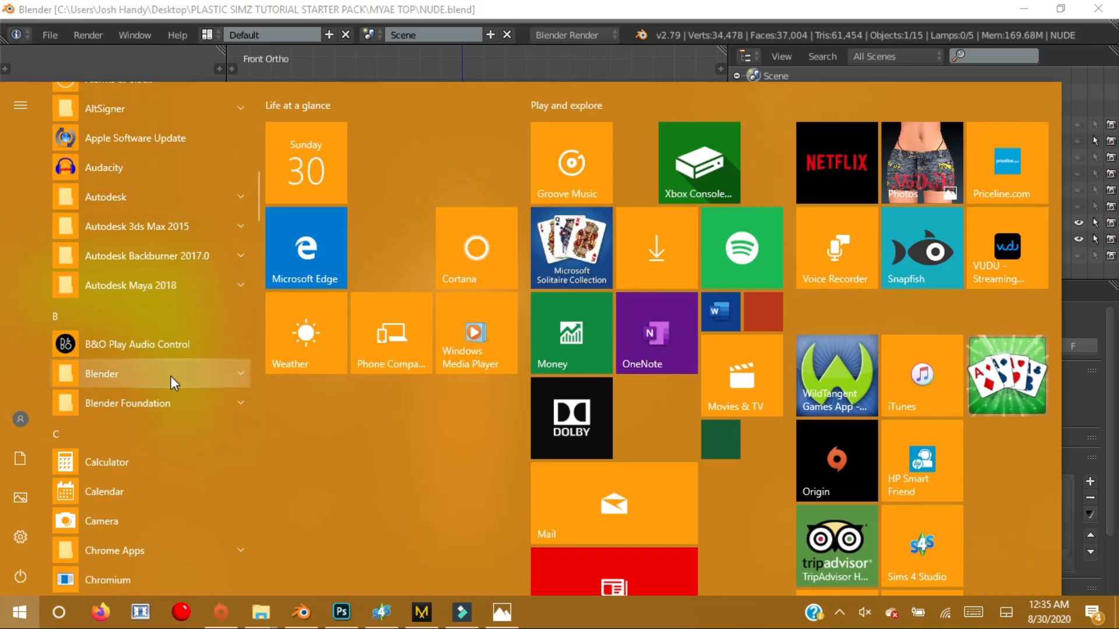
click(150, 402)
click(146, 429)
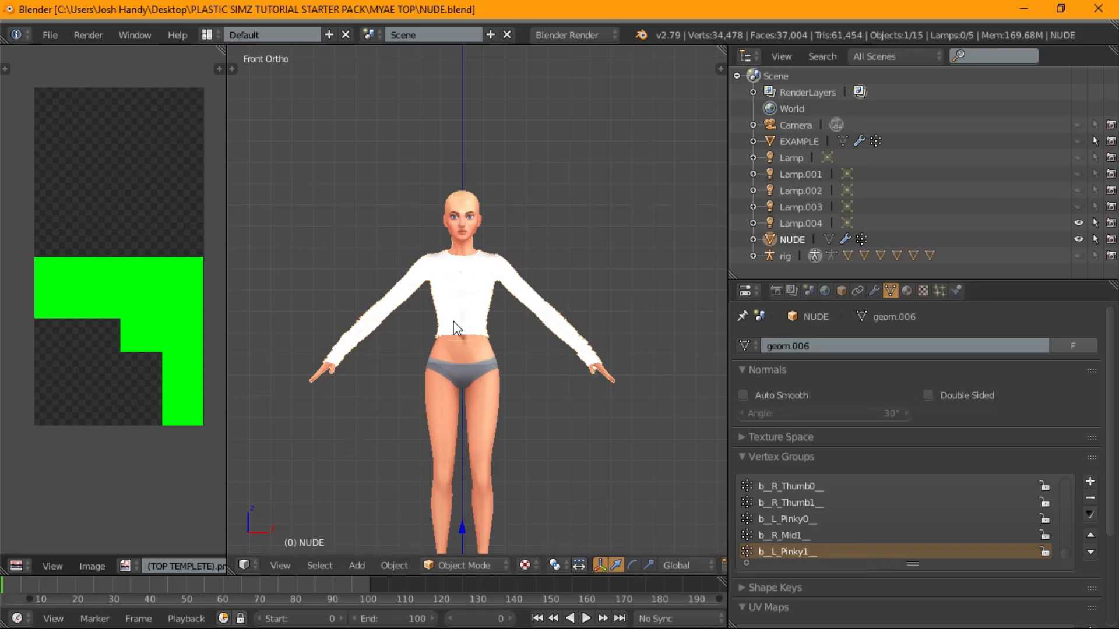
- Switch to Sims 4 Studio to examine the mesh preview of EXAMPLE.package, and return to the NUDE.blend window
key(super)
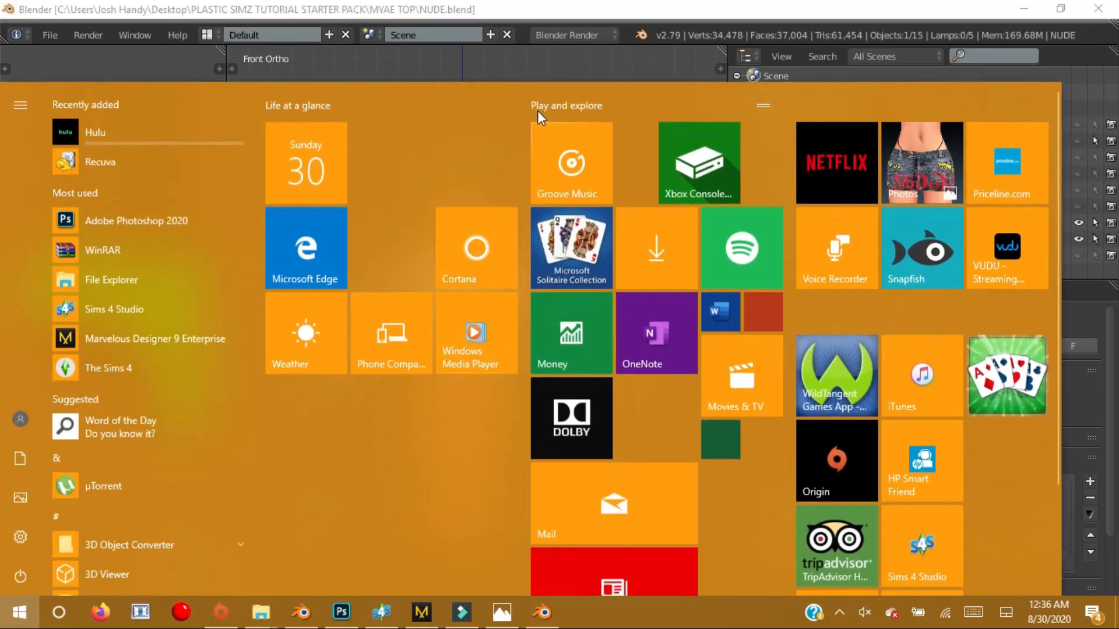
click(381, 612)
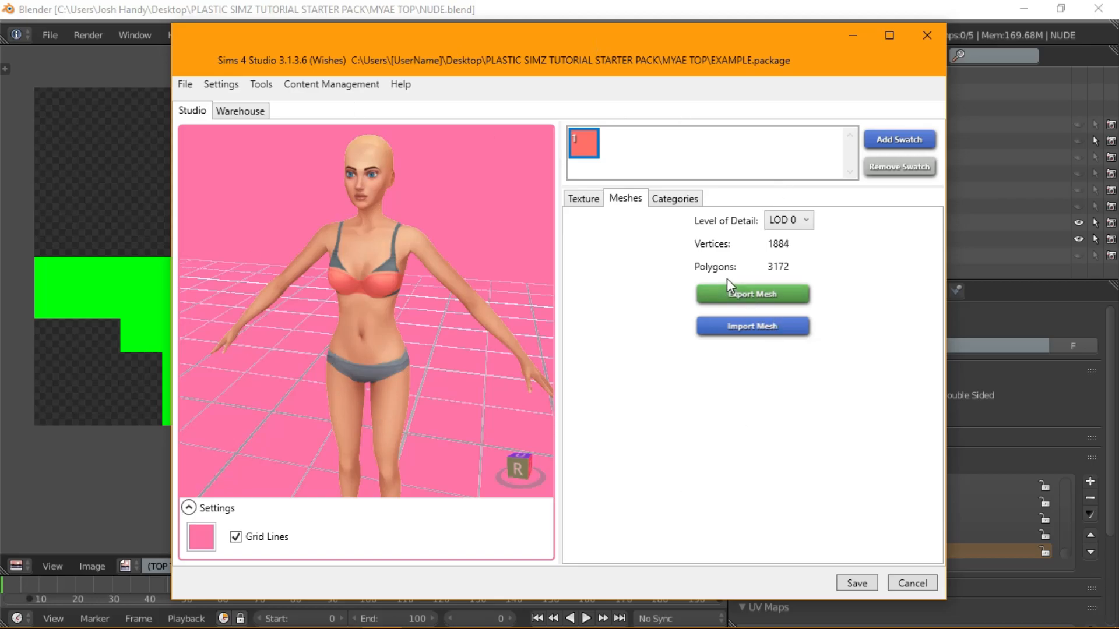
scroll(39, 301, up, 4)
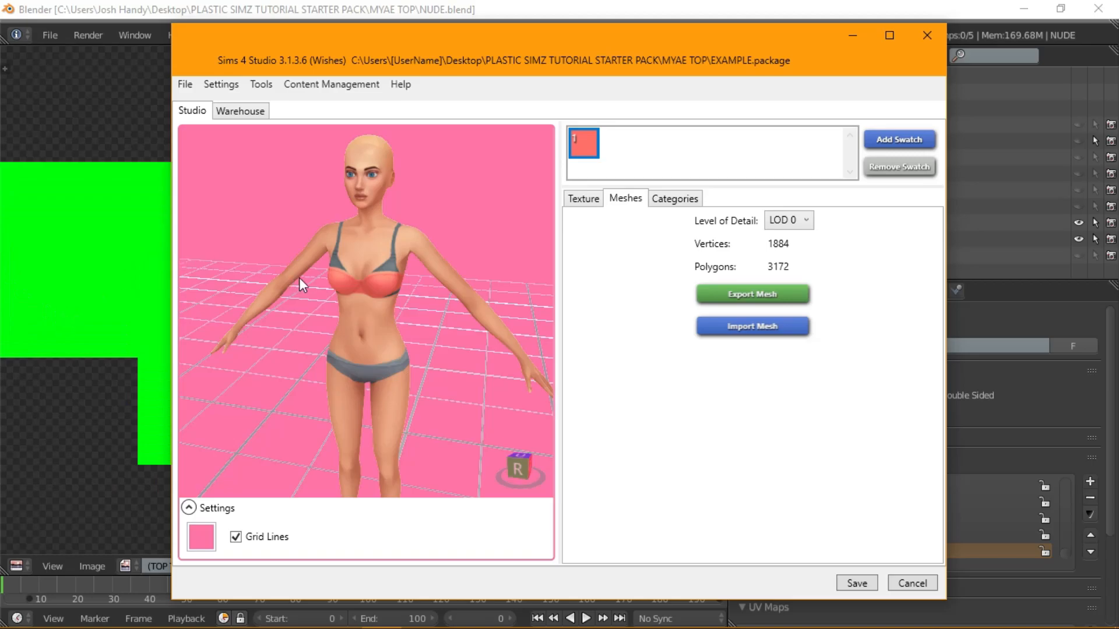
scroll(485, 311, down, 2)
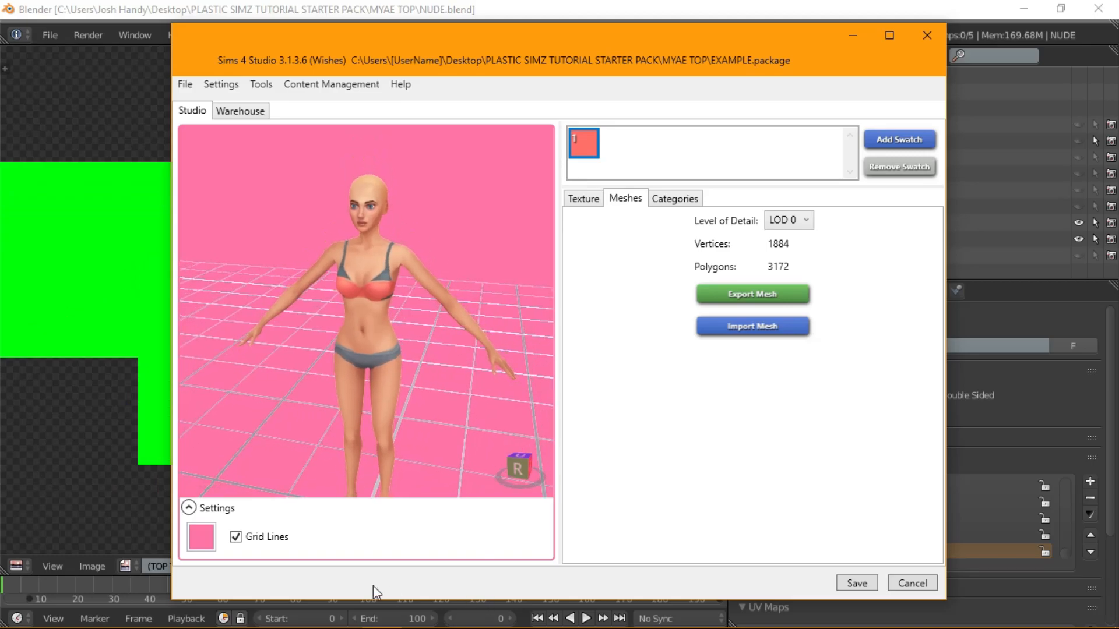
click(159, 442)
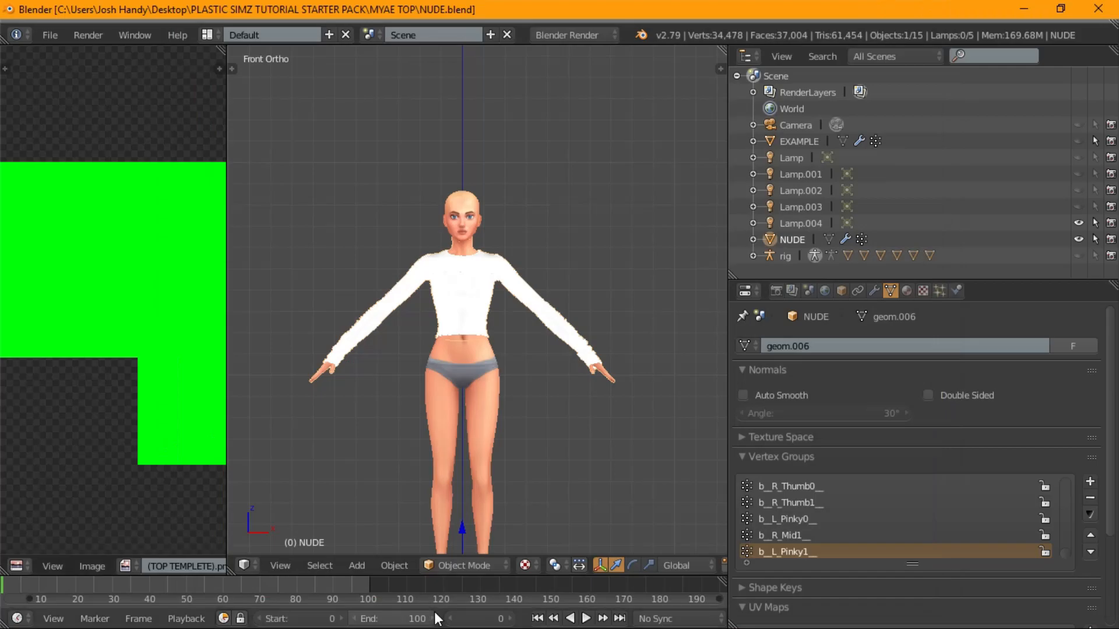
- Switch to Blender 2.70, open NUDE.blend from PLASTIC SIMZ TUTORIAL STARTER PACK\MYAE TOP, and maximize the window
key(super)
click(542, 612)
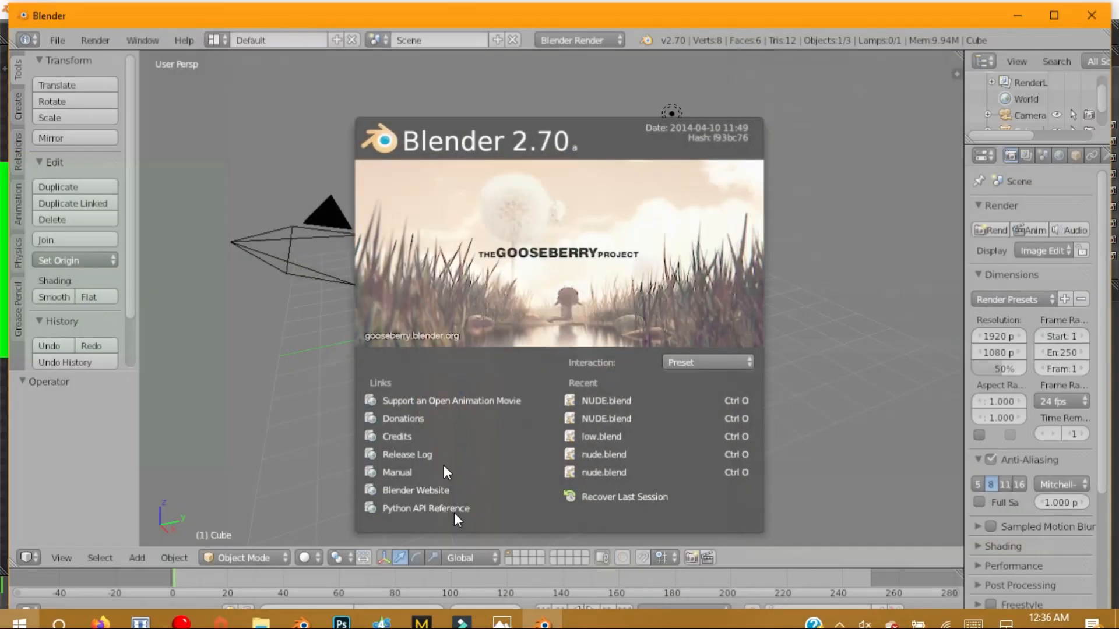
click(55, 37)
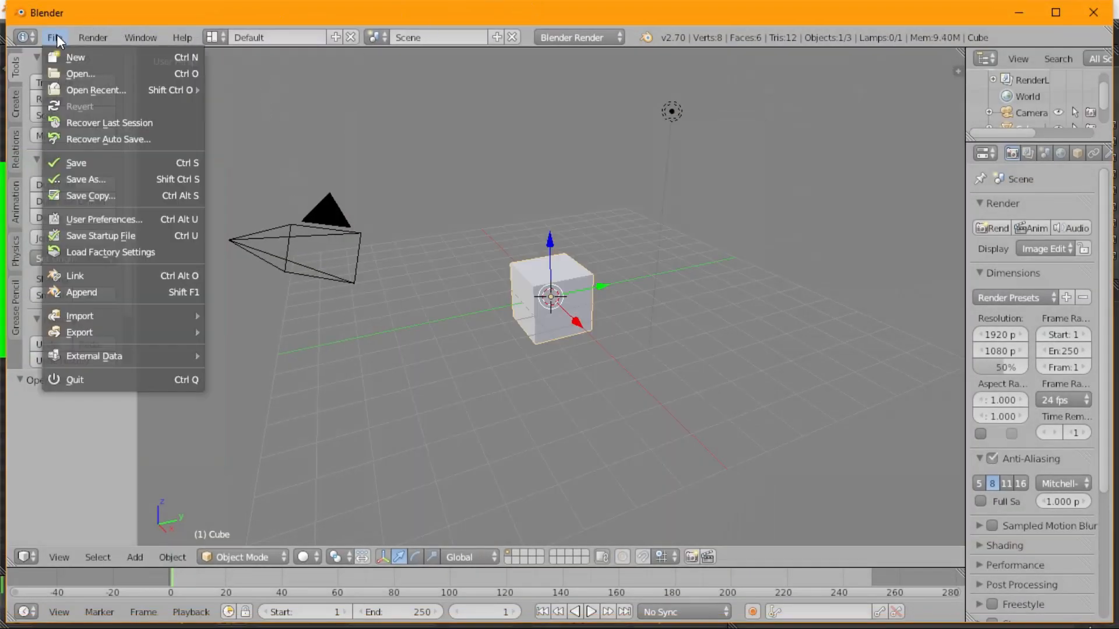
click(69, 68)
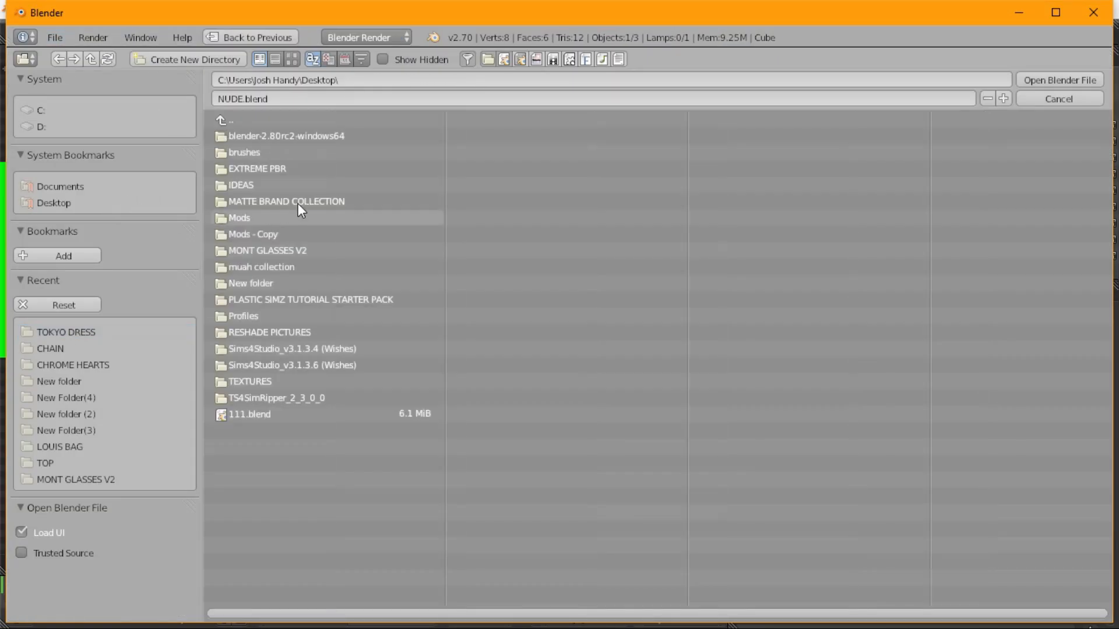
click(263, 316)
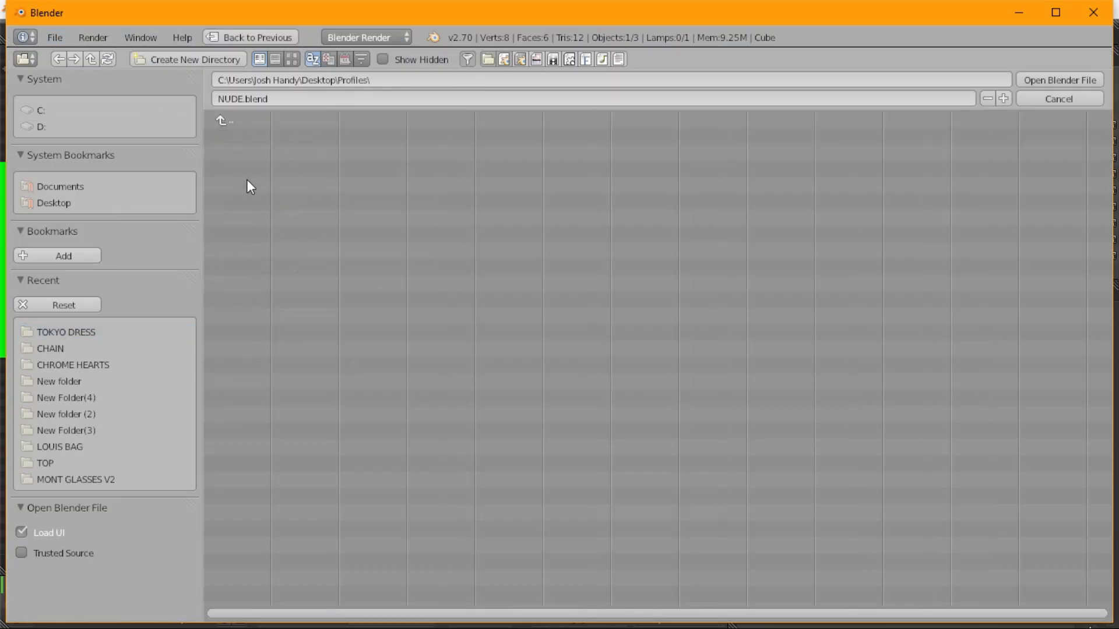
click(246, 120)
click(263, 297)
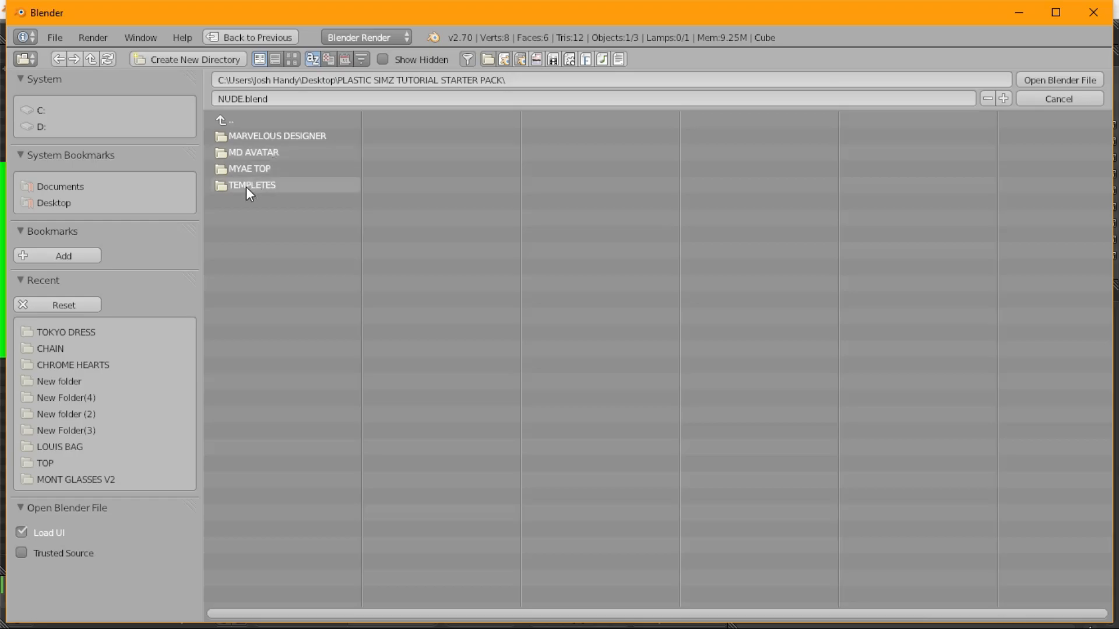
click(248, 169)
click(267, 152)
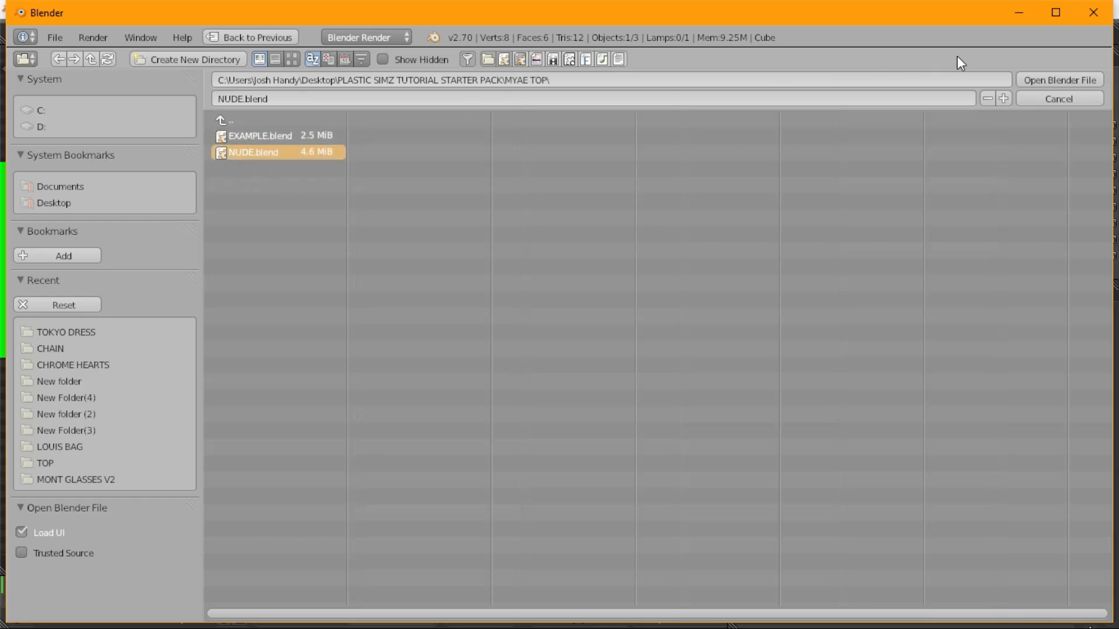
click(1093, 80)
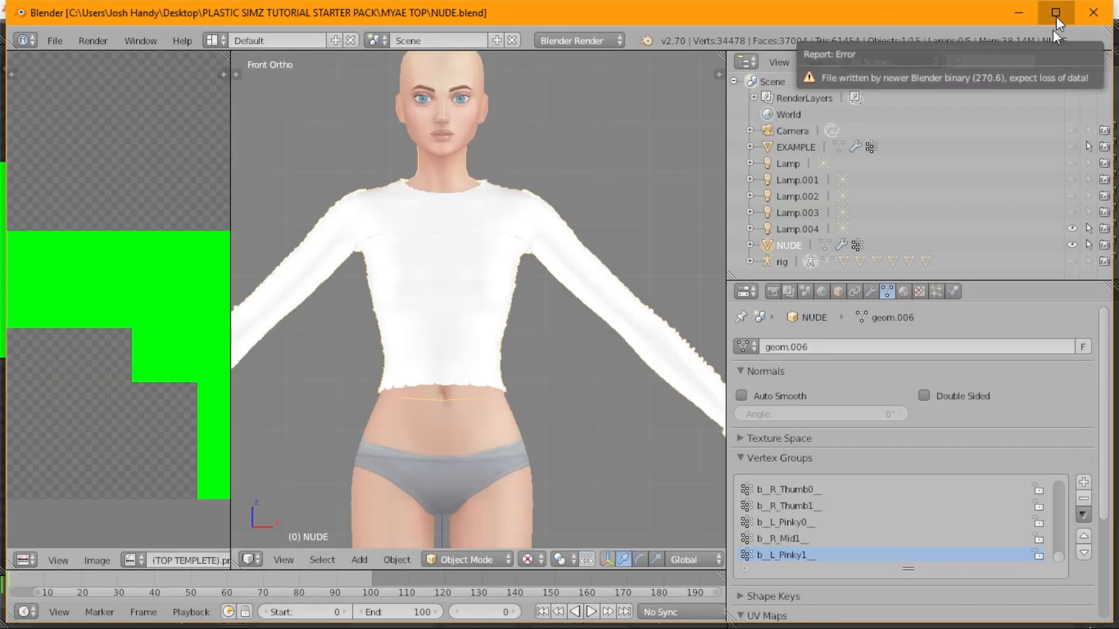
click(1056, 14)
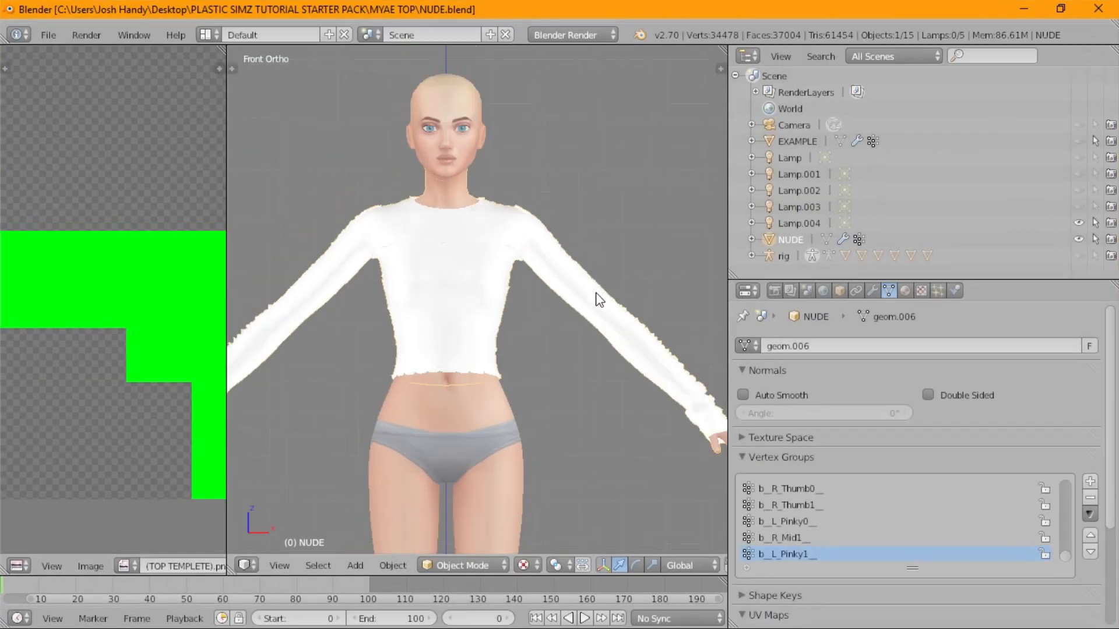
- Unhide the EXAMPLE object, select it together with NUDE as the active object, and switch the 3D view to solid shading
scroll(596, 292, down, 3)
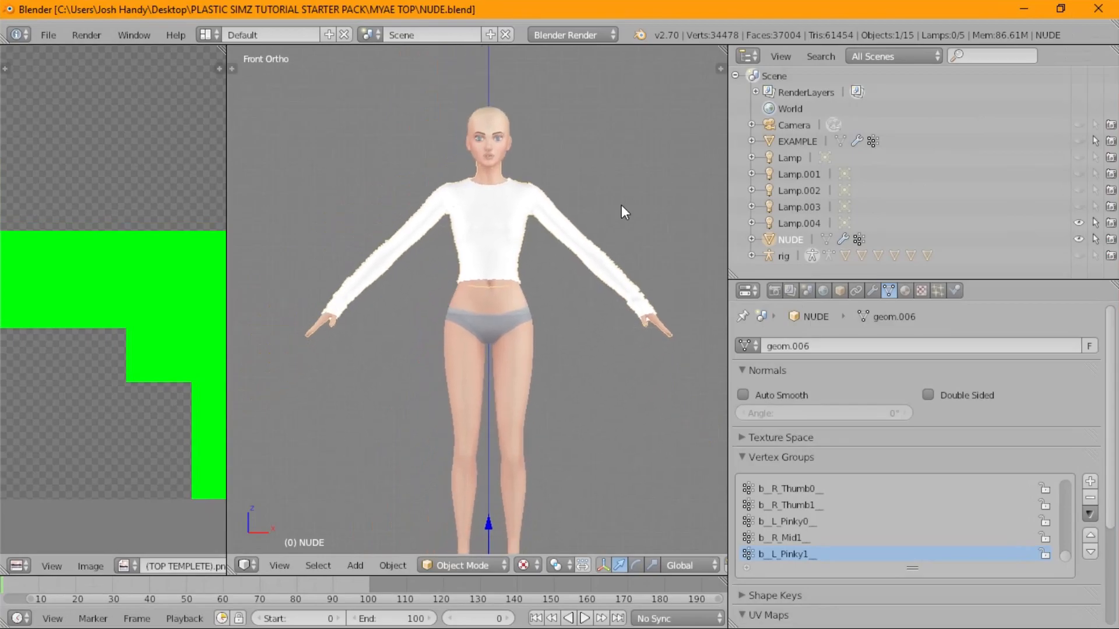
shift+middle_drag(621, 204, 637, 163)
click(797, 143)
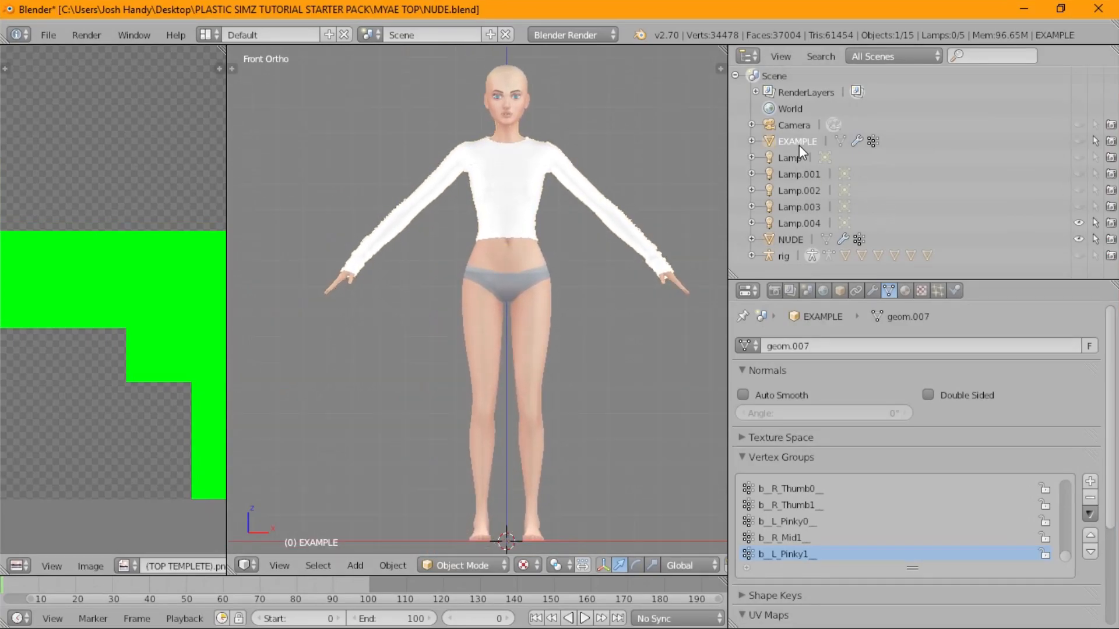
click(1078, 141)
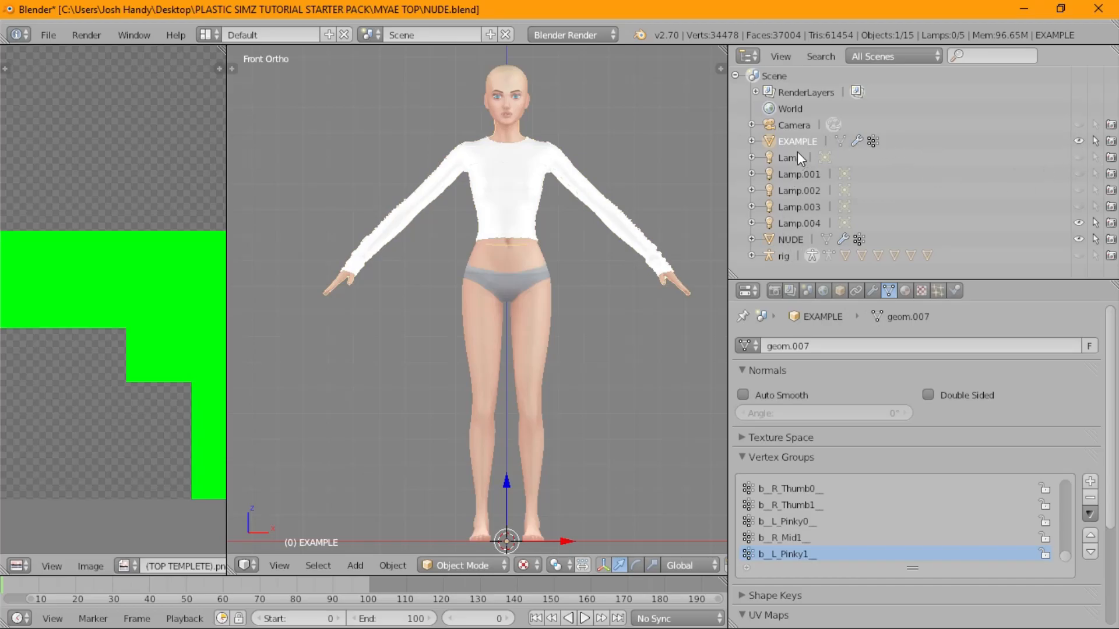
ctrl+click(789, 239)
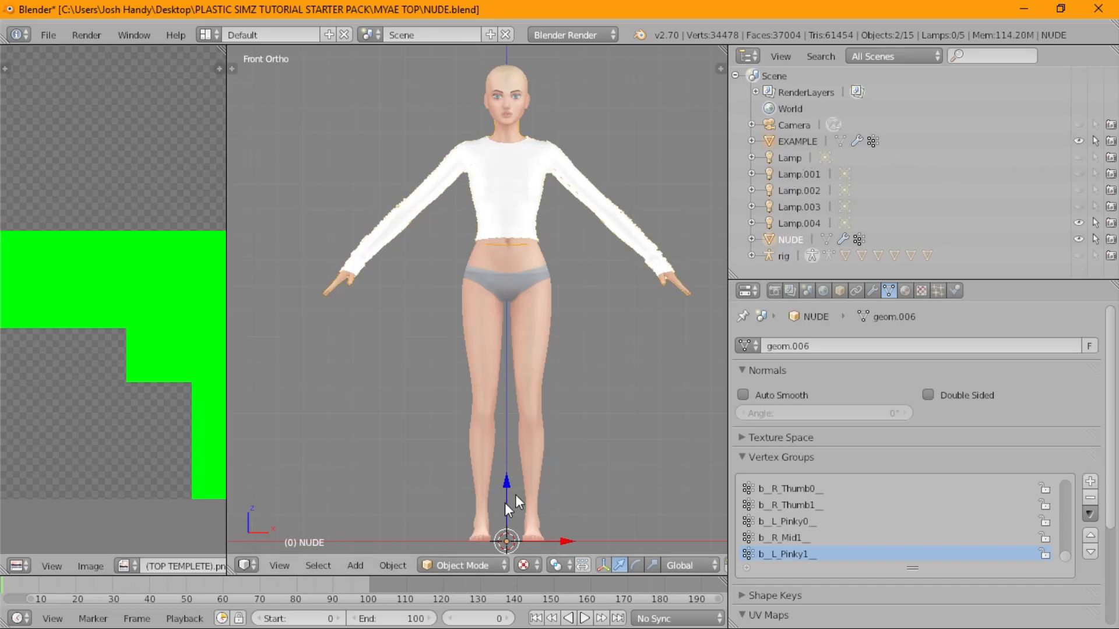
key(alt+z)
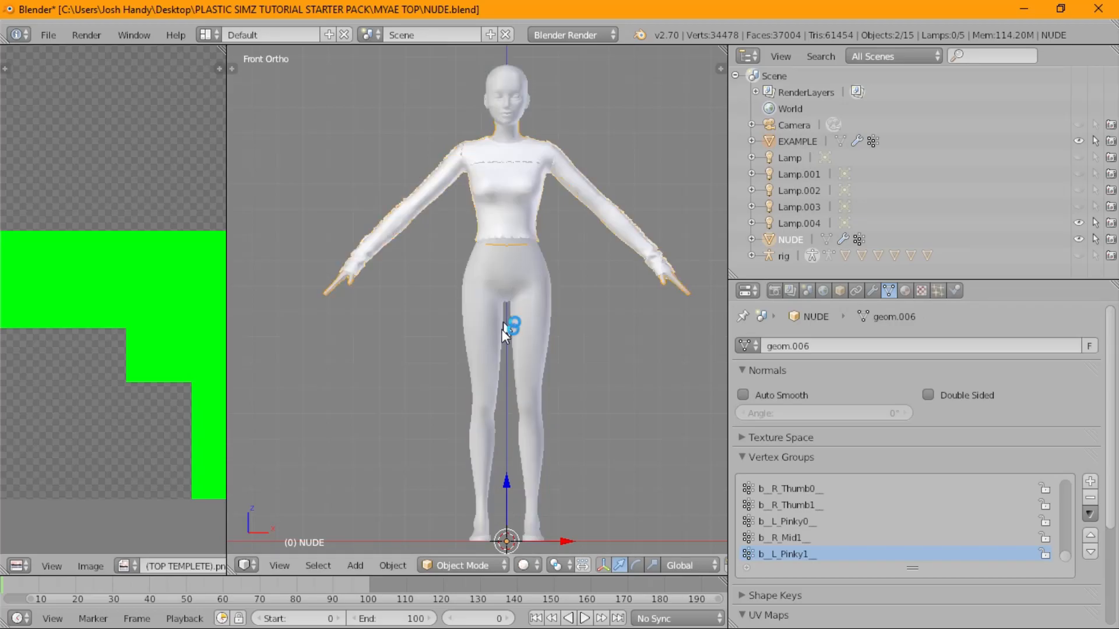
- Put the NUDE mesh in Weight Paint mode and transfer weights to it with all groups, Nearest face method and Replace All
click(461, 563)
click(494, 469)
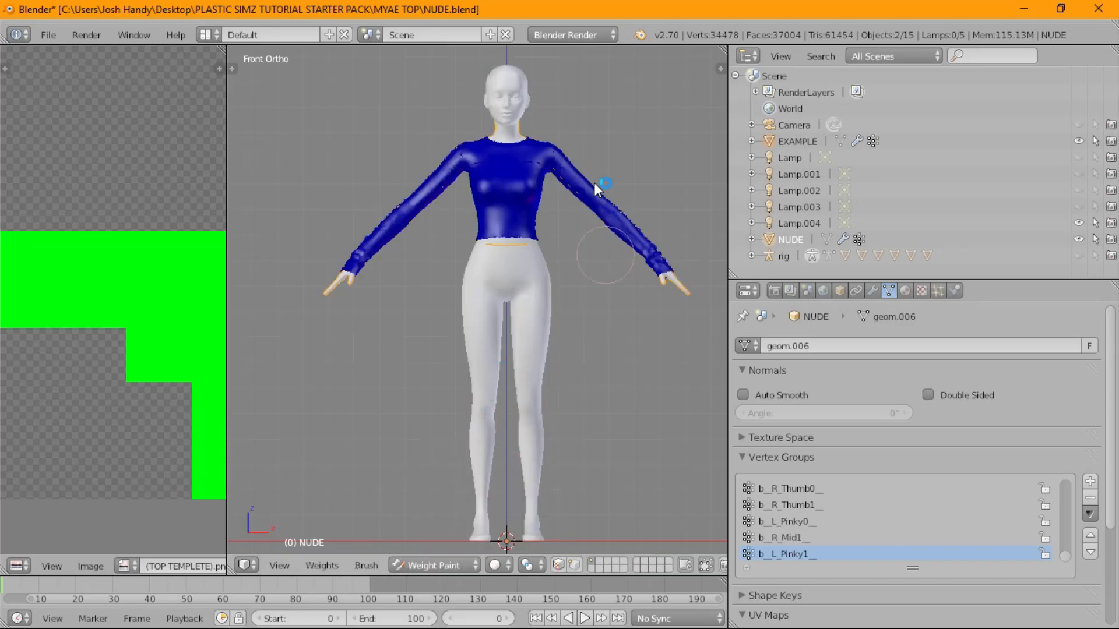
shift+middle_drag(594, 183, 570, 236)
scroll(537, 292, up, 1)
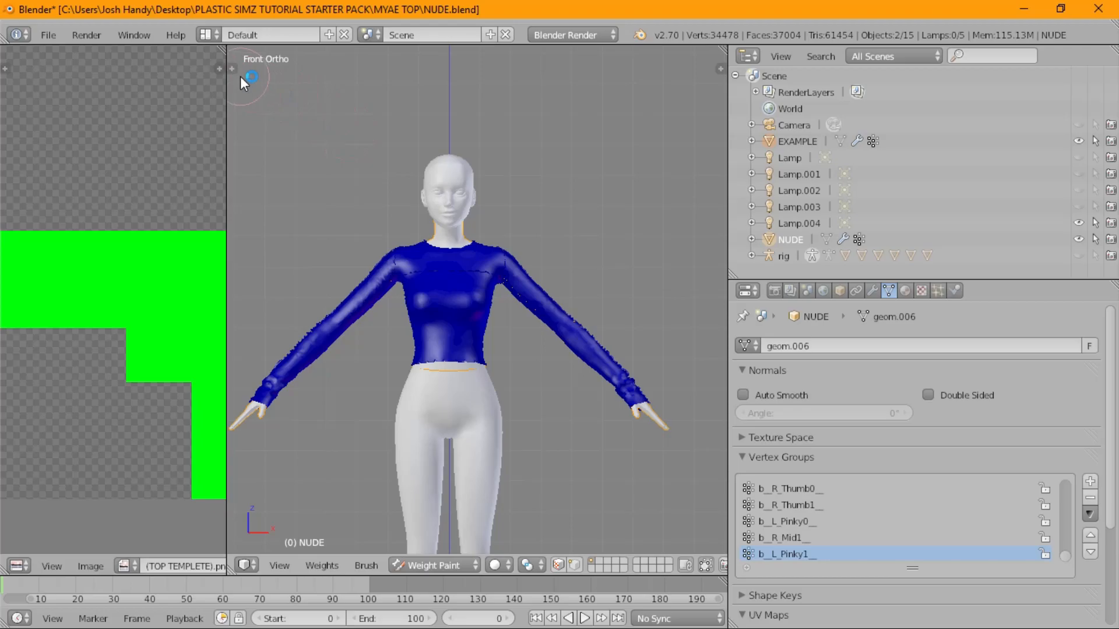
key(t)
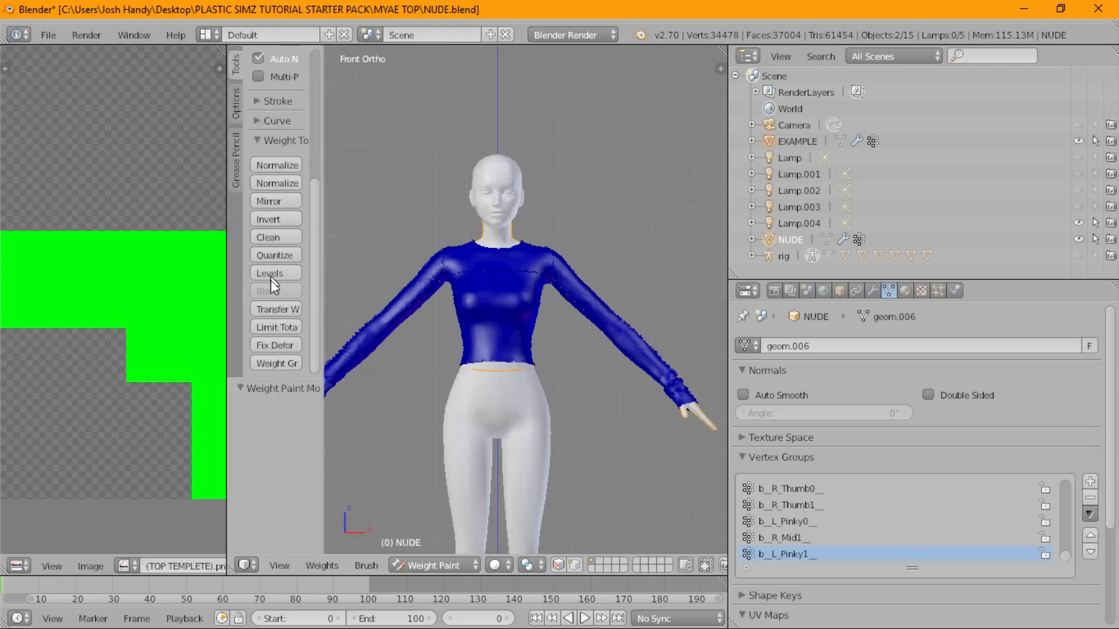
click(274, 309)
drag(325, 359, 401, 372)
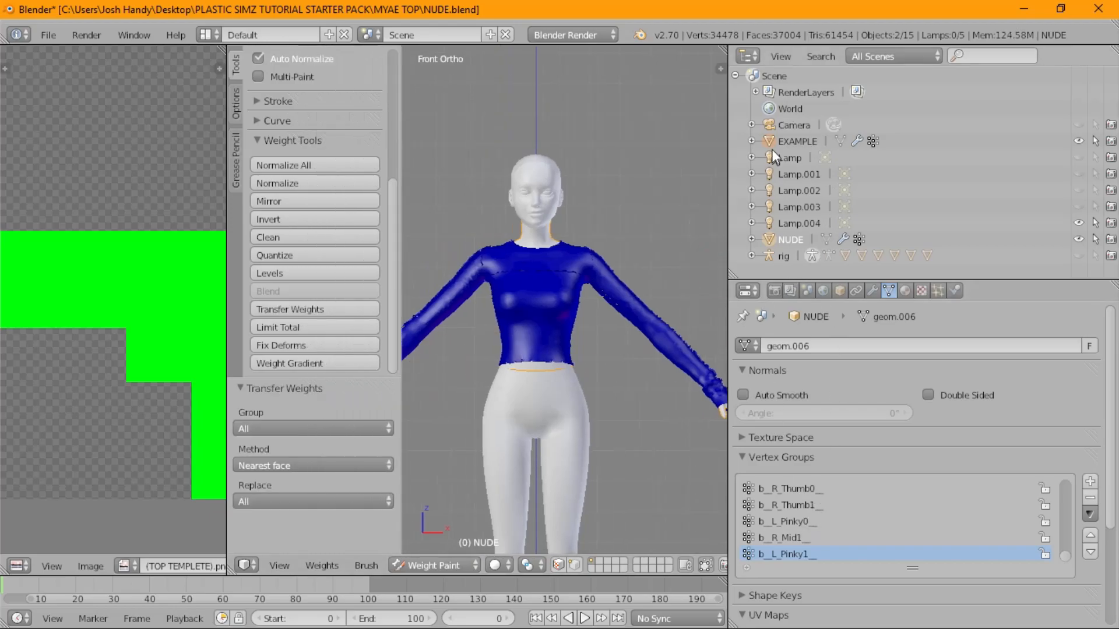
- Delete the EXAMPLE object from the scene
click(724, 69)
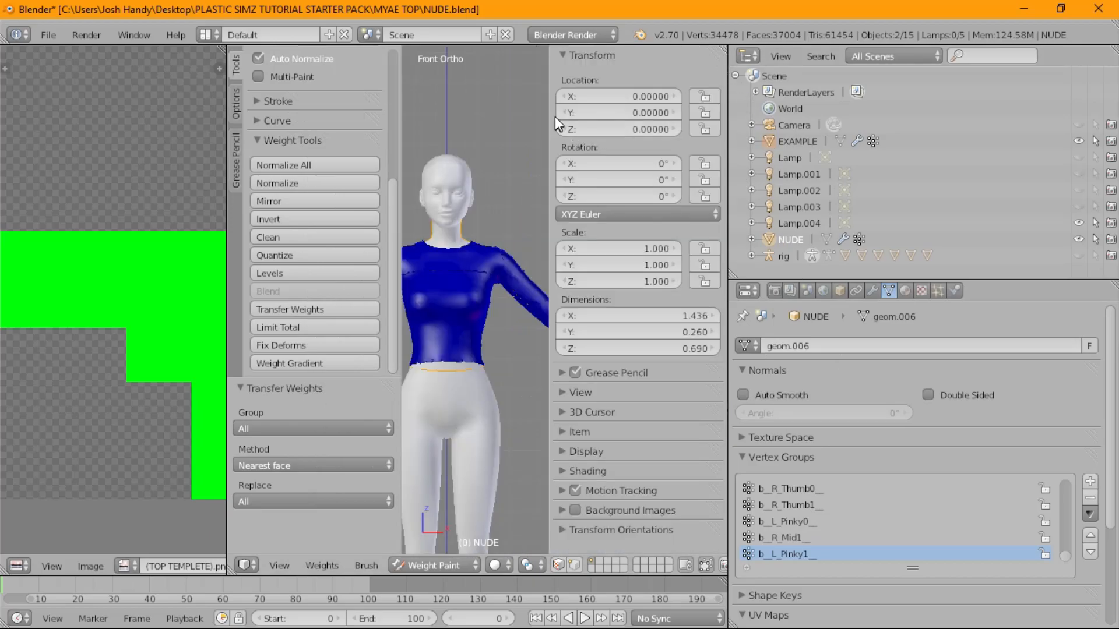
drag(550, 110, 796, 109)
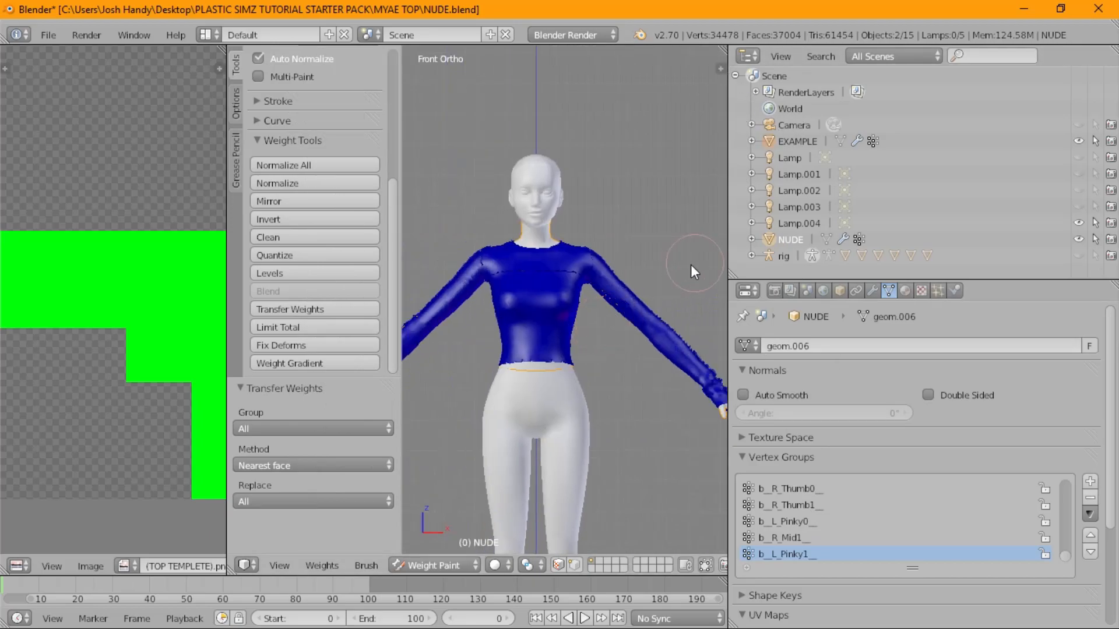
right_click(791, 142)
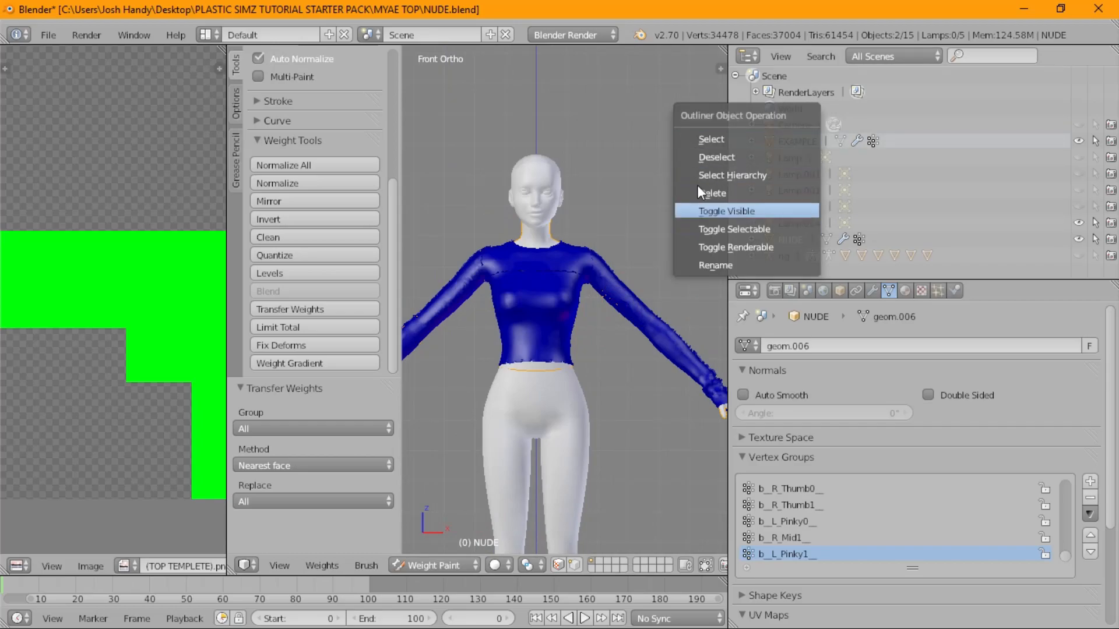
click(716, 186)
- Inspect the transferred weights on the mesh by going through its spine, clavicle, pelvis and shoulder vertex groups
scroll(789, 536, up, 5)
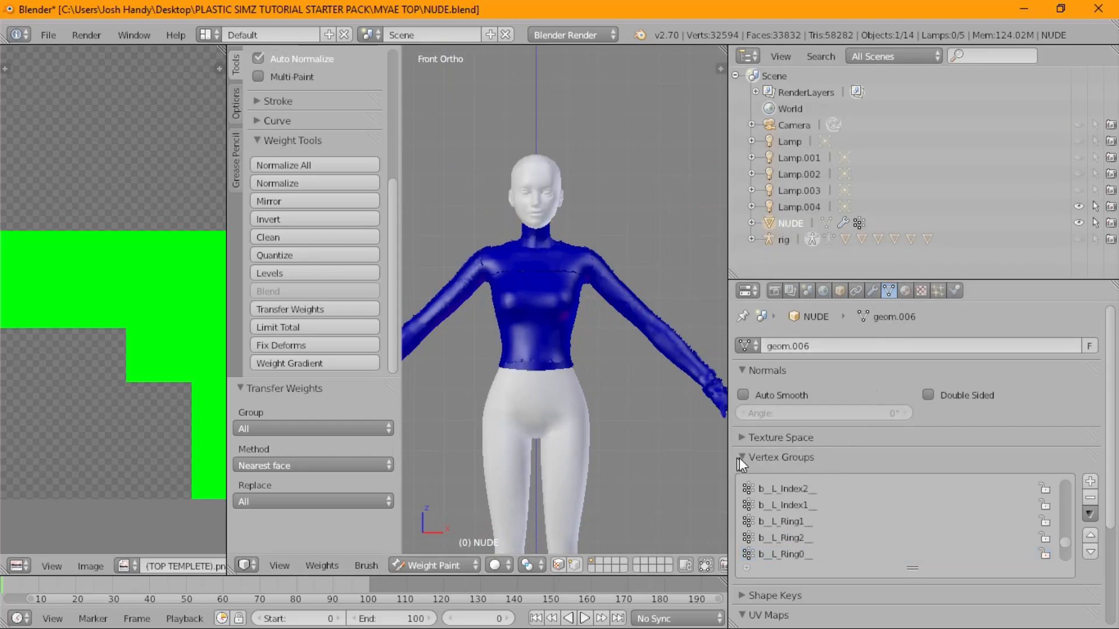
scroll(862, 516, up, 4)
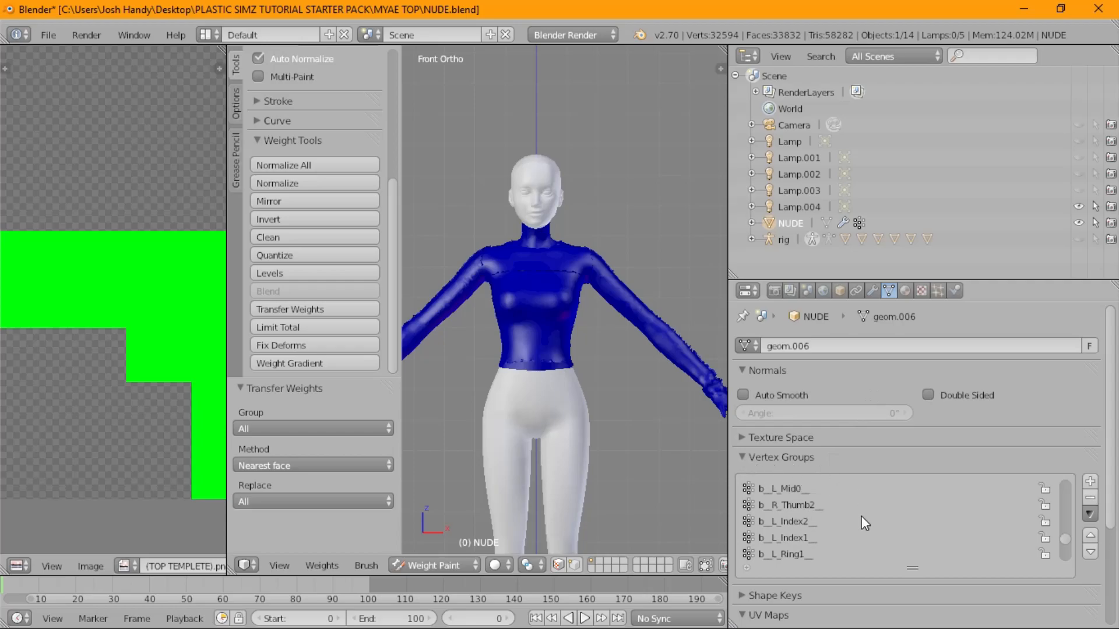
scroll(856, 510, up, 3)
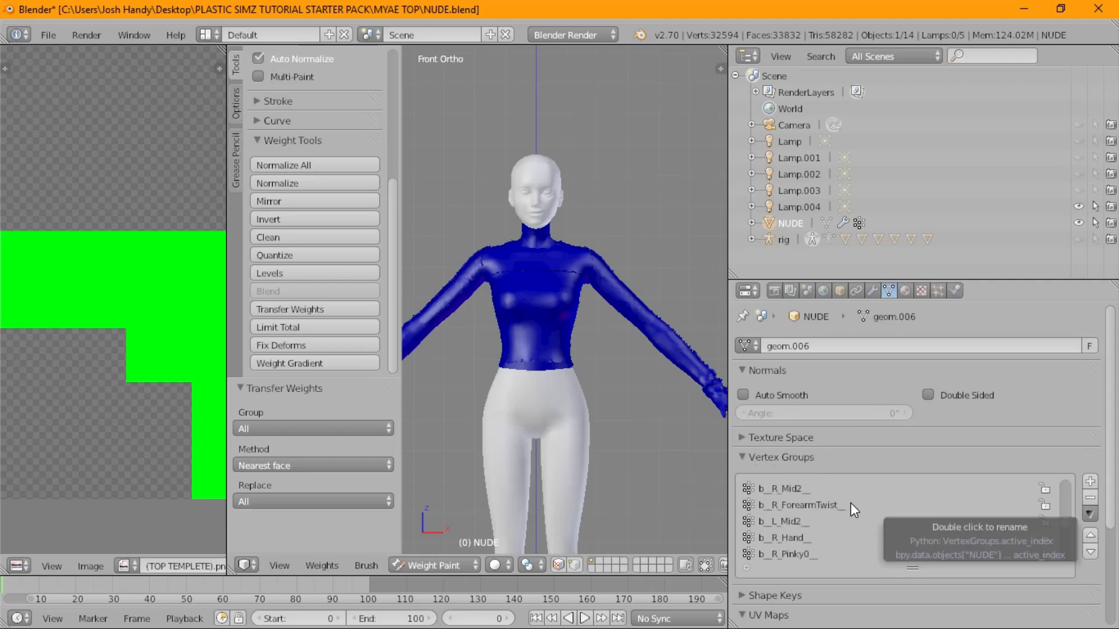
scroll(855, 509, up, 2)
scroll(855, 510, up, 3)
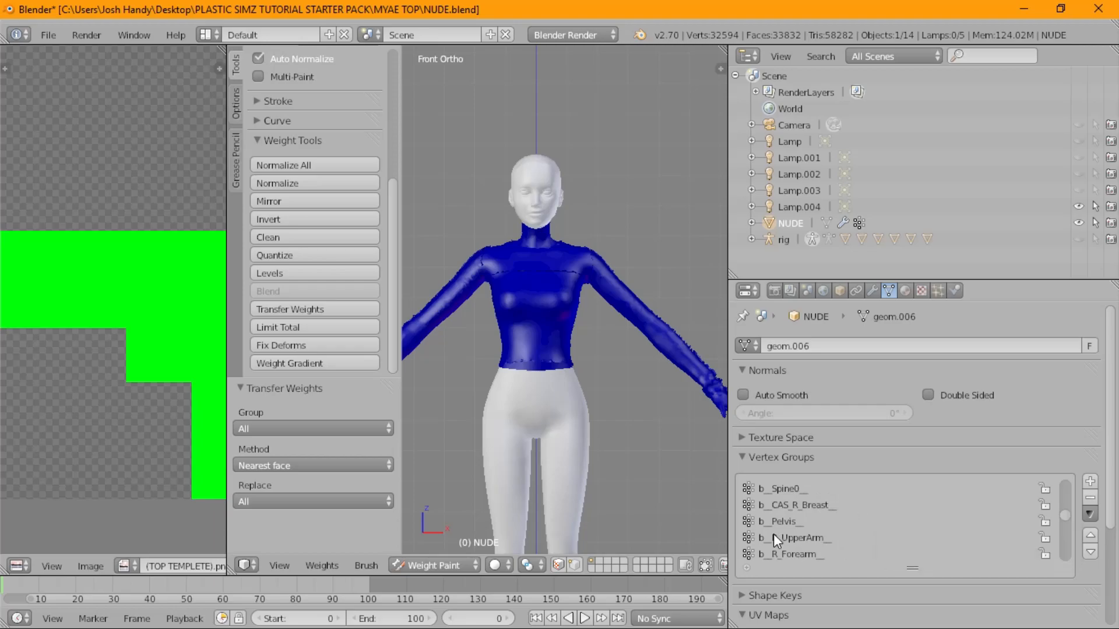
click(786, 520)
click(807, 489)
scroll(816, 495, up, 2)
click(810, 488)
scroll(810, 490, up, 6)
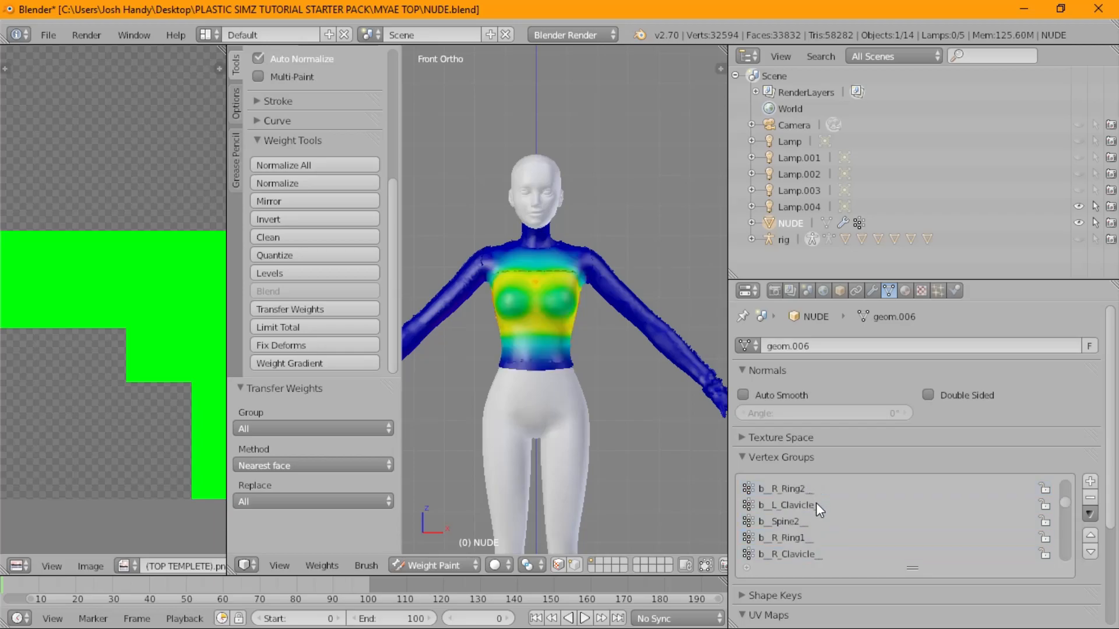
click(818, 503)
click(806, 552)
scroll(830, 489, up, 5)
click(830, 488)
scroll(831, 488, up, 3)
click(832, 489)
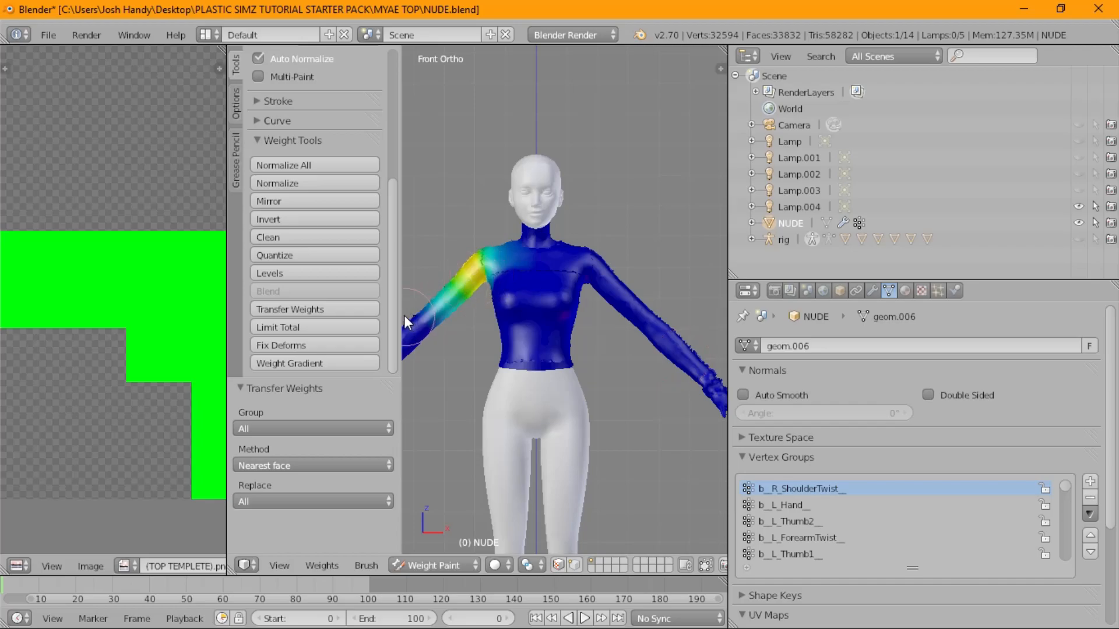
- Switch the NUDE mesh to Vertex Paint mode and sample the green from the neck as the brush colour
drag(400, 309, 335, 309)
middle_drag(502, 269, 617, 260)
key(KP_1)
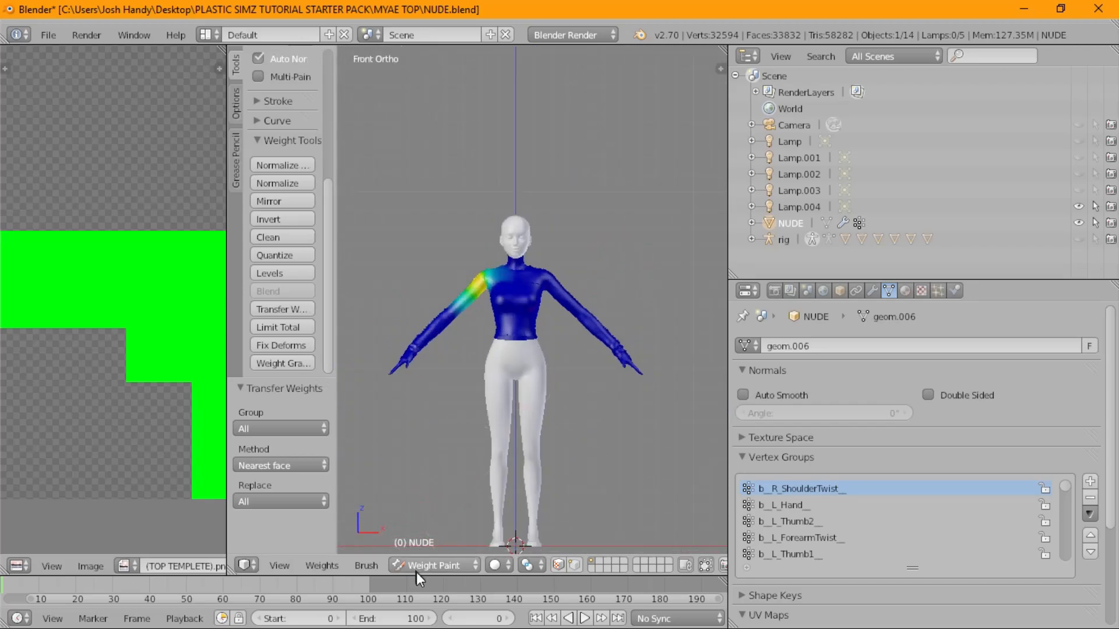
click(451, 560)
click(435, 492)
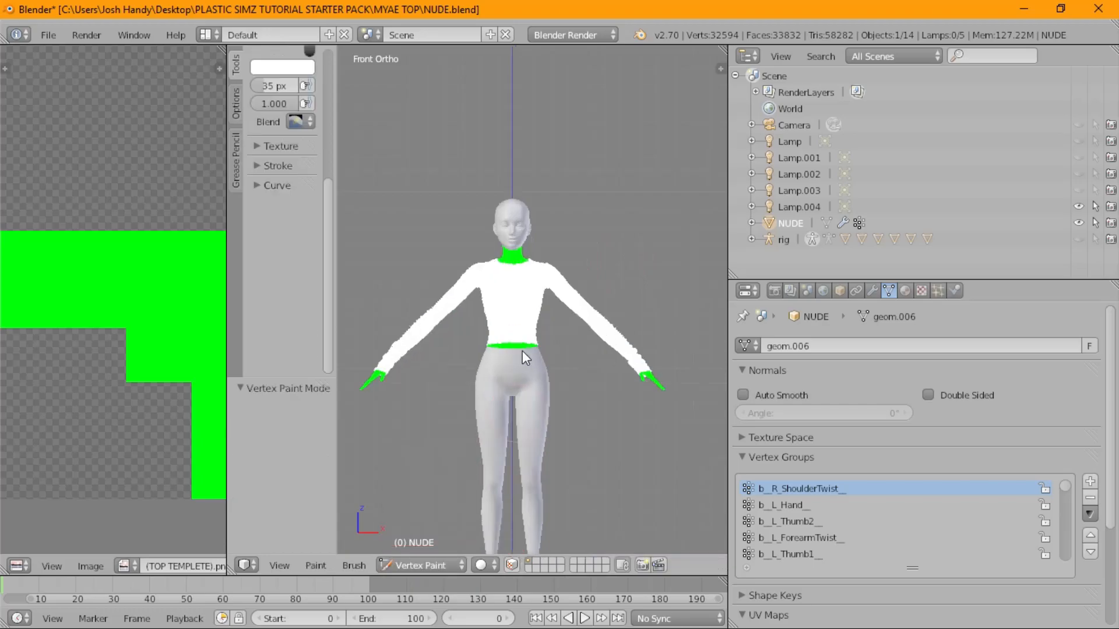
scroll(532, 300, up, 5)
shift+middle_drag(528, 294, 600, 225)
click(287, 71)
click(388, 250)
click(576, 169)
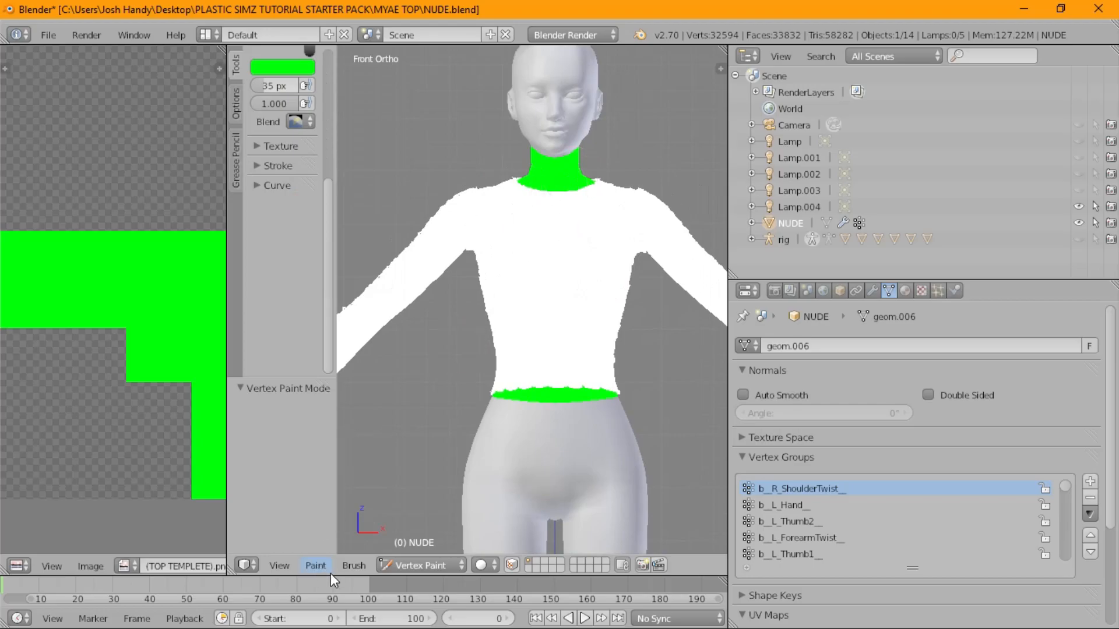
- Fill the whole mesh's vertex colours with the green brush colour and save the file
click(331, 574)
click(367, 505)
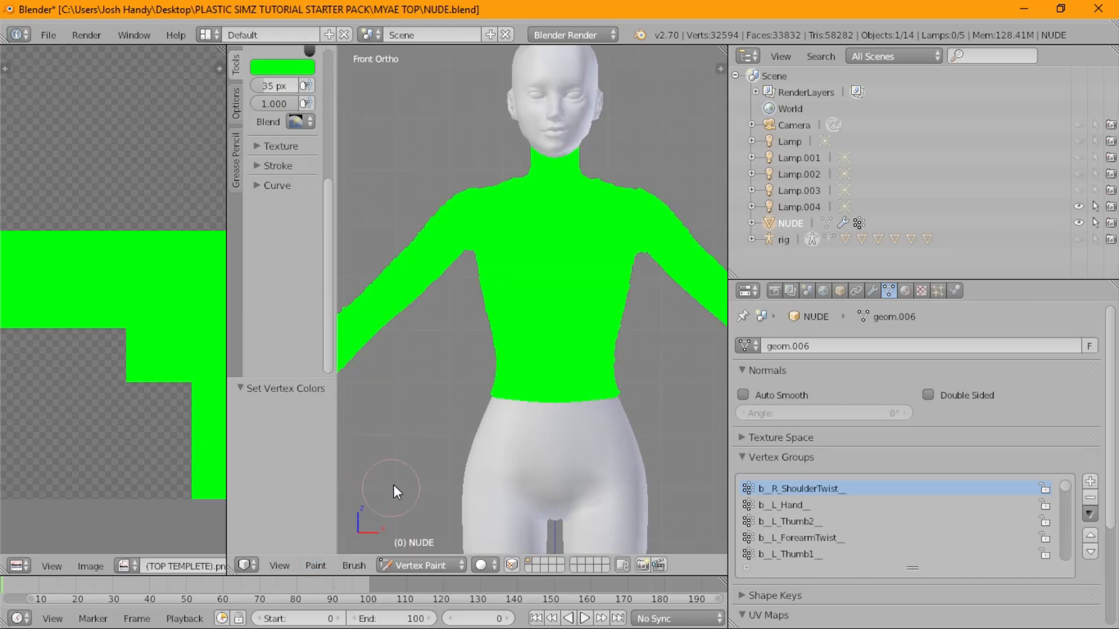
click(48, 35)
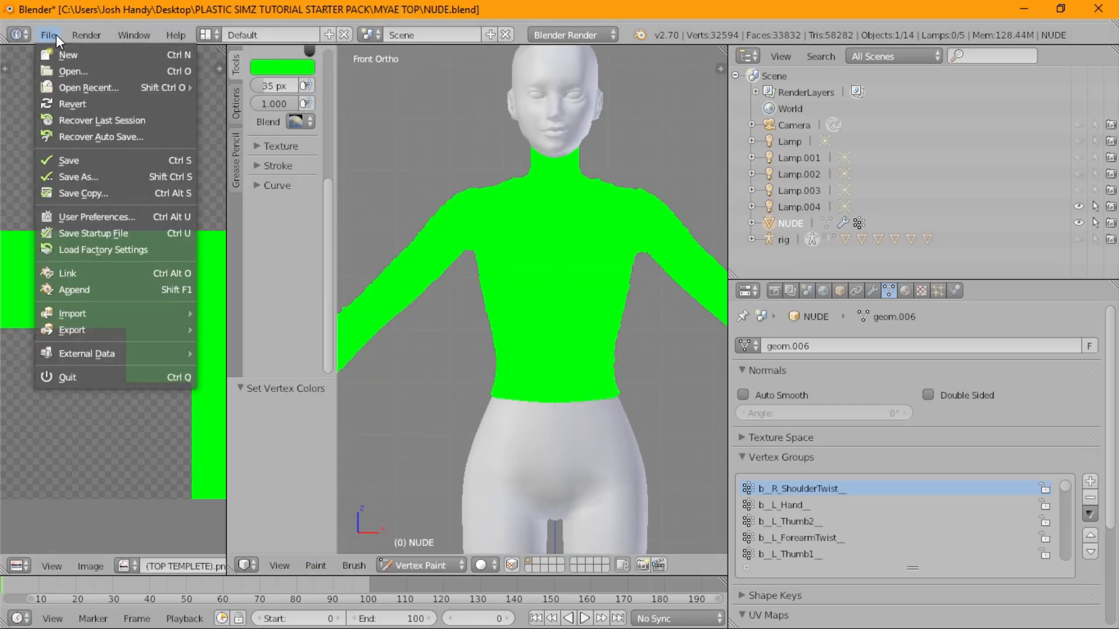
click(55, 160)
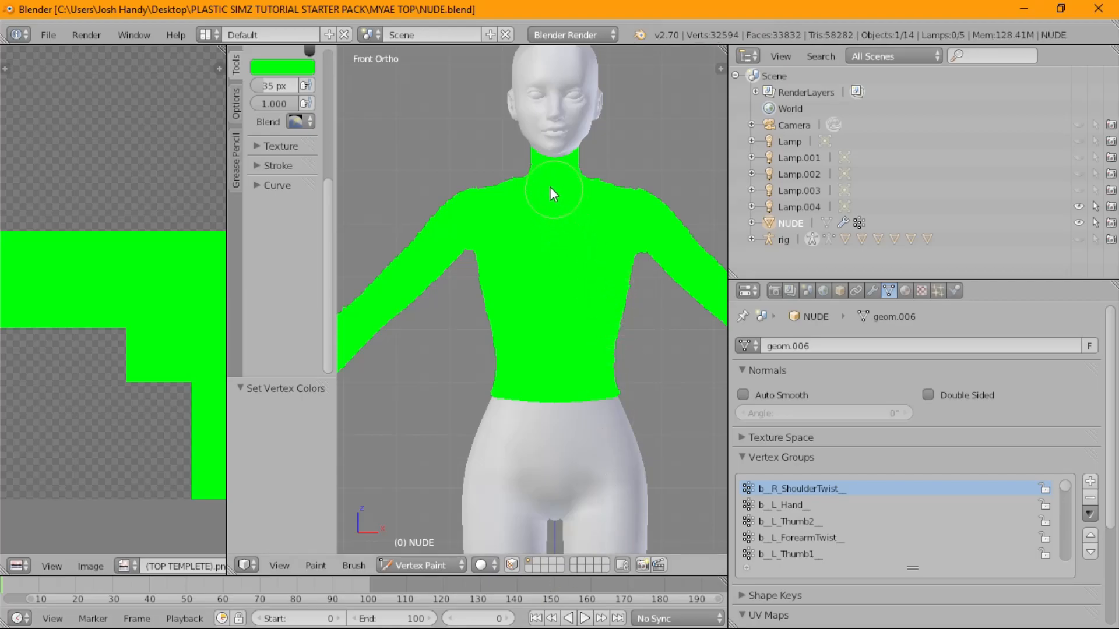
- Return the NUDE mesh to Object Mode and make the rig visible
scroll(552, 188, down, 5)
middle_drag(617, 278, 569, 295)
scroll(568, 295, up, 3)
click(420, 565)
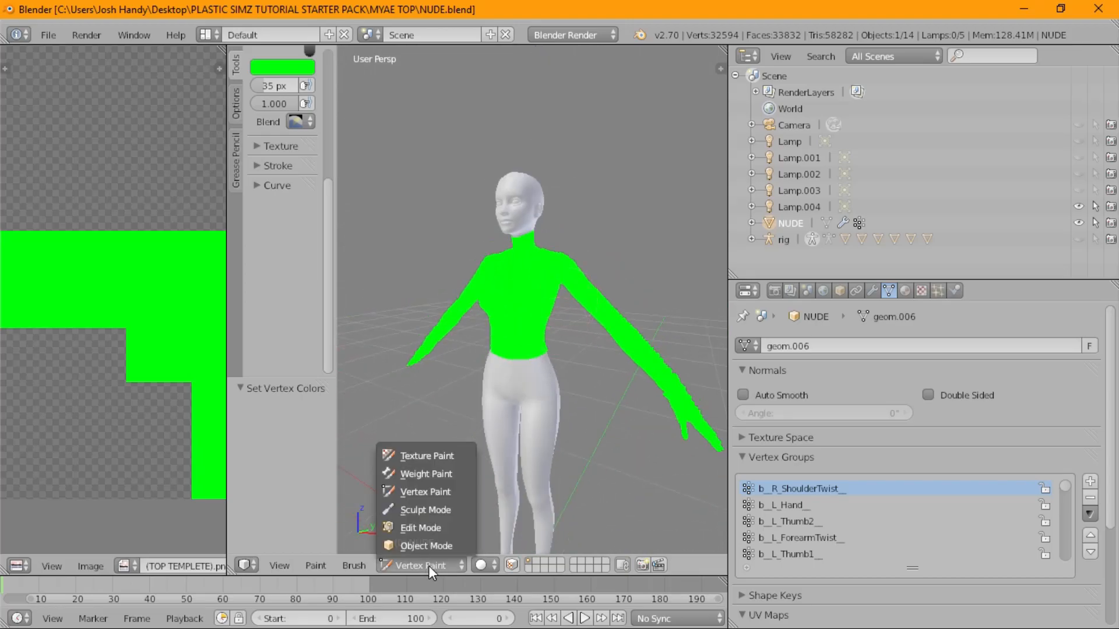
click(445, 496)
click(402, 567)
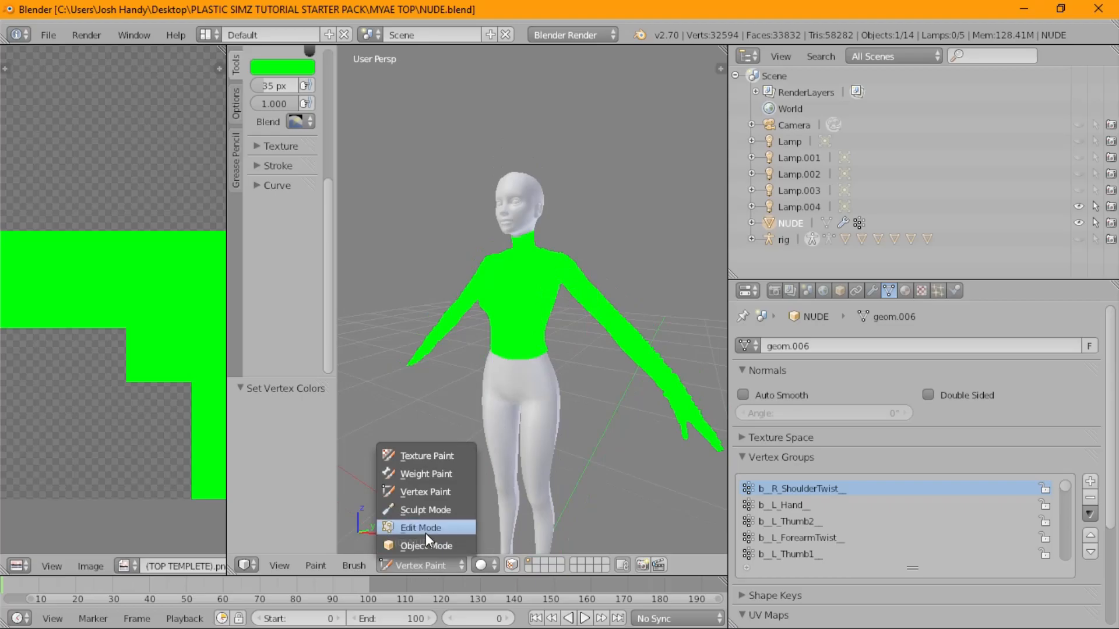
click(418, 546)
click(1079, 240)
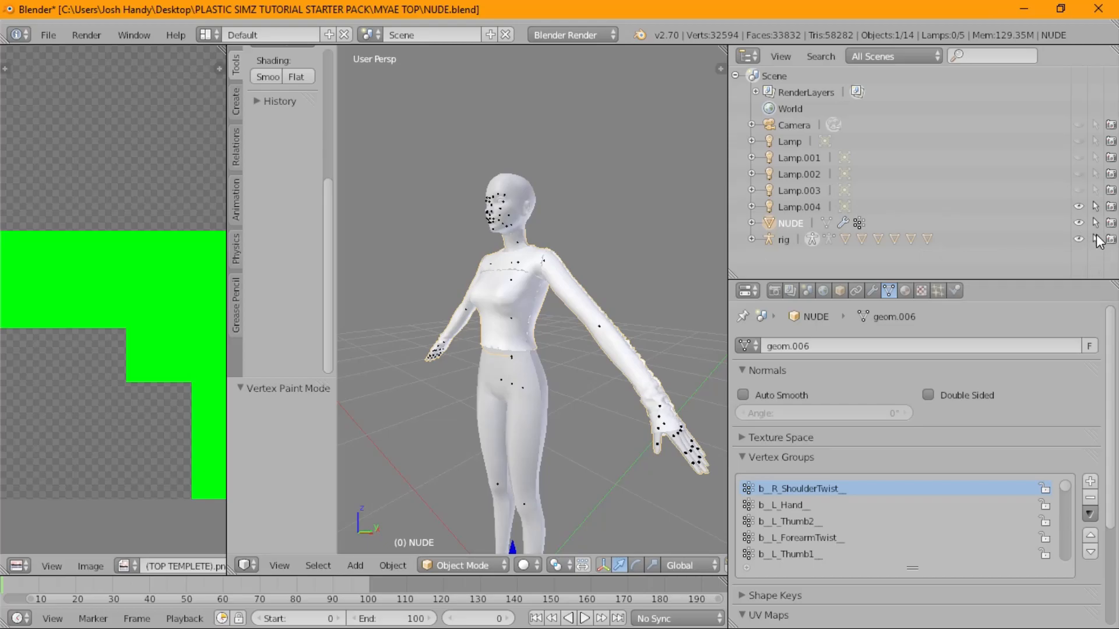
- Try rotating the rig's left upper arm bone to swing the arm overhead
scroll(583, 307, up, 4)
scroll(598, 350, down, 5)
middle_drag(598, 350, 560, 344)
scroll(559, 299, up, 6)
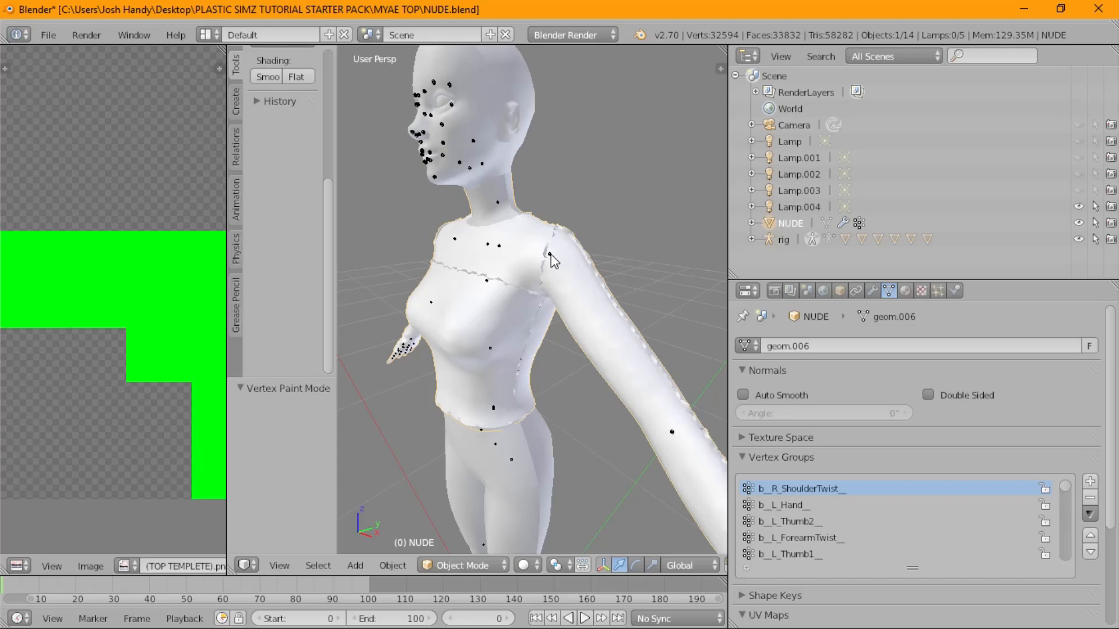
right_click(550, 254)
scroll(583, 325, down, 5)
middle_drag(583, 326, 551, 303)
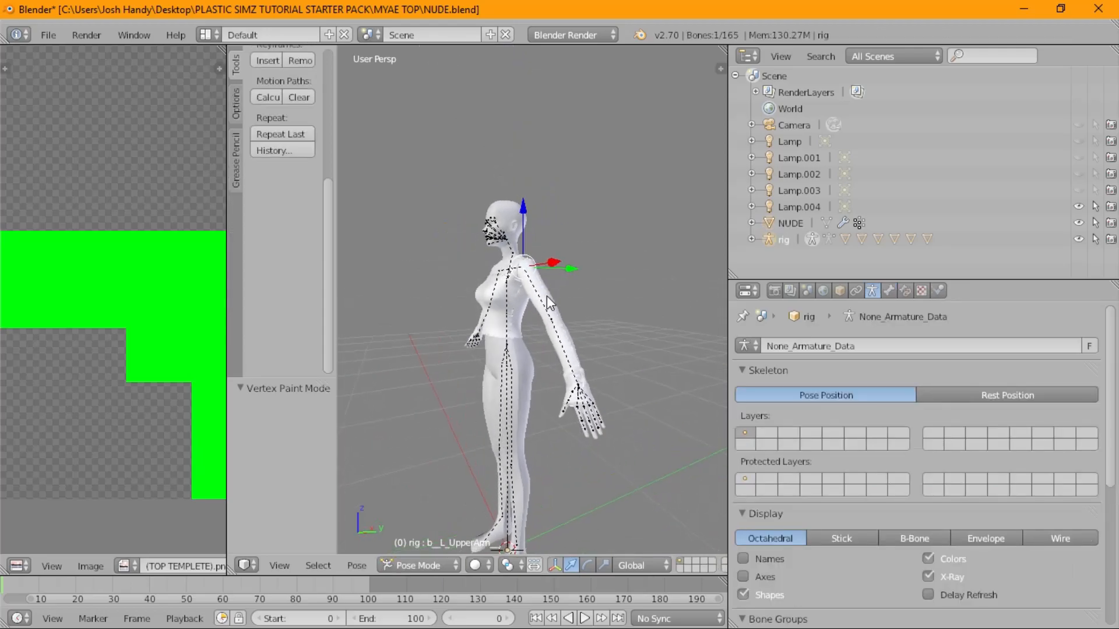
key(r)
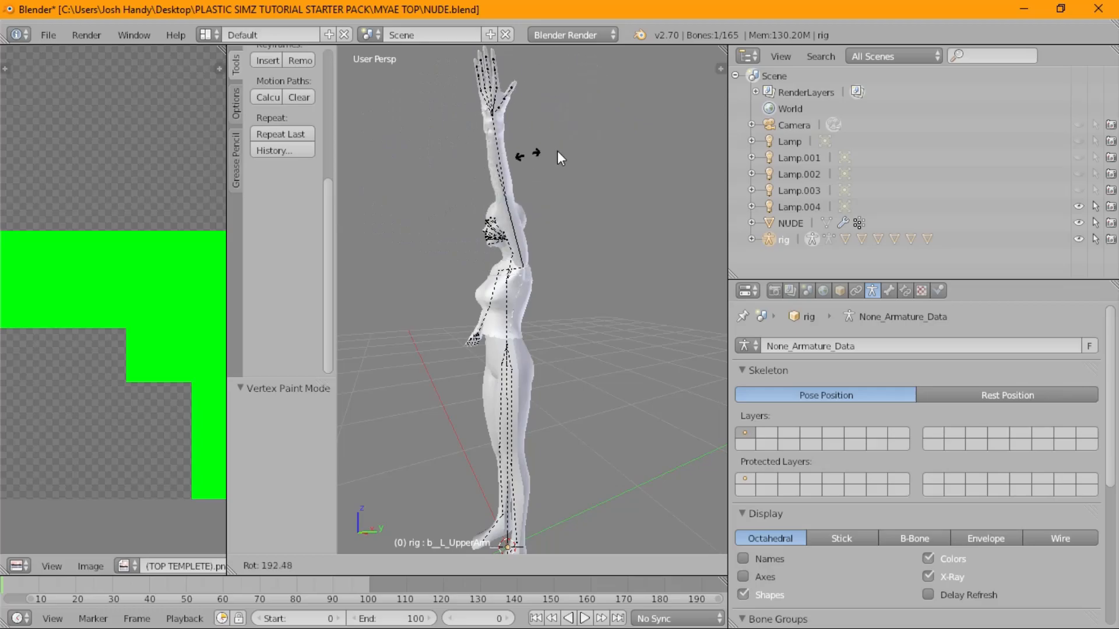
right_click(513, 215)
middle_drag(513, 215, 568, 239)
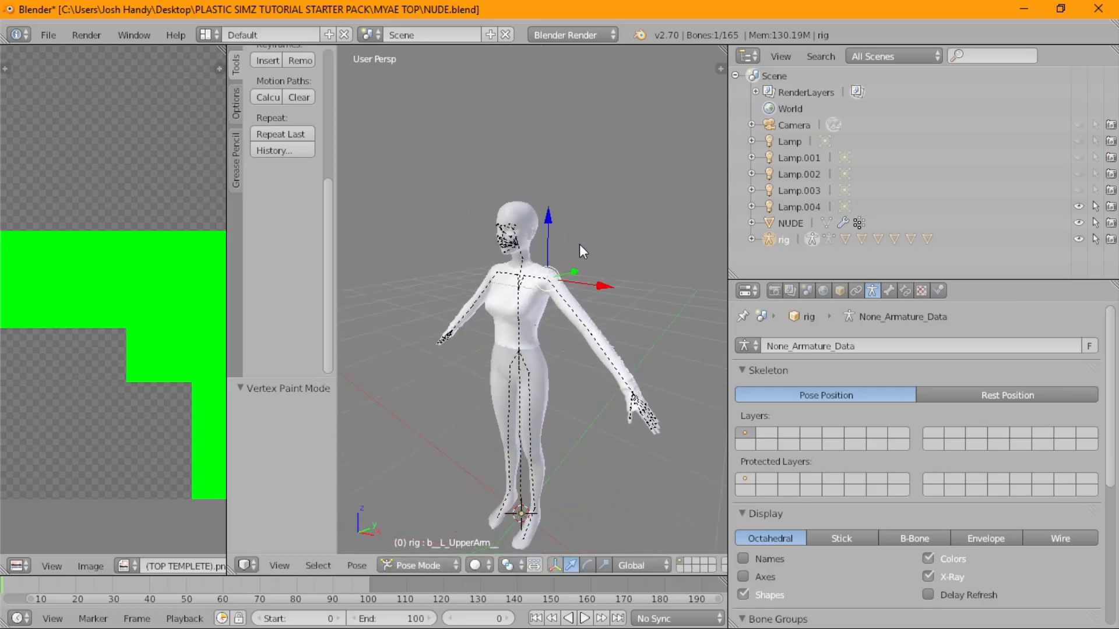
- Rotate the right upper arm bone so the arm hangs straight down beside the body, and deselect it
scroll(560, 313, up, 8)
middle_drag(560, 313, 477, 255)
scroll(645, 309, down, 5)
key(KP_5)
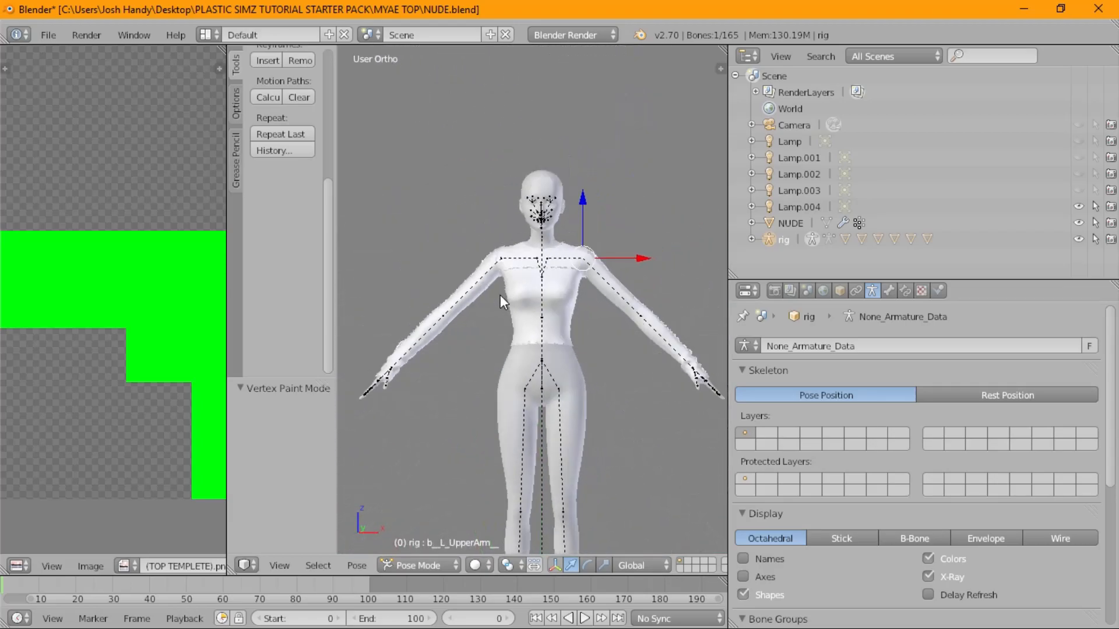
right_click(503, 267)
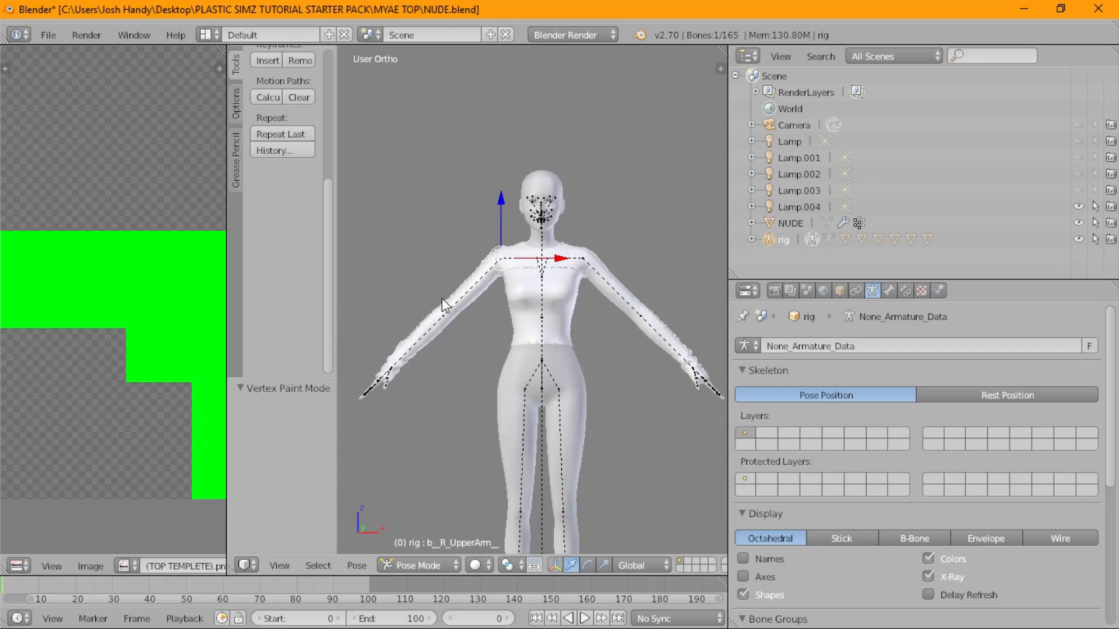
key(r)
click(473, 378)
key(a)
- Rotate the left upper arm bone by about 43° so the arm hangs down beside the body
right_click(586, 260)
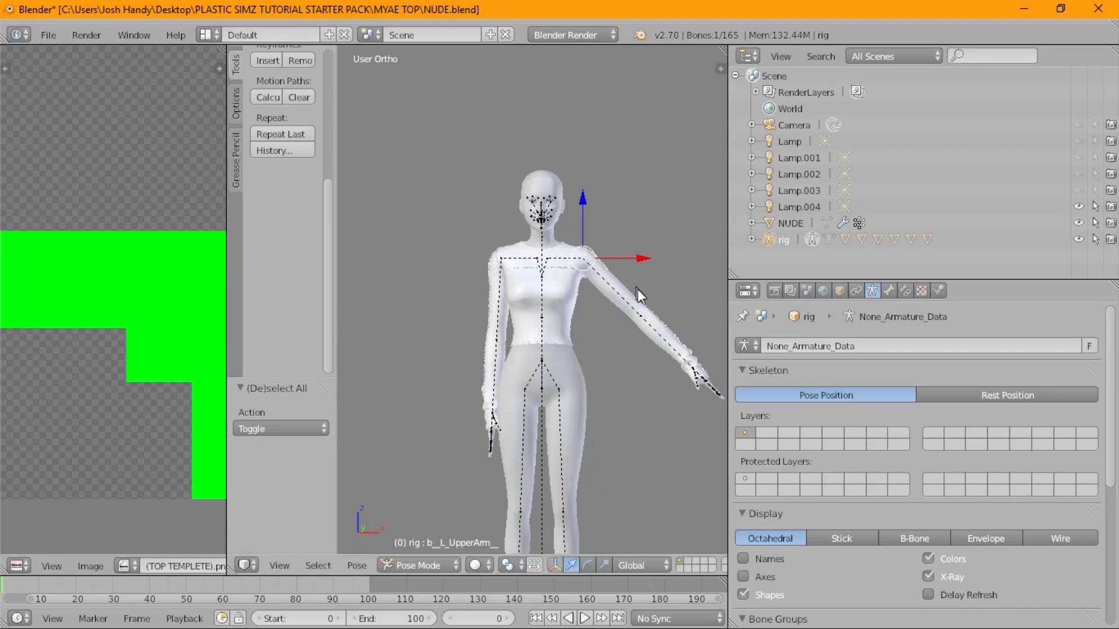
key(r)
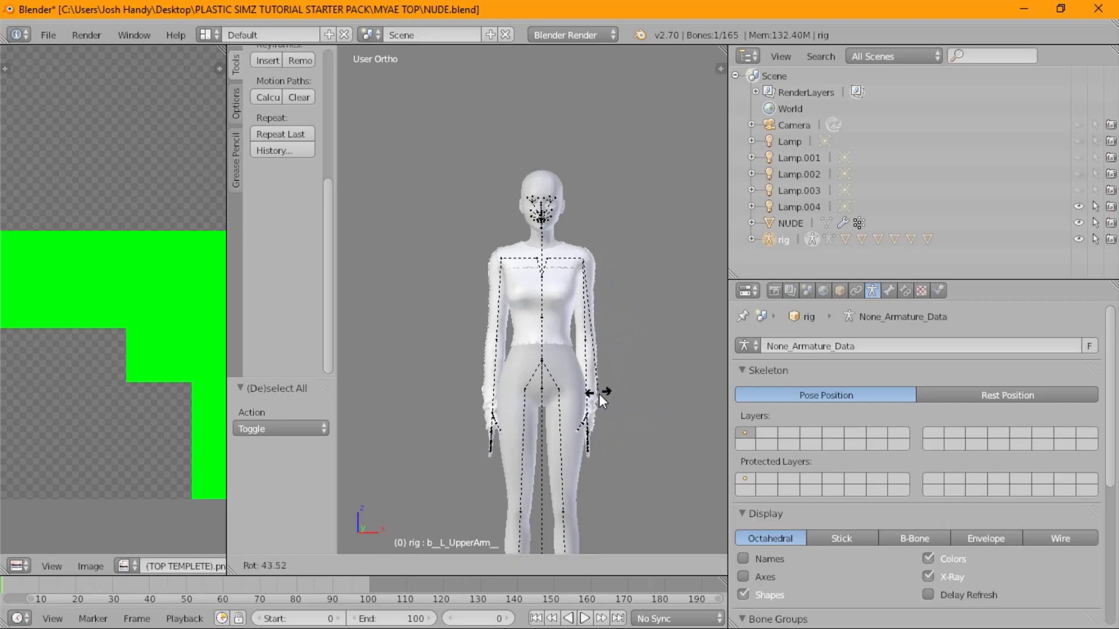
click(597, 390)
- Try rotating the lower spine bone from a side view to bend the upper body
mouse_move(575, 365)
middle_down()
mouse_move(593, 370)
mouse_move(569, 368)
middle_up()
right_click(558, 365)
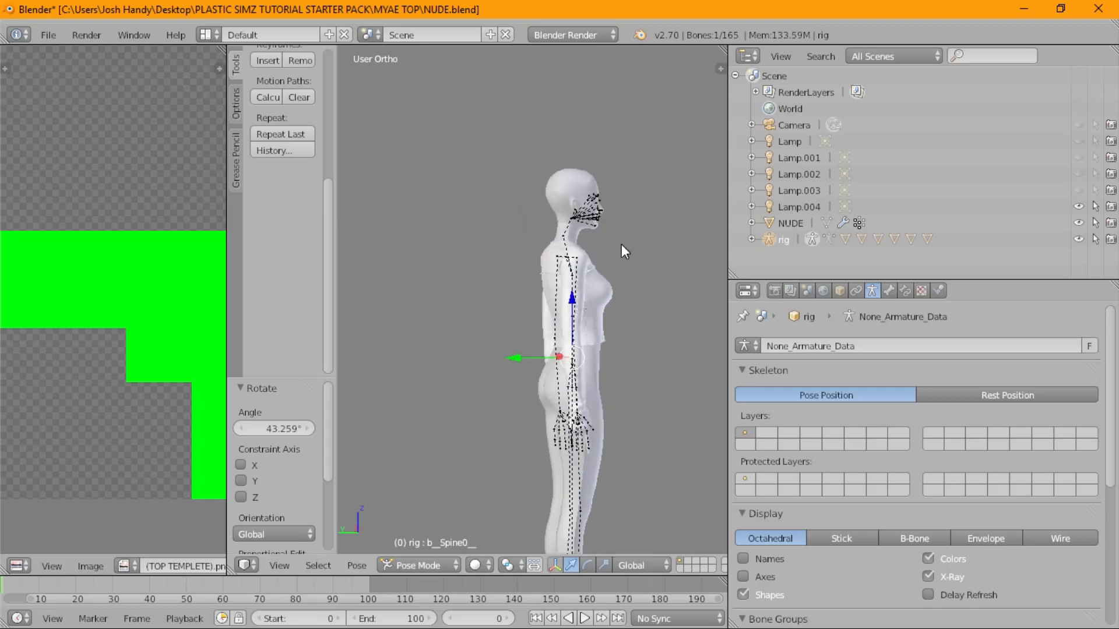
key(r)
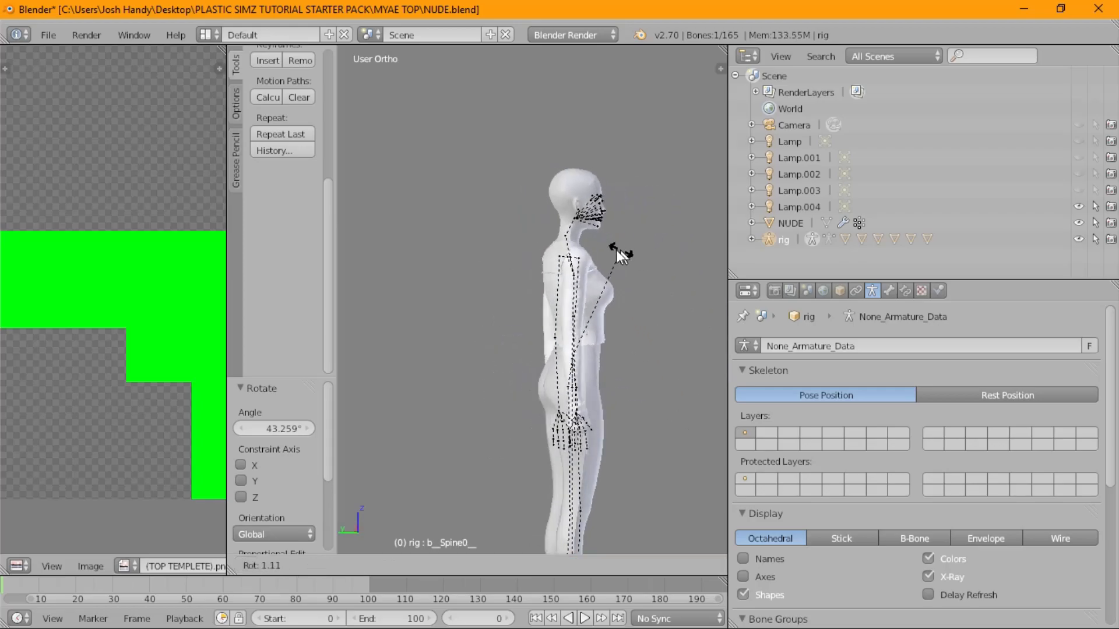
right_click(607, 255)
middle_drag(606, 255, 406, 292)
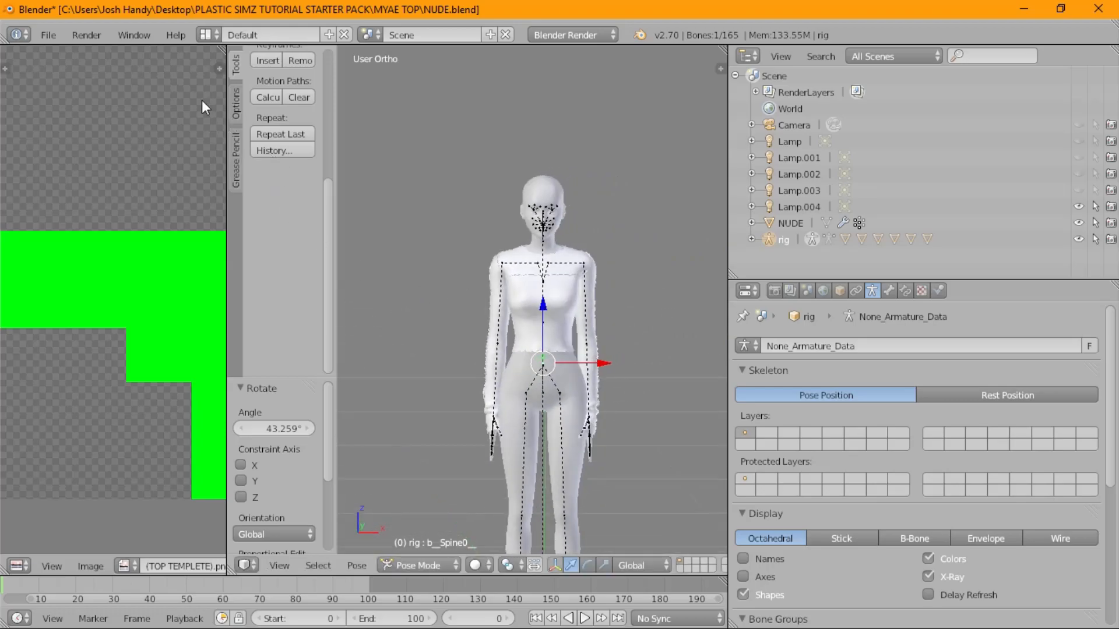
scroll(587, 227, up, 2)
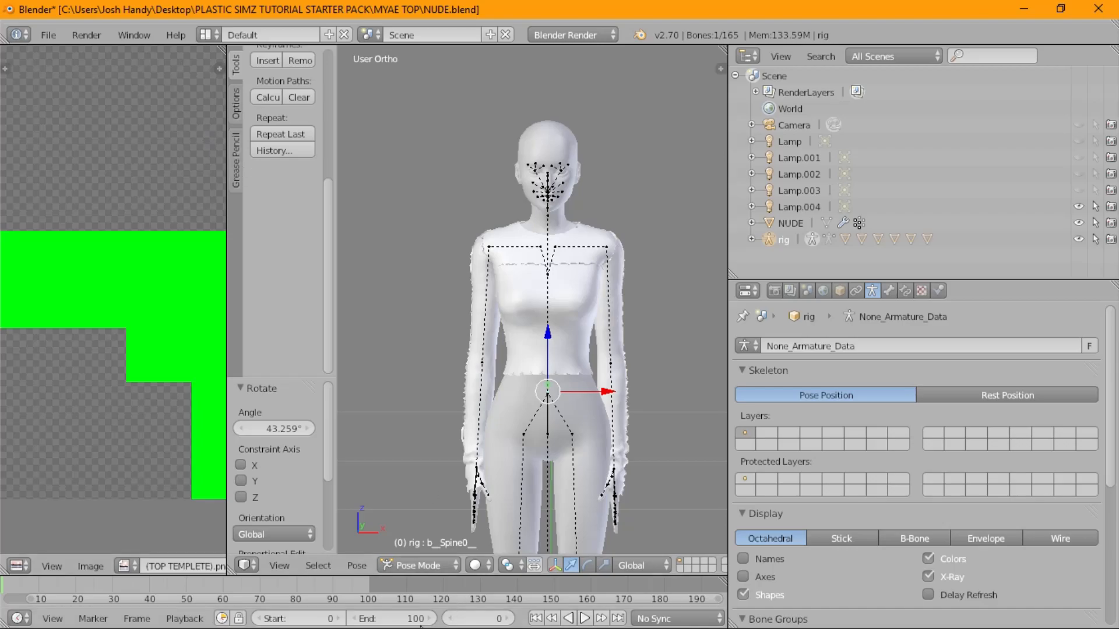
- Switch to Sims 4 Studio, leave the EXAMPLE.package project and return to the main menu
key(super)
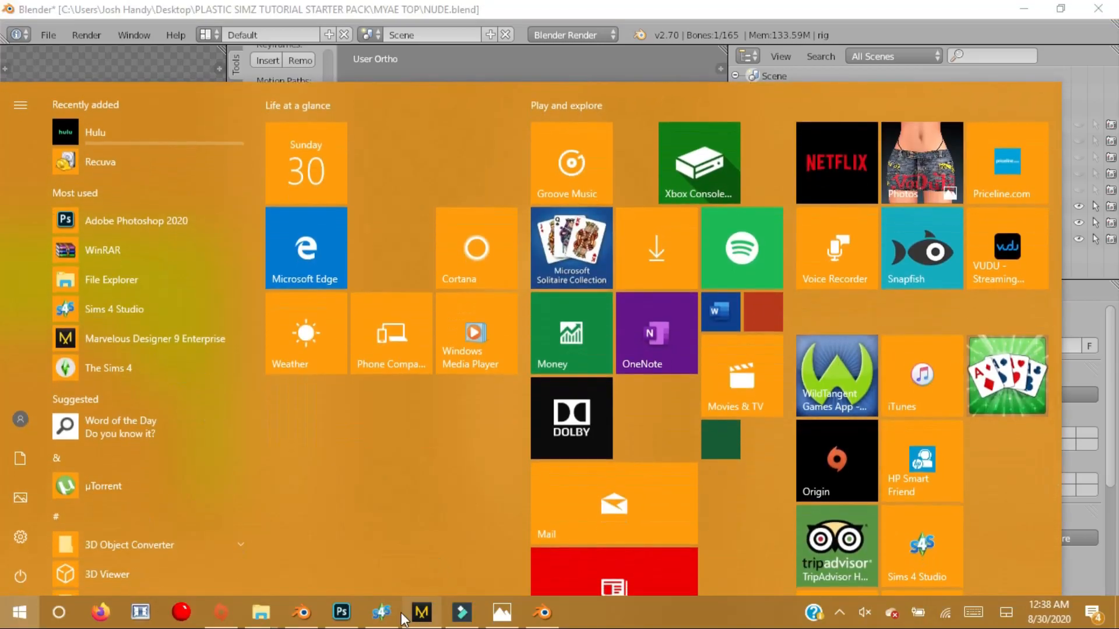
click(380, 617)
click(185, 84)
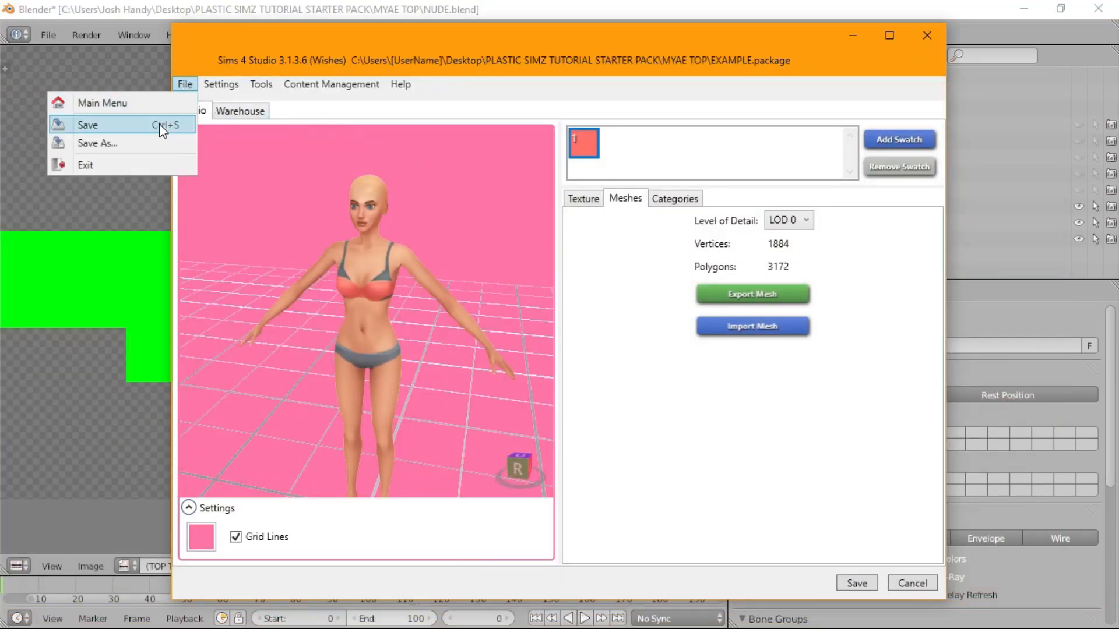
click(151, 104)
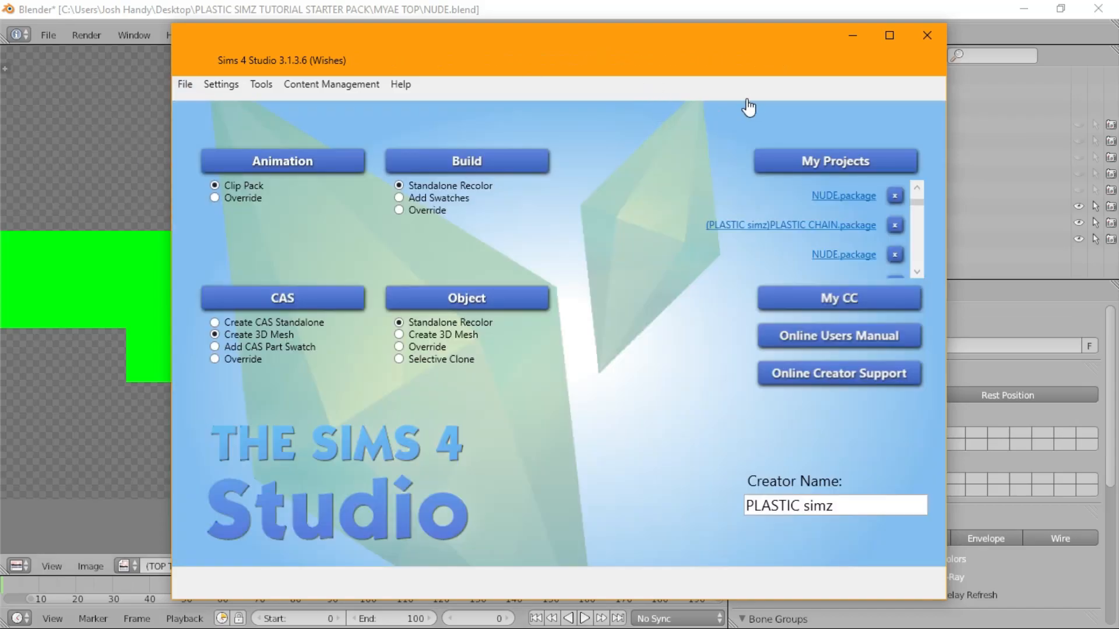
click(820, 197)
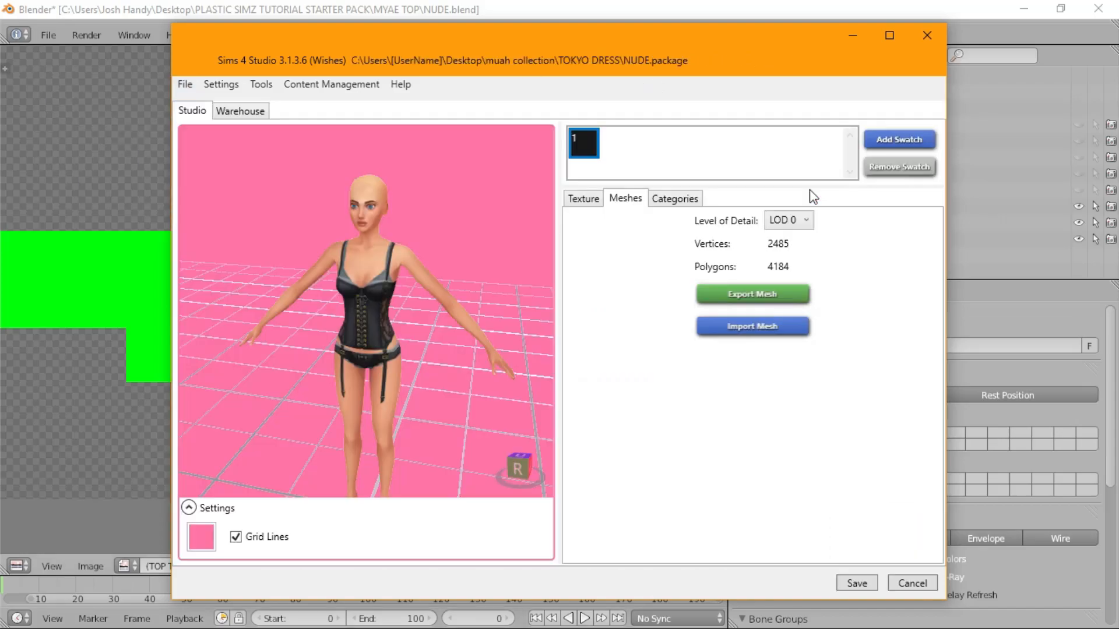
click(185, 84)
click(169, 105)
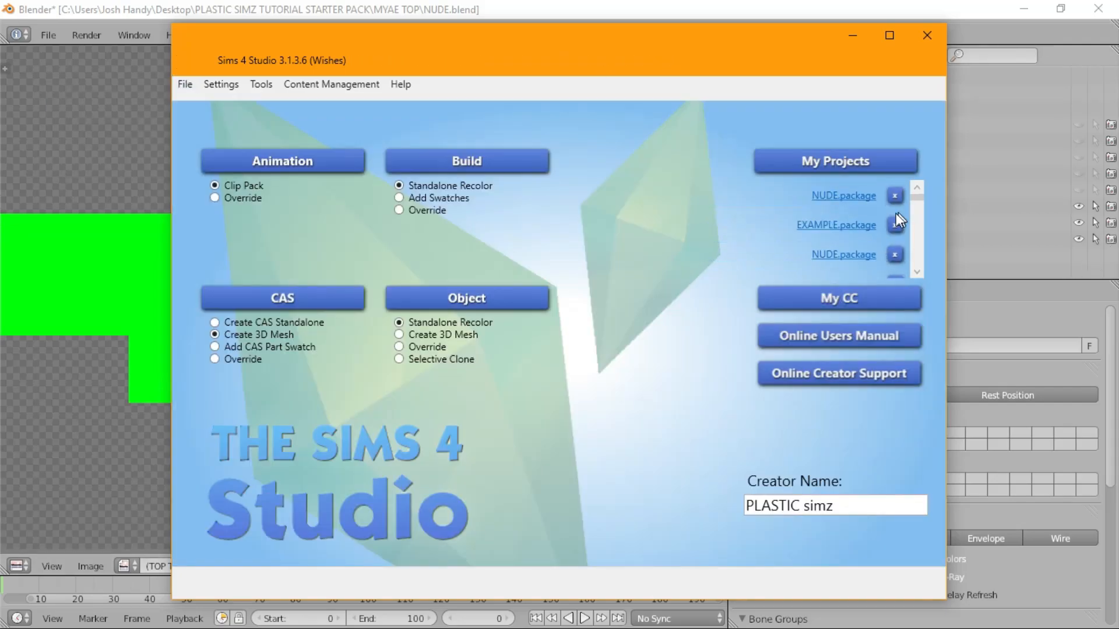
click(837, 198)
click(185, 84)
click(169, 100)
- Open the NUDE.package project from the MYAE TOP folder and import NUDE.blend as its LOD 0 mesh
click(831, 256)
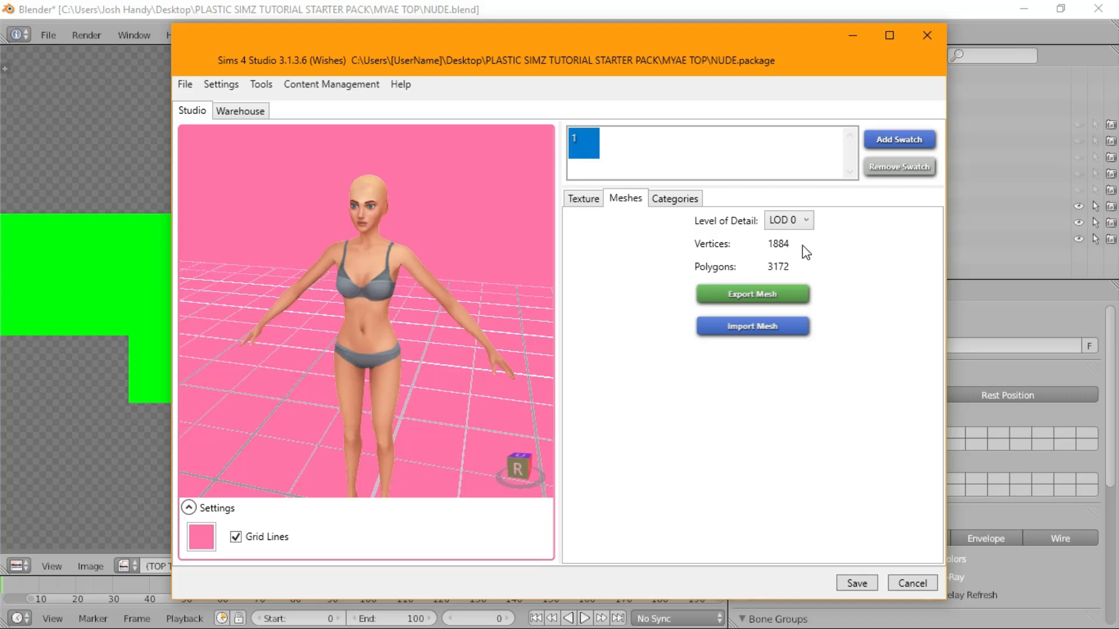
click(737, 295)
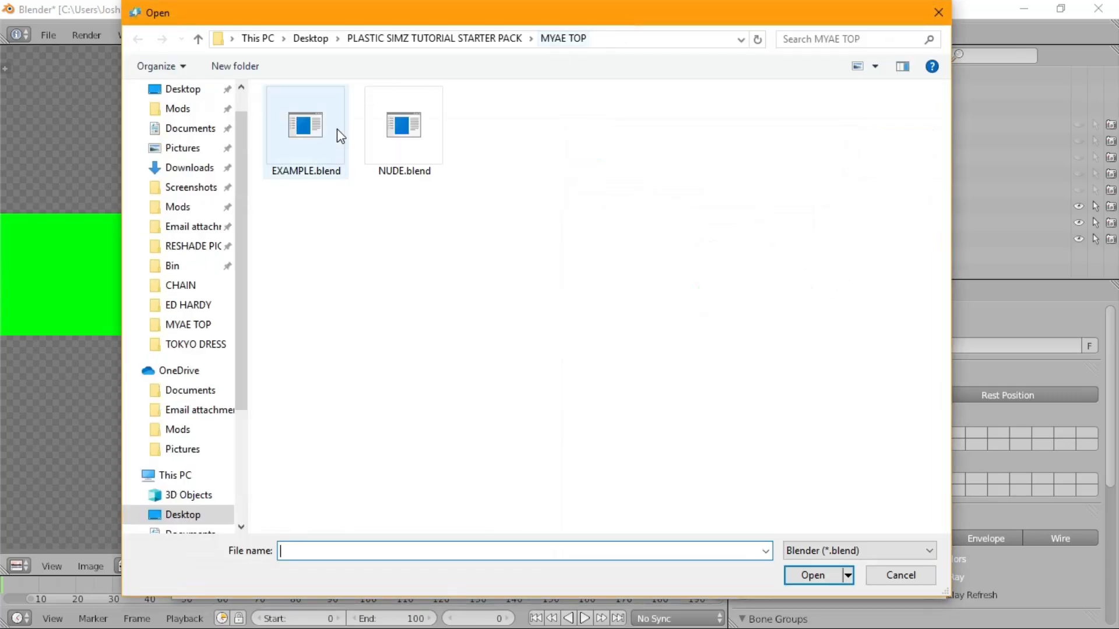
click(430, 160)
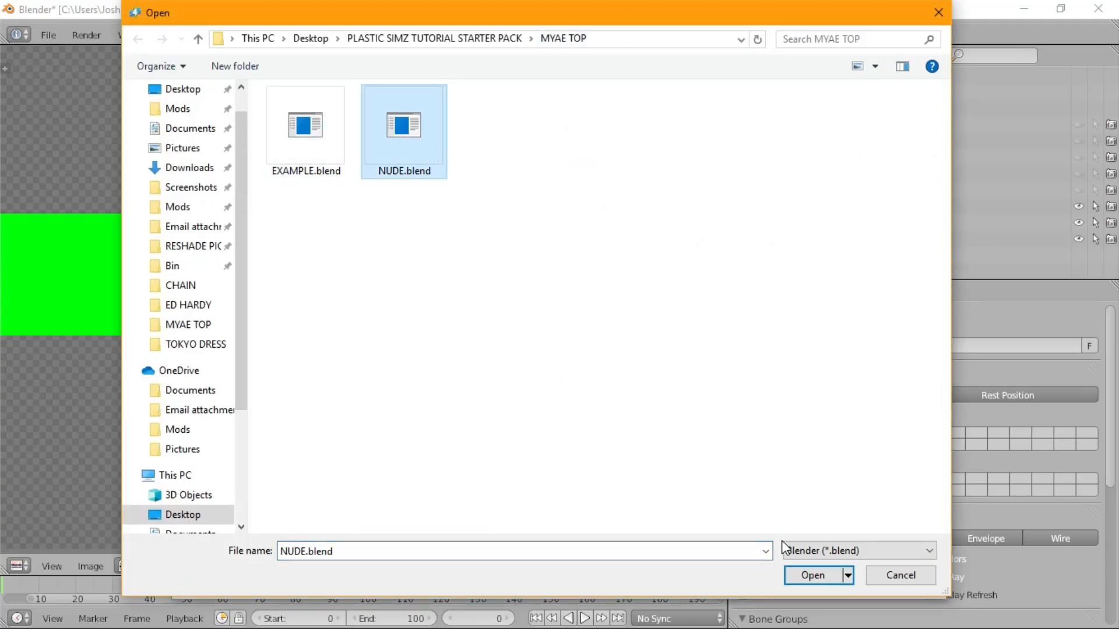
click(791, 581)
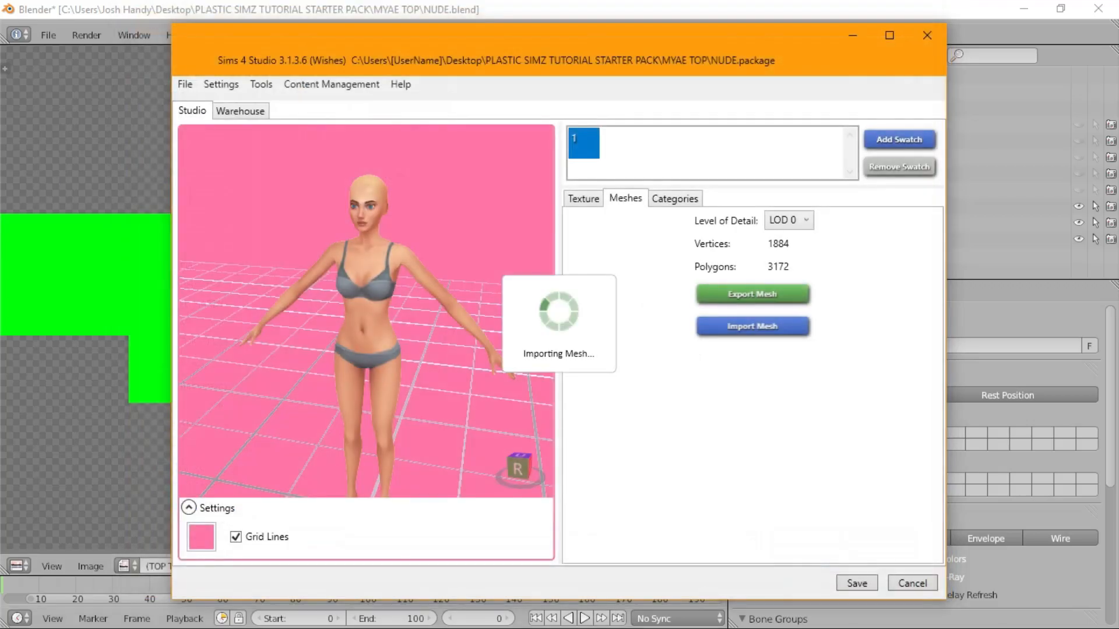
- Switch to the Blender 2.79 window and delete the rig, the separate body-part meshes and the EXAMPLE mesh, keeping NUDE
key(super)
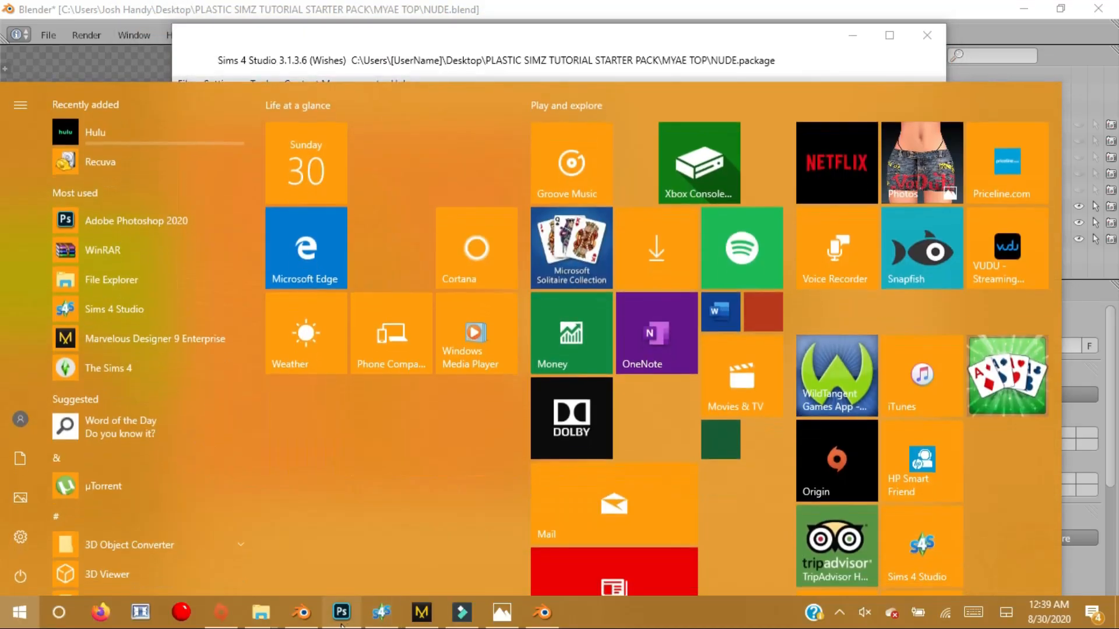
mouse_move(302, 612)
click(327, 567)
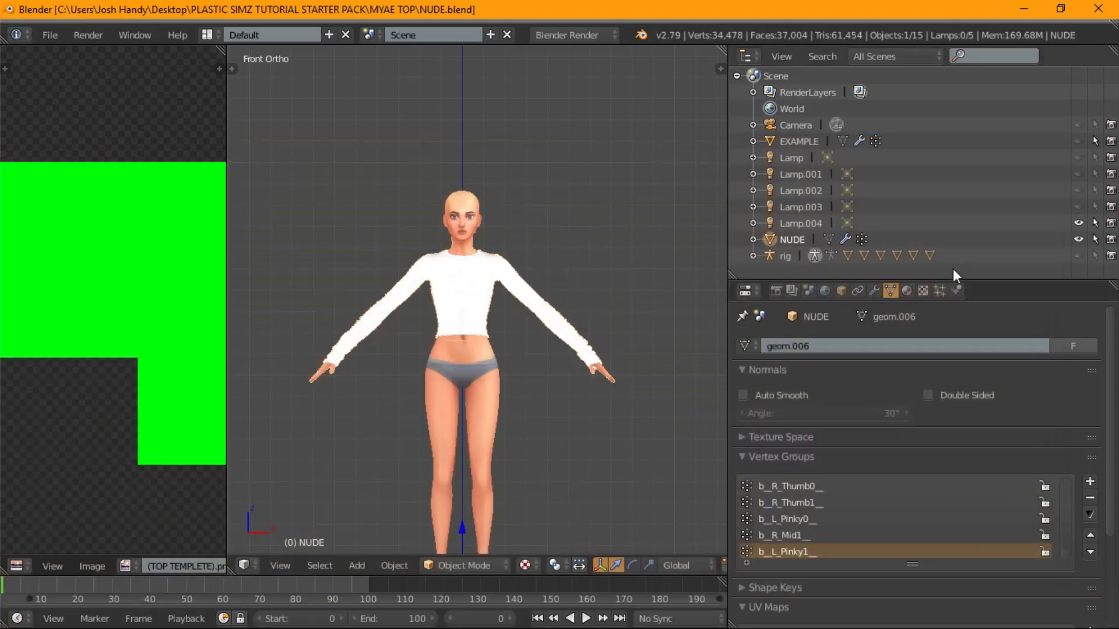
right_click(789, 260)
click(790, 260)
right_click(794, 263)
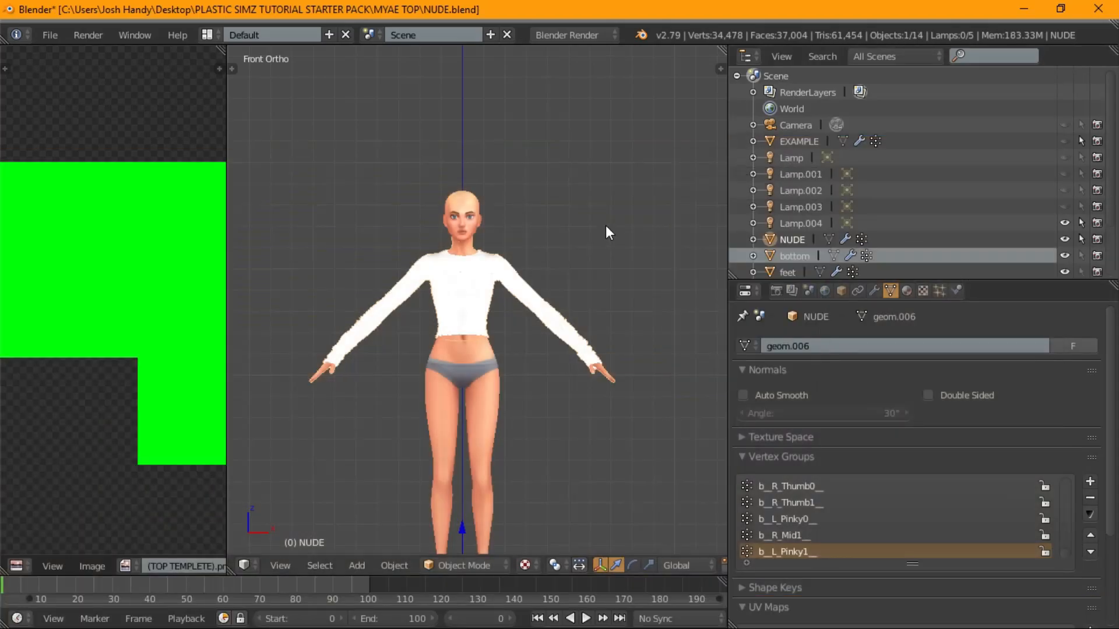
right_click(788, 255)
click(765, 273)
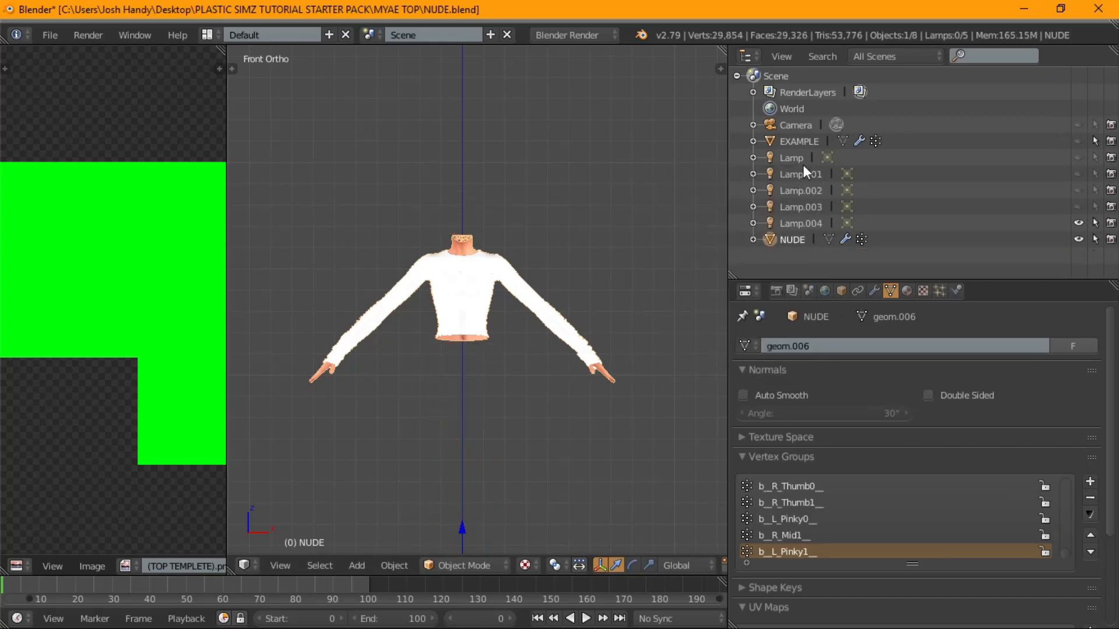
right_click(809, 142)
click(811, 147)
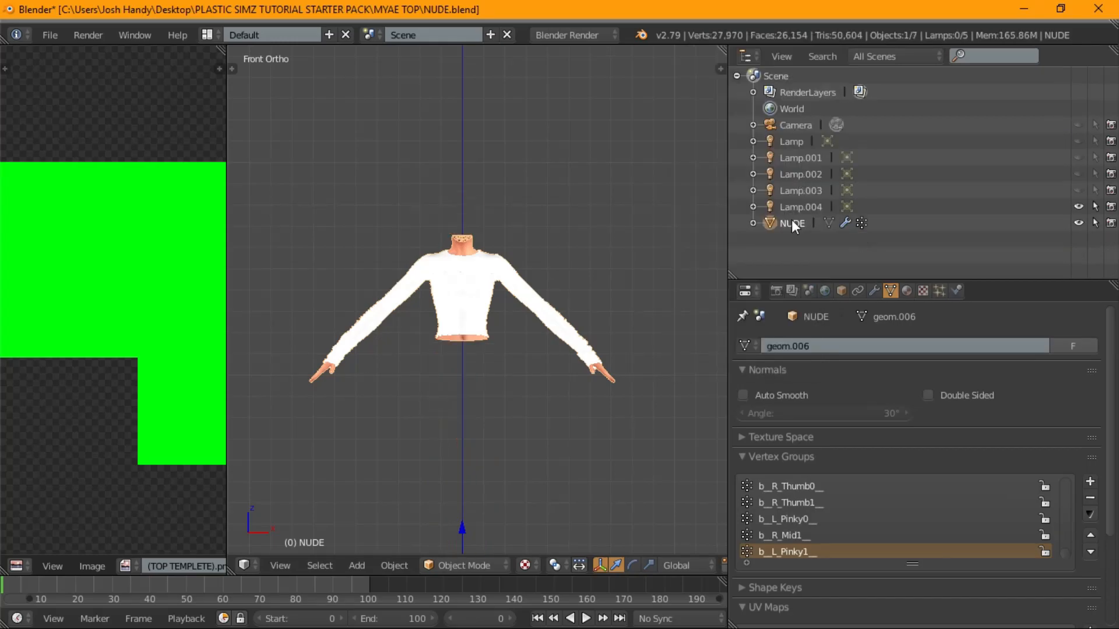
- Edit the NUDE mesh and delete the waist skin by box-selecting its long UV strip below the torso pieces
click(827, 223)
scroll(7, 327, up, 2)
scroll(61, 322, down, 3)
key(v)
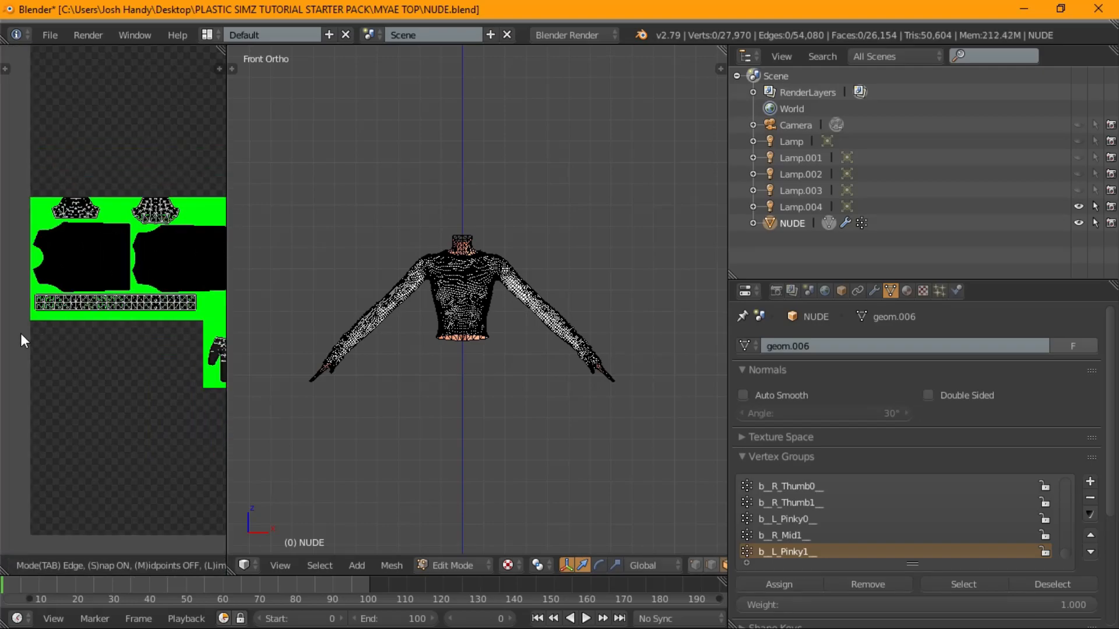
key(Escape)
key(b)
drag(20, 331, 210, 292)
key(x)
click(452, 292)
- Box-select the two hand UV islands below the sleeve pieces and delete them from the mesh
middle_drag(223, 307, 58, 224)
key(b)
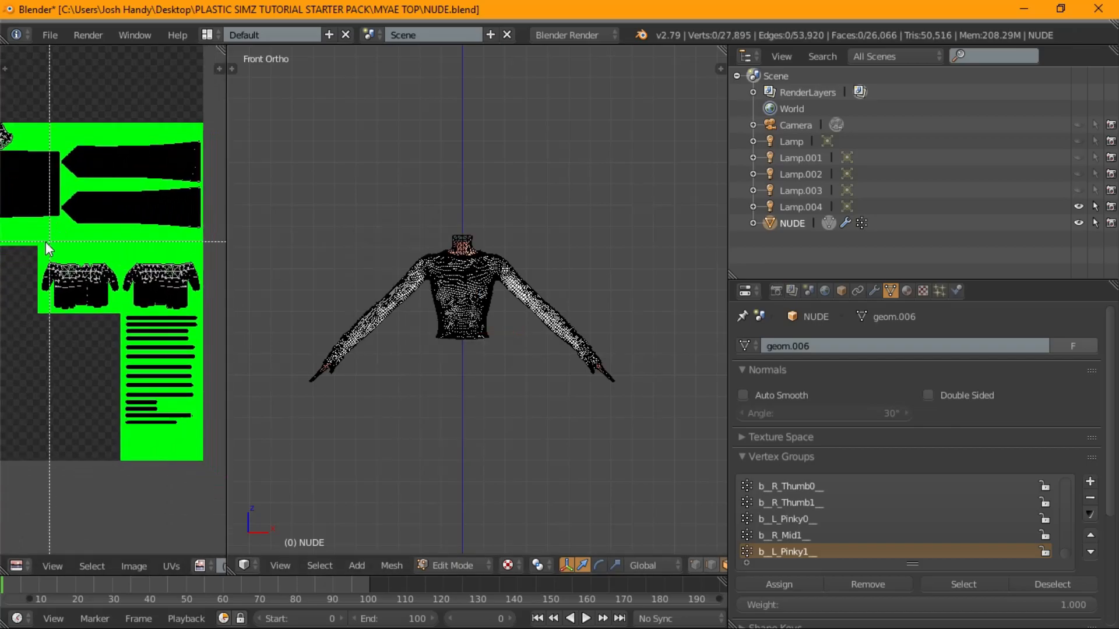
drag(23, 252, 82, 282)
middle_drag(83, 282, 214, 364)
key(x)
click(493, 349)
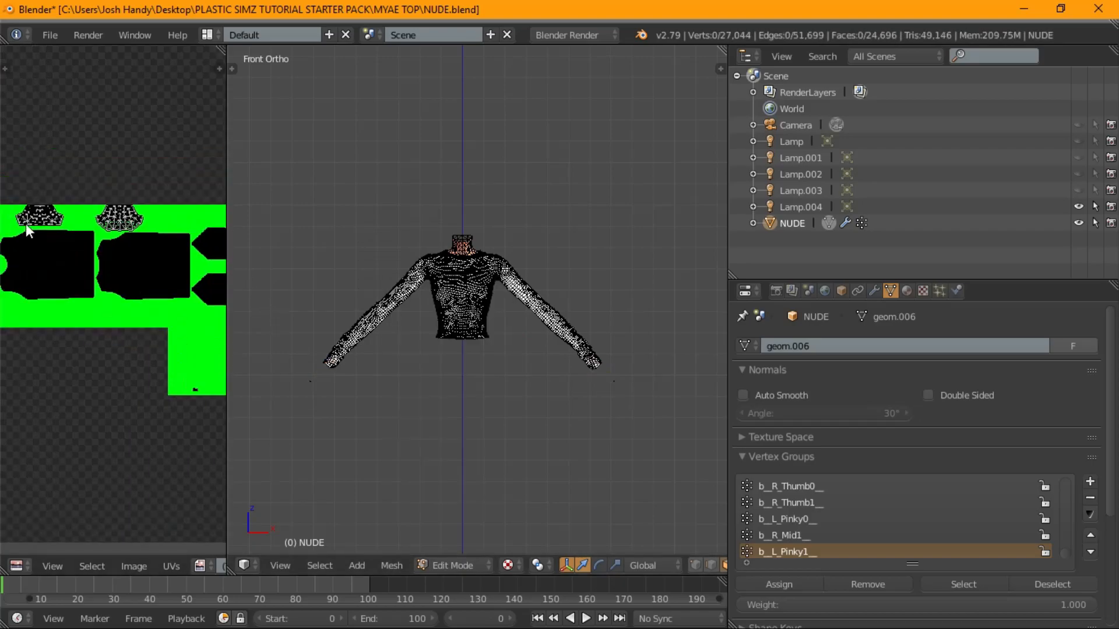
- Enlarge the UV editor and delete the two tiny leftover hand pieces just above the trim strips
middle_drag(26, 231, 88, 253)
scroll(88, 253, up, 2)
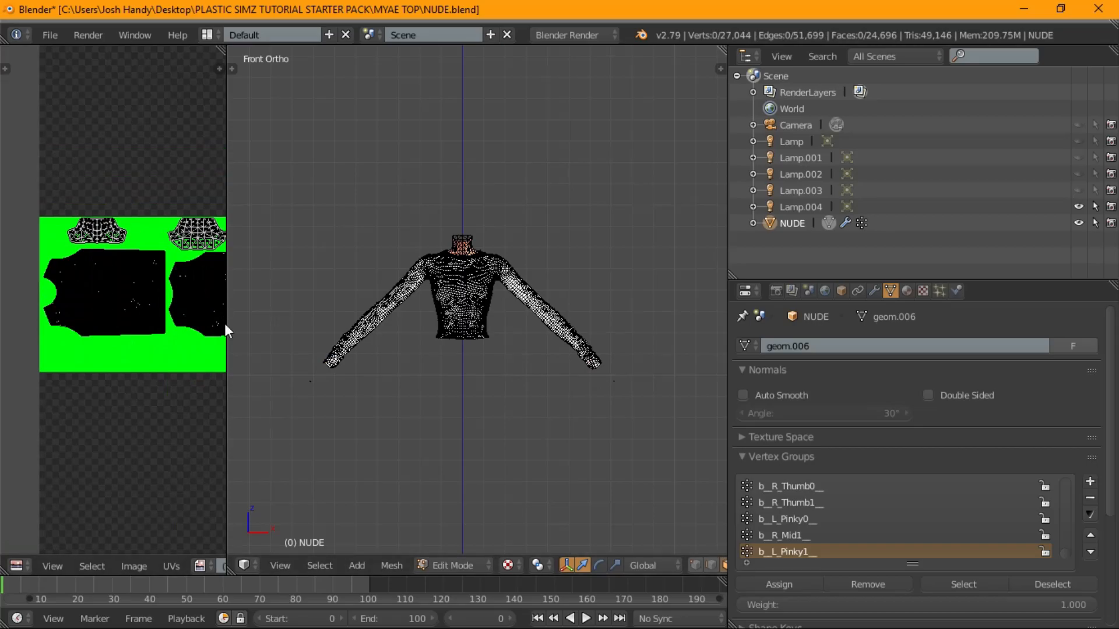
drag(226, 331, 561, 331)
ctrl+scroll(252, 512, right, 3)
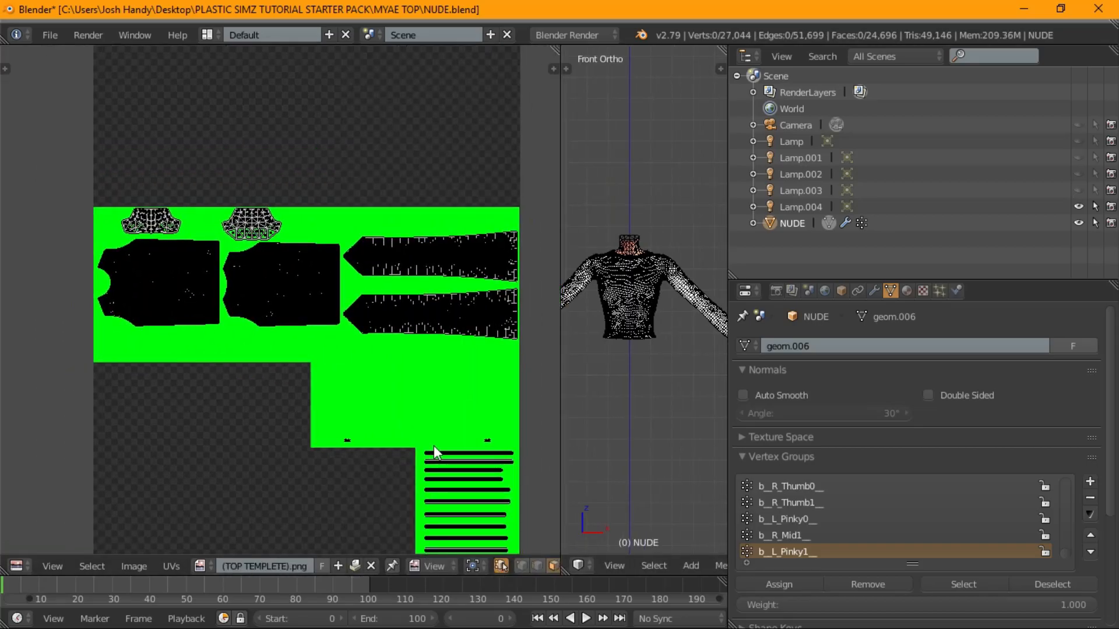
middle_drag(434, 453, 348, 360)
key(b)
drag(187, 329, 466, 355)
key(x)
click(626, 342)
- Select the two linked neck UV islands above the torso pieces and delete them from the mesh
scroll(544, 568, down, 3)
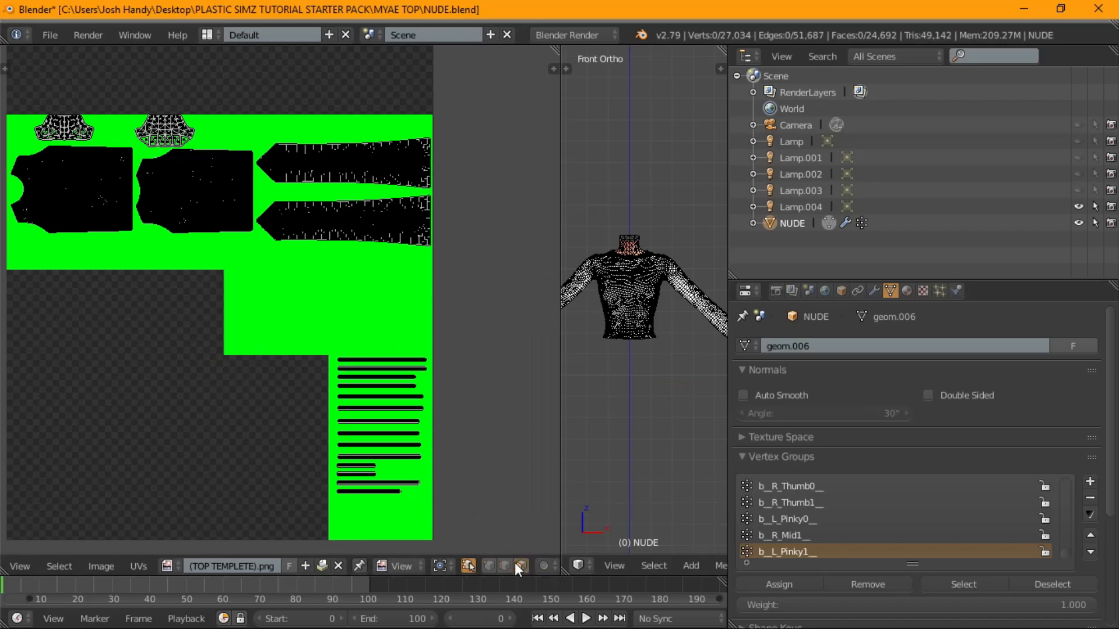
scroll(141, 197, up, 1)
scroll(141, 197, up, 3)
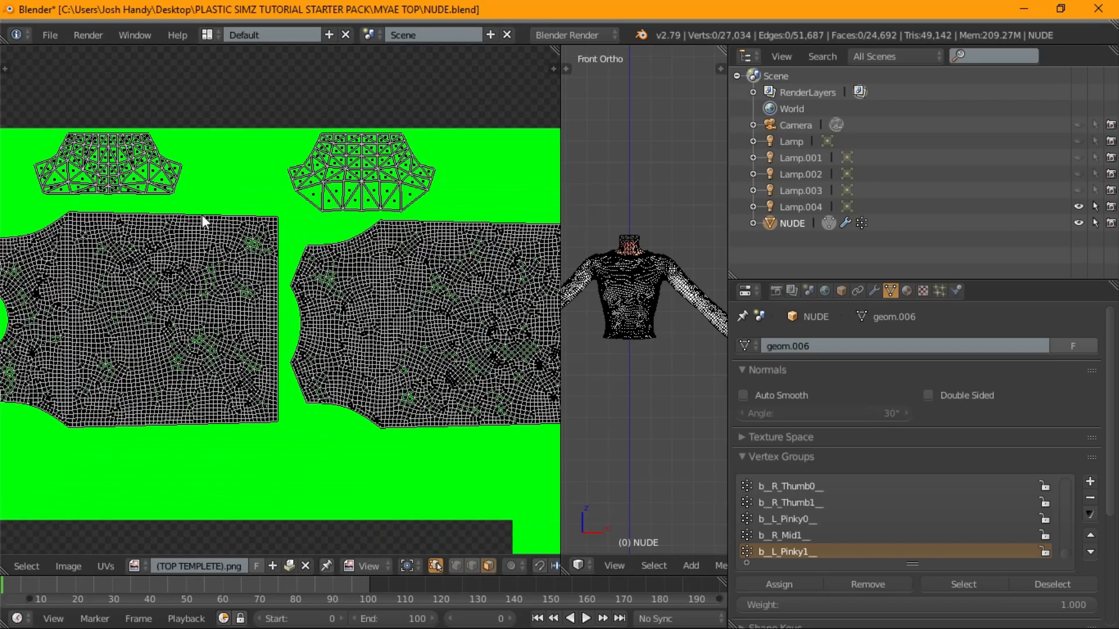
key(l)
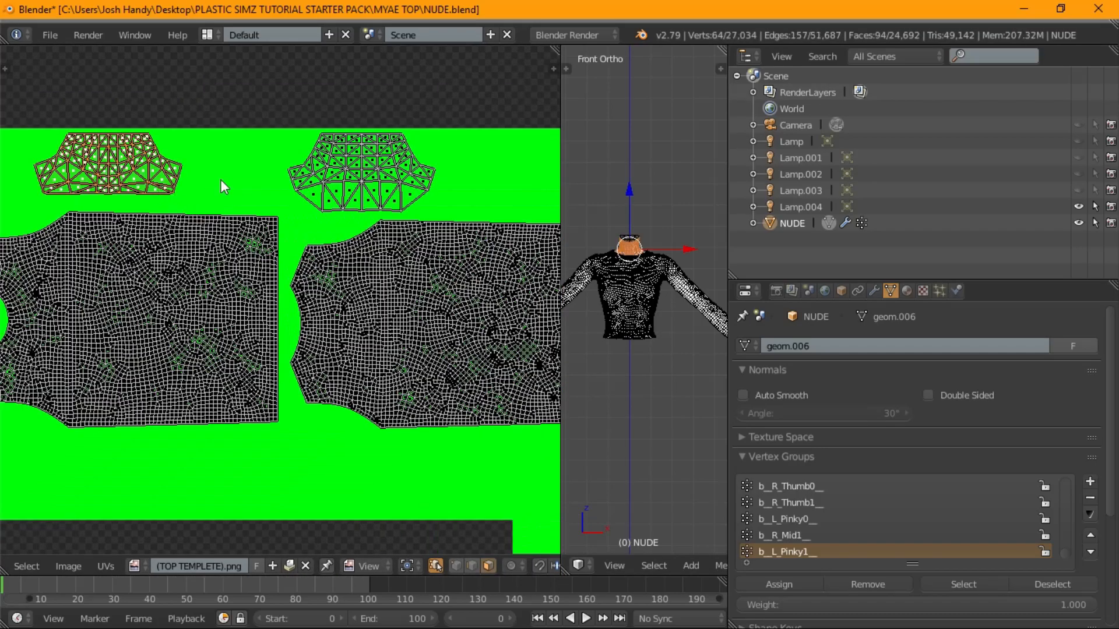
key(l)
key(x)
click(708, 290)
scroll(336, 370, down, 5)
middle_drag(275, 285, 214, 213)
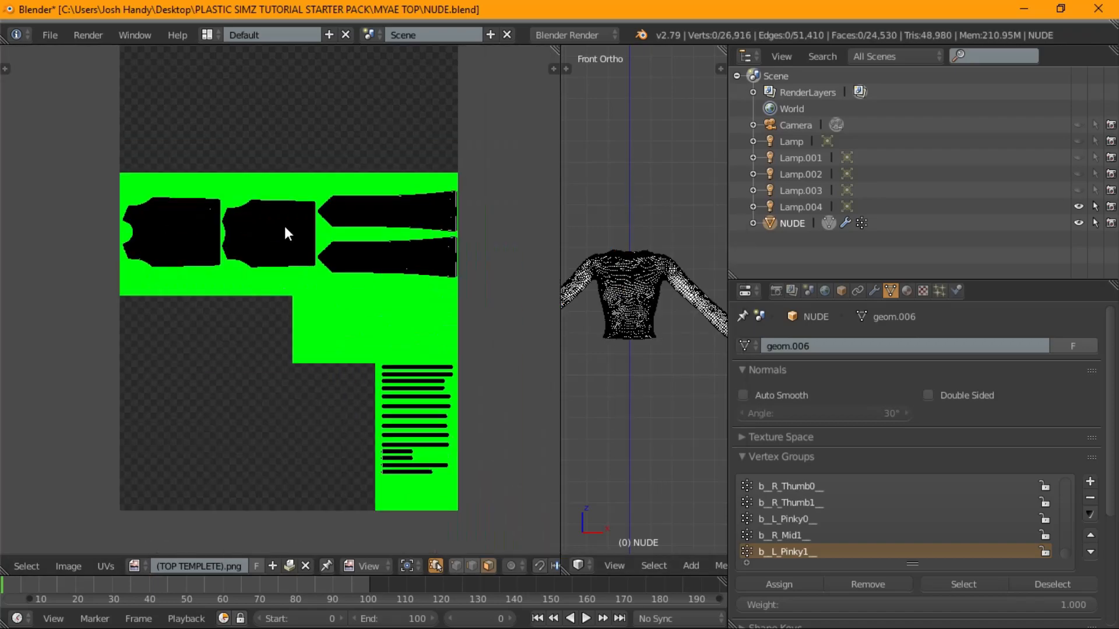
scroll(284, 226, up, 4)
middle_drag(104, 255, 143, 498)
key(c)
mouse_move(500, 332)
mouse_down()
mouse_move(562, 393)
mouse_move(530, 413)
mouse_up()
right_click(530, 413)
middle_drag(416, 385, 148, 306)
key(a)
- Examine the top's wireframe and its torso and sleeve UV islands up close
scroll(155, 352, down, 3)
middle_drag(155, 352, 136, 291)
scroll(647, 297, up, 5)
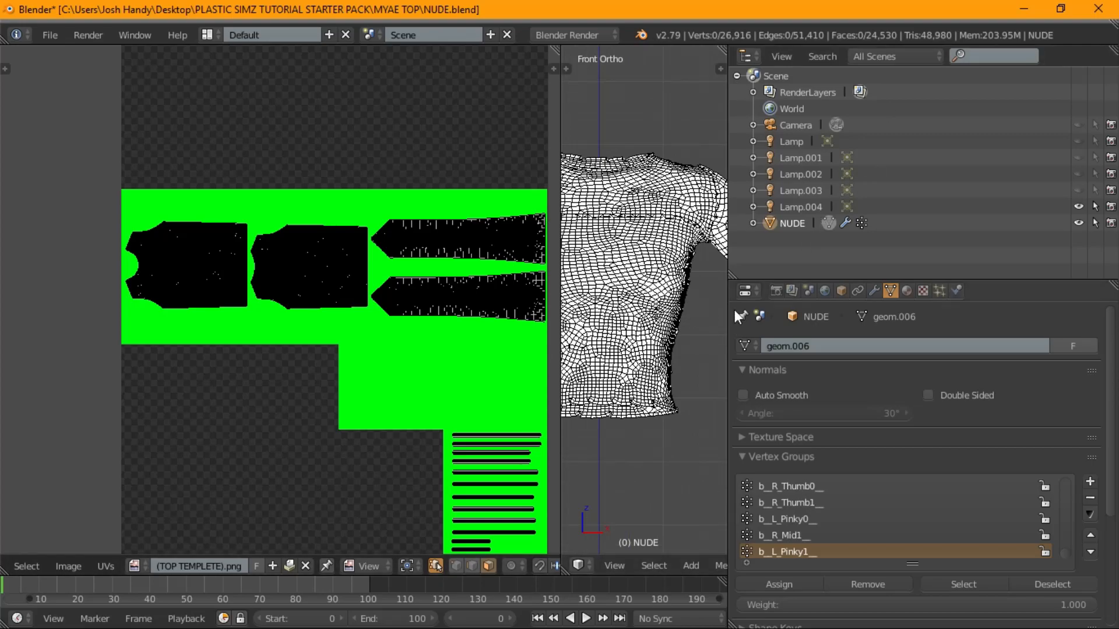
scroll(372, 295, up, 1)
scroll(372, 295, up, 2)
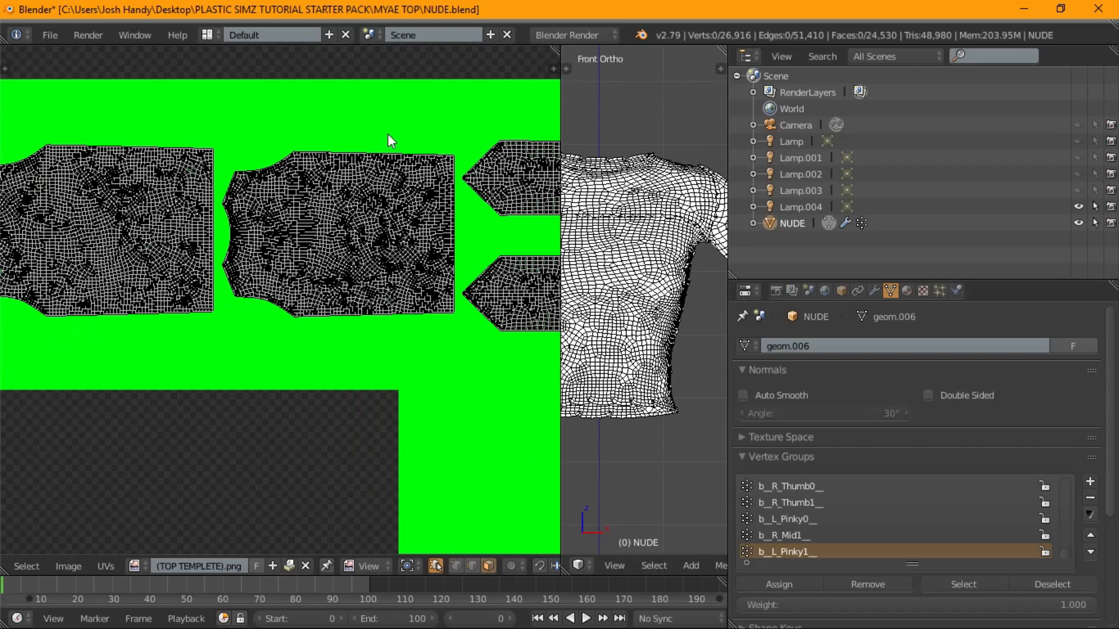
scroll(379, 132, up, 1)
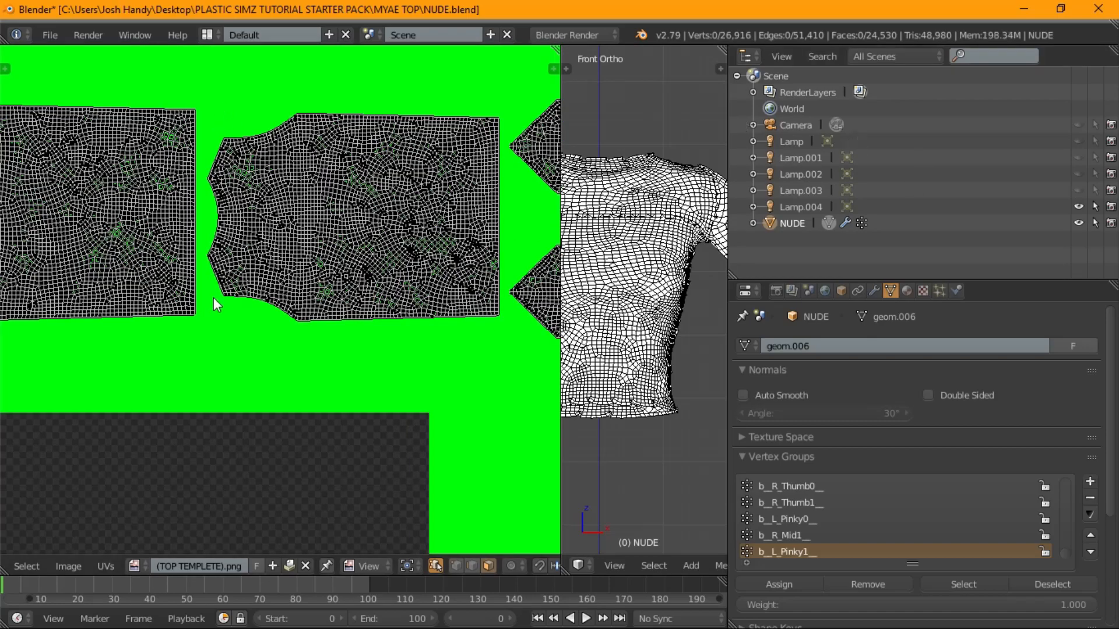
middle_drag(197, 256, 353, 303)
scroll(303, 287, down, 1)
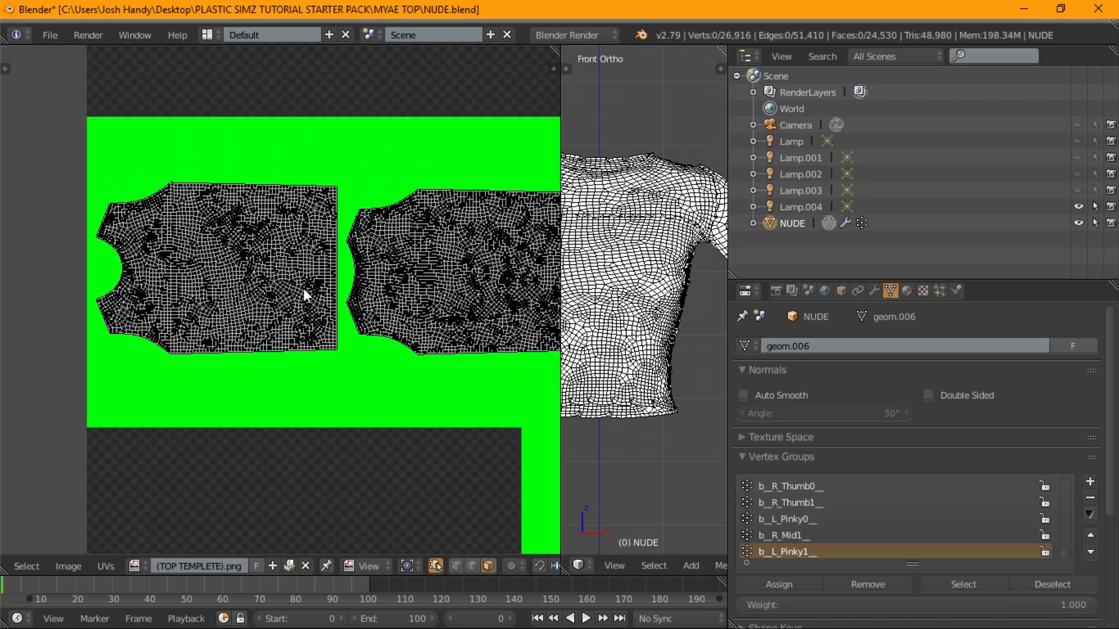
- Select one layer of the overlapping torso, sleeve and trim-strip UV islands as linked pieces and delete that layer from the mesh
key(l)
middle_drag(227, 375, 12, 370)
key(shift+l)
key(shift+l)
key(shift+l)
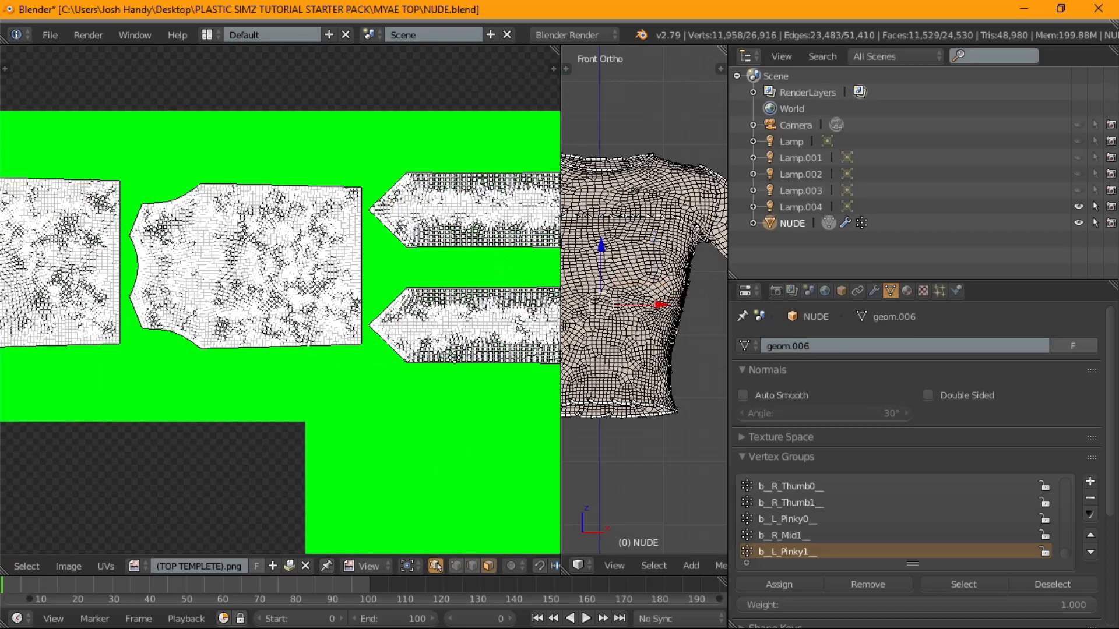
middle_drag(466, 419, 291, 106)
middle_drag(428, 265, 331, 140)
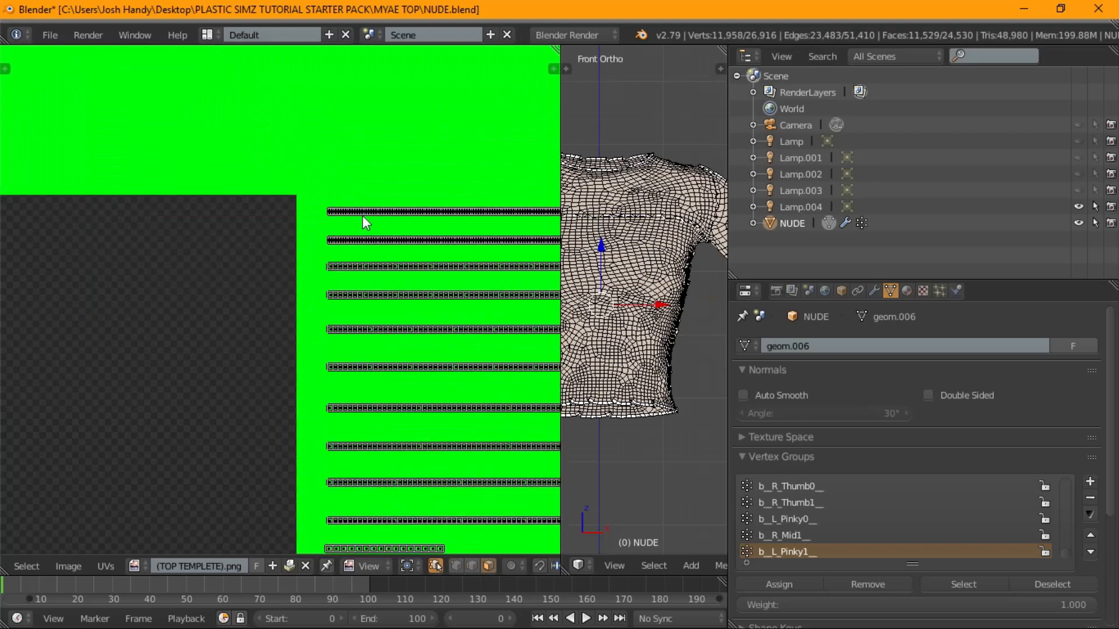
key(shift+l)
key(shift+l)
key(shift+l)
key(shift+l)
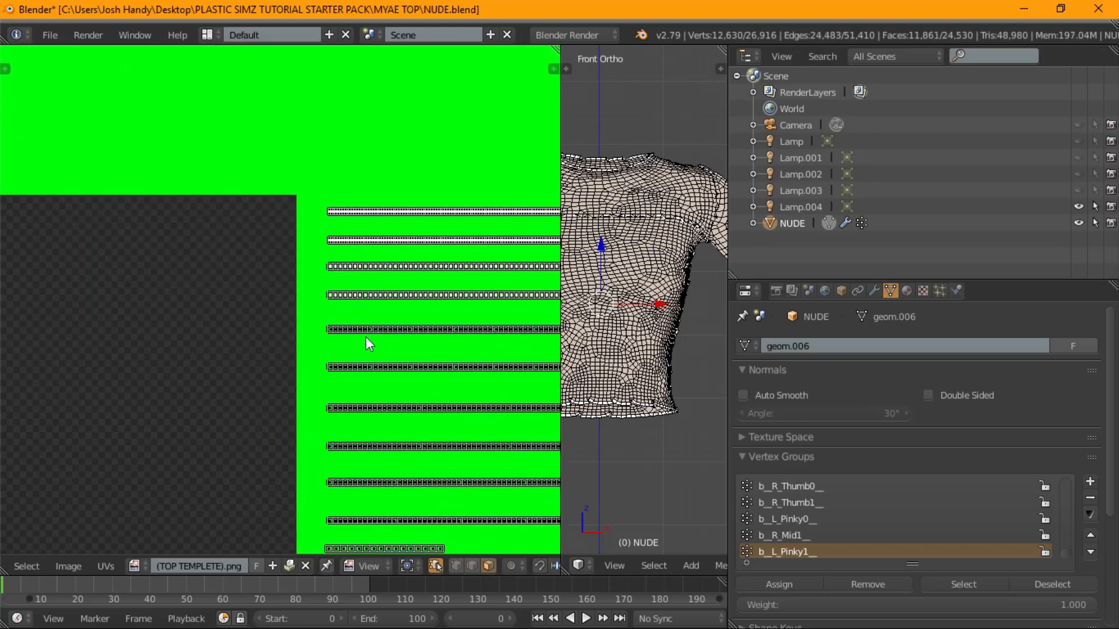
key(shift+l)
key(shift+l)
key(shift+l)
key(shift+l)
key(shift+l)
middle_drag(324, 386, 285, 173)
key(shift+l)
key(shift+l)
key(shift+l)
key(shift+l)
key(shift+l)
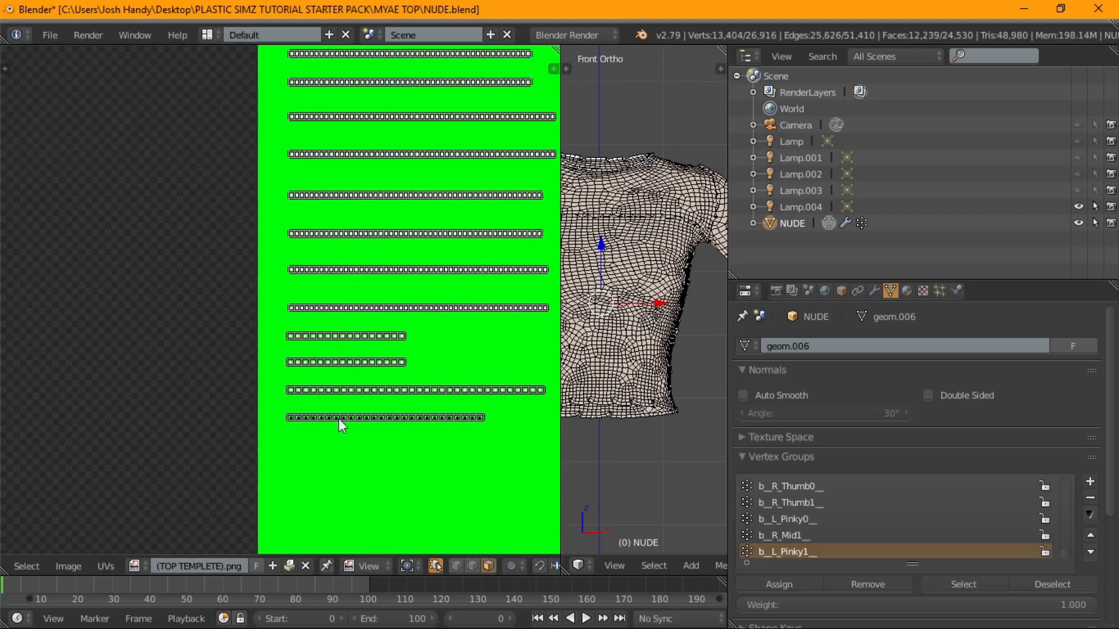
key(x)
click(634, 277)
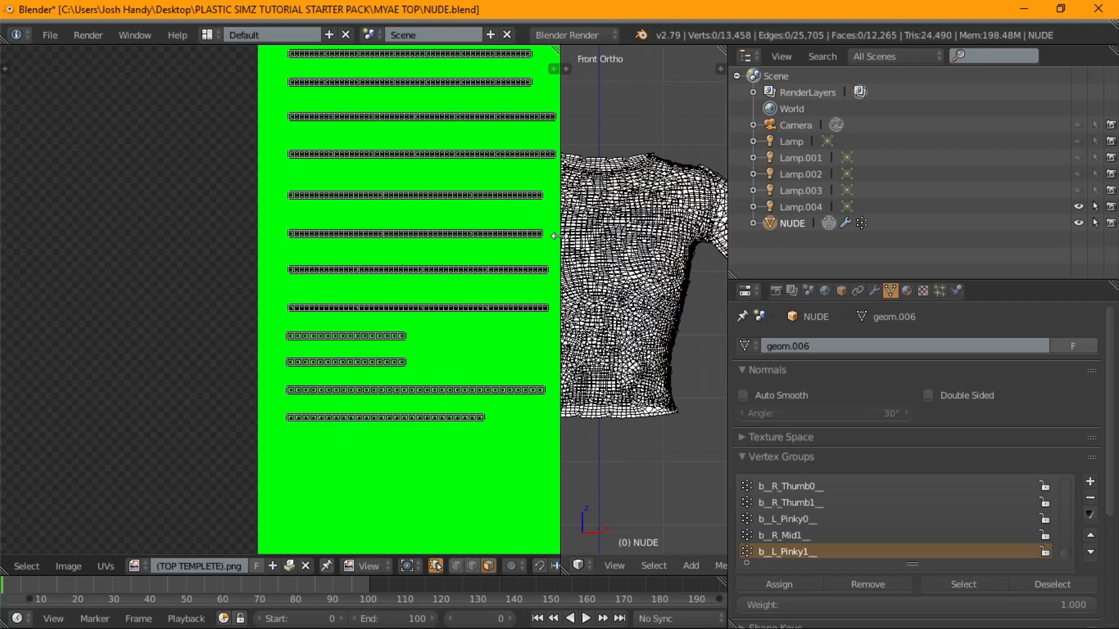
- Enlarge the 3D view, select the whole top mesh, flip its normals' direction and return to Object Mode
drag(561, 239, 34, 242)
key(x)
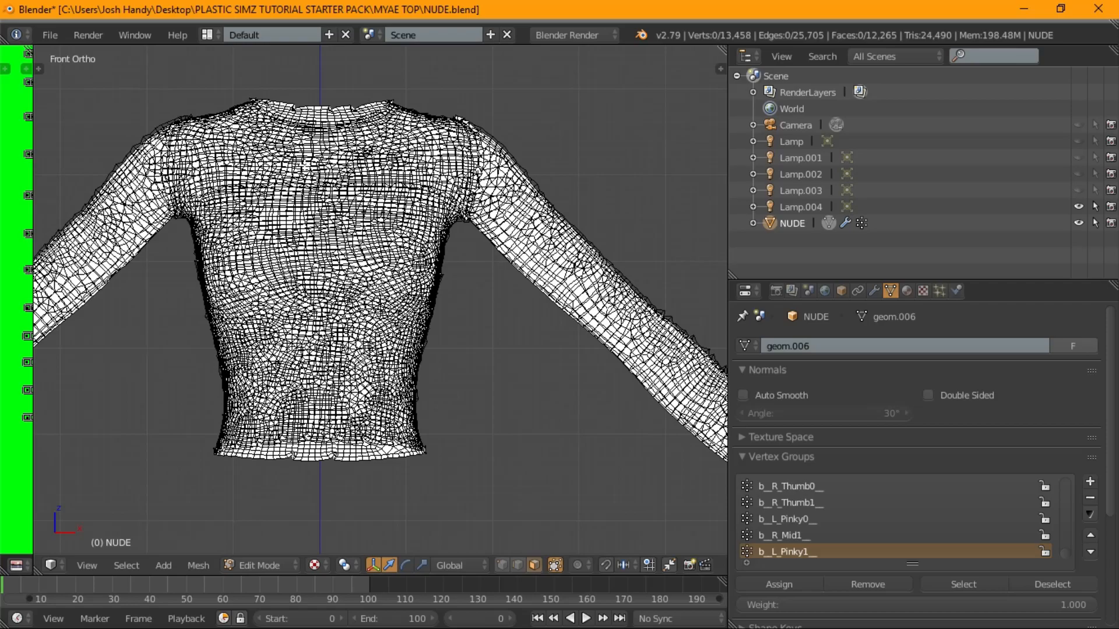
key(Tab)
middle_drag(317, 161, 385, 326)
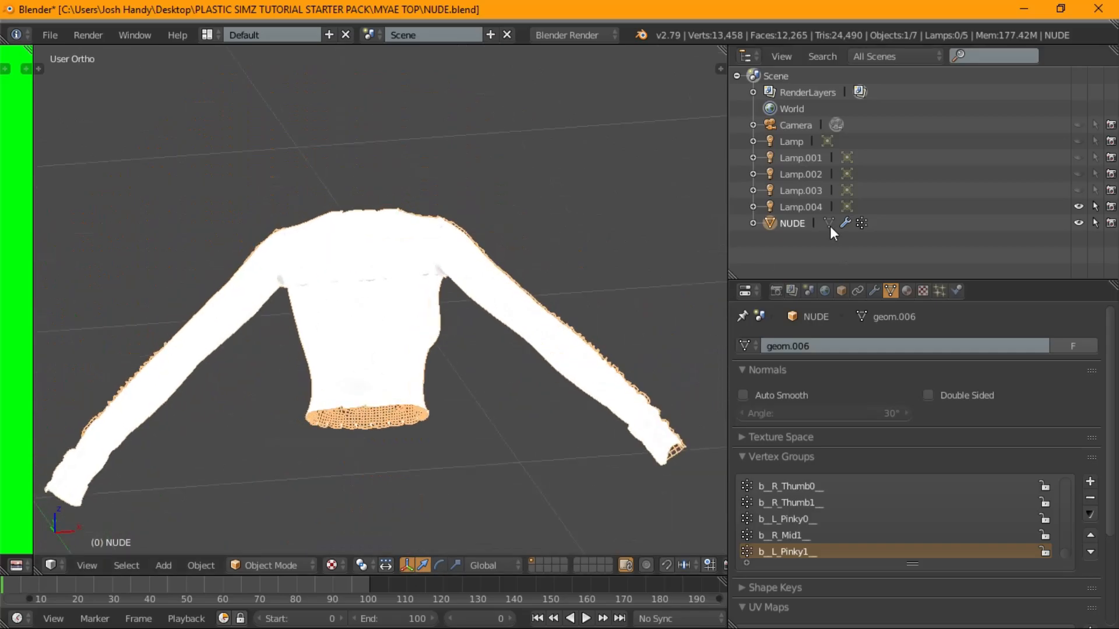
key(Tab)
key(a)
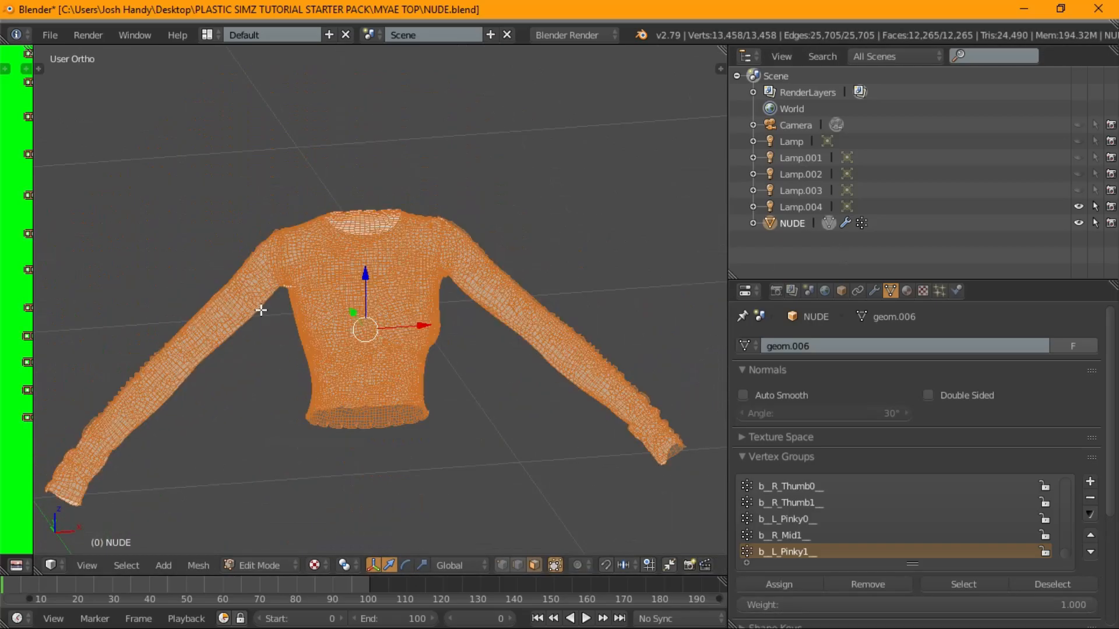
click(39, 70)
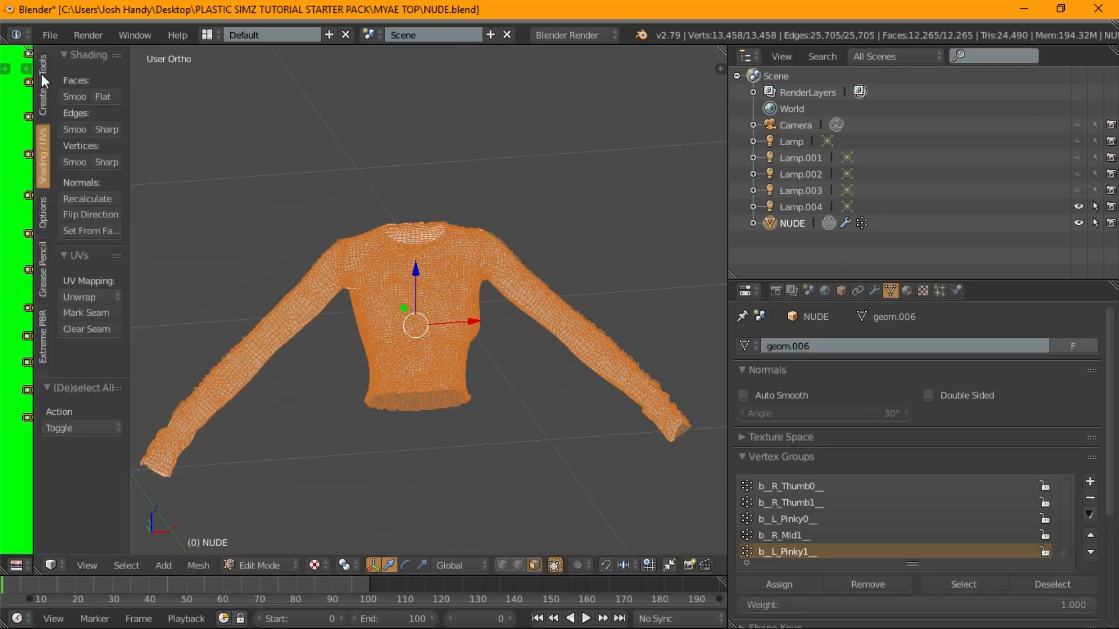
click(71, 214)
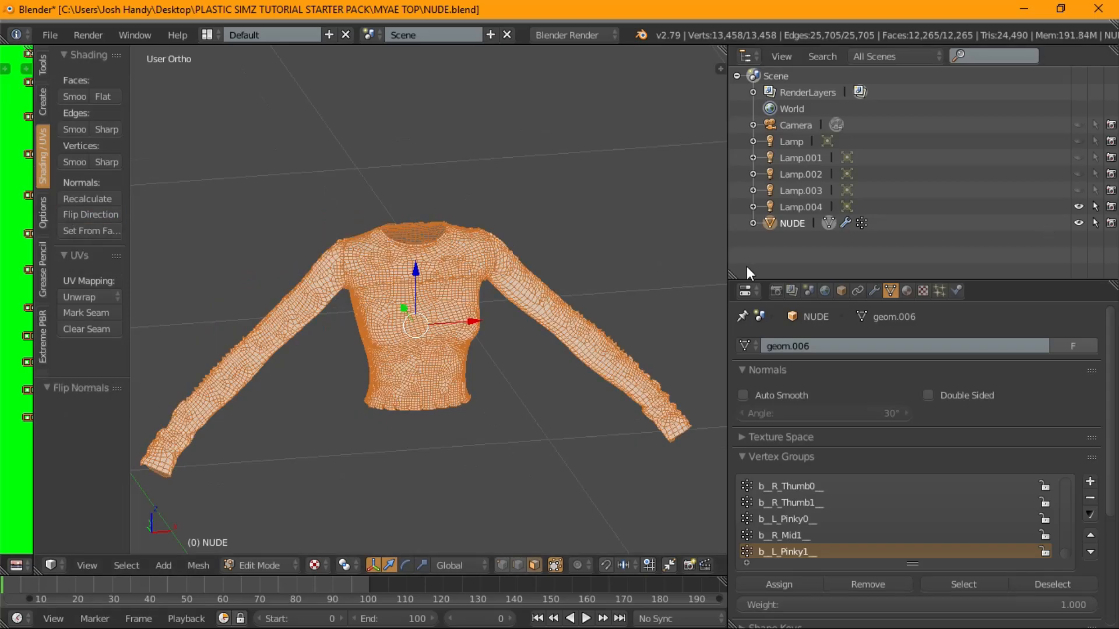
key(Tab)
middle_drag(460, 309, 540, 307)
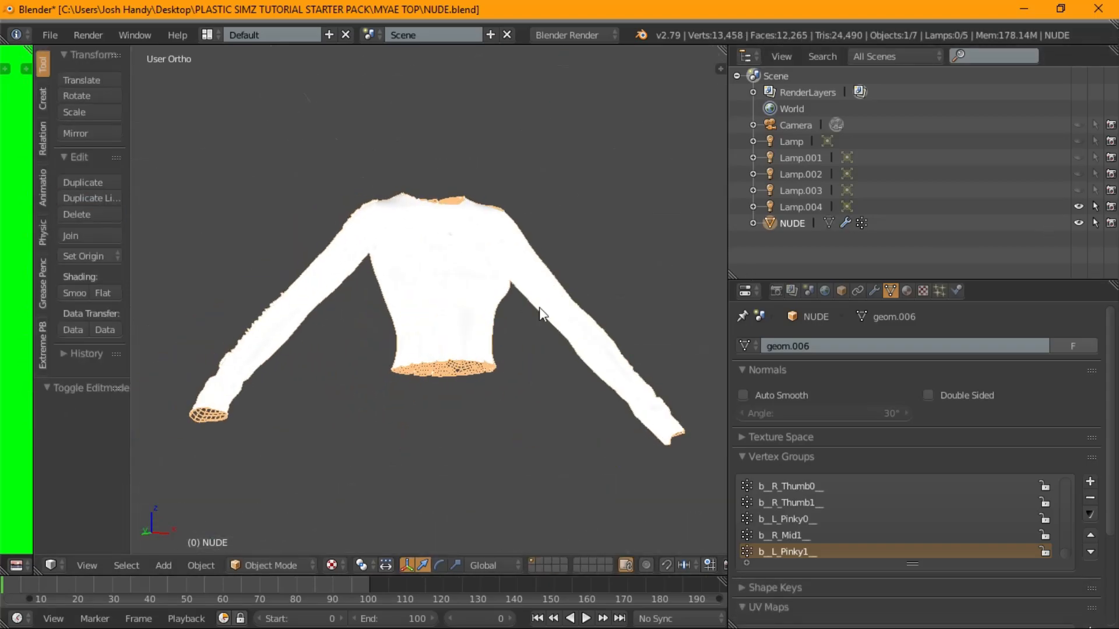
- Bring the whole template image into view and configure the bake with a 4 px margin and Normalized enabled
click(775, 290)
scroll(855, 471, down, 3)
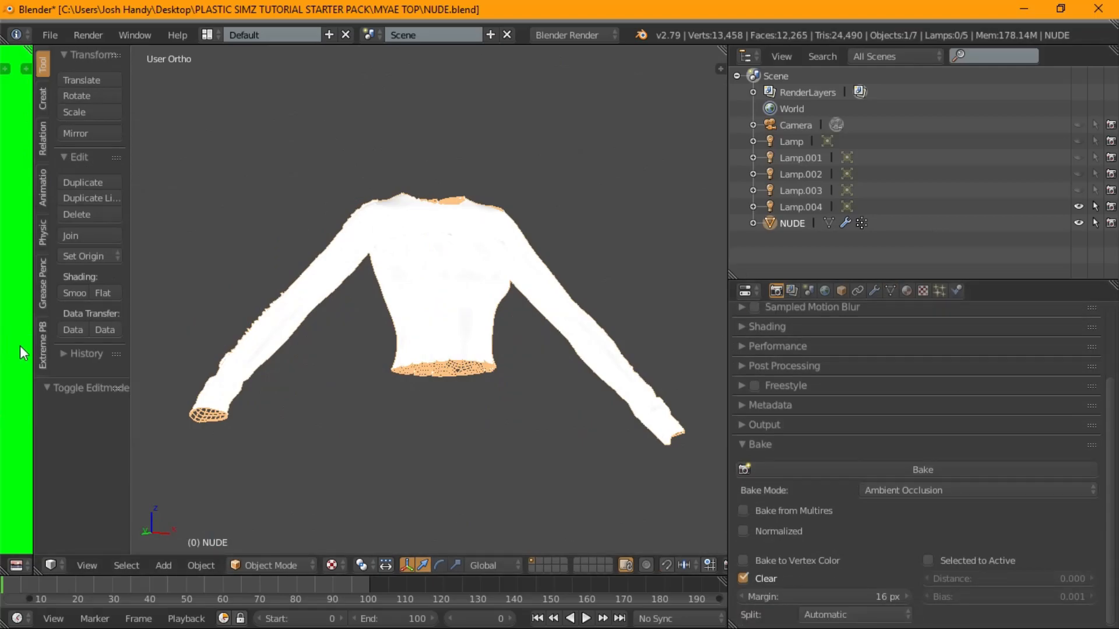
drag(32, 362, 321, 350)
scroll(270, 342, down, 3)
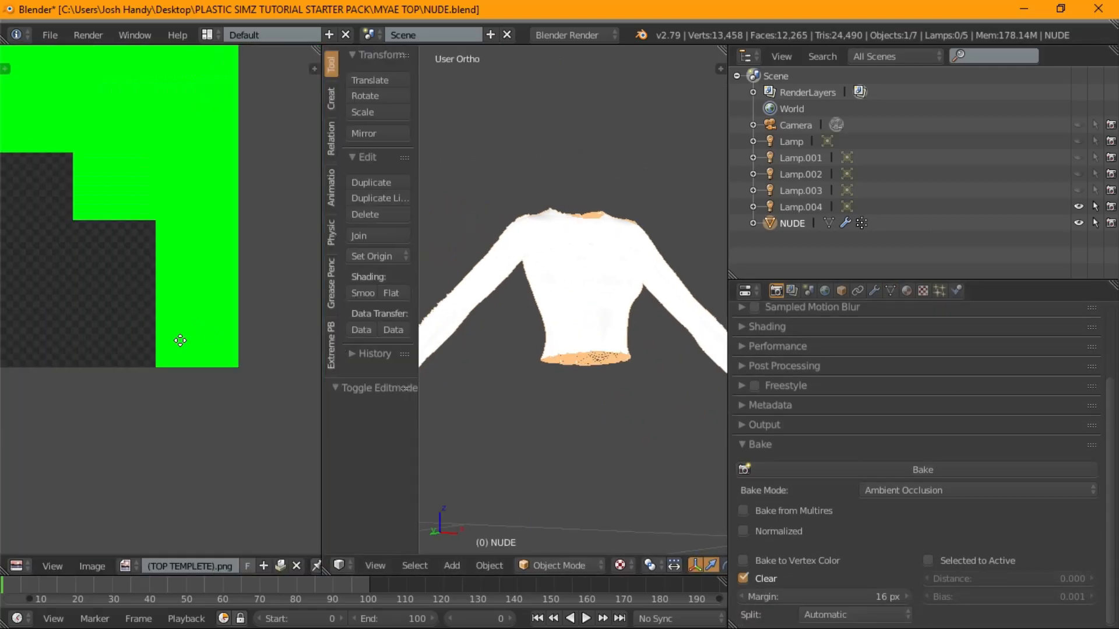
scroll(268, 454, down, 3)
scroll(113, 230, up, 1)
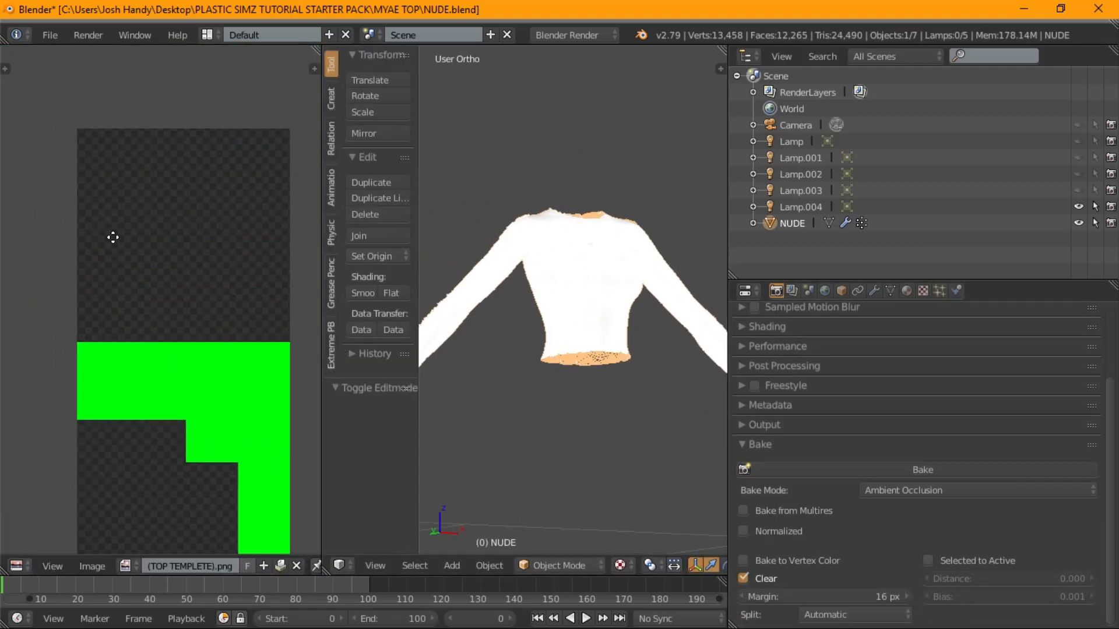
scroll(191, 157, up, 1)
click(877, 593)
text(4)
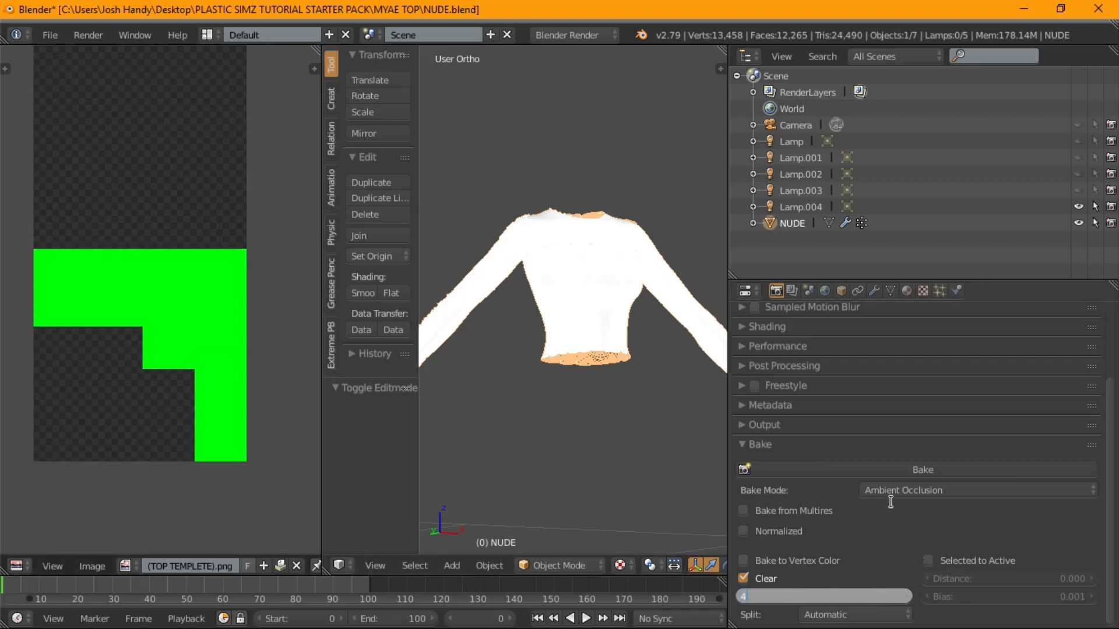
key(Return)
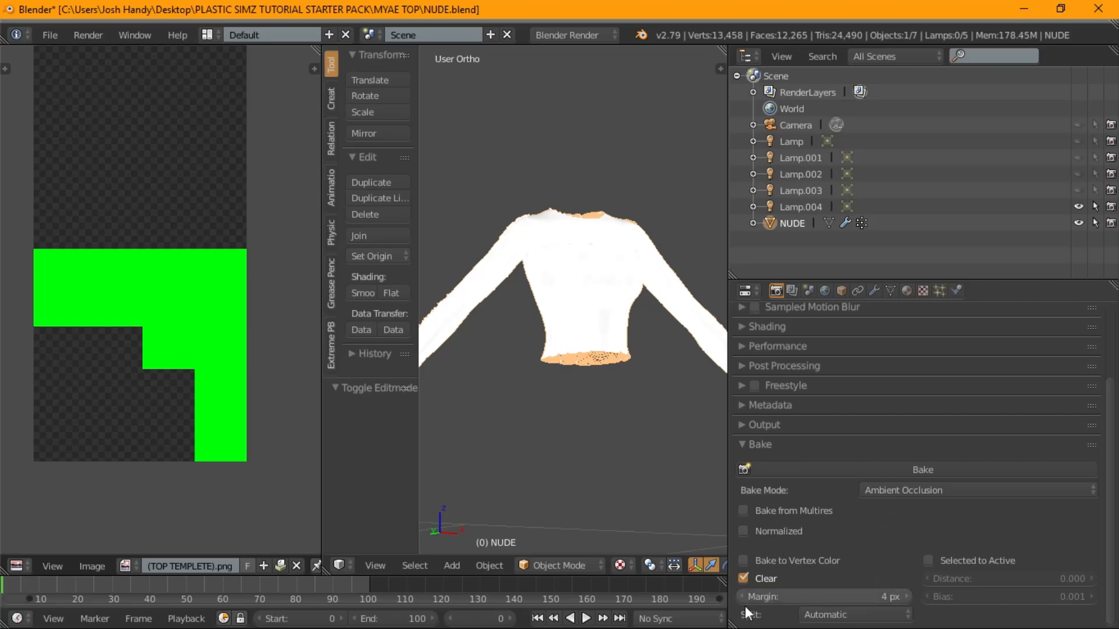
click(758, 533)
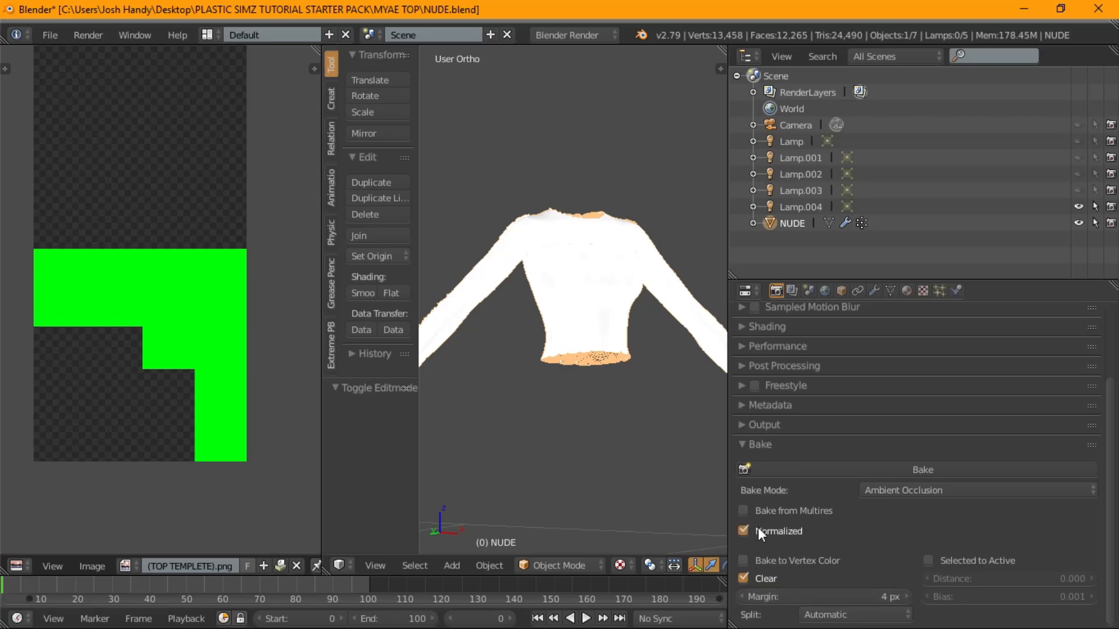
- Bake the top's texture in Ambient Occlusion mode onto the template image
click(884, 491)
click(919, 492)
click(866, 469)
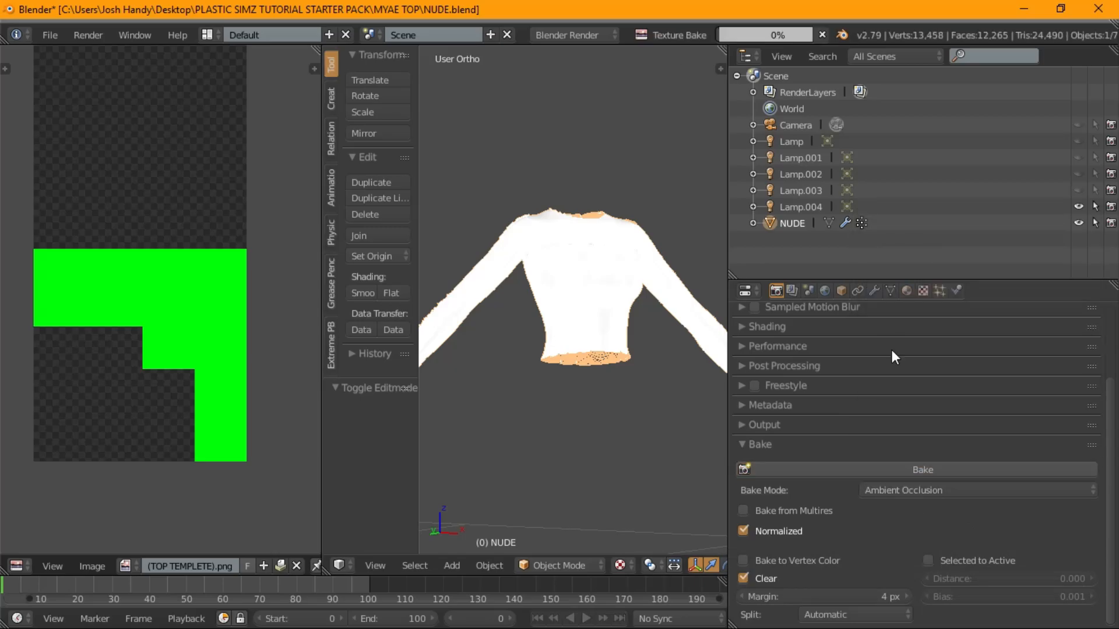
scroll(11, 341, up, 3)
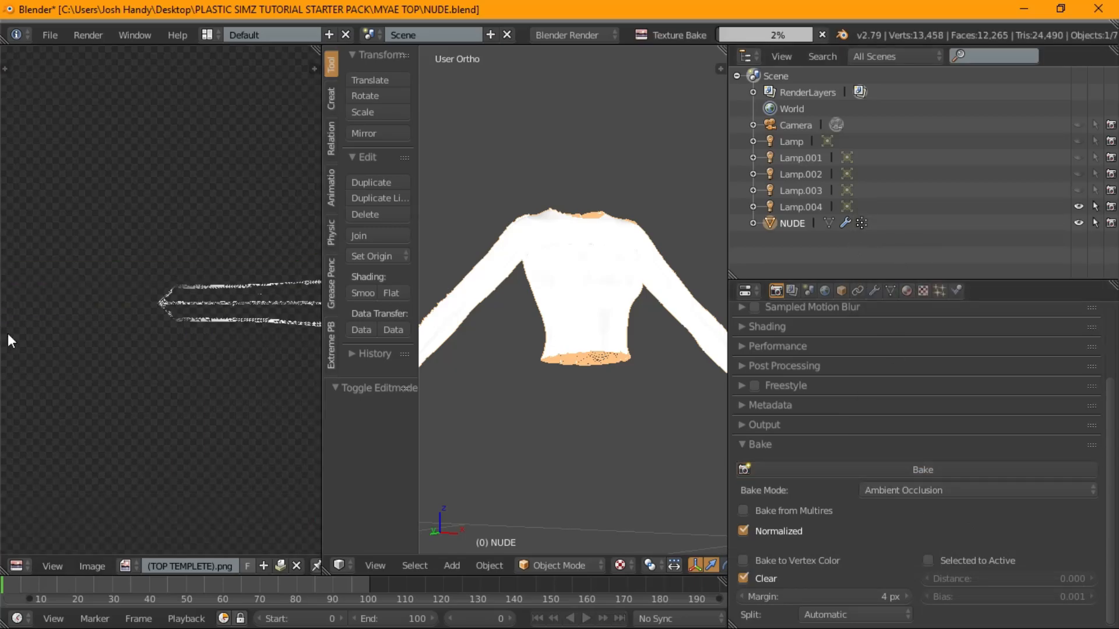
scroll(51, 365, up, 4)
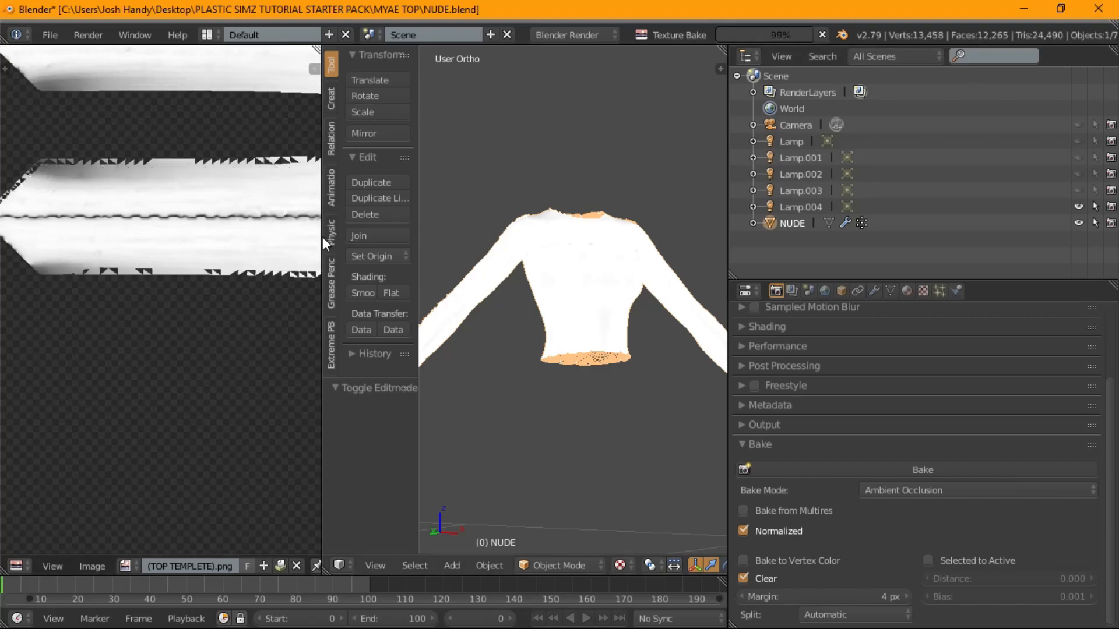
- Enlarge the image editor and examine the baked sleeve and torso pieces, including their seams and edges, up close
drag(321, 236, 663, 295)
scroll(471, 298, up, 4)
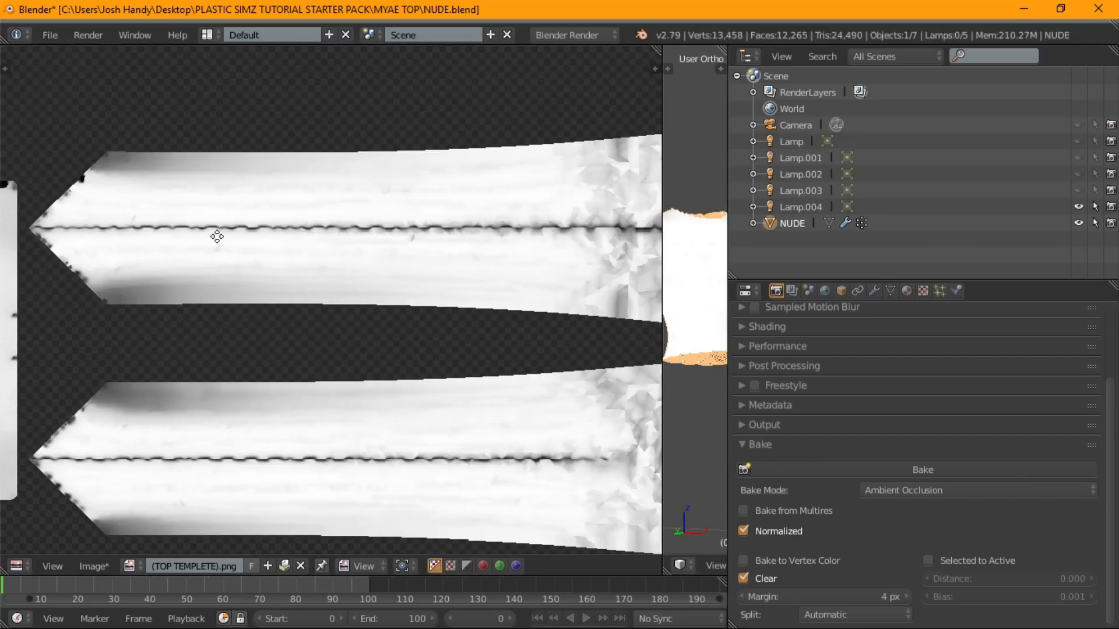
middle_drag(215, 235, 13, 113)
scroll(457, 252, down, 3)
middle_drag(457, 252, 437, 278)
ctrl+scroll(378, 252, up, 3)
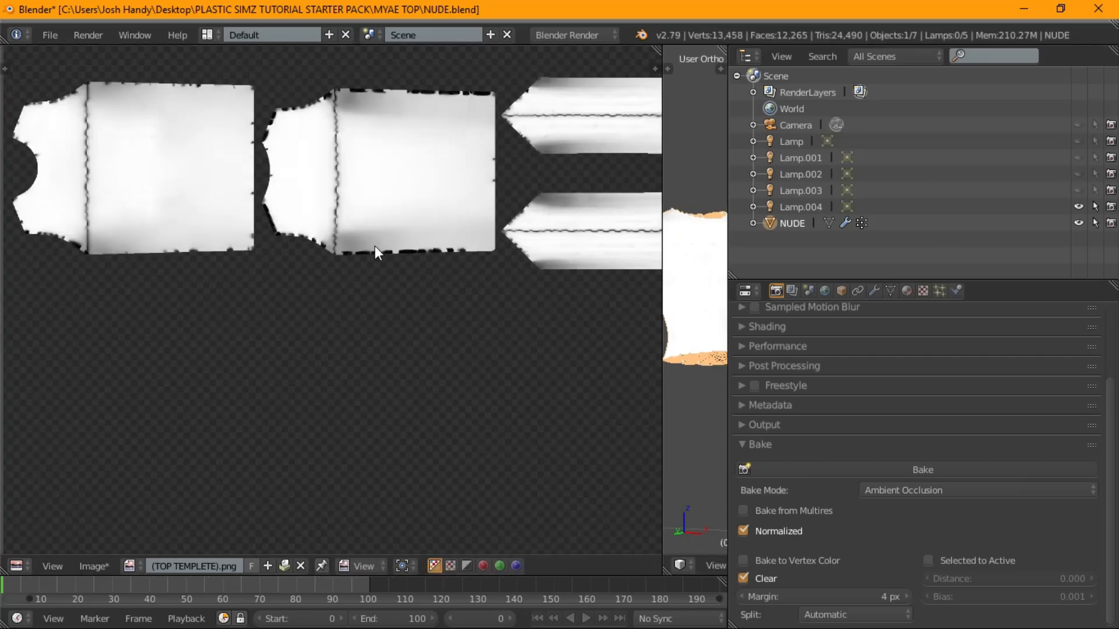
scroll(317, 290, up, 2)
scroll(330, 238, down, 1)
middle_drag(329, 239, 231, 285)
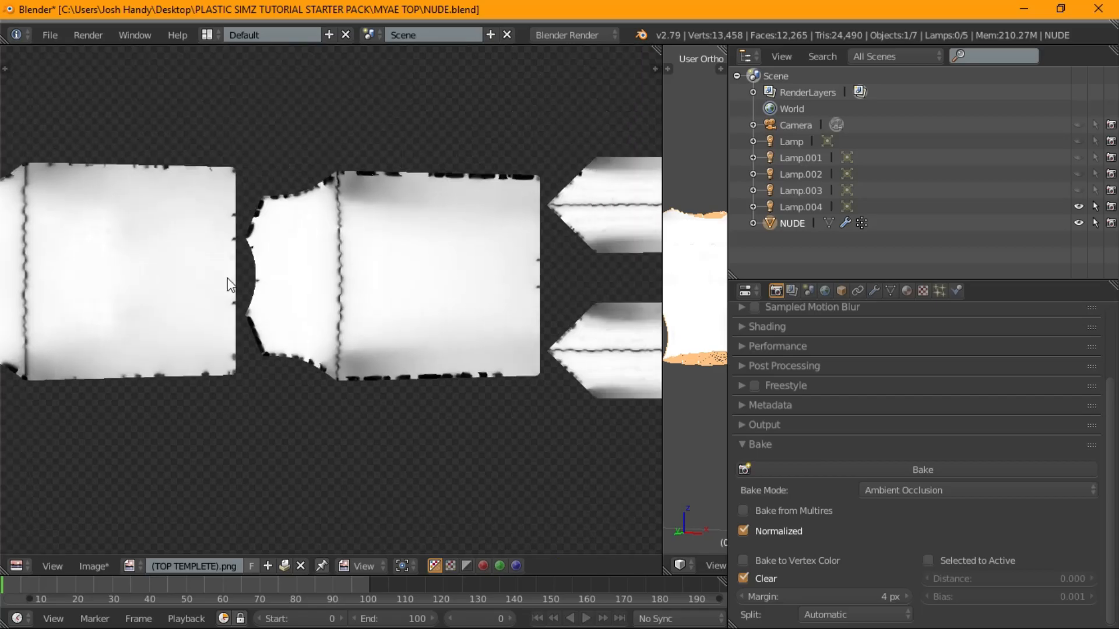
scroll(327, 348, up, 5)
scroll(332, 350, down, 5)
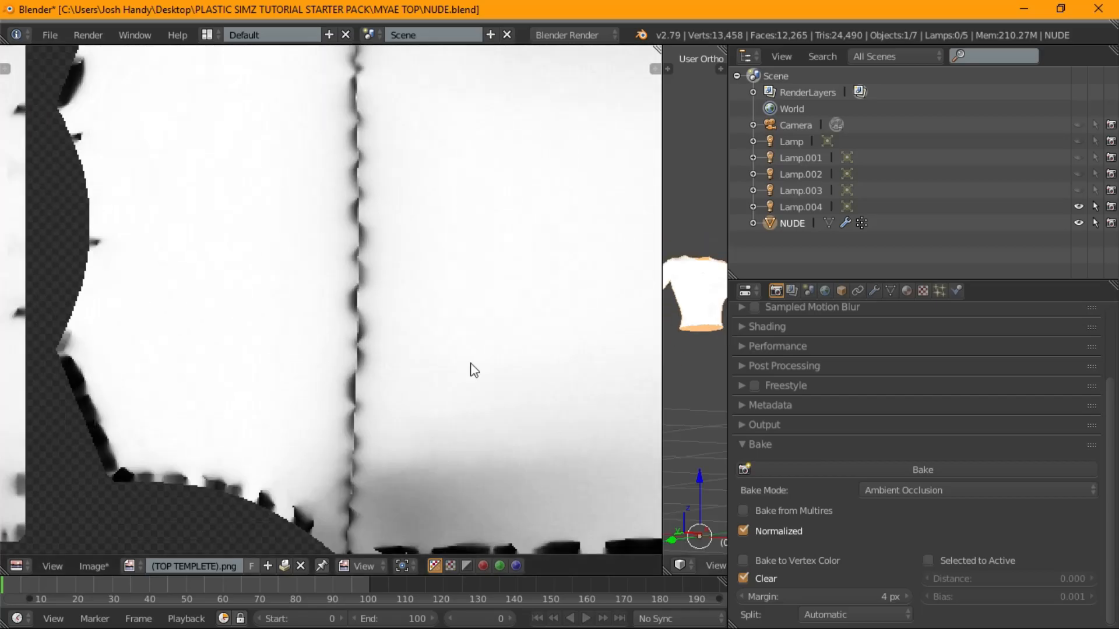
- Save the baked image under the name u1 in the MYAE TOP folder
click(94, 567)
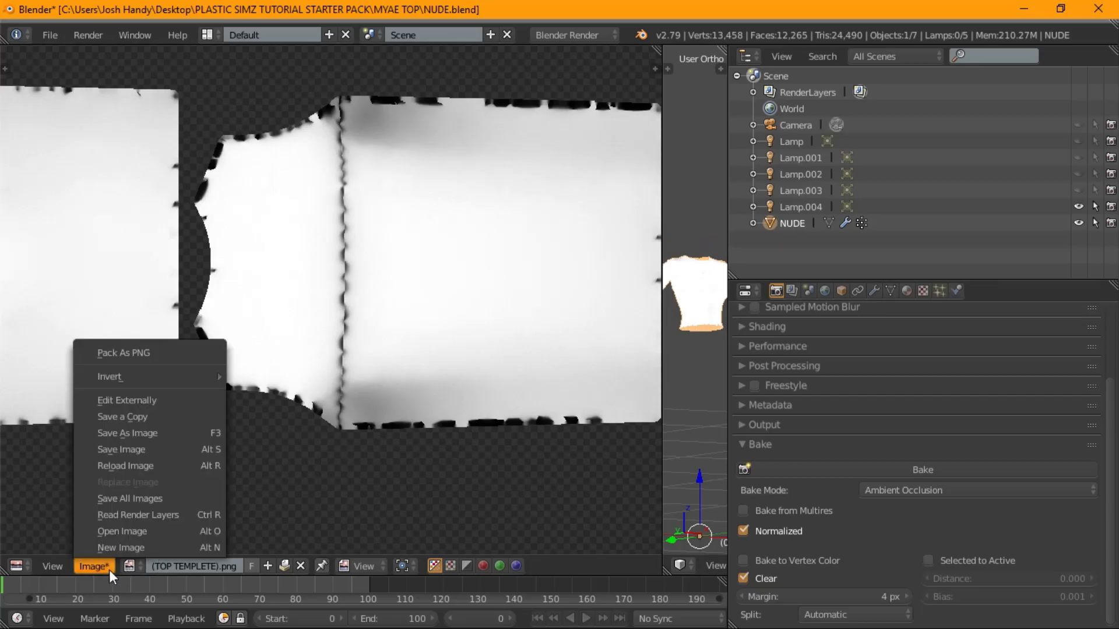
click(104, 431)
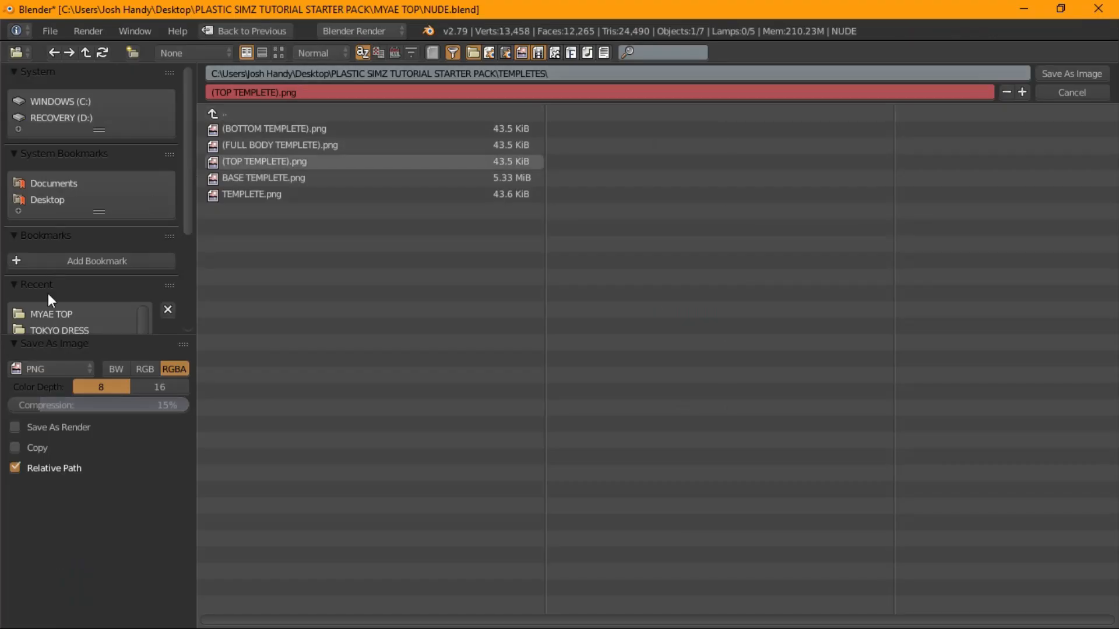
click(51, 318)
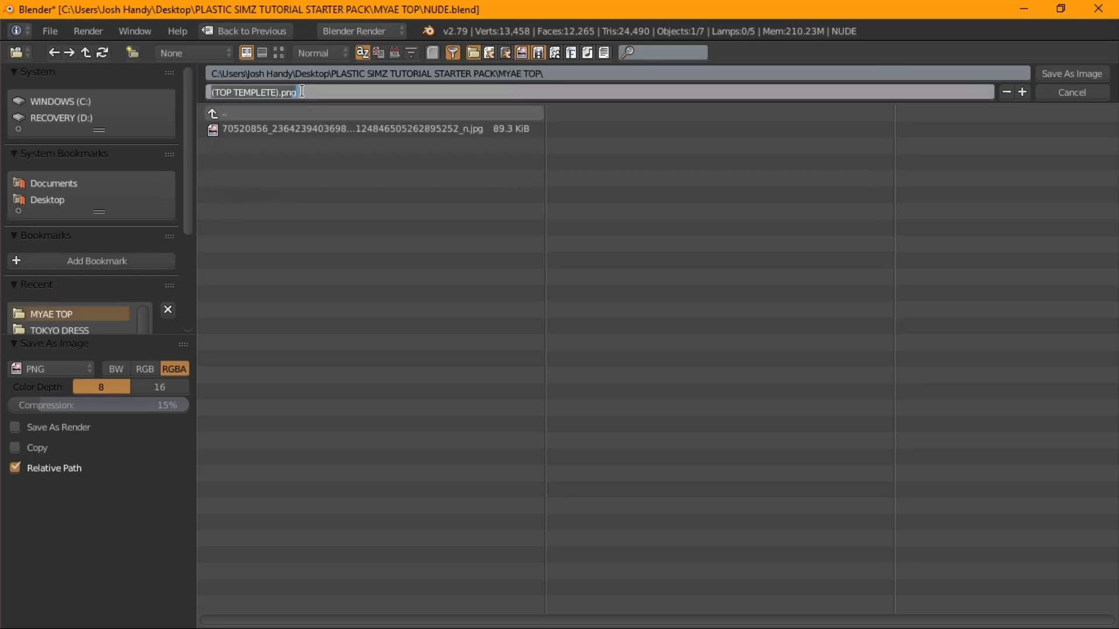
key(BackSpace)
text(u1)
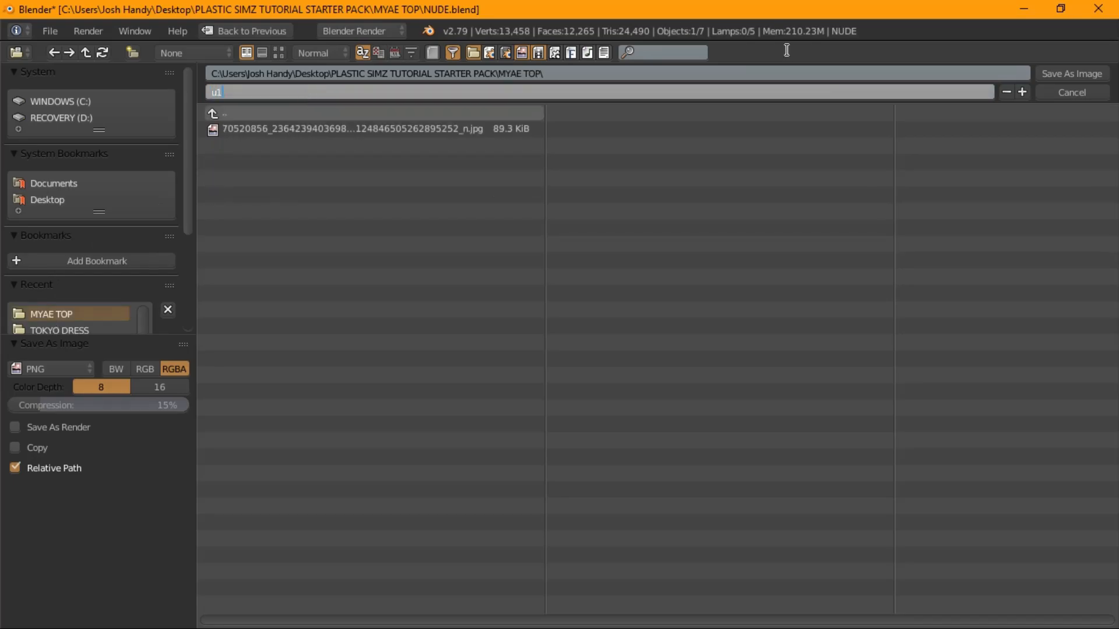
click(1060, 71)
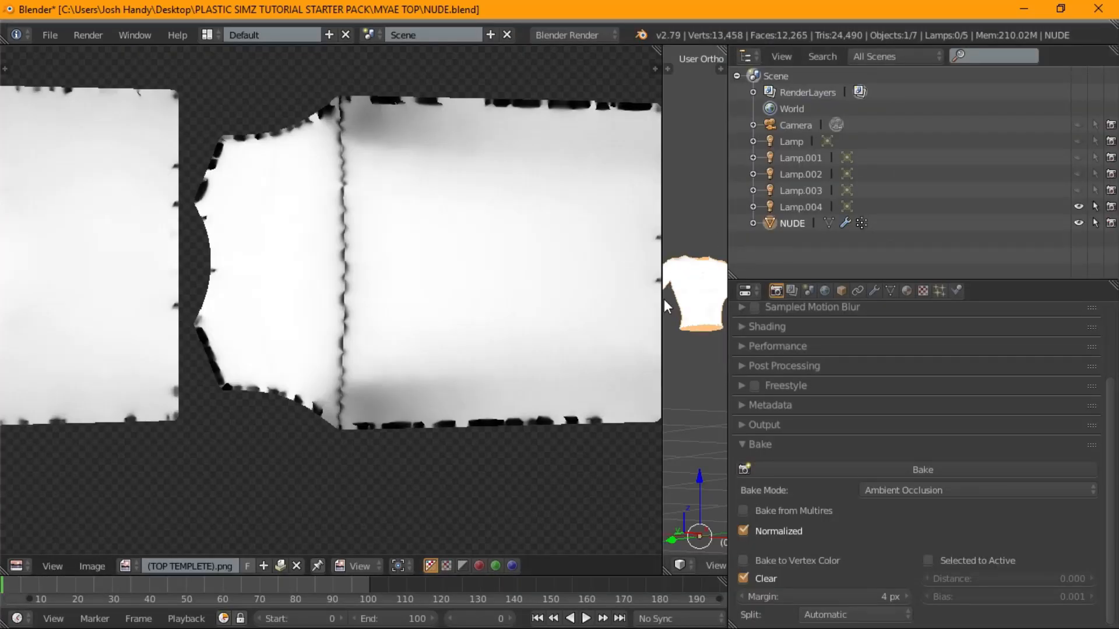
- Enlarge the 3D view and remove the geom_skin modifier from the top
click(657, 299)
drag(663, 299, 64, 291)
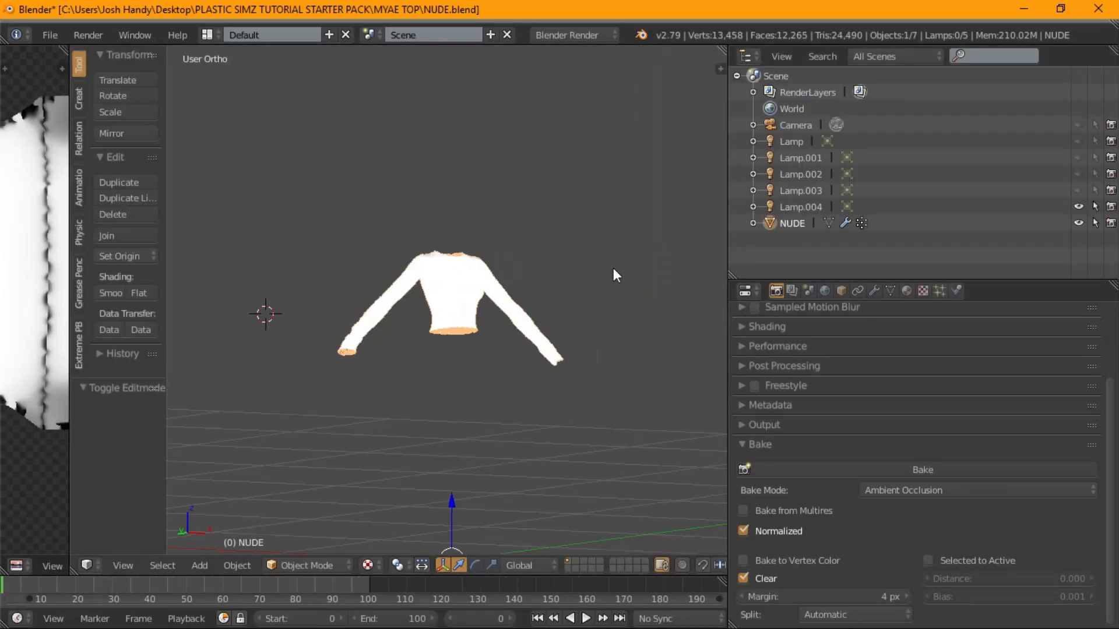
scroll(877, 314, up, 2)
click(874, 290)
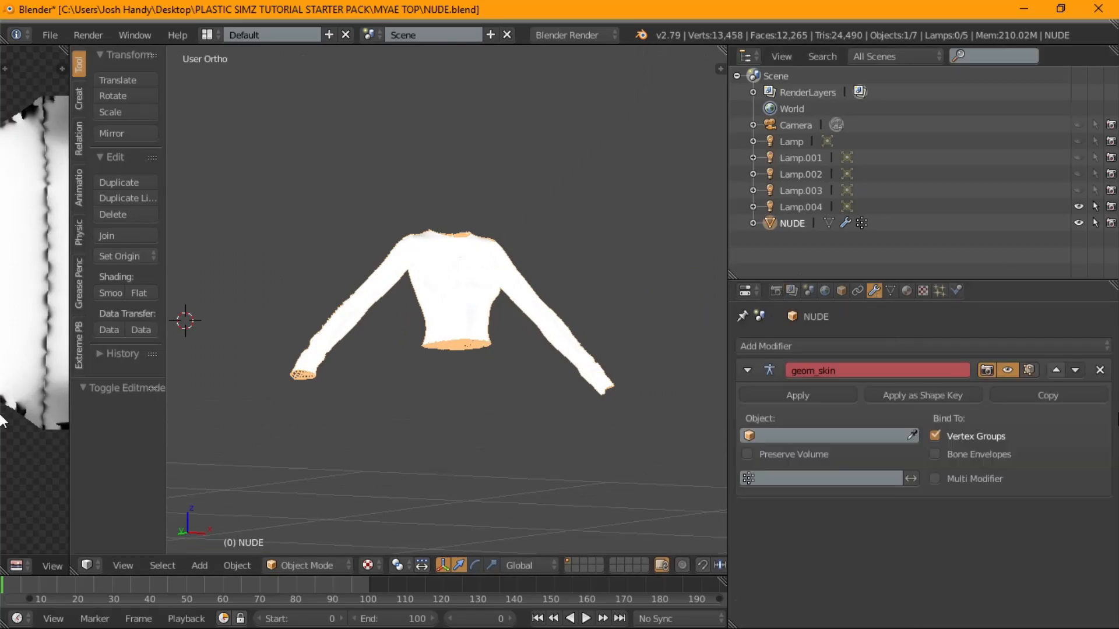
click(1100, 370)
- Add a Subdivision Surface modifier to the top and view its front up close
click(926, 346)
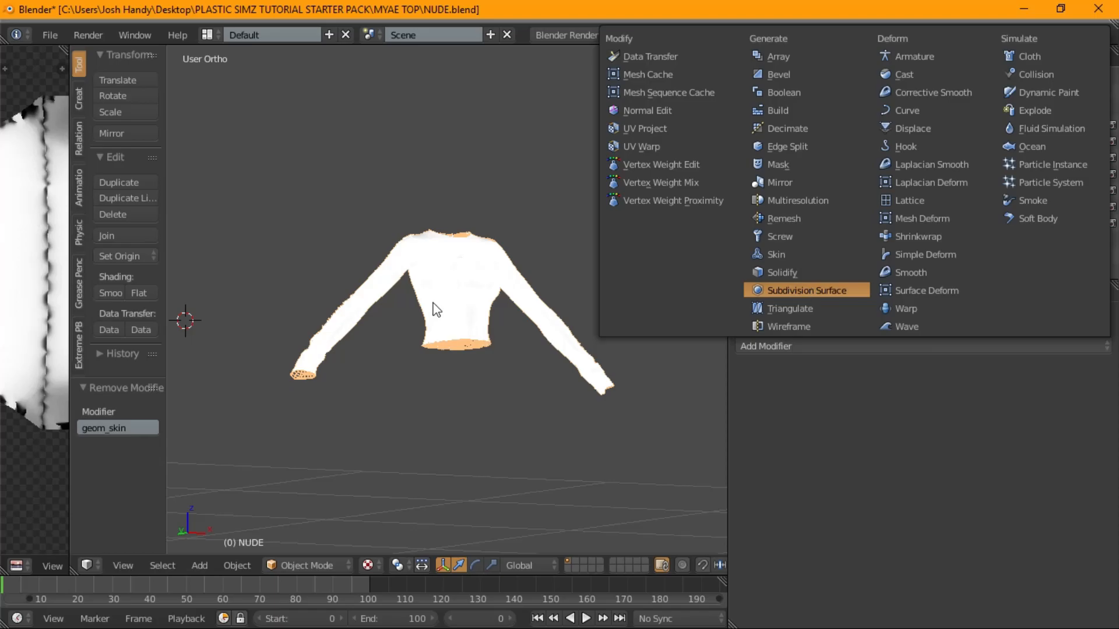
key(Return)
scroll(522, 290, up, 5)
middle_drag(522, 324, 333, 214)
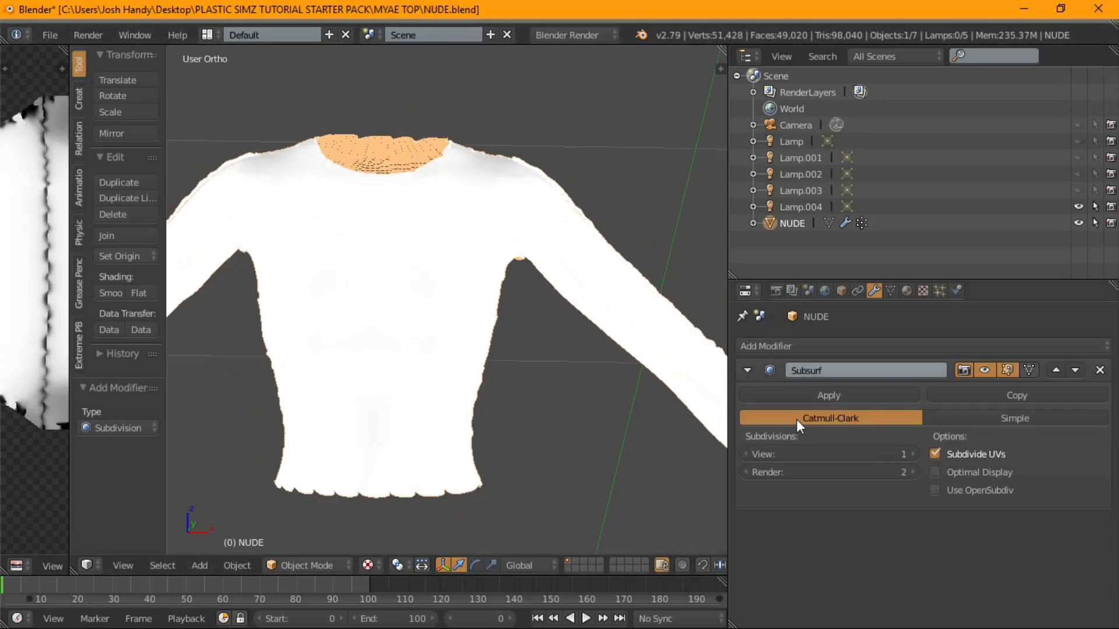
- Raise the Subdivision Surface modifier's view subdivisions to 3, checking the neckline and shoulders
click(908, 453)
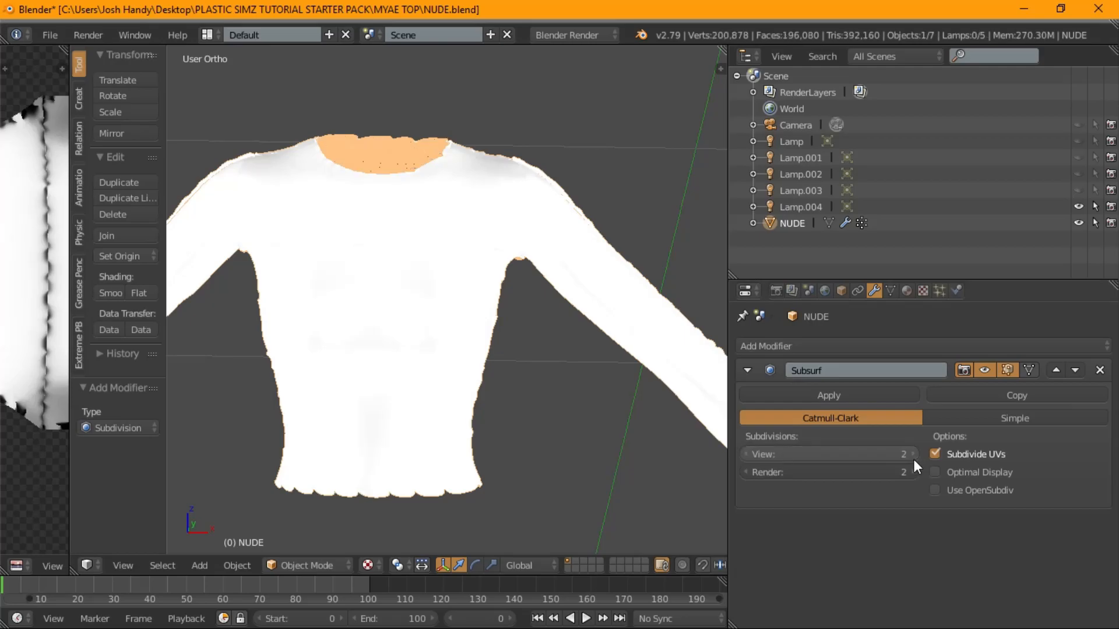
scroll(390, 232, up, 3)
scroll(599, 264, down, 3)
middle_drag(599, 264, 472, 251)
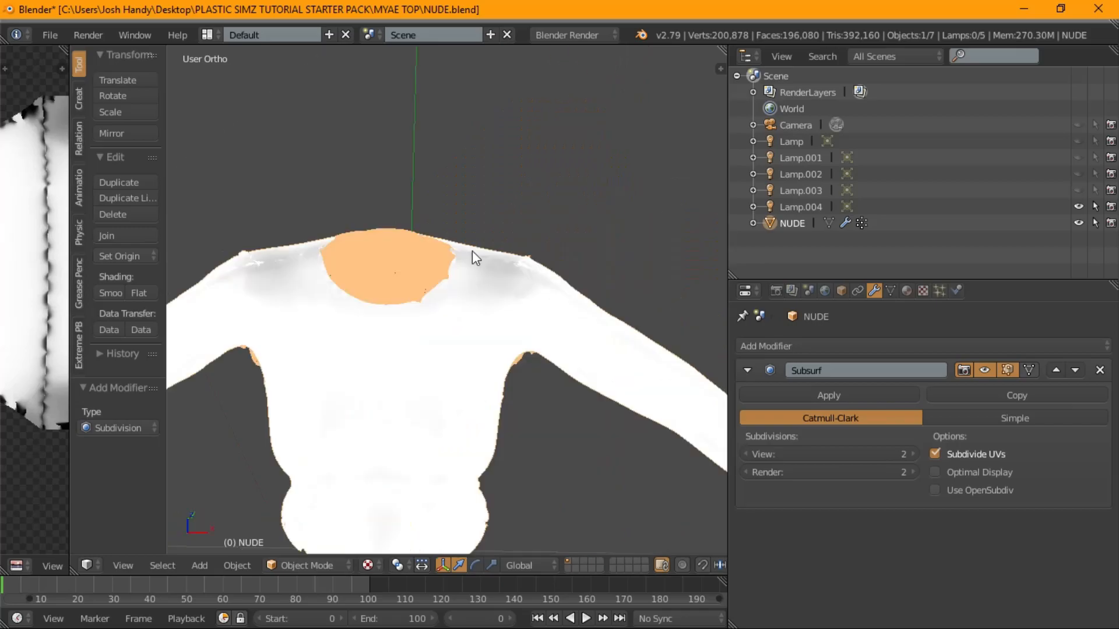
middle_drag(515, 120, 583, 186)
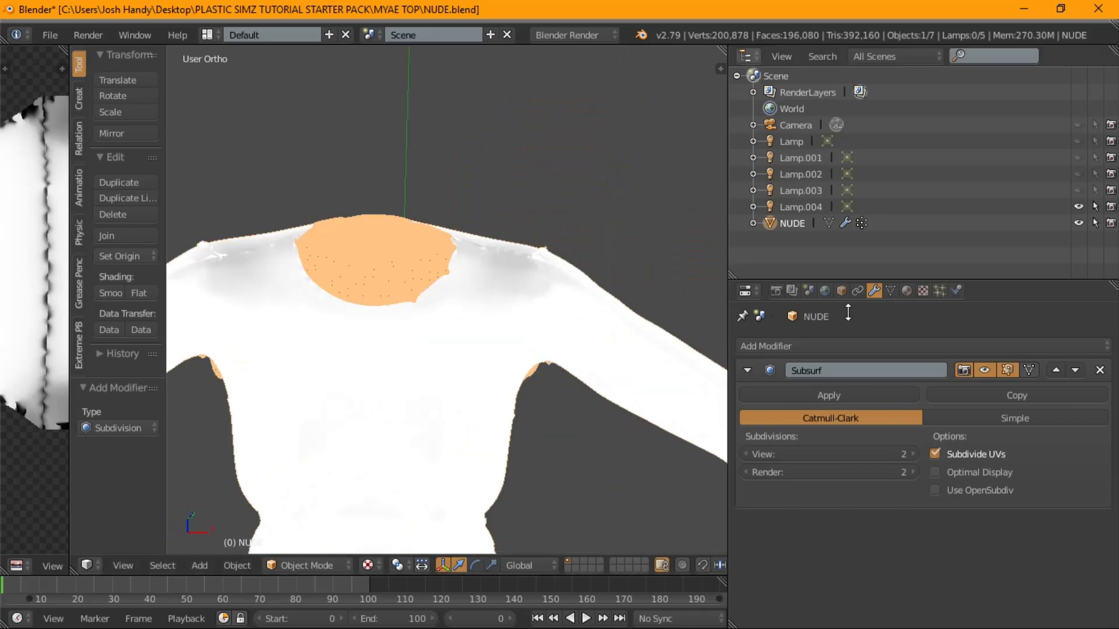
click(908, 454)
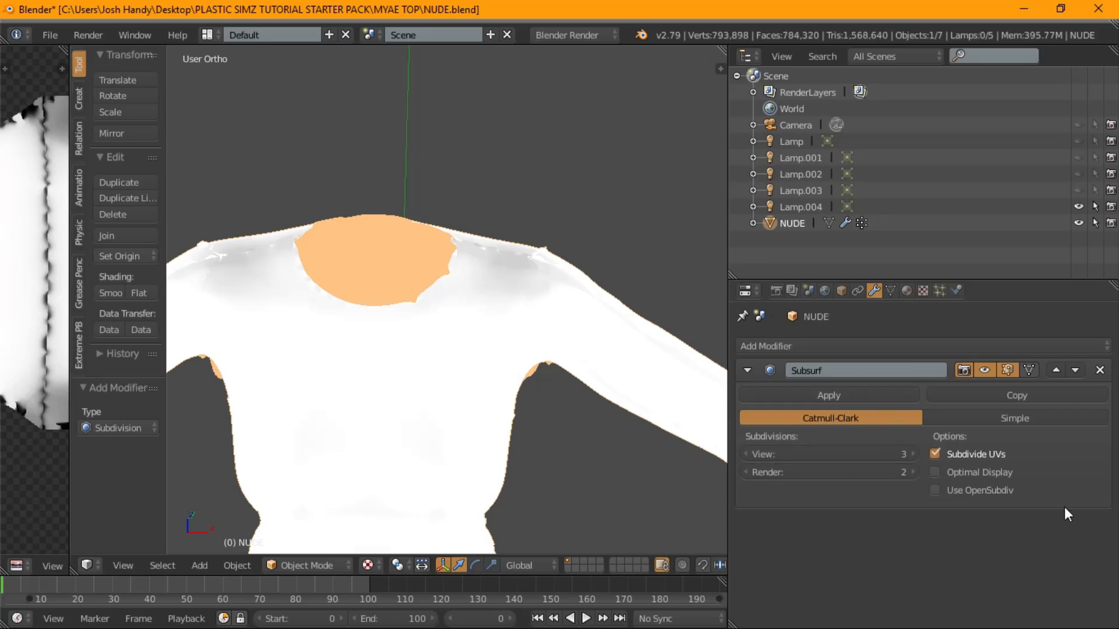
- Bake ambient occlusion from the subdivided top into the (TOP TEMPLETE).png image, with the image editor widened
click(776, 290)
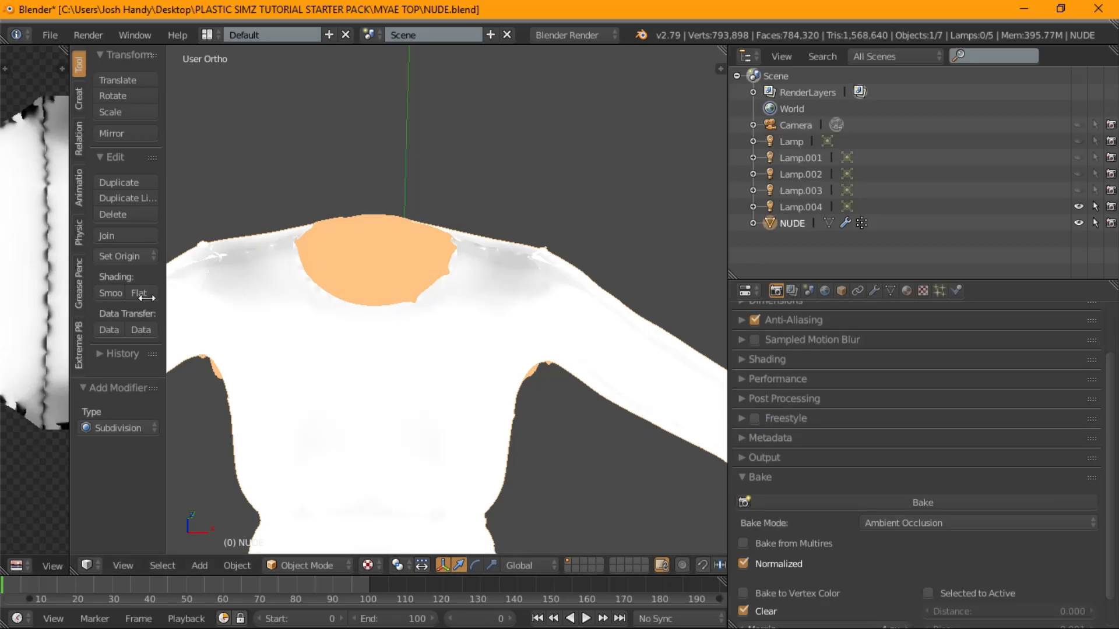
drag(68, 308, 285, 303)
scroll(230, 347, down, 2)
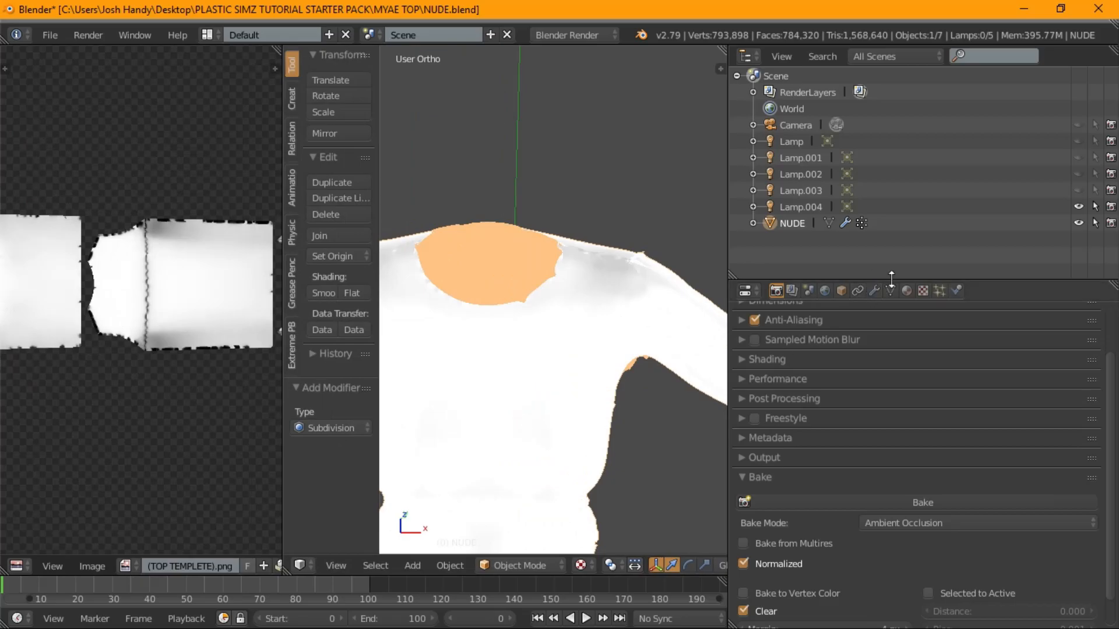
scroll(612, 264, up, 3)
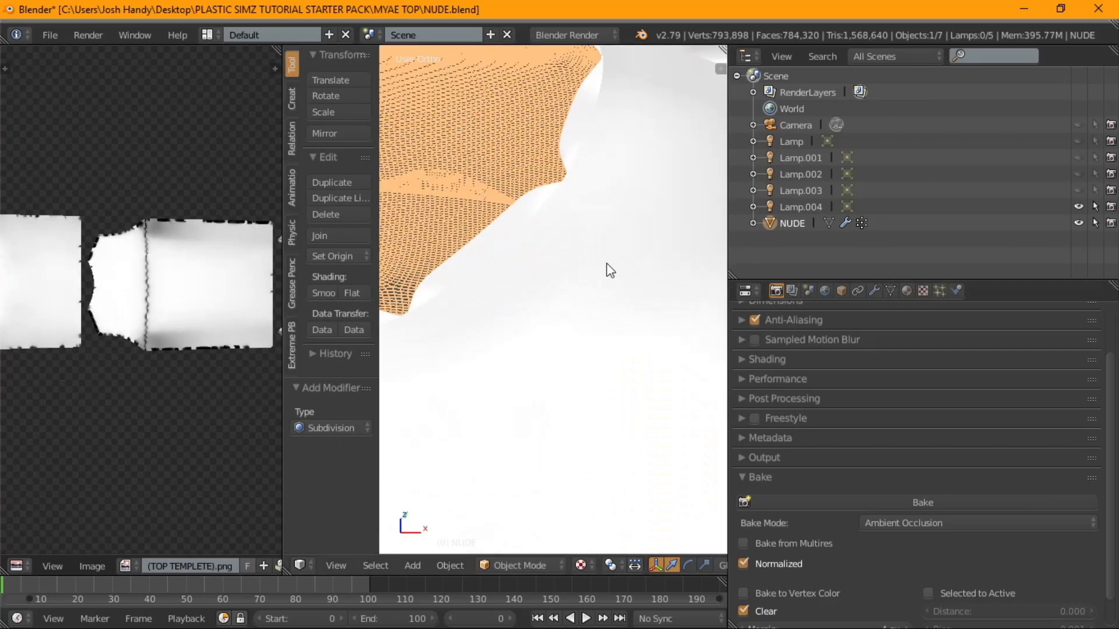
scroll(608, 264, down, 5)
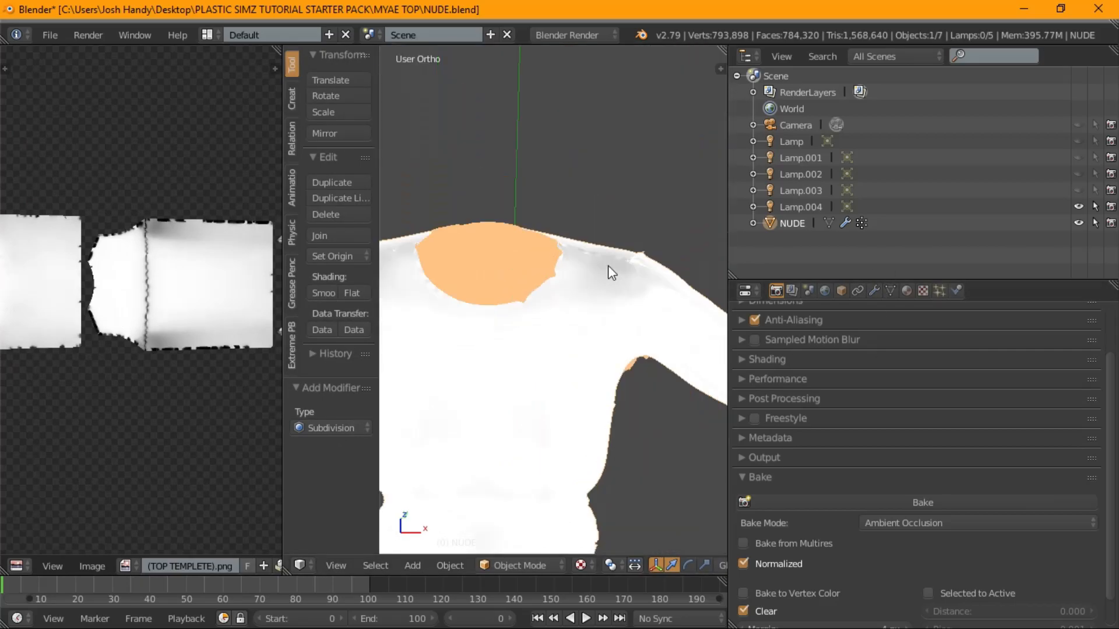
click(841, 502)
ctrl+middle_drag(81, 299, 108, 272)
scroll(109, 270, up, 2)
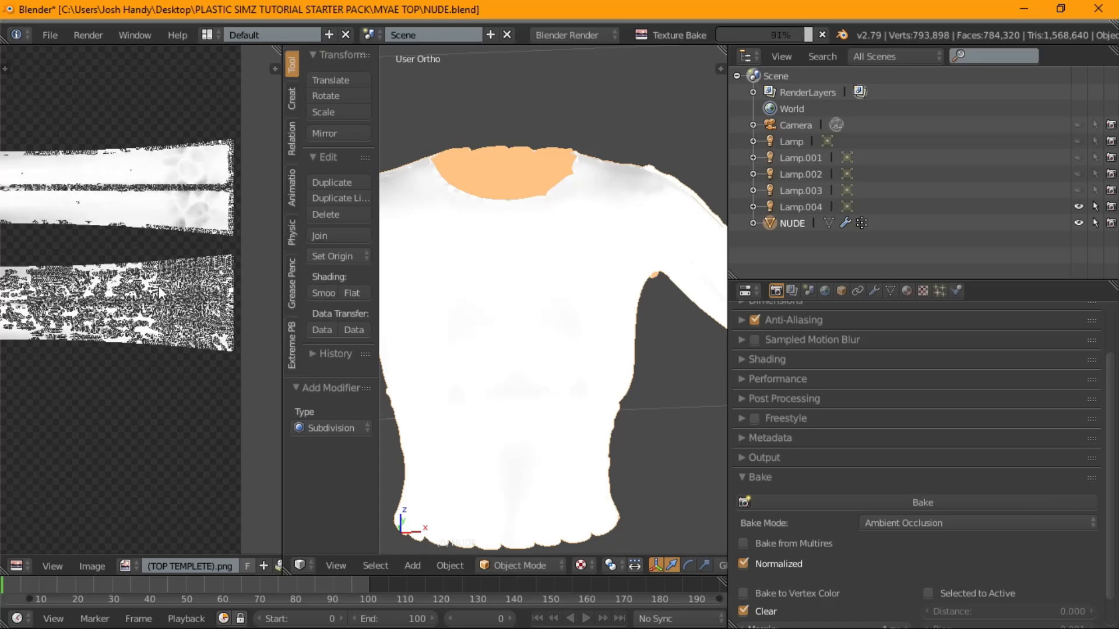
- Enlarge the image editor and examine the baked sleeve and body pieces, including their seams and edges
drag(281, 236, 701, 237)
scroll(450, 262, up, 4)
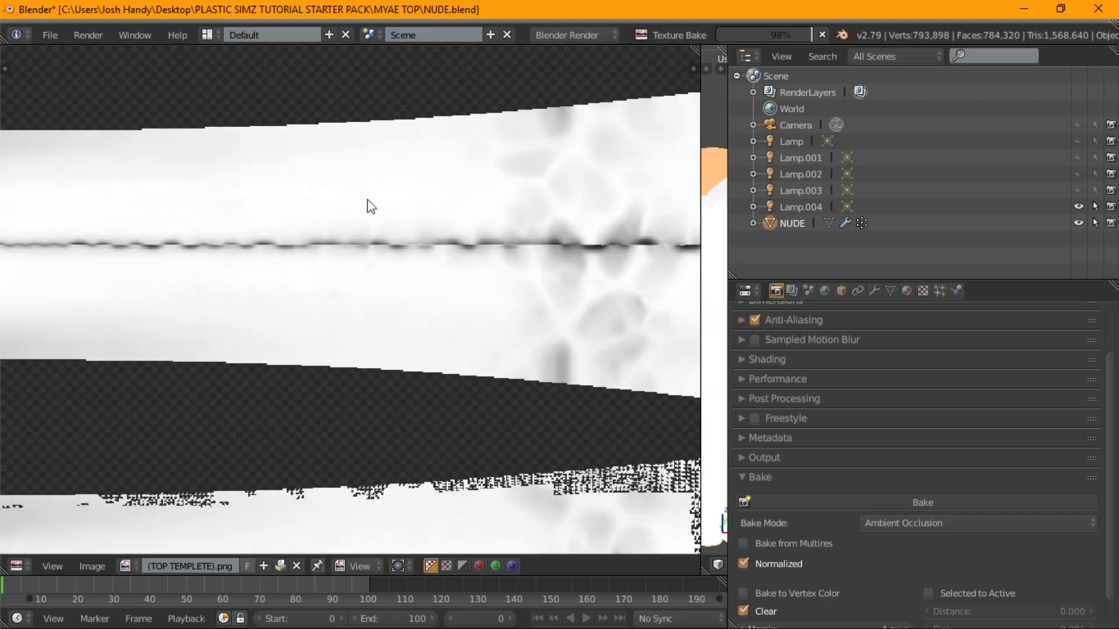
scroll(57, 175, down, 1)
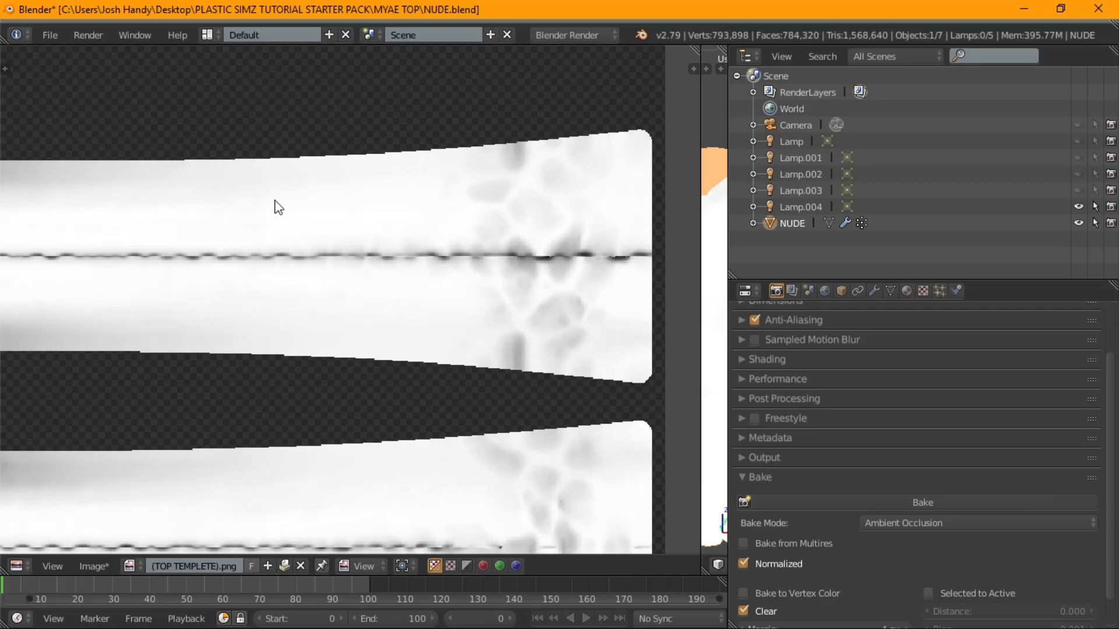
scroll(271, 190, up, 2)
scroll(302, 183, down, 4)
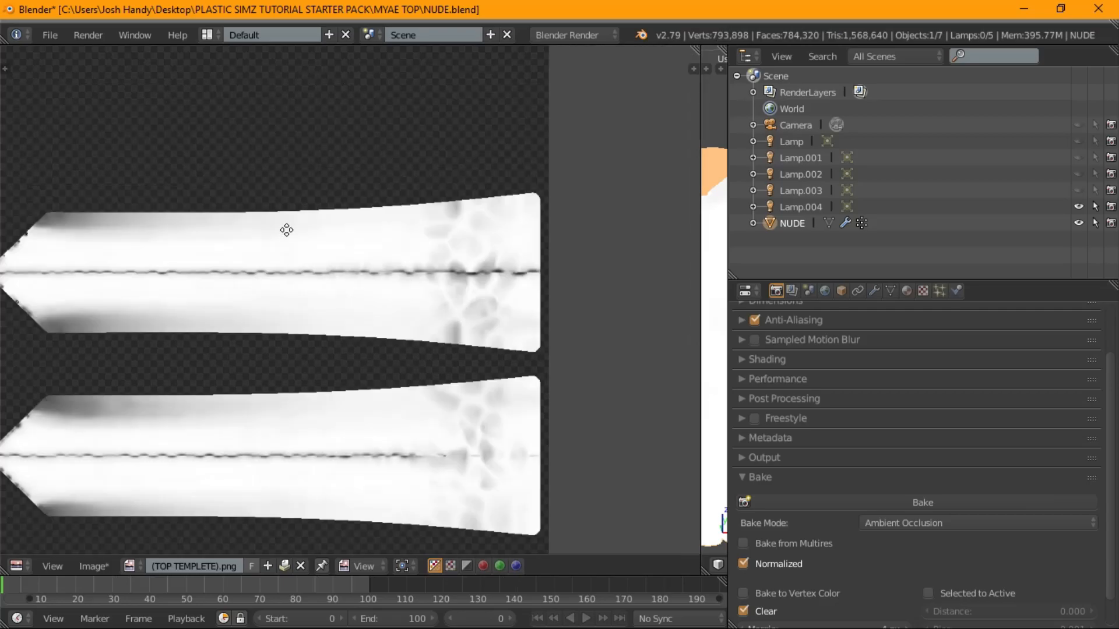
middle_drag(287, 229, 529, 83)
scroll(408, 268, up, 1)
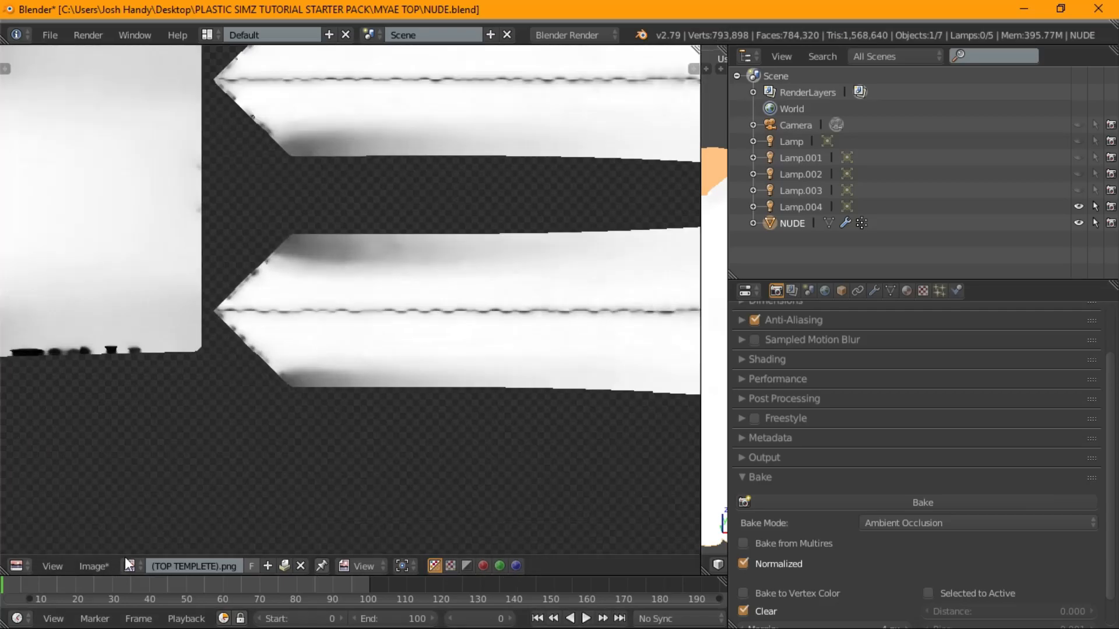
- Save the new baked image under the name u2 in the MYAE TOP folder
click(103, 563)
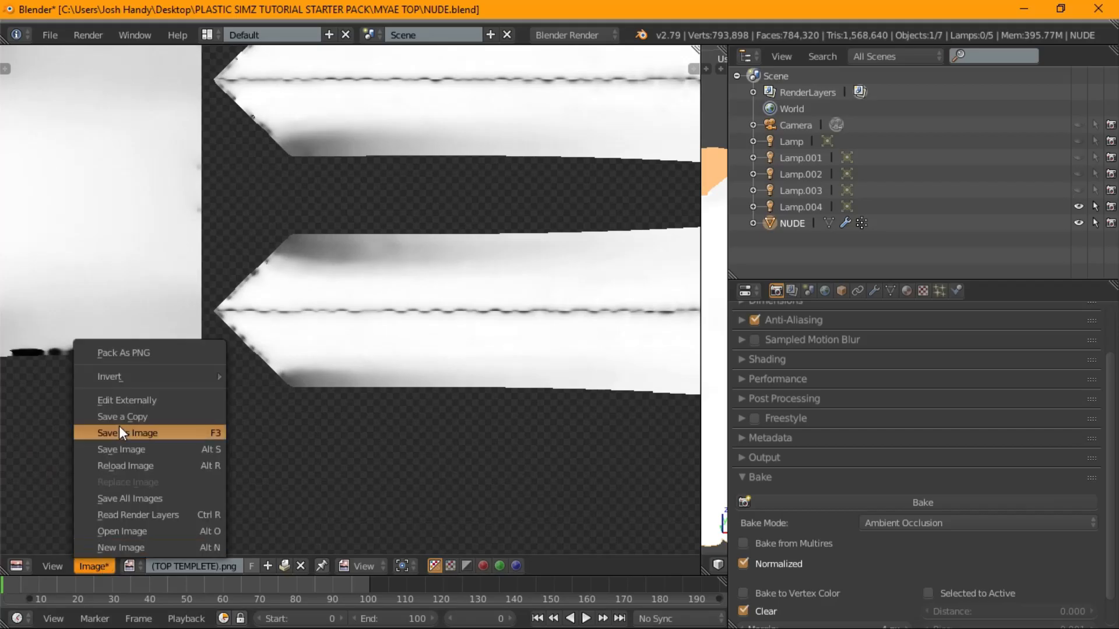
click(119, 425)
click(266, 94)
key(BackSpace)
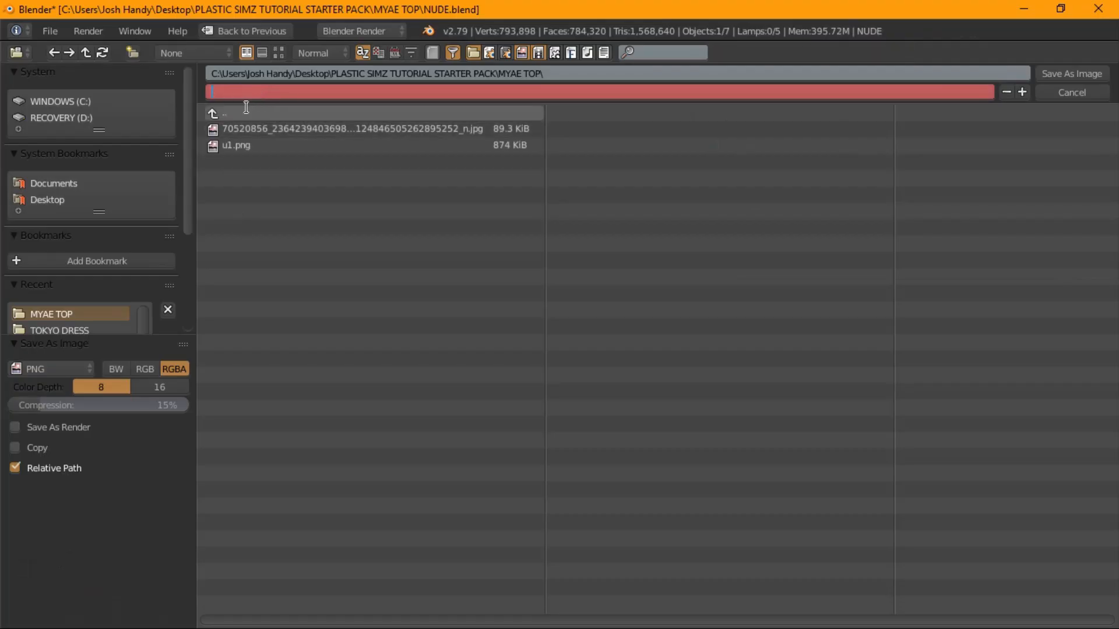
text(u2.png)
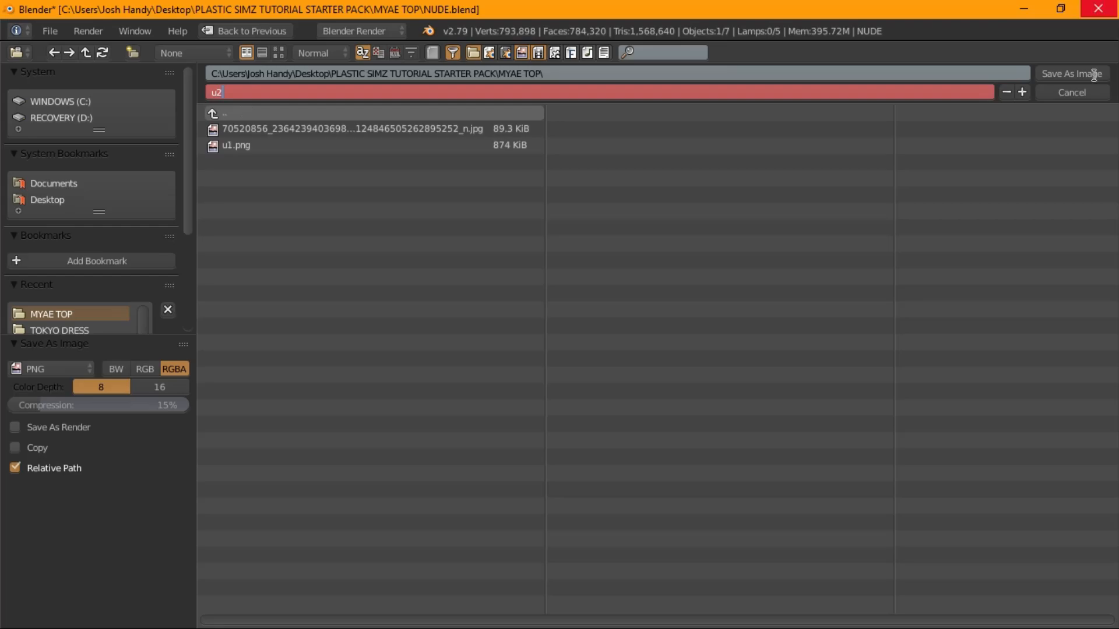
click(1098, 72)
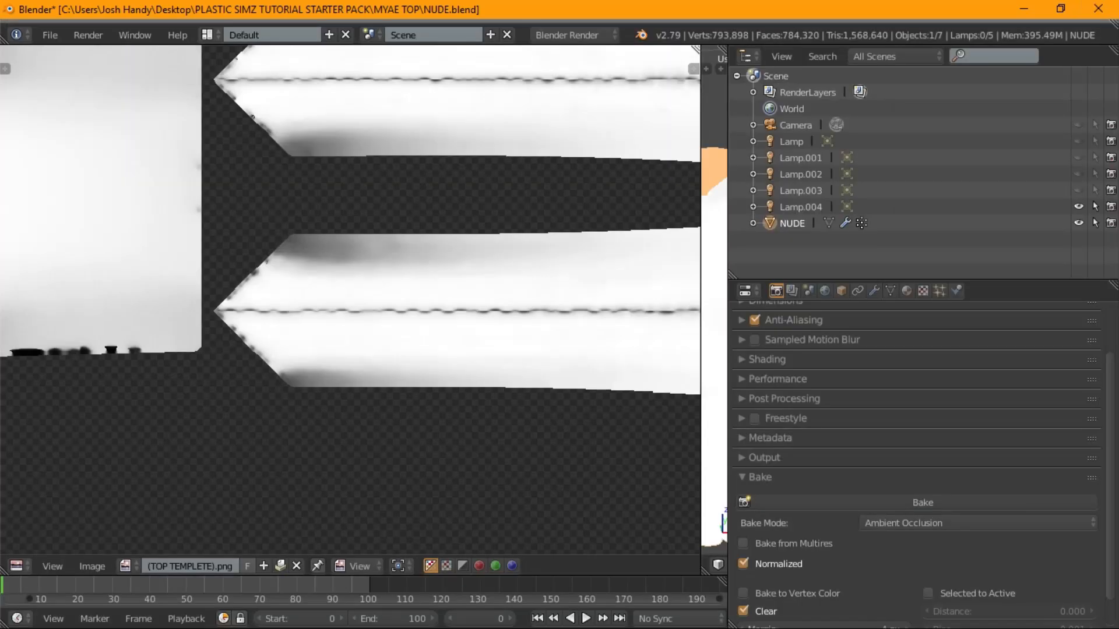
- Quit both Blender windows, discarding the unsaved changes in the bake session, and close Marvelous Designer
scroll(546, 282, down, 8)
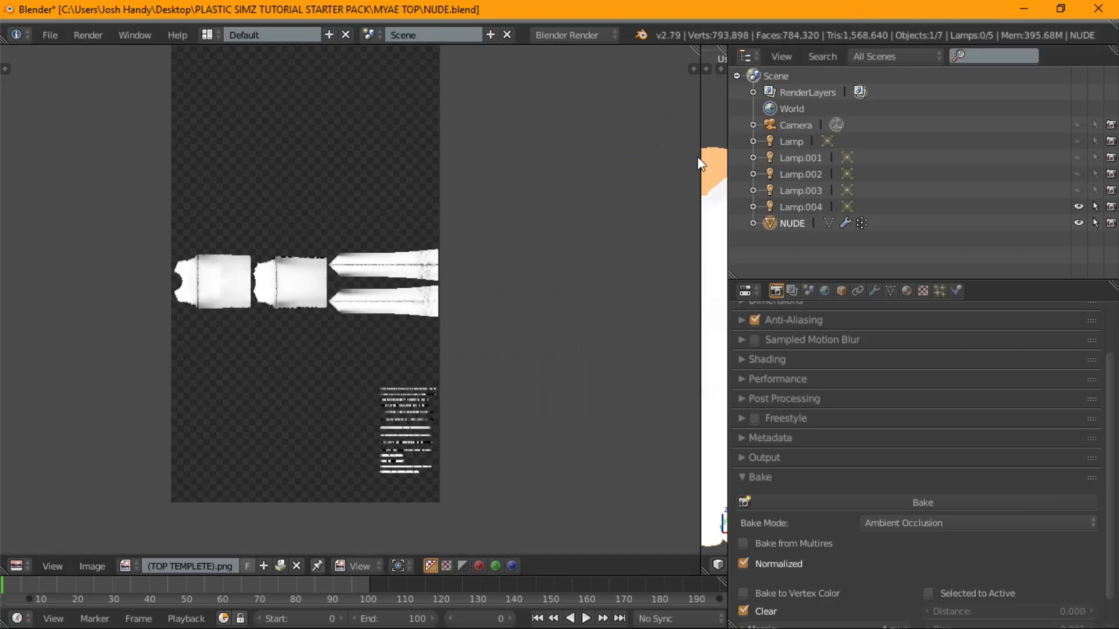
click(1098, 8)
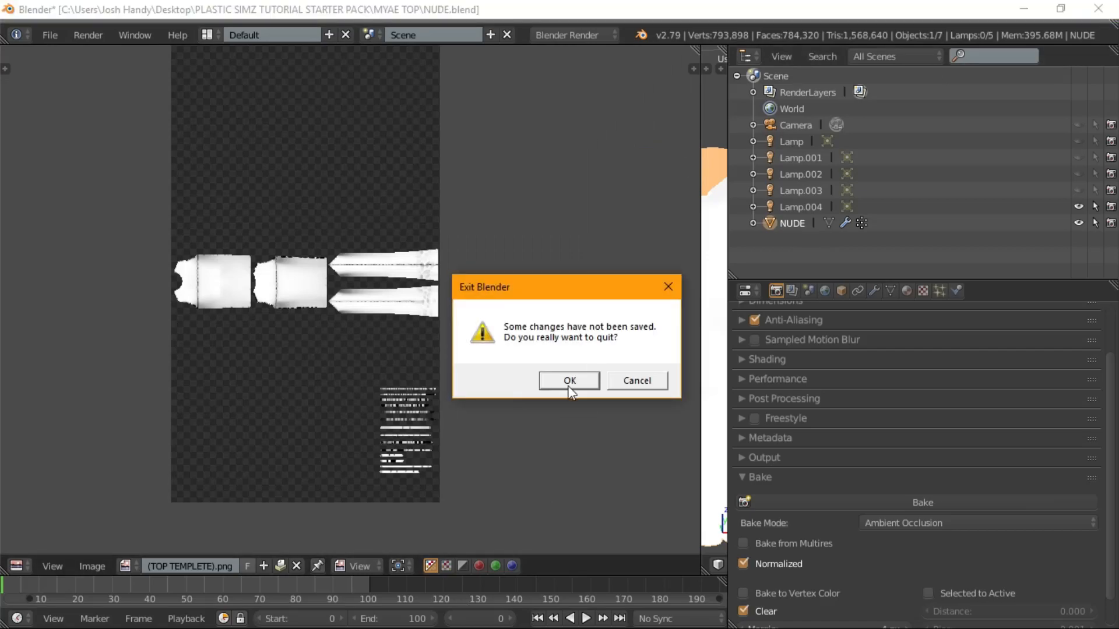
click(569, 386)
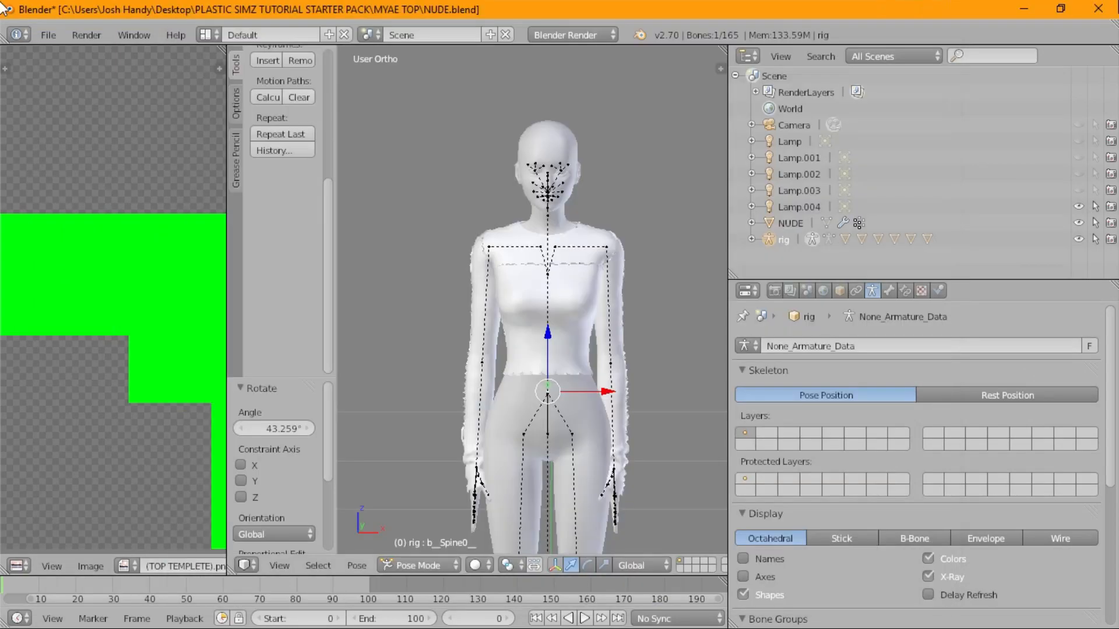
click(1098, 8)
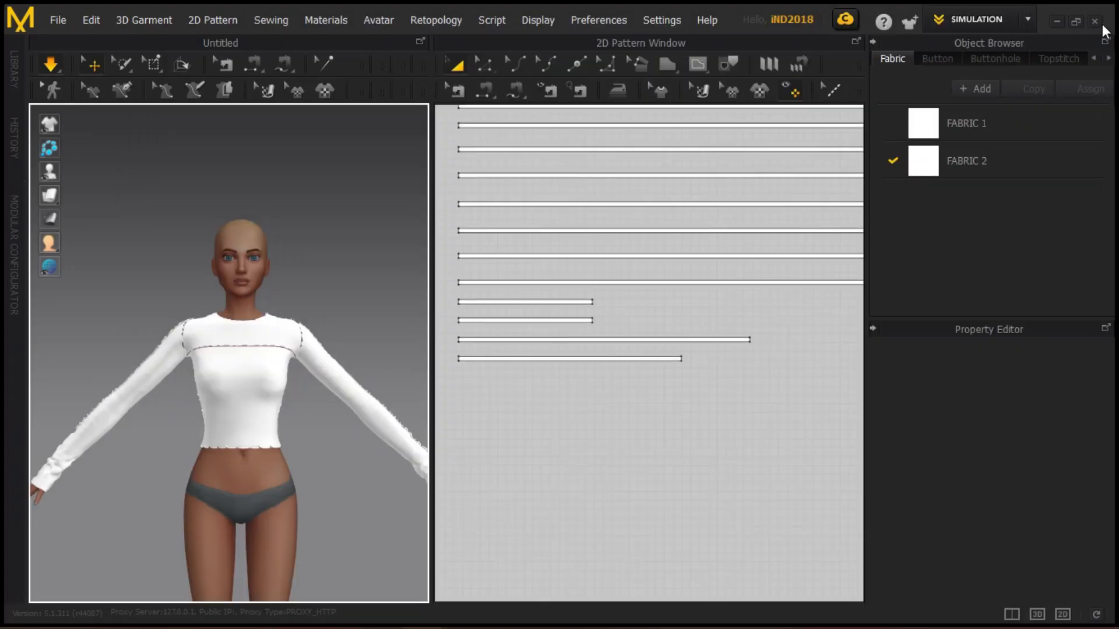
click(1096, 22)
click(554, 371)
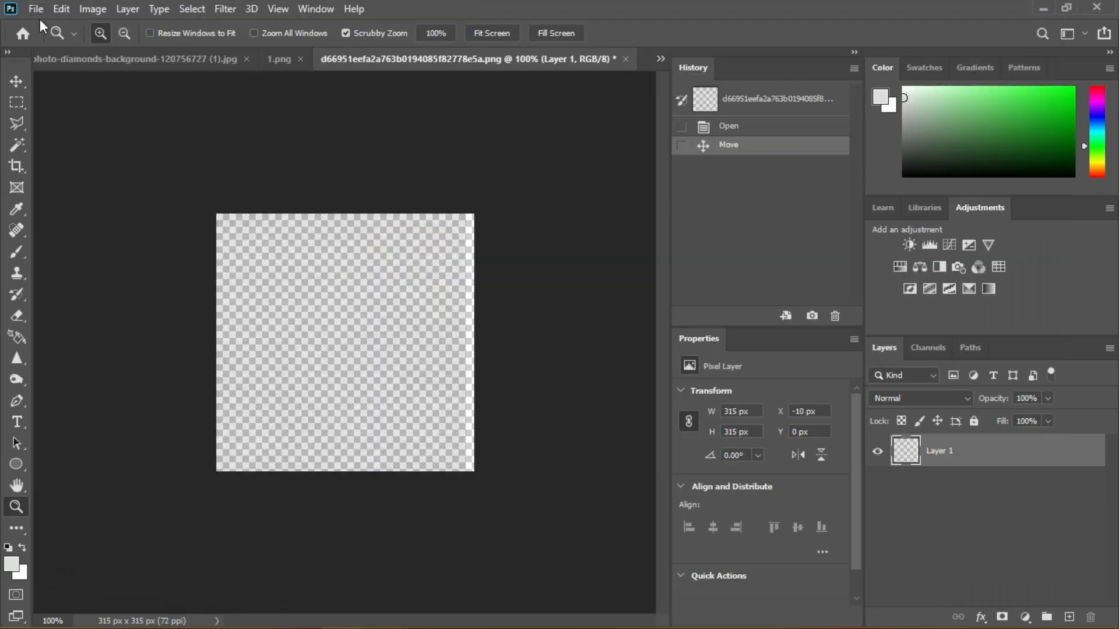
click(35, 8)
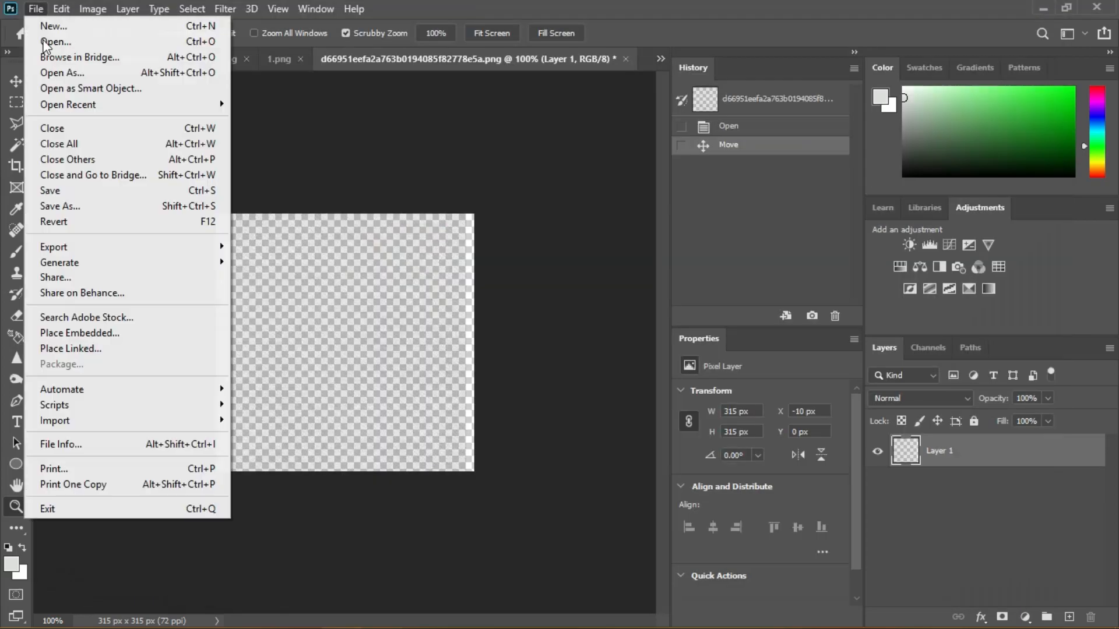
click(42, 42)
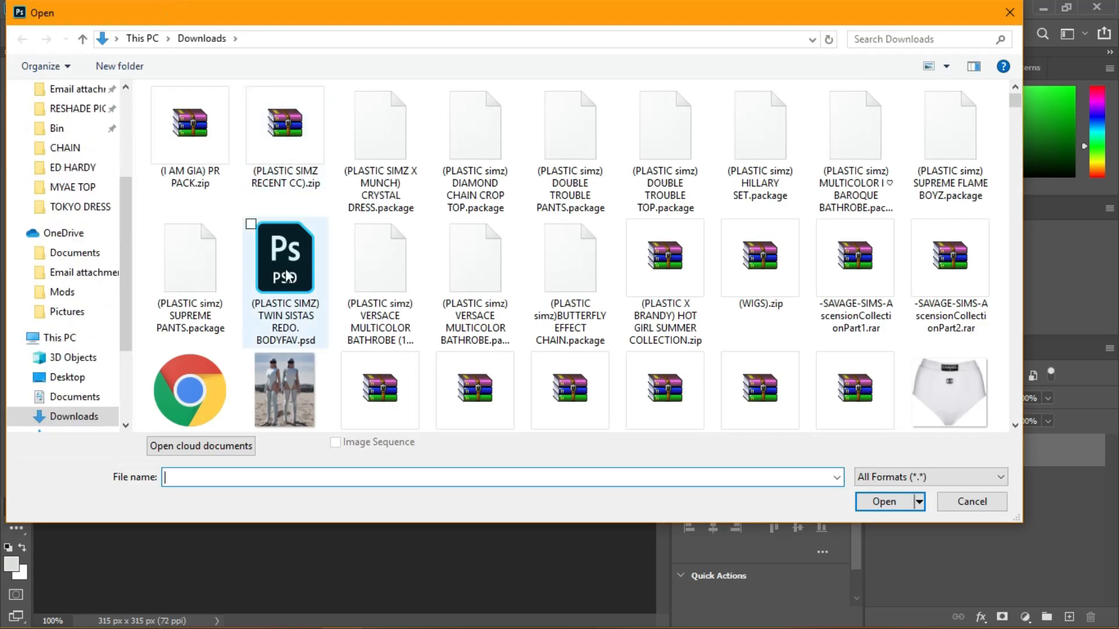
scroll(27, 187, up, 5)
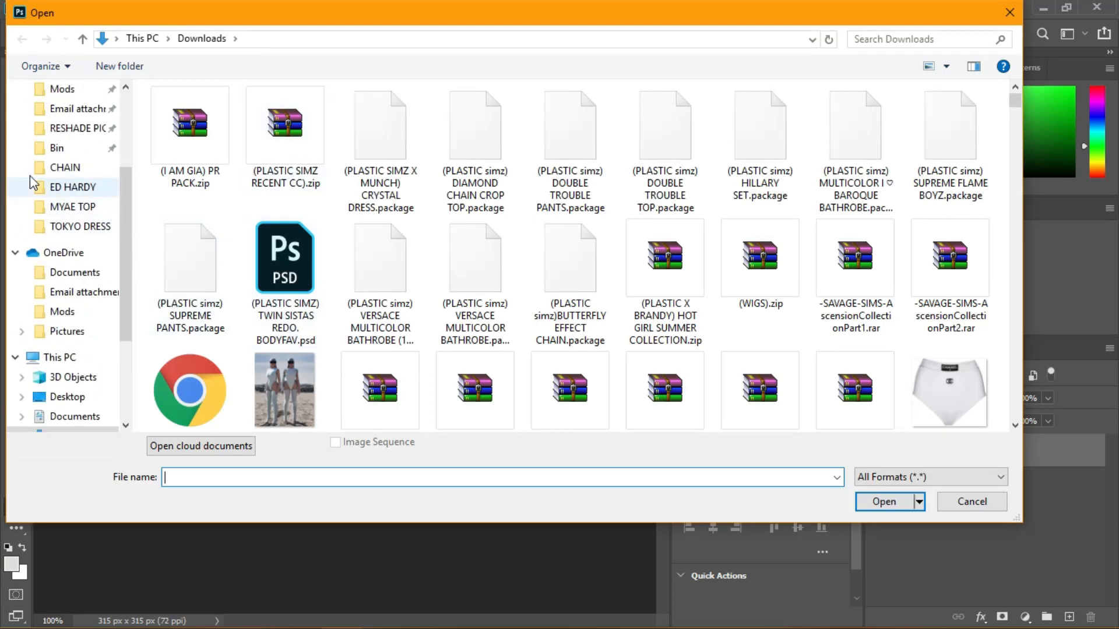
click(69, 127)
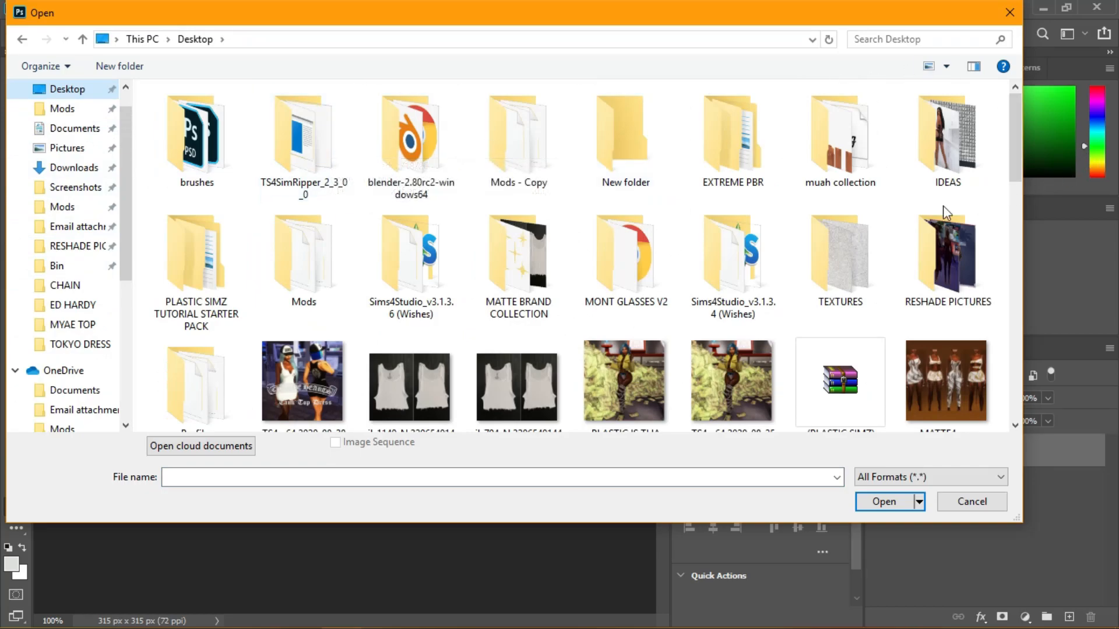
double_click(862, 270)
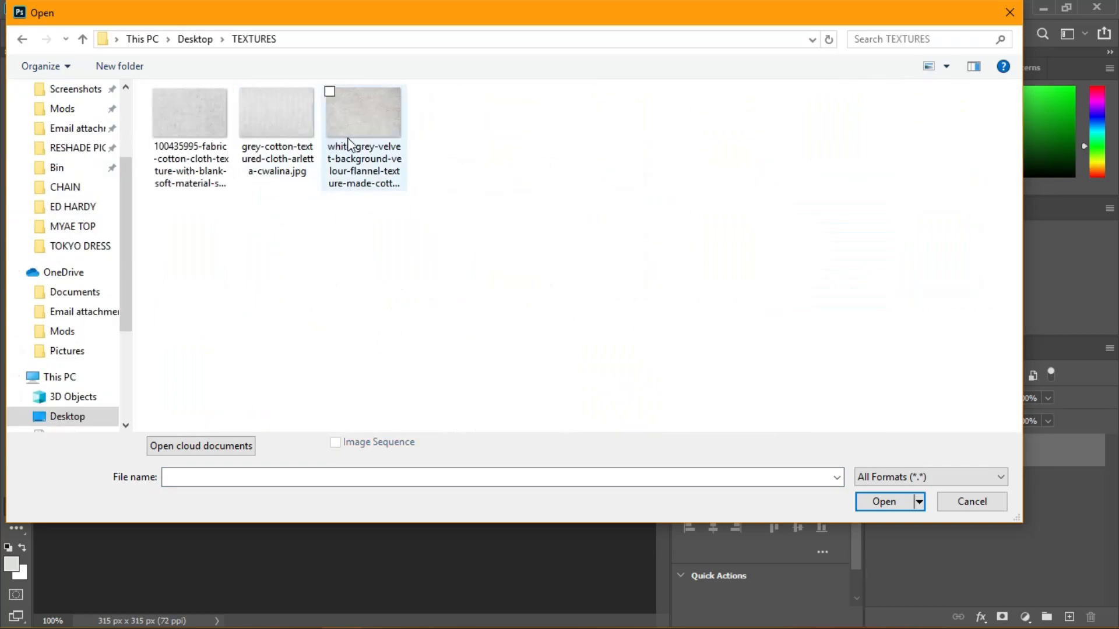
click(201, 39)
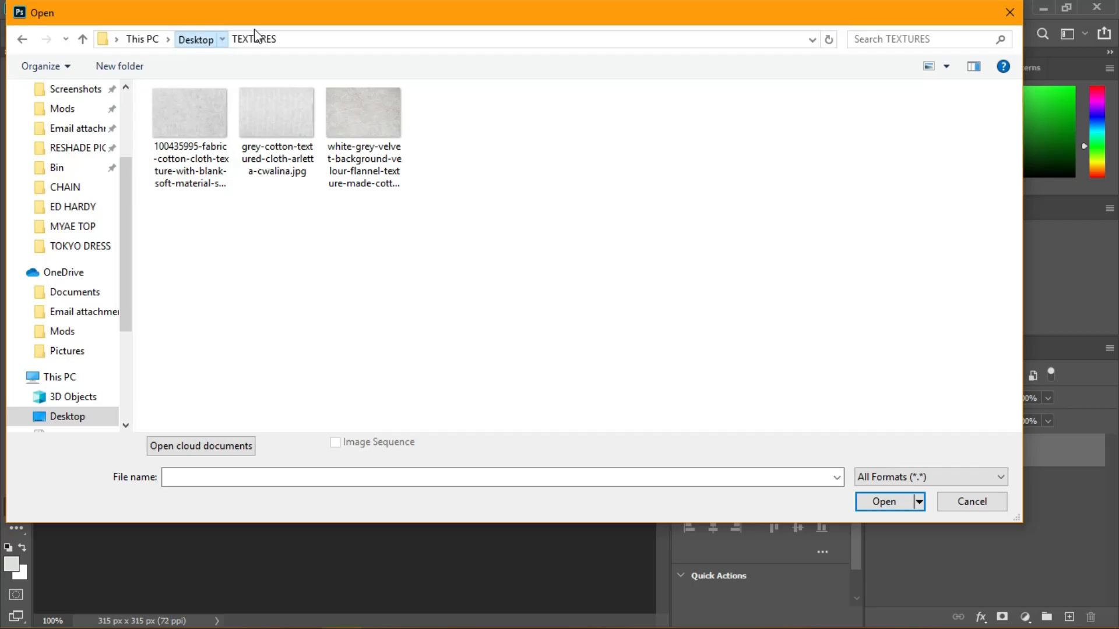
double_click(839, 137)
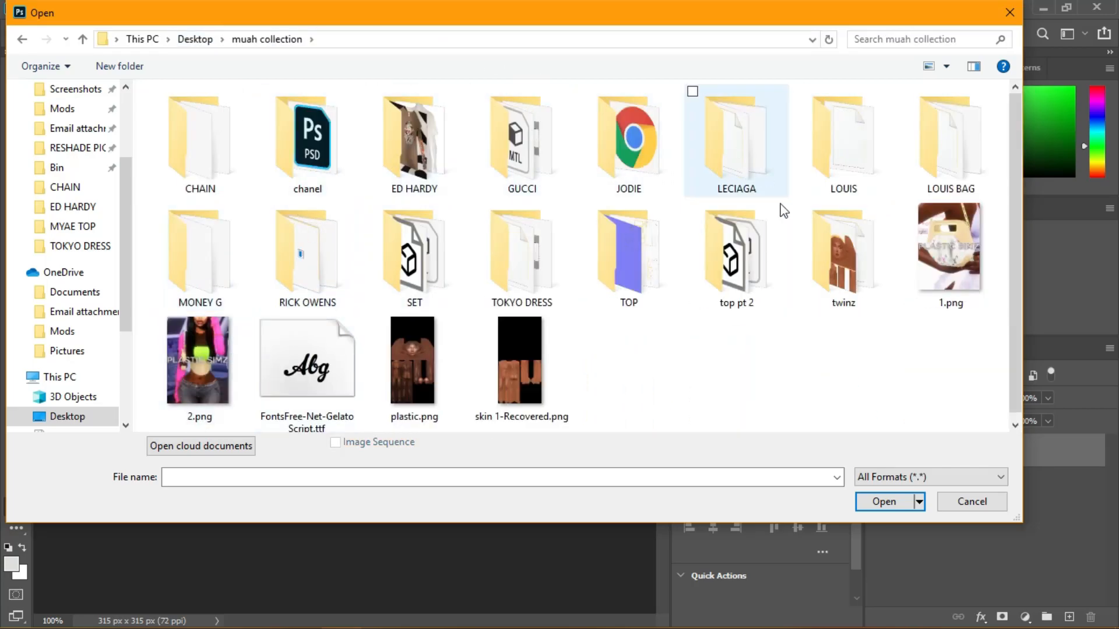
double_click(739, 272)
click(264, 38)
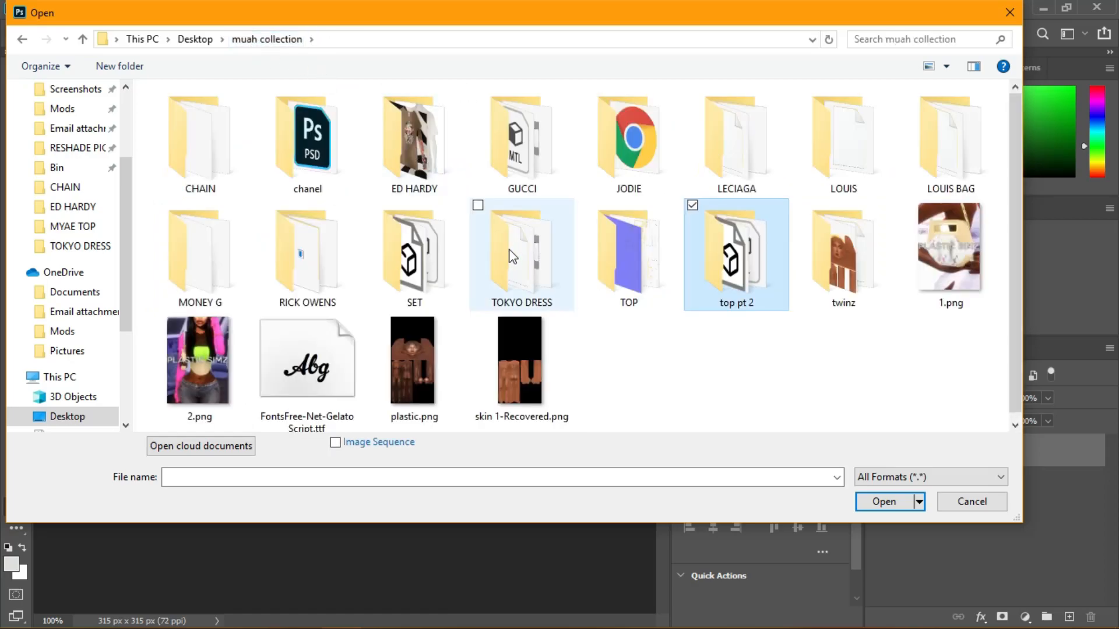
double_click(593, 272)
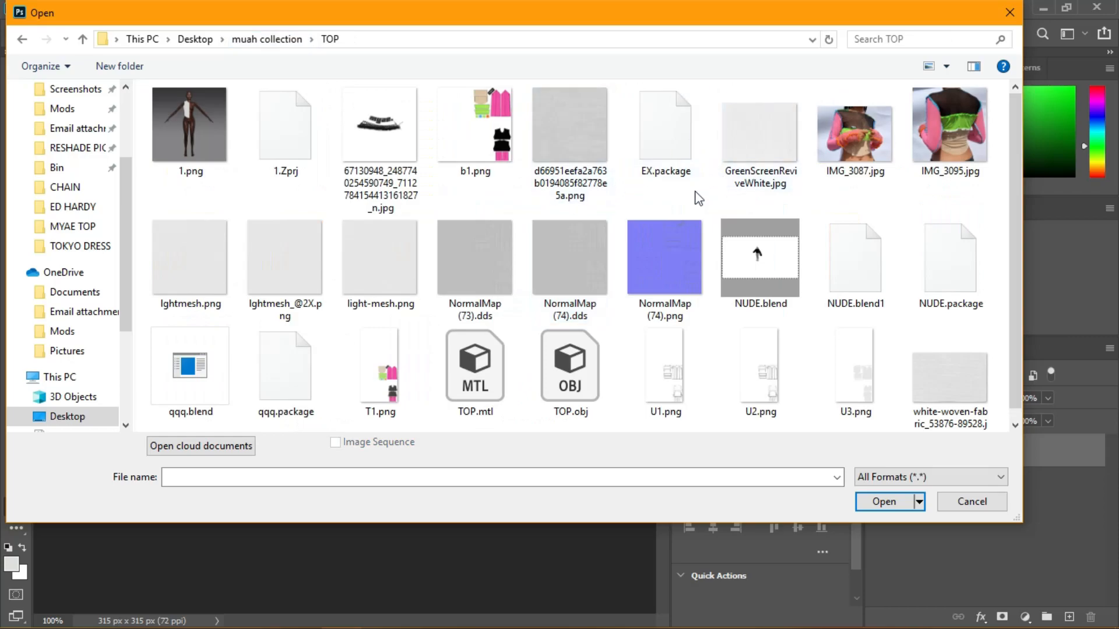
click(250, 253)
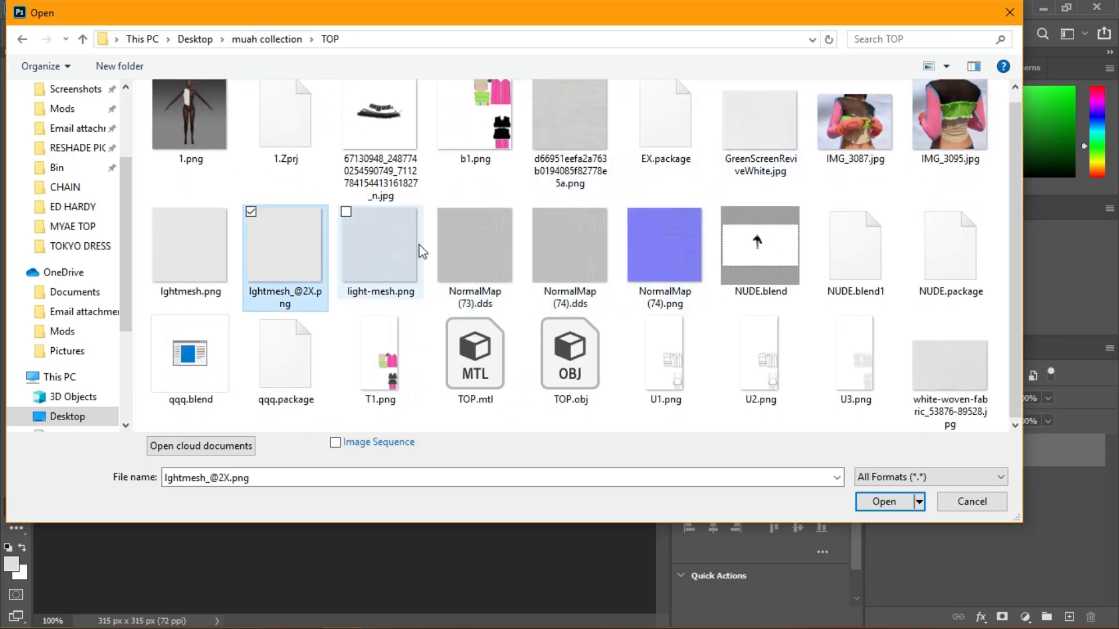
click(874, 500)
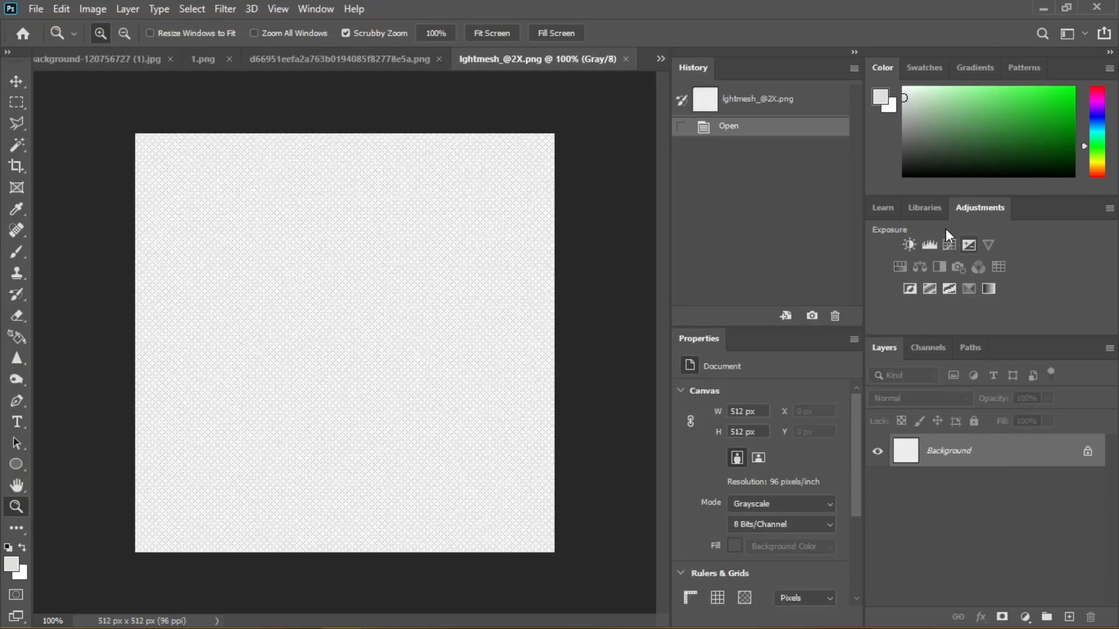
- Open the baked images u1.png and u2.png together from the MYAE TOP folder in PLASTIC SIMZ TUTORIAL STARTER PACK
click(25, 8)
click(43, 40)
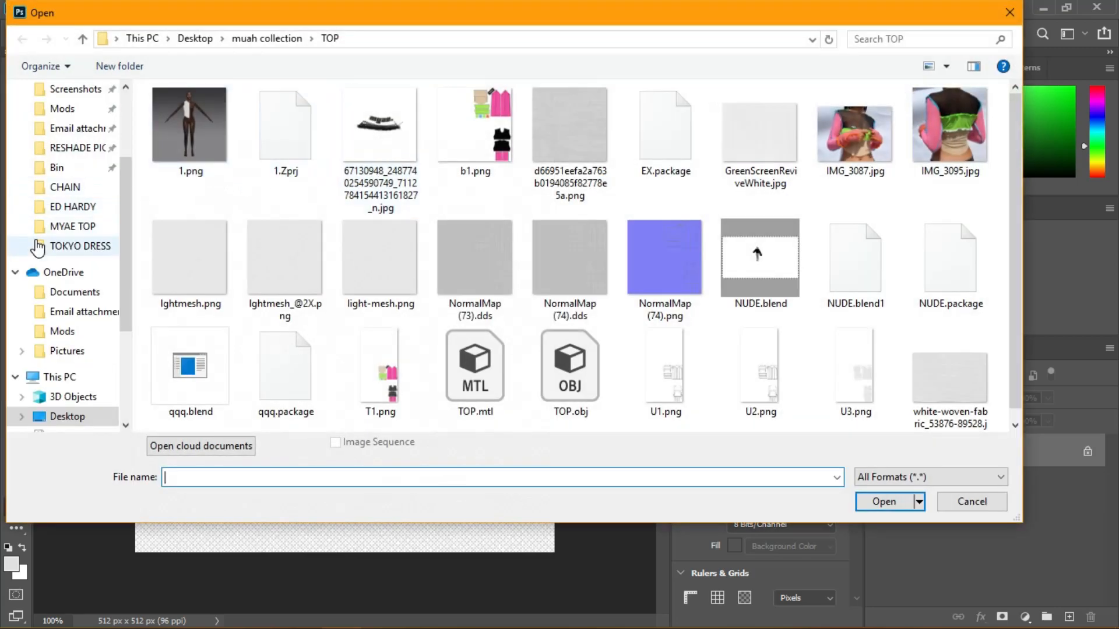
scroll(58, 175, up, 3)
click(64, 122)
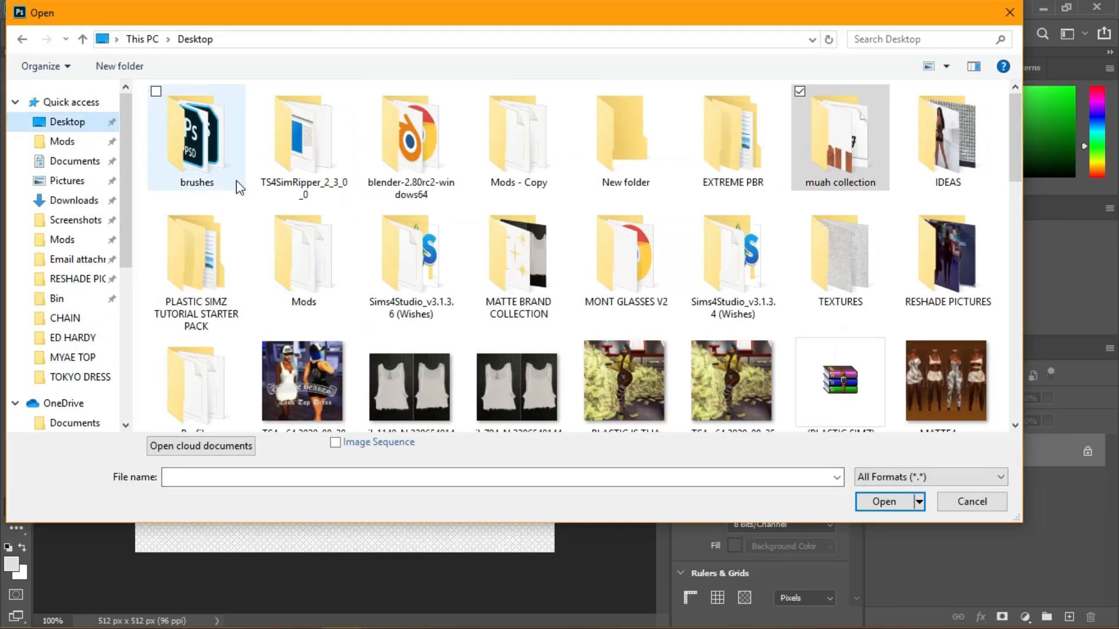
double_click(197, 283)
double_click(399, 149)
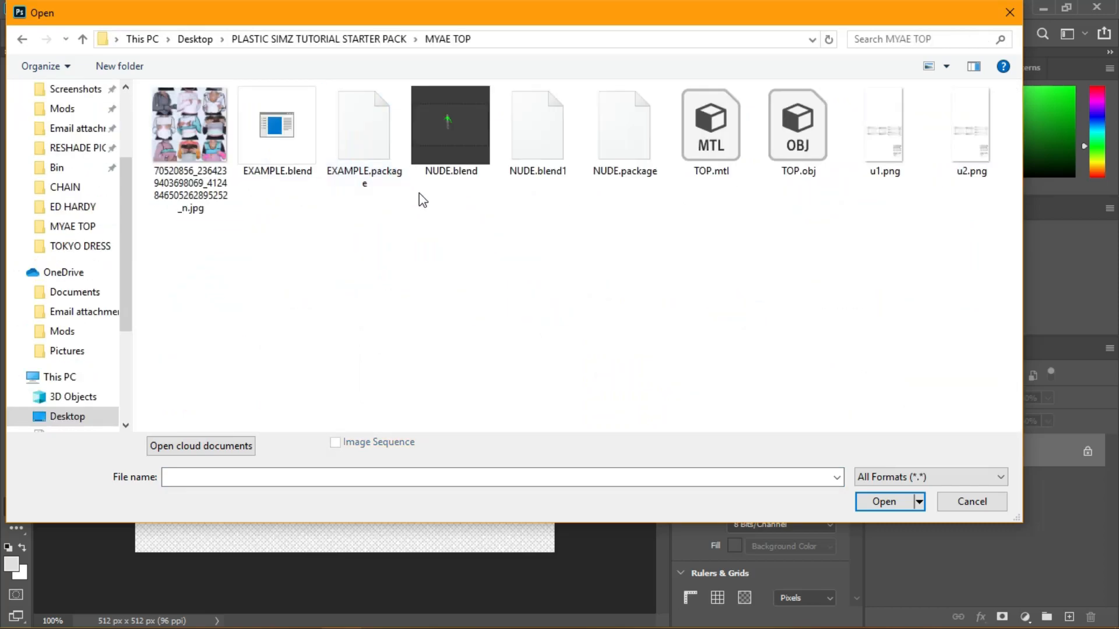
click(942, 155)
shift+click(884, 134)
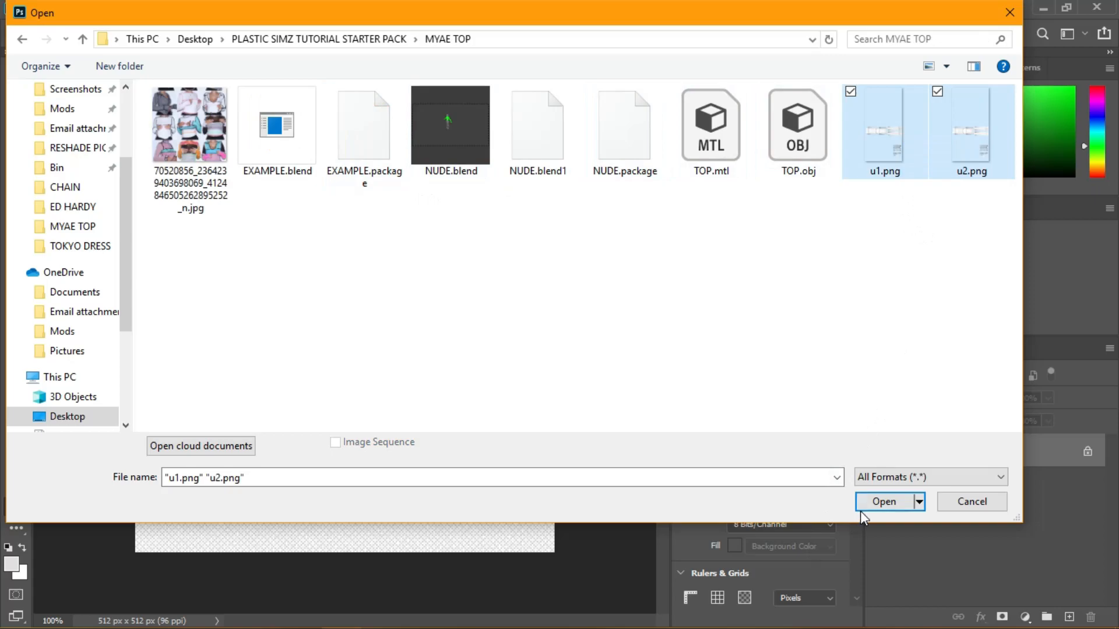
click(884, 502)
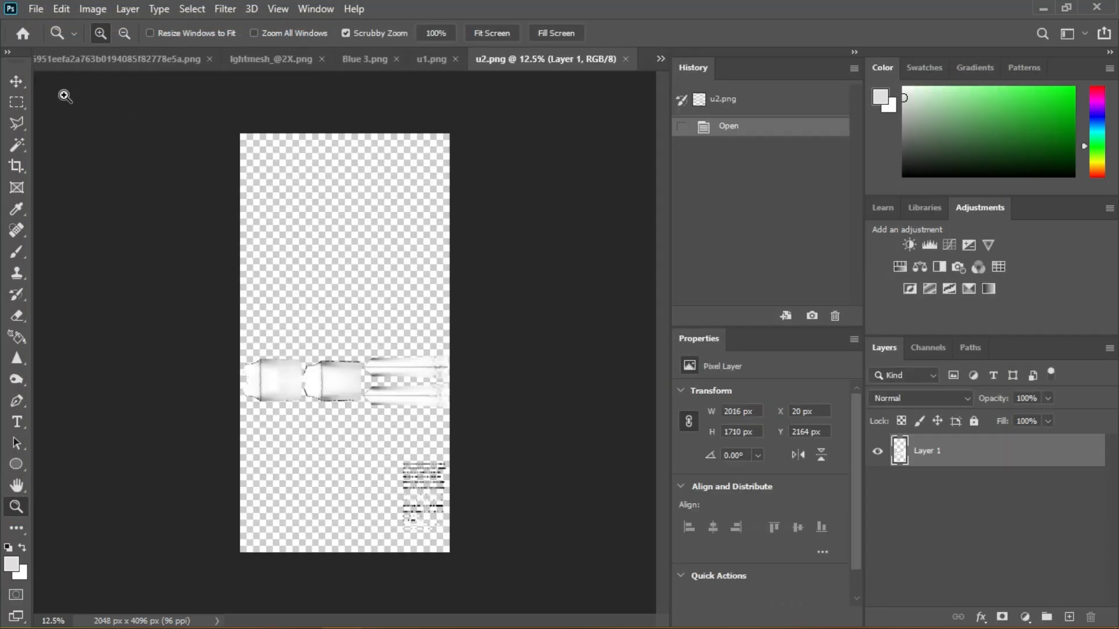
- Copy the baked layer from u2.png into the u1.png document with the Move tool, placing it above the existing layer
click(25, 86)
drag(257, 389, 359, 405)
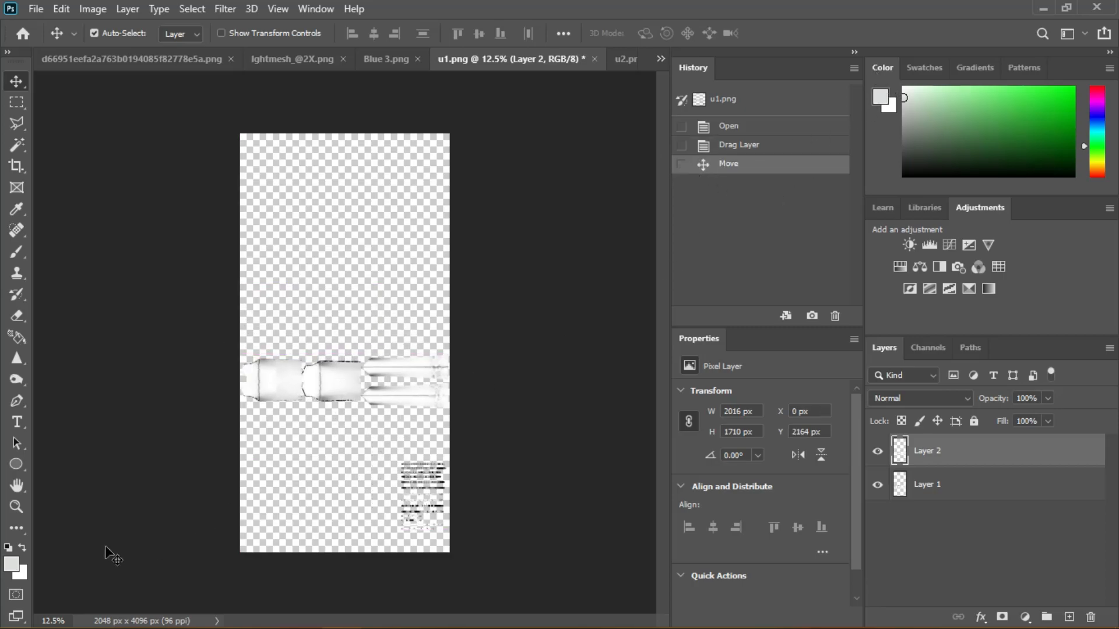
- Move Layer 2 to X 20 px and Y 2163 px so its baked shading lines up with Layer 1
click(16, 507)
drag(309, 396, 322, 443)
drag(67, 312, 102, 415)
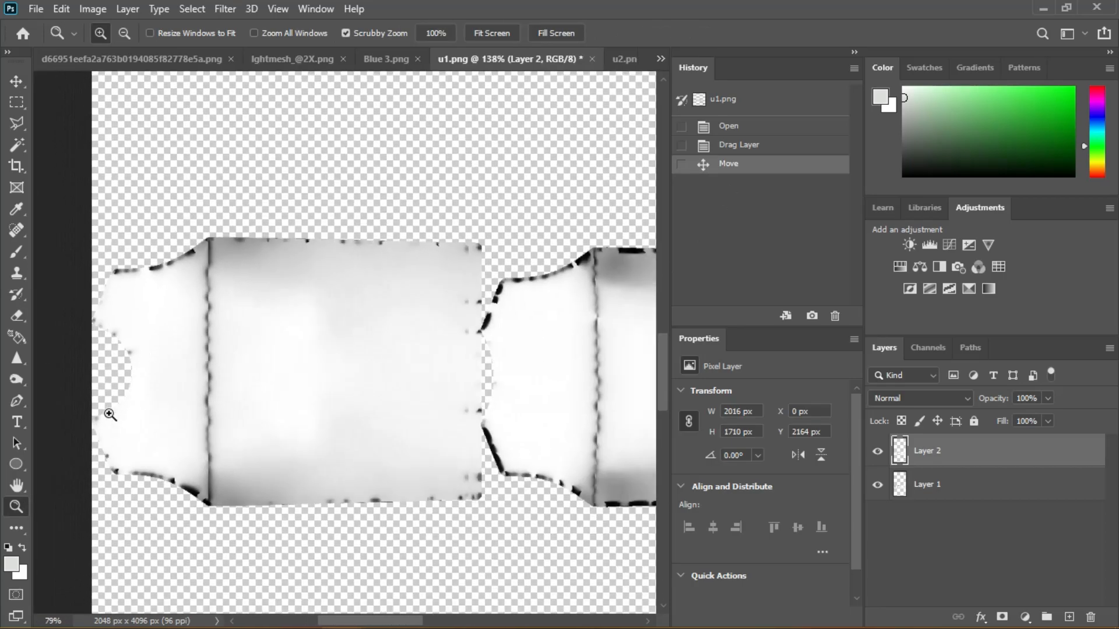
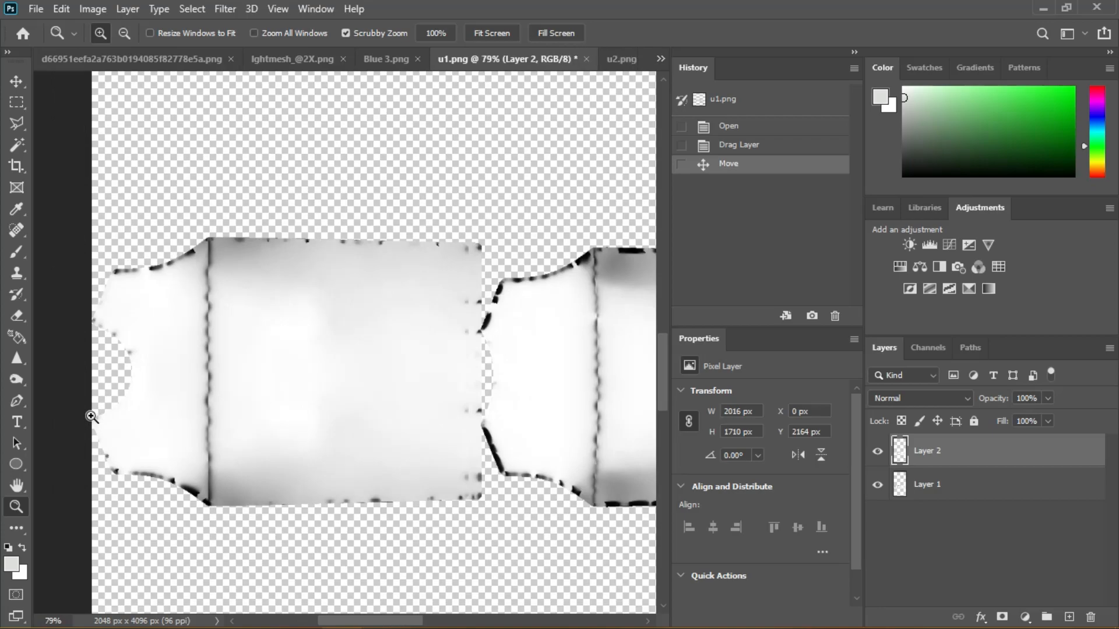
key(ctrl+1)
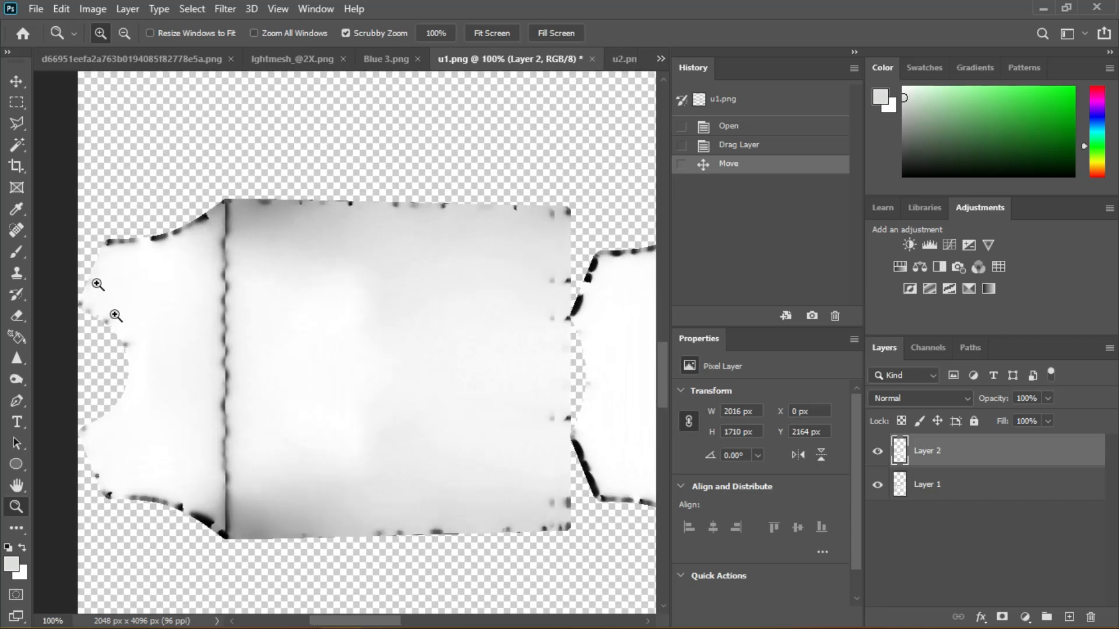
click(15, 81)
mouse_move(132, 314)
mouse_down()
mouse_move(159, 310)
mouse_move(145, 305)
mouse_up()
scroll(312, 383, down, 3)
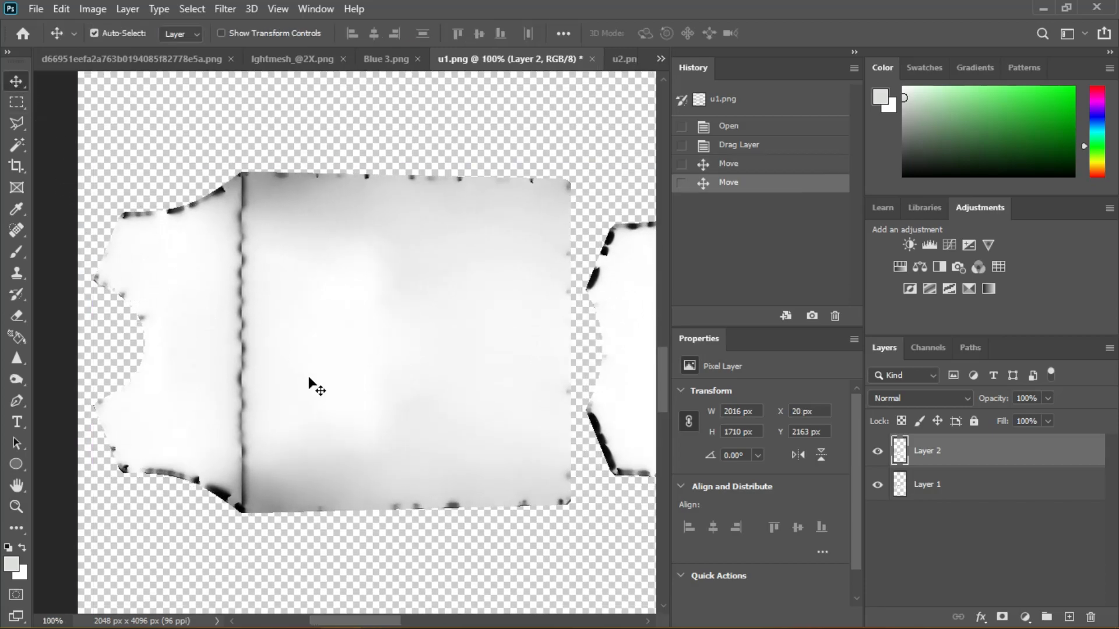
- Compare the edges of the baked body piece with Layer 2 hidden and shown to check its alignment with Layer 1
click(879, 450)
click(879, 450)
click(878, 451)
click(878, 452)
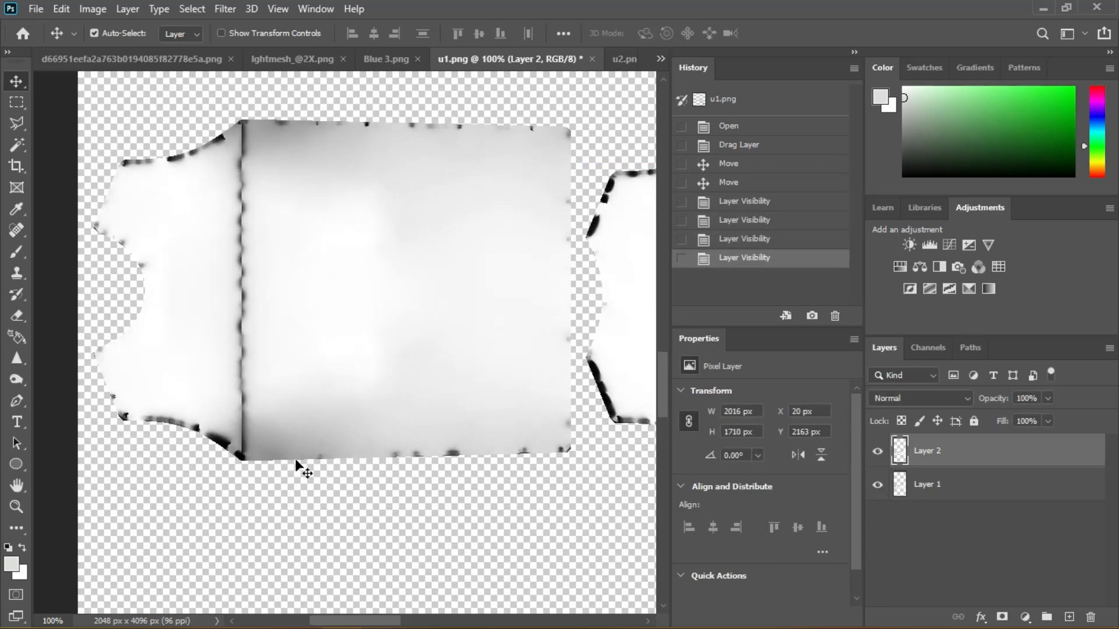
drag(271, 523, 256, 431)
click(17, 506)
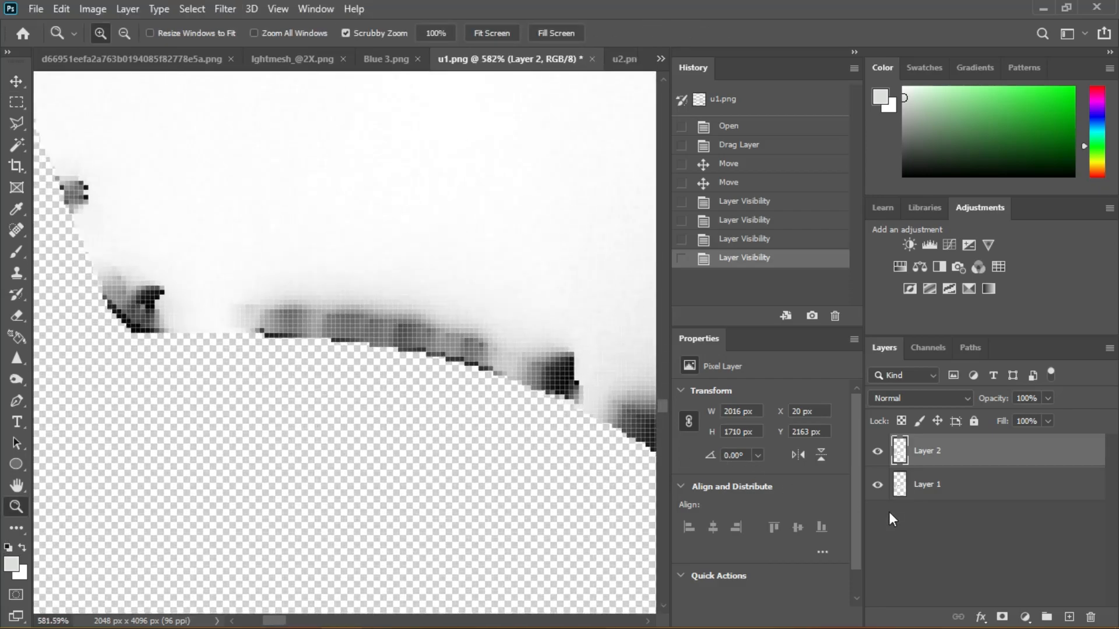
click(877, 451)
click(878, 451)
click(878, 451)
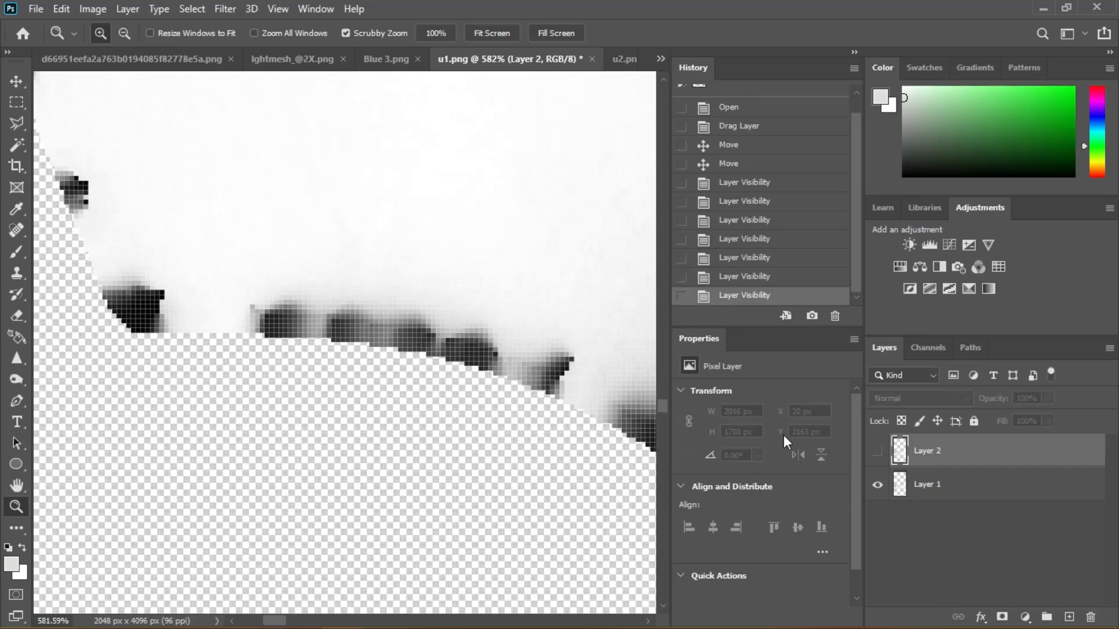
click(877, 452)
drag(222, 216, 73, 309)
drag(350, 220, 361, 238)
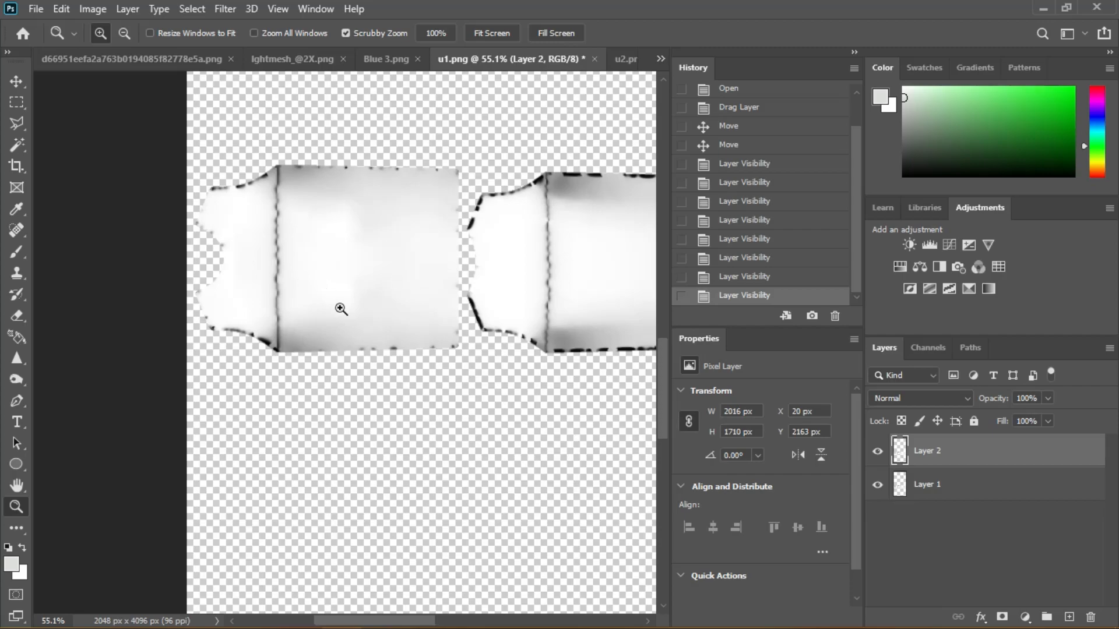
drag(341, 309, 349, 318)
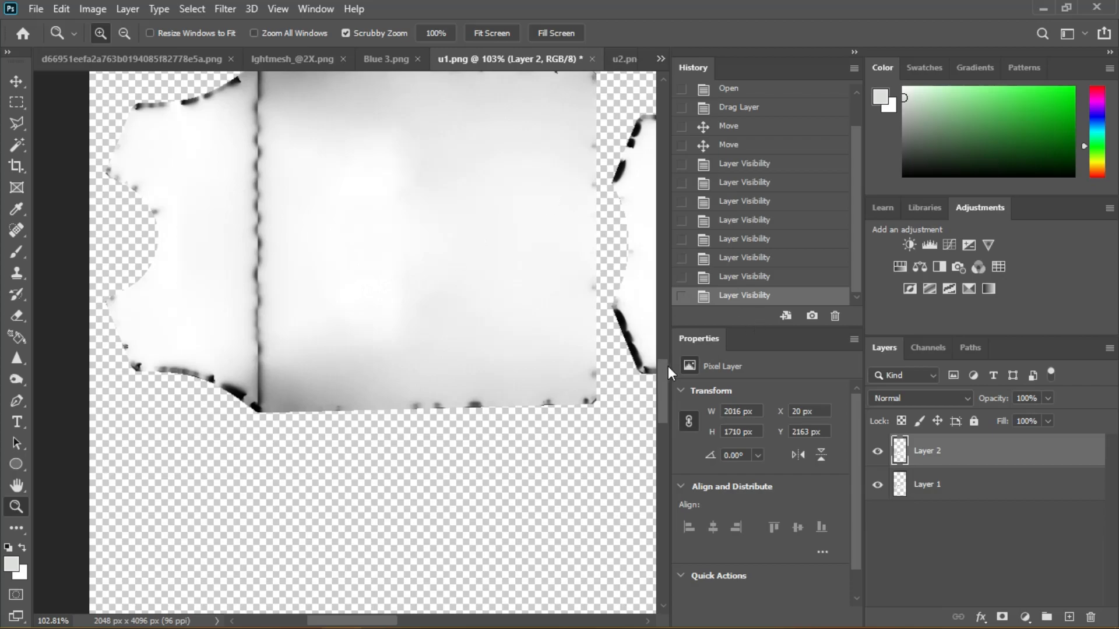
- Lighten the dark shading at the pointed ends and edges of both sleeve pieces on Layer 2 with the Dodge tool
drag(464, 268, 310, 453)
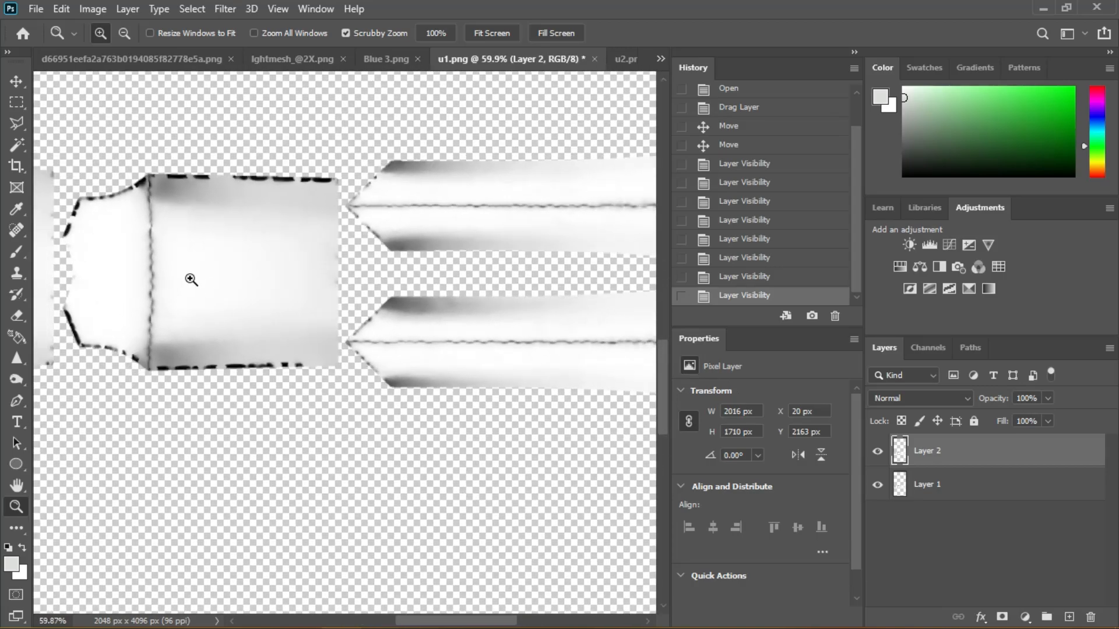
scroll(221, 296, down, 1)
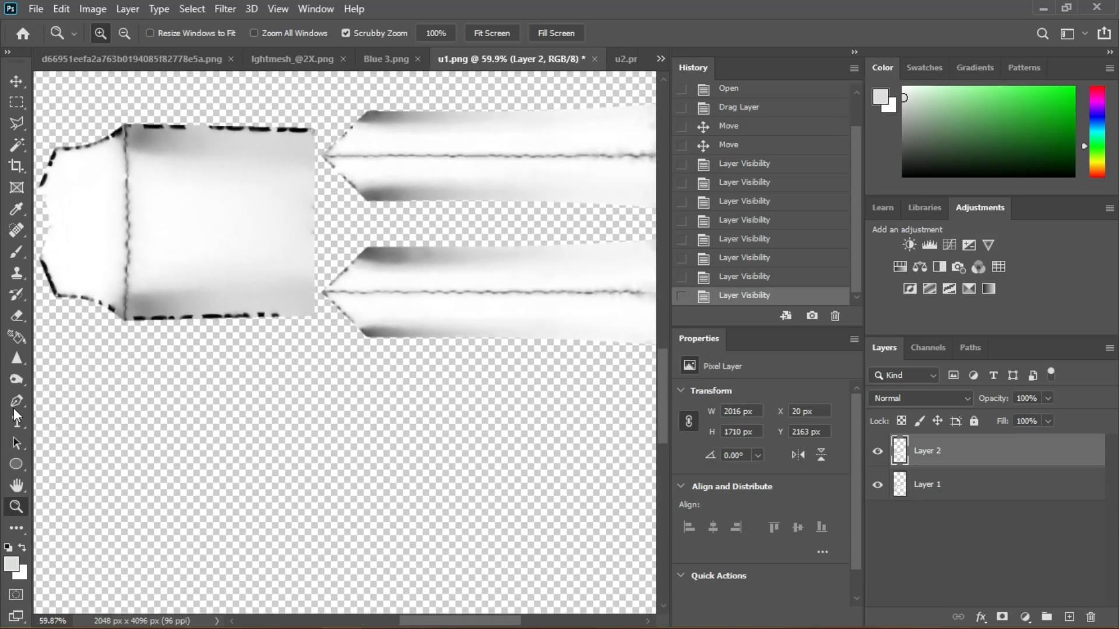
click(18, 386)
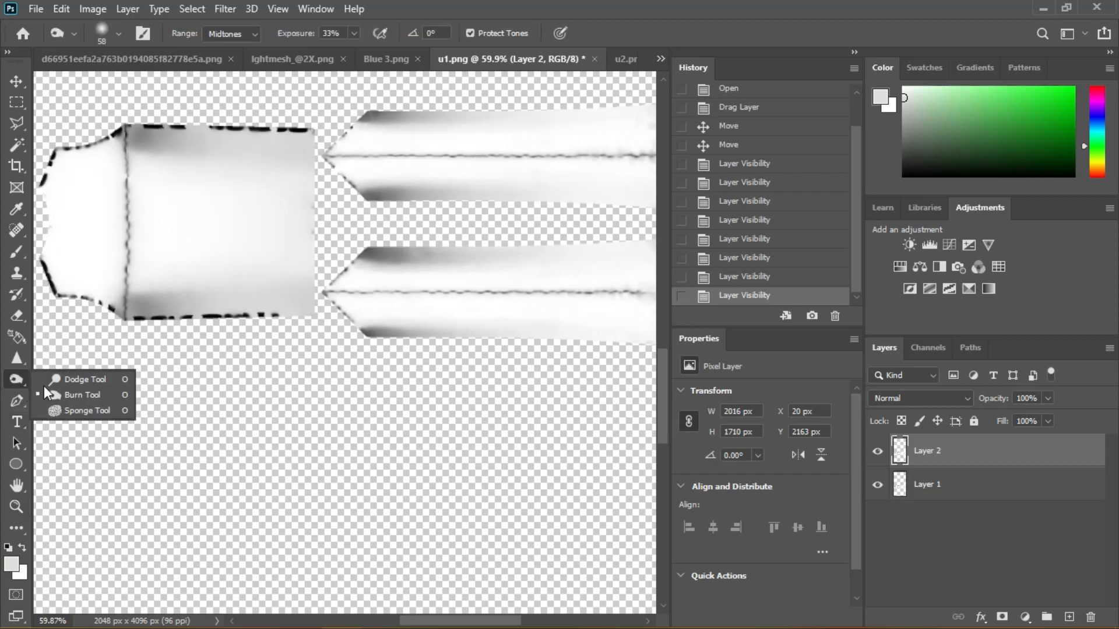
click(82, 380)
mouse_move(381, 321)
mouse_down()
mouse_move(270, 307)
mouse_move(270, 350)
mouse_move(425, 257)
mouse_up()
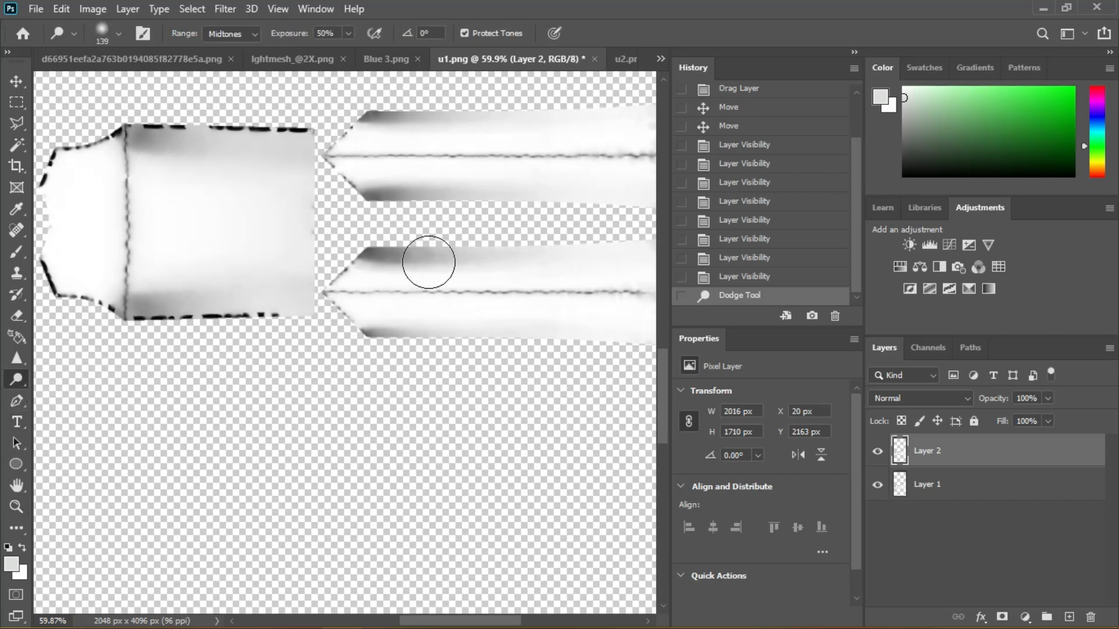
mouse_move(356, 269)
mouse_down()
mouse_move(387, 253)
mouse_move(379, 248)
mouse_move(407, 345)
mouse_up()
drag(449, 250, 467, 250)
mouse_move(305, 166)
mouse_down()
mouse_move(416, 197)
mouse_move(387, 137)
mouse_move(445, 99)
mouse_move(364, 120)
mouse_up()
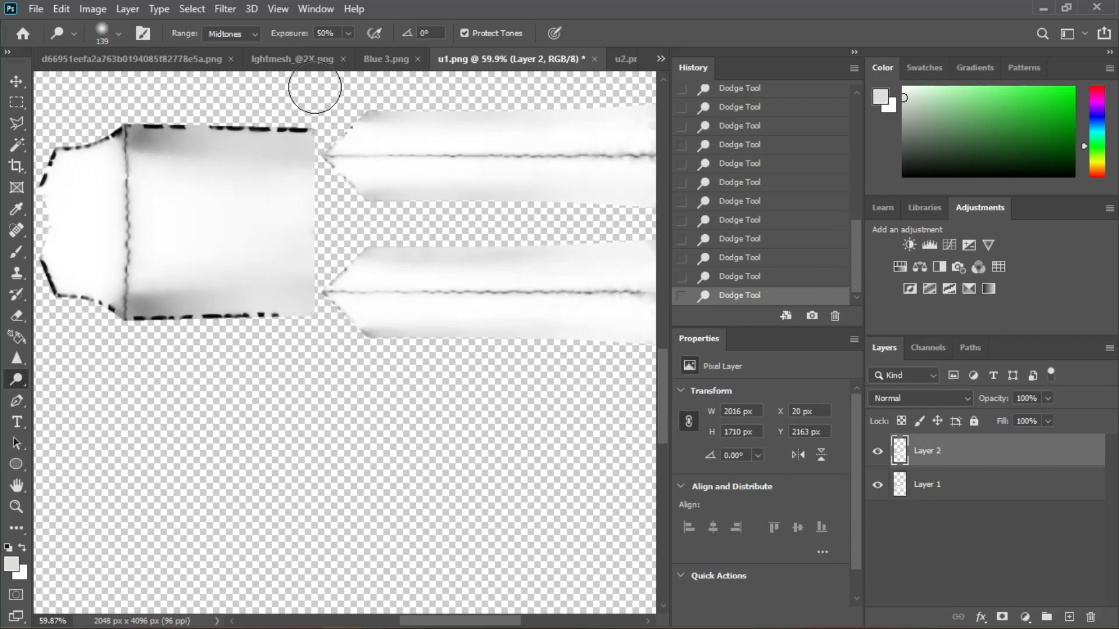
- Dodge the dark corner shading beside the horizontal seam on both body pieces of Layer 2
drag(264, 236, 437, 264)
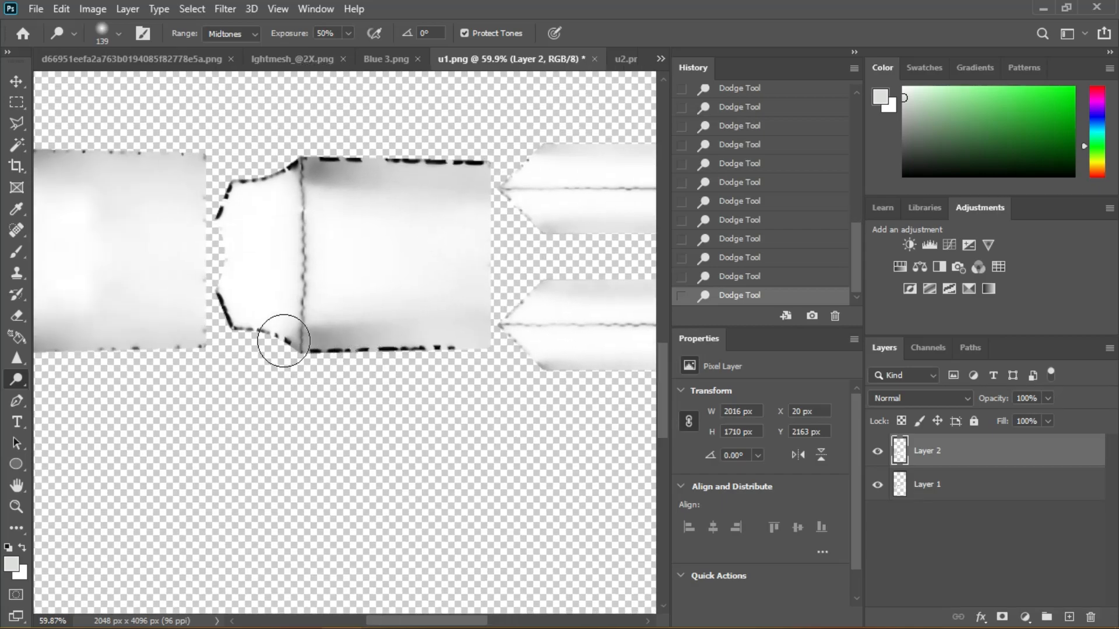
mouse_move(341, 305)
mouse_down()
mouse_move(332, 325)
mouse_move(390, 316)
mouse_up()
mouse_move(318, 158)
mouse_down()
mouse_move(350, 169)
mouse_move(336, 180)
mouse_move(313, 169)
mouse_move(342, 175)
mouse_up()
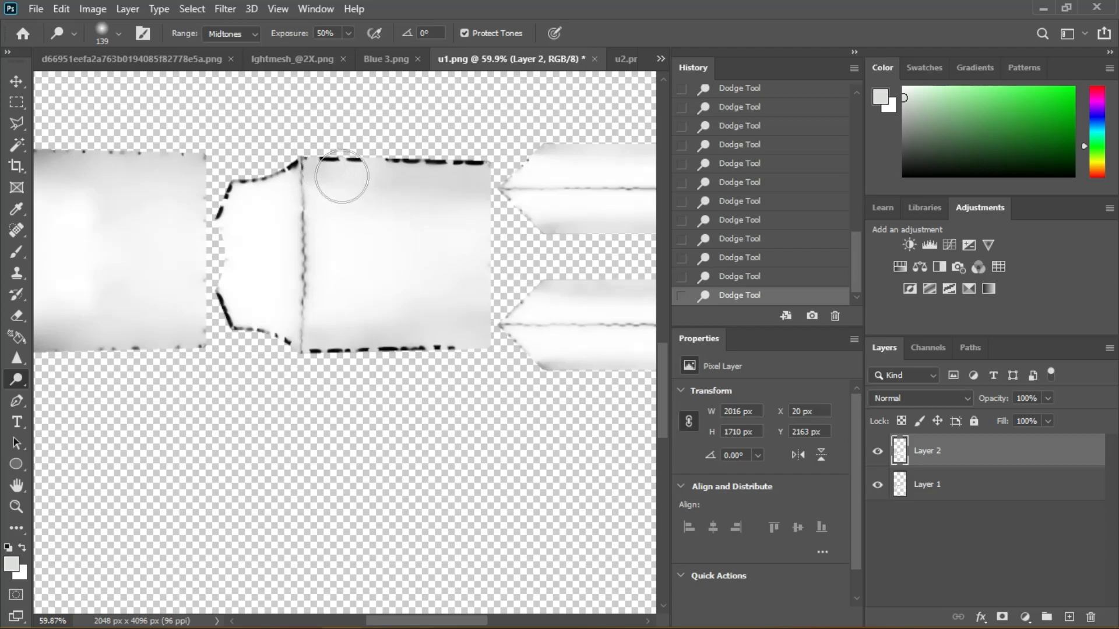
drag(248, 249, 430, 213)
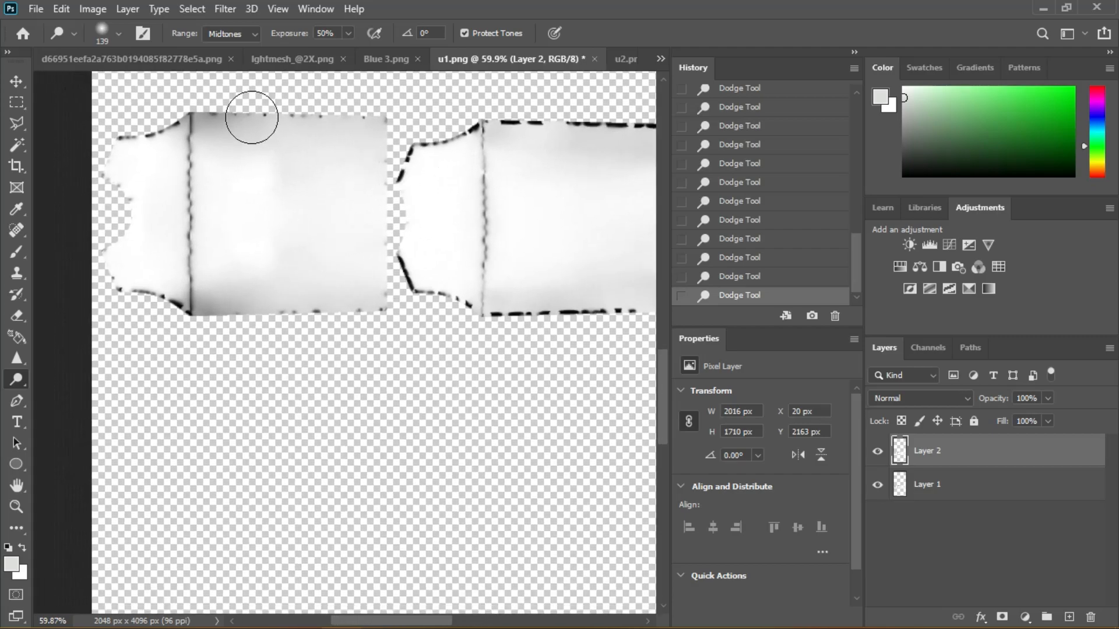
mouse_move(181, 143)
mouse_down()
mouse_move(260, 163)
mouse_move(215, 125)
mouse_move(229, 150)
mouse_move(198, 113)
mouse_move(230, 131)
mouse_up()
- Rotate the canvas view to 90° and dodge the remaining dark shading along the sides of both body pieces
click(16, 507)
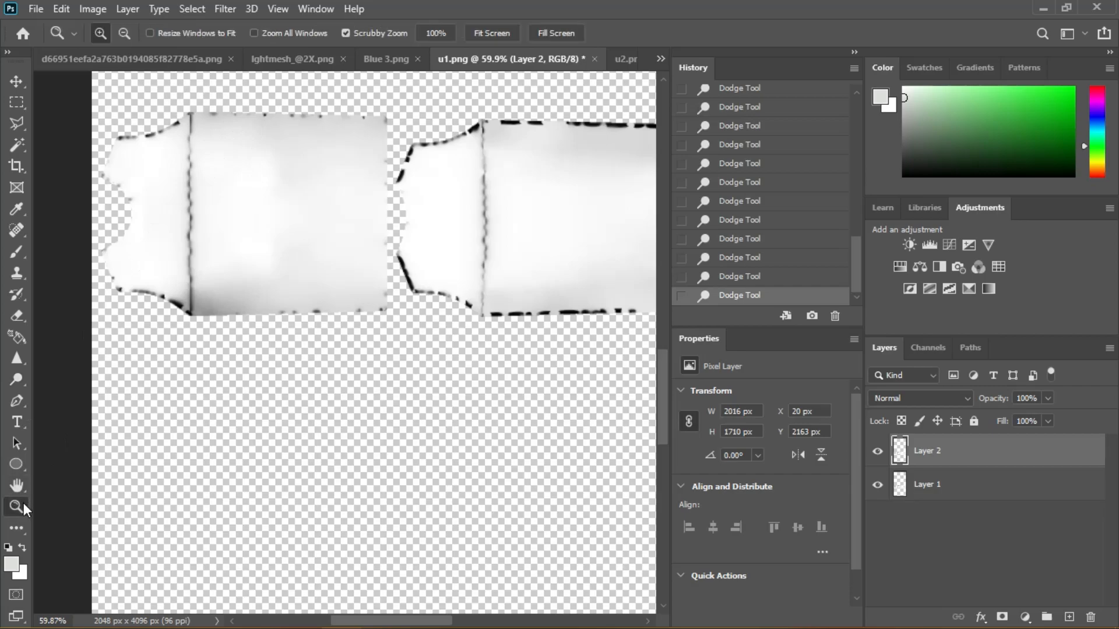
right_click(17, 488)
click(88, 502)
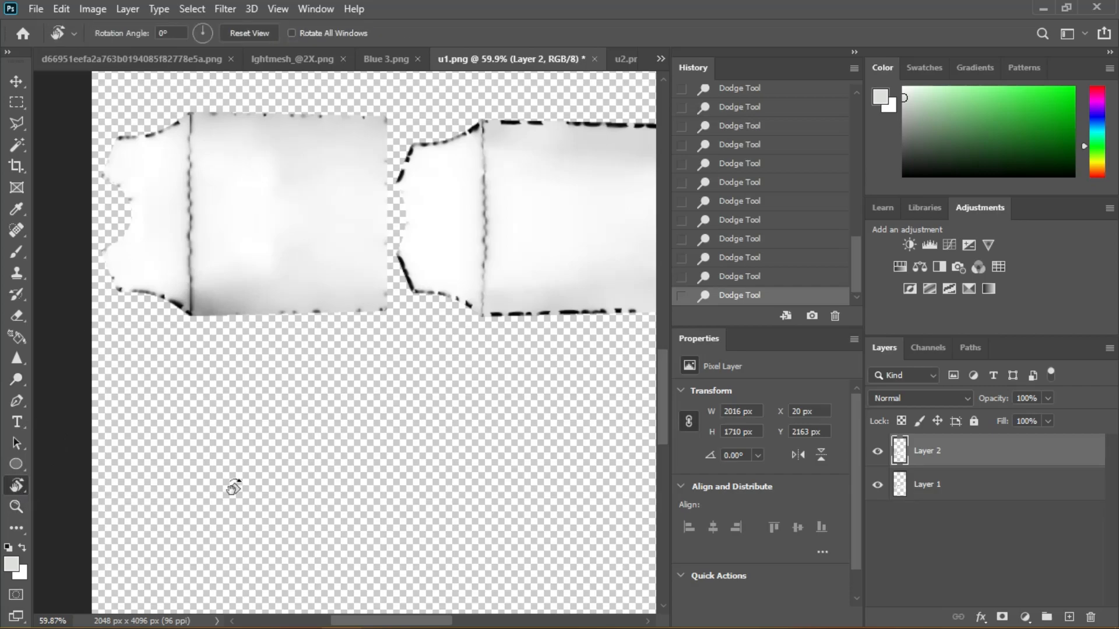
drag(181, 498, 246, 262)
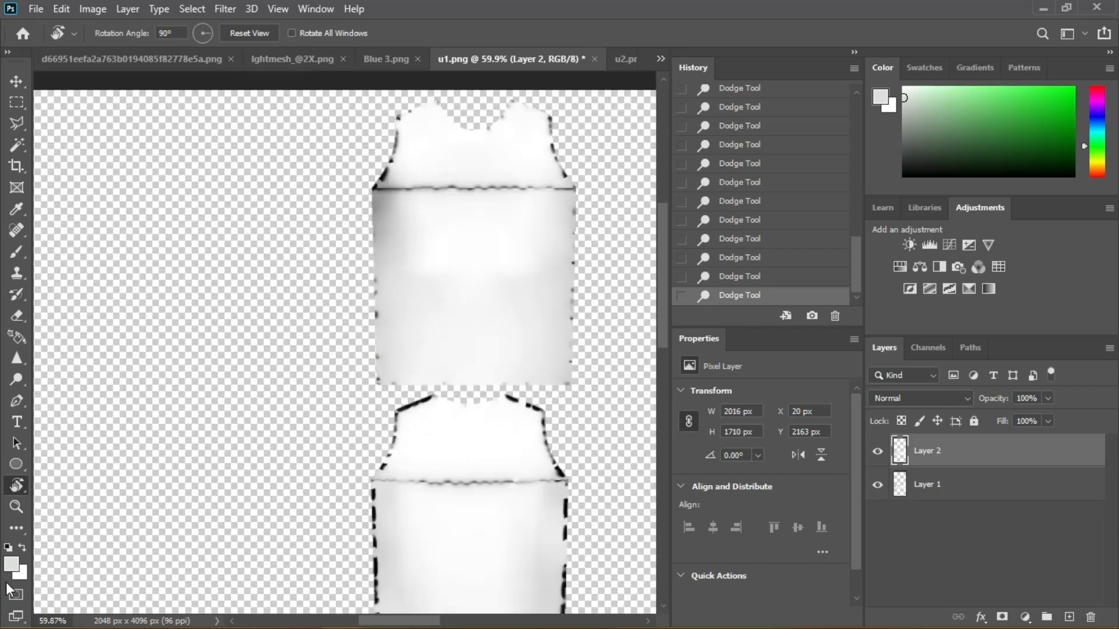
click(16, 507)
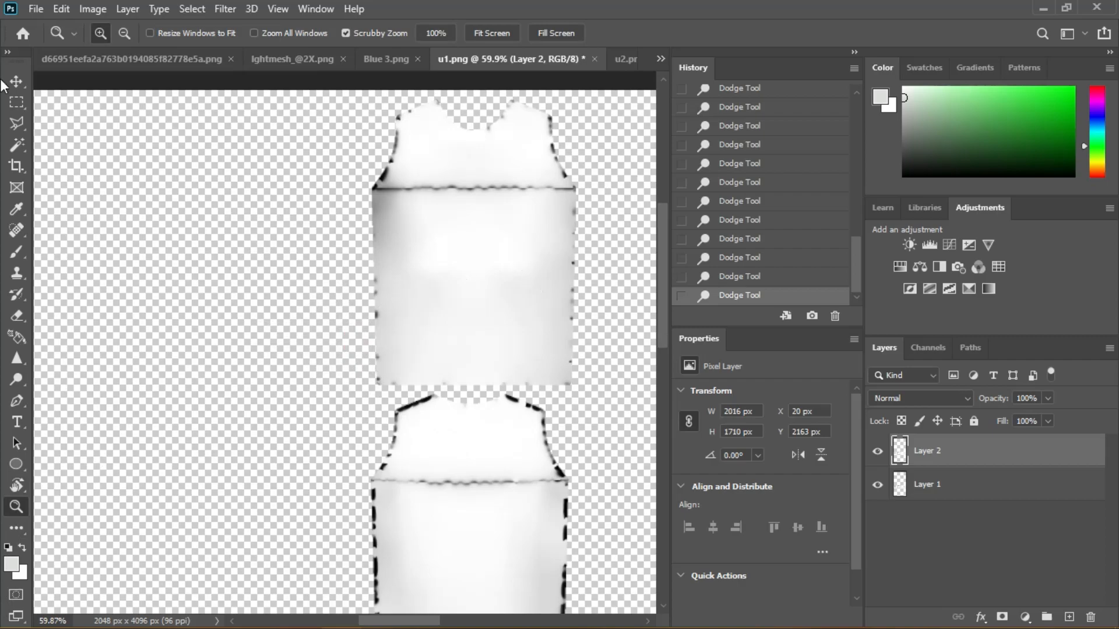
mouse_move(333, 234)
mouse_down()
mouse_move(491, 285)
mouse_move(407, 260)
mouse_move(374, 318)
mouse_up()
click(17, 380)
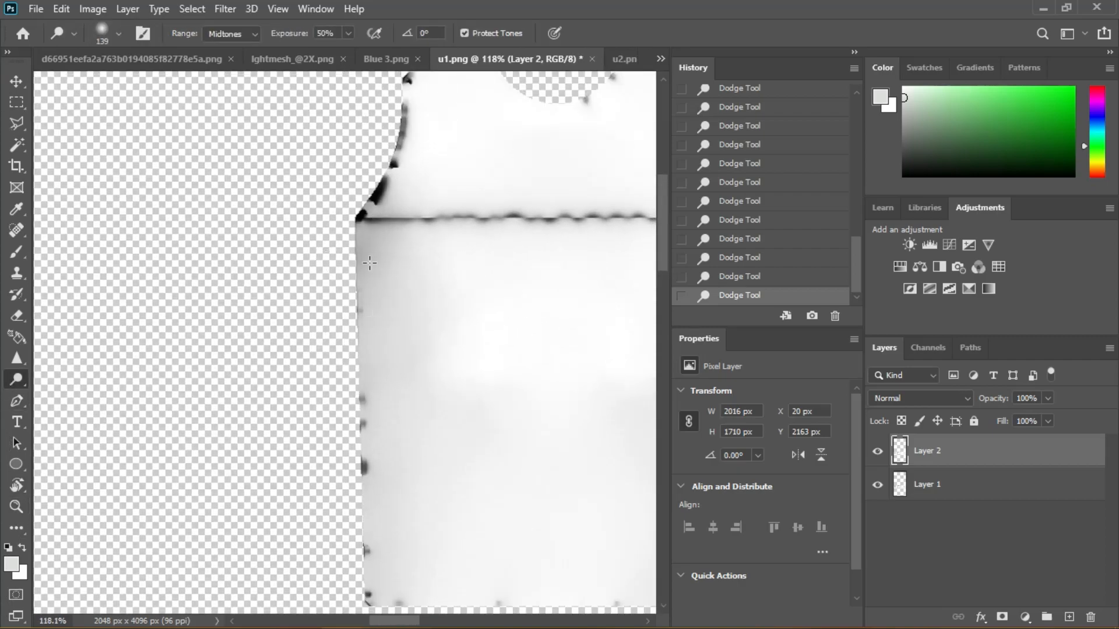
mouse_move(398, 224)
mouse_down()
mouse_move(384, 292)
mouse_move(389, 225)
mouse_move(387, 285)
mouse_move(75, 214)
mouse_up()
drag(339, 397, 429, 227)
drag(305, 309, 237, 244)
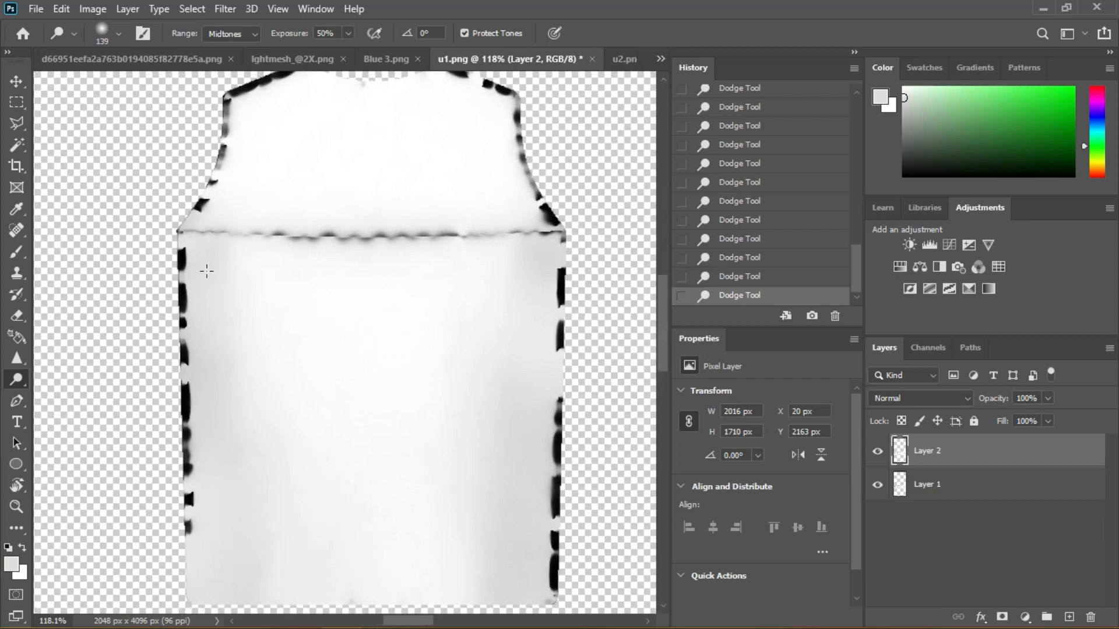
- Try darkening the area below the bust on the first body piece with a 31 px Burn brush, and revert those strokes
scroll(255, 437, down, 5)
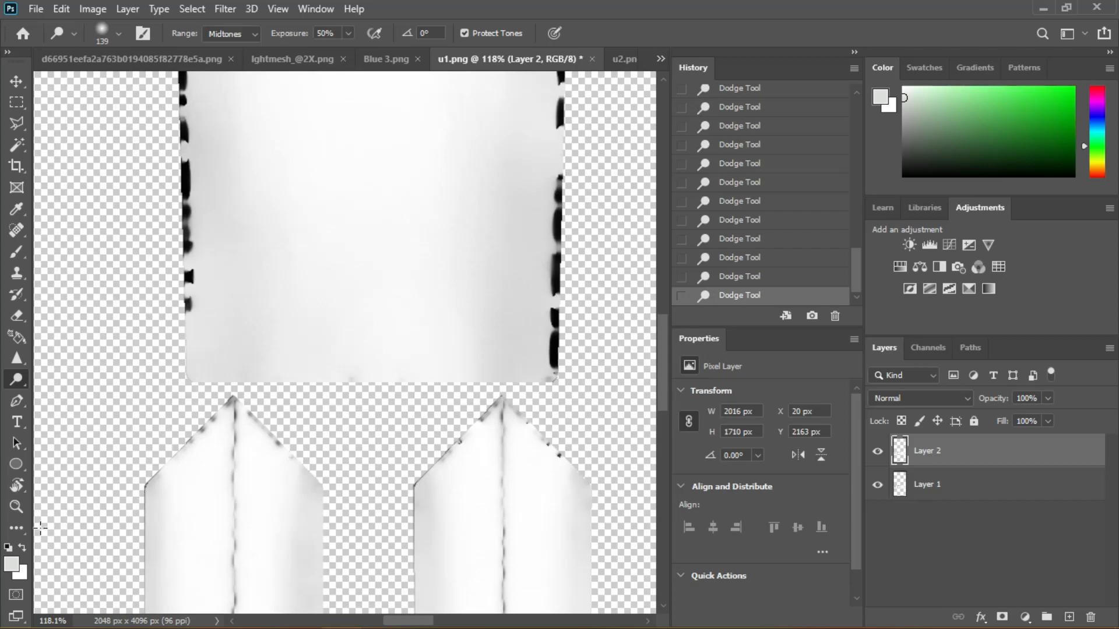
click(22, 506)
drag(324, 296, 250, 321)
scroll(249, 322, up, 5)
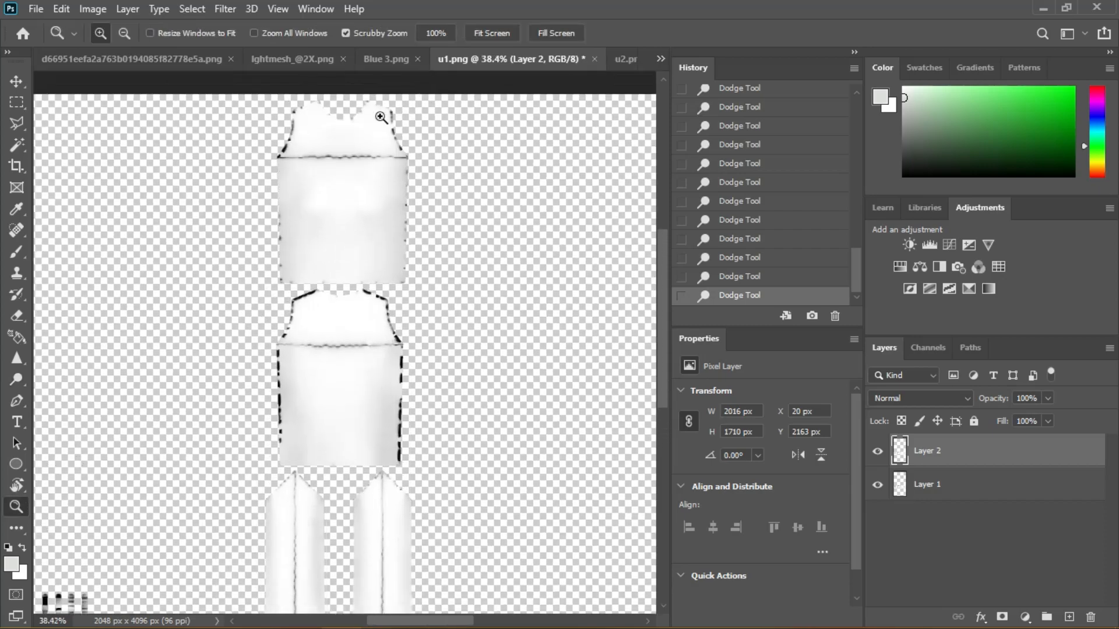
drag(365, 262, 445, 289)
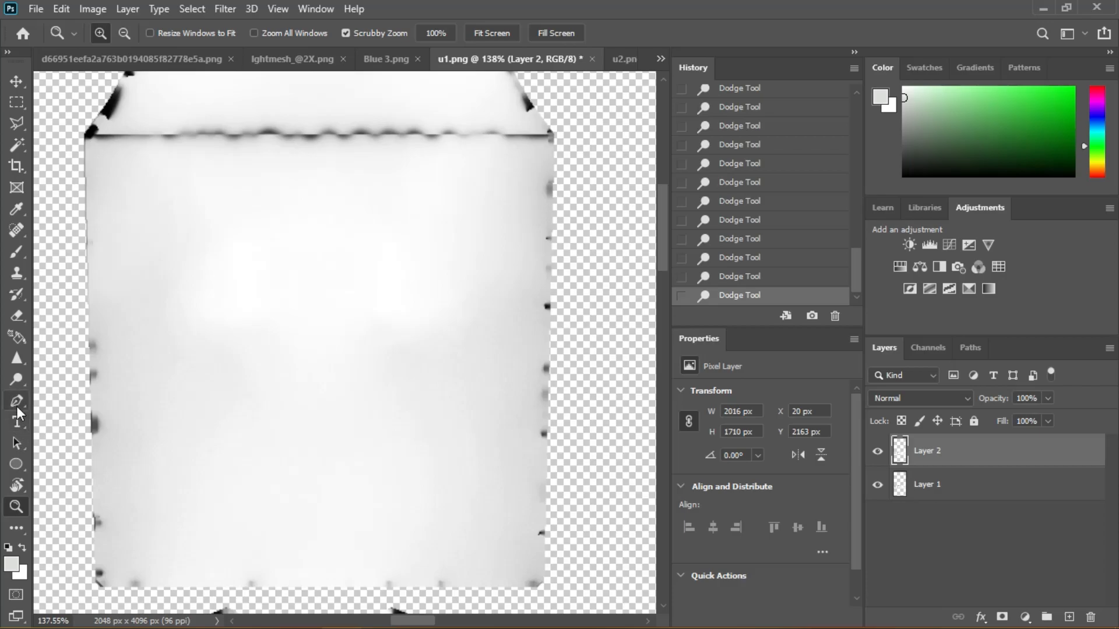
click(16, 379)
click(66, 394)
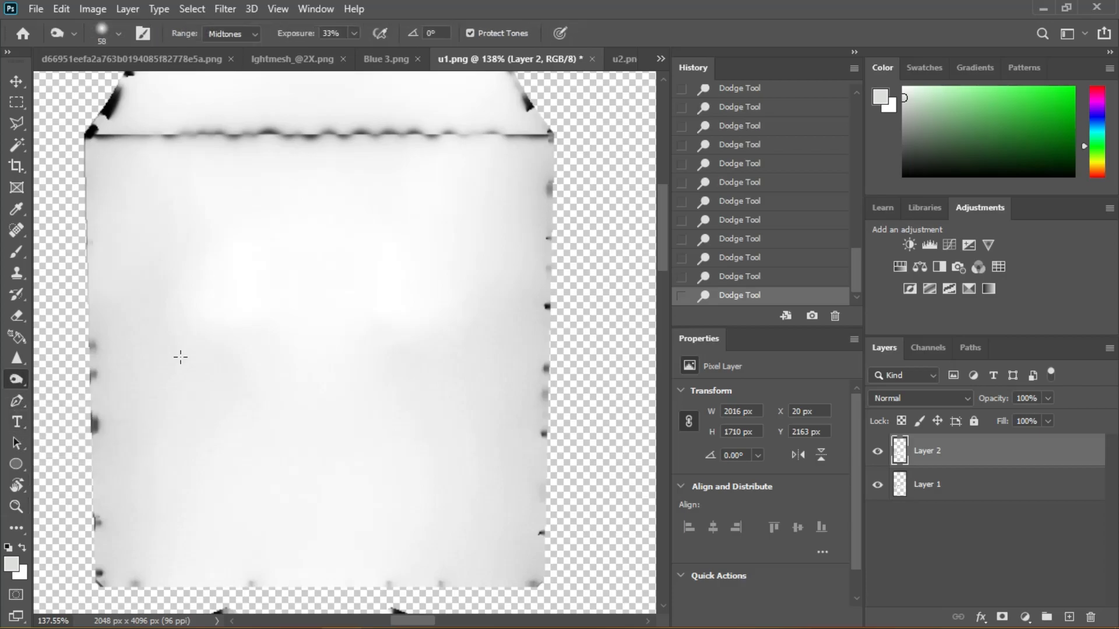
right_click(214, 357)
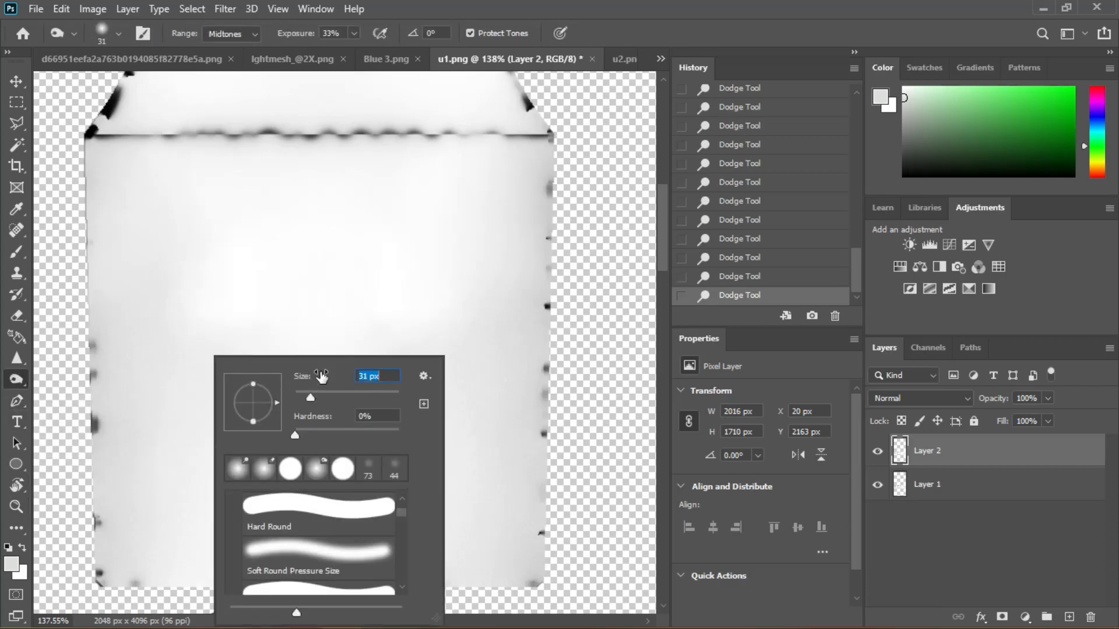
key(Return)
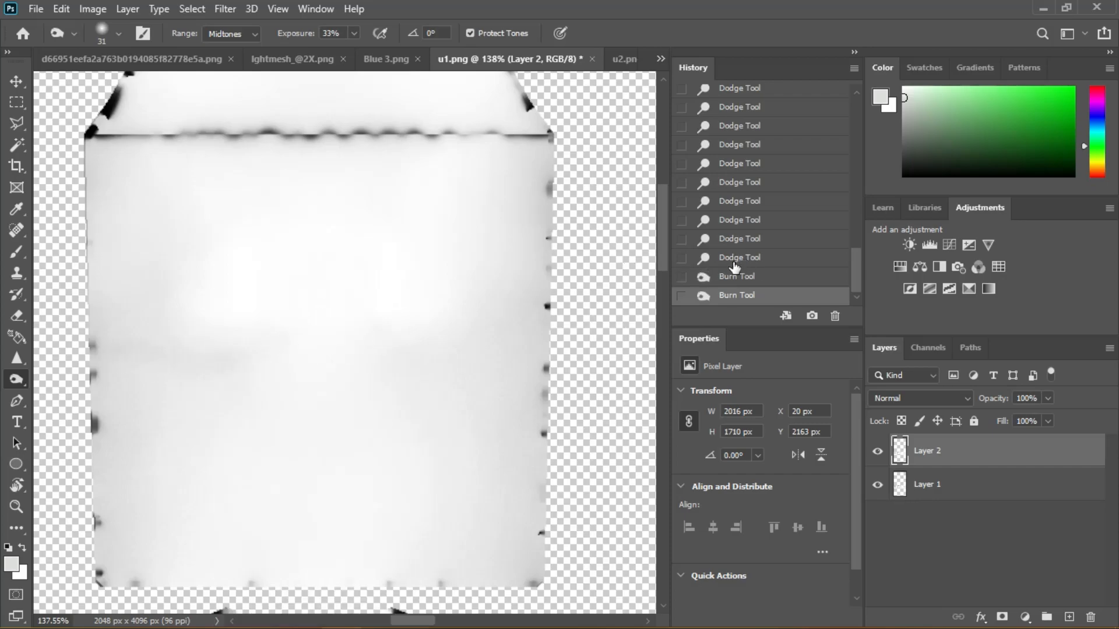
click(731, 257)
- Select the narrow baked strips in the texture's corner with a rectangular marquee and copy them from Layer 2 to a new layer
click(17, 507)
alt+scroll(411, 357, down, 5)
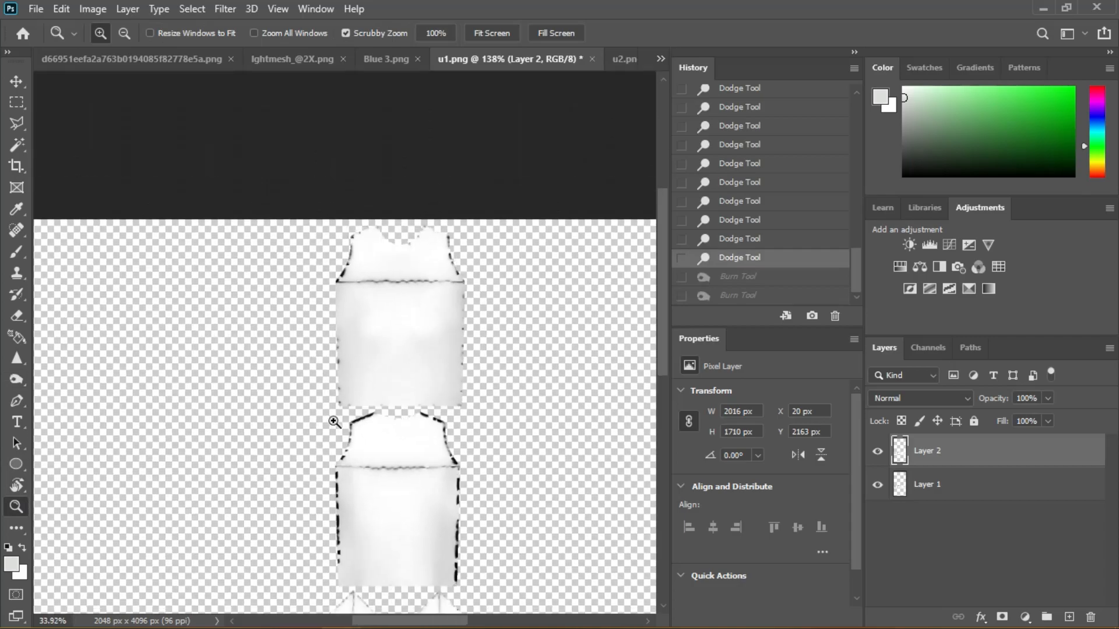
scroll(537, 308, down, 3)
drag(434, 423, 366, 458)
drag(89, 481, 229, 475)
drag(427, 345, 377, 415)
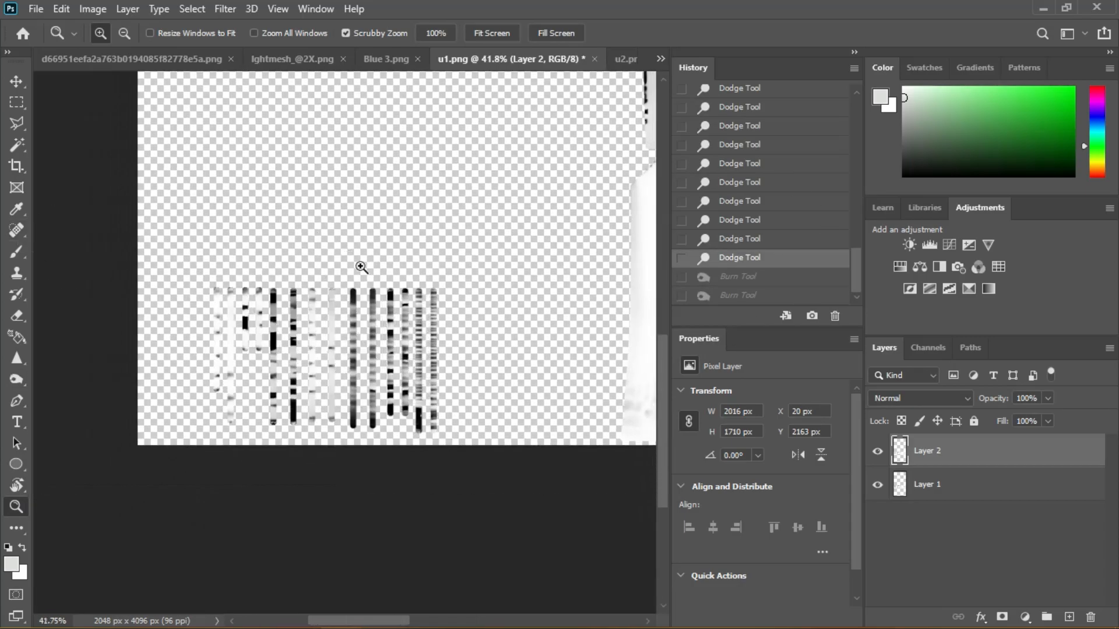
drag(350, 262, 371, 274)
click(16, 102)
drag(120, 234, 527, 571)
key(ctrl+j)
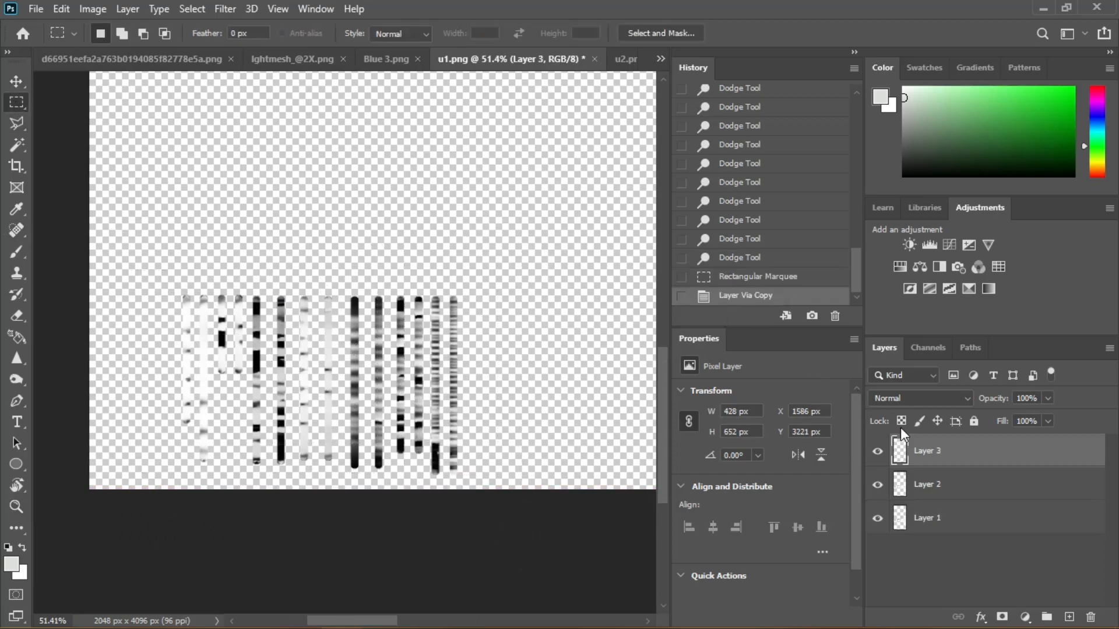
- Merge Layer 2 and Layer 1 into one layer, keeping the copied strips on Layer 3 separate
shift+click(994, 491)
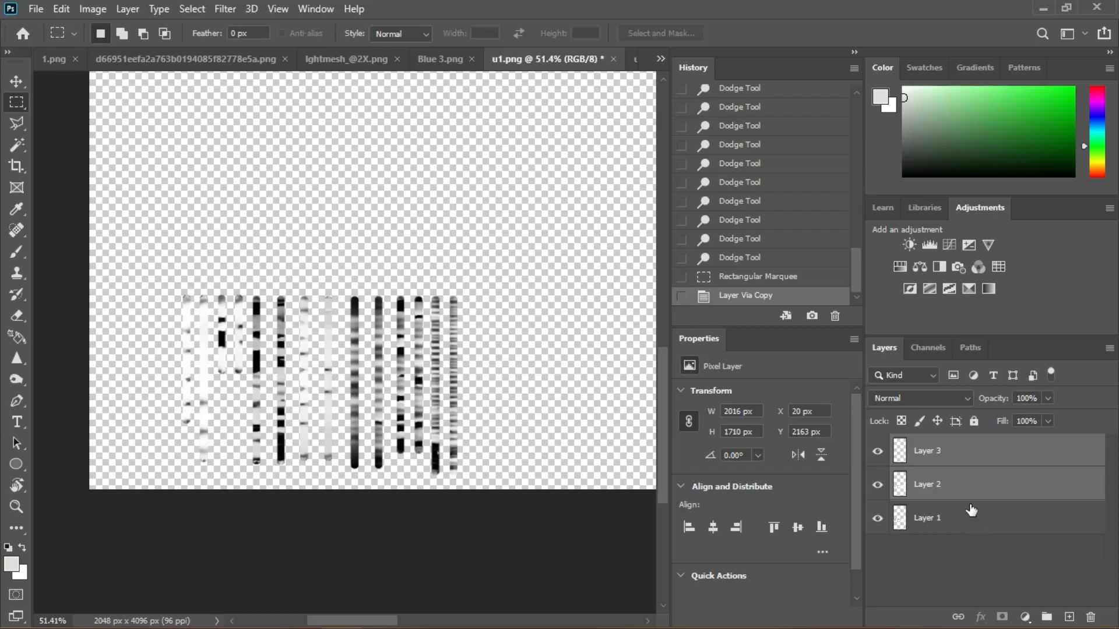
shift+click(974, 520)
right_click(974, 524)
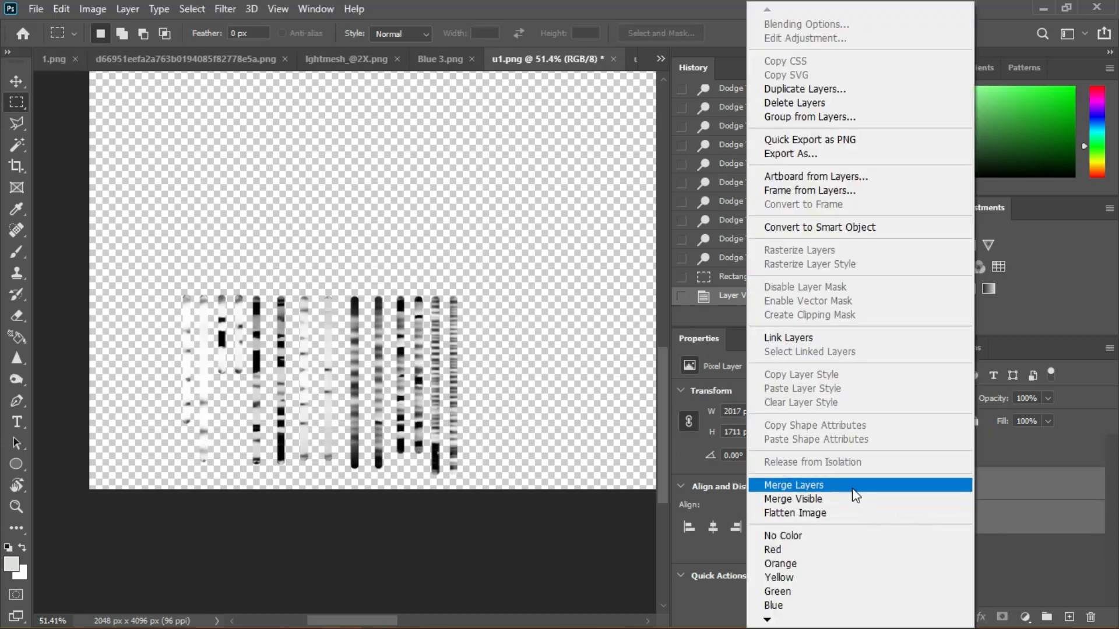
click(856, 496)
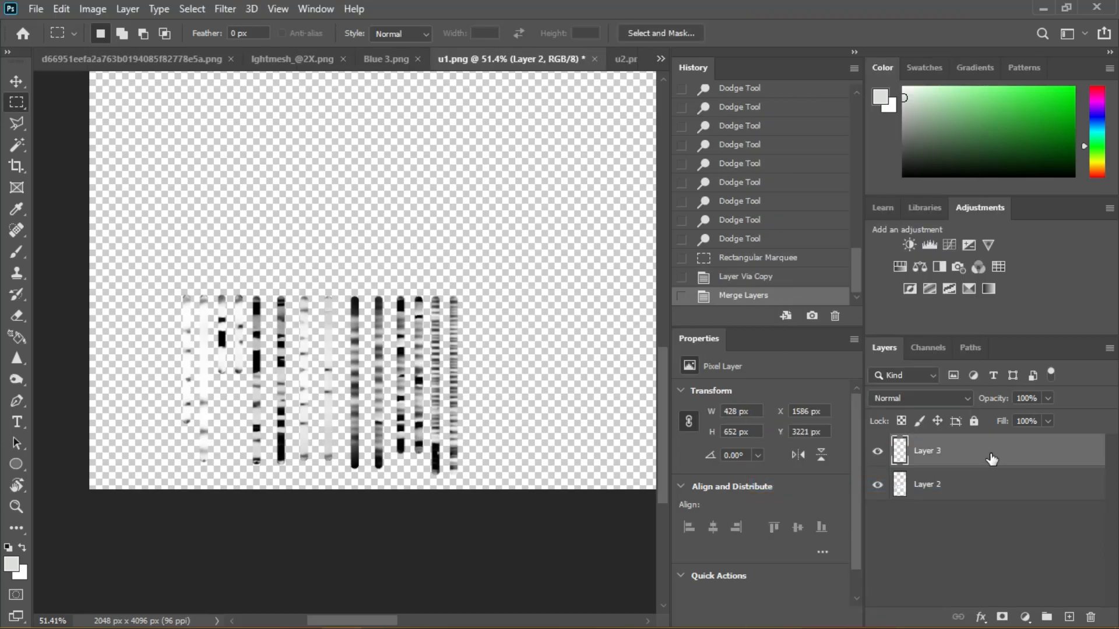
key(h)
double_click(991, 459)
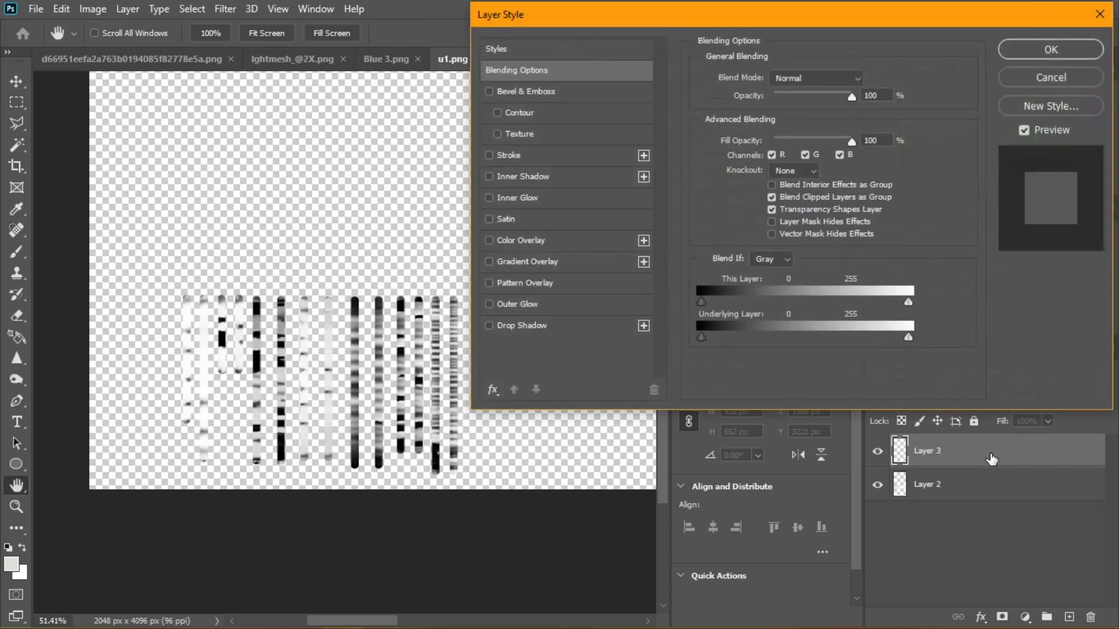
click(564, 239)
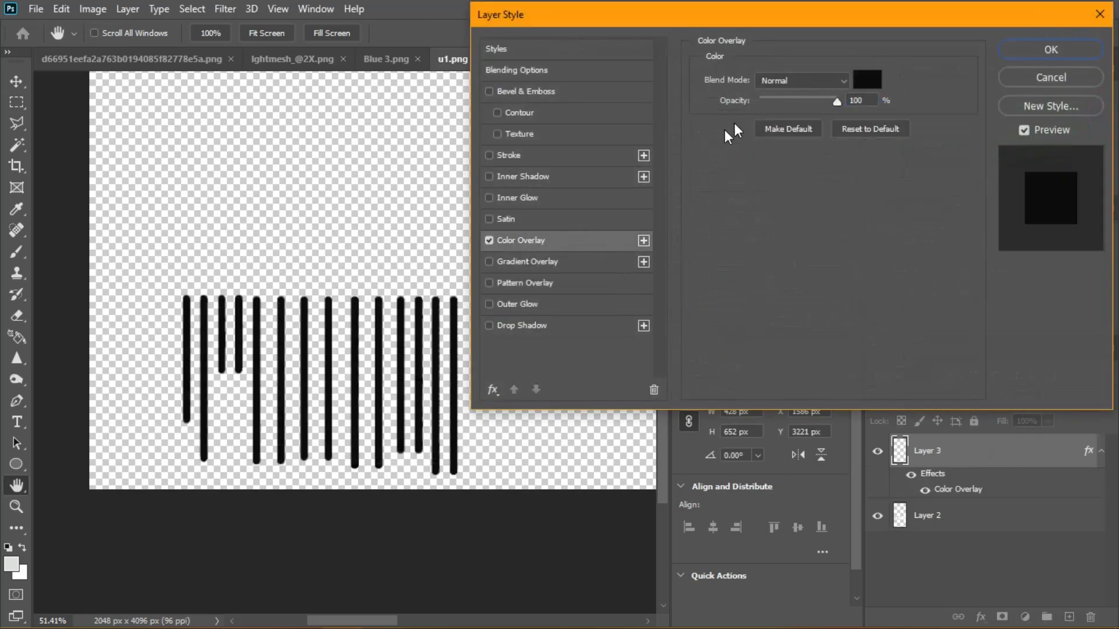
click(868, 81)
drag(572, 157, 568, 145)
click(439, 133)
drag(438, 133, 457, 114)
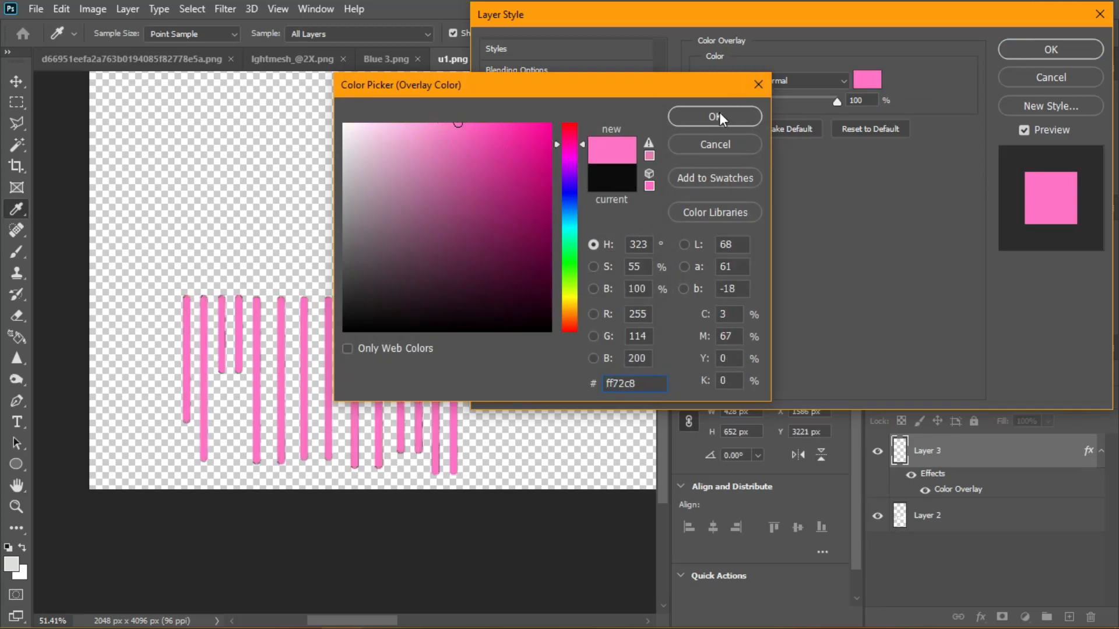
click(719, 116)
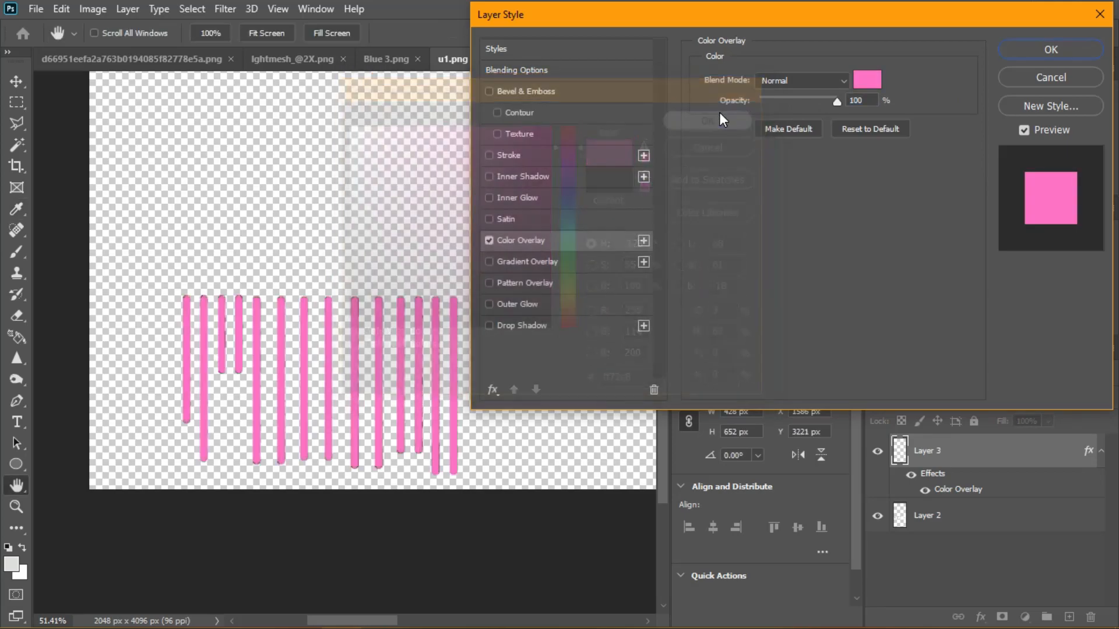
click(1089, 77)
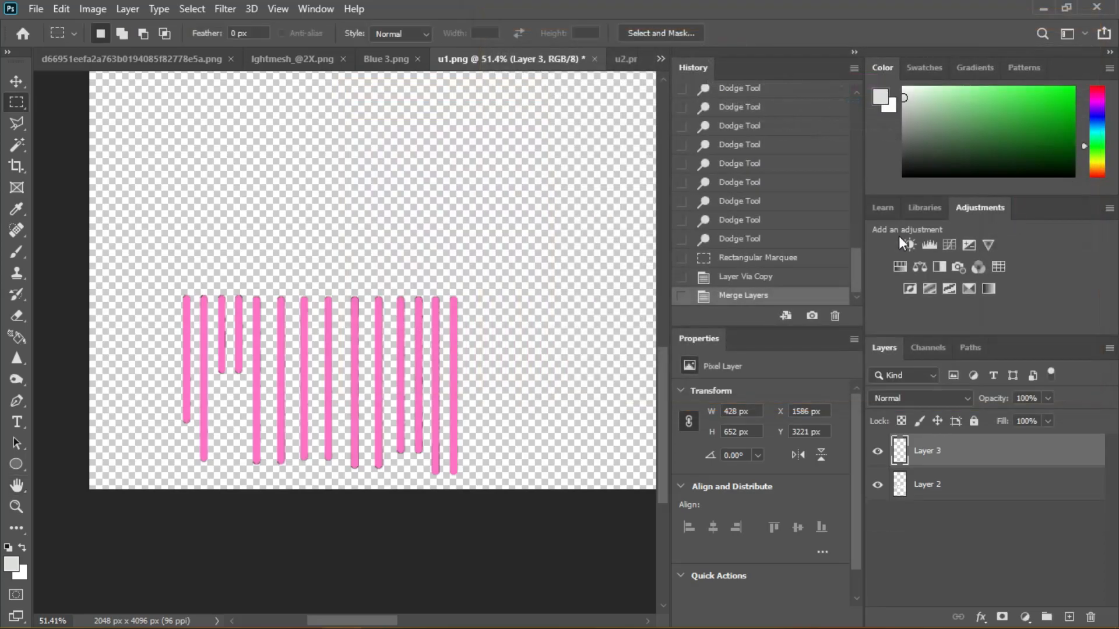
- Merge Layer 3 with Layer 2, select the baked strips with a rectangular marquee, and copy them to a new layer
shift+click(992, 499)
right_click(993, 499)
click(875, 486)
drag(135, 276, 582, 582)
key(ctrl+j)
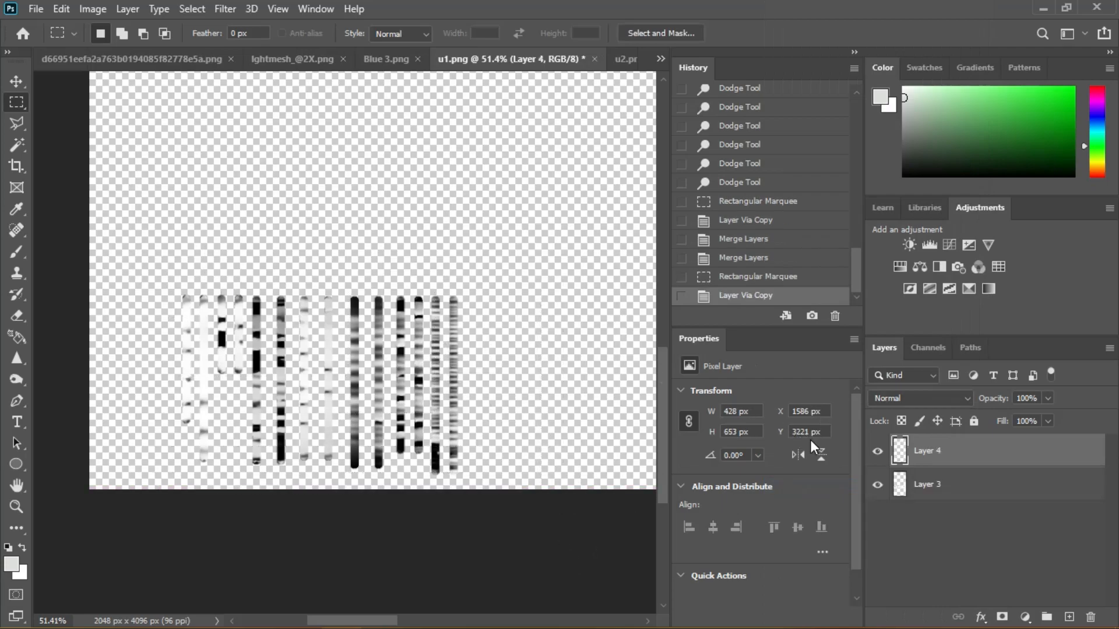
- Add a Color Overlay in pink #ff5fcc with Normal blending at 100% opacity to the copied strips on Layer 4
double_click(1022, 466)
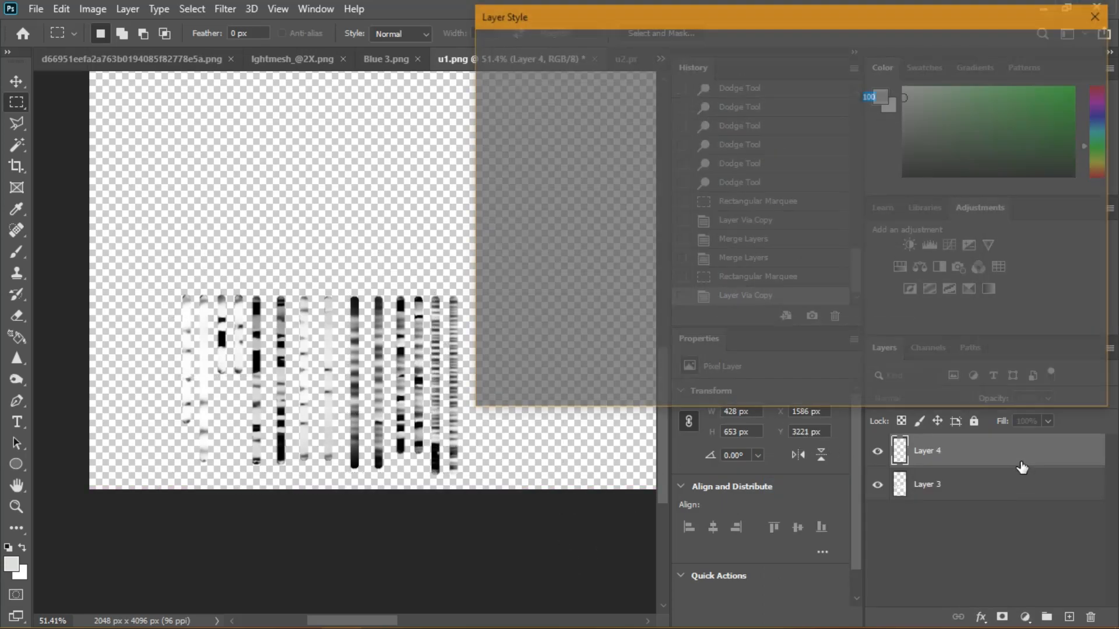
click(568, 228)
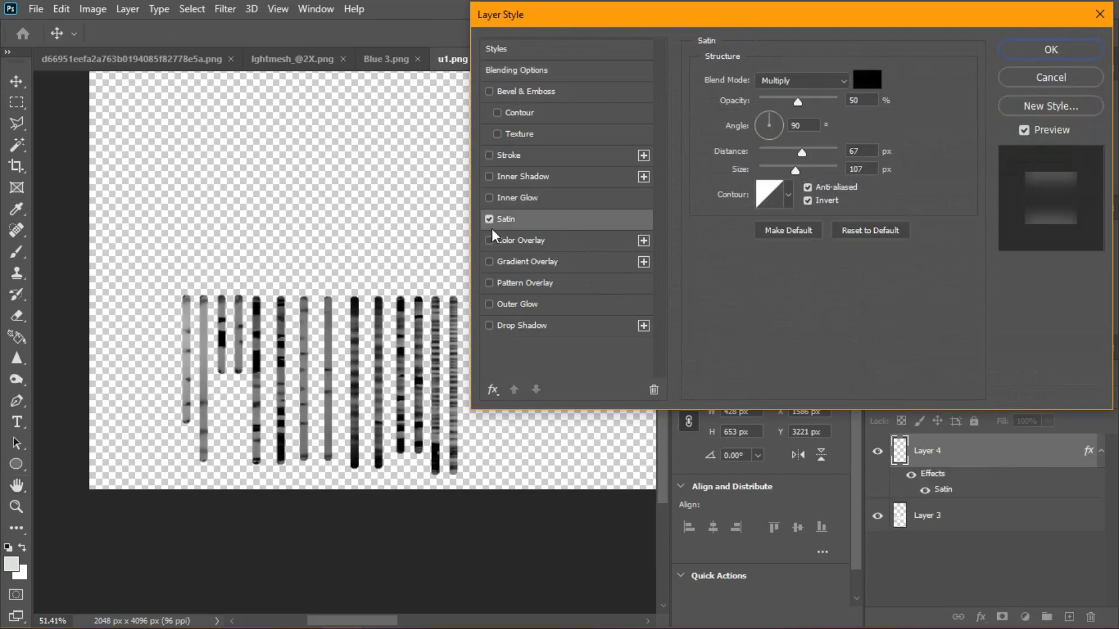
click(489, 219)
click(490, 241)
click(585, 240)
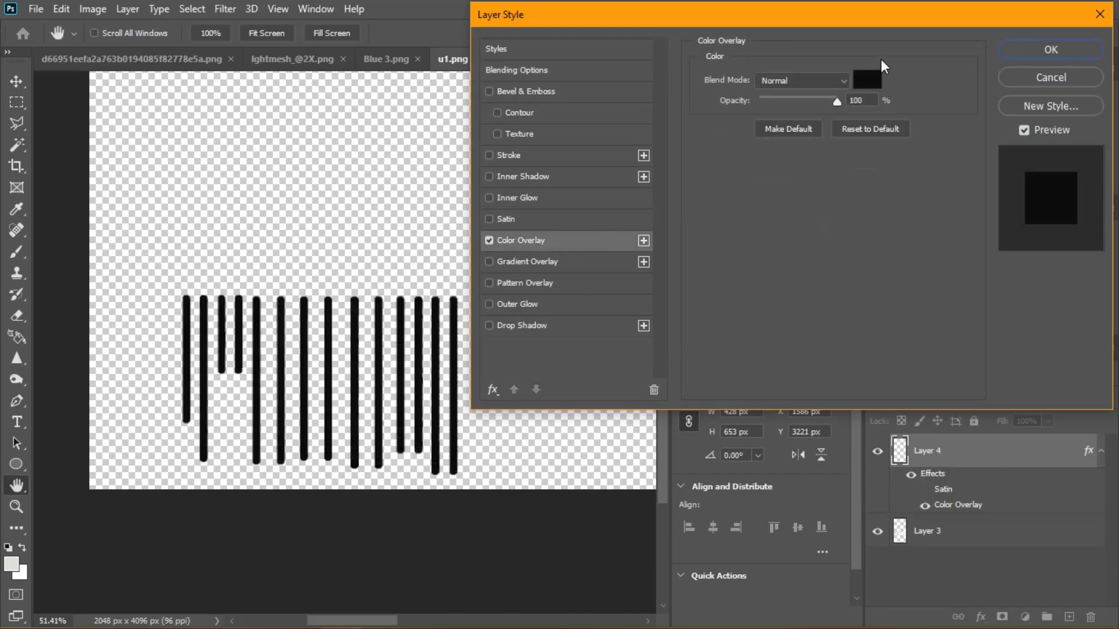
click(867, 79)
click(573, 147)
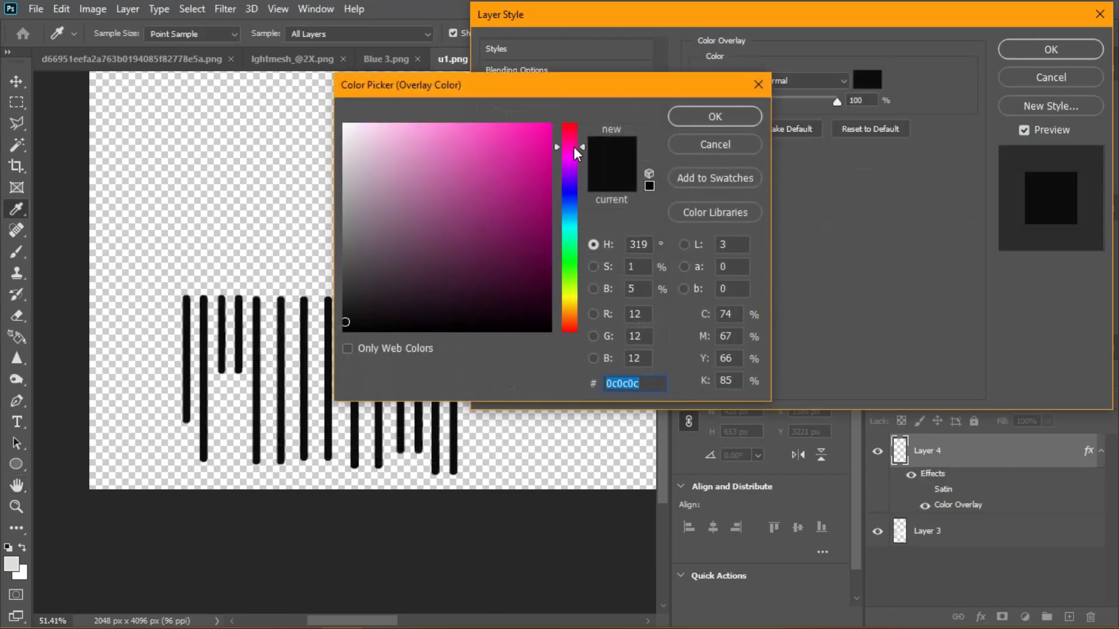
mouse_move(517, 145)
mouse_down()
mouse_move(460, 116)
mouse_move(460, 60)
mouse_move(476, 65)
mouse_up()
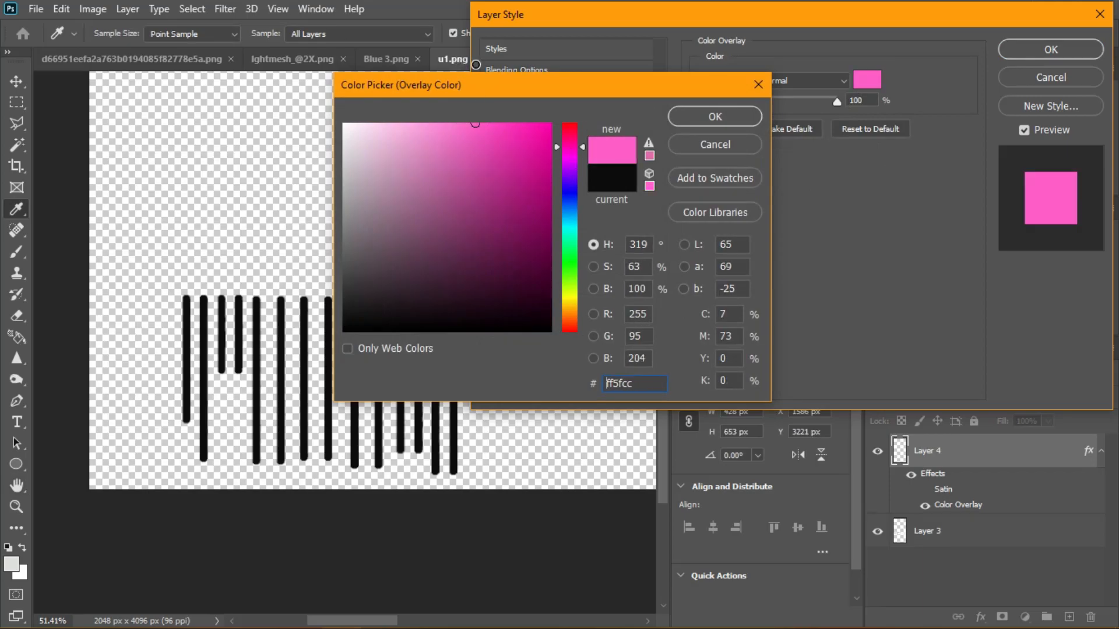
click(718, 118)
- Add an Inner Bevel to the strips with depth 136%, angle 176°, altitude 74° and shadow opacity 19%, and apply the layer style
click(573, 88)
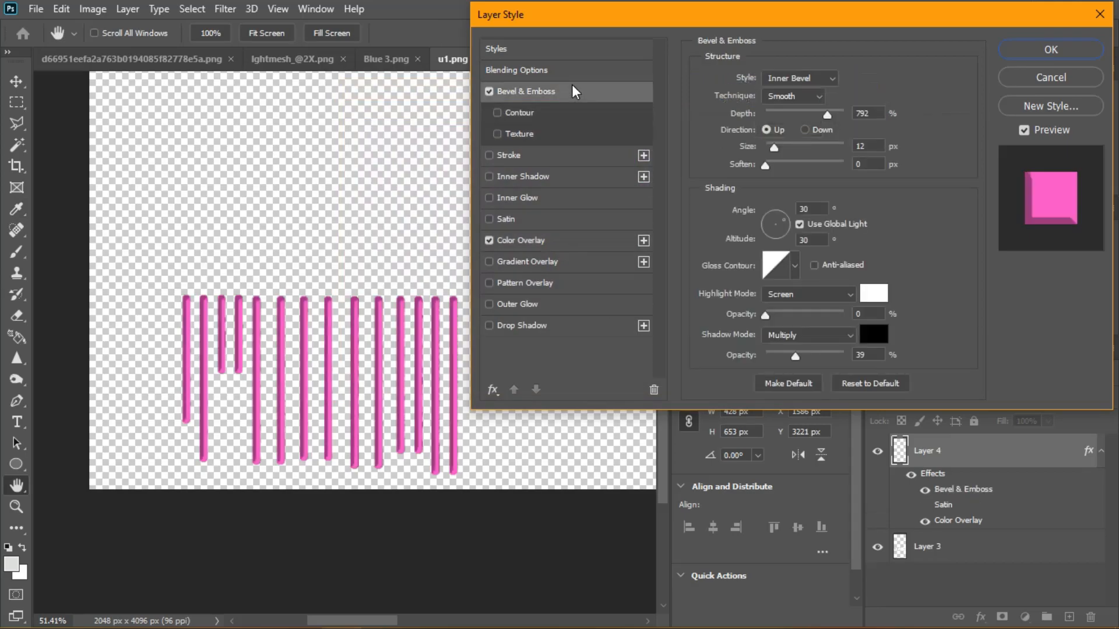
click(774, 225)
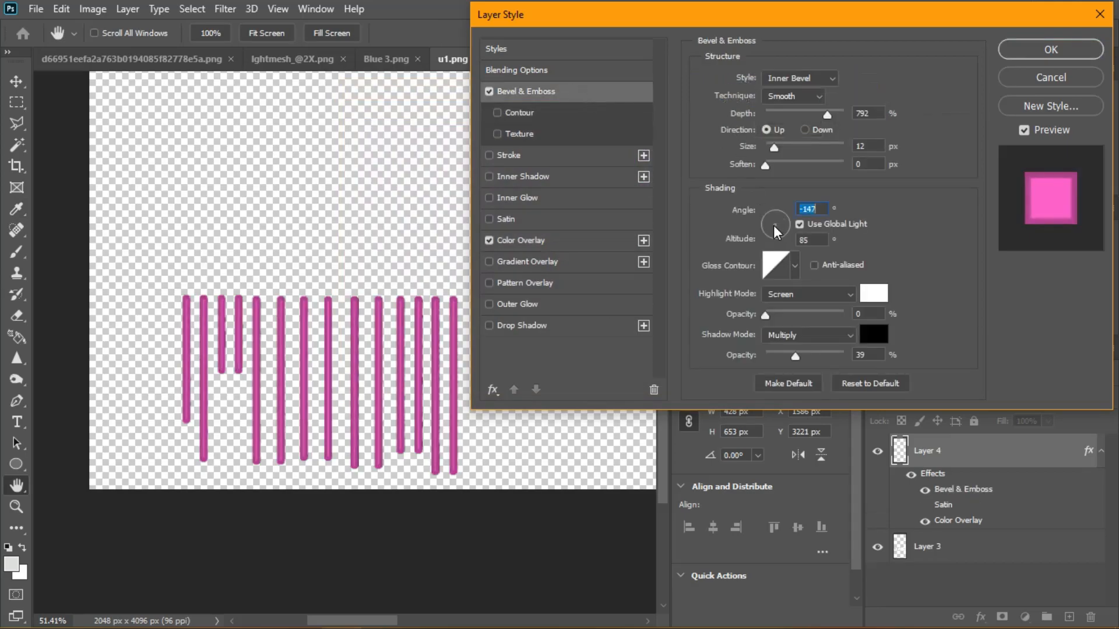
mouse_move(827, 119)
mouse_down()
mouse_move(765, 115)
mouse_move(783, 129)
mouse_up()
drag(795, 356, 778, 354)
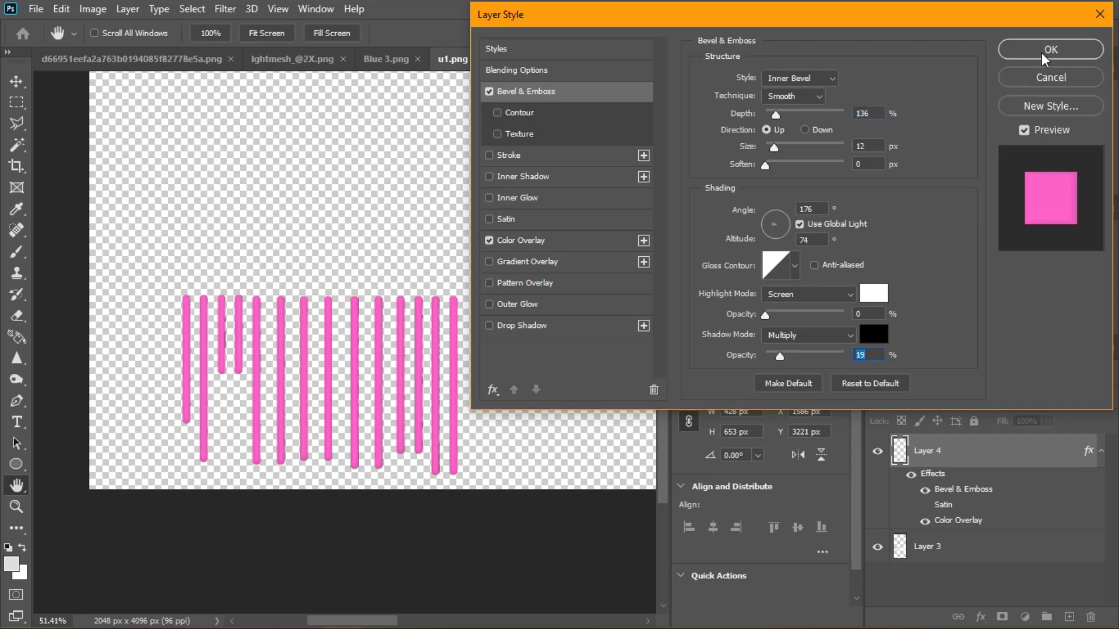
click(1042, 58)
- Close the u2.png document
click(16, 506)
drag(222, 417, 383, 418)
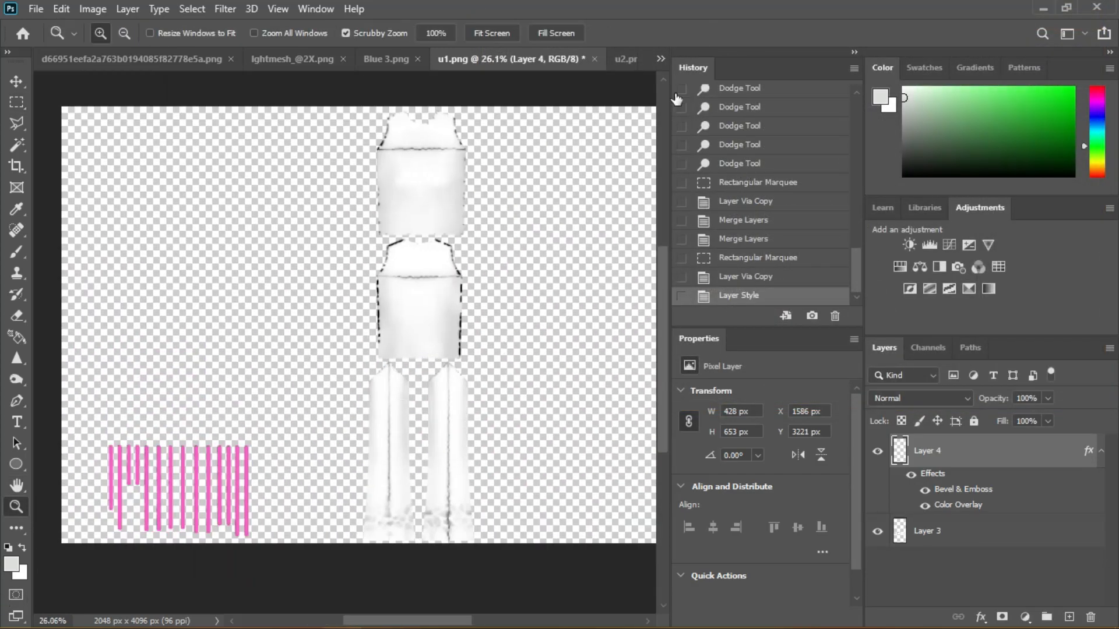
click(624, 61)
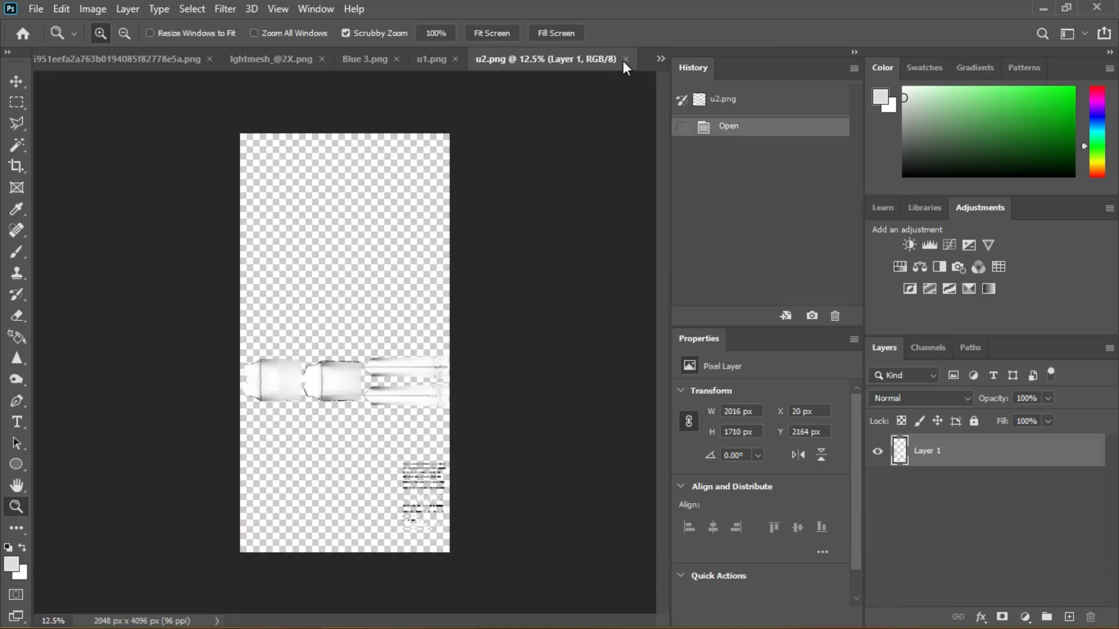
right_click(623, 61)
click(652, 89)
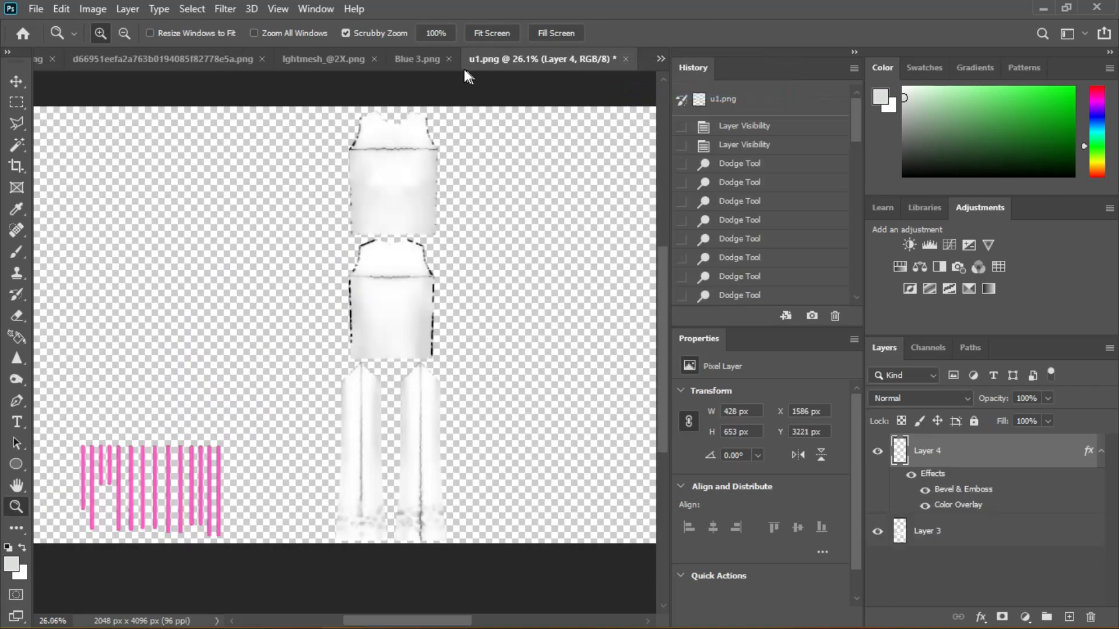
click(37, 8)
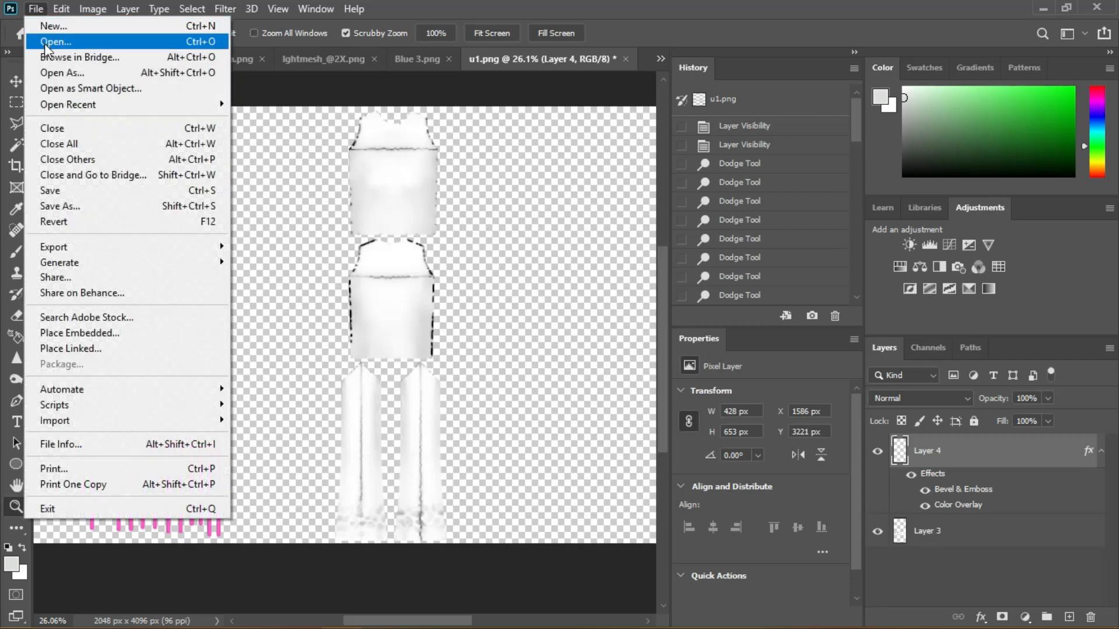
click(345, 58)
click(338, 62)
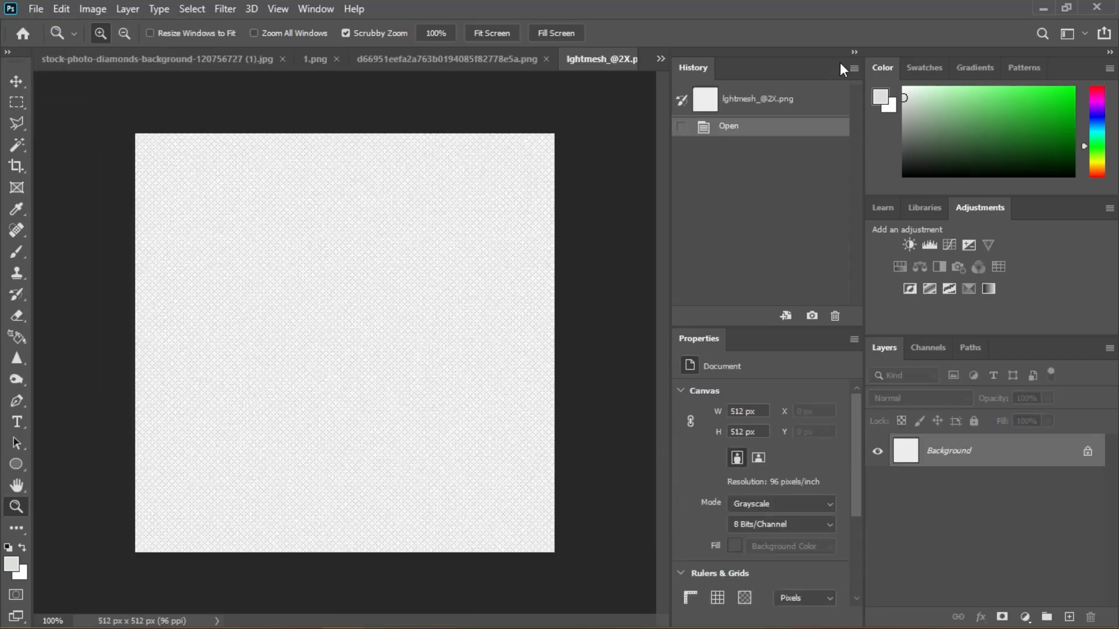
key(ctrl+a)
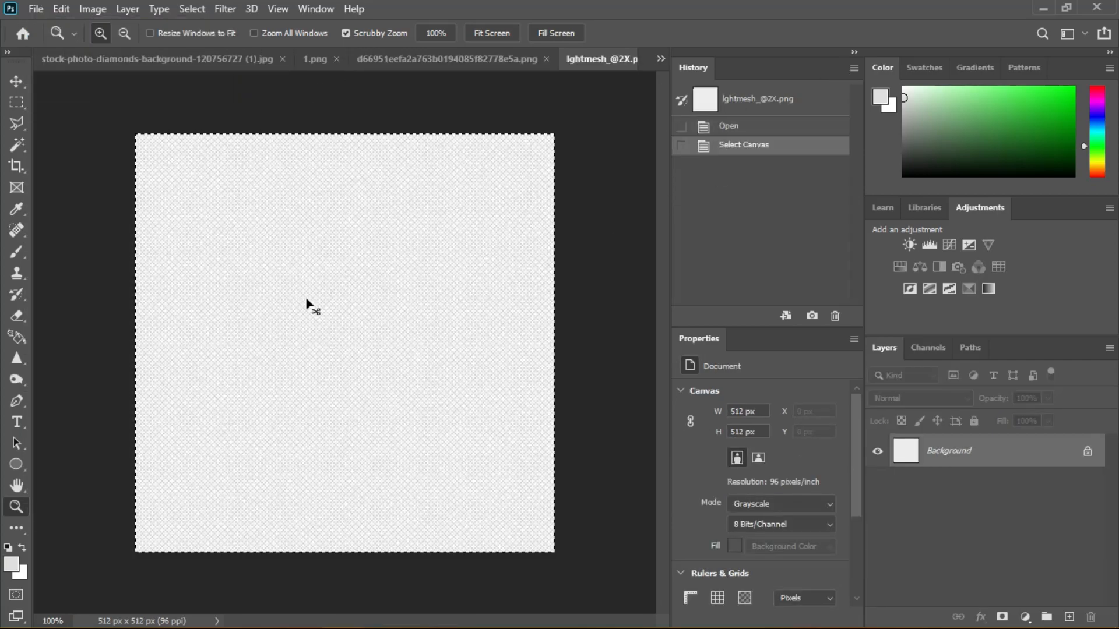
click(660, 58)
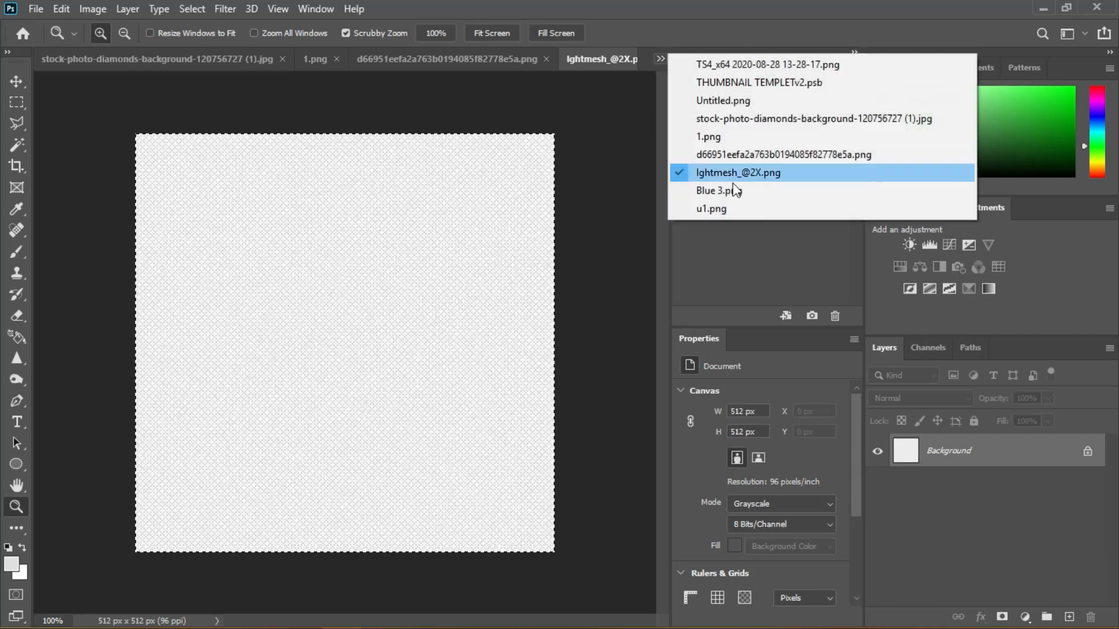
click(731, 208)
scroll(392, 326, down, 1)
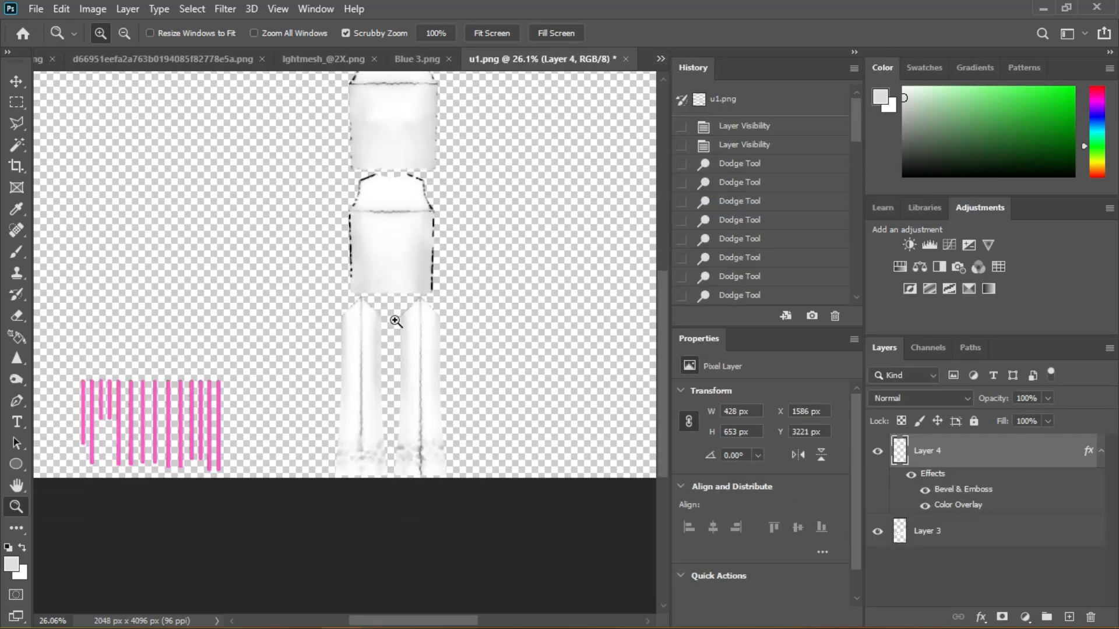
scroll(396, 324, up, 2)
key(ctrl+v)
- Move the pasted mesh texture over the first body piece and place Layer 5 between Layer 4 and Layer 3
drag(445, 382, 502, 432)
click(16, 82)
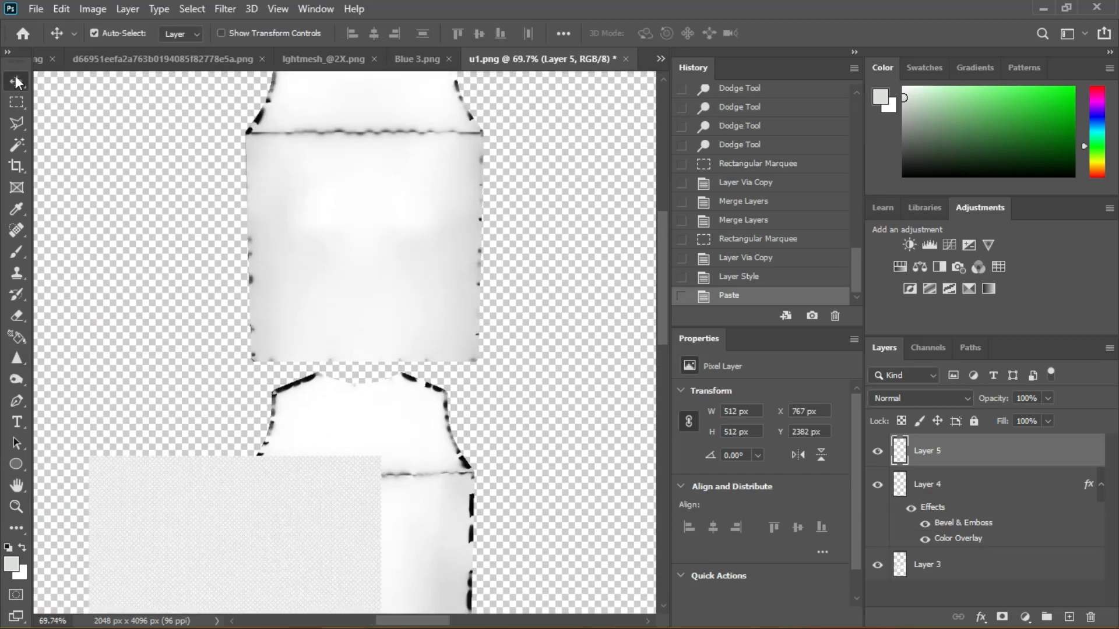
drag(205, 513, 335, 250)
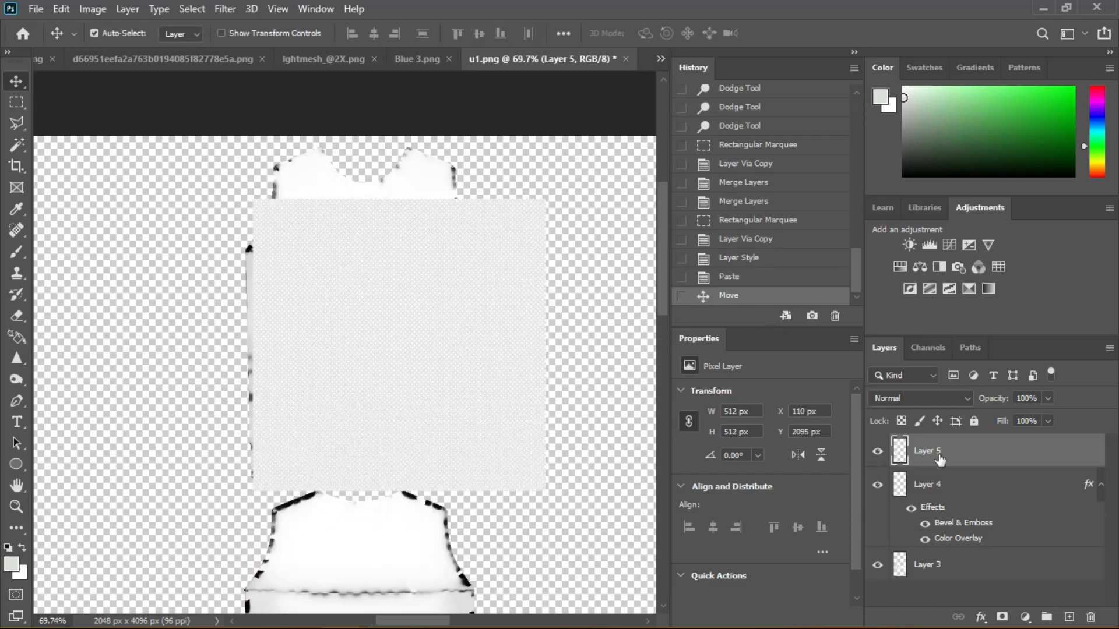
click(952, 486)
drag(964, 450, 985, 516)
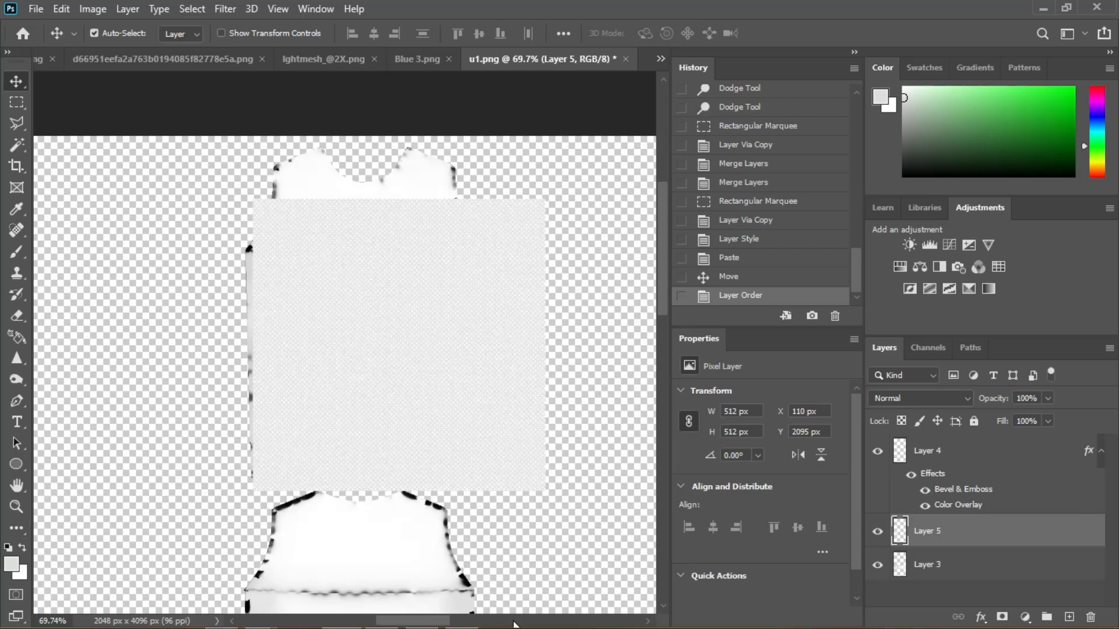
- Scale the mesh texture down to about 34.5% and place it over the shoulder corner of the first body piece
key(super)
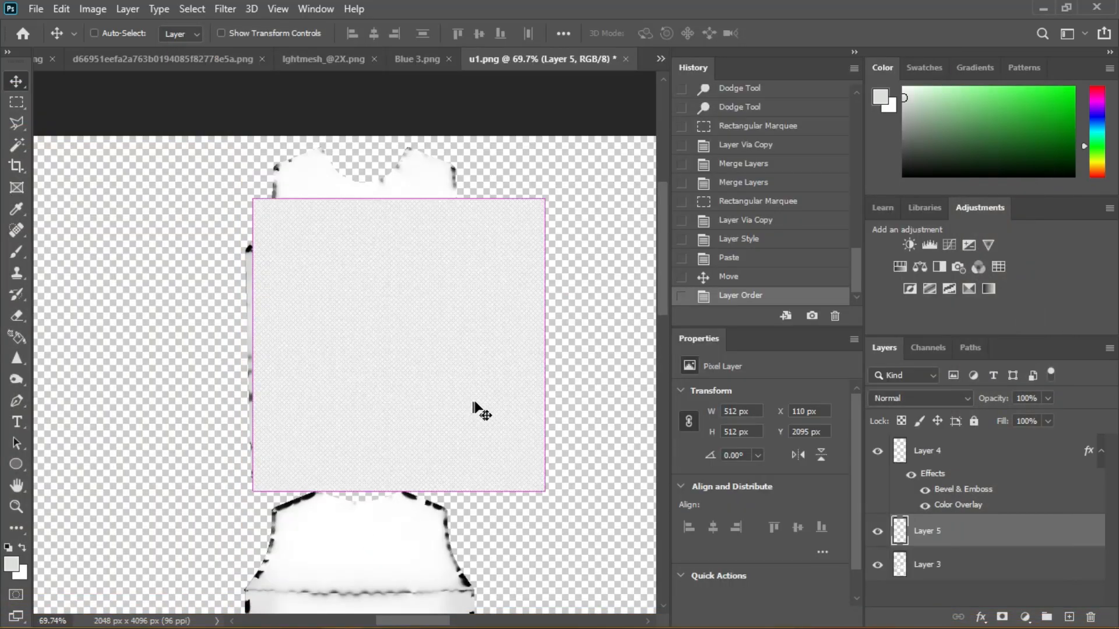
key(ctrl+t)
drag(546, 490, 352, 296)
drag(281, 235, 270, 183)
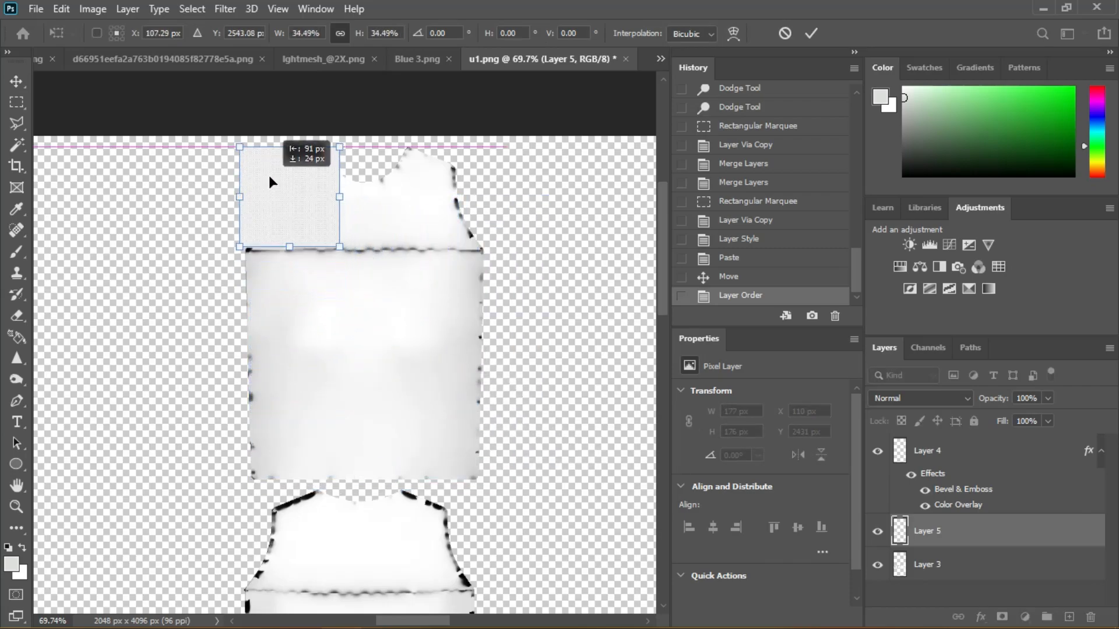
click(811, 33)
- Try clipping the mesh tile on Layer 5 to Layer 3 with the Multiply blend mode
click(16, 507)
drag(324, 195, 260, 237)
click(191, 8)
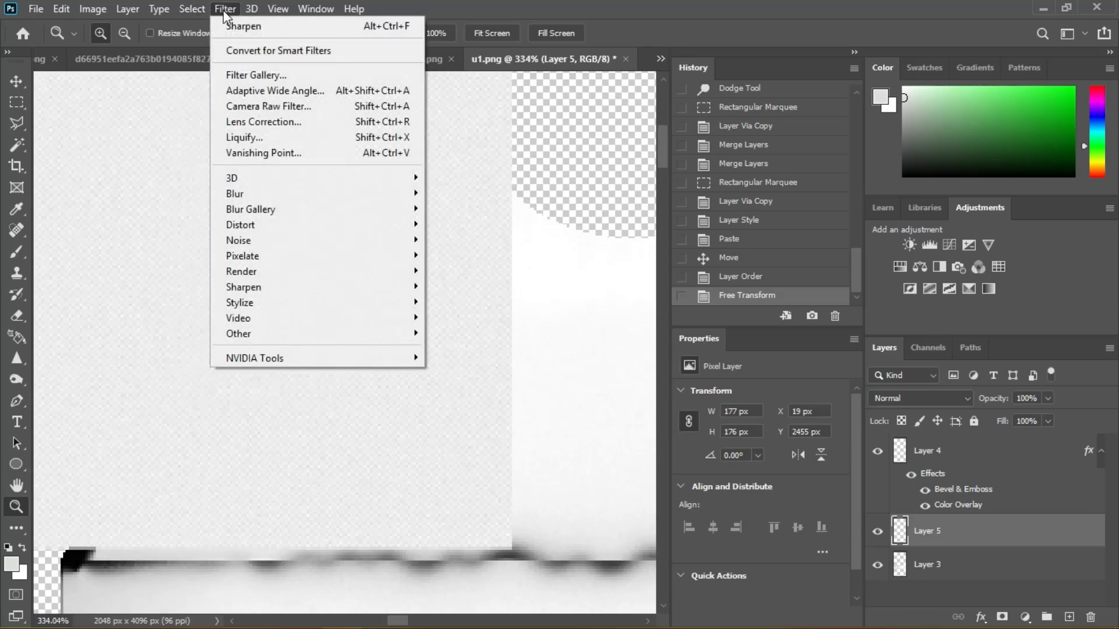
click(945, 531)
right_click(946, 531)
click(781, 315)
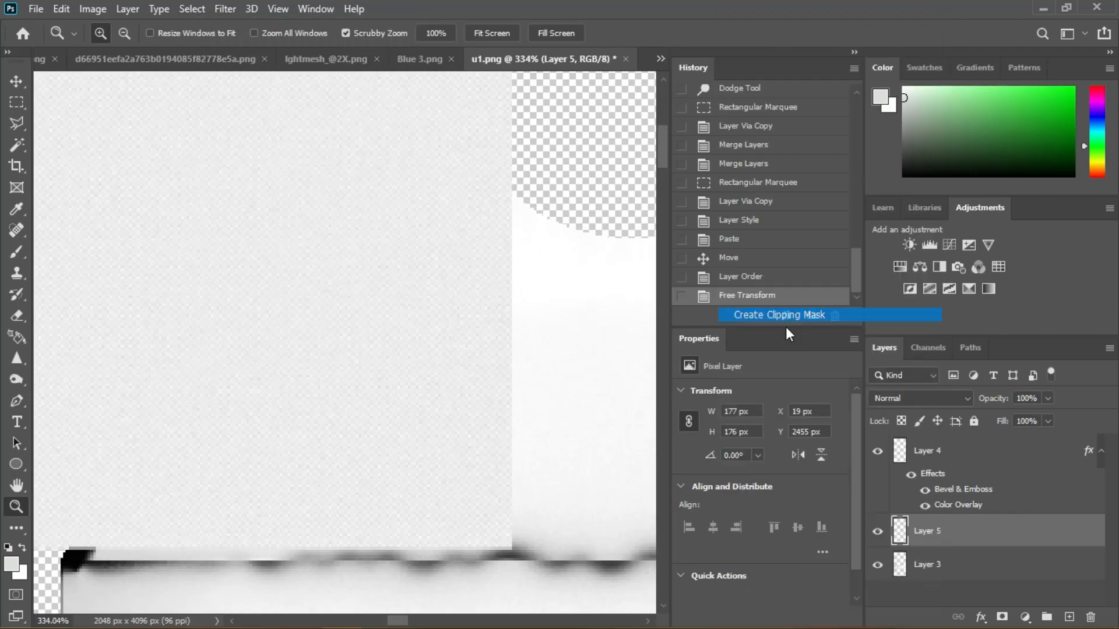
click(898, 398)
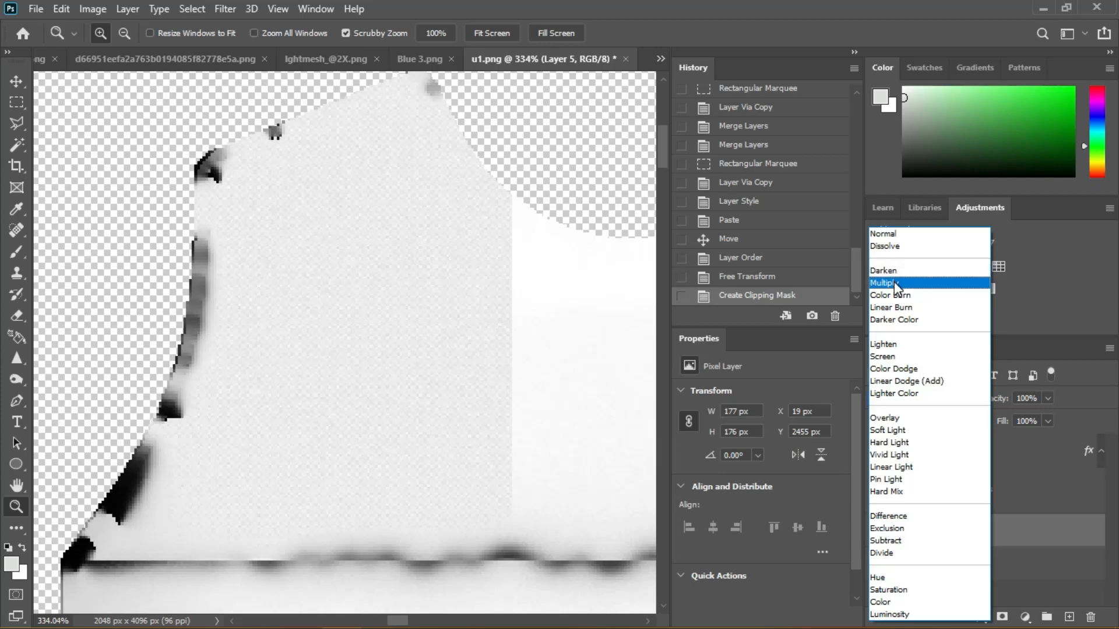
click(894, 281)
alt+scroll(267, 440, down, 5)
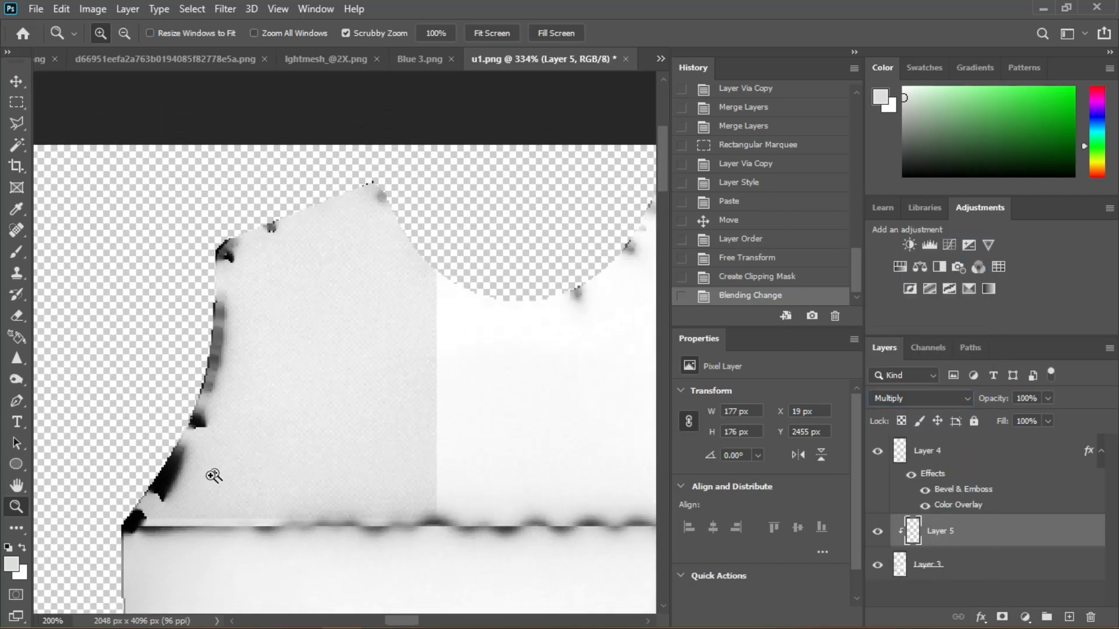
- Release the clipping mask on Layer 5 and set its blend mode back to Normal
right_click(956, 531)
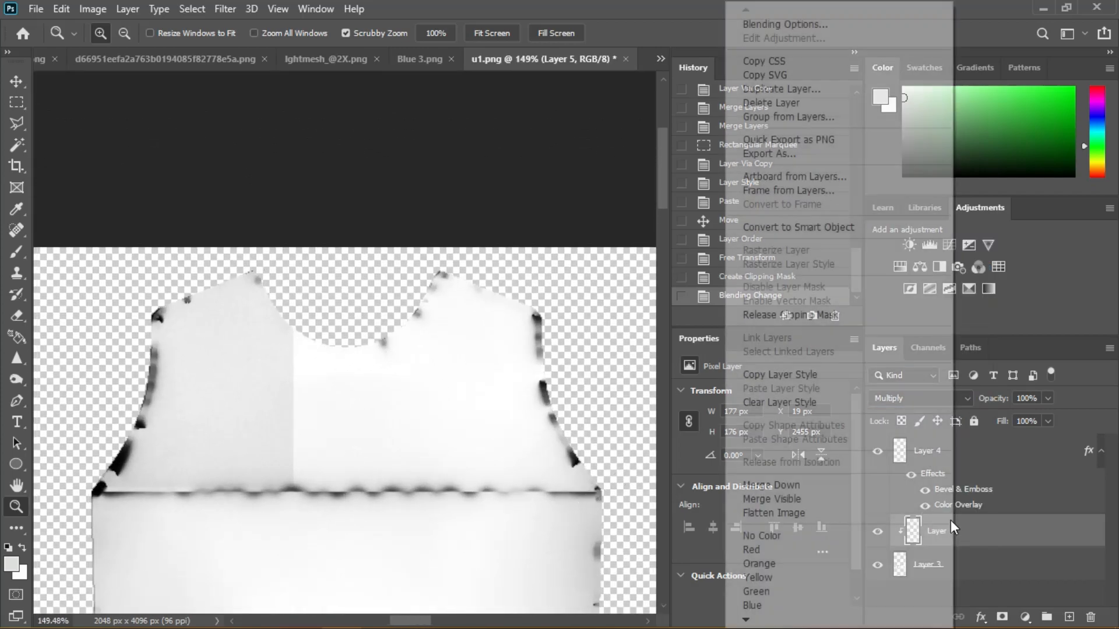
click(794, 315)
click(921, 398)
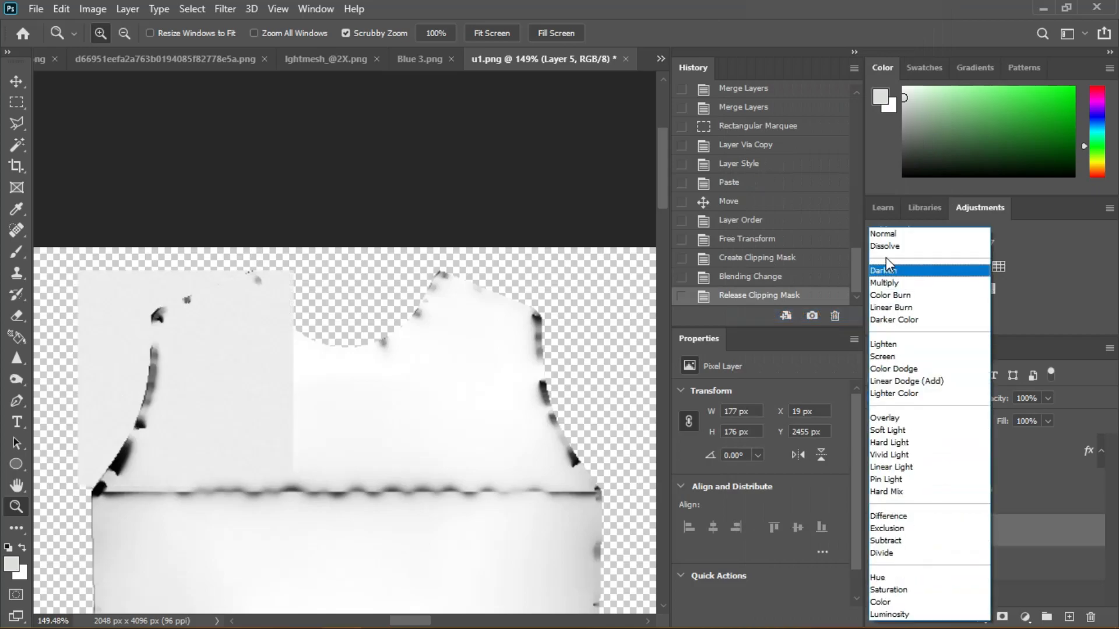
click(886, 229)
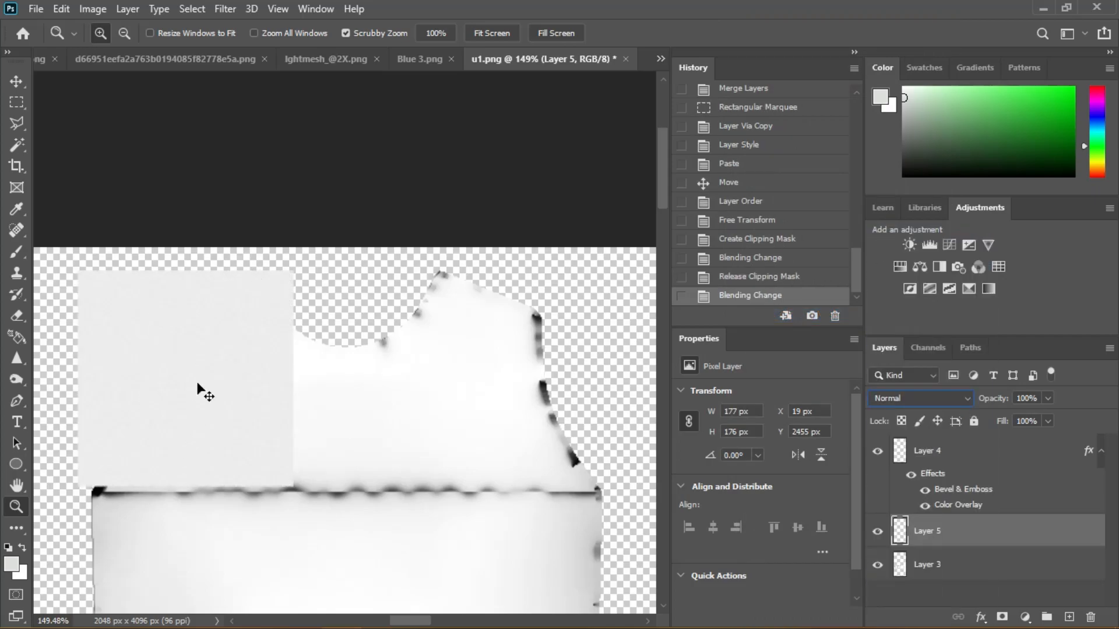
- Duplicate the mesh tile twice and line the copies up beside it in a row across the first body piece's upper part
key(ctrl+j)
click(16, 82)
drag(100, 387, 312, 369)
key(ctrl+j)
ctrl+drag(402, 433, 604, 436)
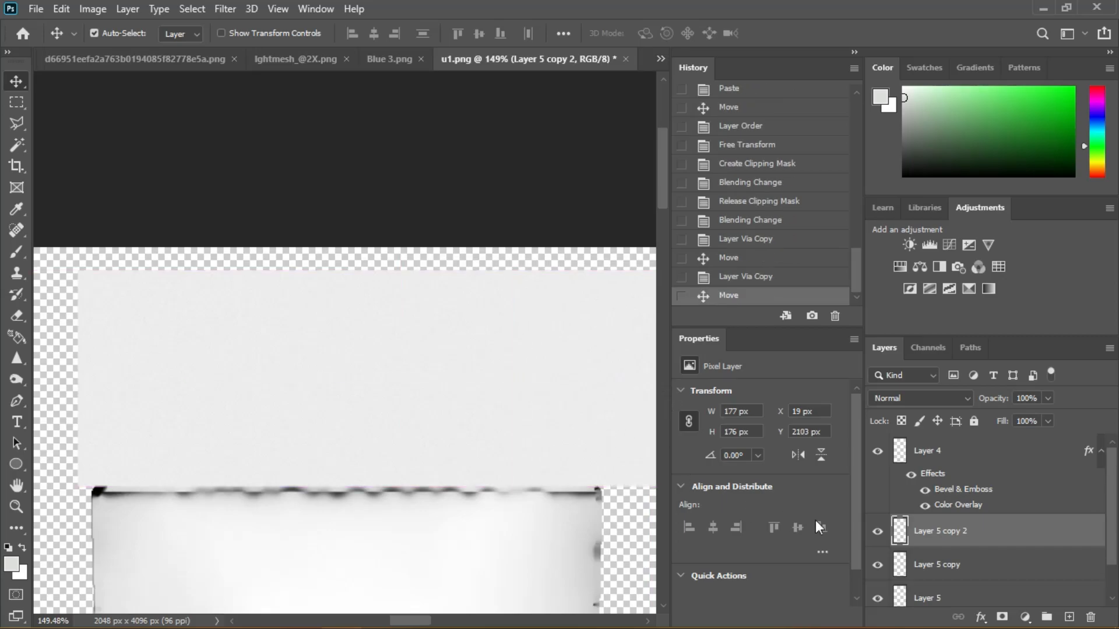
- Merge the three mesh tile layers into one strip and shift it sideways to span the first body piece
scroll(957, 564, down, 1)
shift+click(965, 562)
right_click(965, 559)
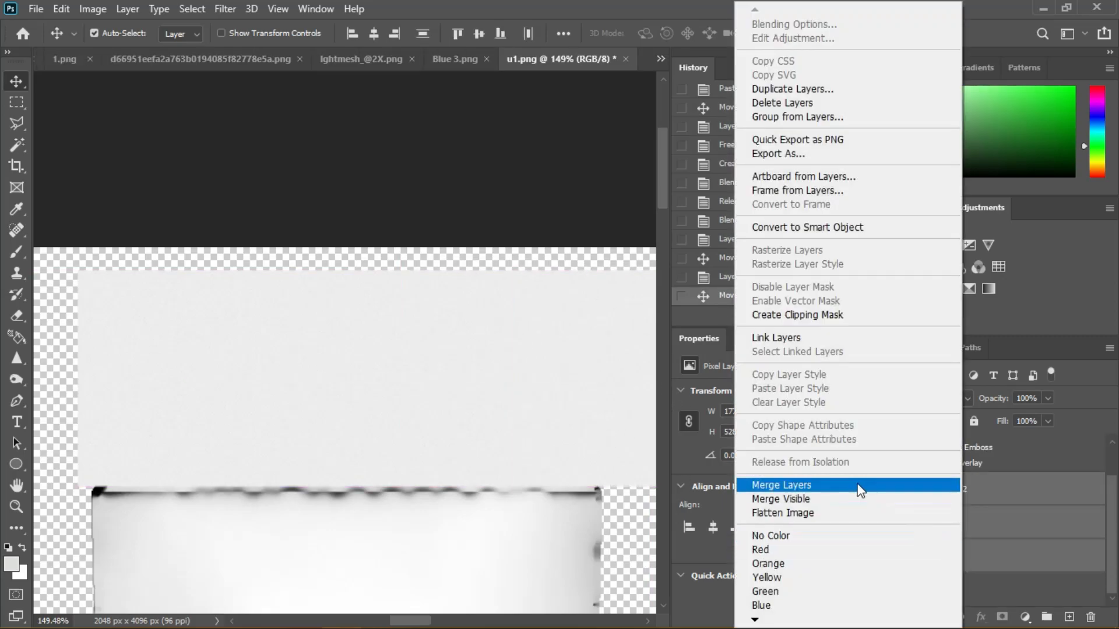
click(861, 487)
scroll(445, 342, down, 3)
drag(444, 341, 379, 339)
- Duplicate the mesh strip three times and stack the copies downward until the first body piece is covered
scroll(382, 250, down, 2)
key(ctrl+j)
drag(365, 205, 372, 411)
scroll(365, 385, down, 2)
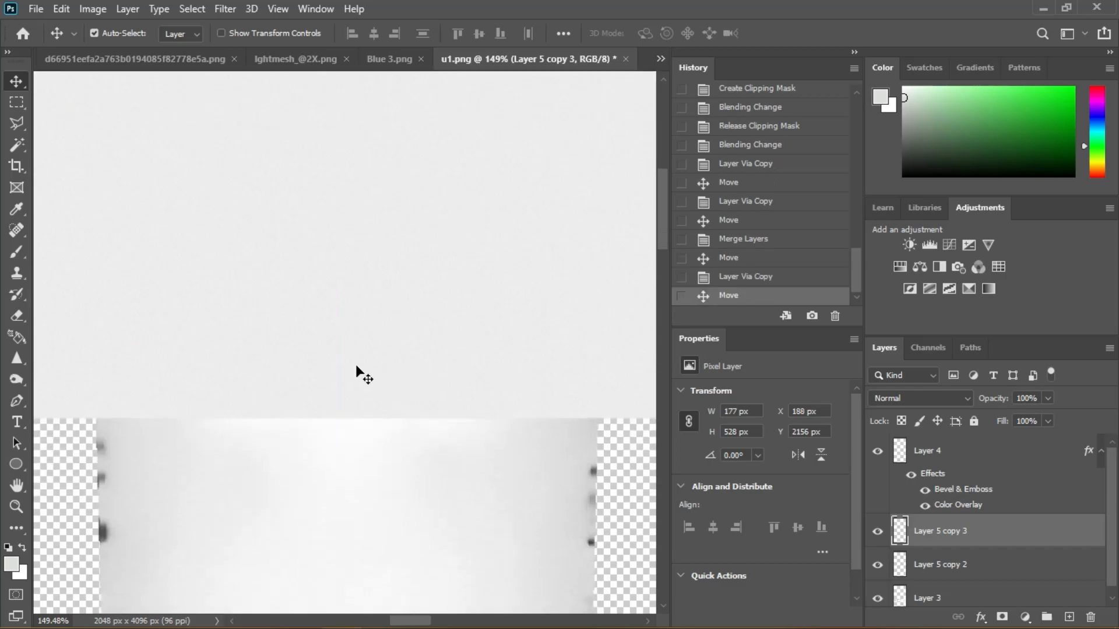
key(ctrl+j)
drag(333, 325, 350, 497)
scroll(349, 413, down, 2)
key(ctrl)
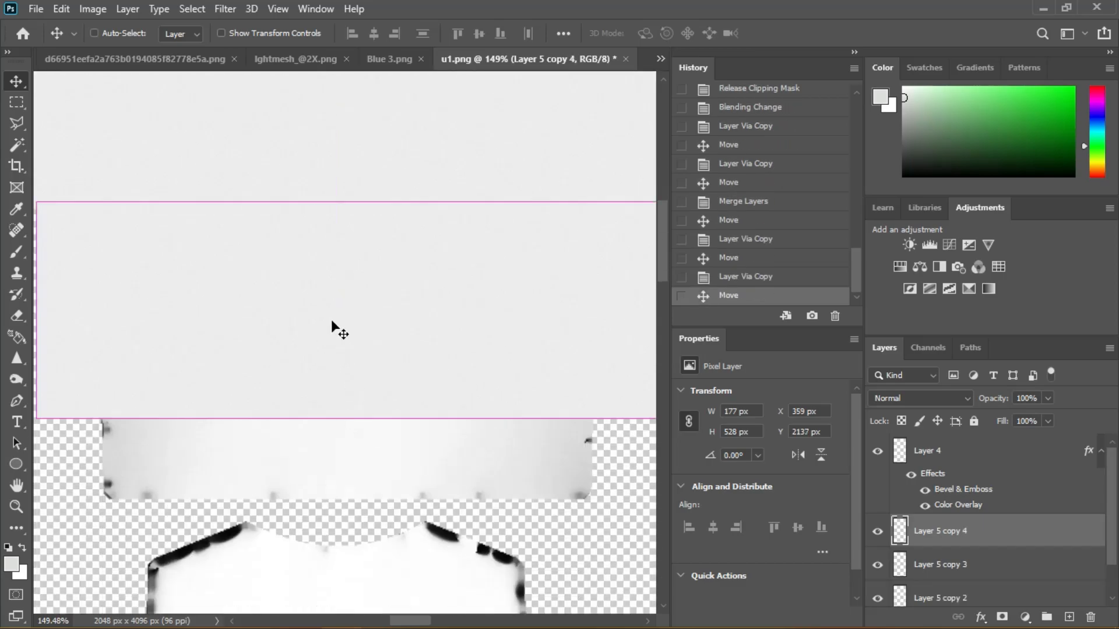
key(ctrl+j)
drag(331, 319, 341, 403)
scroll(344, 397, down, 2)
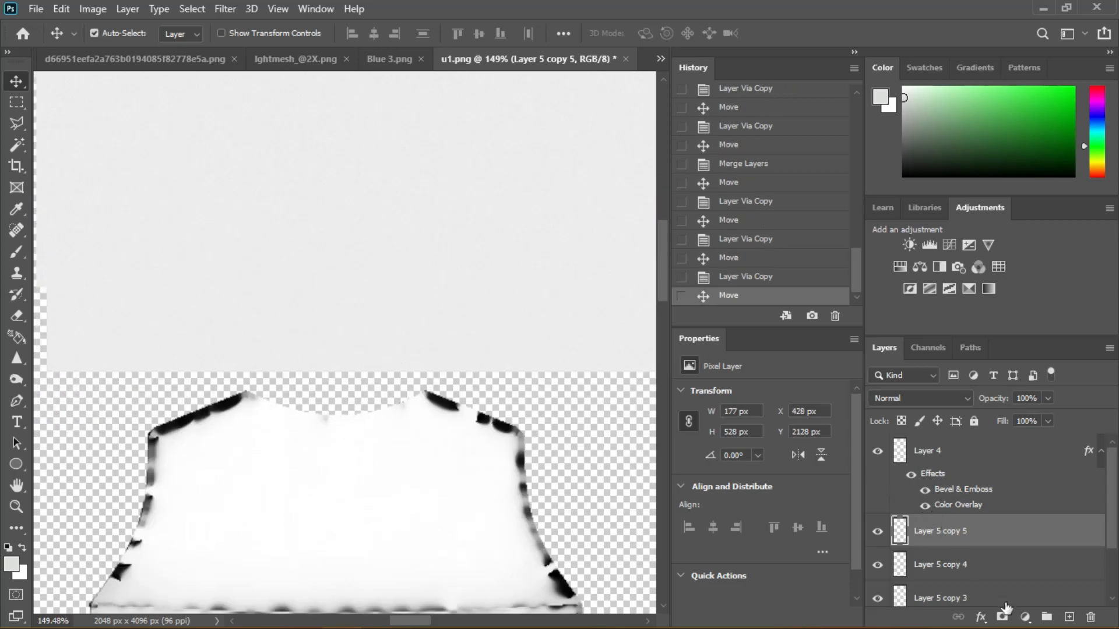
- Merge the four stacked mesh strips into one layer
scroll(1009, 588, down, 2)
shift+click(997, 566)
right_click(996, 566)
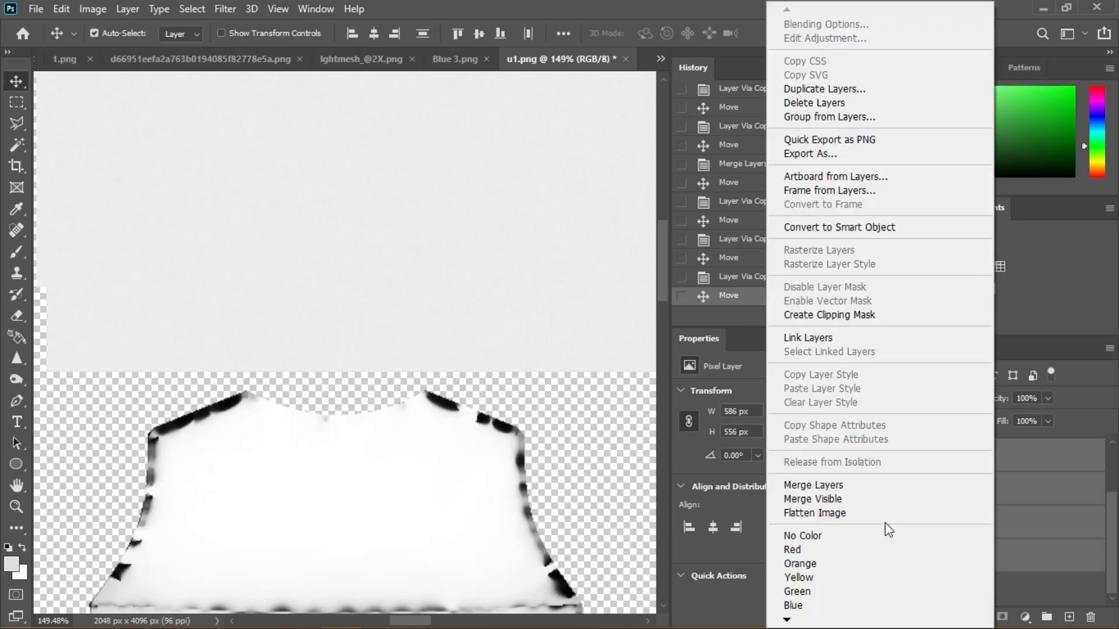
click(834, 485)
- Duplicate the merged mesh block and place the copy directly below it over the second body piece
click(16, 507)
alt+scroll(250, 392, down, 8)
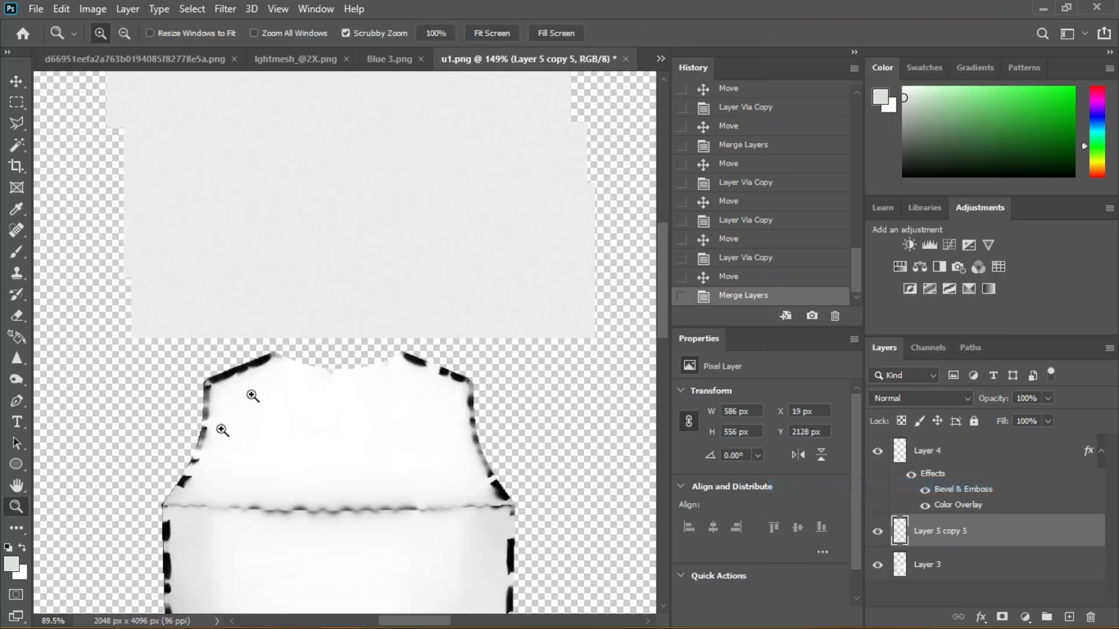
alt+scroll(368, 268, up, 2)
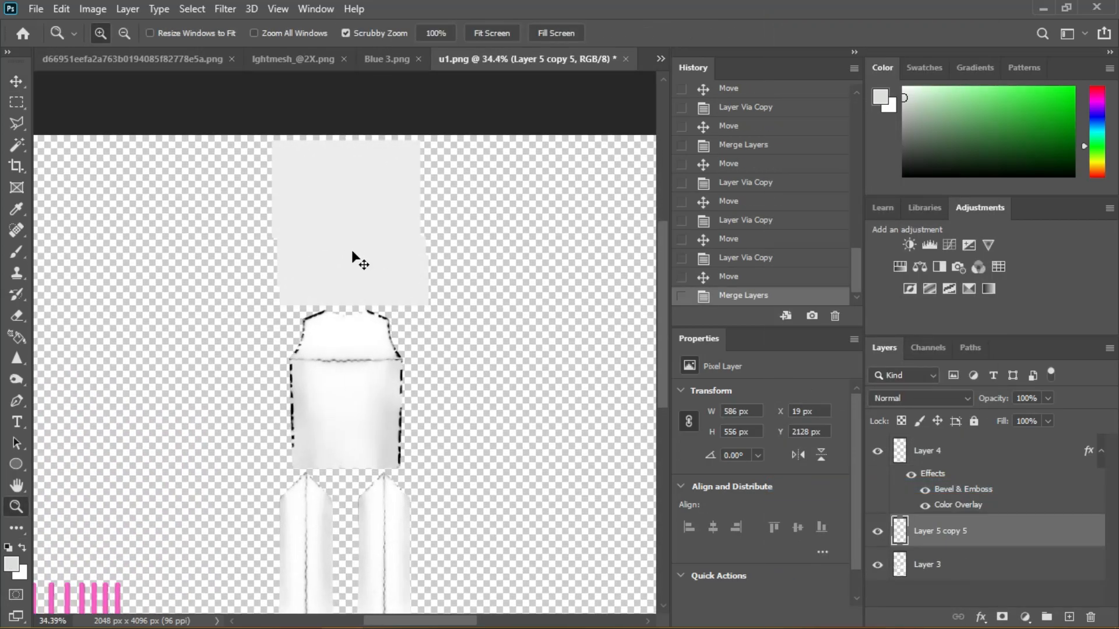
key(ctrl+j)
click(14, 72)
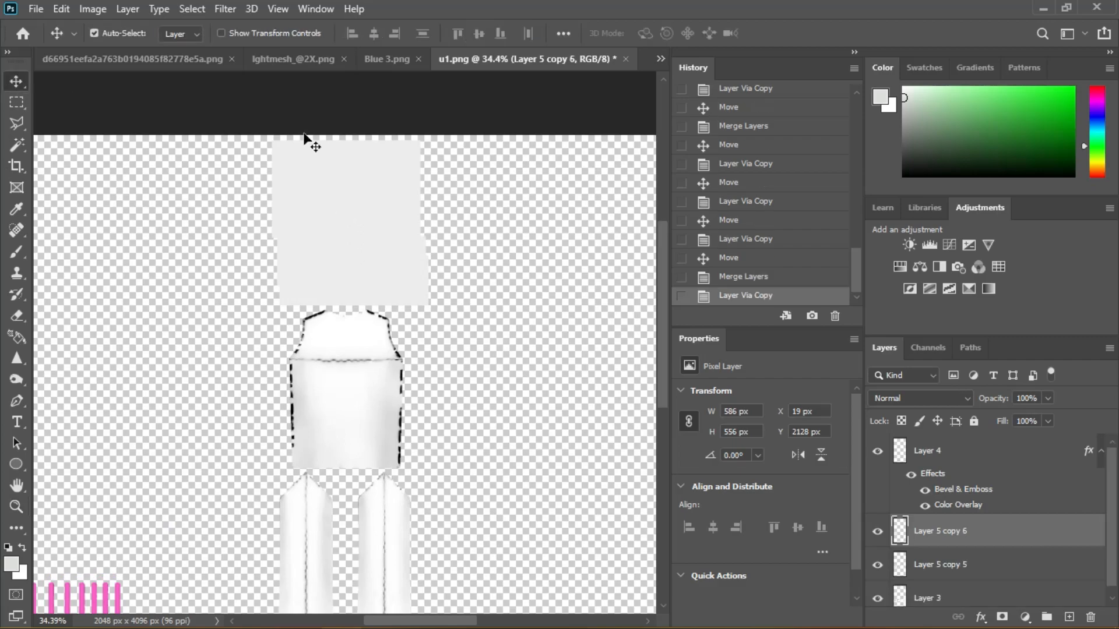
drag(365, 204, 356, 339)
click(16, 506)
scroll(82, 509, down, 2)
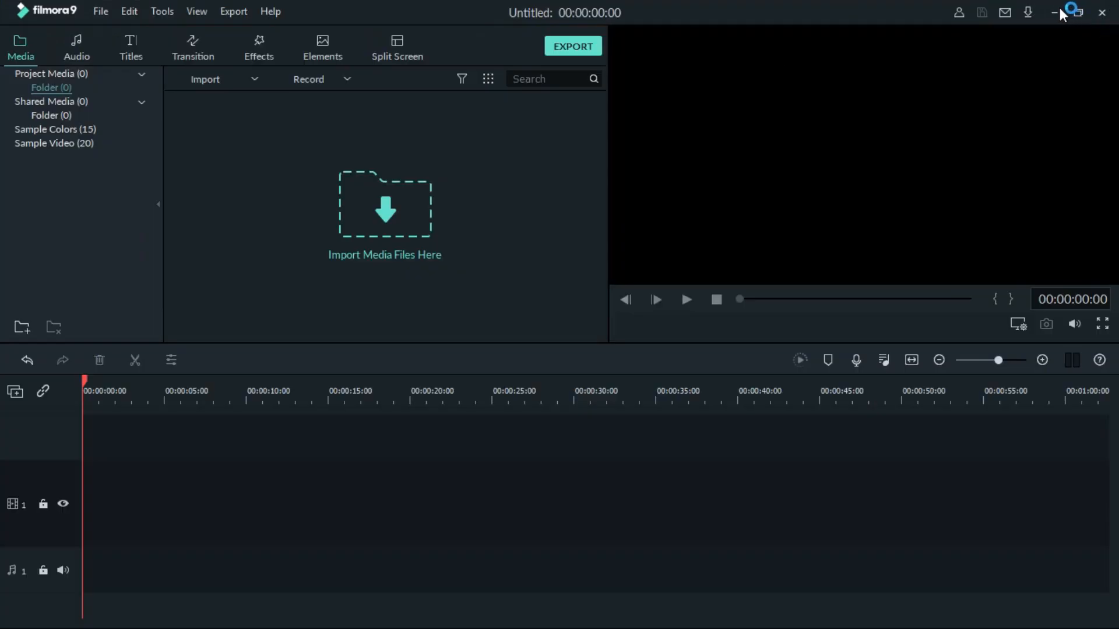
- Minimize the Filmora window and switch back to Photoshop
click(1056, 12)
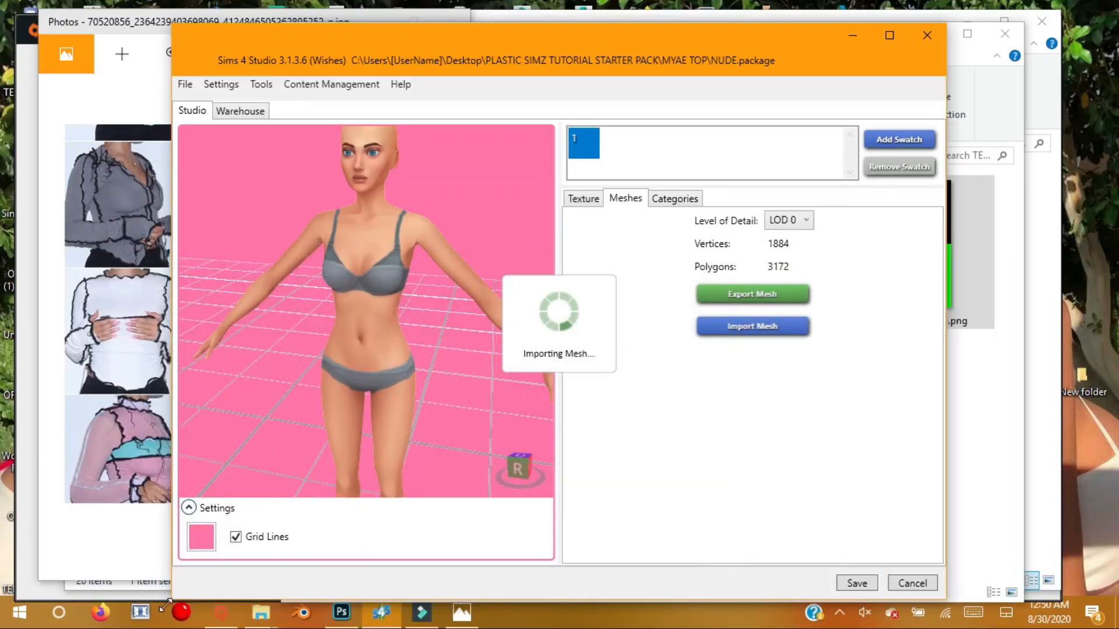
click(349, 621)
scroll(340, 447, down, 3)
scroll(348, 447, up, 3)
scroll(359, 427, down, 1)
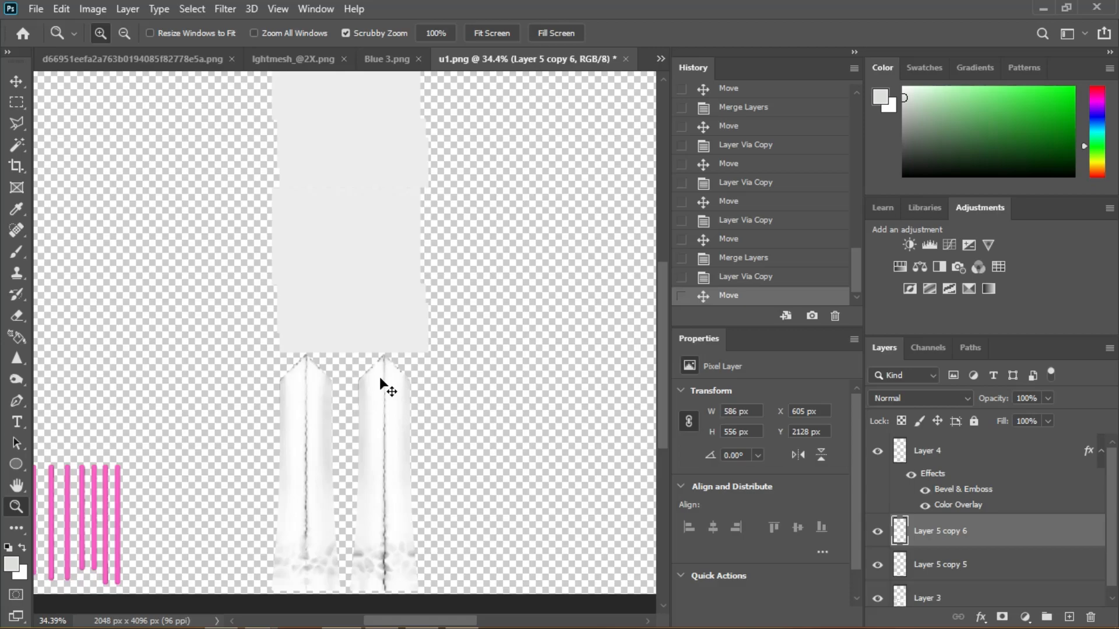
- Duplicate the mesh block twice more and stack the copies downward to cover both sleeve pieces
key(ctrl+j)
click(16, 81)
drag(349, 275, 341, 435)
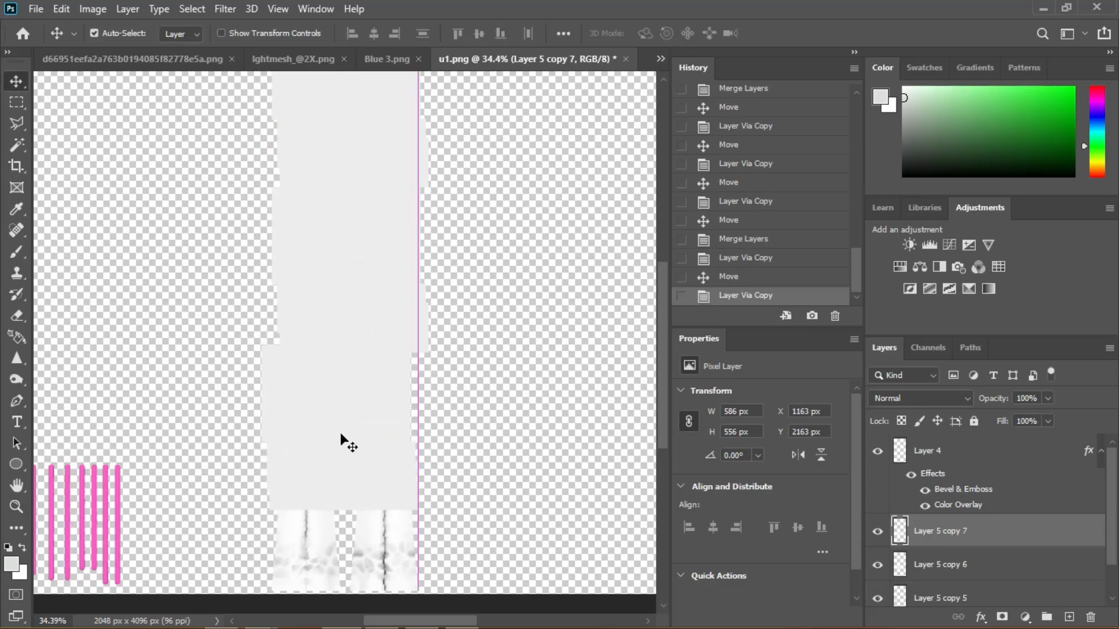
scroll(344, 408, down, 1)
key(ctrl+j)
drag(345, 376, 347, 495)
- Merge the four mesh block layers, Layer 5 copy 5 through Layer 5 copy 8, into a single layer
scroll(1013, 556, down, 2)
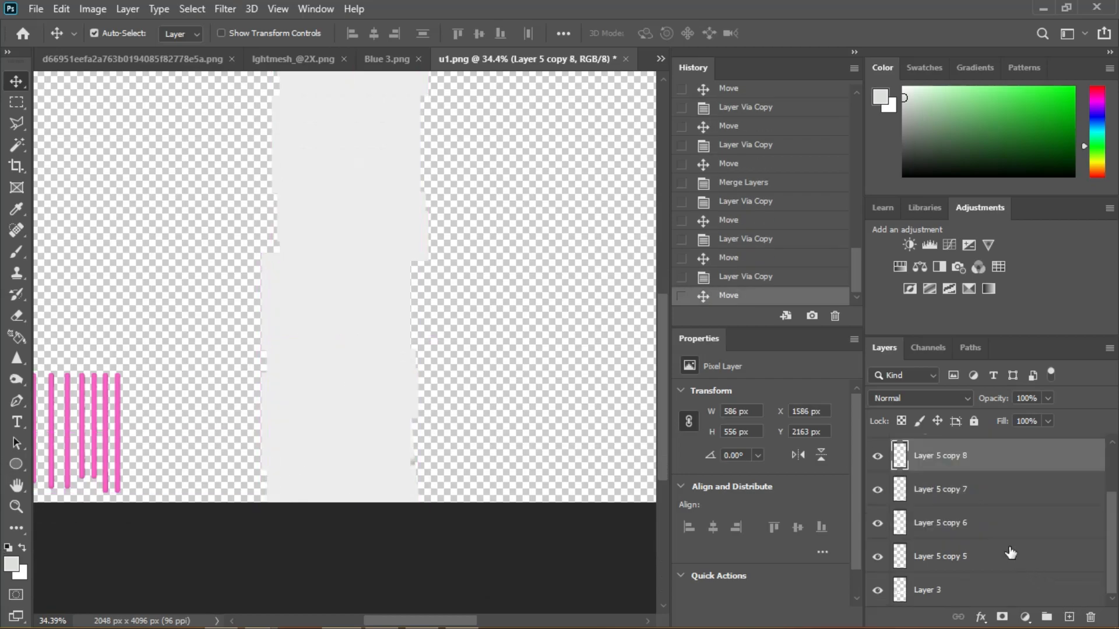
shift+click(1002, 557)
right_click(987, 540)
click(805, 481)
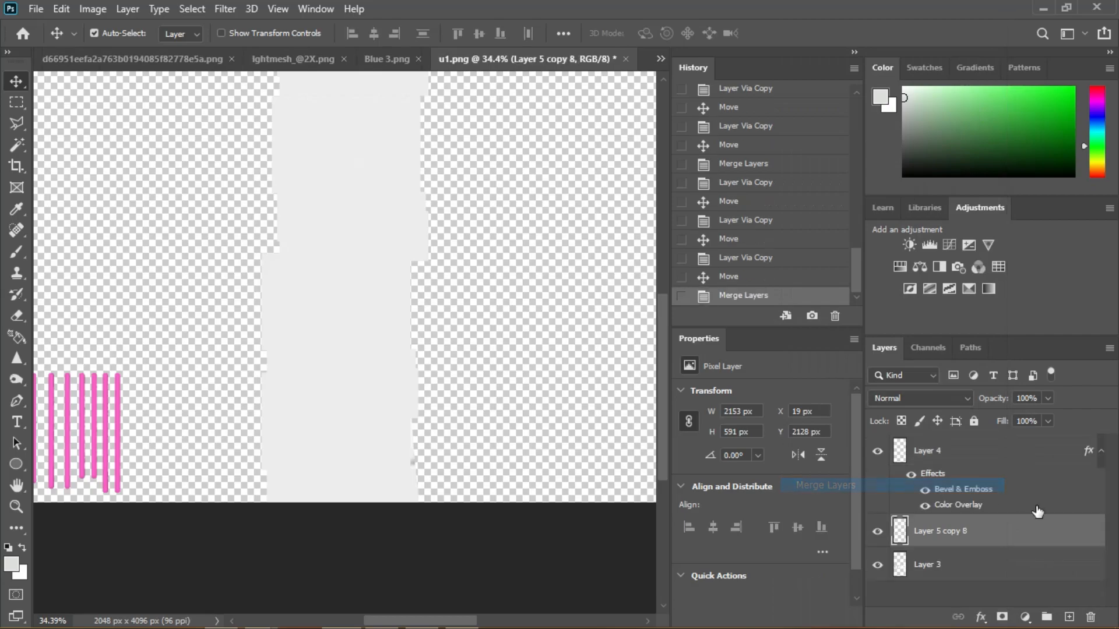
- Clip the merged mesh layer to Layer 3 and set its blend mode to Multiply
right_click(999, 533)
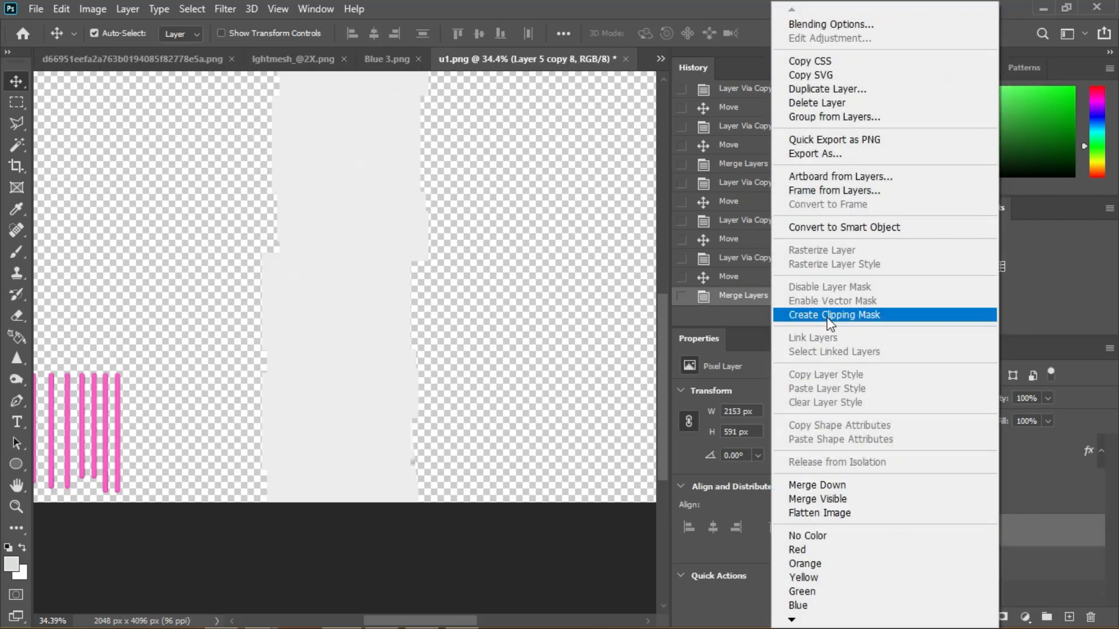
click(828, 317)
scroll(244, 350, up, 5)
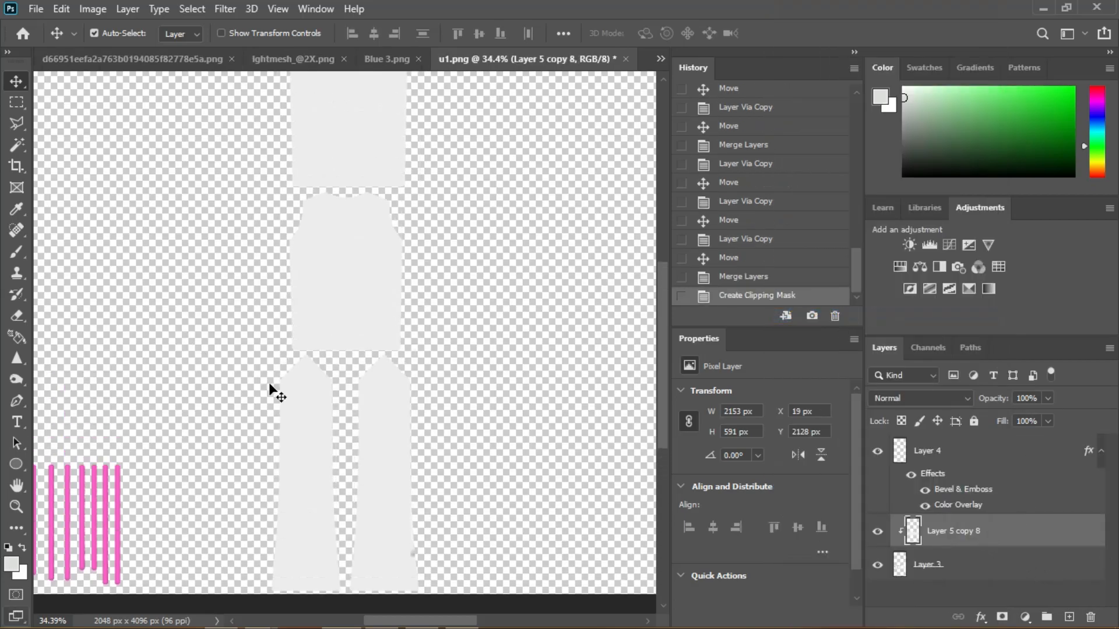
click(17, 507)
drag(299, 342, 435, 342)
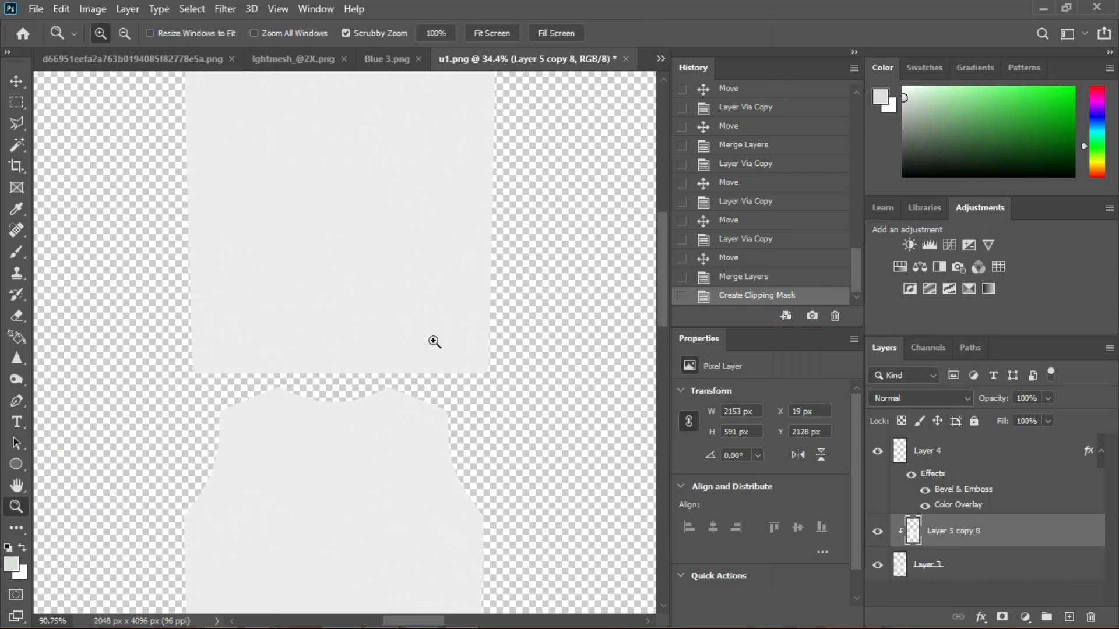
click(912, 401)
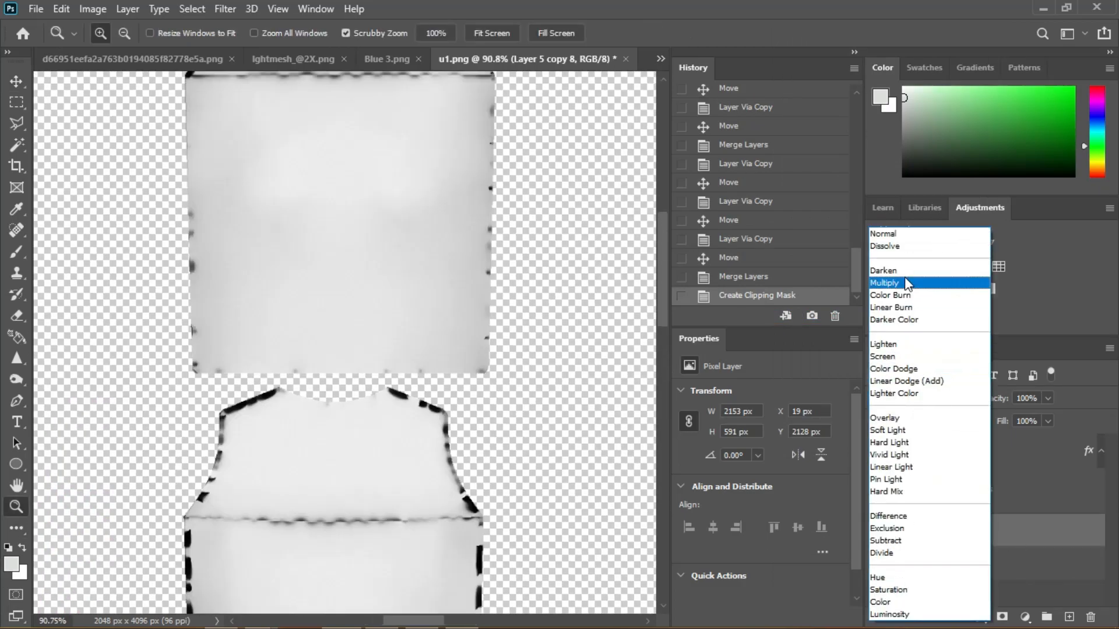
click(897, 283)
- Apply the Sharpen filter twice to the mesh layer and compare the two sharpening states in the history
drag(417, 292, 485, 294)
click(224, 9)
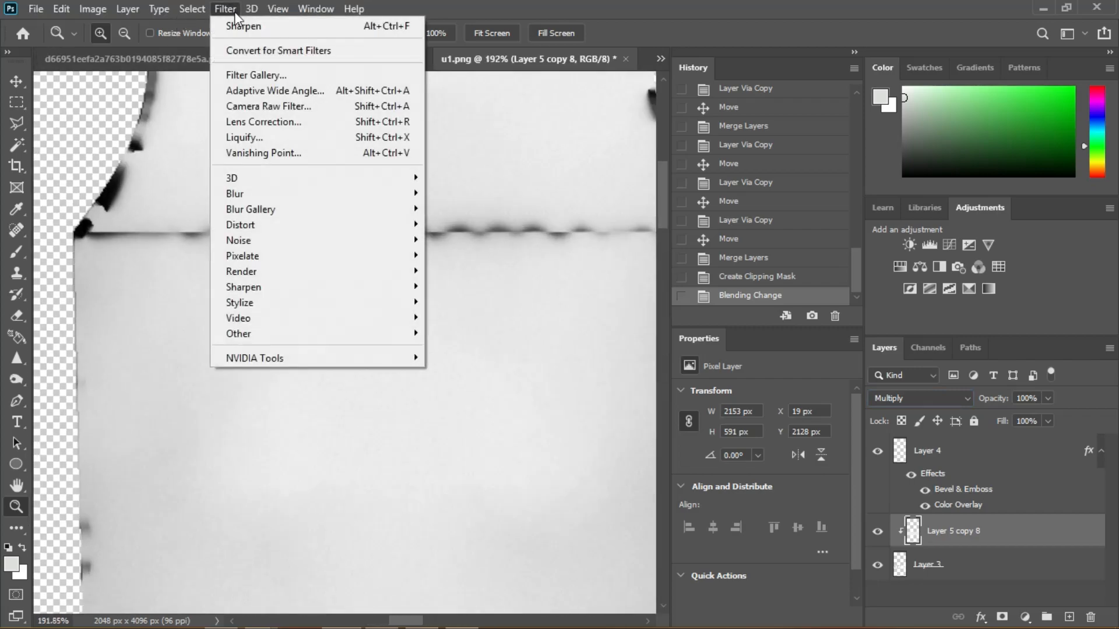
click(236, 23)
scroll(558, 313, up, 3)
drag(516, 223, 514, 450)
click(190, 8)
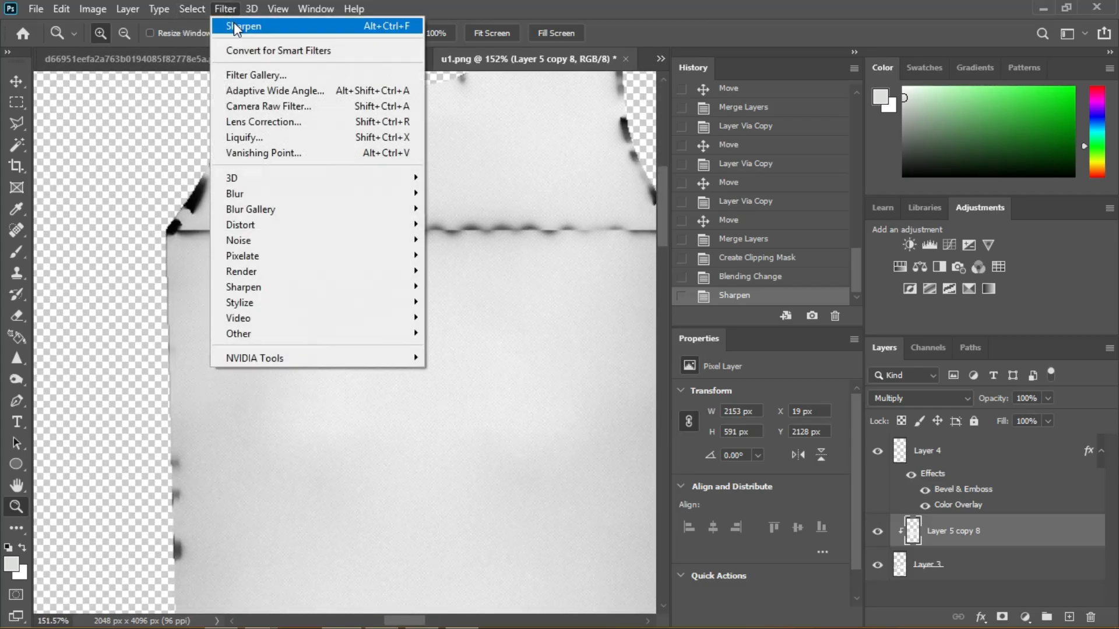
click(234, 25)
drag(369, 132, 471, 201)
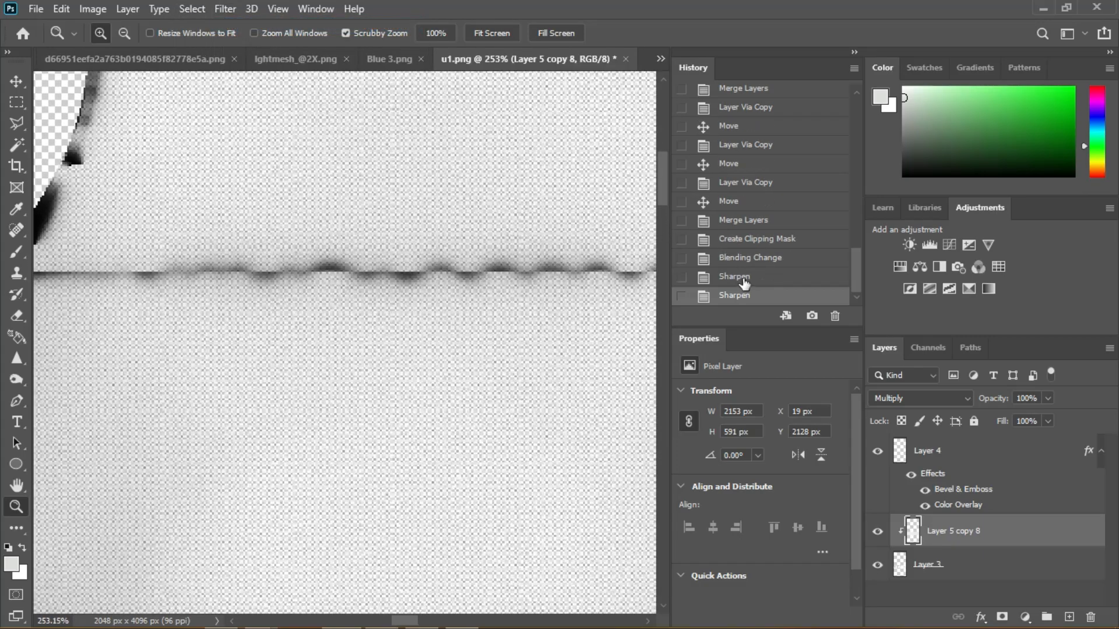
click(740, 277)
click(734, 296)
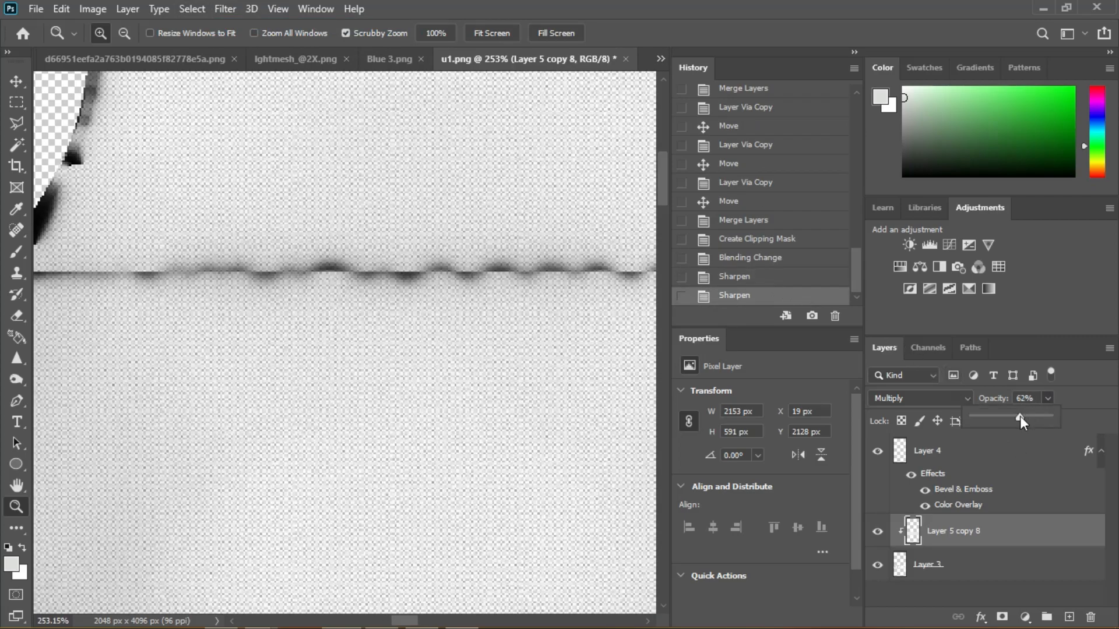
- Lower the opacity of the mesh layer to 63%
drag(1019, 416, 1017, 416)
drag(362, 382, 484, 429)
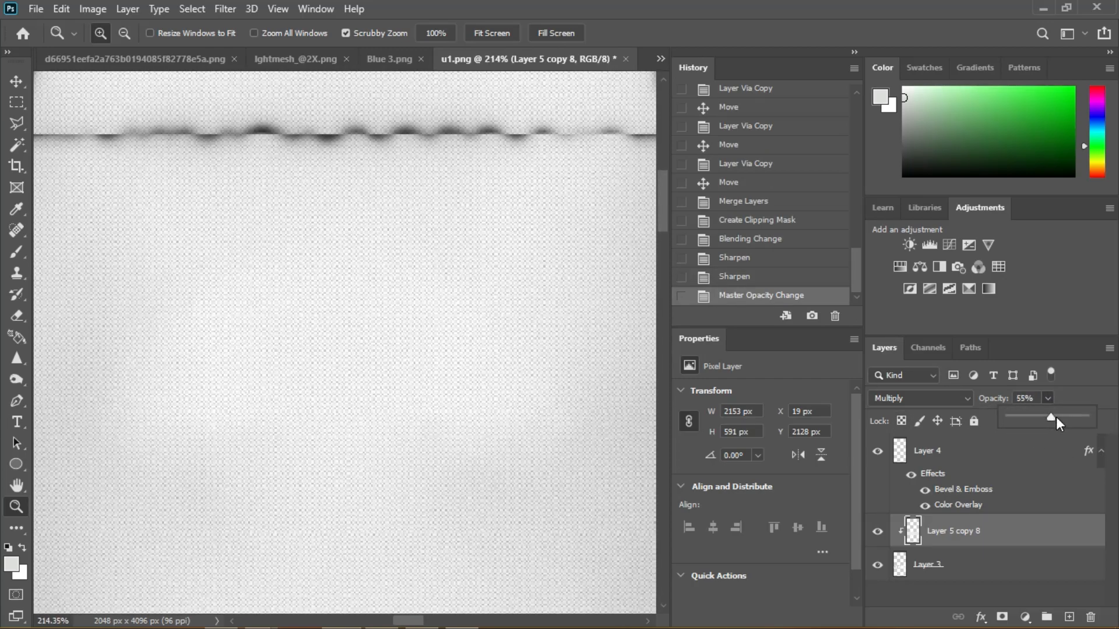
drag(262, 385, 103, 527)
scroll(466, 163, up, 2)
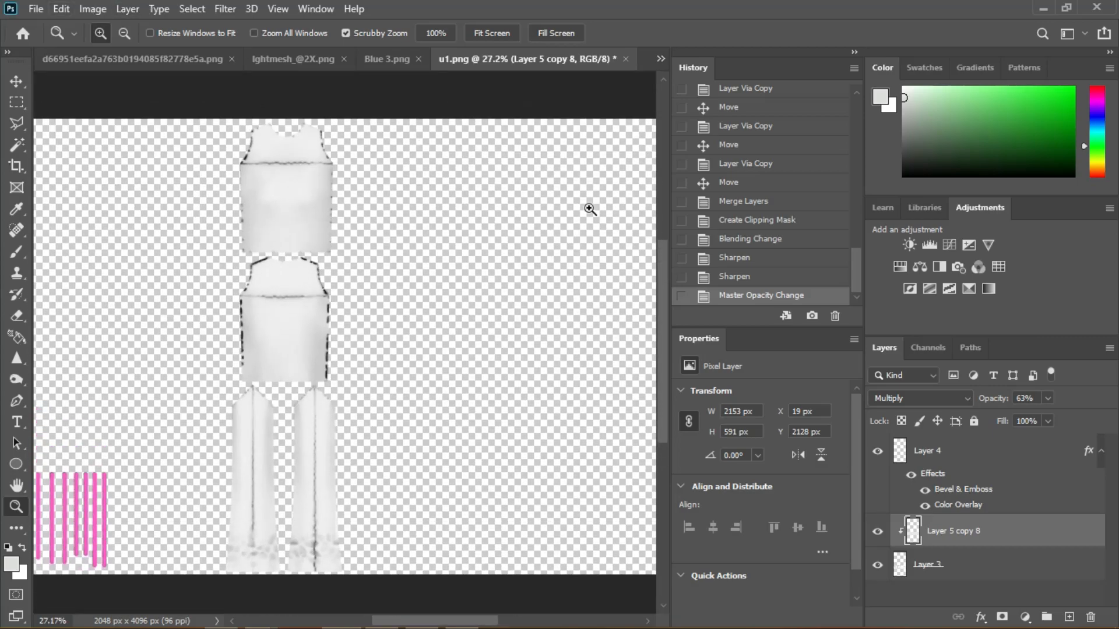
click(970, 565)
click(90, 9)
mouse_move(125, 54)
click(84, 3)
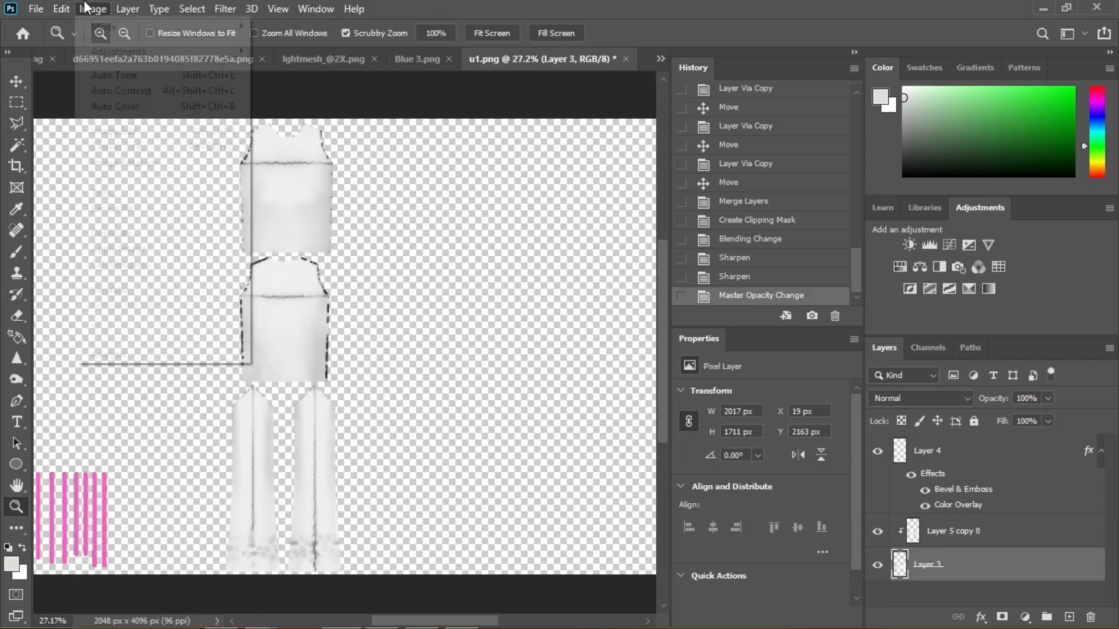
click(96, 10)
mouse_move(125, 49)
click(341, 49)
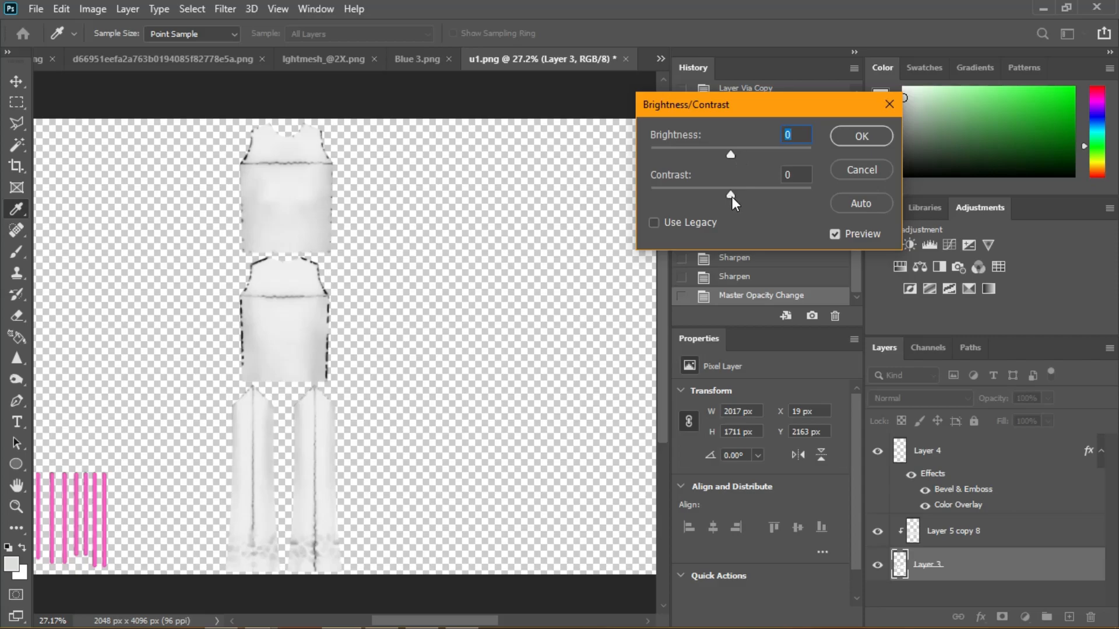
drag(782, 195, 616, 160)
mouse_move(731, 152)
mouse_down()
mouse_move(751, 151)
mouse_move(729, 159)
mouse_move(741, 159)
mouse_up()
click(845, 166)
key(z)
- Select the clipped mesh layer and apply a Brightness/Contrast adjustment that raises its contrast and brightness
drag(303, 193, 372, 227)
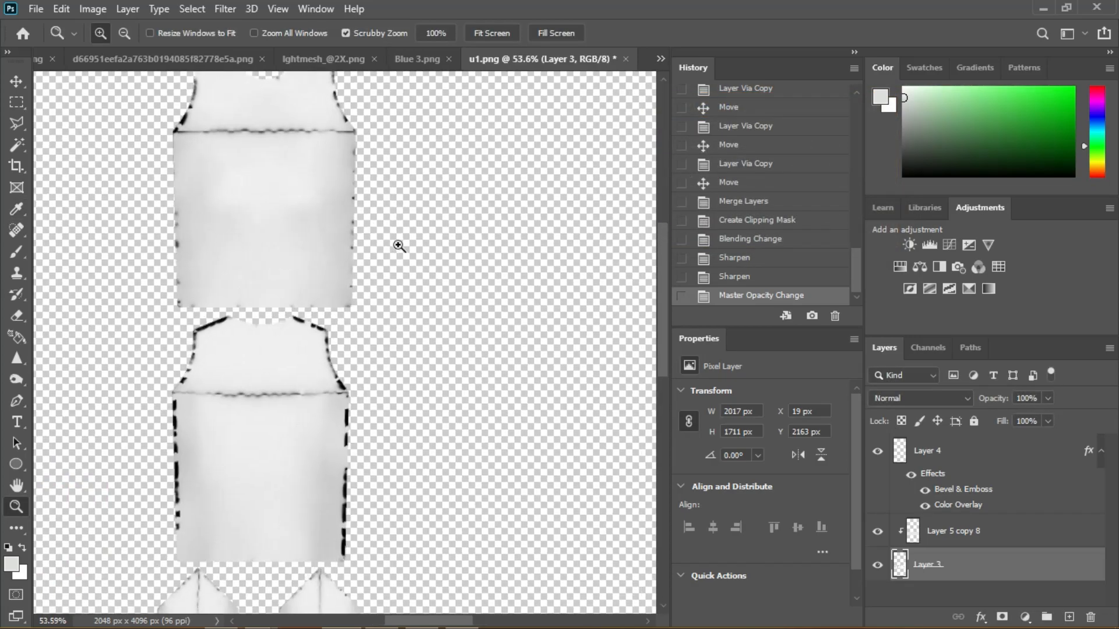
click(1014, 533)
click(291, 200)
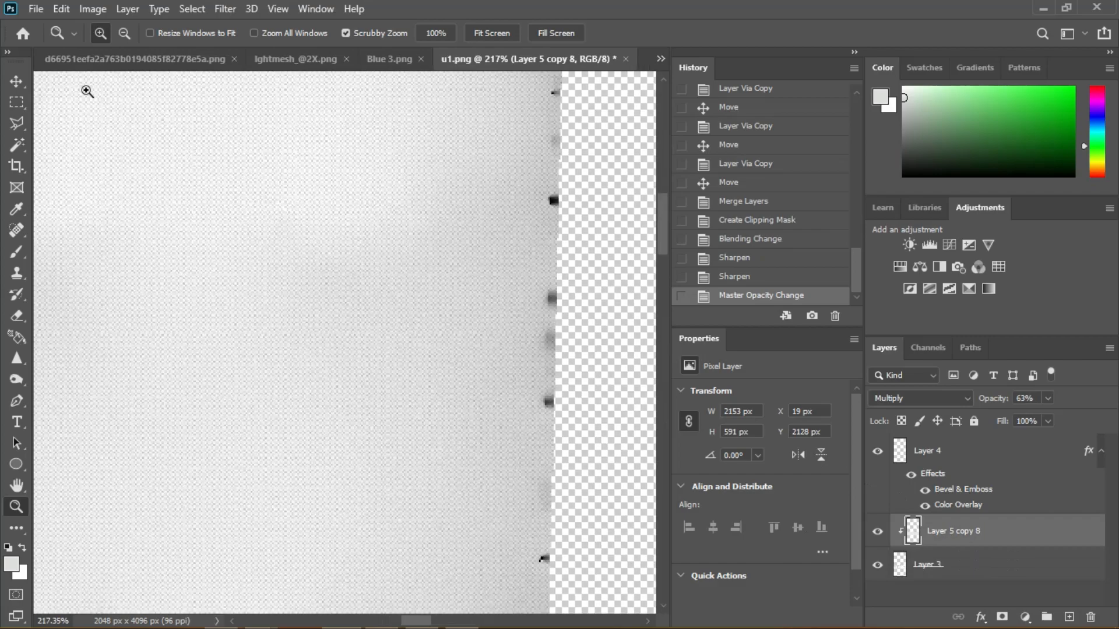
click(92, 9)
mouse_move(175, 47)
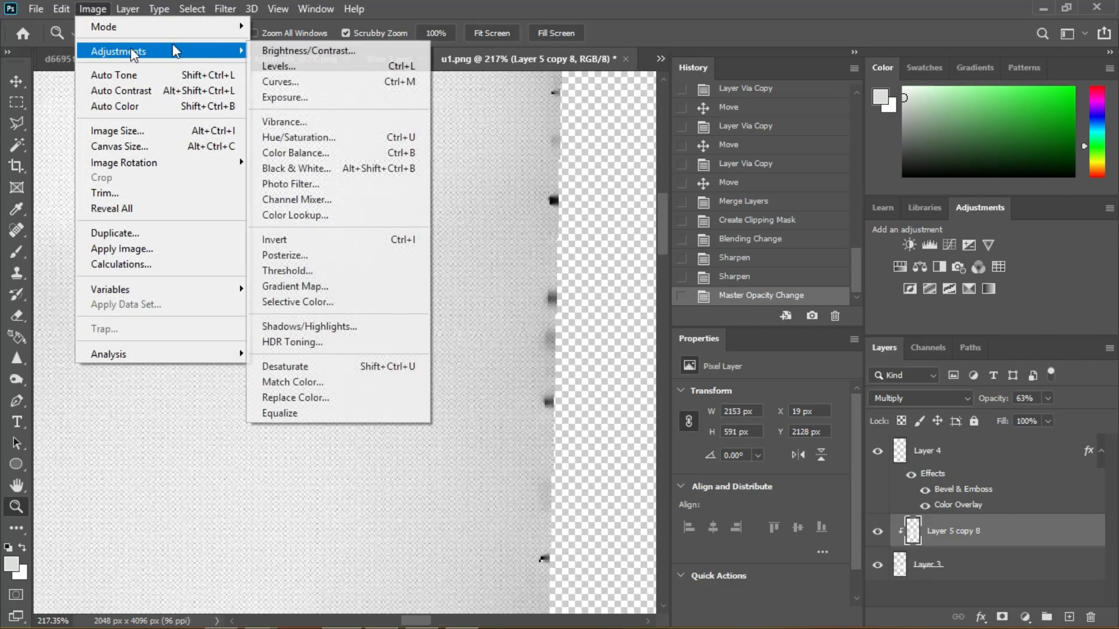
click(327, 48)
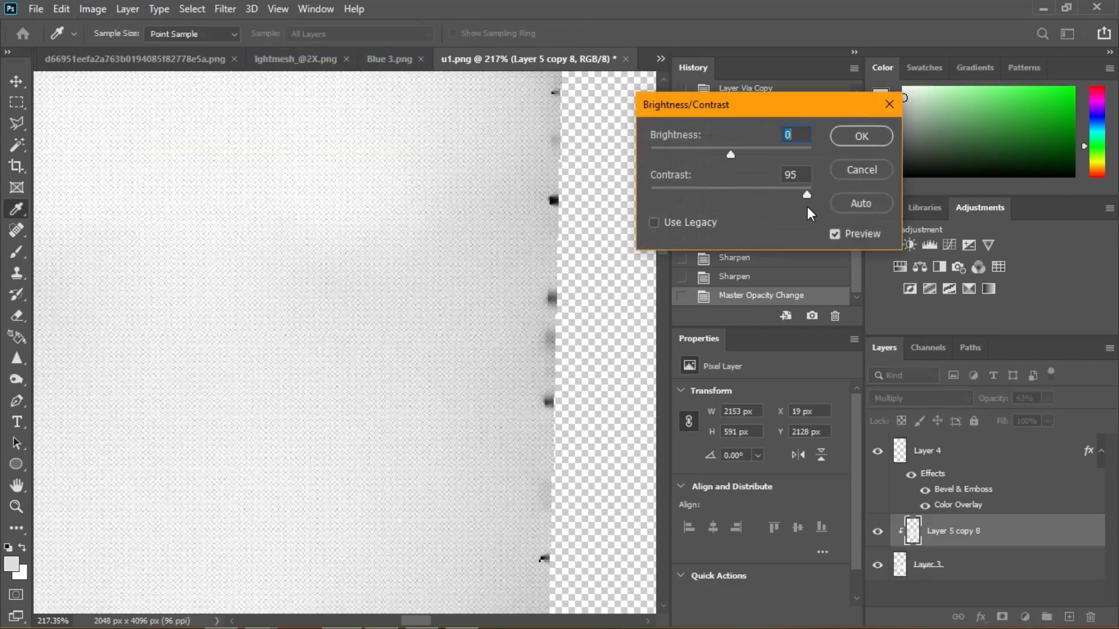
drag(737, 148, 754, 163)
key(Tab)
click(861, 136)
- Compare the mesh texture before and after the Brightness/Contrast adjustment using the history states
key(z)
drag(524, 360, 435, 360)
drag(495, 237, 562, 292)
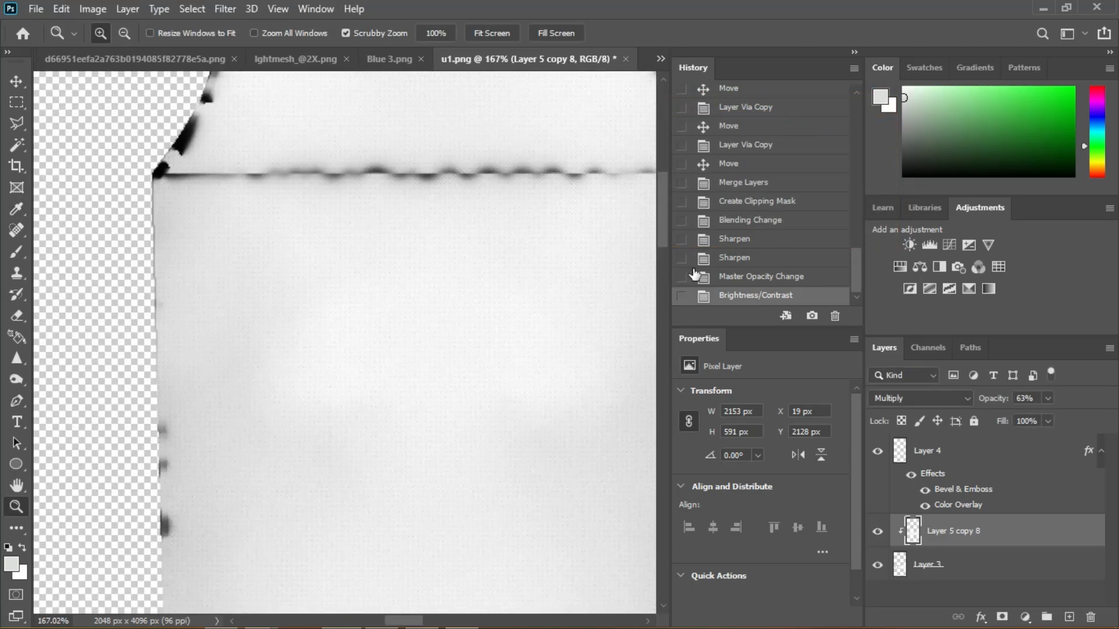
click(728, 277)
click(731, 257)
click(742, 295)
- Try sharpening the mesh layer once more, then revert to the Brightness/Contrast history state
drag(254, 246, 180, 209)
click(62, 8)
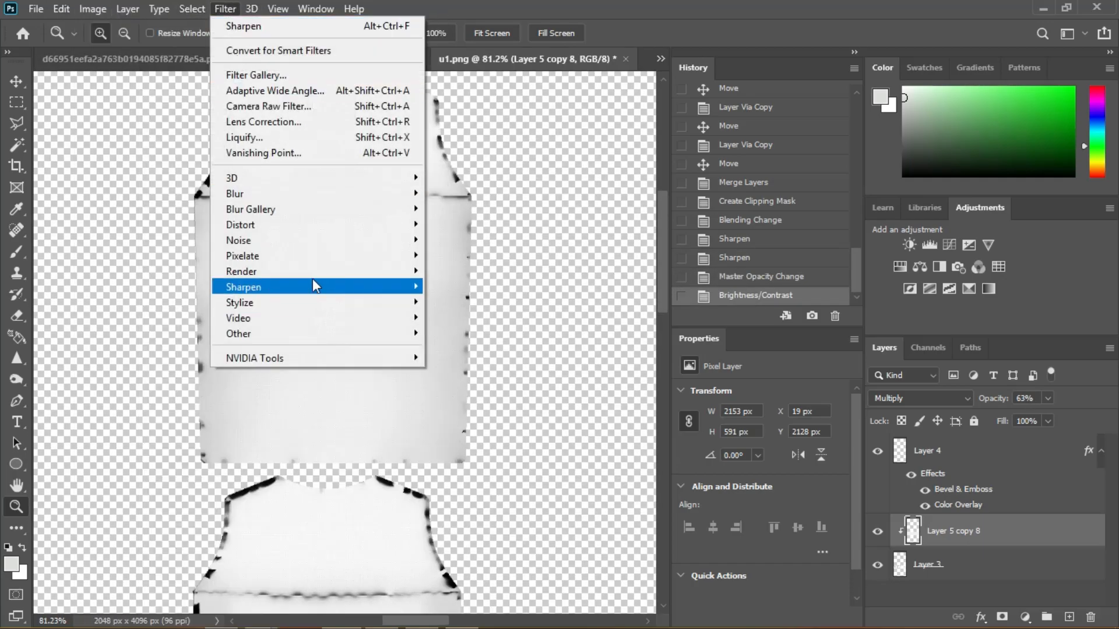
click(271, 28)
drag(379, 278, 501, 330)
click(768, 277)
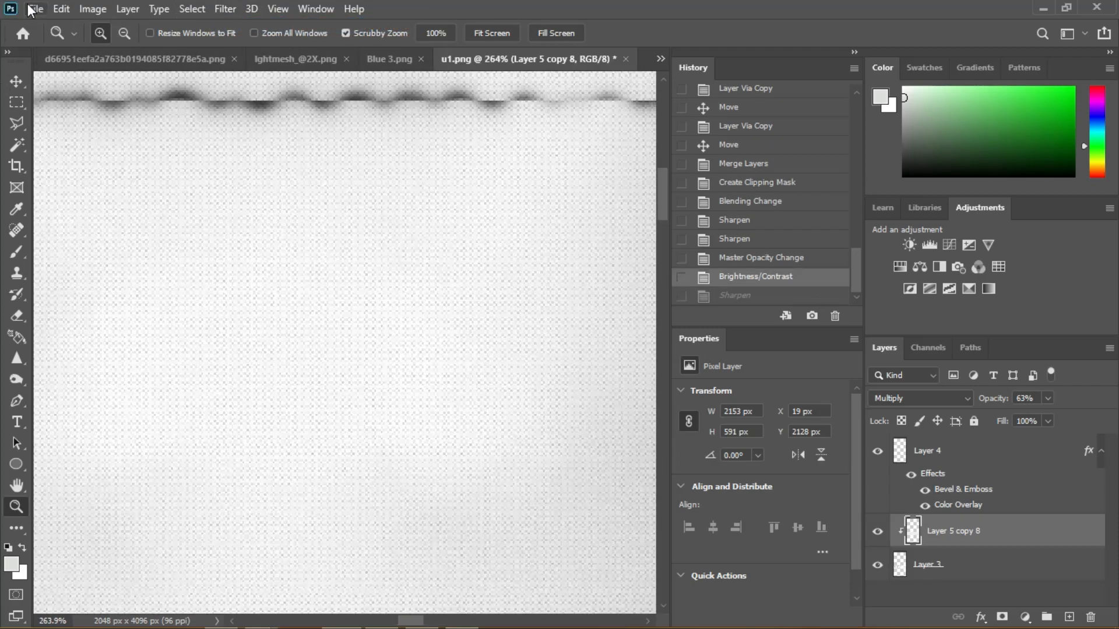
- Save a copy of the texture as a PNG named F1 in the MYAE TOP folder, using the large file size option
click(30, 9)
click(61, 205)
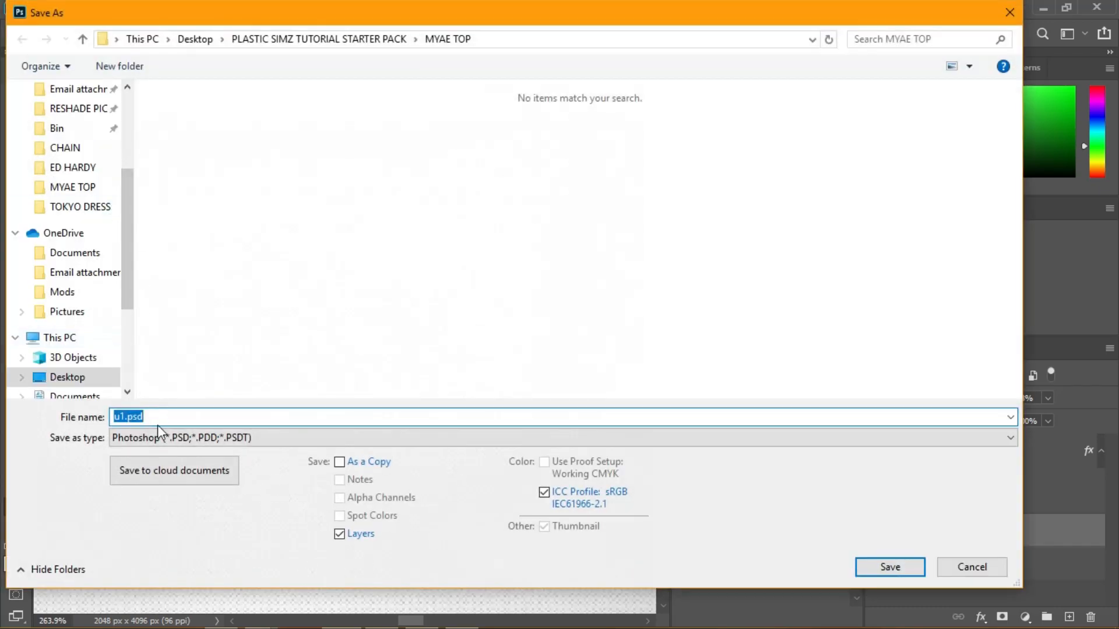
click(158, 437)
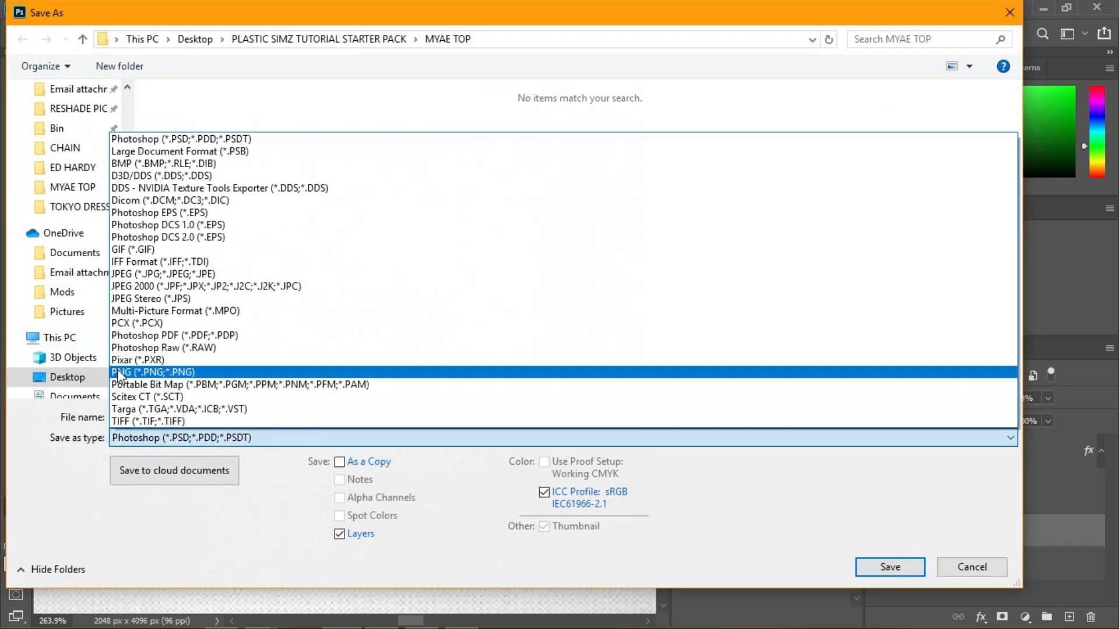
click(119, 373)
double_click(155, 417)
key(BackSpace)
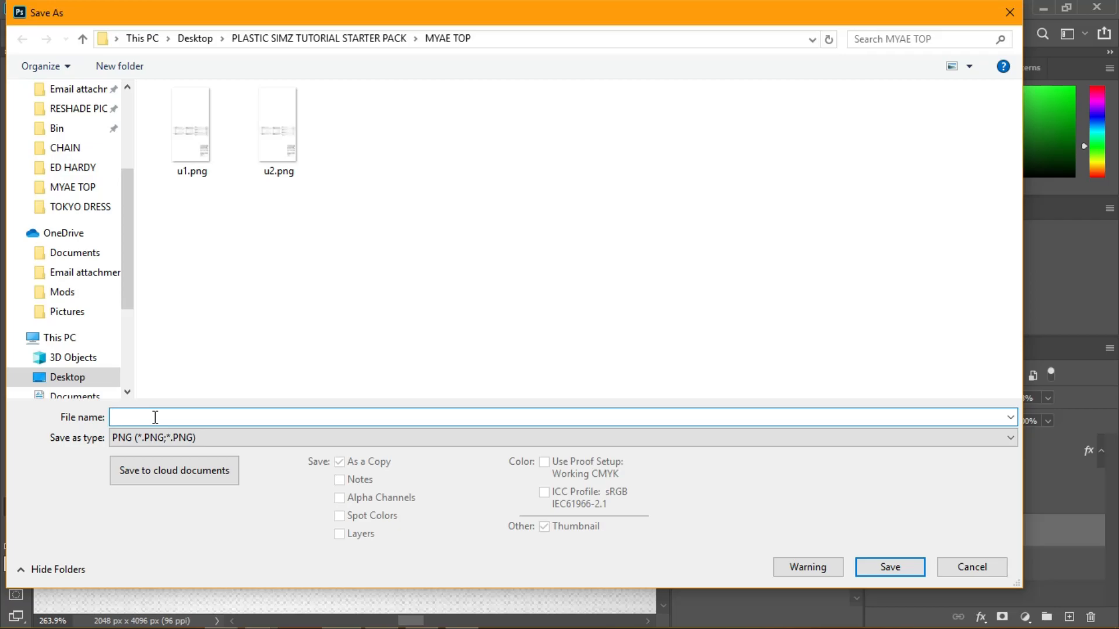
key(Return)
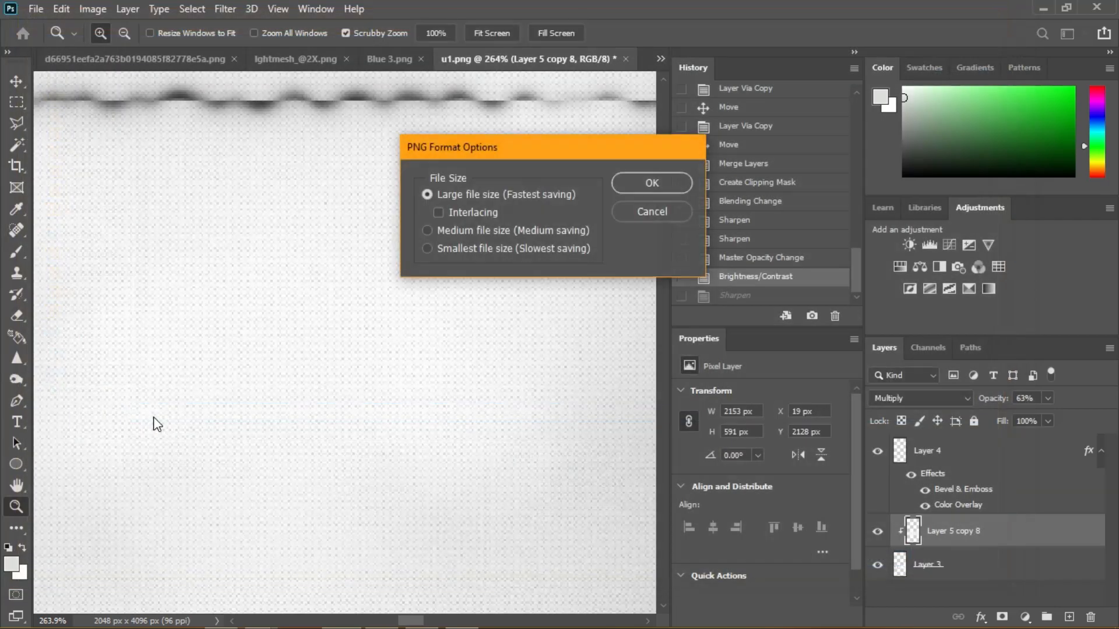
key(Return)
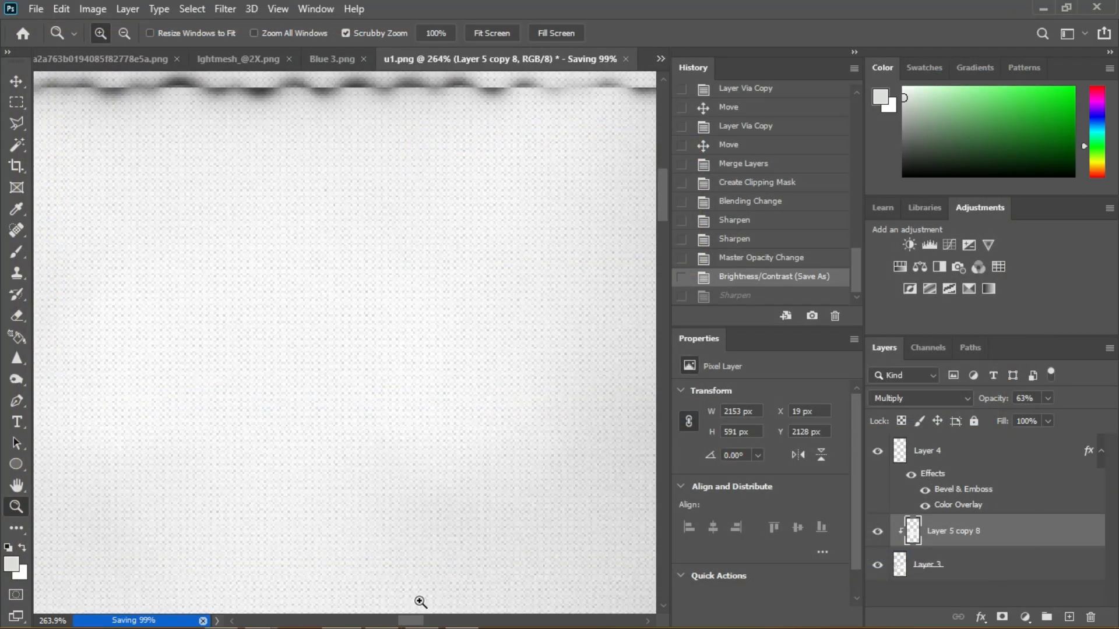
- Switch to Sims 4 Studio and import F1.png from the MYAE TOP folder as the diffuse texture
key(super)
click(379, 619)
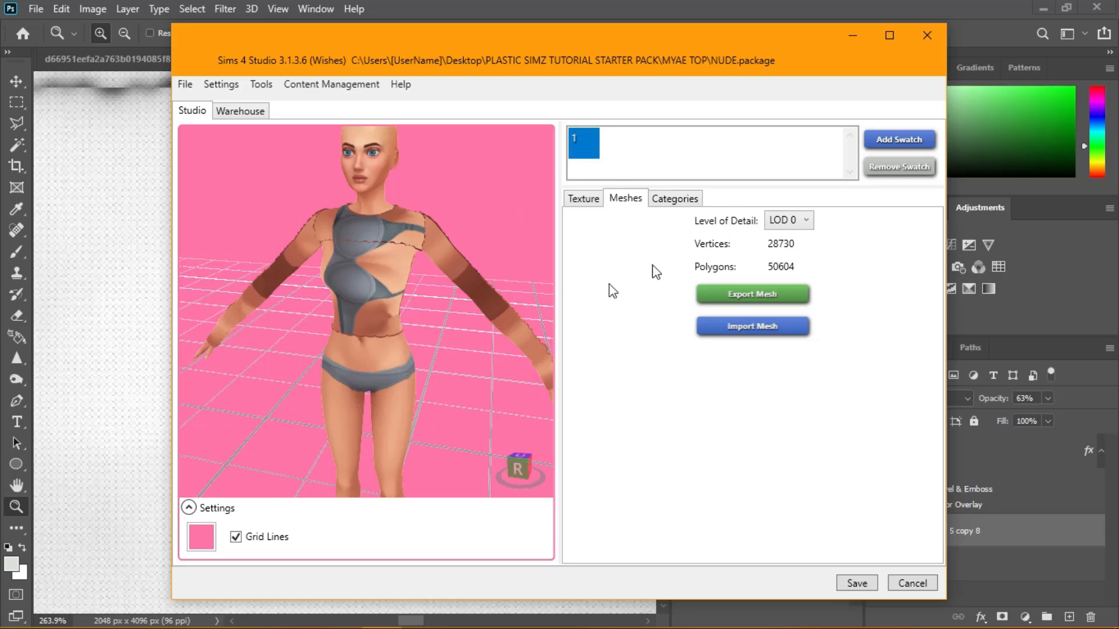
click(579, 199)
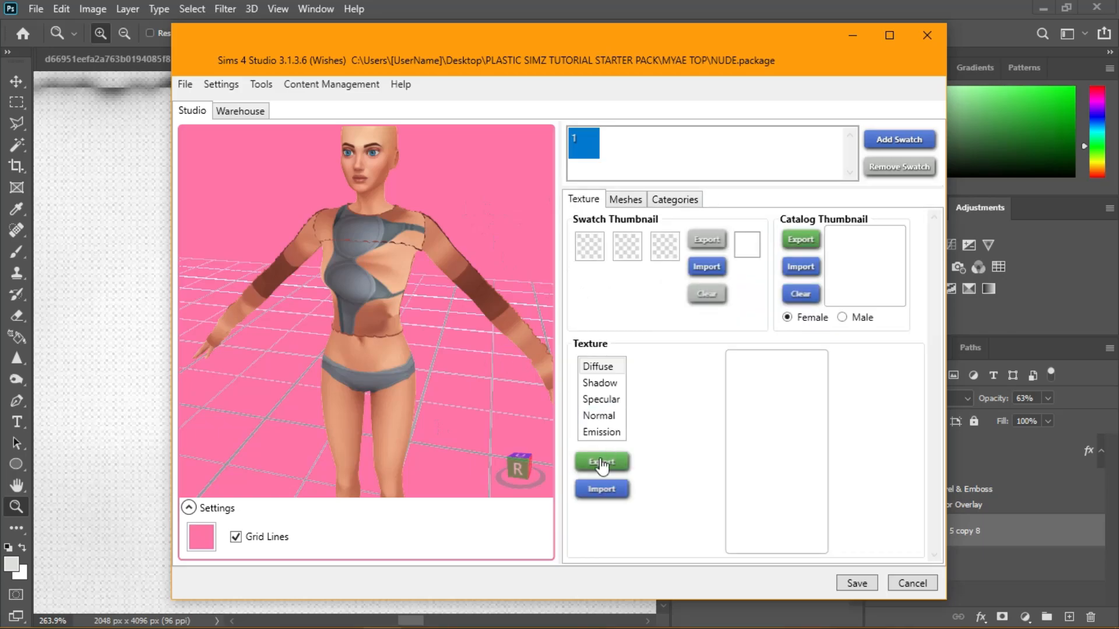
click(601, 490)
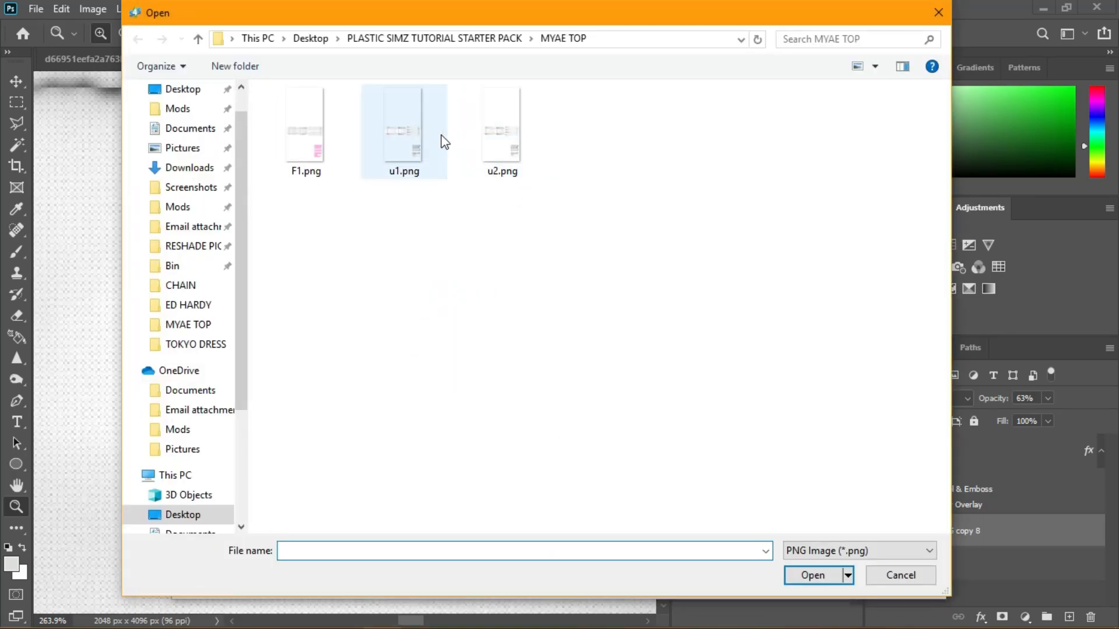
click(303, 157)
click(810, 574)
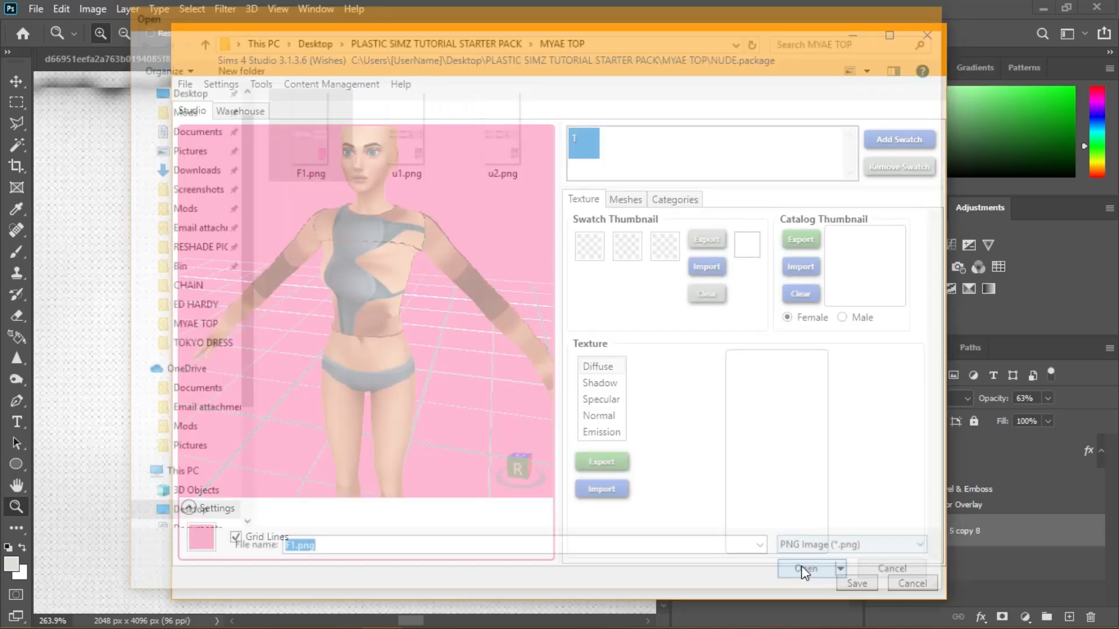
- Examine the imported texture and pink trim around the chest, shoulder and sleeve seams in the 3D preview
scroll(465, 208, up, 10)
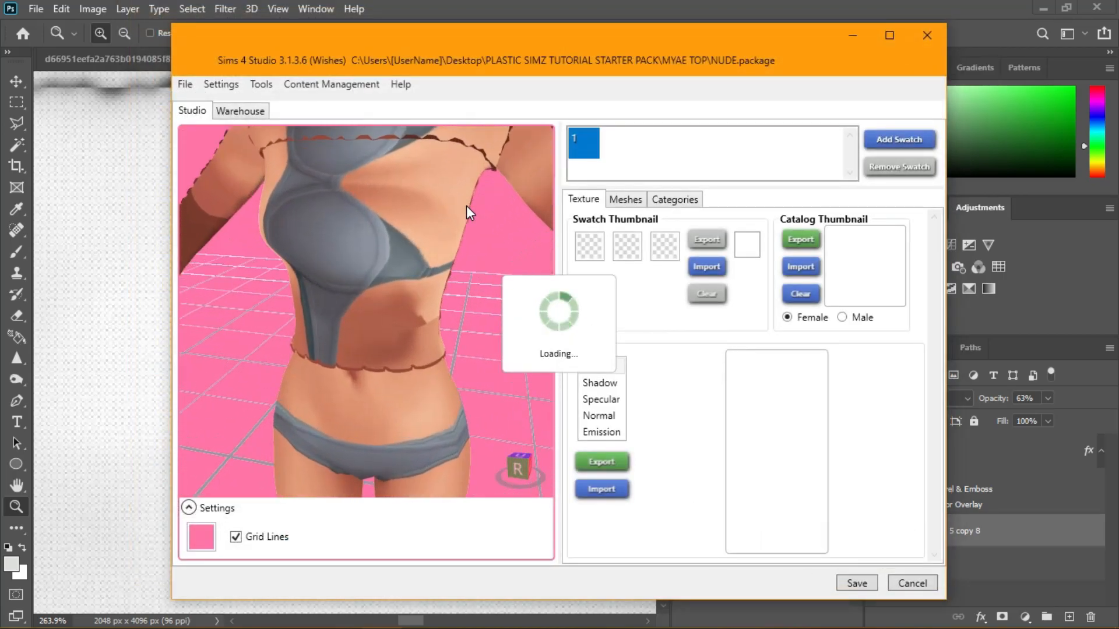
scroll(452, 221, up, 3)
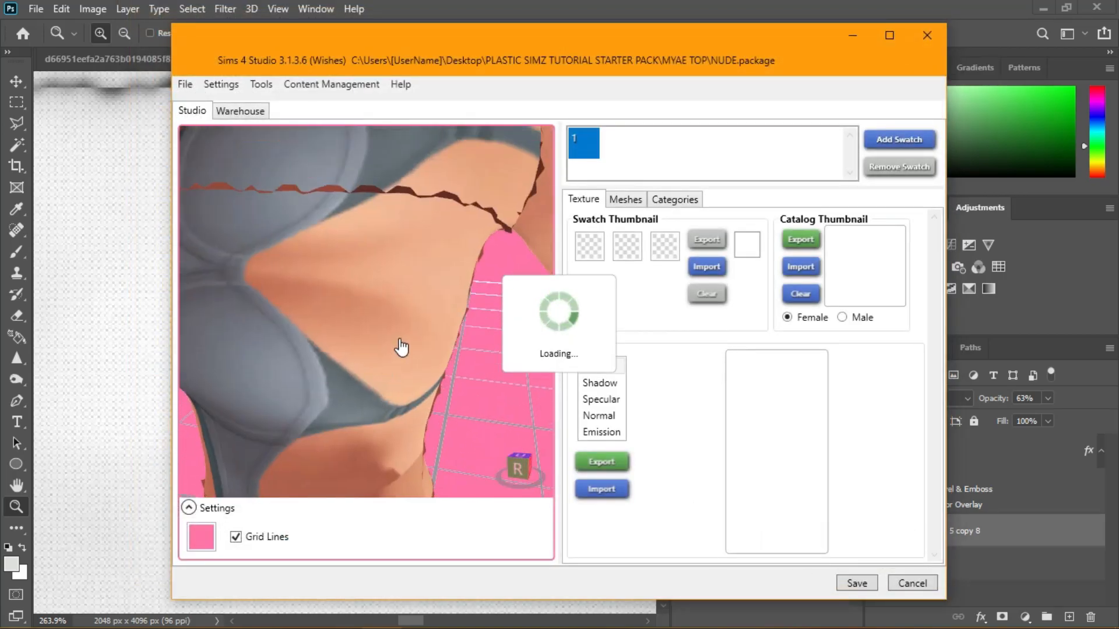
scroll(465, 263, down, 10)
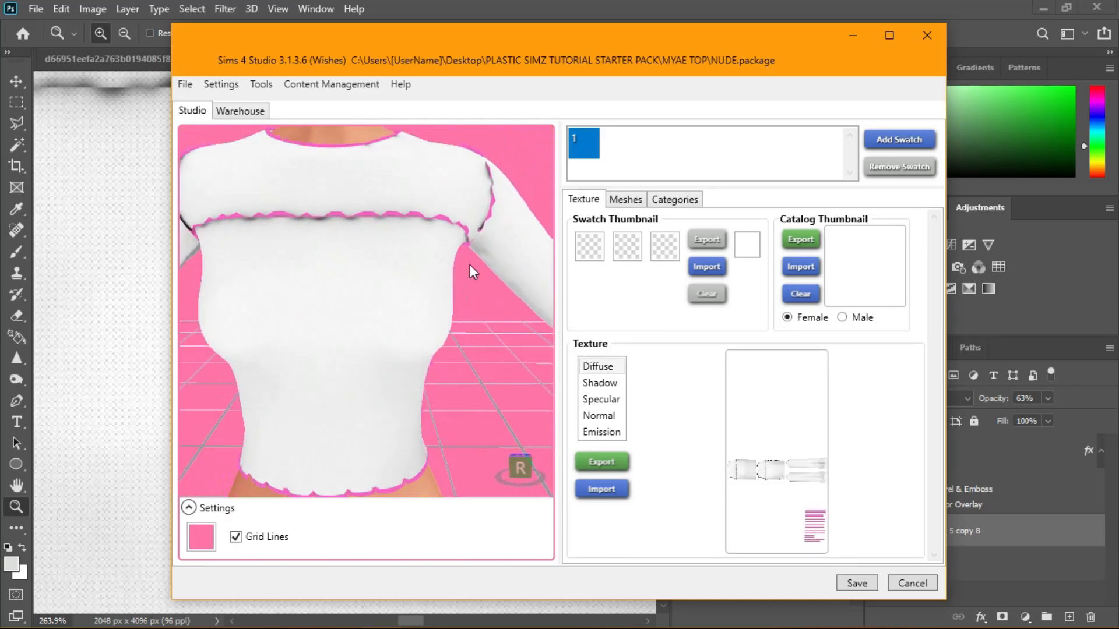
drag(392, 290, 492, 242)
drag(483, 191, 443, 267)
scroll(470, 211, up, 2)
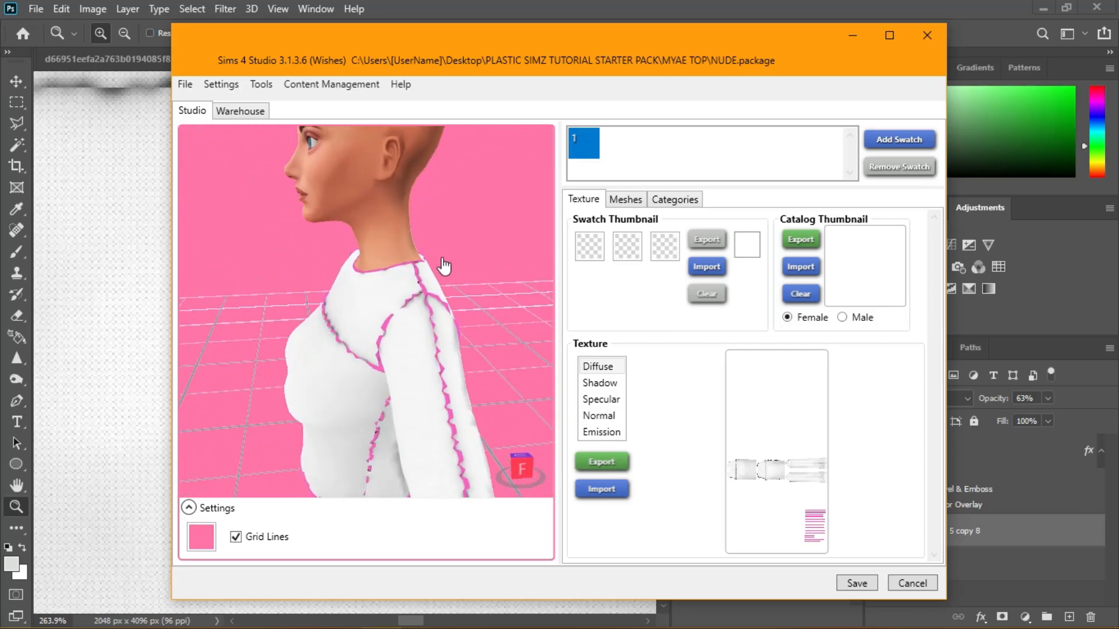
scroll(443, 268, up, 3)
drag(385, 353, 452, 320)
scroll(452, 320, down, 3)
drag(548, 309, 340, 303)
scroll(338, 295, up, 2)
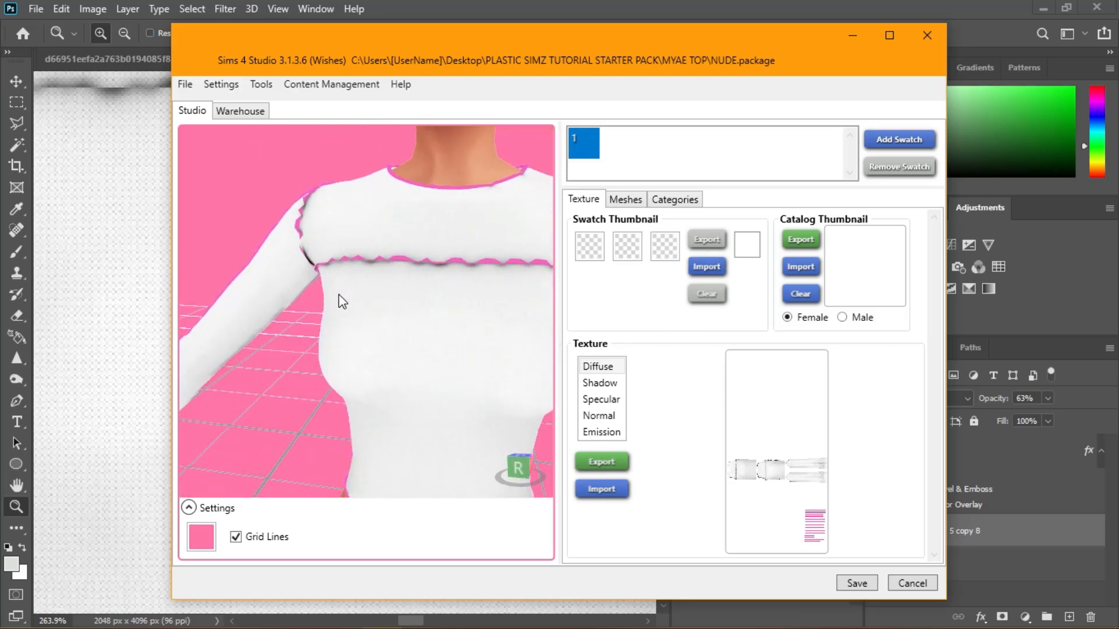
scroll(352, 208, up, 5)
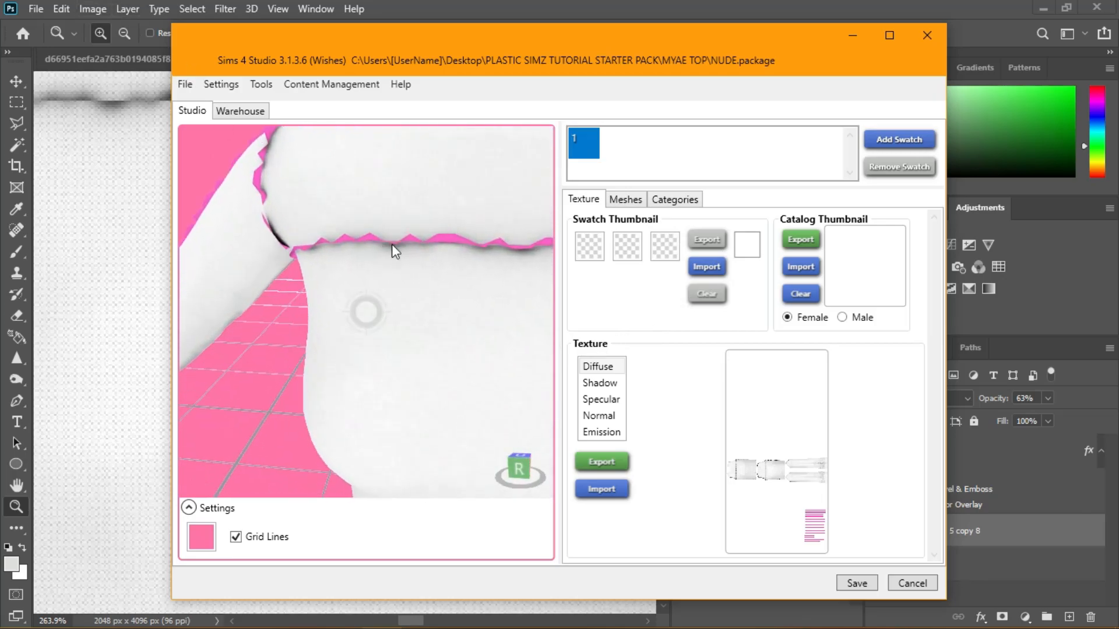
drag(395, 241, 357, 233)
scroll(343, 262, down, 6)
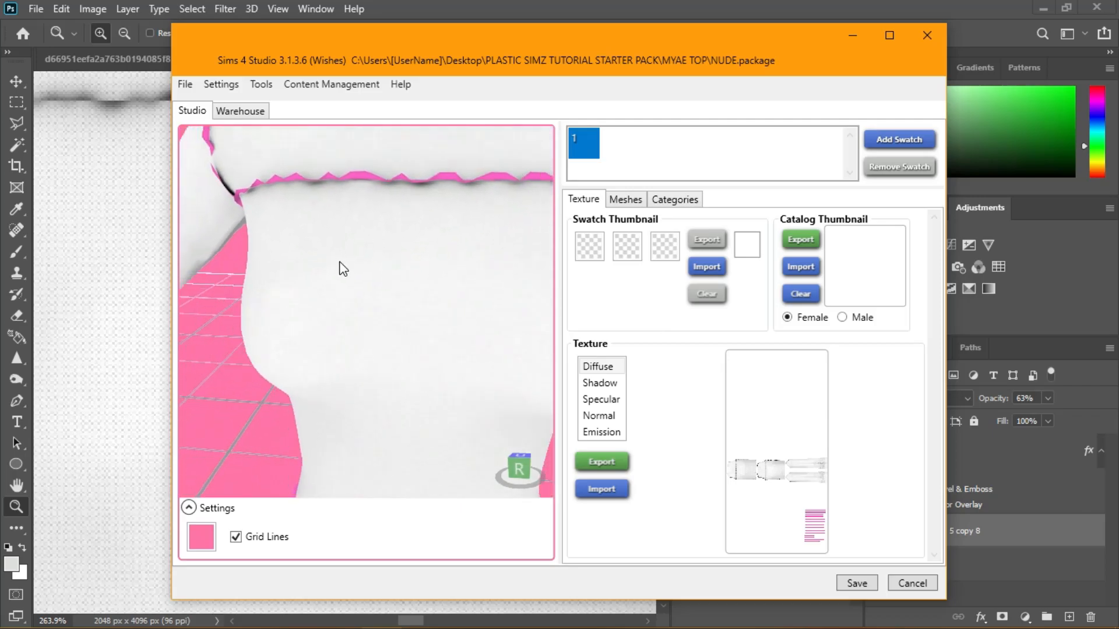
- Examine the side seam up close, and view the whole top from the side and front
drag(466, 246, 665, 345)
drag(345, 358, 287, 243)
scroll(344, 340, up, 8)
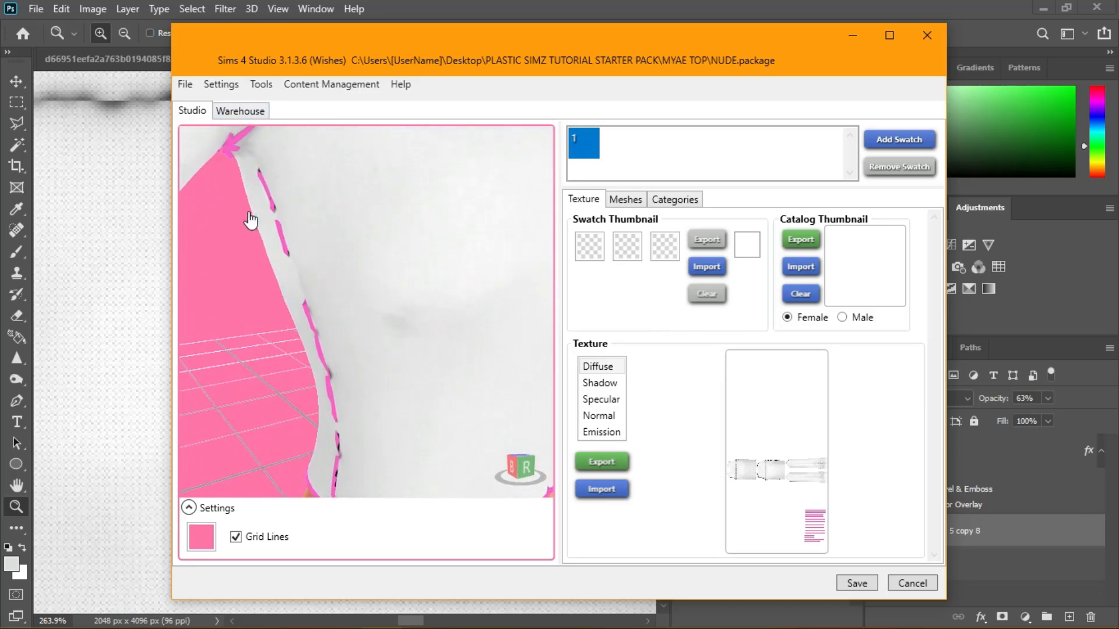
drag(248, 204, 264, 243)
scroll(264, 243, up, 1)
scroll(264, 243, down, 3)
scroll(455, 361, down, 10)
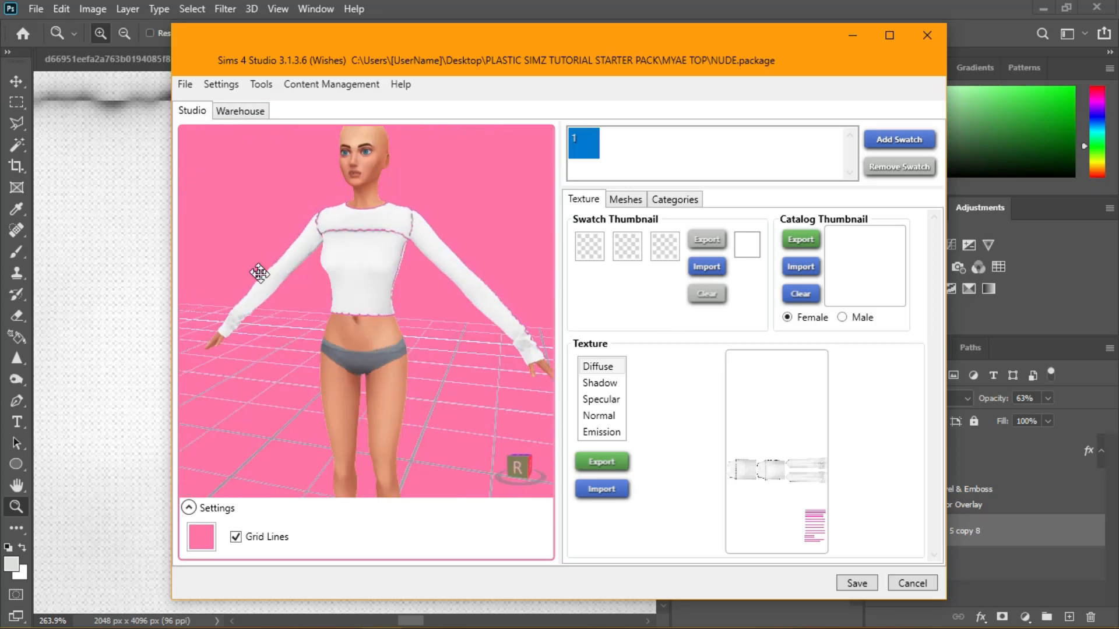
drag(259, 272, 772, 332)
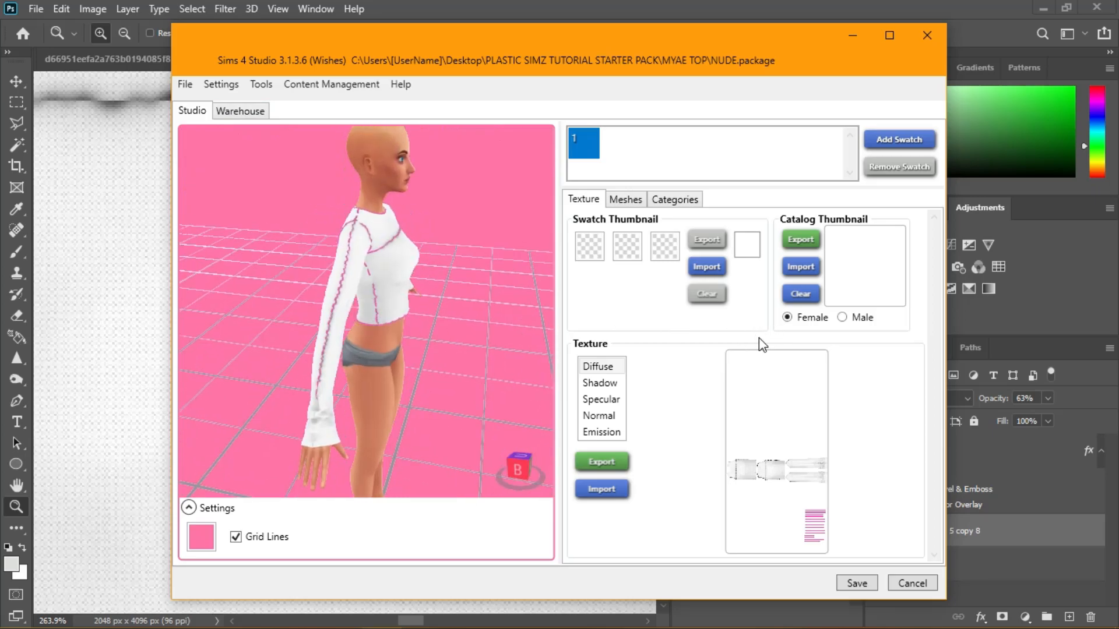
scroll(463, 320, up, 8)
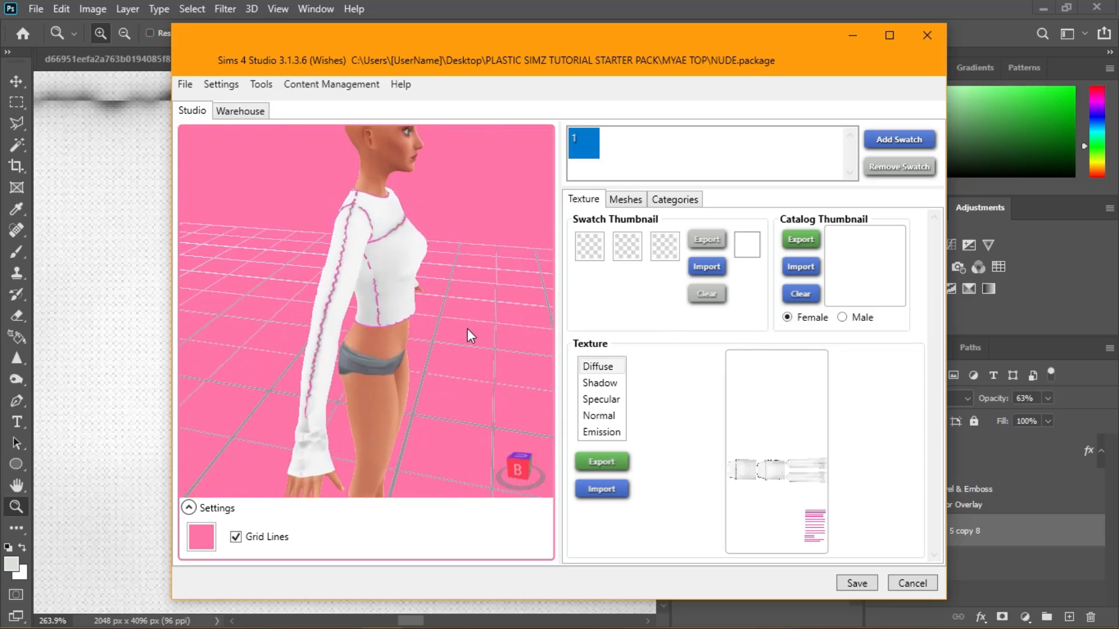
mouse_move(477, 304)
mouse_down()
mouse_move(312, 229)
mouse_move(205, 262)
mouse_move(412, 295)
mouse_move(397, 303)
mouse_move(466, 287)
mouse_up()
scroll(466, 287, down, 5)
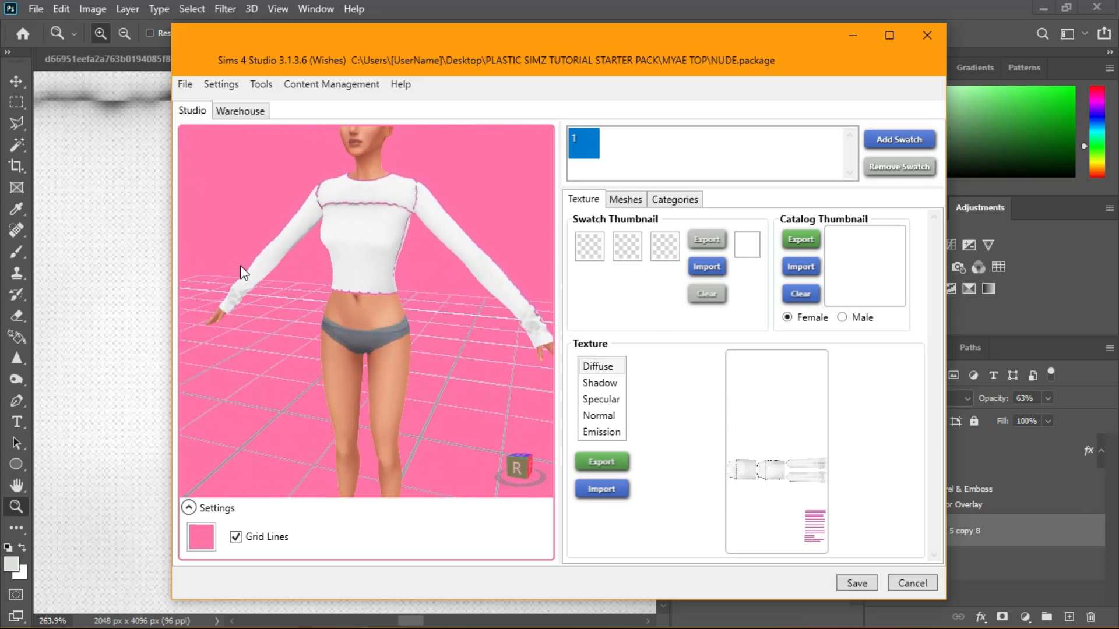
- Sample the pink trim near the armhole as the first swatch thumbnail color
scroll(328, 236, up, 5)
scroll(351, 297, up, 3)
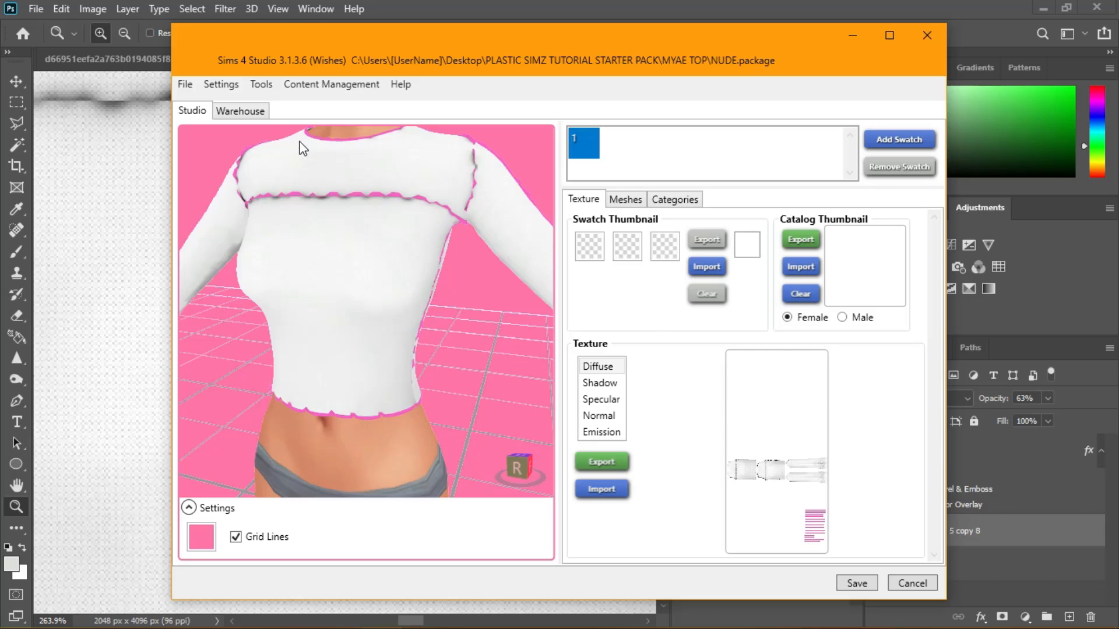
scroll(40, 337, up, 1)
middle_drag(424, 290, 326, 420)
scroll(390, 338, up, 3)
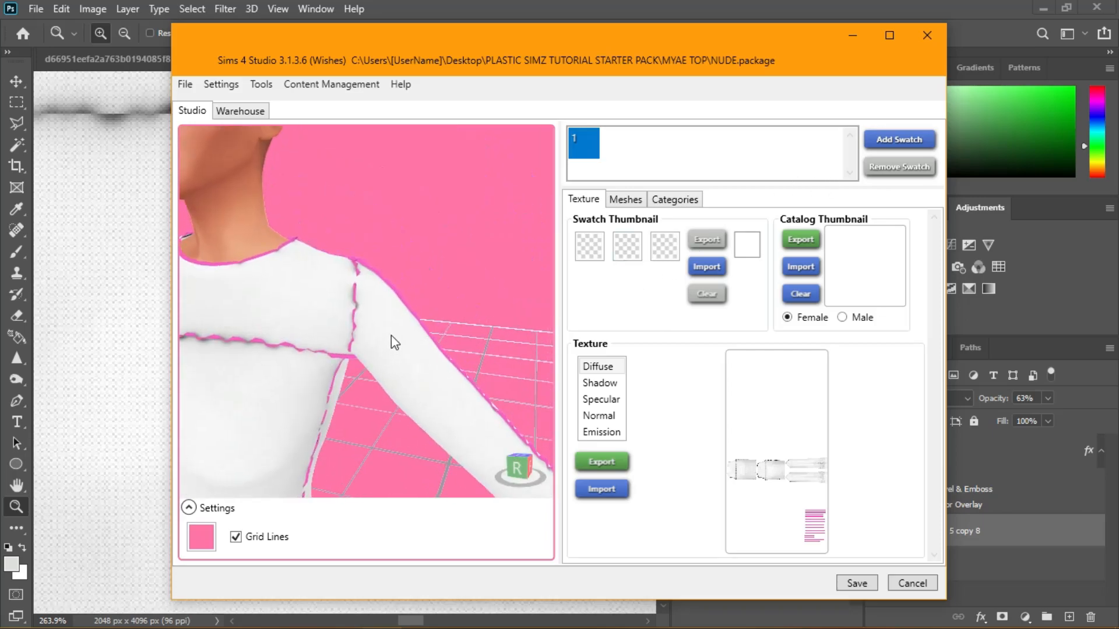
scroll(329, 297, up, 3)
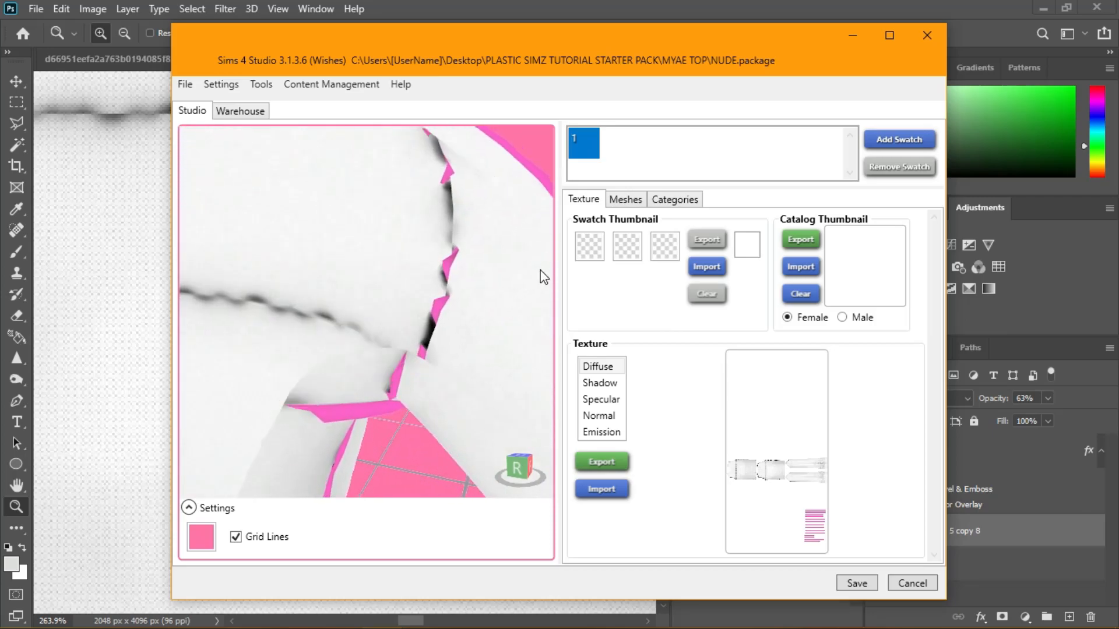
click(599, 246)
click(394, 374)
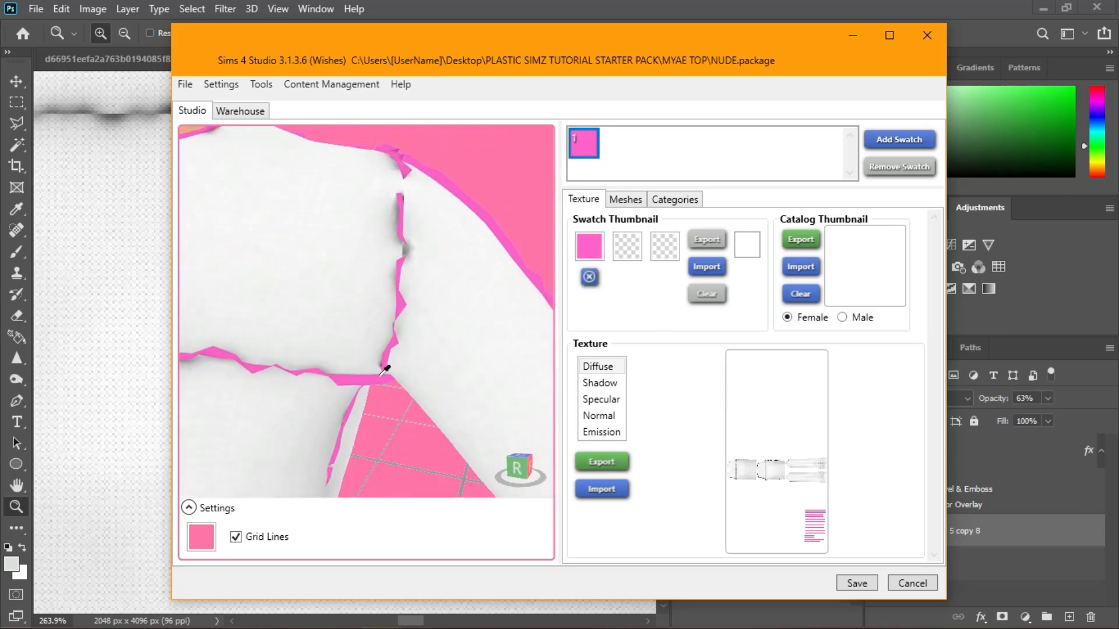
- Sample the off-white fabric on the top's chest as the second swatch thumbnail color
scroll(404, 335, down, 4)
middle_drag(357, 365, 553, 130)
scroll(408, 310, down, 3)
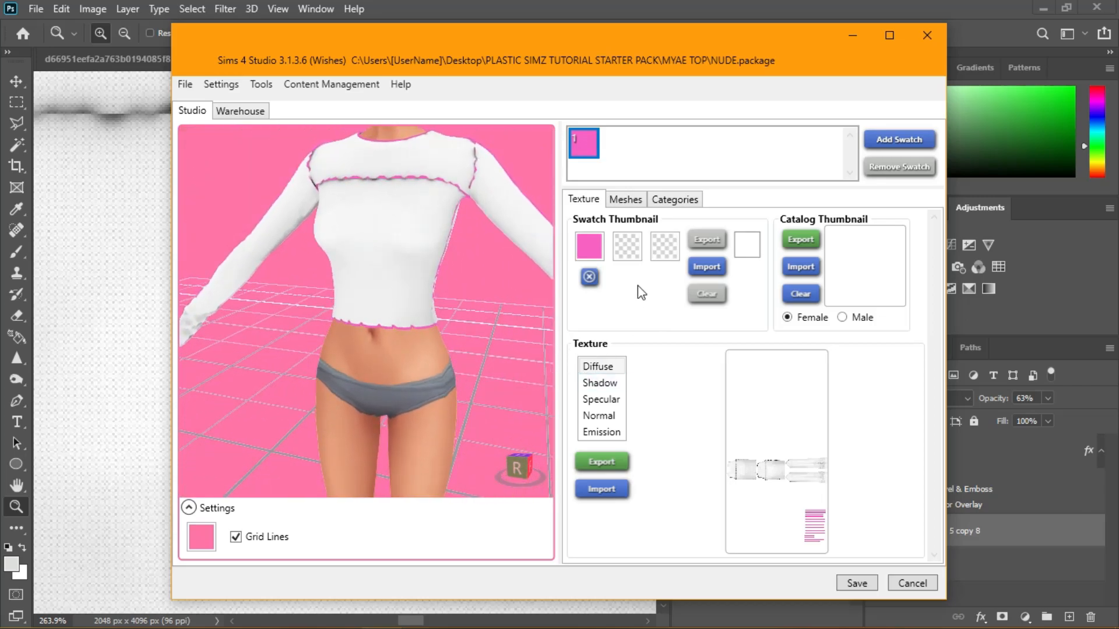
click(627, 246)
click(453, 236)
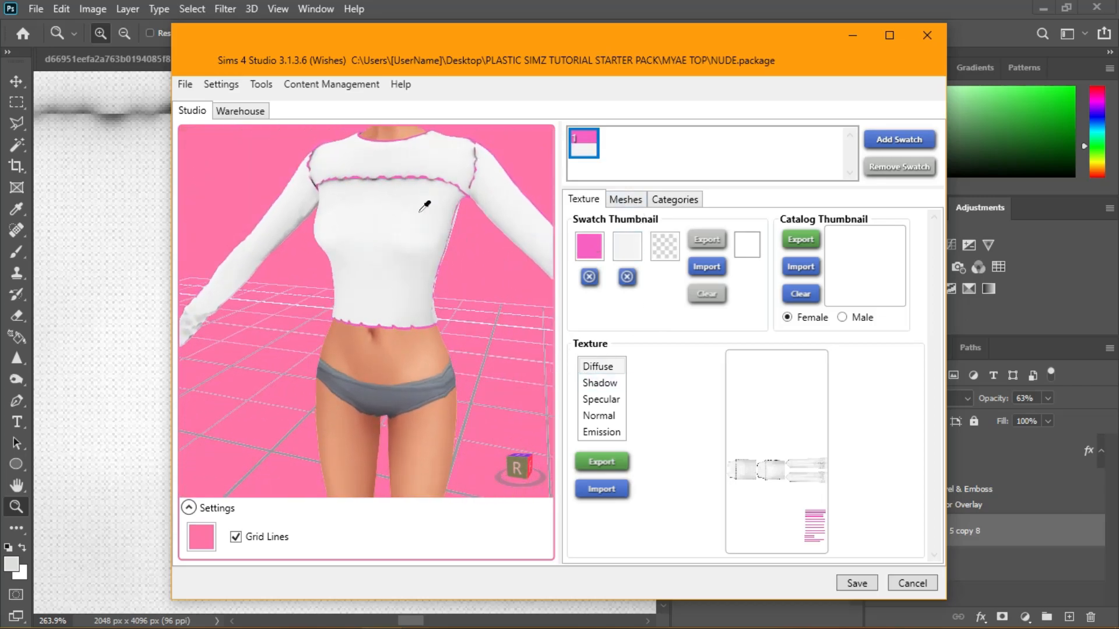
click(627, 246)
click(401, 223)
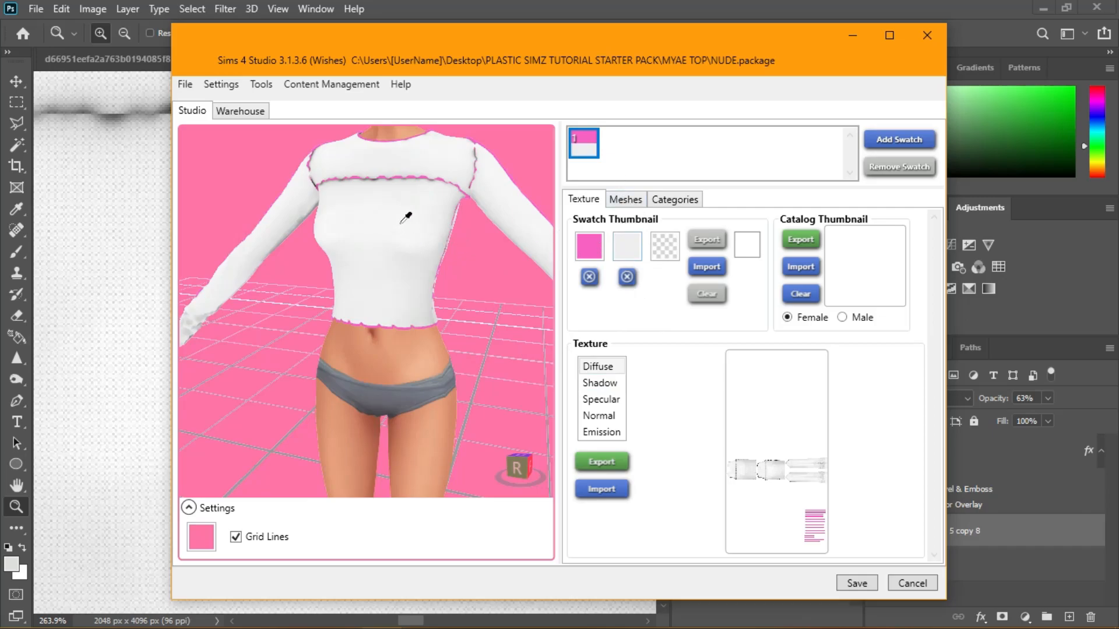
- Look through the Shadow, Specular and Normal texture maps, and return to the Diffuse map
click(624, 201)
click(583, 199)
click(600, 383)
click(601, 399)
click(605, 416)
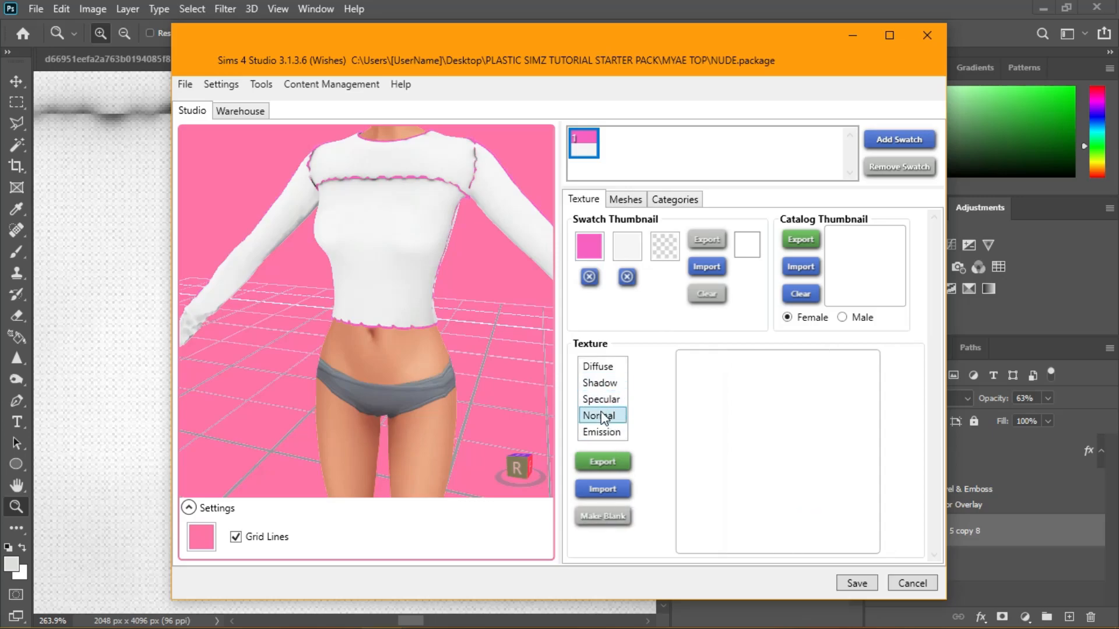
click(609, 382)
click(596, 367)
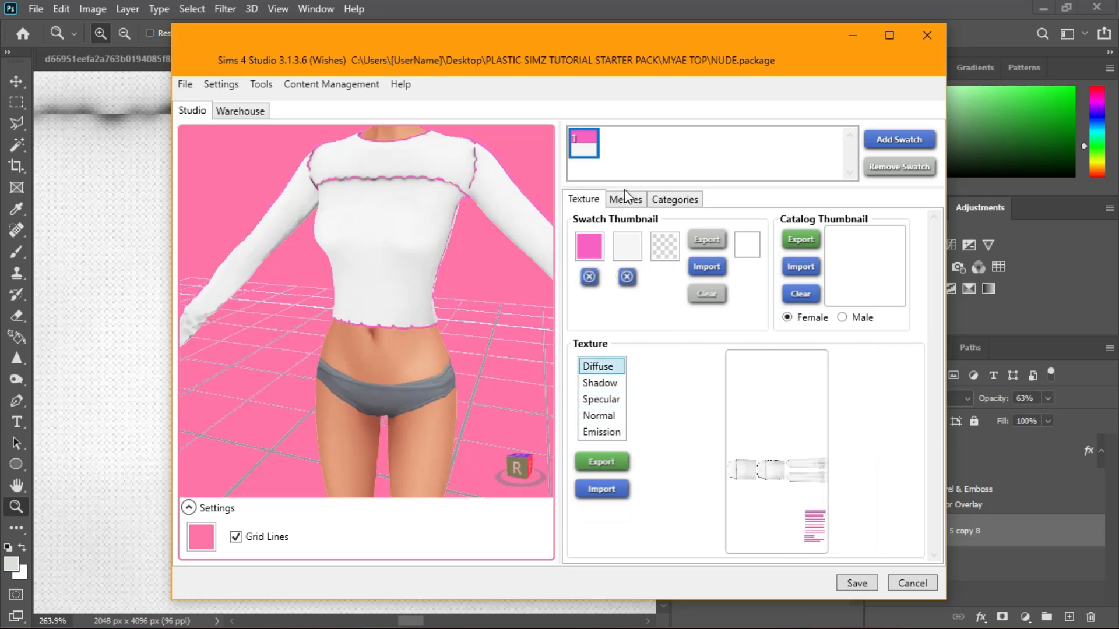
- Mark the top as age appropriate for Teen and Young Adult in its categories
click(625, 199)
click(693, 201)
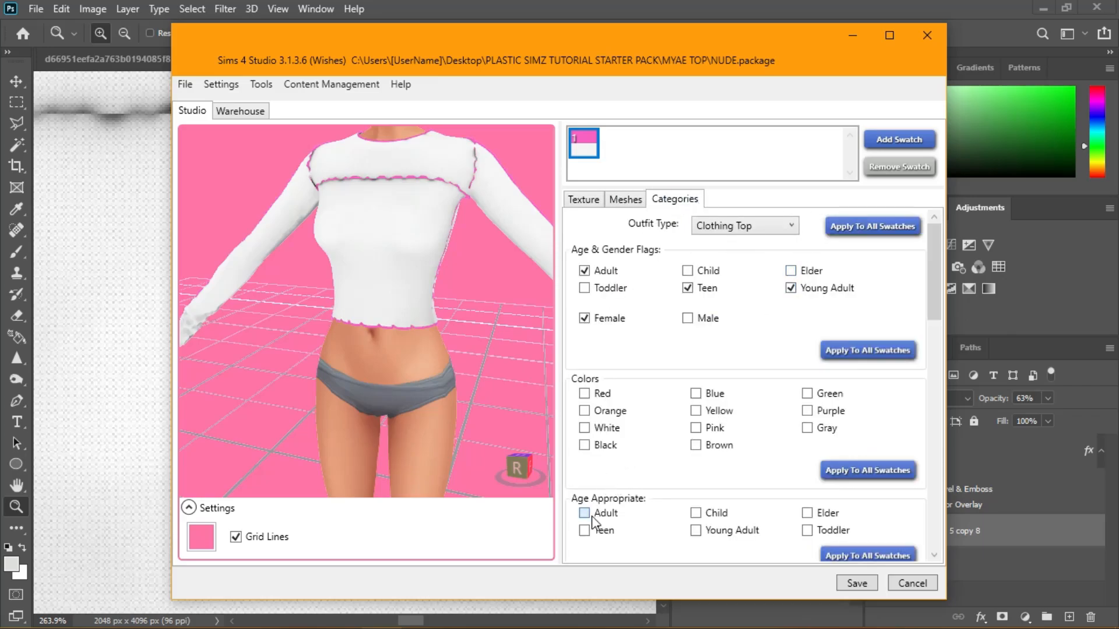
click(588, 533)
scroll(672, 418, down, 5)
- Enable the outfit types Athletic, Everyday, Retail Uniform, Cold Weather, Formal, Career, Party and Hot Weather
click(608, 438)
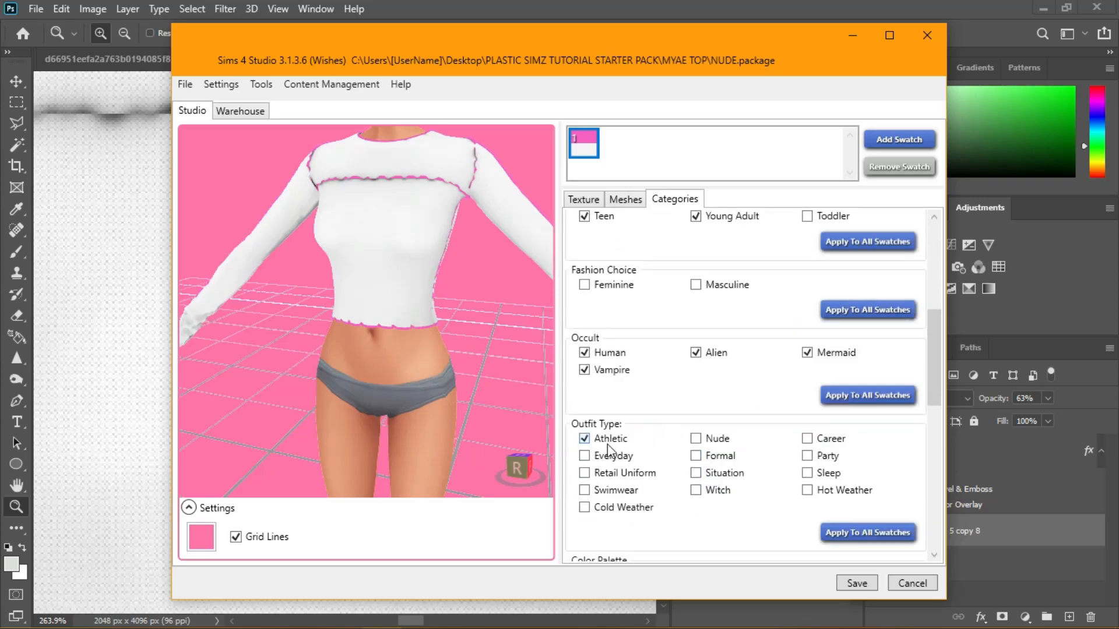
click(603, 456)
click(601, 474)
click(600, 509)
click(723, 462)
click(808, 440)
click(814, 456)
scroll(815, 398, down, 4)
click(820, 371)
- Tag the top with Cotton as its fabric and T-Shirt as its sub part type
scroll(699, 367, down, 5)
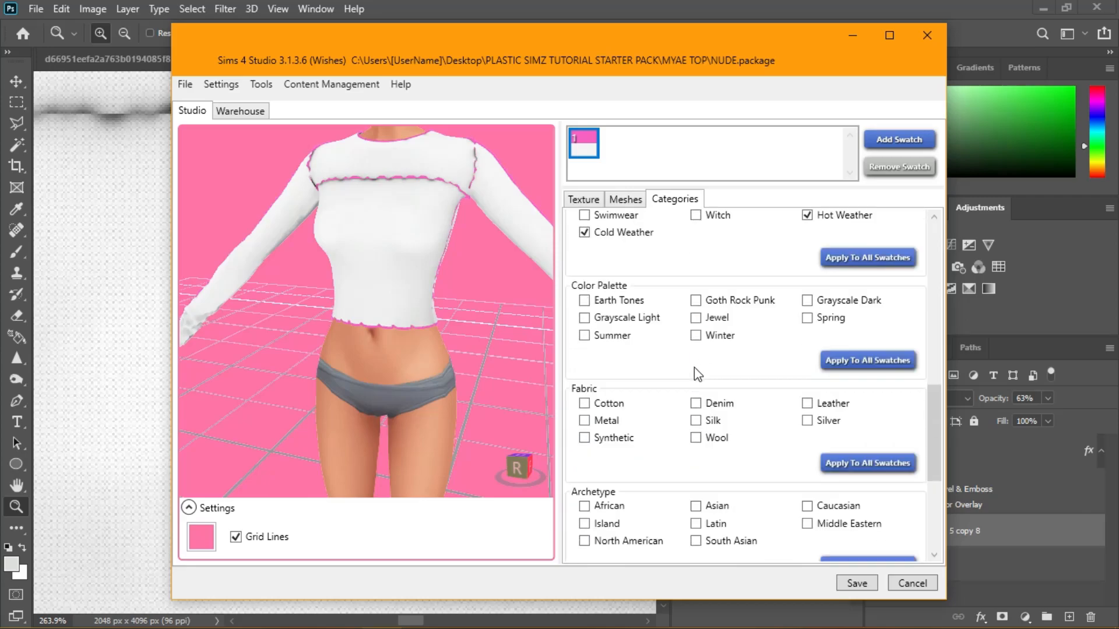
click(608, 405)
scroll(609, 406, down, 4)
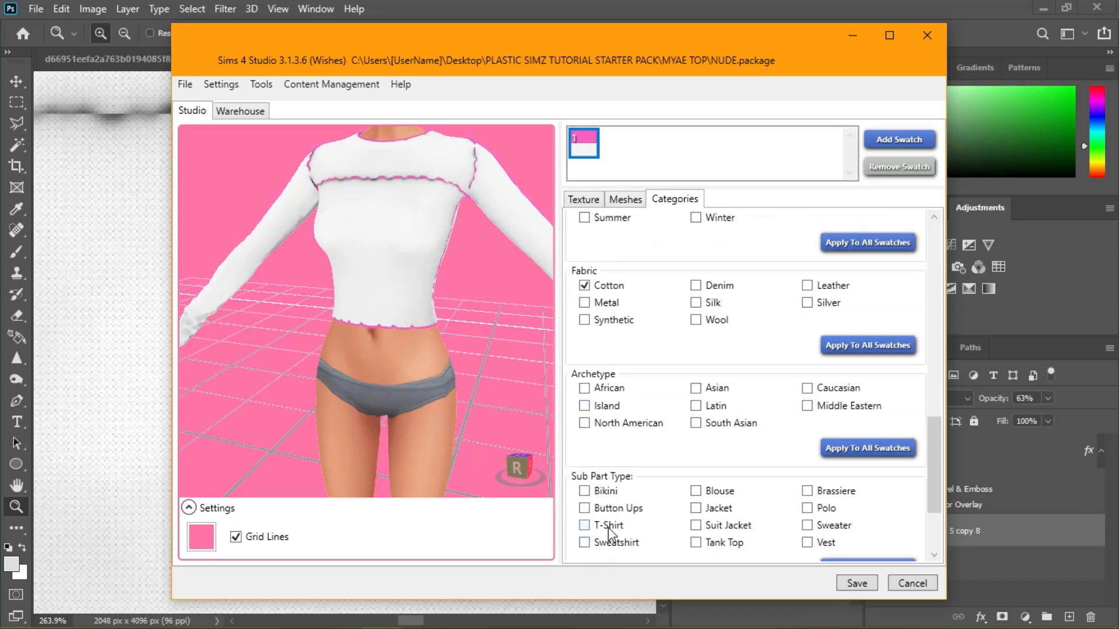
click(585, 528)
scroll(682, 535, down, 4)
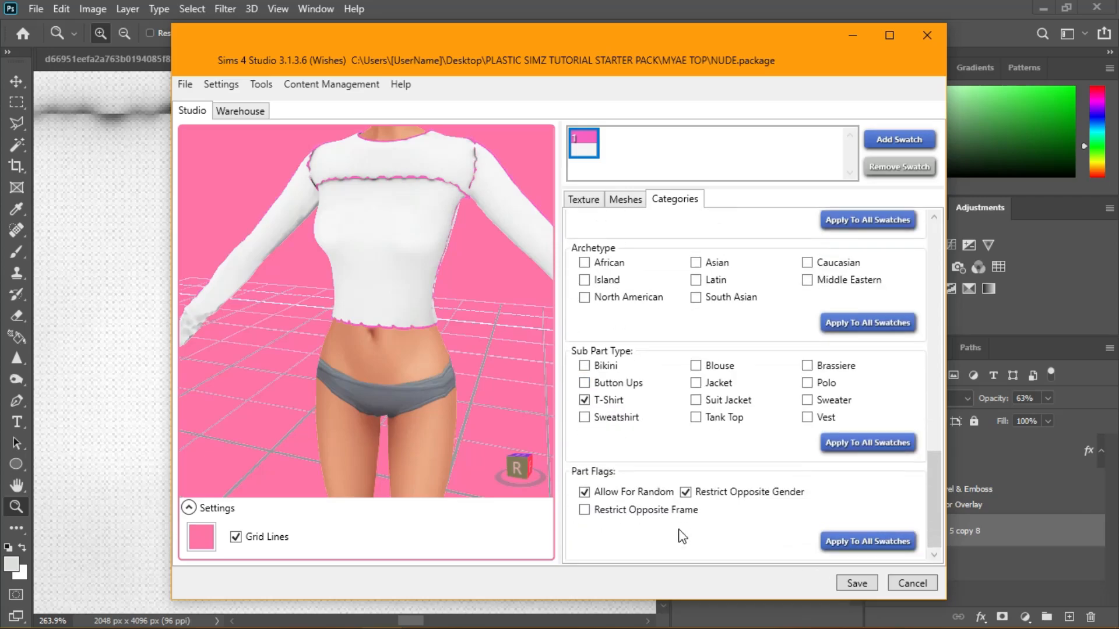
- Toggle the Allow For Random part flag and return to the top's texture settings
click(641, 488)
scroll(595, 341, up, 5)
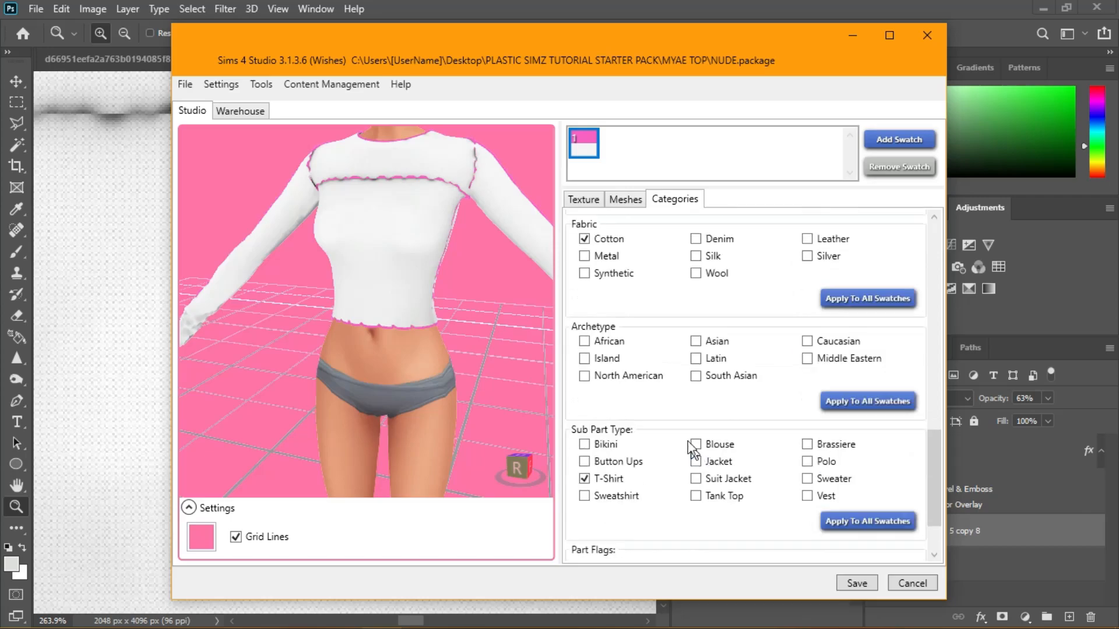
scroll(607, 323, up, 3)
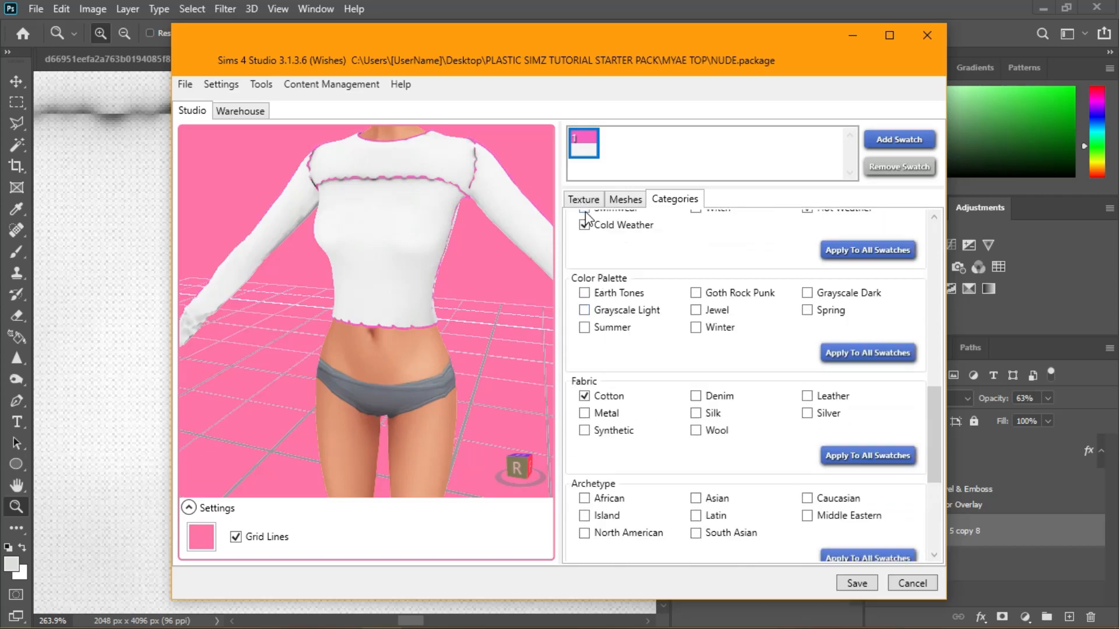
click(584, 199)
mouse_move(542, 268)
mouse_down()
mouse_move(464, 242)
mouse_move(548, 268)
mouse_up()
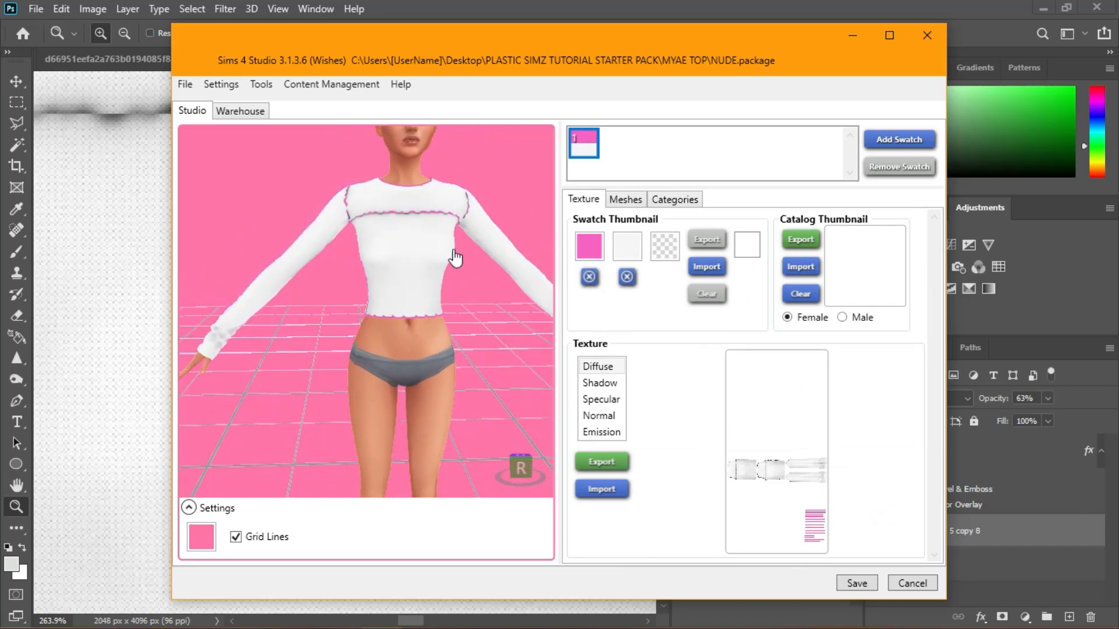
drag(458, 256, 459, 251)
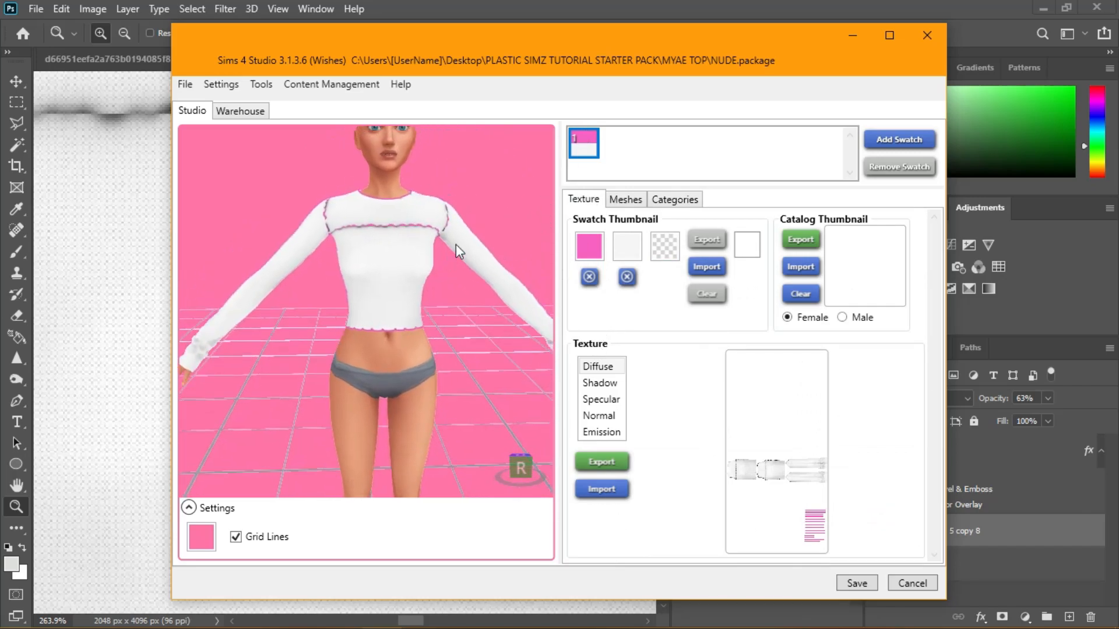
- Start saving the package as a new file in the Mods folder, using the TOKYO DRESS package's name as the base
click(184, 84)
click(103, 143)
scroll(161, 174, up, 5)
click(163, 145)
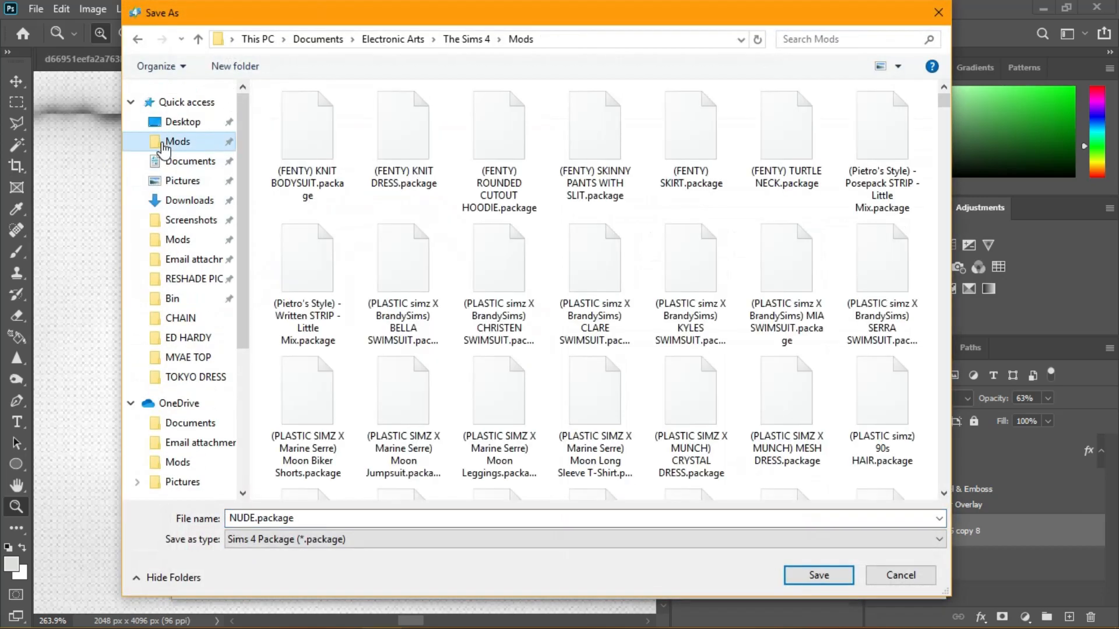
click(609, 172)
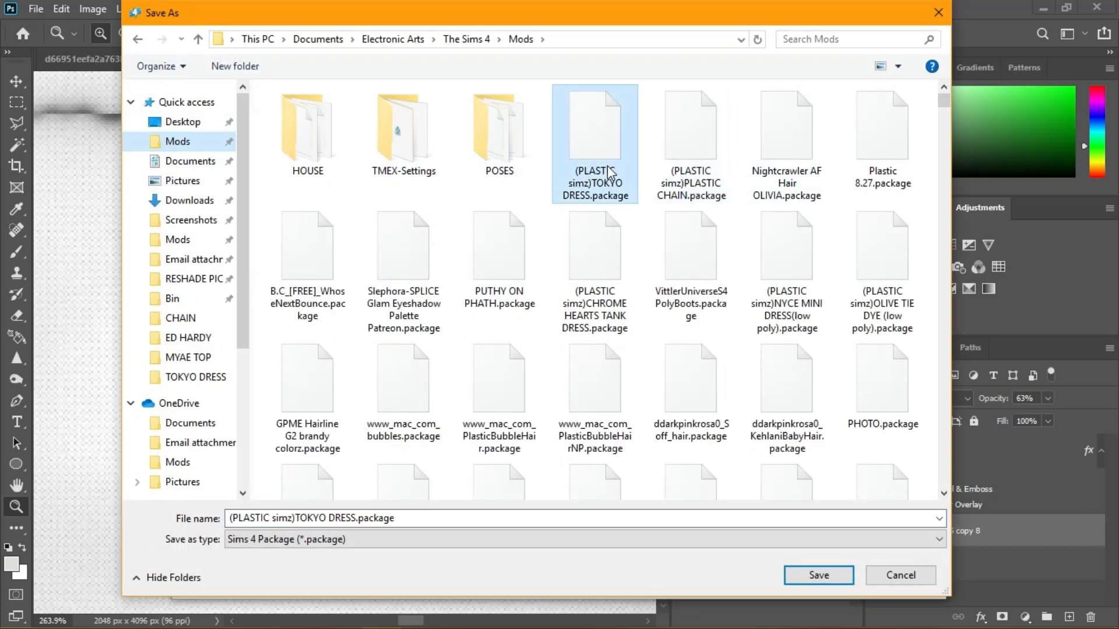
- Replace TOKYO DRESS with MYEA TOP in the file name and save the package as (PLASTIC simz)MYEA TOP.package
click(312, 520)
double_click(299, 519)
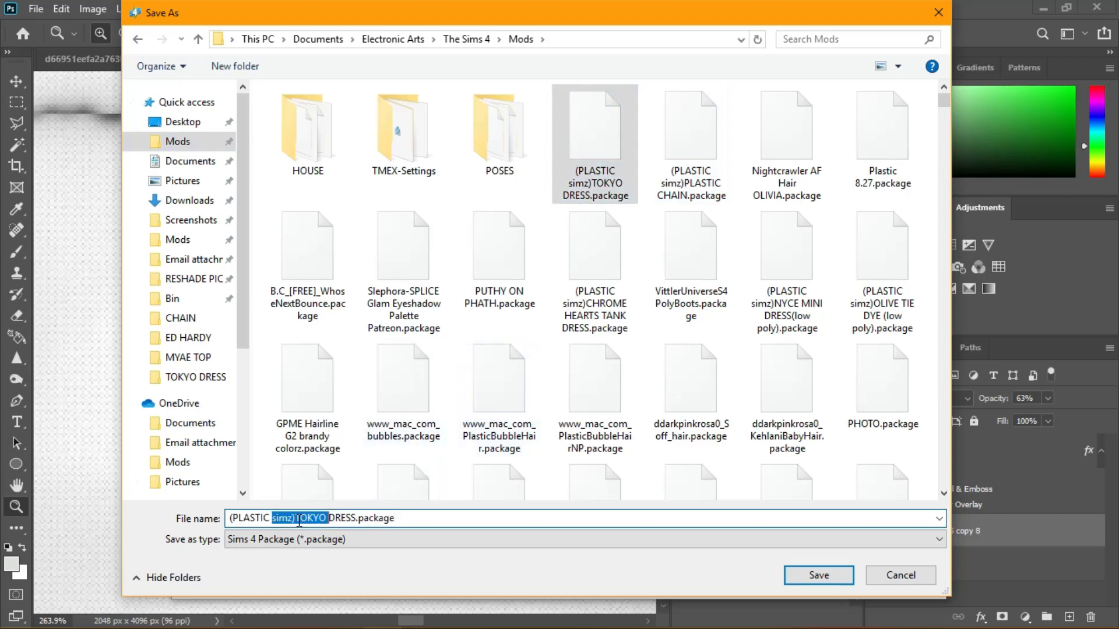
drag(295, 518, 352, 518)
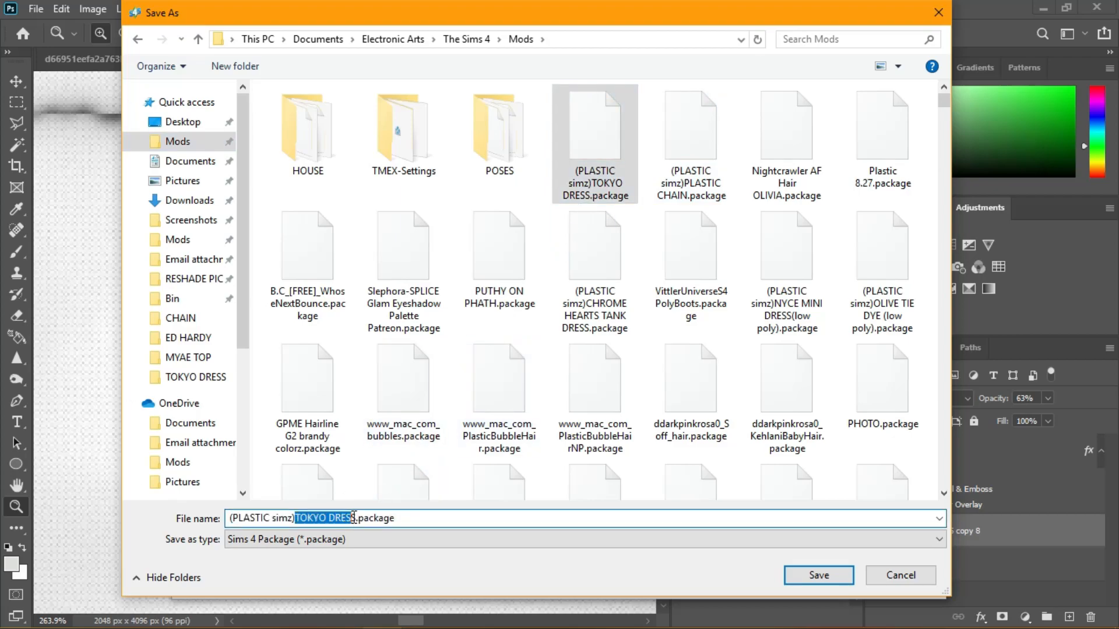
key(BackSpace)
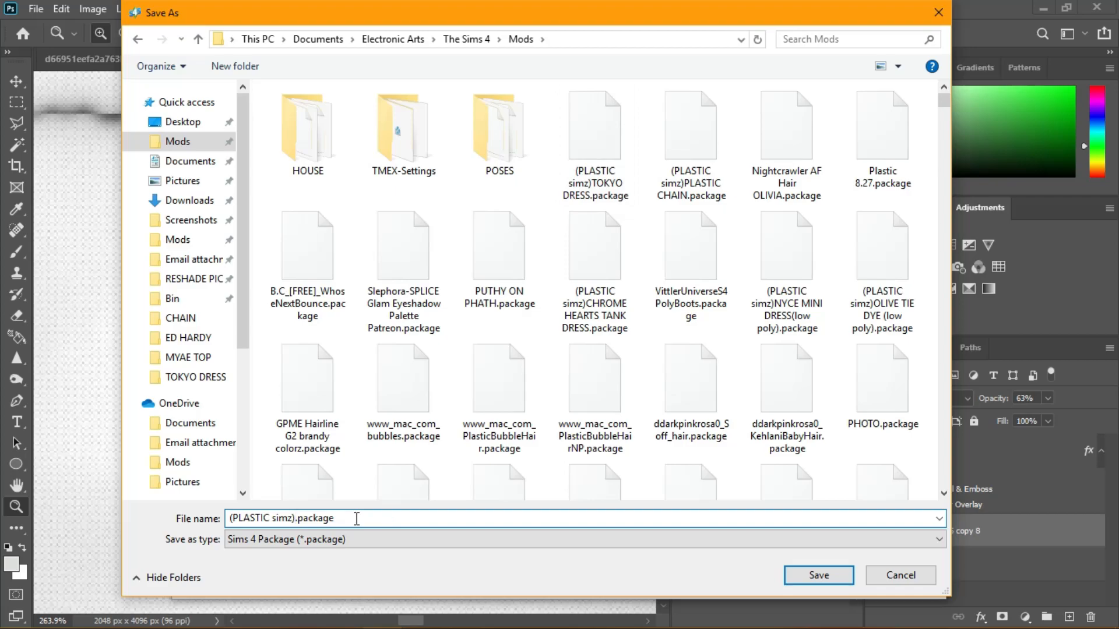
text(MY)
scroll(180, 291, down, 1)
text(EA TOP)
key(Return)
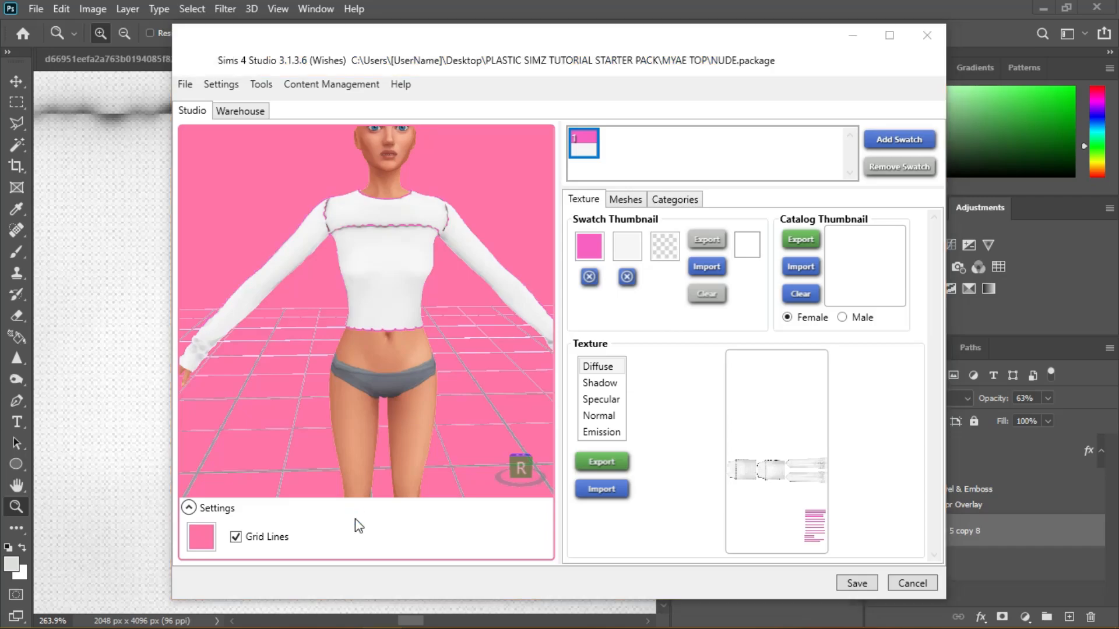
key(Return)
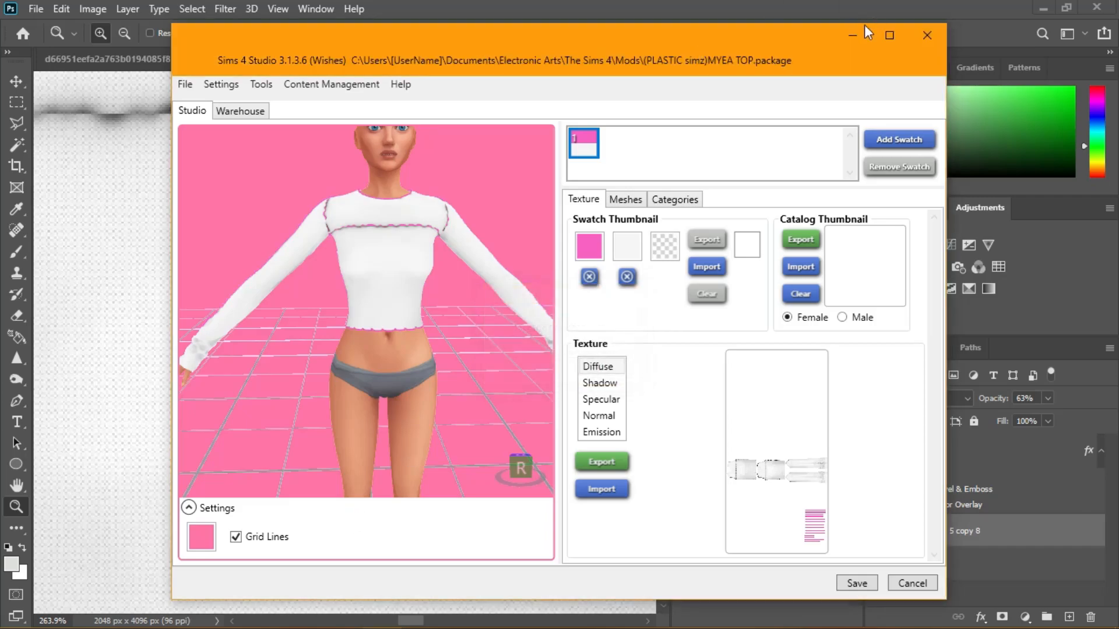
- Switch to The Sims 4 and show the Tops category for the sim in Create a Sim
click(851, 36)
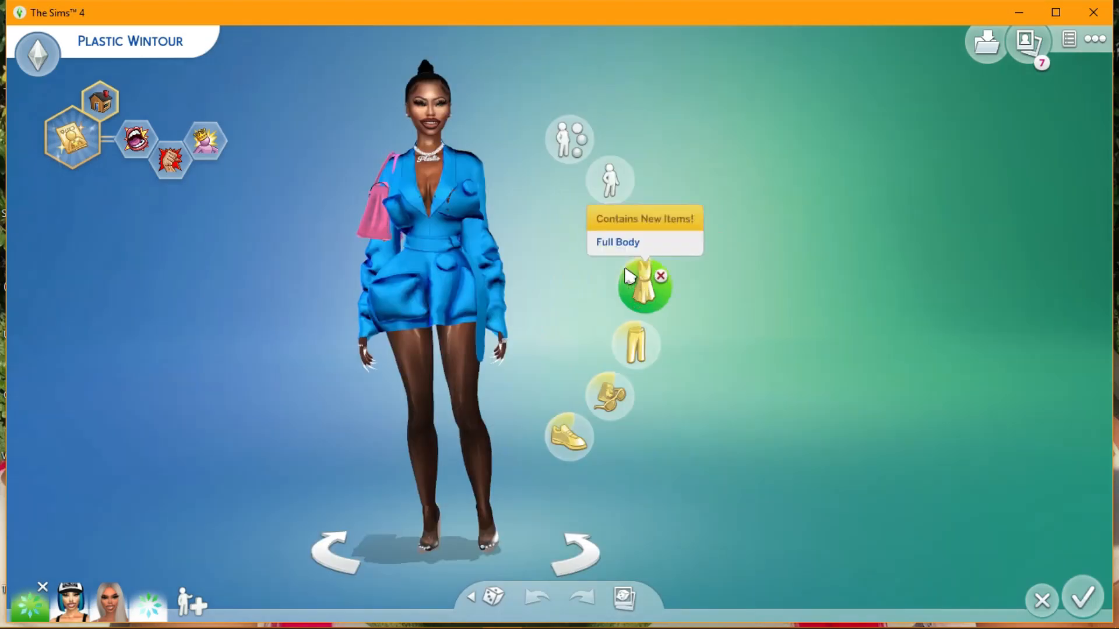
click(629, 275)
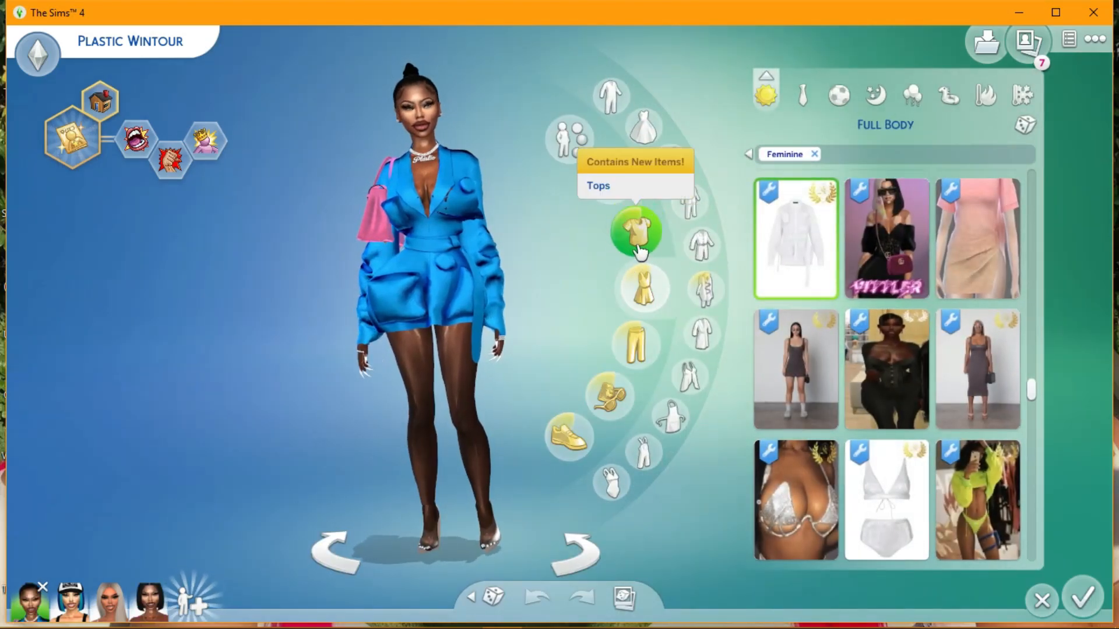
click(638, 249)
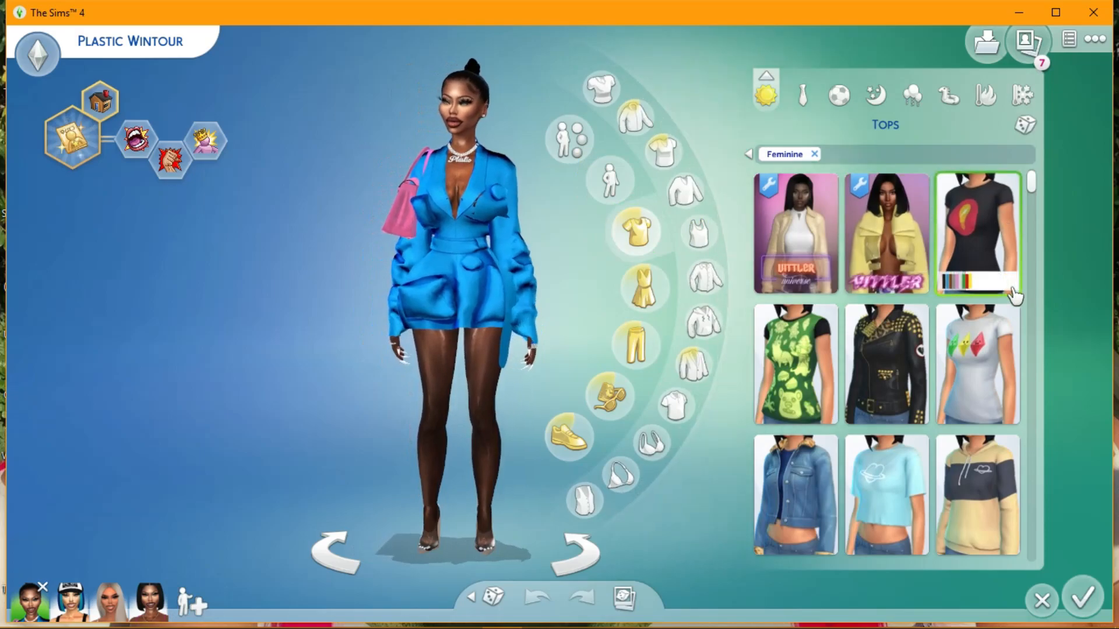
- Look through the Feminine tops catalog for the new white long-sleeve top
scroll(1000, 283, down, 8)
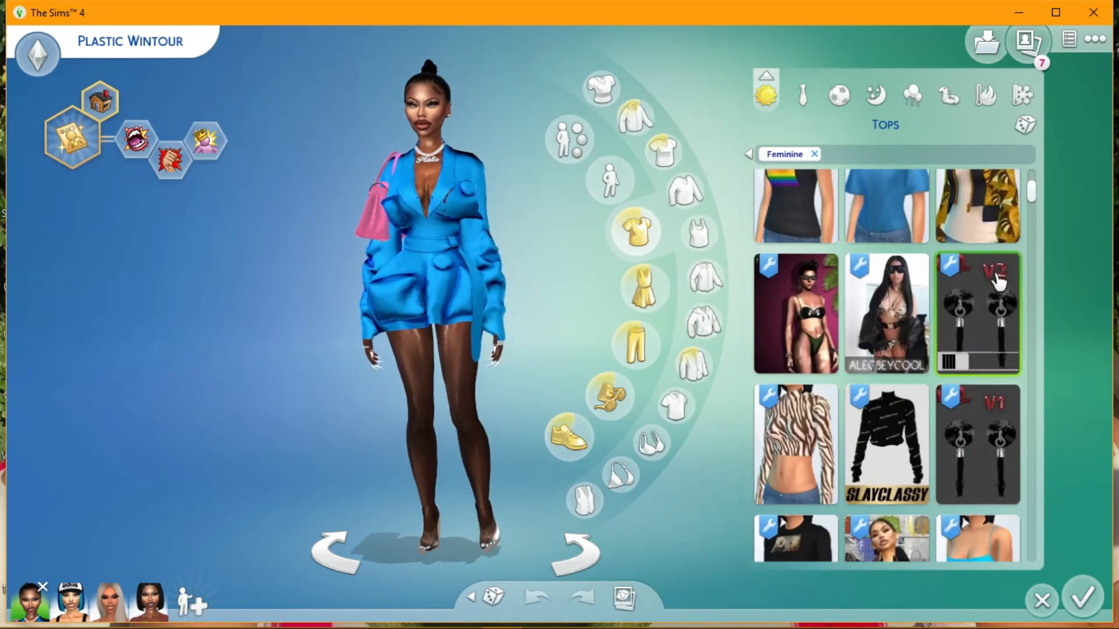
scroll(999, 283, down, 10)
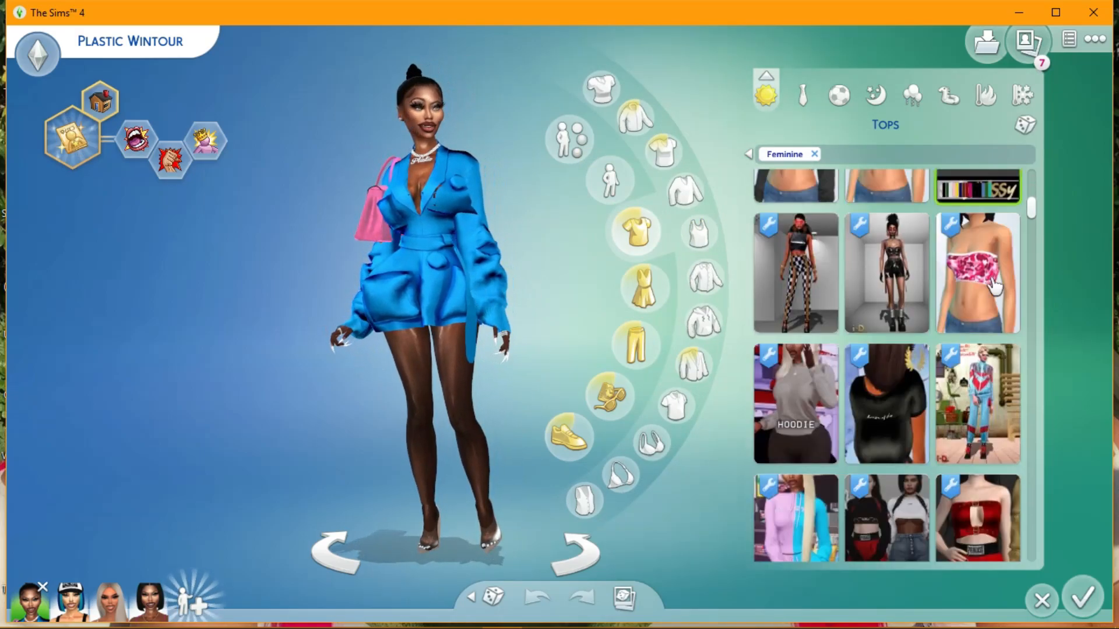
scroll(996, 285, down, 10)
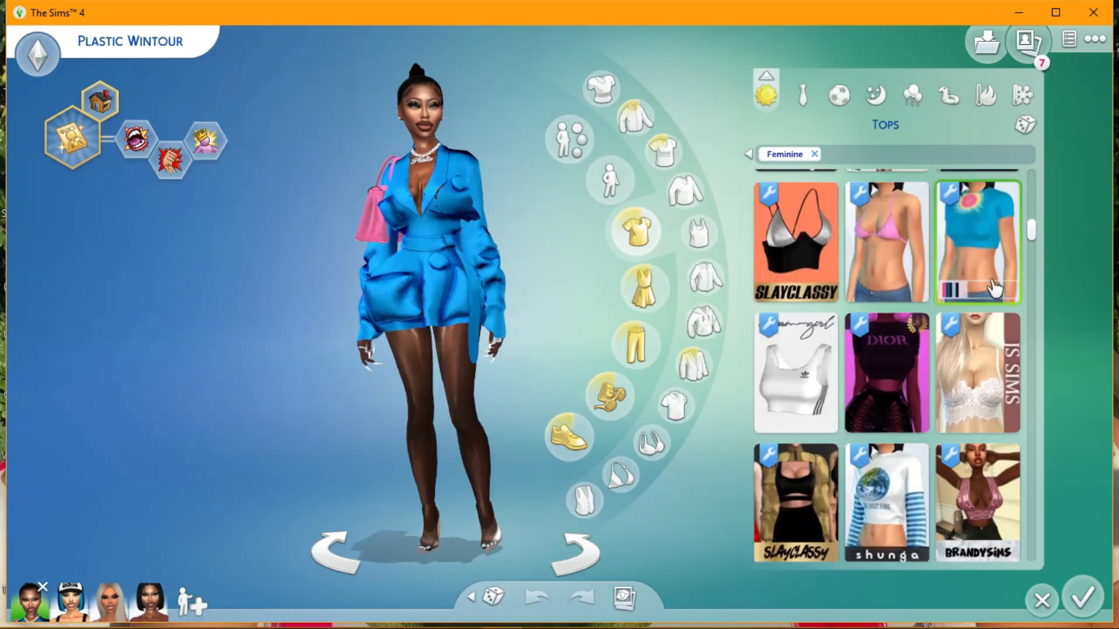
scroll(994, 287, down, 10)
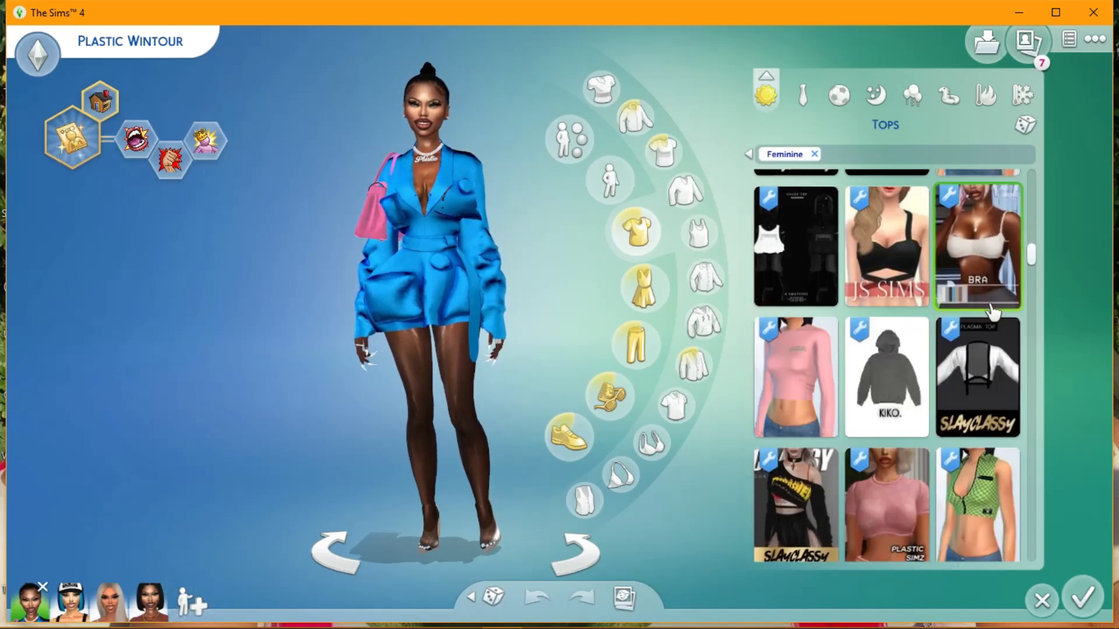
scroll(992, 312, down, 5)
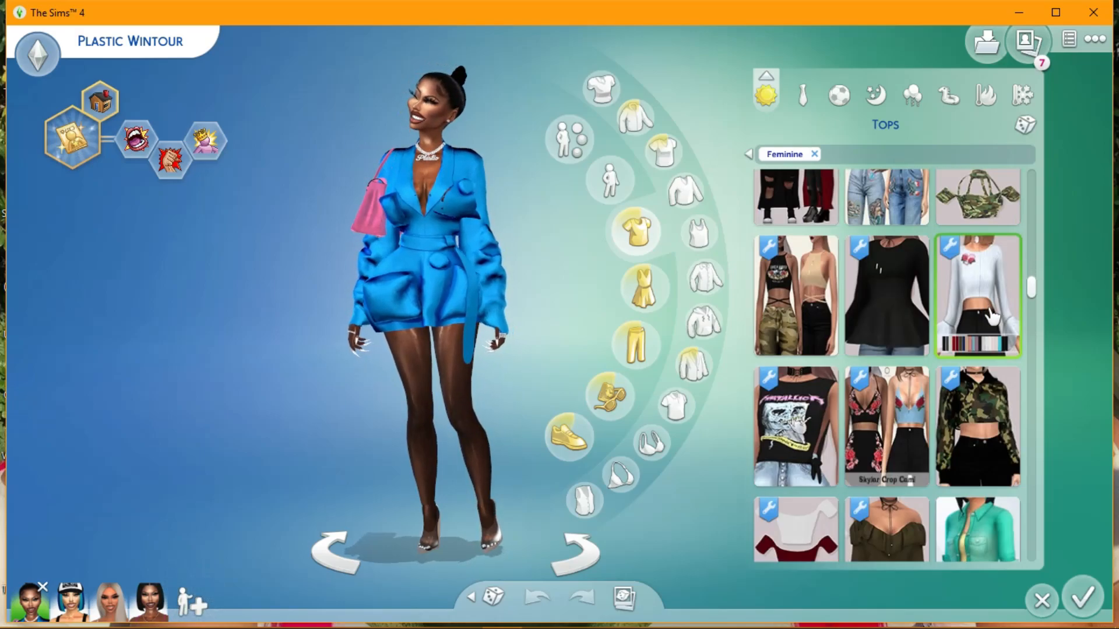
scroll(985, 323, down, 5)
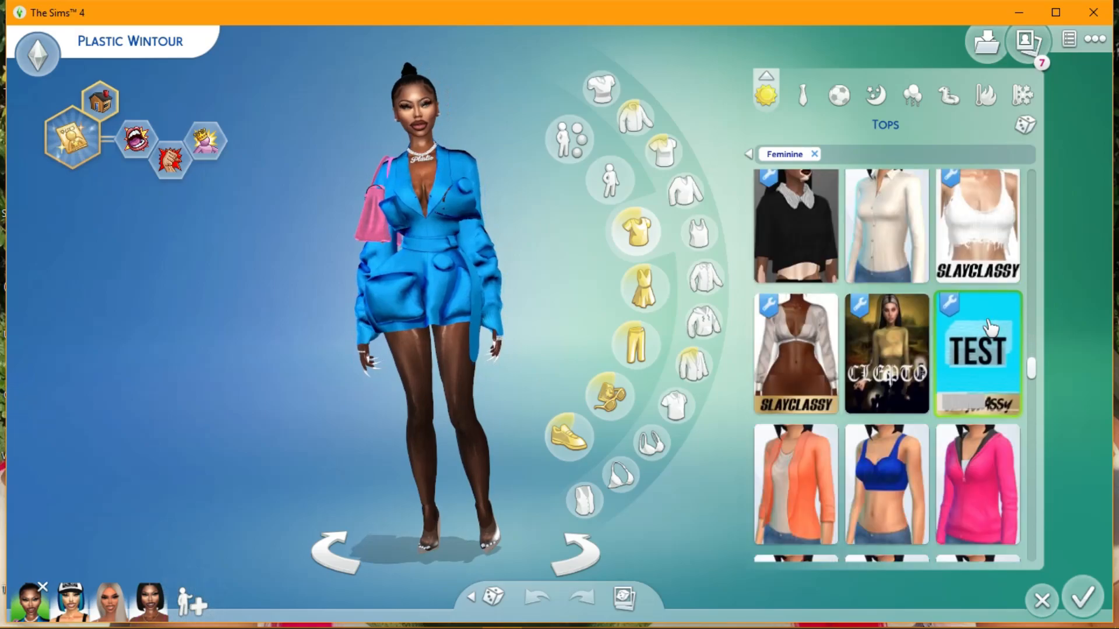
scroll(989, 329, down, 15)
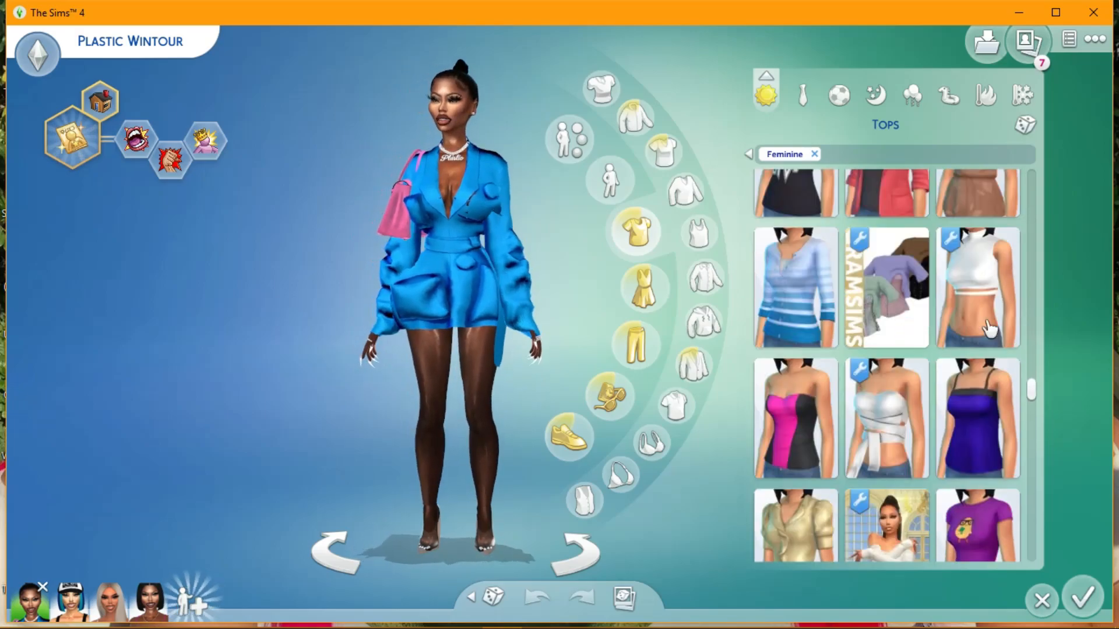
scroll(989, 331, down, 7)
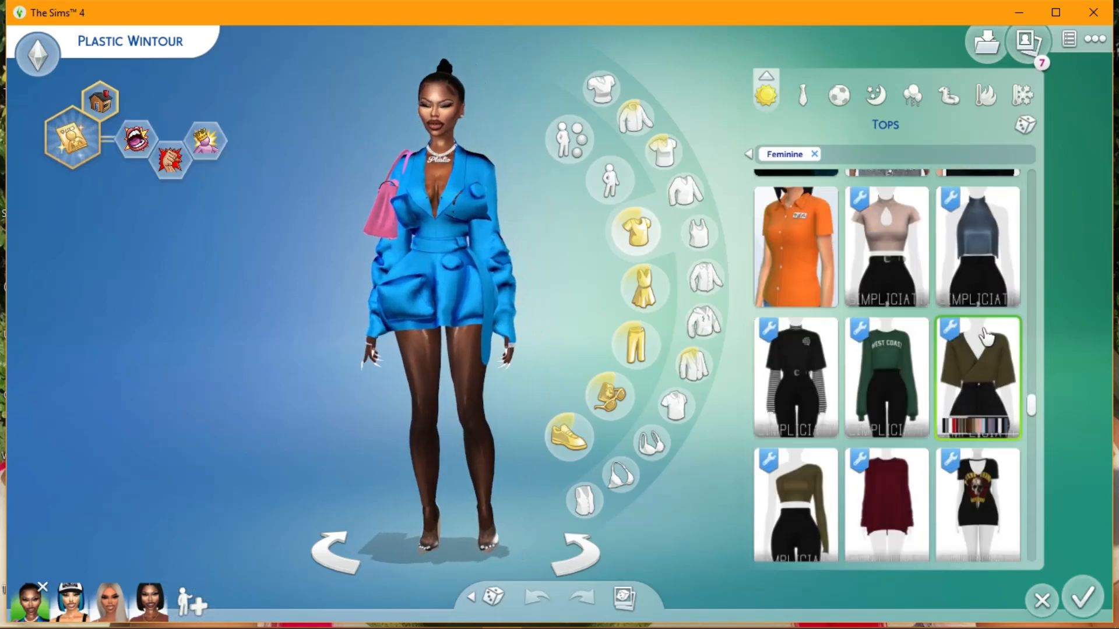
scroll(846, 207, down, 2)
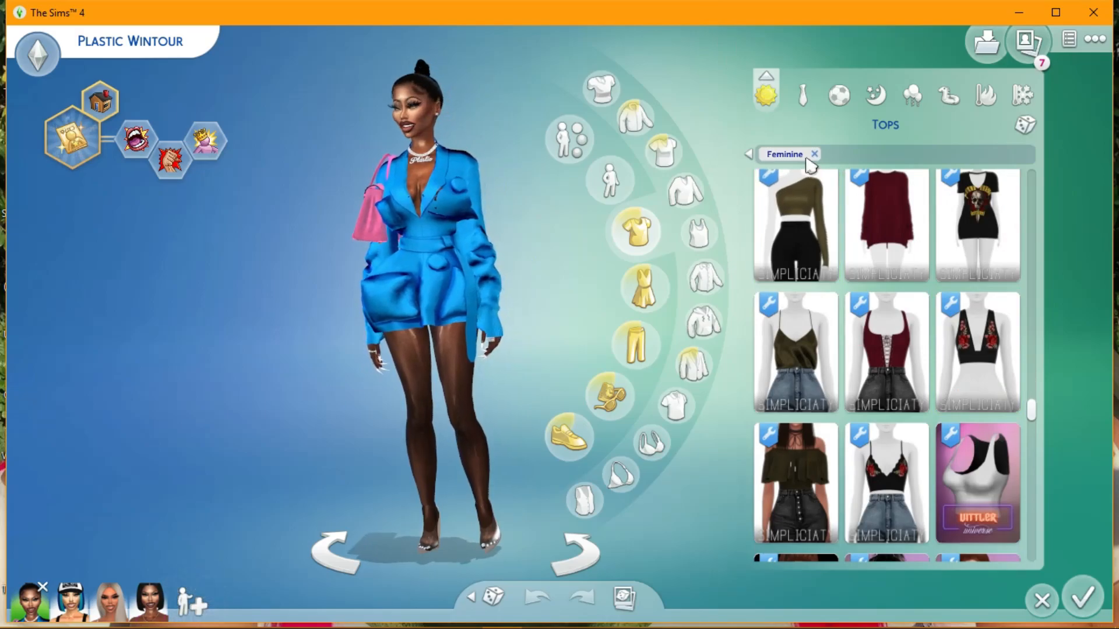
- Clear the Feminine filter and dress the sim in the white long-sleeve crop top with pink stitching
drag(1032, 178, 1031, 210)
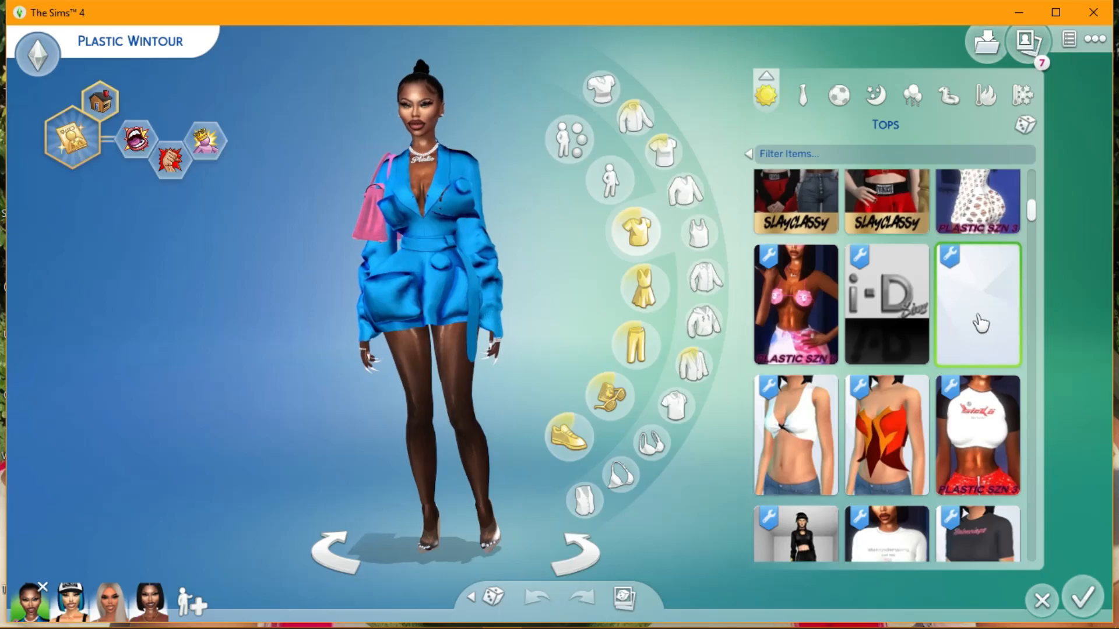
click(991, 332)
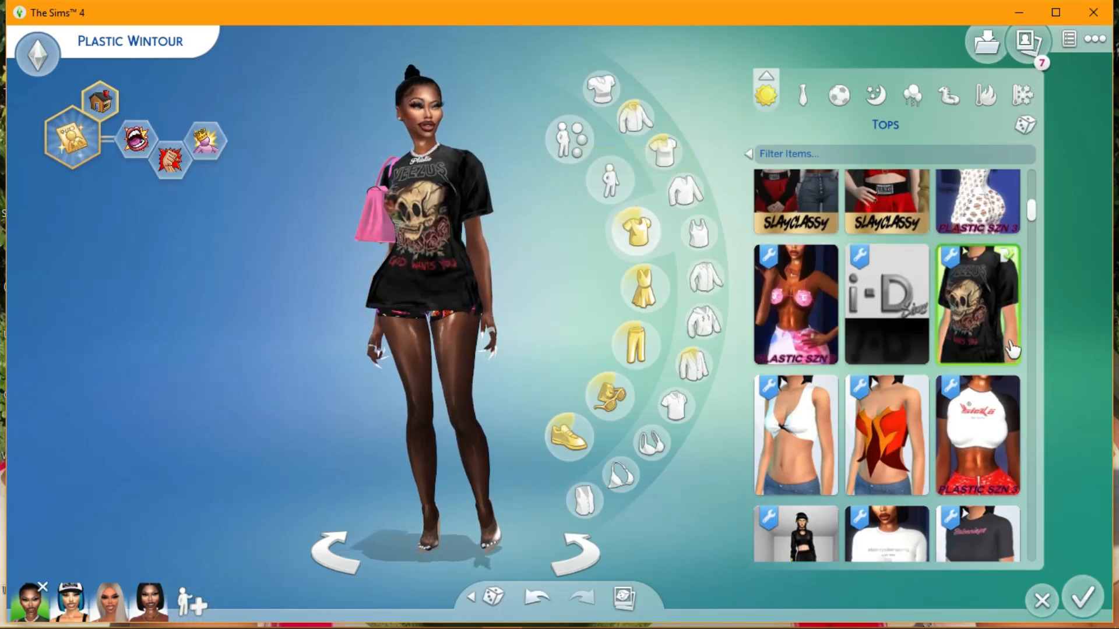
scroll(1013, 349, down, 4)
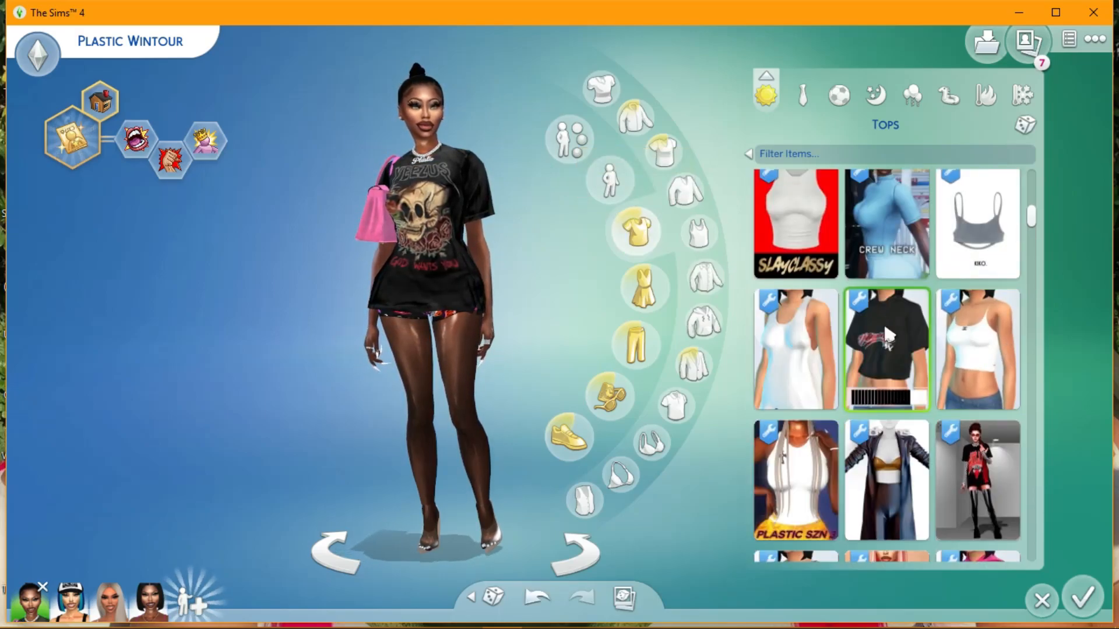
scroll(890, 335, down, 8)
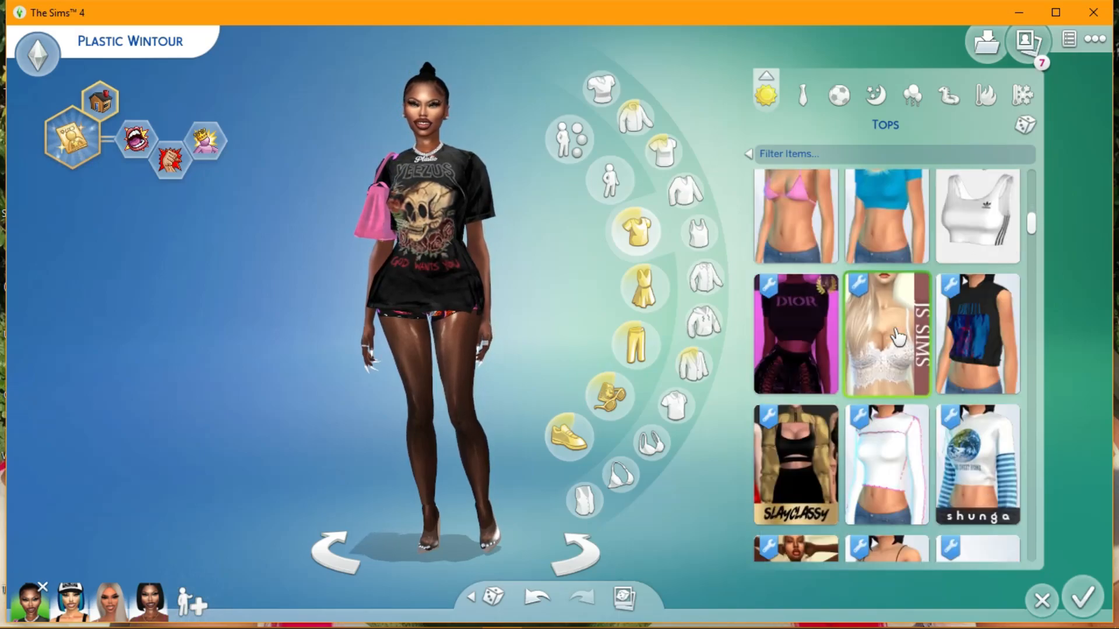
scroll(898, 337, down, 2)
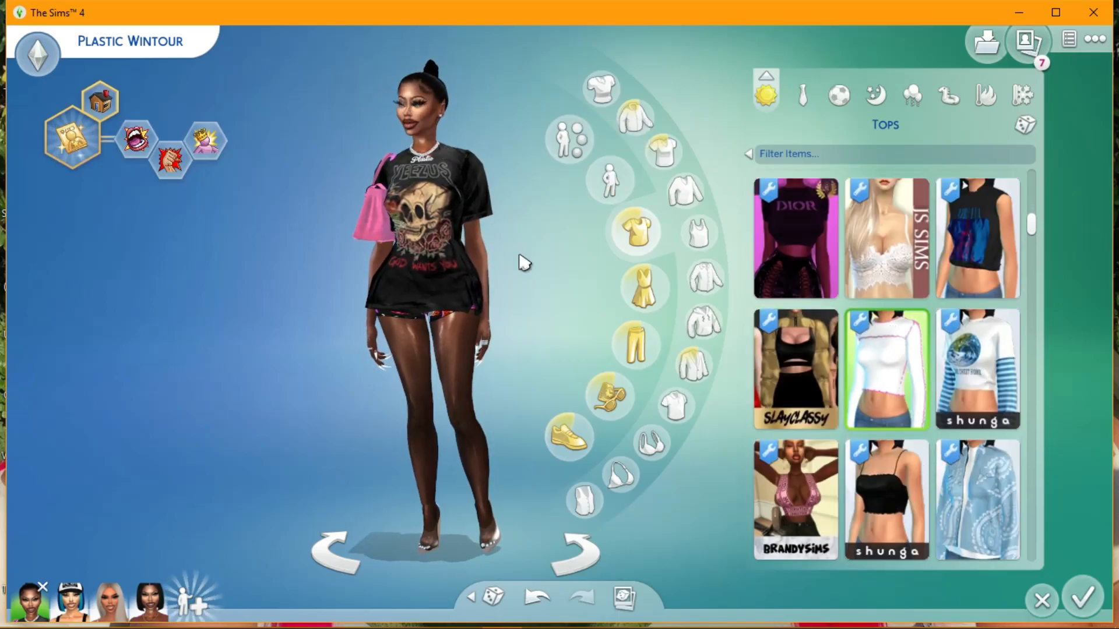
scroll(521, 258, up, 2)
- Examine the white top on the sim from the front and back, up close and from farther away
drag(569, 227, 589, 249)
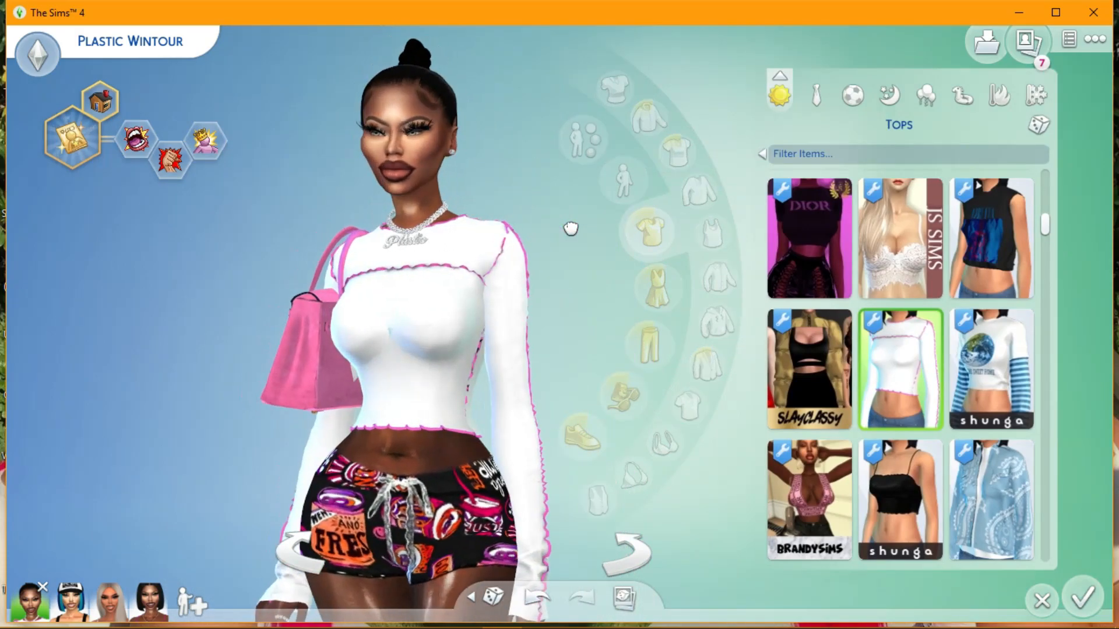
click(589, 257)
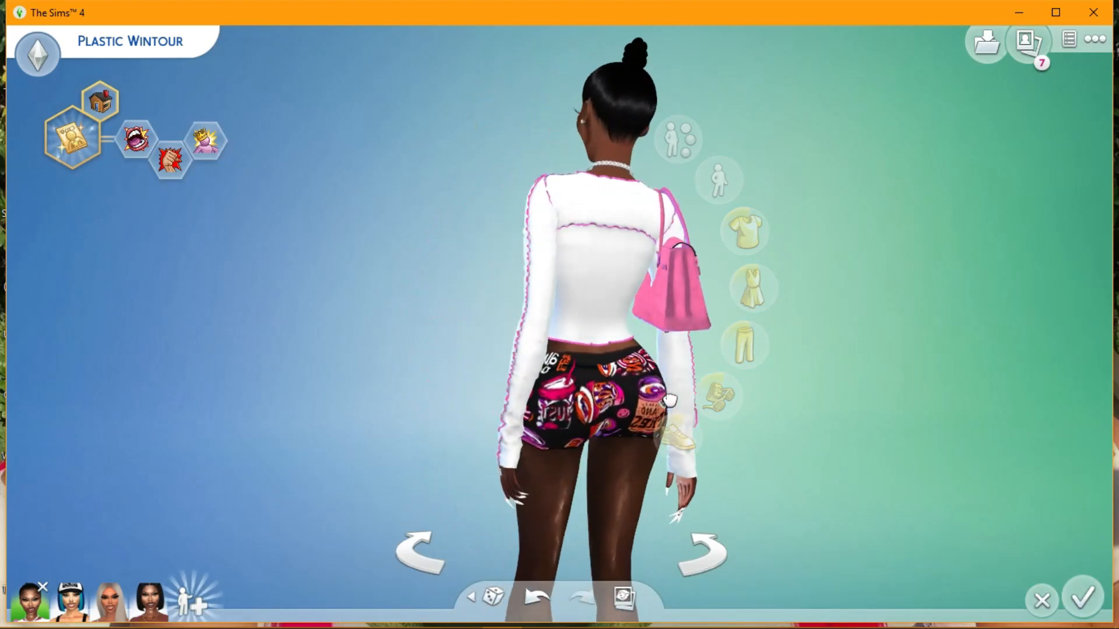
scroll(669, 390, up, 3)
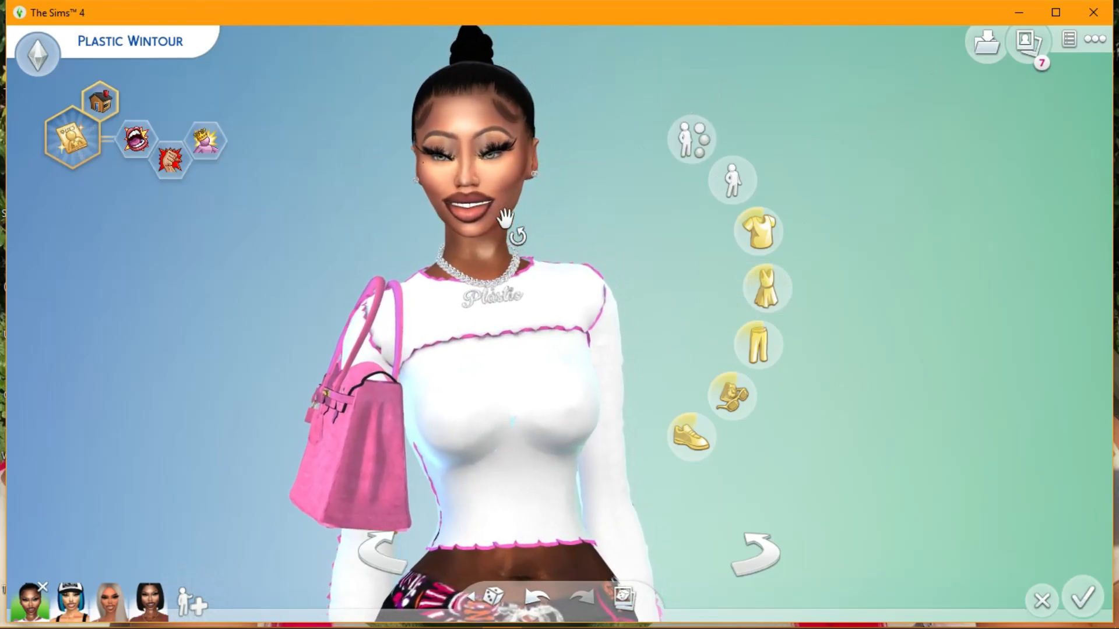
scroll(716, 345, down, 3)
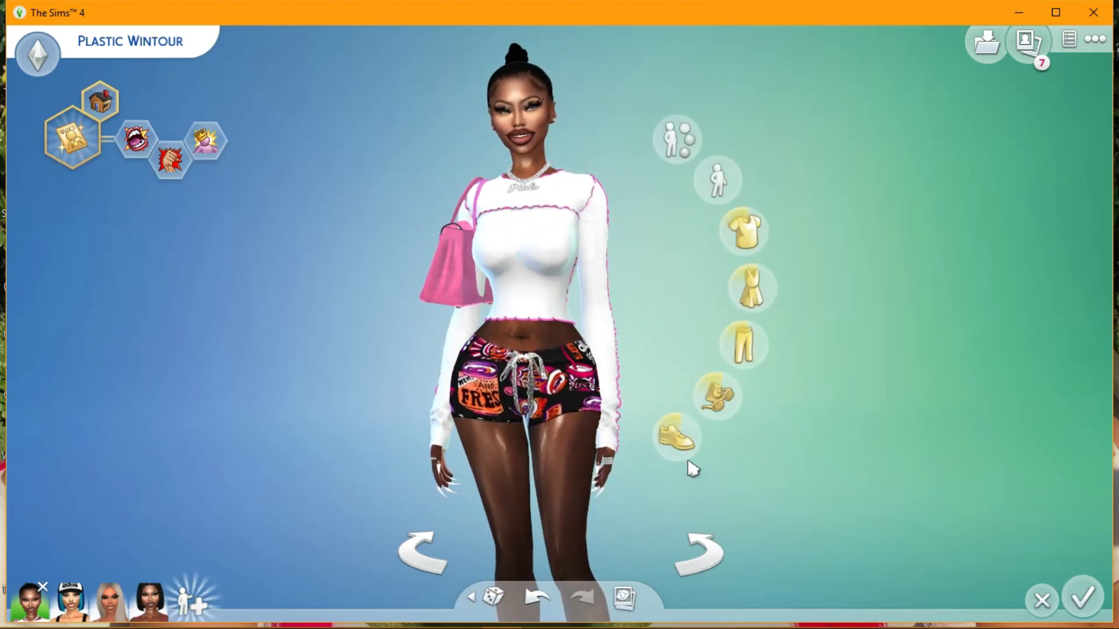
scroll(569, 271, up, 3)
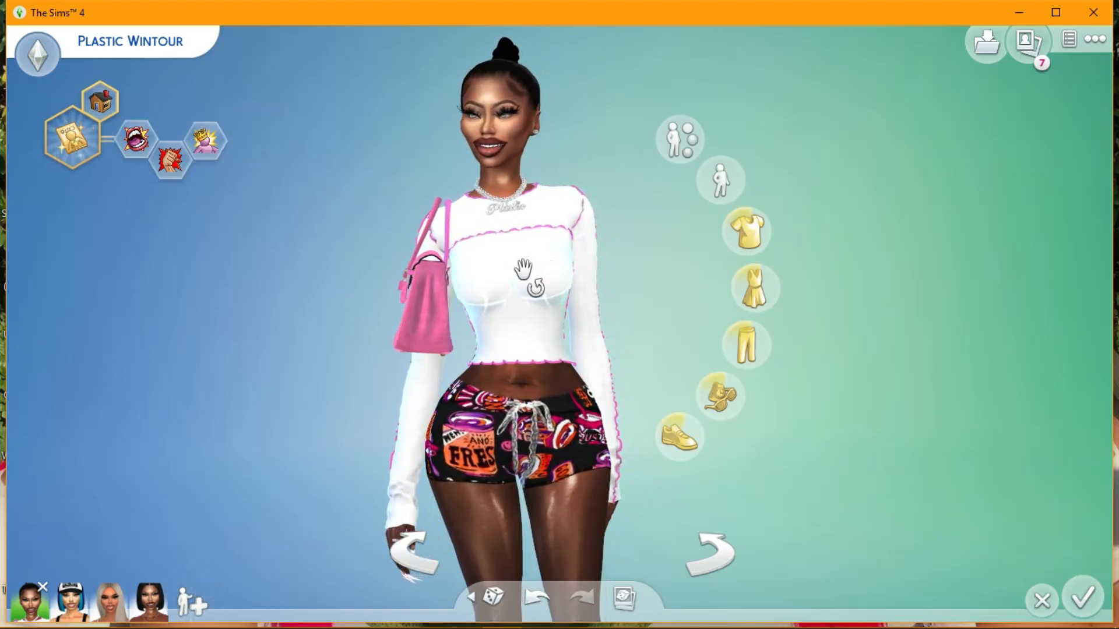
scroll(504, 248, down, 2)
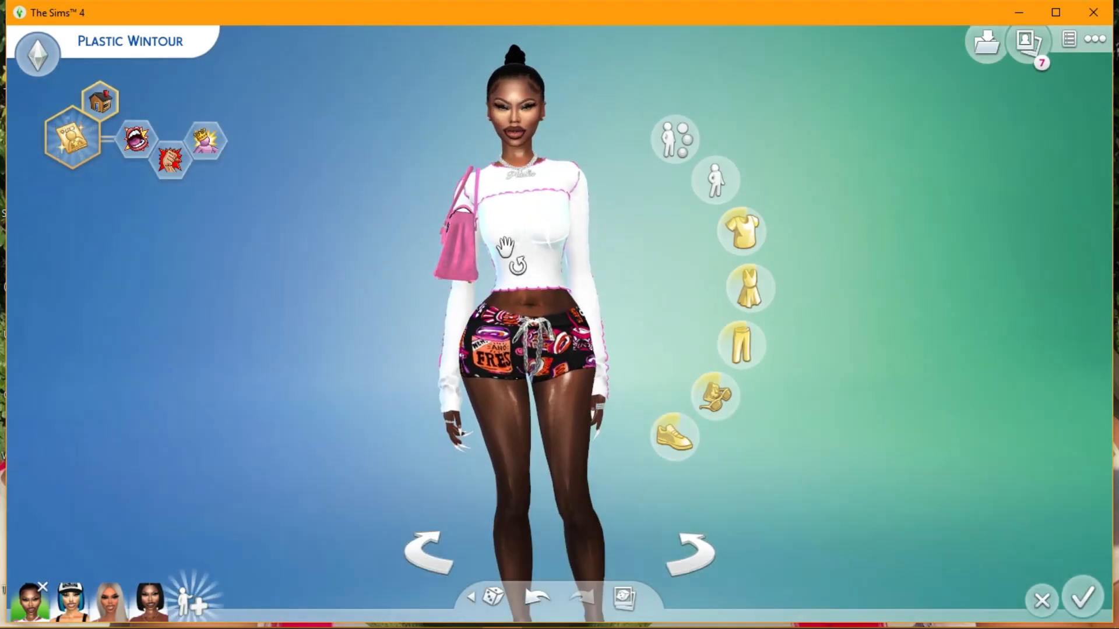
scroll(505, 245, up, 1)
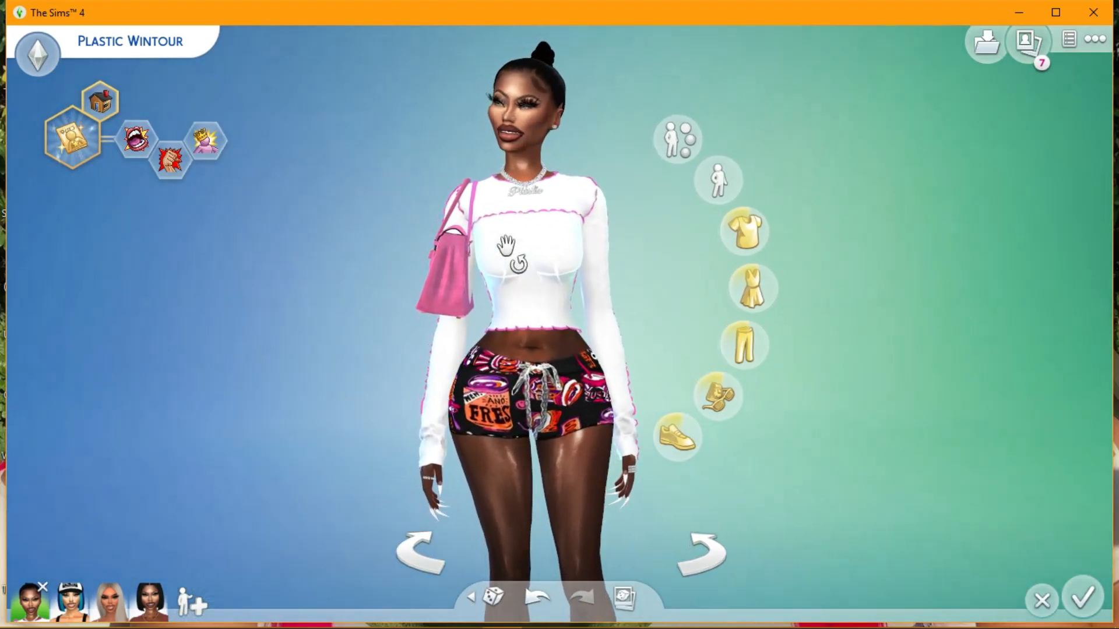